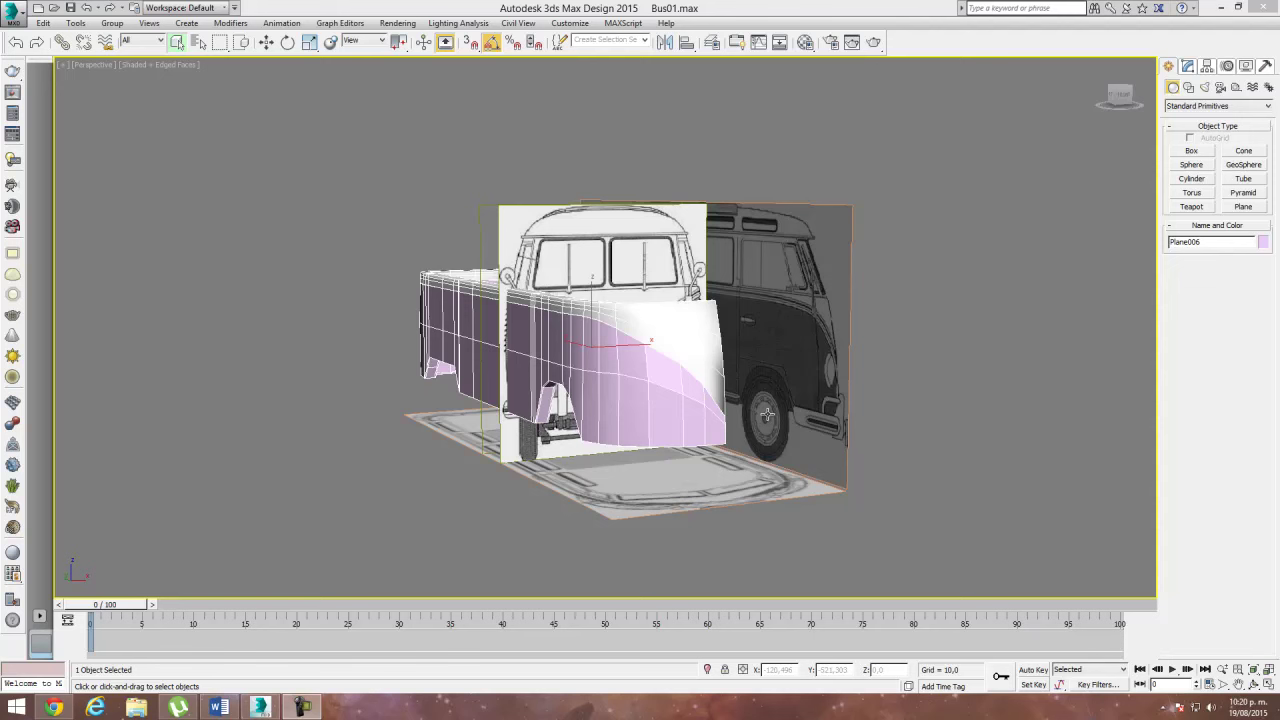
Step: Switch to the Top view and zoom in on the pink front panel over the bus top blueprint
{"action": "mouse_move", "coordinate": [767, 413]}
{"action": "middle_mouse_down", "text": "alt"}
{"action": "mouse_move", "coordinate": [599, 345]}
{"action": "mouse_move", "coordinate": [472, 341]}
{"action": "mouse_move", "coordinate": [582, 364]}
{"action": "mouse_move", "coordinate": [645, 320]}
{"action": "mouse_move", "coordinate": [288, 294]}
{"action": "middle_mouse_up", "text": "alt"}
{"action": "left_click", "coordinate": [266, 42]}
{"action": "scroll", "coordinate": [288, 294], "scroll_direction": "up", "scroll_amount": 3}
{"action": "mouse_move", "coordinate": [383, 409]}
{"action": "middle_mouse_down", "text": "alt"}
{"action": "mouse_move", "coordinate": [372, 390]}
{"action": "mouse_move", "coordinate": [443, 397]}
{"action": "mouse_move", "coordinate": [386, 409]}
{"action": "mouse_move", "coordinate": [383, 436]}
{"action": "middle_mouse_up", "text": "alt"}
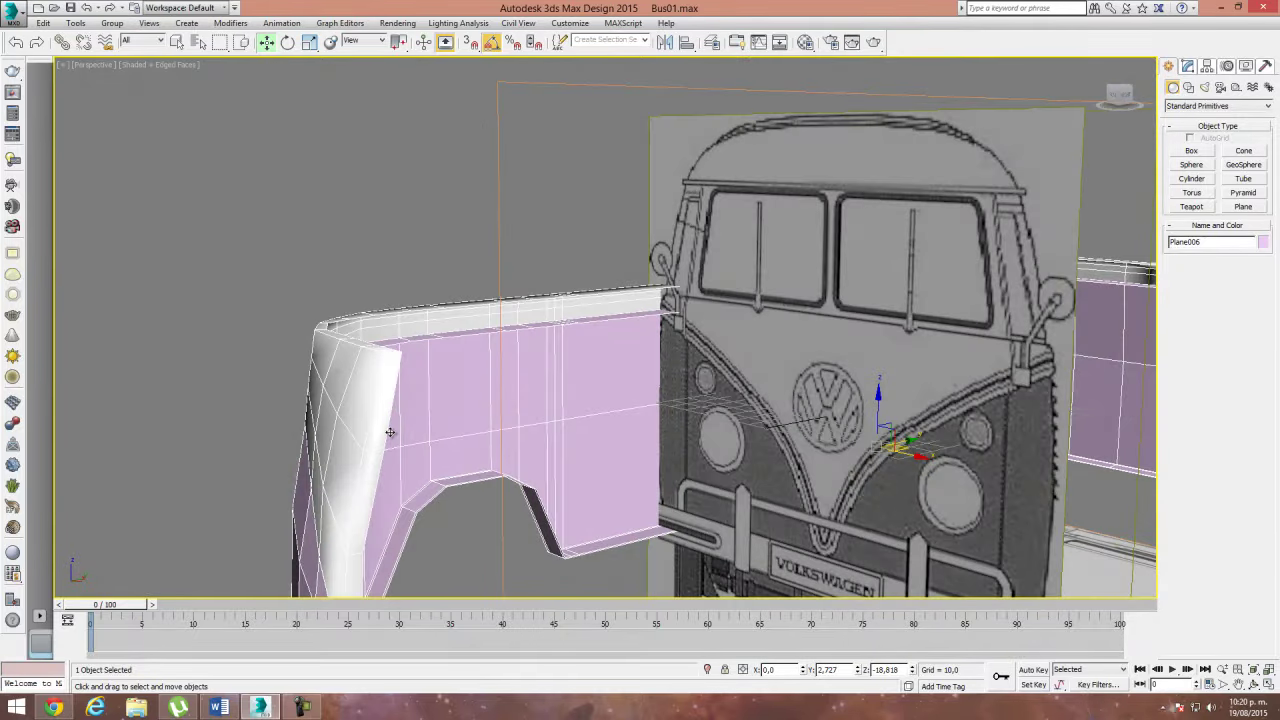
{"action": "key", "text": "t"}
{"action": "scroll", "coordinate": [395, 456], "scroll_direction": "down", "scroll_amount": 3}
{"action": "scroll", "coordinate": [423, 463], "scroll_direction": "down", "scroll_amount": 3}
{"action": "scroll", "coordinate": [467, 311], "scroll_direction": "down", "scroll_amount": 3}
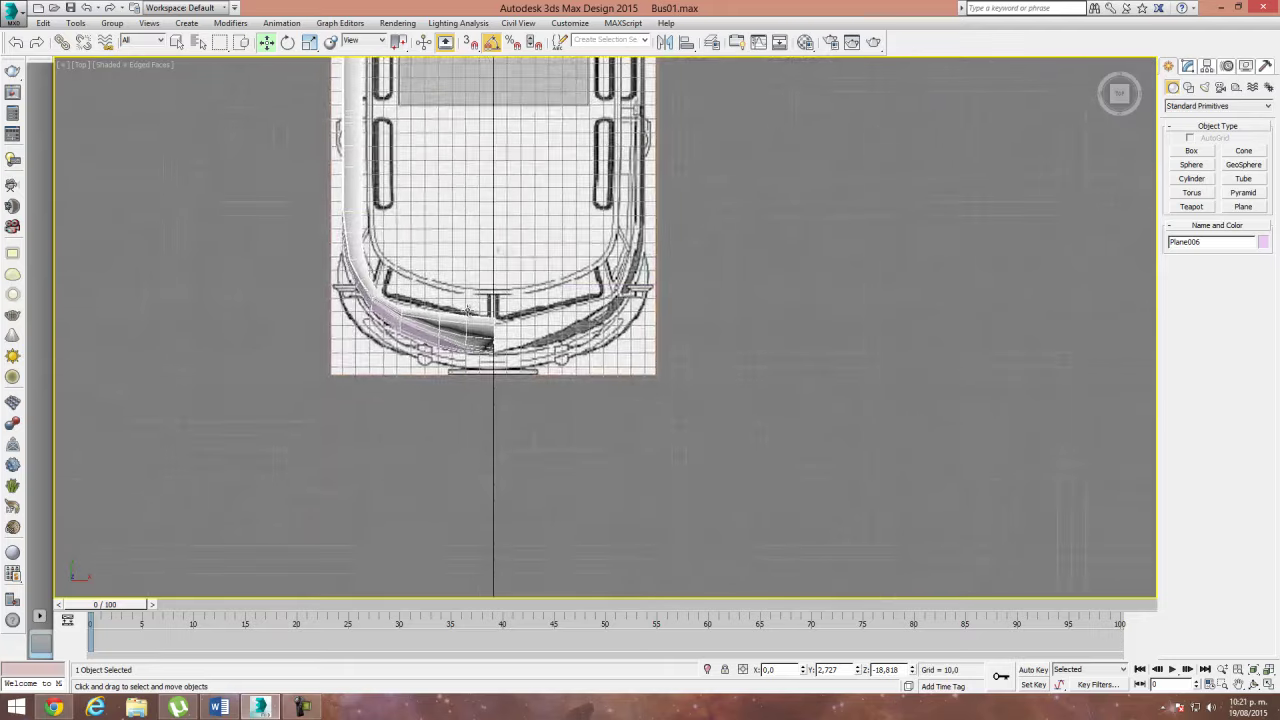
{"action": "scroll", "coordinate": [467, 311], "scroll_direction": "up", "scroll_amount": 5}
{"action": "middle_click_drag", "start_coordinate": [395, 333], "coordinate": [392, 273]}
{"action": "scroll", "coordinate": [392, 273], "scroll_direction": "up", "scroll_amount": 3}
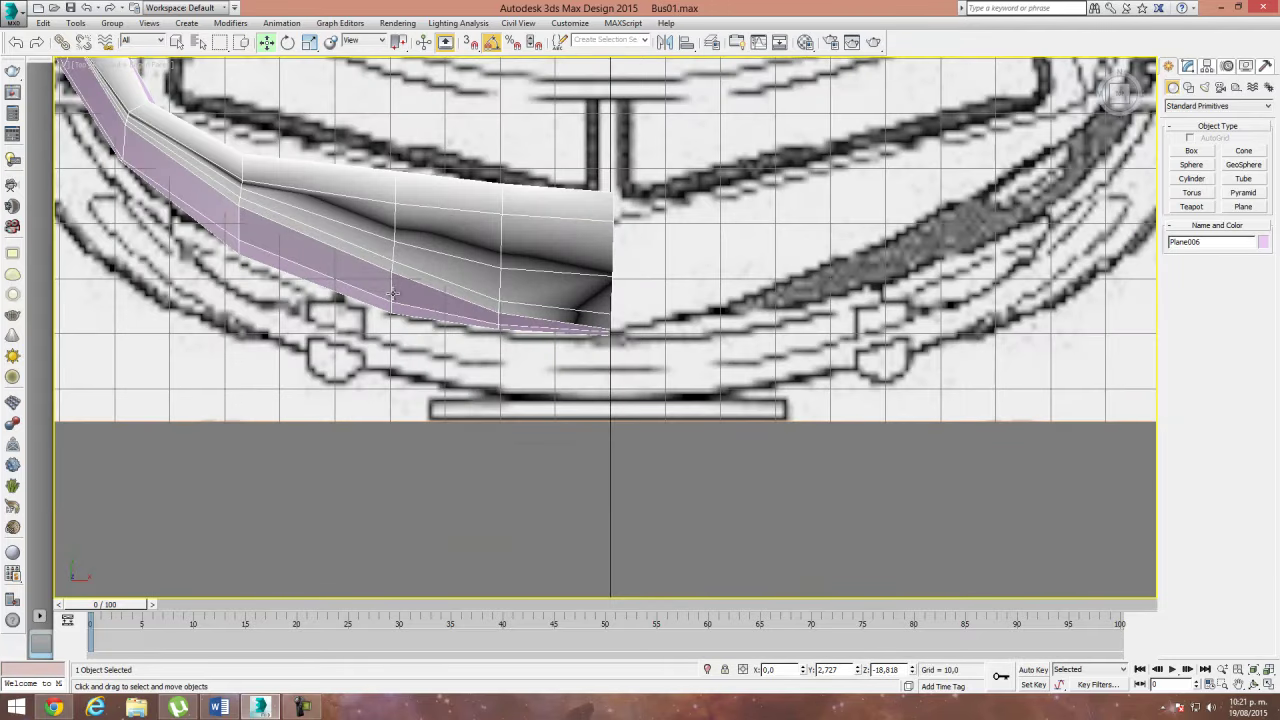
Step: Enter Vertex level on the pink panel and pull a lower-edge vertex down onto the blueprint curve
{"action": "left_click", "coordinate": [1187, 66]}
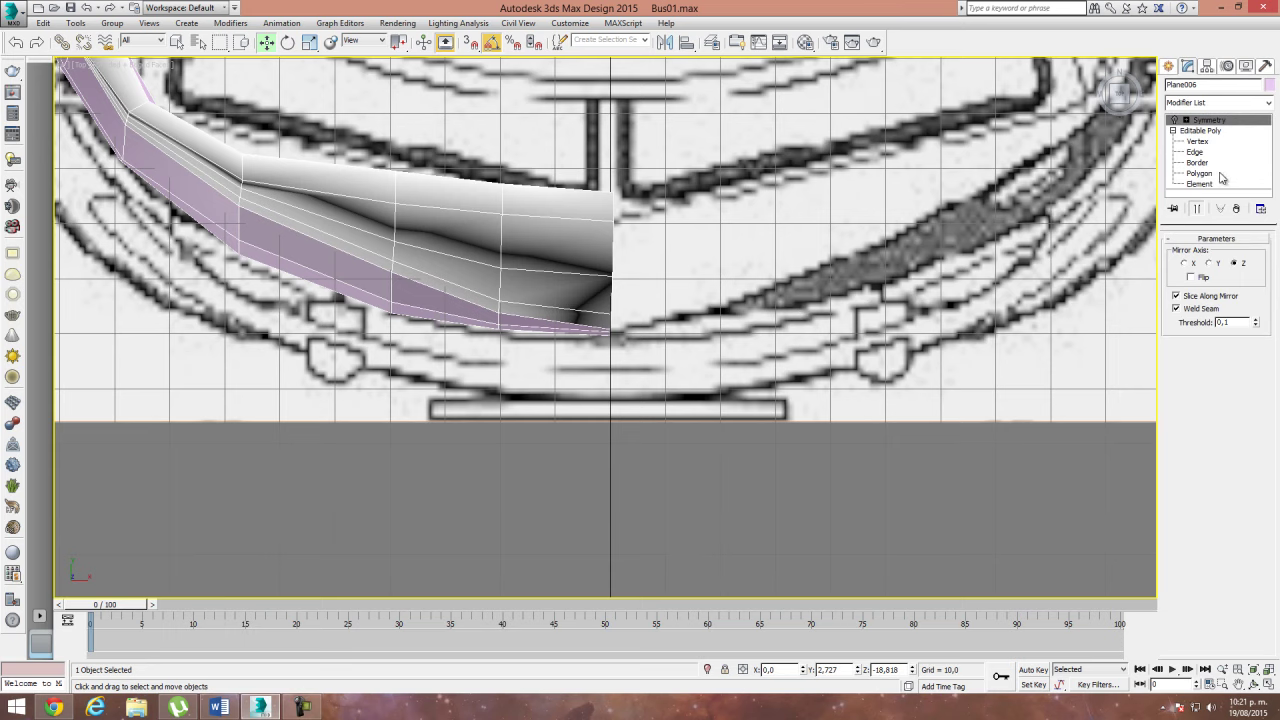
{"action": "left_click", "coordinate": [1196, 141]}
{"action": "scroll", "coordinate": [634, 286], "scroll_direction": "up", "scroll_amount": 2}
{"action": "scroll", "coordinate": [522, 277], "scroll_direction": "up", "scroll_amount": 3}
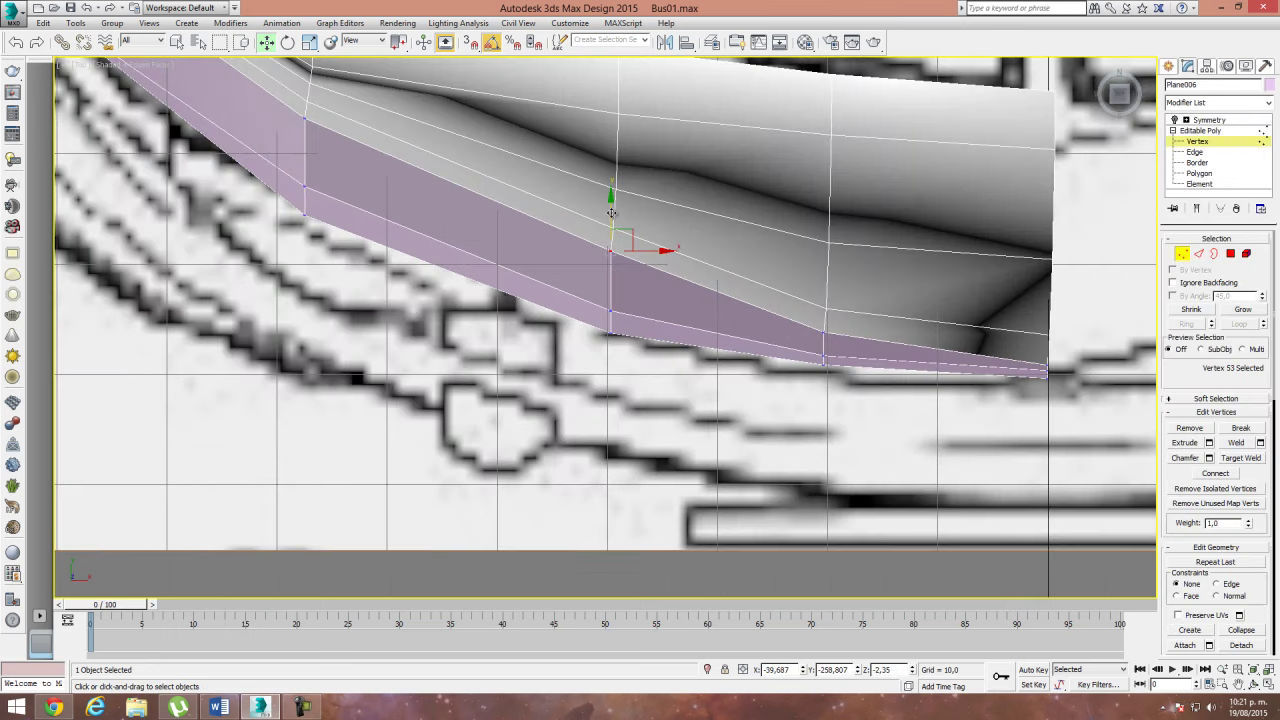
{"action": "left_click_drag", "start_coordinate": [611, 211], "coordinate": [613, 251]}
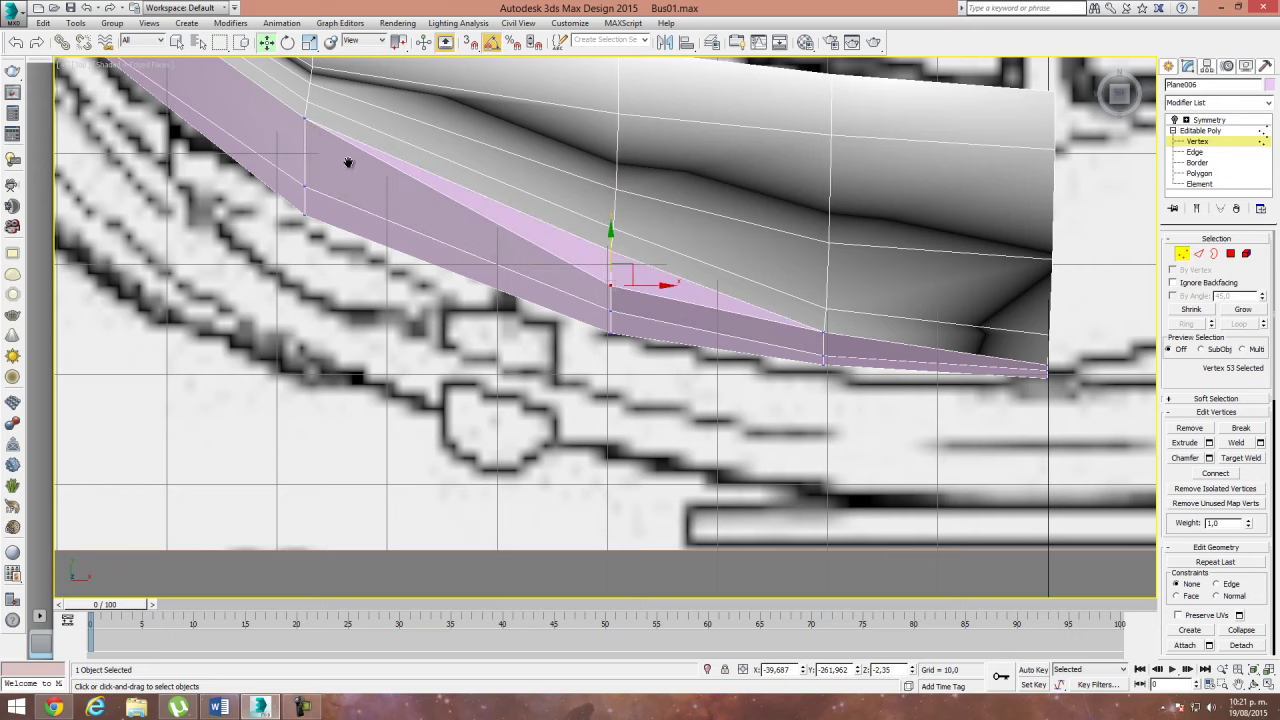
Step: Fine-tune the next vertices along the panel's curved edge to match the blueprint outline
{"action": "middle_click_drag", "start_coordinate": [348, 162], "coordinate": [408, 208]}
{"action": "left_click_drag", "start_coordinate": [672, 291], "coordinate": [673, 295]}
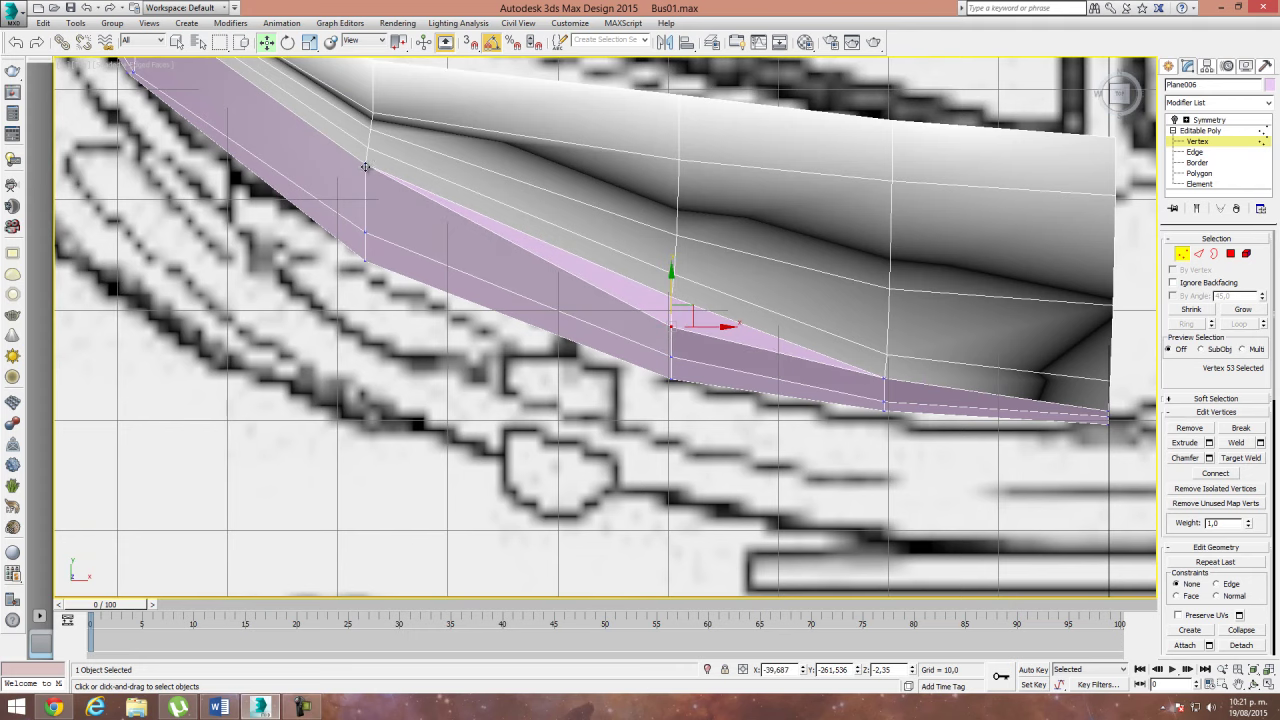
{"action": "left_click", "coordinate": [366, 167]}
{"action": "middle_click_drag", "start_coordinate": [397, 221], "coordinate": [606, 374]}
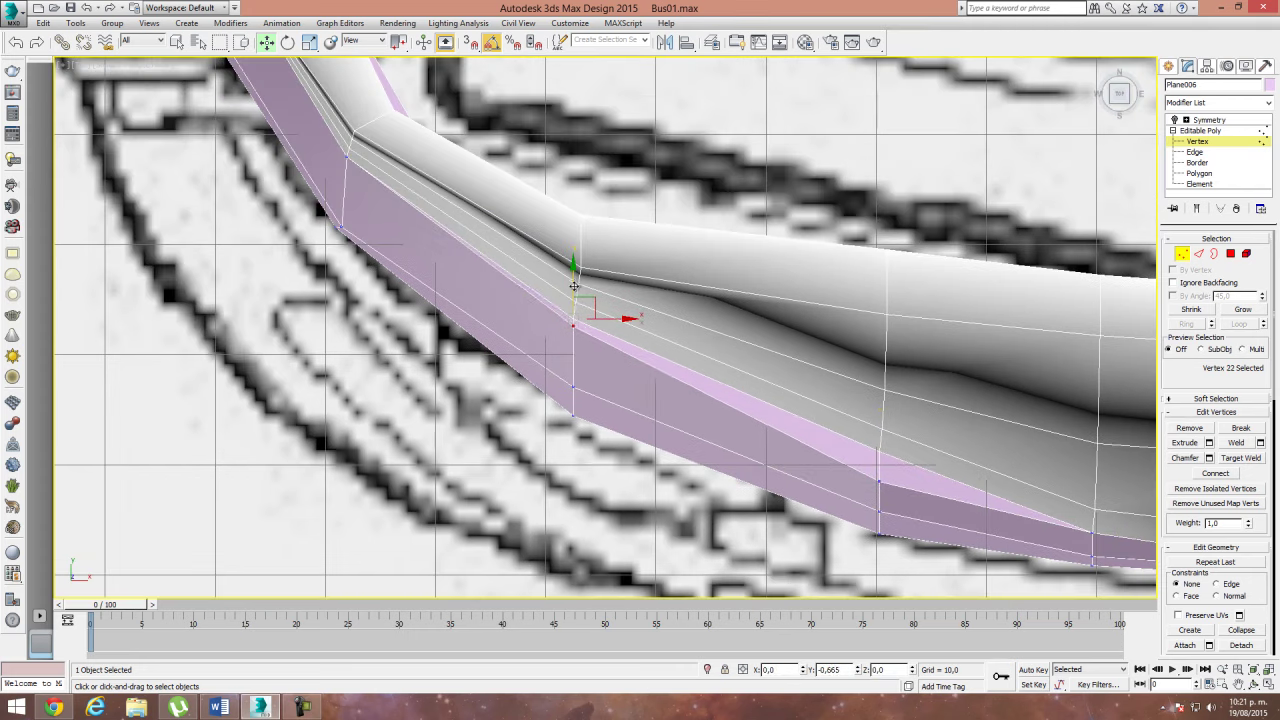
{"action": "left_click_drag", "start_coordinate": [573, 278], "coordinate": [574, 282]}
{"action": "middle_click_drag", "start_coordinate": [574, 282], "coordinate": [364, 207]}
Step: Enter Vertex level on the white surface Object001 and select its stacked edge and bend vertices
{"action": "left_click", "coordinate": [1183, 254]}
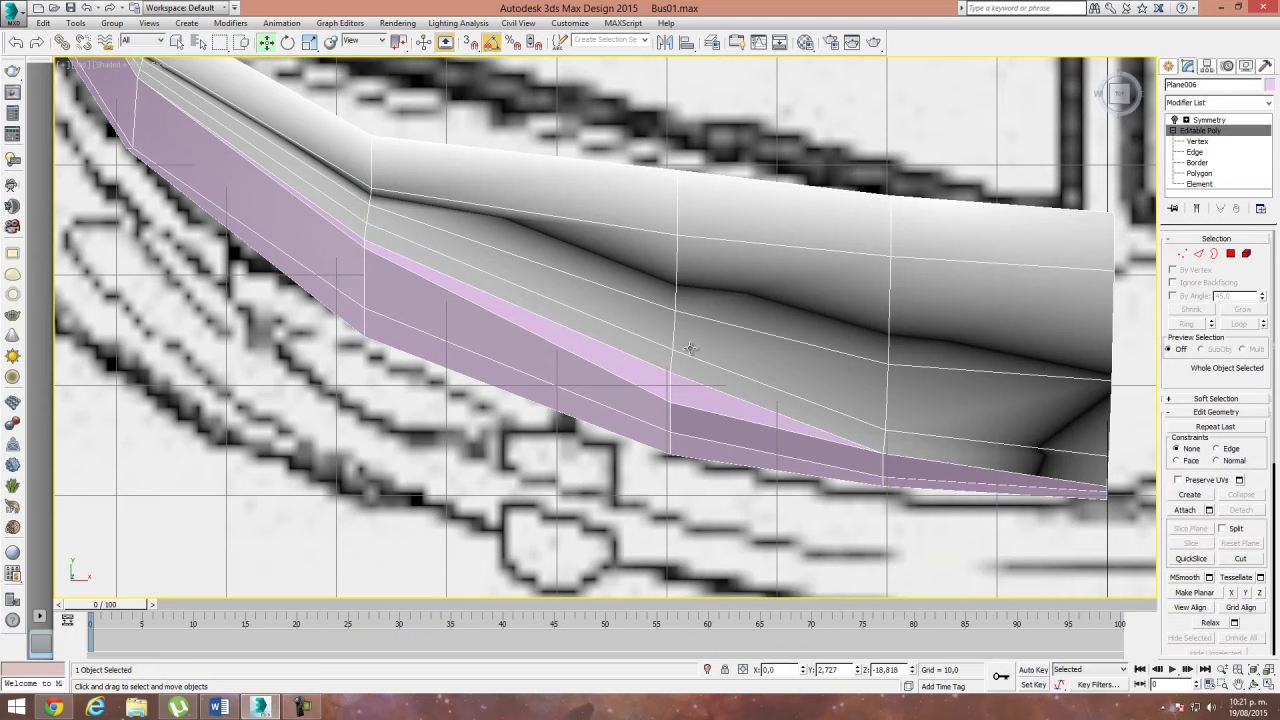
{"action": "left_click", "coordinate": [1182, 253]}
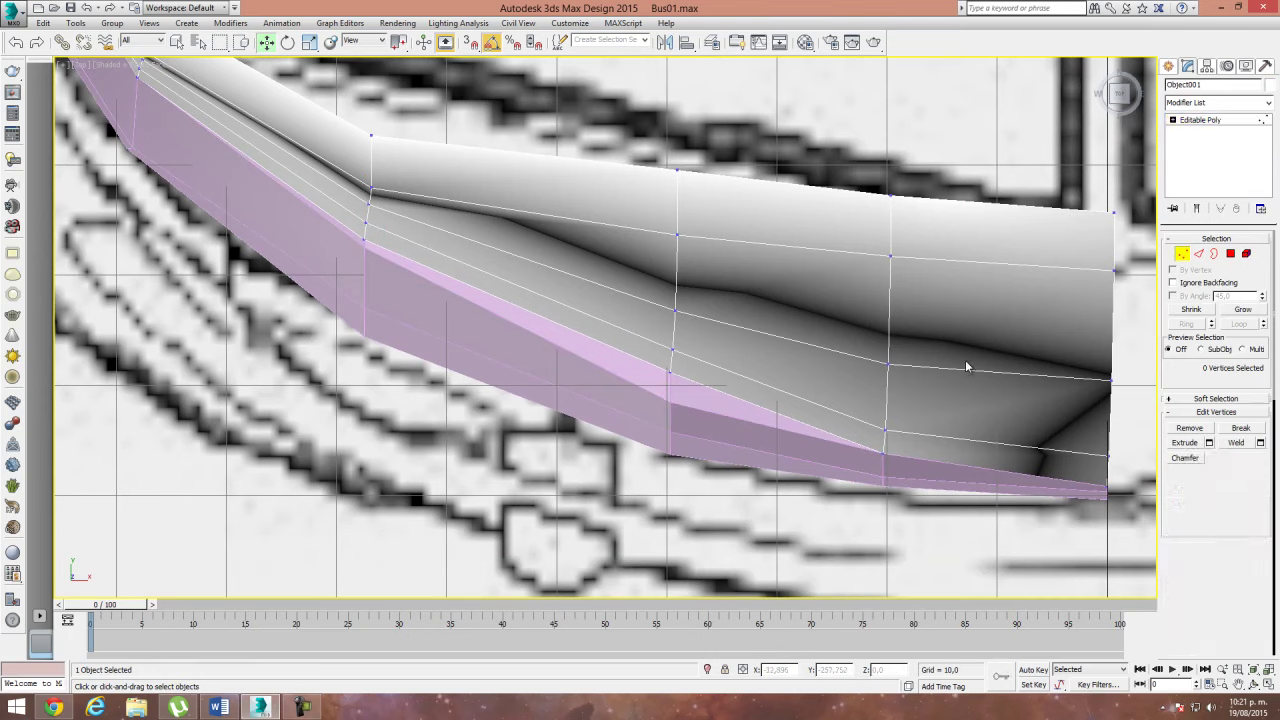
{"action": "left_click", "coordinate": [671, 351]}
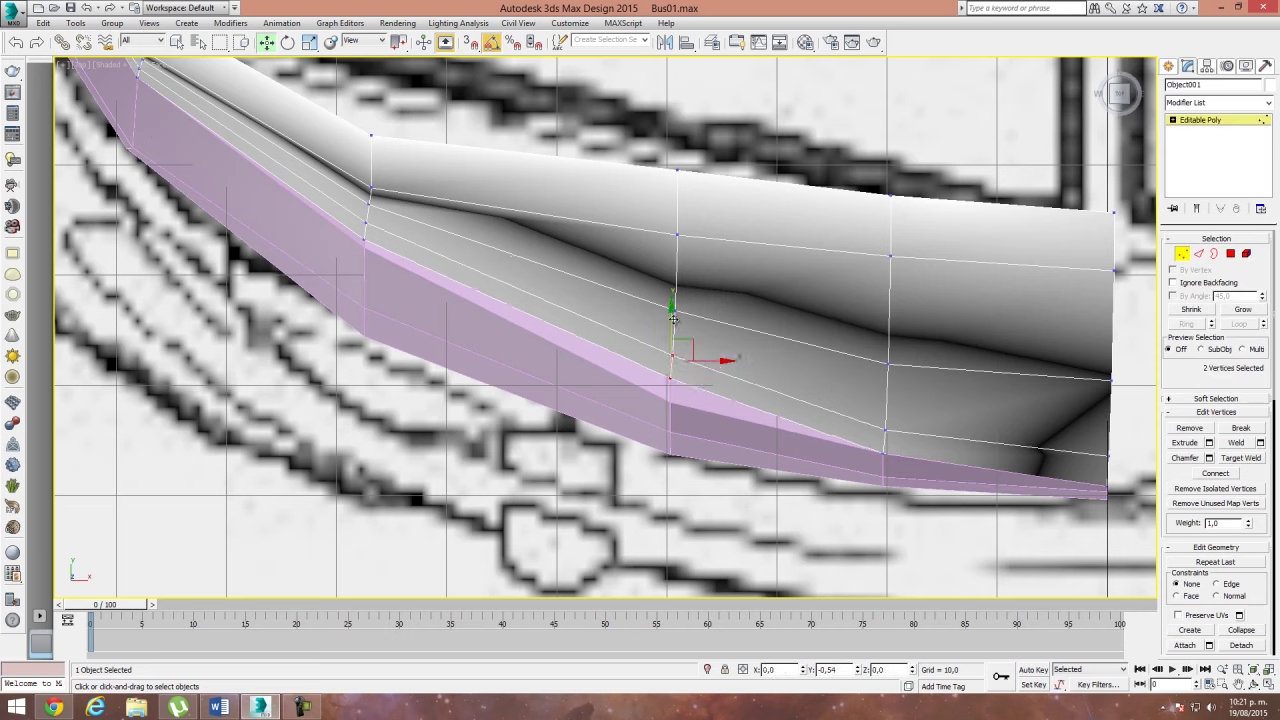
{"action": "left_click_drag", "start_coordinate": [440, 256], "coordinate": [842, 436]}
{"action": "left_click", "coordinate": [363, 240]}
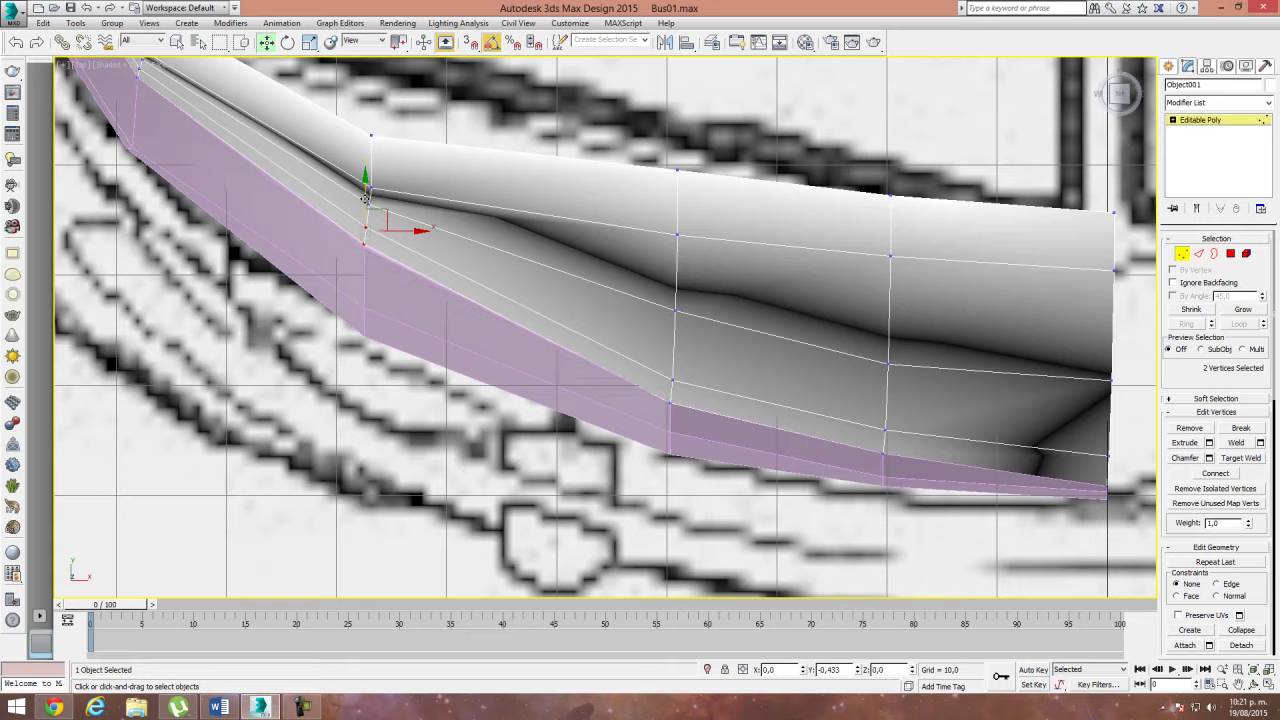
Step: Lower the middle vertex to smooth the surface along the panel's top edge, then inspect the tip vertex
{"action": "middle_click_drag", "start_coordinate": [680, 348], "coordinate": [551, 372]}
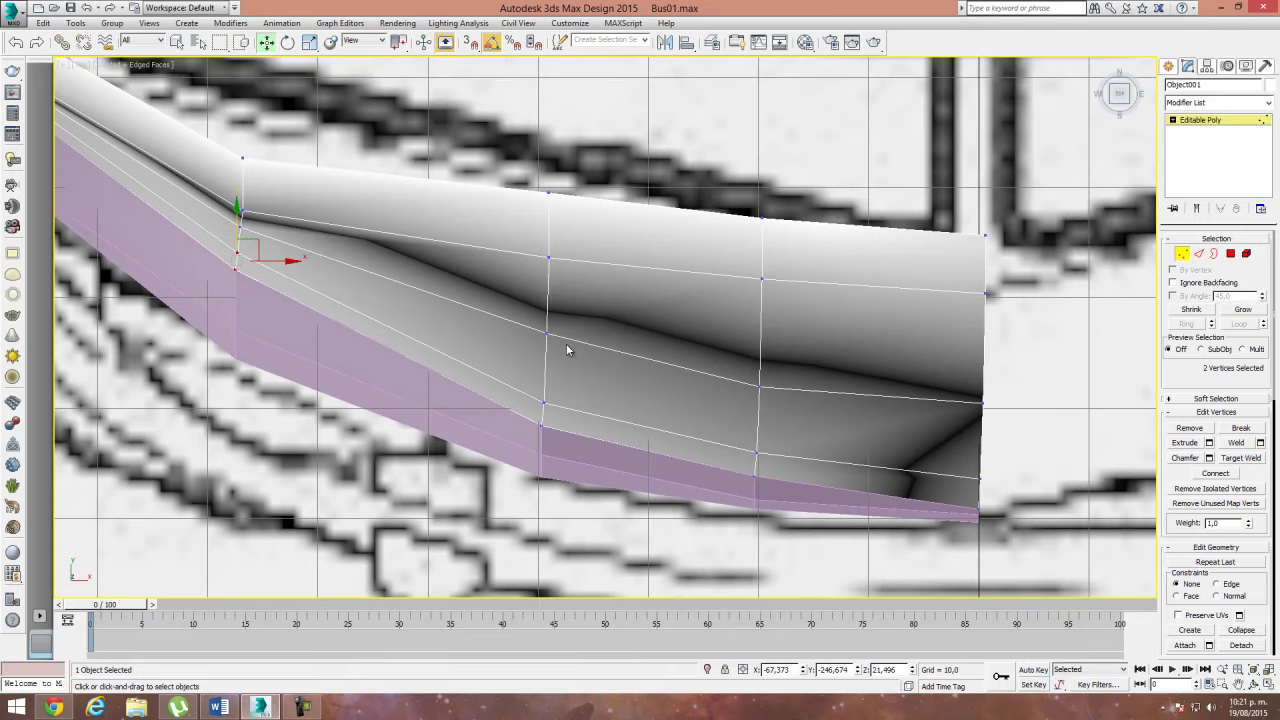
{"action": "left_click", "coordinate": [547, 331]}
{"action": "left_click_drag", "start_coordinate": [577, 301], "coordinate": [578, 315]}
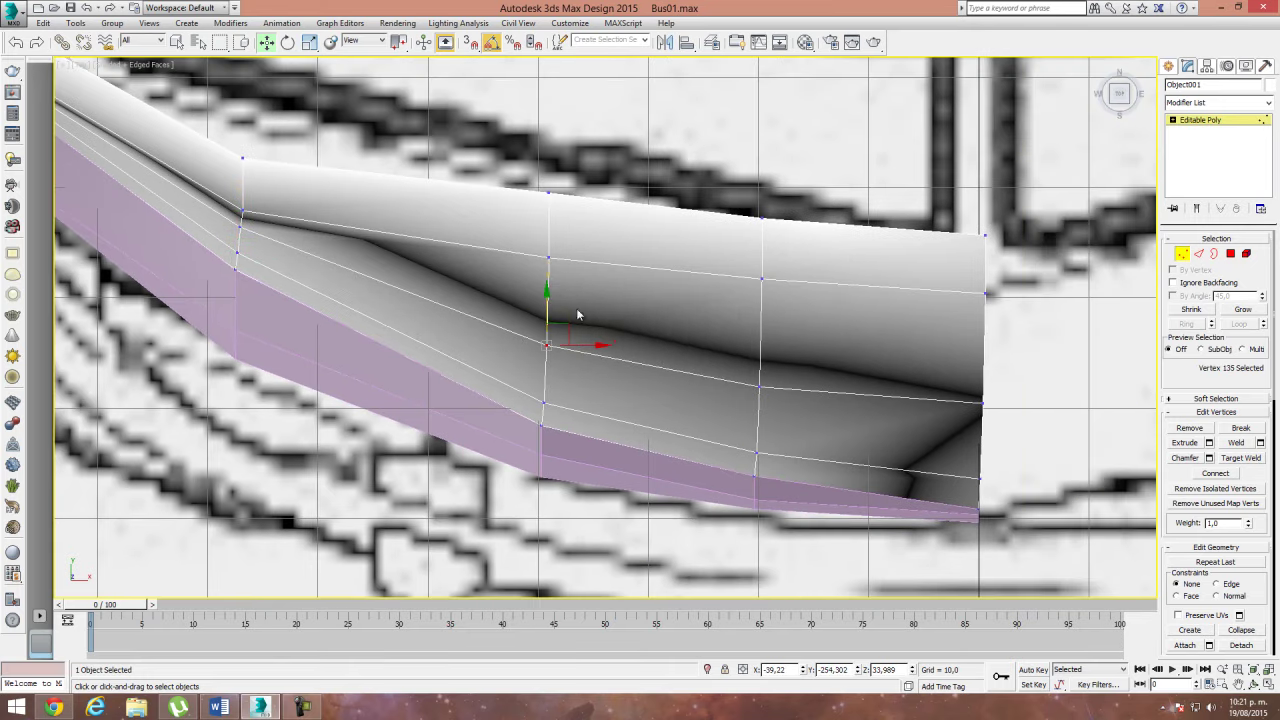
{"action": "middle_click_drag", "start_coordinate": [763, 463], "coordinate": [727, 378]}
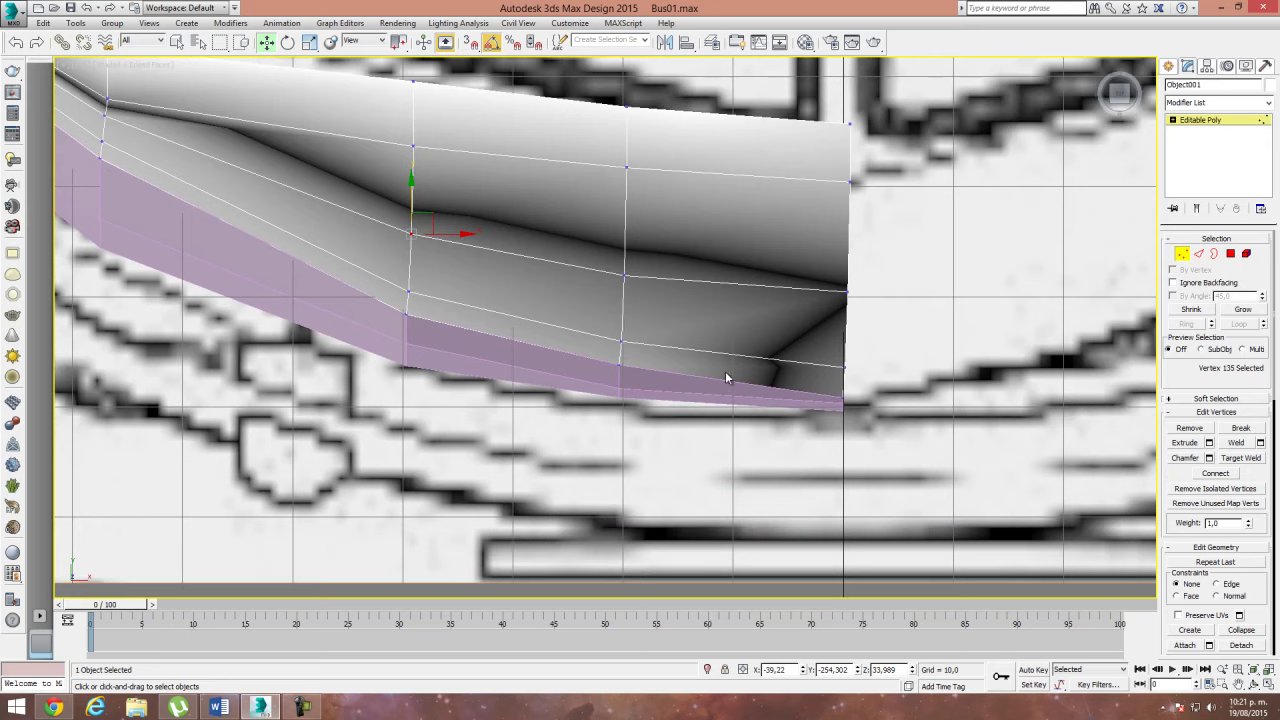
{"action": "left_click", "coordinate": [843, 397]}
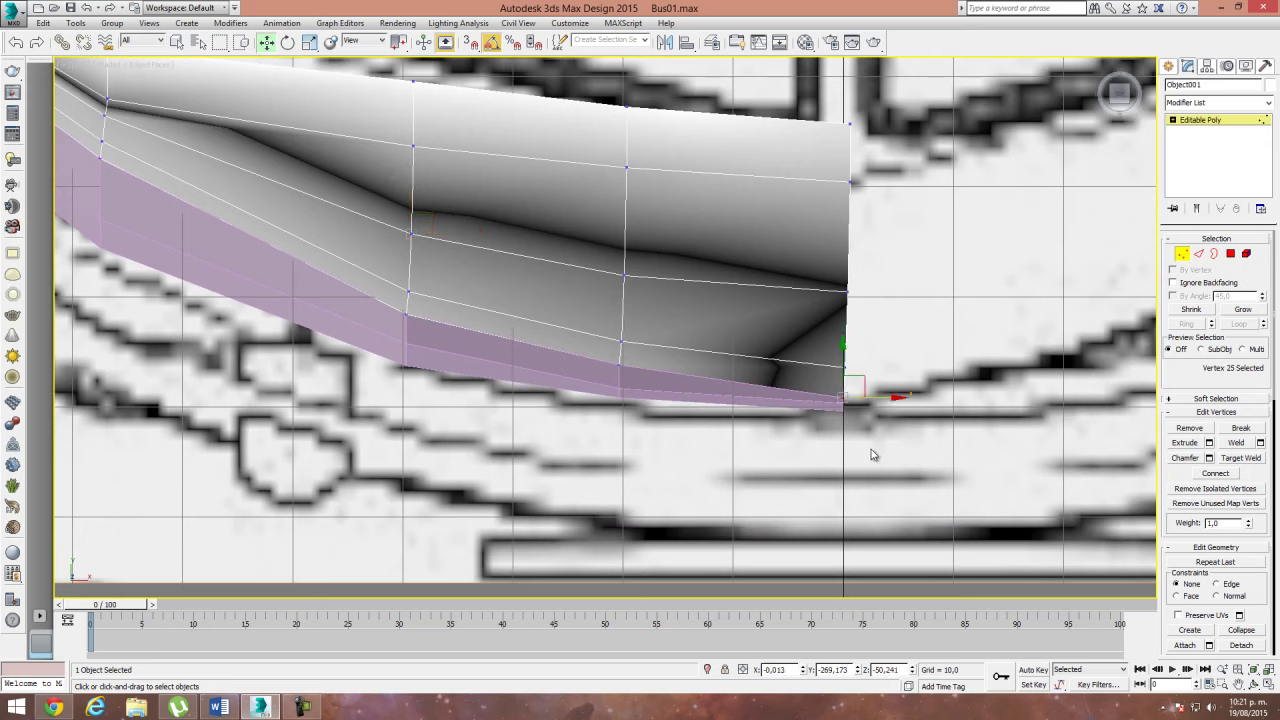
{"action": "left_click", "coordinate": [790, 378]}
Step: From a perspective angle, nudge the white surface's tip vertex along Y to sit flush with the pink panel's end
{"action": "mouse_move", "coordinate": [787, 378]}
{"action": "middle_mouse_down", "text": "alt"}
{"action": "mouse_move", "coordinate": [631, 405]}
{"action": "mouse_move", "coordinate": [671, 345]}
{"action": "mouse_move", "coordinate": [663, 363]}
{"action": "mouse_move", "coordinate": [643, 343]}
{"action": "mouse_move", "coordinate": [777, 378]}
{"action": "mouse_move", "coordinate": [423, 369]}
{"action": "mouse_move", "coordinate": [481, 466]}
{"action": "mouse_move", "coordinate": [622, 363]}
{"action": "mouse_move", "coordinate": [611, 229]}
{"action": "mouse_move", "coordinate": [625, 409]}
{"action": "mouse_move", "coordinate": [655, 403]}
{"action": "mouse_move", "coordinate": [610, 350]}
{"action": "mouse_move", "coordinate": [614, 430]}
{"action": "mouse_move", "coordinate": [437, 280]}
{"action": "mouse_move", "coordinate": [420, 337]}
{"action": "mouse_move", "coordinate": [390, 340]}
{"action": "mouse_move", "coordinate": [500, 329]}
{"action": "mouse_move", "coordinate": [454, 317]}
{"action": "mouse_move", "coordinate": [466, 314]}
{"action": "middle_mouse_up", "text": "alt"}
{"action": "mouse_move", "coordinate": [383, 280]}
{"action": "middle_mouse_down", "text": "alt"}
{"action": "mouse_move", "coordinate": [557, 355]}
{"action": "mouse_move", "coordinate": [455, 276]}
{"action": "mouse_move", "coordinate": [437, 286]}
{"action": "mouse_move", "coordinate": [528, 337]}
{"action": "mouse_move", "coordinate": [578, 318]}
{"action": "middle_mouse_up", "text": "alt"}
{"action": "left_click", "coordinate": [352, 208]}
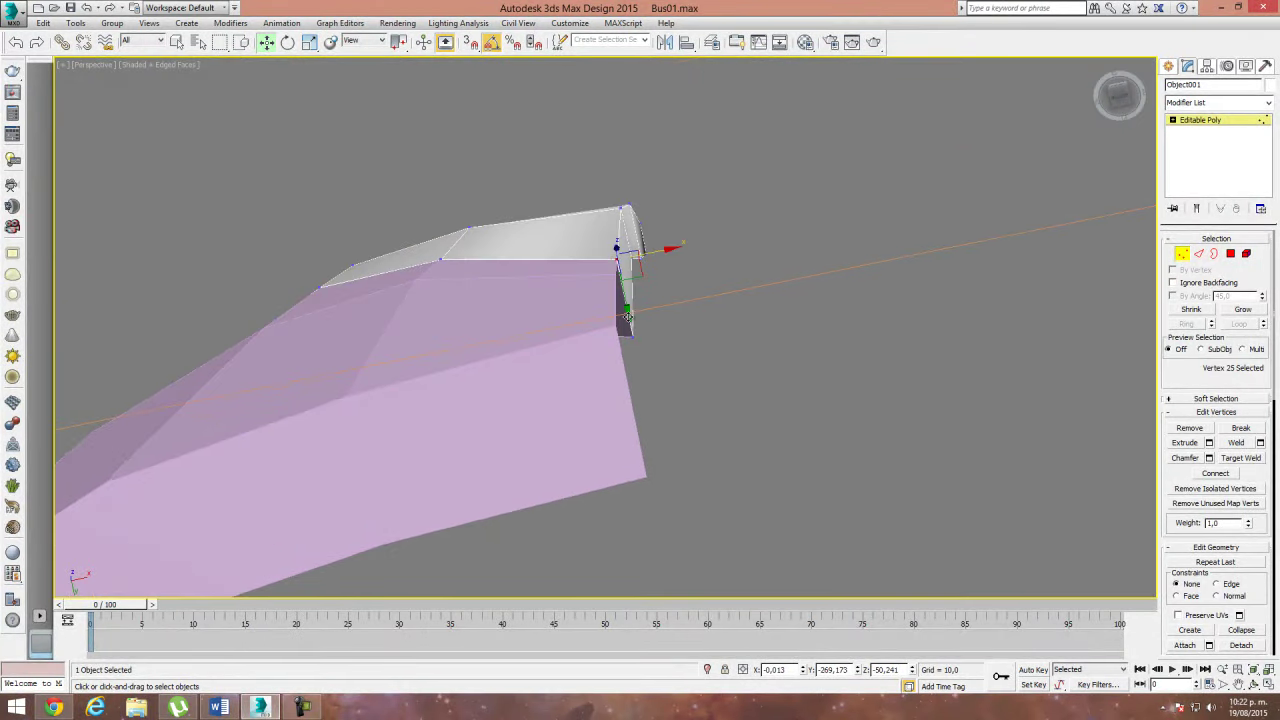
{"action": "middle_click_drag", "start_coordinate": [671, 346], "coordinate": [684, 339], "text": "alt"}
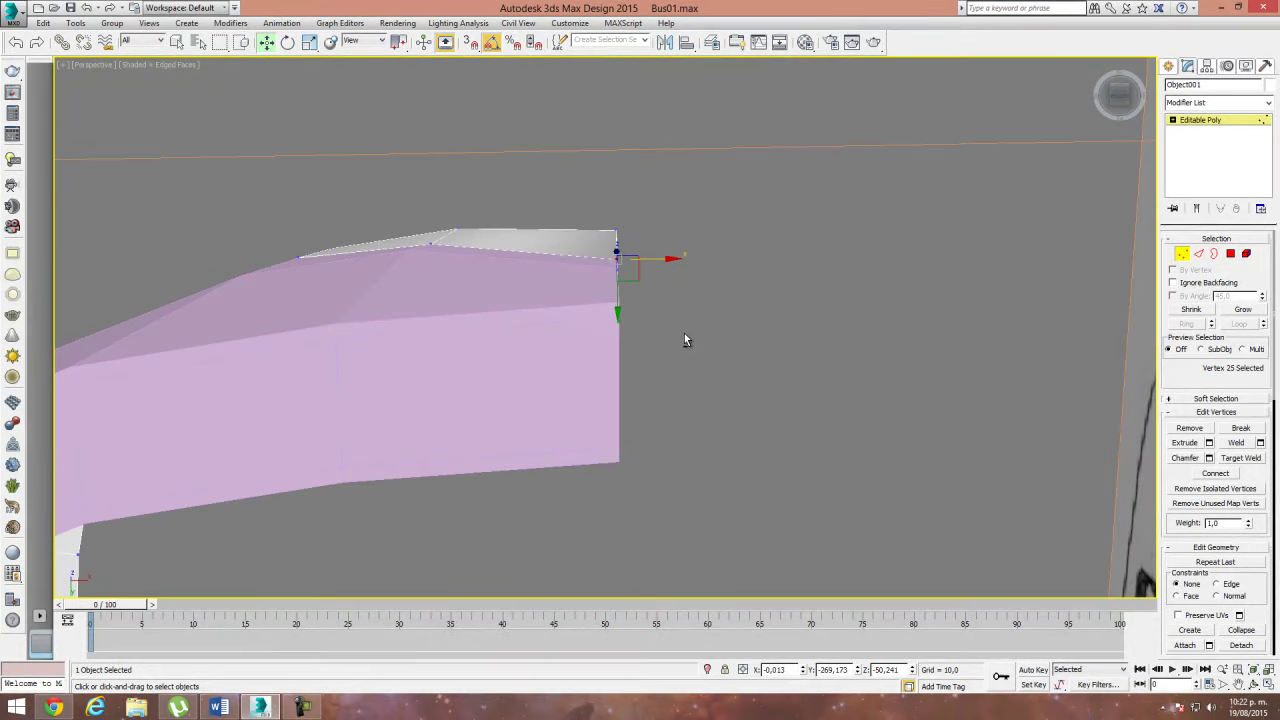
{"action": "left_click_drag", "start_coordinate": [619, 302], "coordinate": [619, 296]}
{"action": "left_click", "coordinate": [1182, 257]}
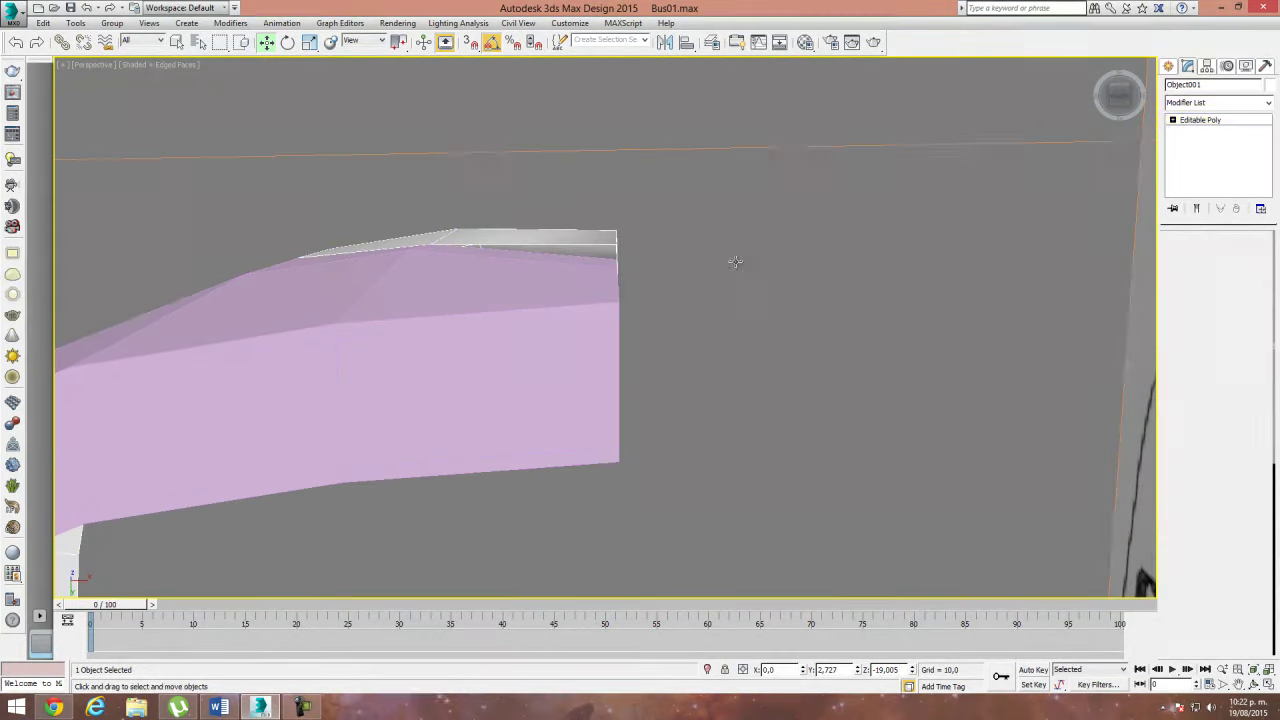
Step: Raise the pink panel's two top-right corner vertices to the upper surface and show the Symmetry end result
{"action": "left_click", "coordinate": [474, 326]}
{"action": "left_click", "coordinate": [1200, 142]}
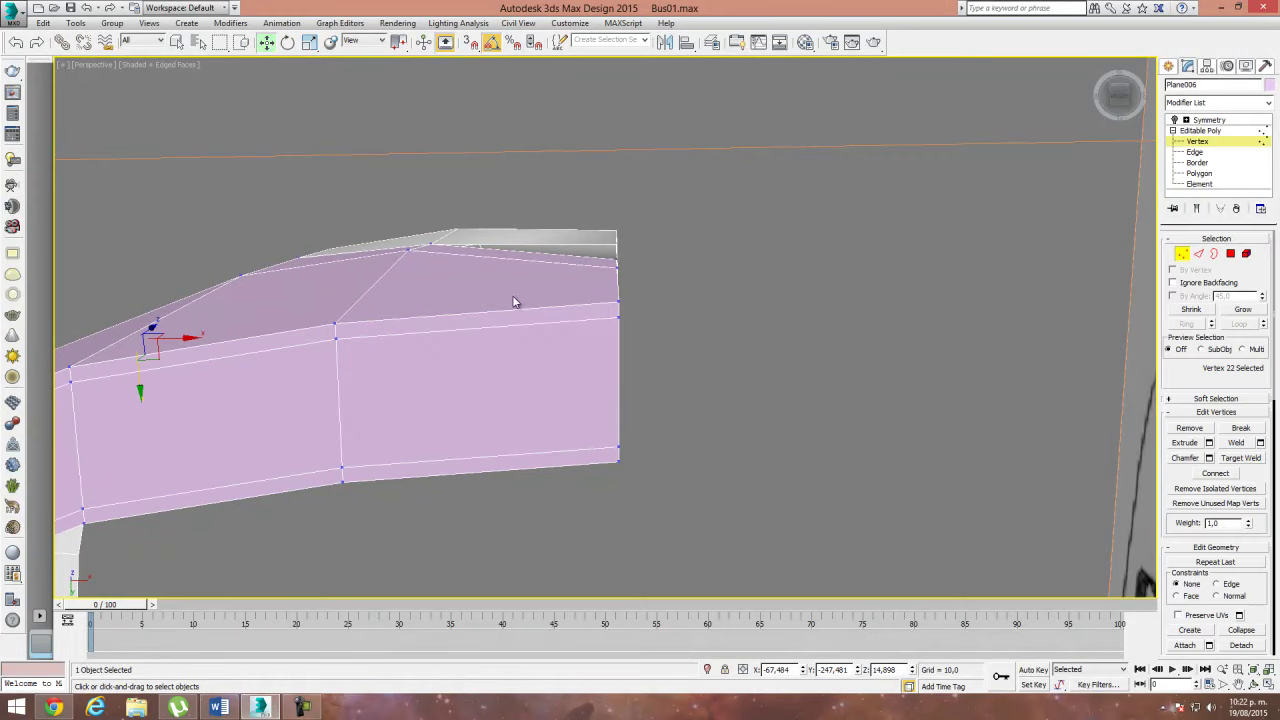
{"action": "left_click_drag", "start_coordinate": [630, 277], "coordinate": [605, 245]}
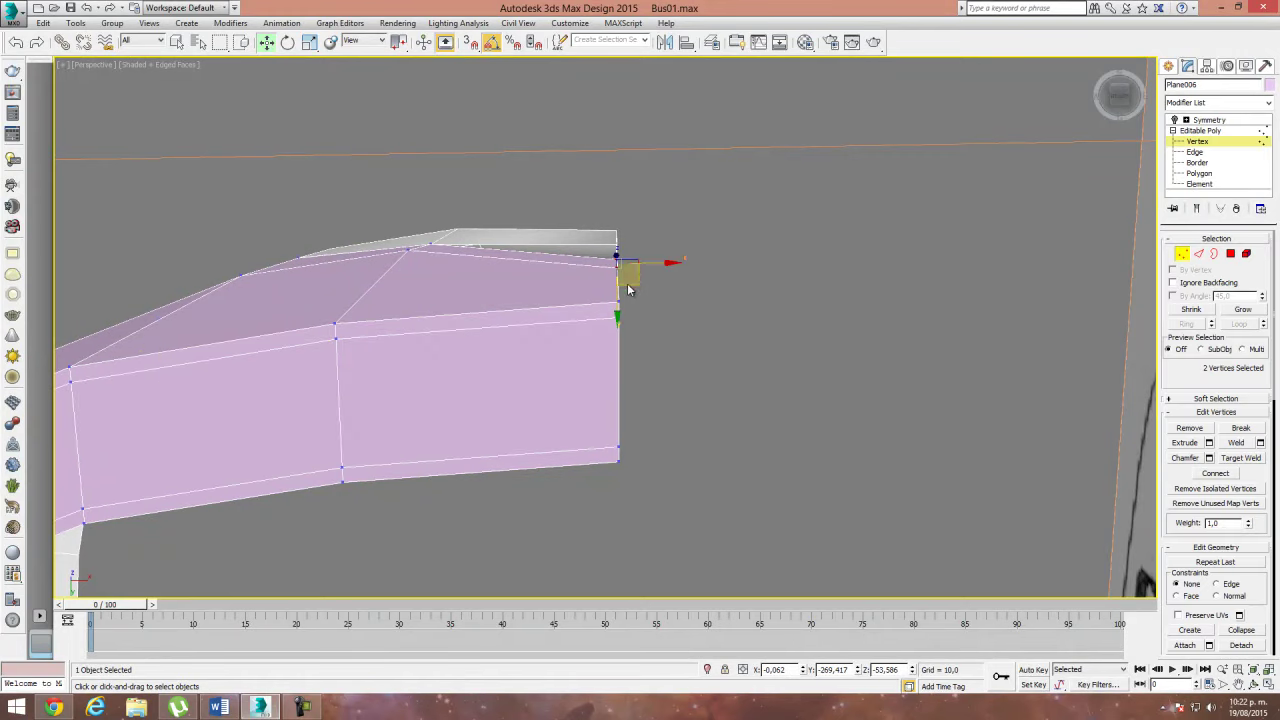
{"action": "left_click_drag", "start_coordinate": [617, 296], "coordinate": [617, 281]}
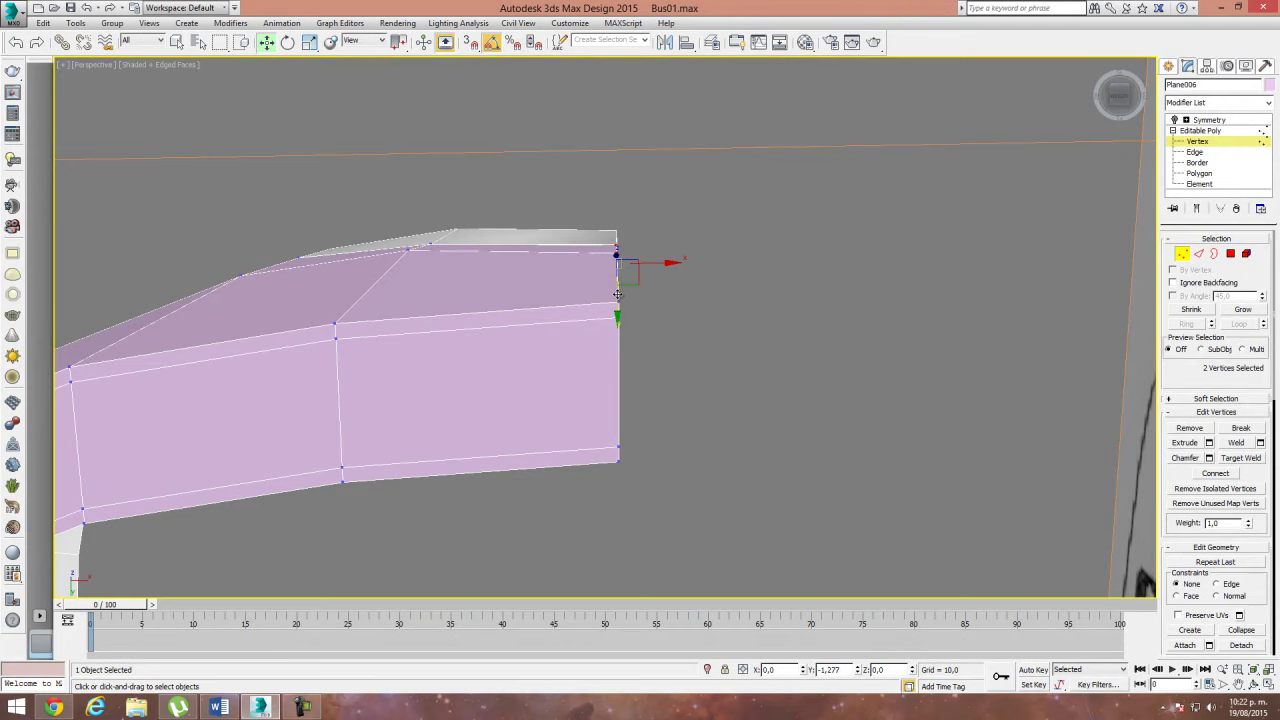
{"action": "key", "text": "1"}
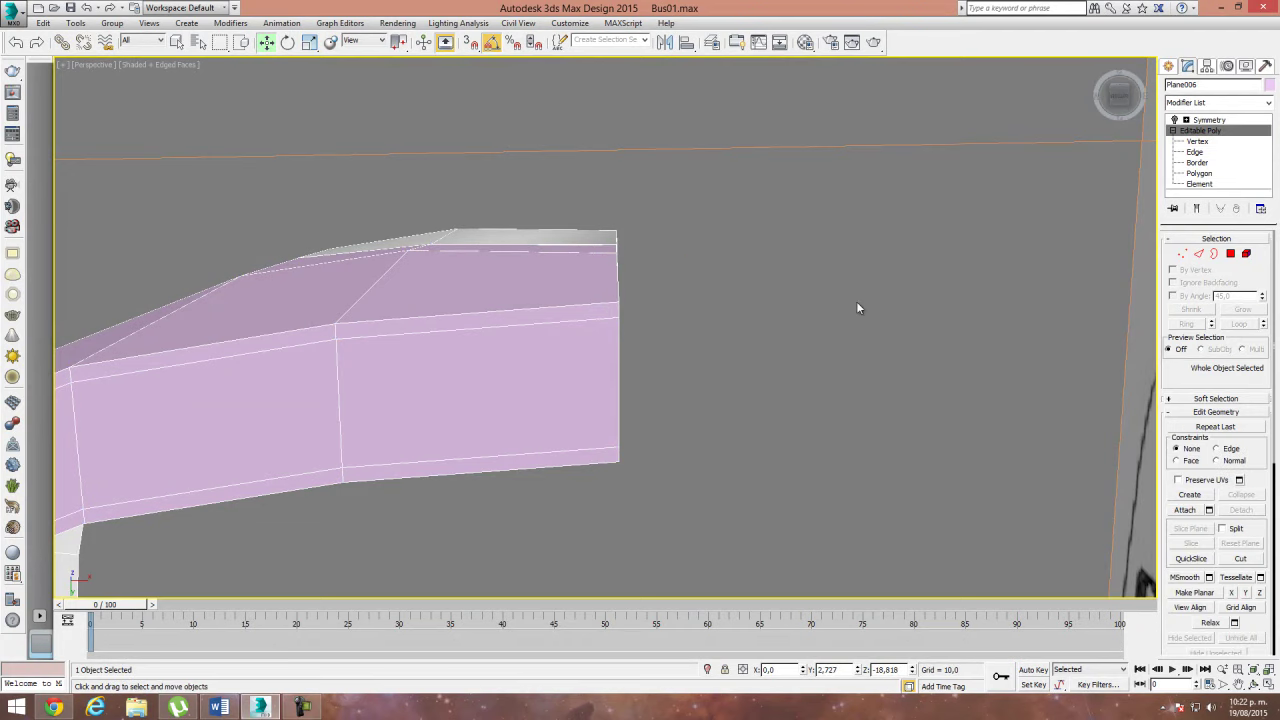
{"action": "left_click", "coordinate": [1209, 119]}
{"action": "left_click", "coordinate": [1175, 119]}
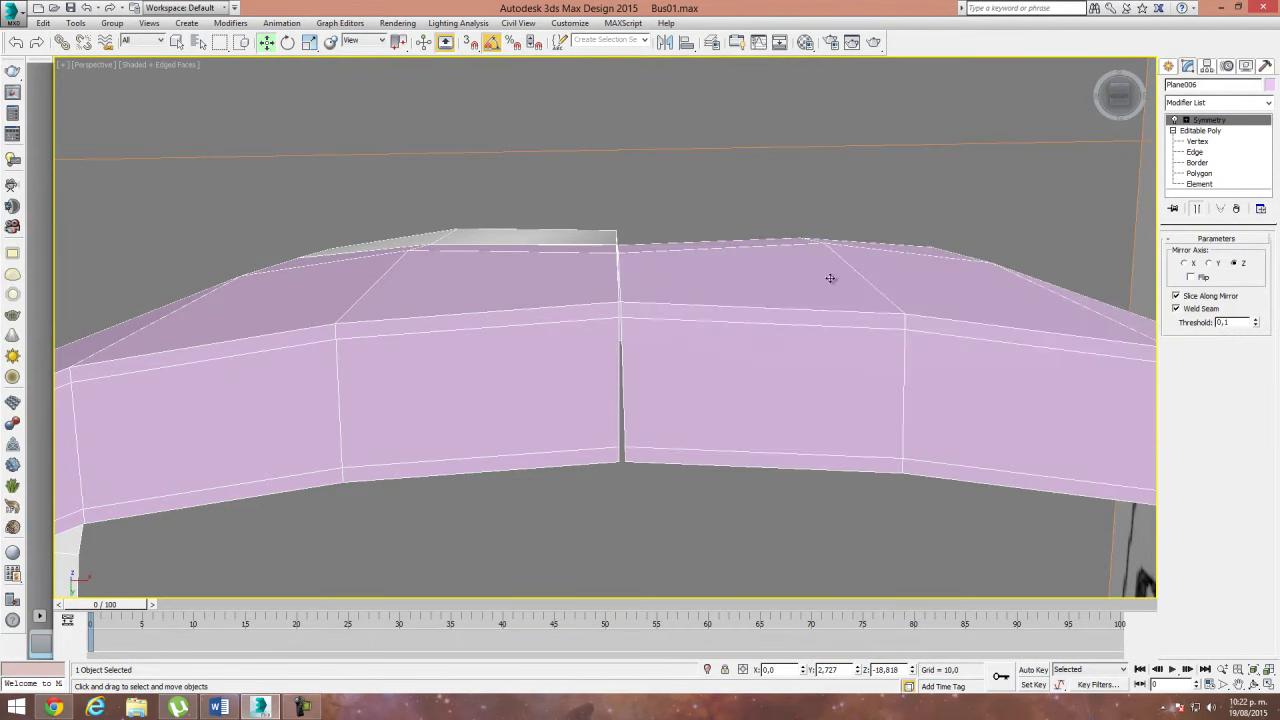
{"action": "mouse_move", "coordinate": [724, 319]}
{"action": "middle_mouse_down", "text": "alt"}
{"action": "mouse_move", "coordinate": [823, 329]}
{"action": "mouse_move", "coordinate": [1271, 127]}
{"action": "middle_mouse_up", "text": "alt"}
Step: Select the seam column of vertices and move and scale them onto the centerline with the mirrored half
{"action": "left_click", "coordinate": [1197, 141]}
{"action": "mouse_move", "coordinate": [590, 222]}
{"action": "left_mouse_down"}
{"action": "mouse_move", "coordinate": [635, 382]}
{"action": "mouse_move", "coordinate": [645, 485]}
{"action": "left_mouse_up"}
{"action": "left_click", "coordinate": [1198, 209]}
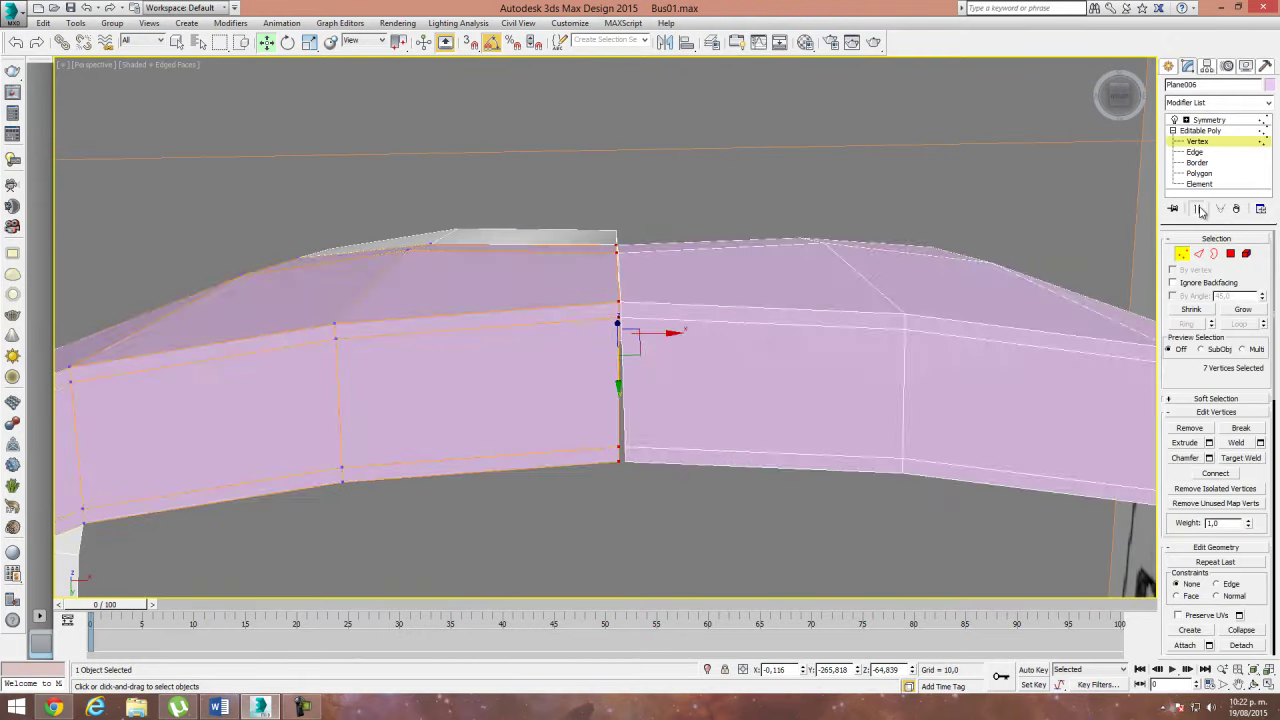
{"action": "left_click_drag", "start_coordinate": [663, 332], "coordinate": [667, 332]}
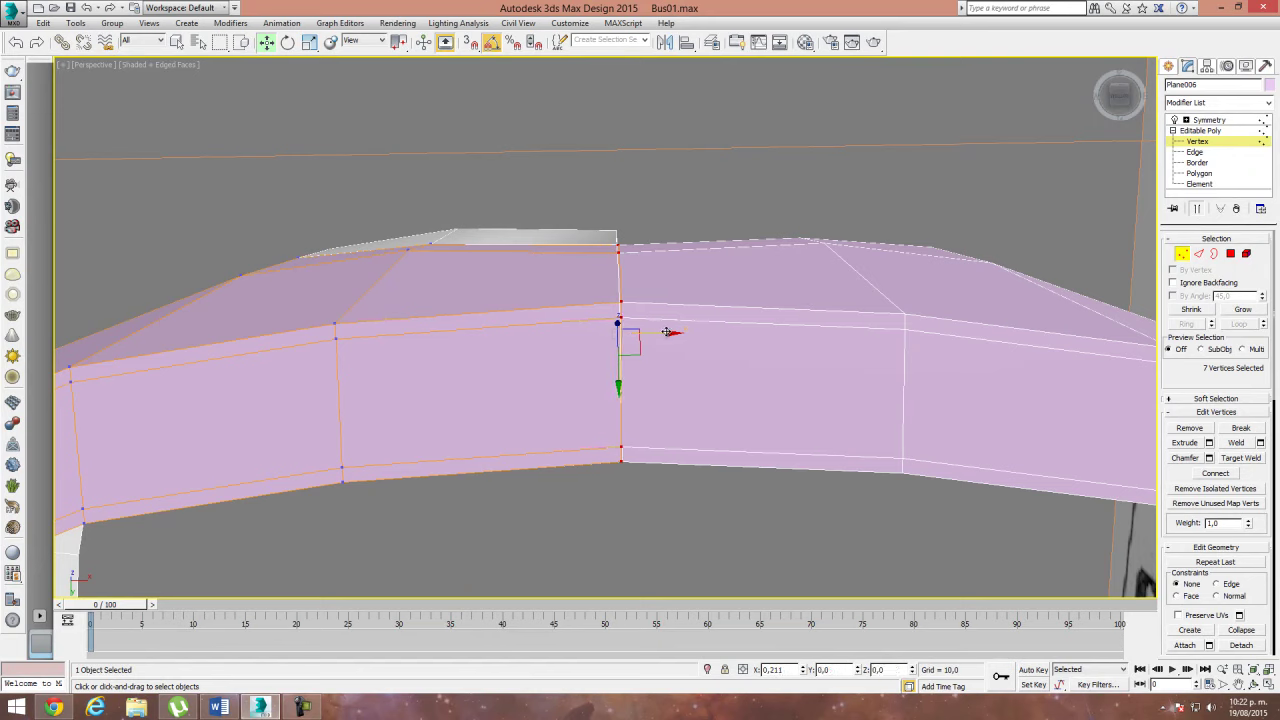
{"action": "left_click", "coordinate": [310, 41]}
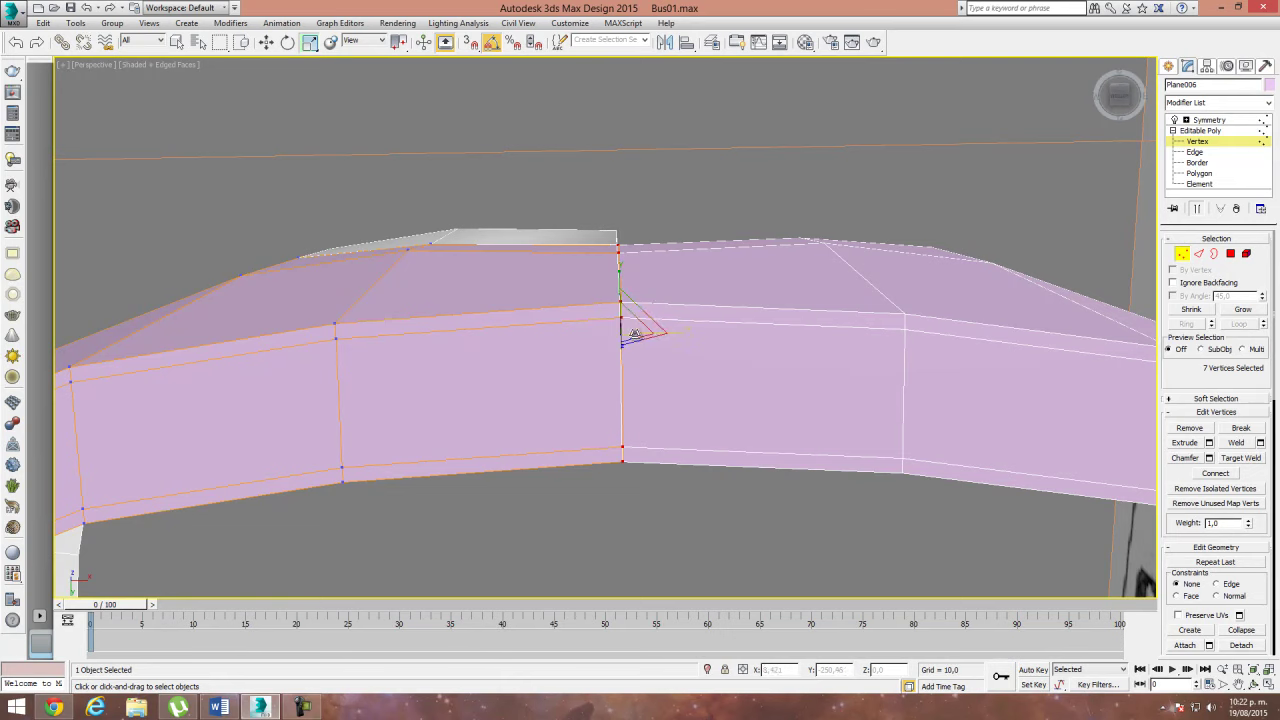
{"action": "left_click", "coordinate": [267, 43]}
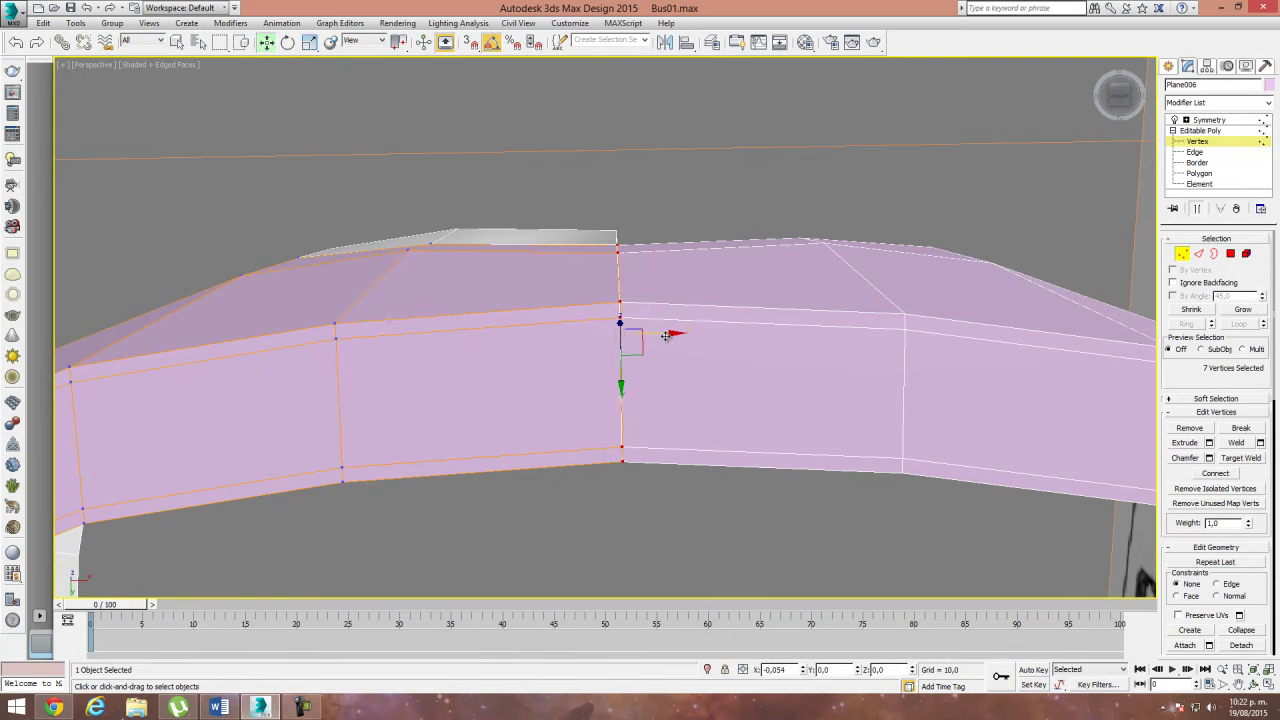
{"action": "left_click", "coordinate": [310, 42]}
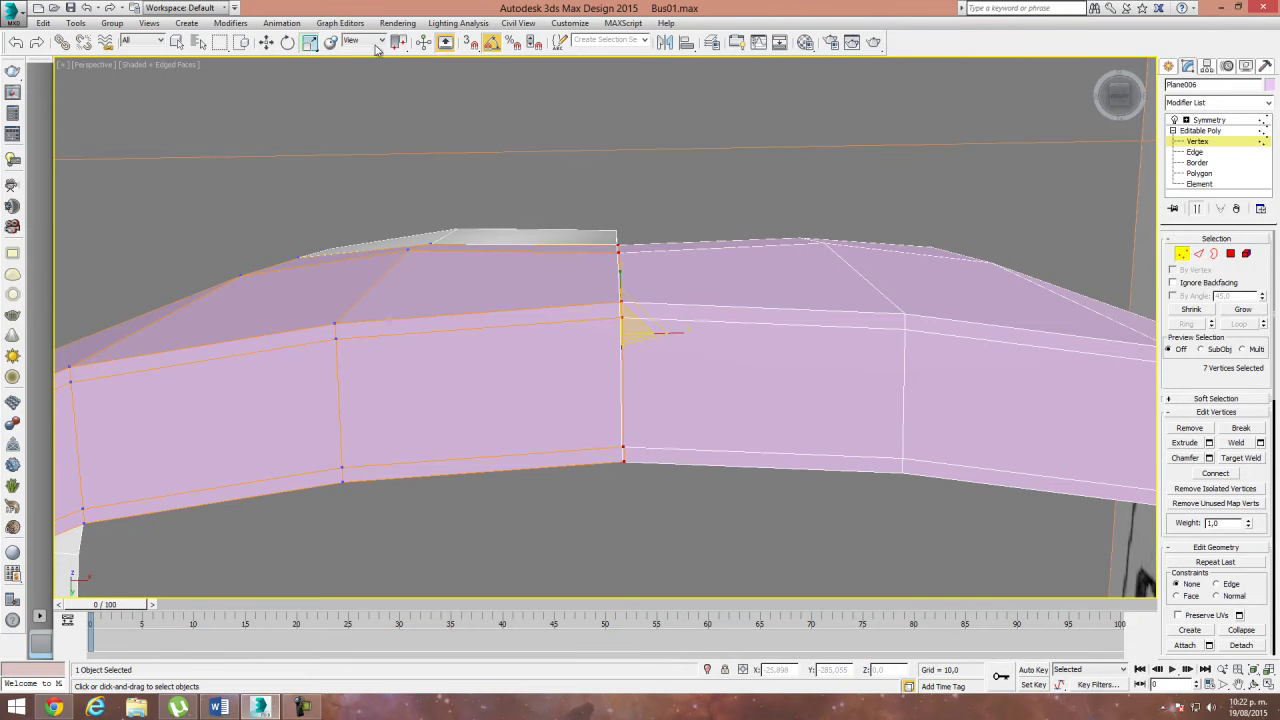
{"action": "left_click", "coordinate": [267, 43]}
{"action": "middle_click_drag", "start_coordinate": [611, 194], "coordinate": [764, 279], "text": "alt"}
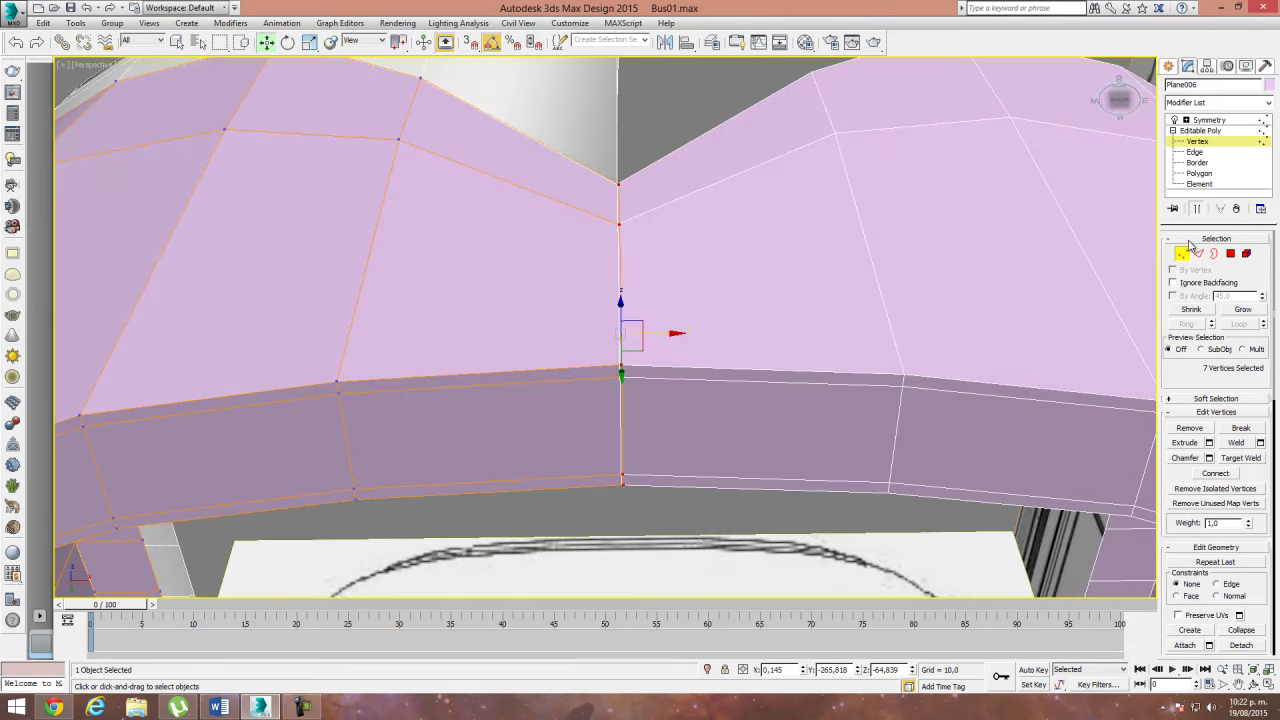
Step: Orbit in close to the bus body and turn off the edged-faces wireframe with F4
{"action": "key", "text": "1"}
{"action": "middle_click_drag", "start_coordinate": [1066, 263], "coordinate": [651, 300], "text": "alt"}
{"action": "scroll", "coordinate": [640, 330], "scroll_direction": "down", "scroll_amount": 3}
{"action": "scroll", "coordinate": [631, 357], "scroll_direction": "up", "scroll_amount": 4}
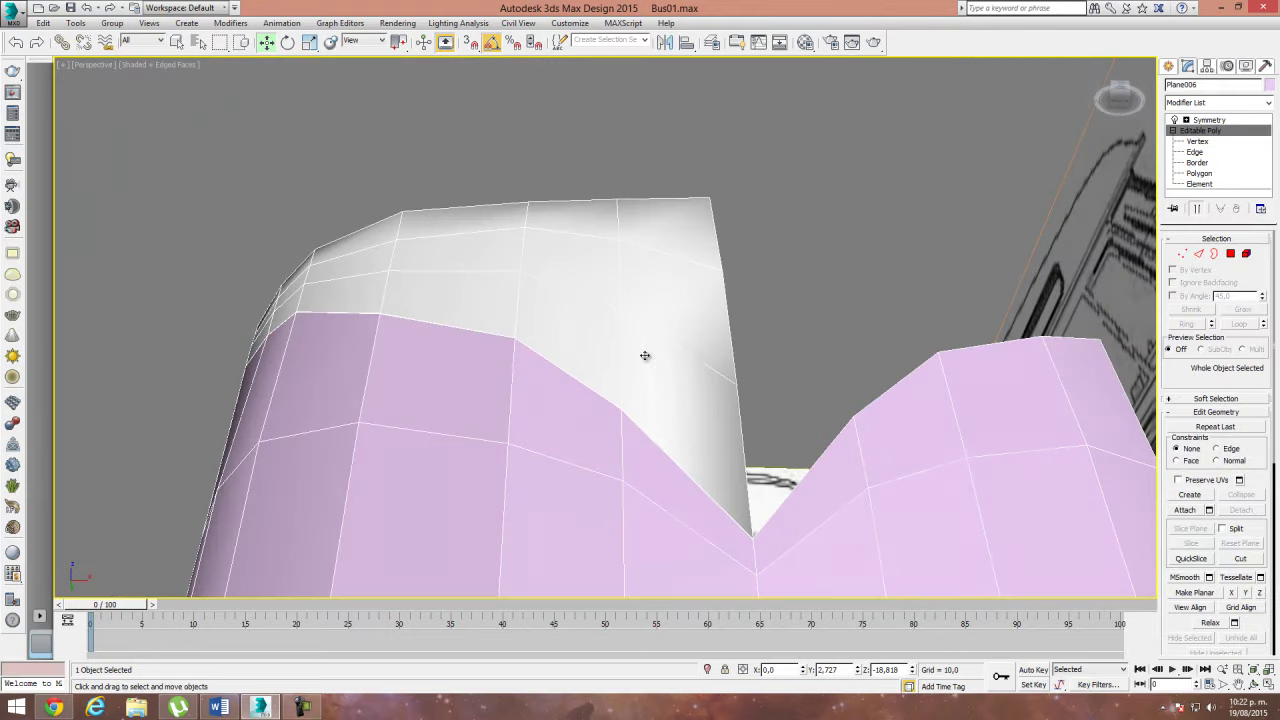
{"action": "middle_click_drag", "start_coordinate": [687, 347], "coordinate": [440, 329], "text": "alt"}
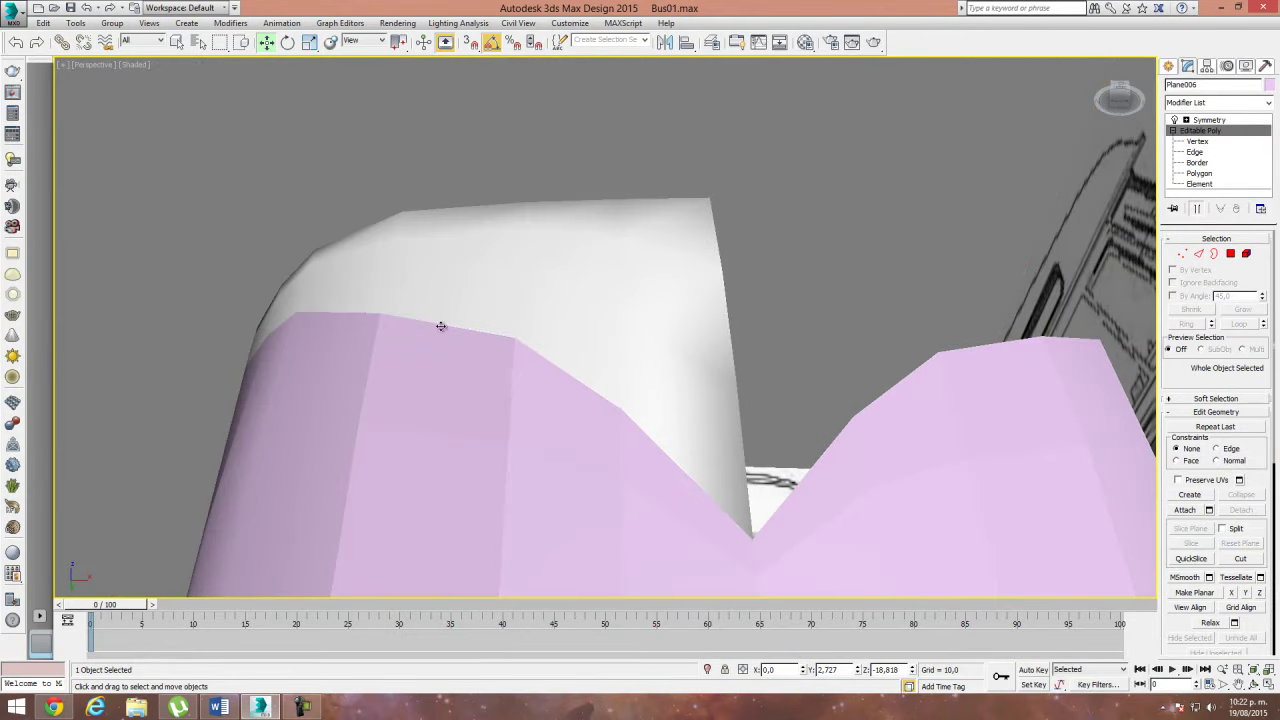
{"action": "key", "text": "F4"}
{"action": "scroll", "coordinate": [589, 351], "scroll_direction": "up", "scroll_amount": 3}
{"action": "mouse_move", "coordinate": [589, 351]}
{"action": "middle_mouse_down"}
{"action": "mouse_move", "coordinate": [555, 267]}
{"action": "mouse_move", "coordinate": [545, 360]}
{"action": "middle_mouse_up"}
{"action": "scroll", "coordinate": [555, 267], "scroll_direction": "down", "scroll_amount": 5}
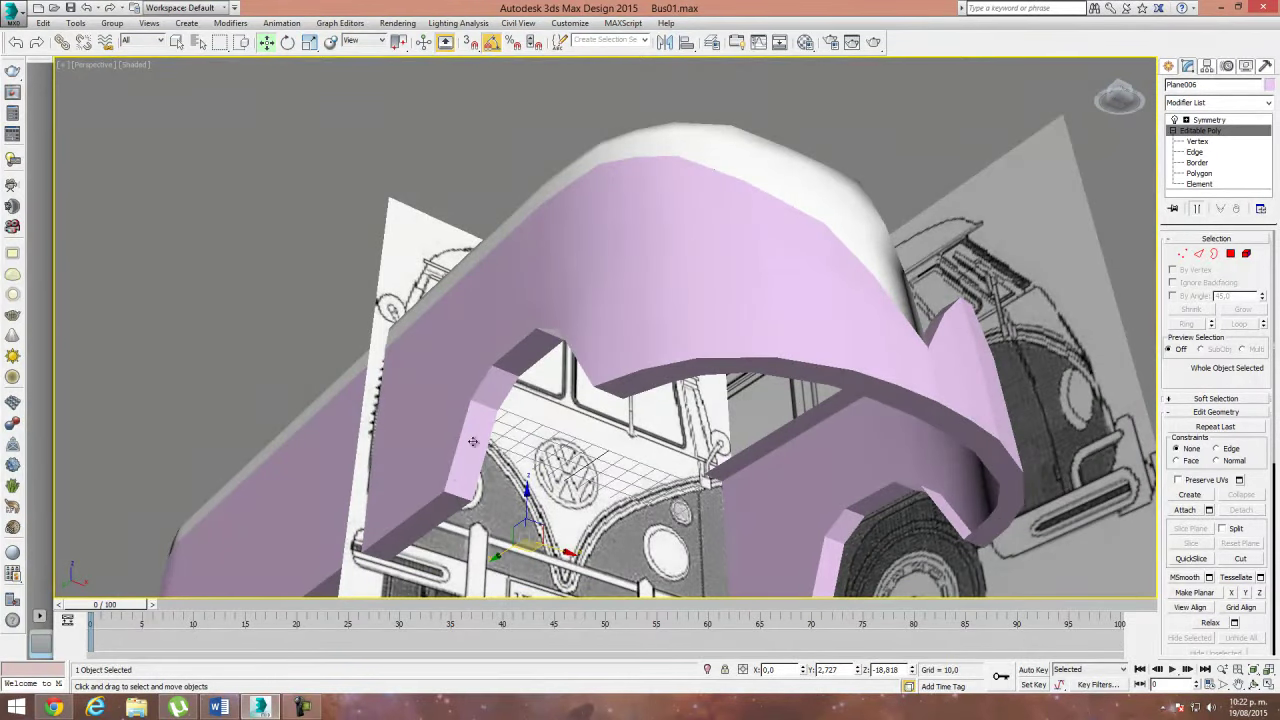
{"action": "middle_click_drag", "start_coordinate": [854, 339], "coordinate": [815, 347], "text": "alt"}
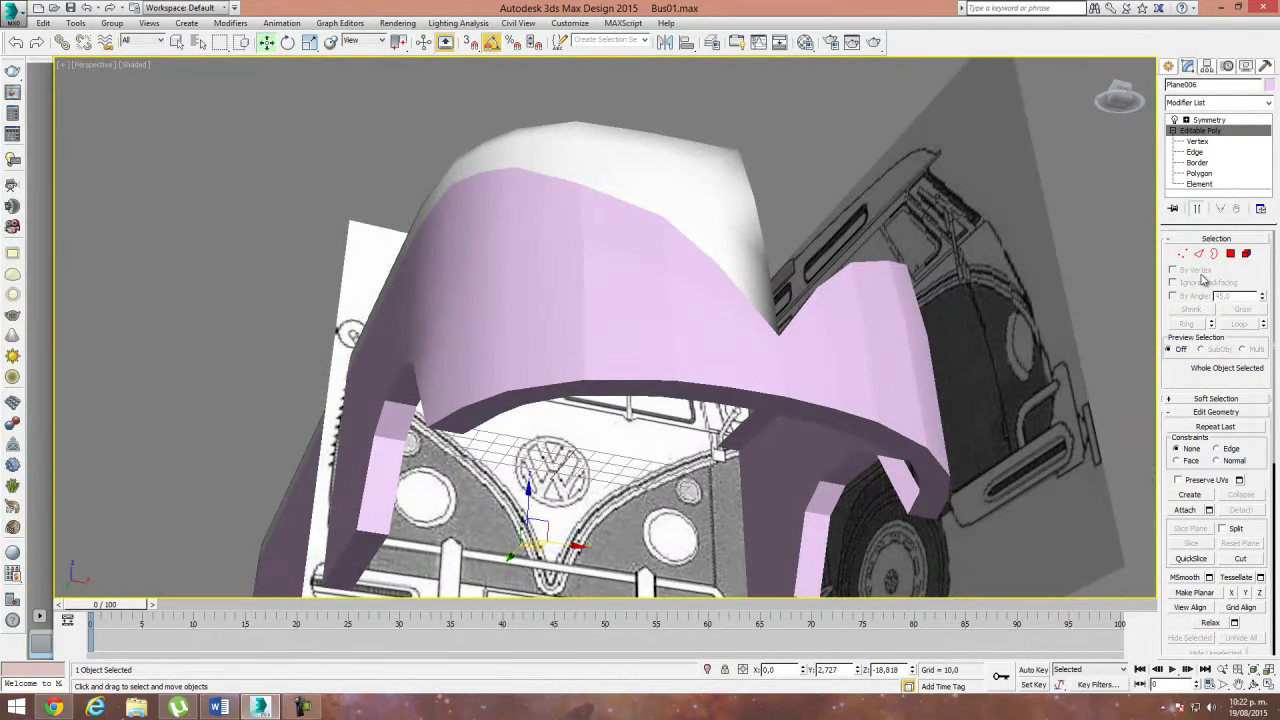
Step: Select the pink body element, clear all its smoothing groups and assign smoothing group 13
{"action": "left_click", "coordinate": [1246, 254]}
{"action": "left_click", "coordinate": [604, 289]}
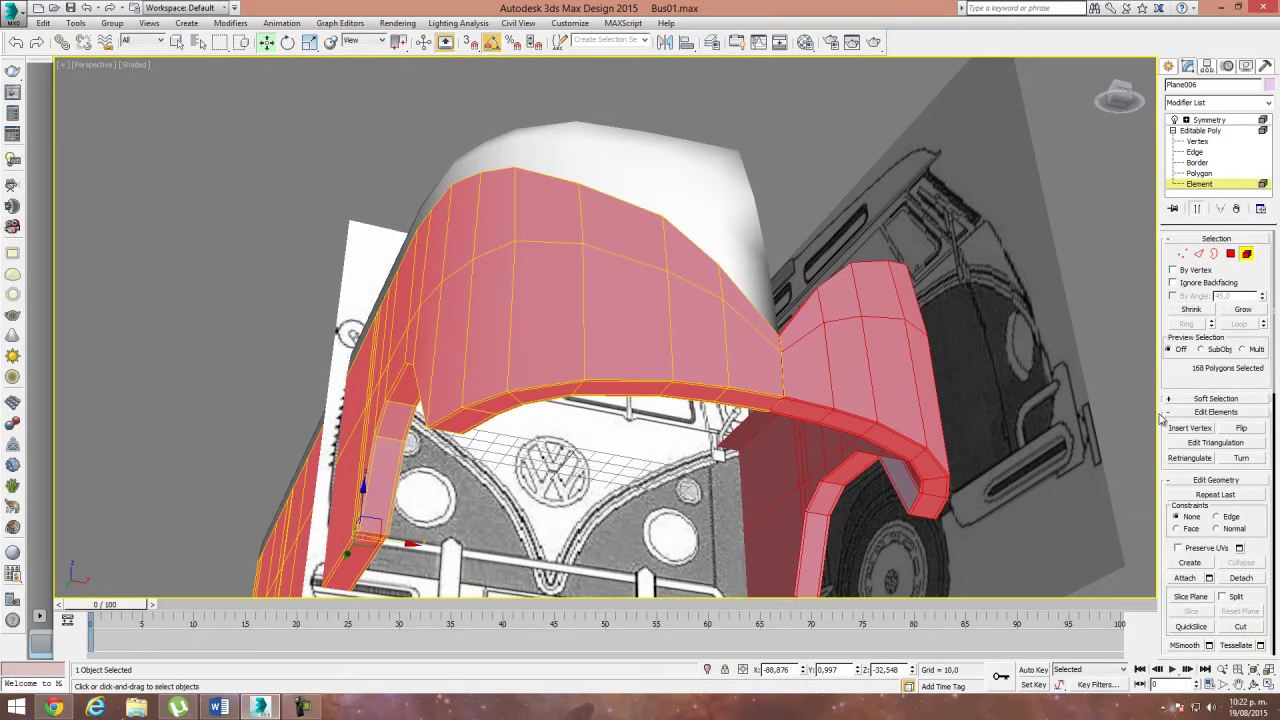
{"action": "scroll", "coordinate": [1229, 467], "scroll_direction": "down", "scroll_amount": 2}
{"action": "scroll", "coordinate": [1225, 470], "scroll_direction": "down", "scroll_amount": 2}
{"action": "scroll", "coordinate": [1220, 477], "scroll_direction": "down", "scroll_amount": 2}
{"action": "scroll", "coordinate": [1224, 460], "scroll_direction": "down", "scroll_amount": 1}
{"action": "scroll", "coordinate": [1232, 430], "scroll_direction": "down", "scroll_amount": 1}
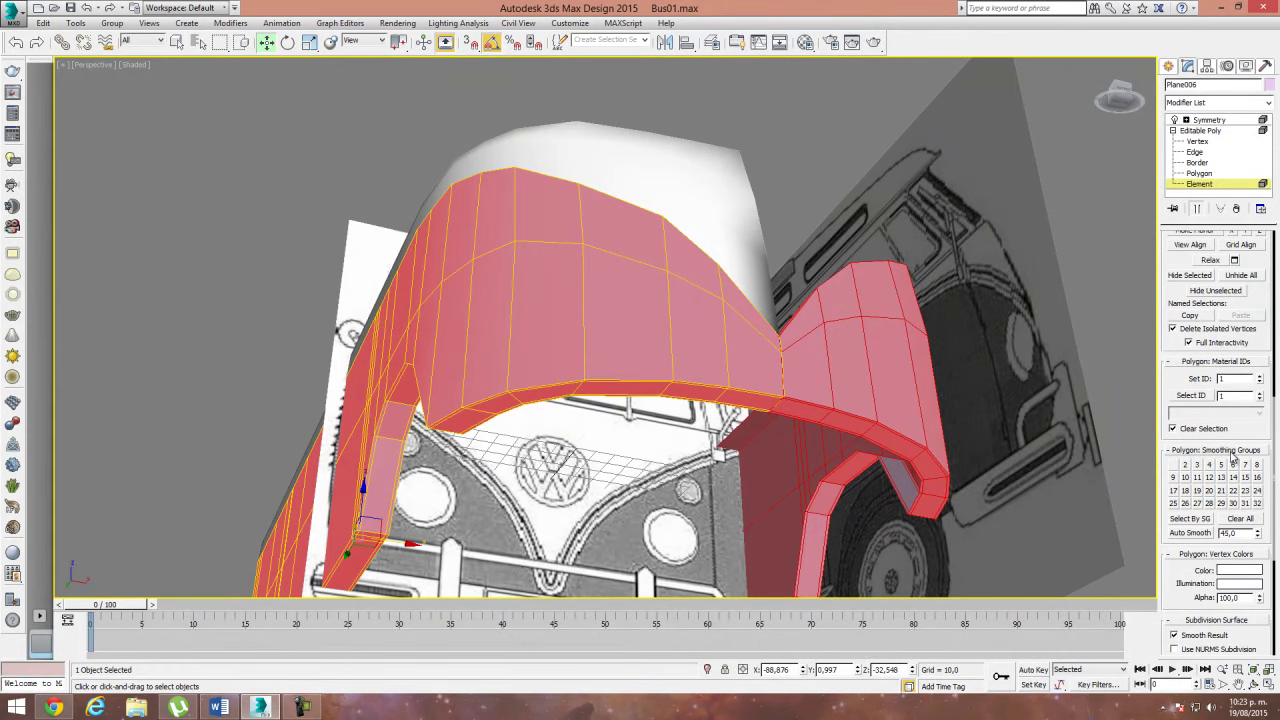
{"action": "left_click", "coordinate": [1242, 519]}
{"action": "left_click", "coordinate": [1221, 479]}
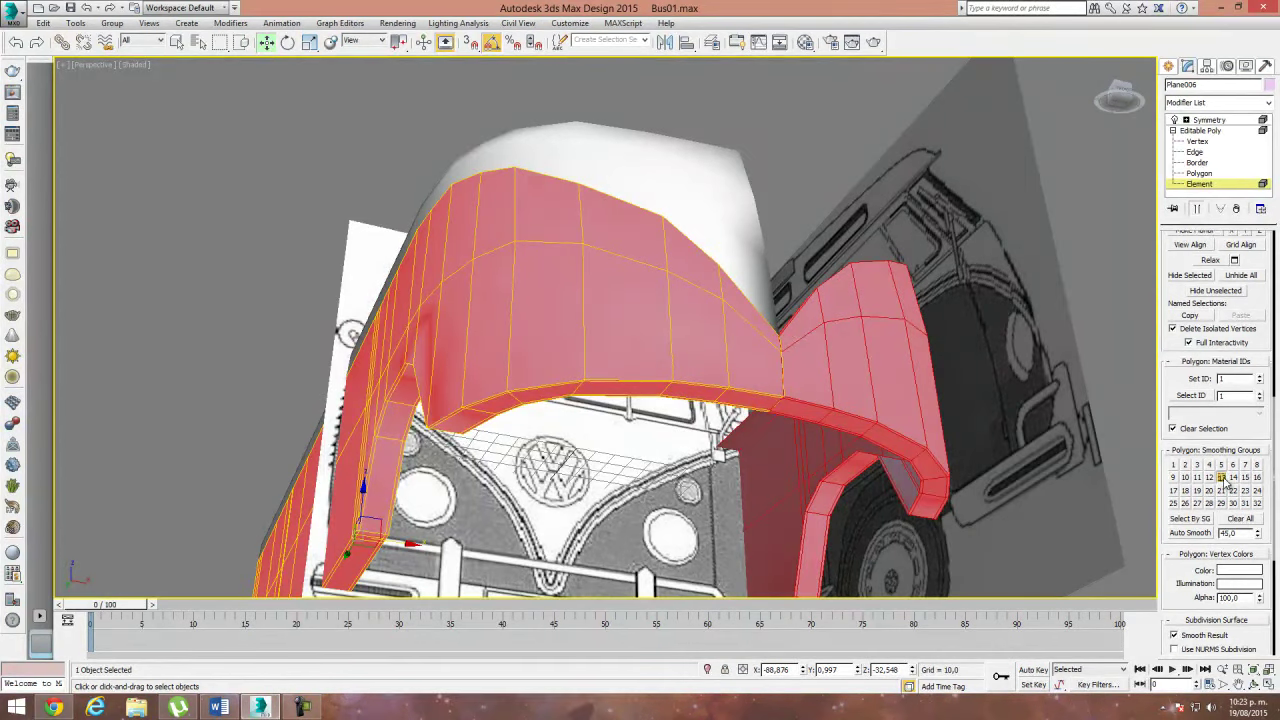
{"action": "left_click", "coordinate": [1197, 141]}
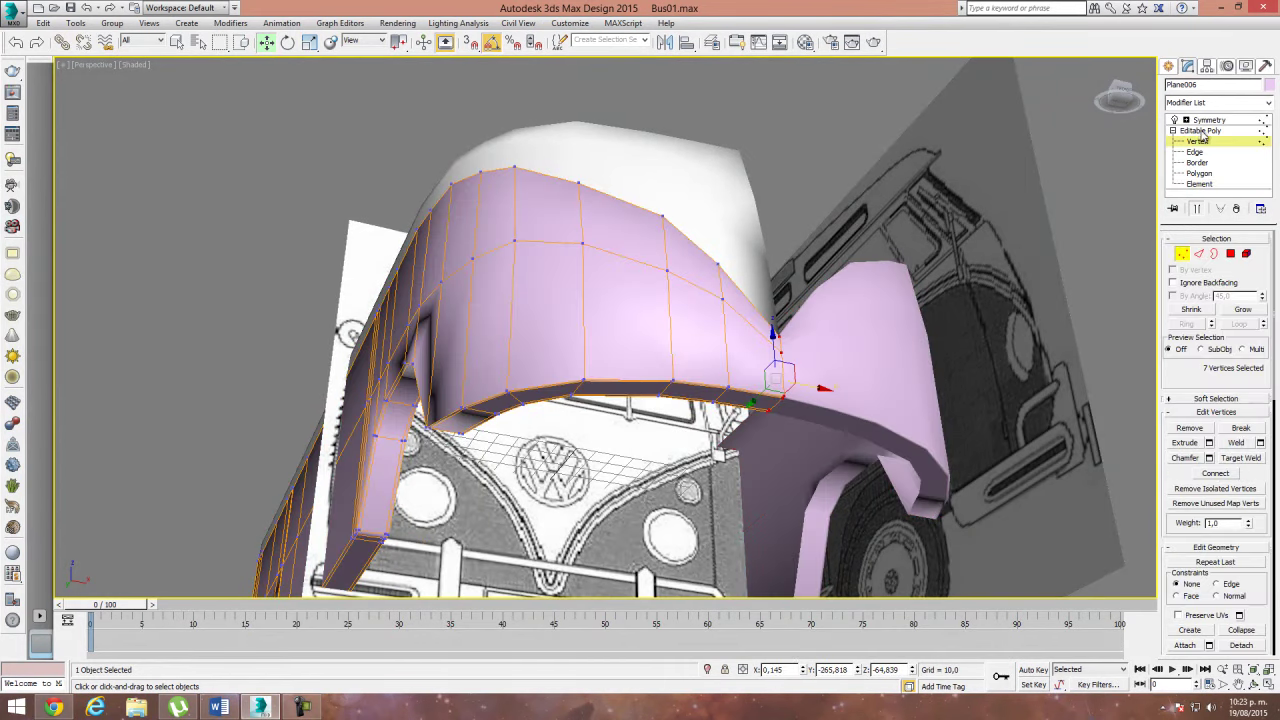
{"action": "left_click", "coordinate": [1200, 130]}
{"action": "left_click", "coordinate": [199, 163]}
{"action": "mouse_move", "coordinate": [485, 323]}
{"action": "middle_mouse_down", "text": "alt"}
{"action": "mouse_move", "coordinate": [496, 265]}
{"action": "mouse_move", "coordinate": [768, 354]}
{"action": "mouse_move", "coordinate": [800, 309]}
{"action": "middle_mouse_up", "text": "alt"}
{"action": "middle_click_drag", "start_coordinate": [768, 353], "coordinate": [713, 272], "text": "alt"}
{"action": "mouse_move", "coordinate": [786, 228]}
{"action": "middle_mouse_down", "text": "alt"}
{"action": "mouse_move", "coordinate": [843, 263]}
{"action": "mouse_move", "coordinate": [729, 263]}
{"action": "middle_mouse_up", "text": "alt"}
{"action": "mouse_move", "coordinate": [342, 334]}
{"action": "middle_mouse_down", "text": "alt"}
{"action": "mouse_move", "coordinate": [563, 206]}
{"action": "mouse_move", "coordinate": [612, 318]}
{"action": "mouse_move", "coordinate": [723, 313]}
{"action": "mouse_move", "coordinate": [560, 294]}
{"action": "mouse_move", "coordinate": [626, 336]}
{"action": "mouse_move", "coordinate": [618, 375]}
{"action": "mouse_move", "coordinate": [497, 357]}
{"action": "middle_mouse_up", "text": "alt"}
{"action": "scroll", "coordinate": [563, 206], "scroll_direction": "down", "scroll_amount": 5}
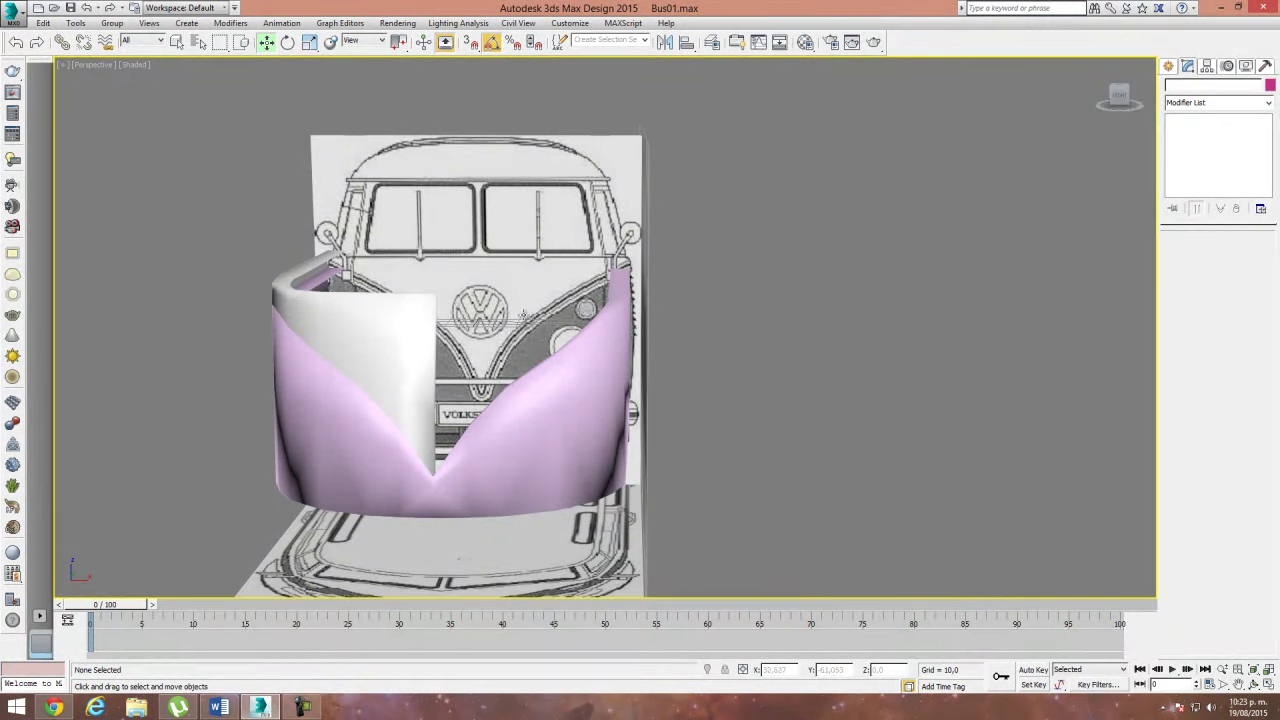
Step: Select the bus body shell from a three-quarter view and switch to Edge sub-object level
{"action": "middle_click_drag", "start_coordinate": [448, 383], "coordinate": [369, 261], "text": "alt"}
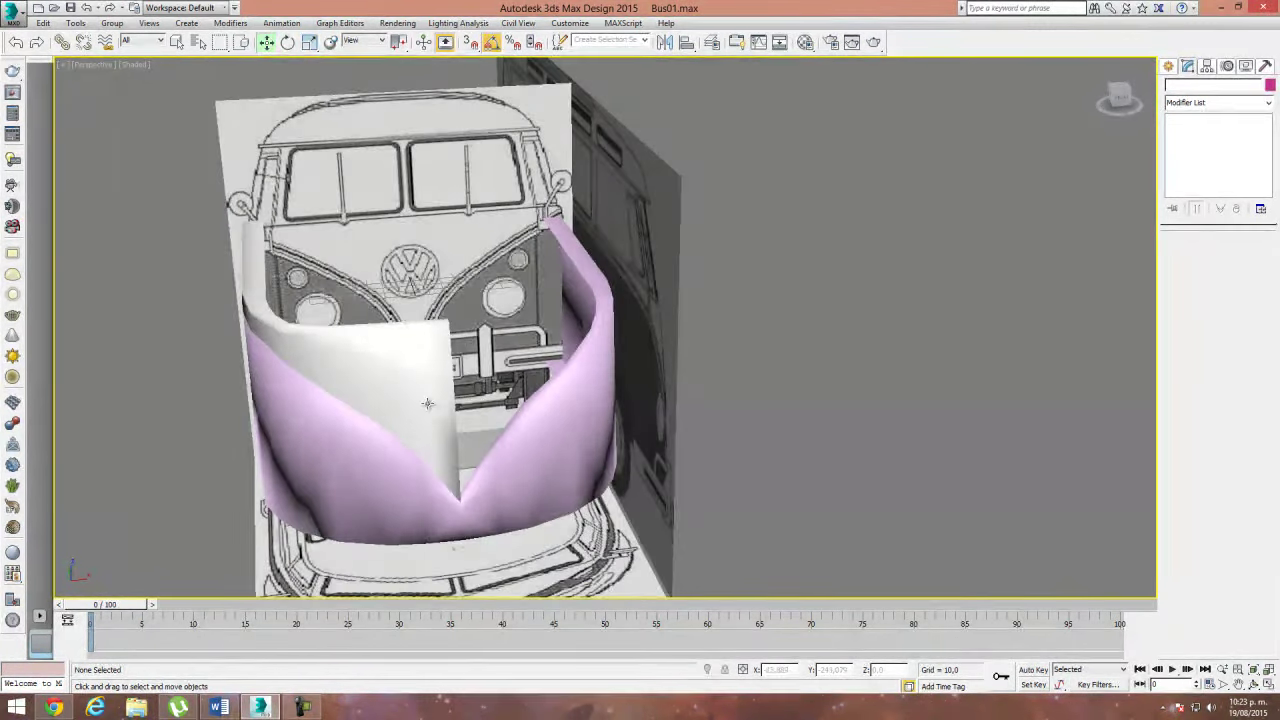
{"action": "middle_click_drag", "start_coordinate": [400, 329], "coordinate": [420, 323], "text": "alt"}
{"action": "left_click", "coordinate": [425, 322]}
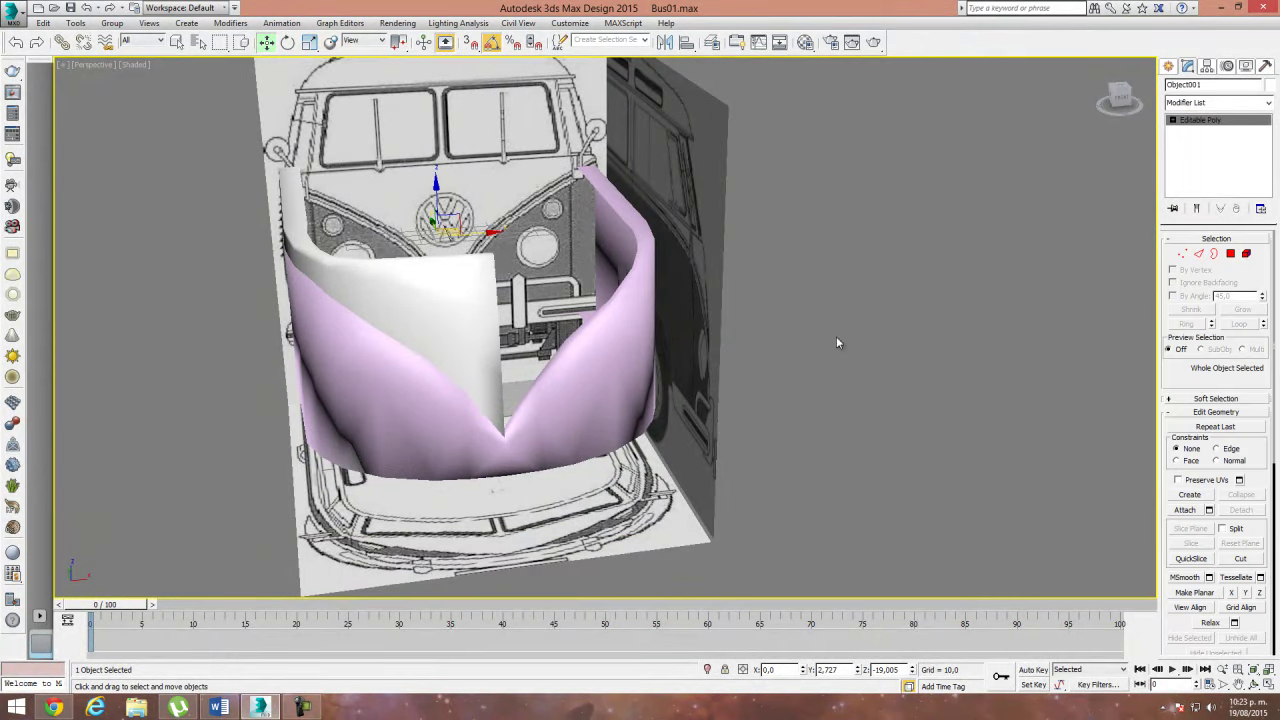
{"action": "middle_click_drag", "start_coordinate": [800, 337], "coordinate": [890, 330], "text": "alt"}
{"action": "middle_click_drag", "start_coordinate": [484, 424], "coordinate": [425, 514], "text": "alt"}
{"action": "mouse_move", "coordinate": [390, 373]}
{"action": "middle_mouse_down", "text": "alt"}
{"action": "mouse_move", "coordinate": [580, 330]}
{"action": "mouse_move", "coordinate": [332, 321]}
{"action": "mouse_move", "coordinate": [343, 348]}
{"action": "middle_mouse_up", "text": "alt"}
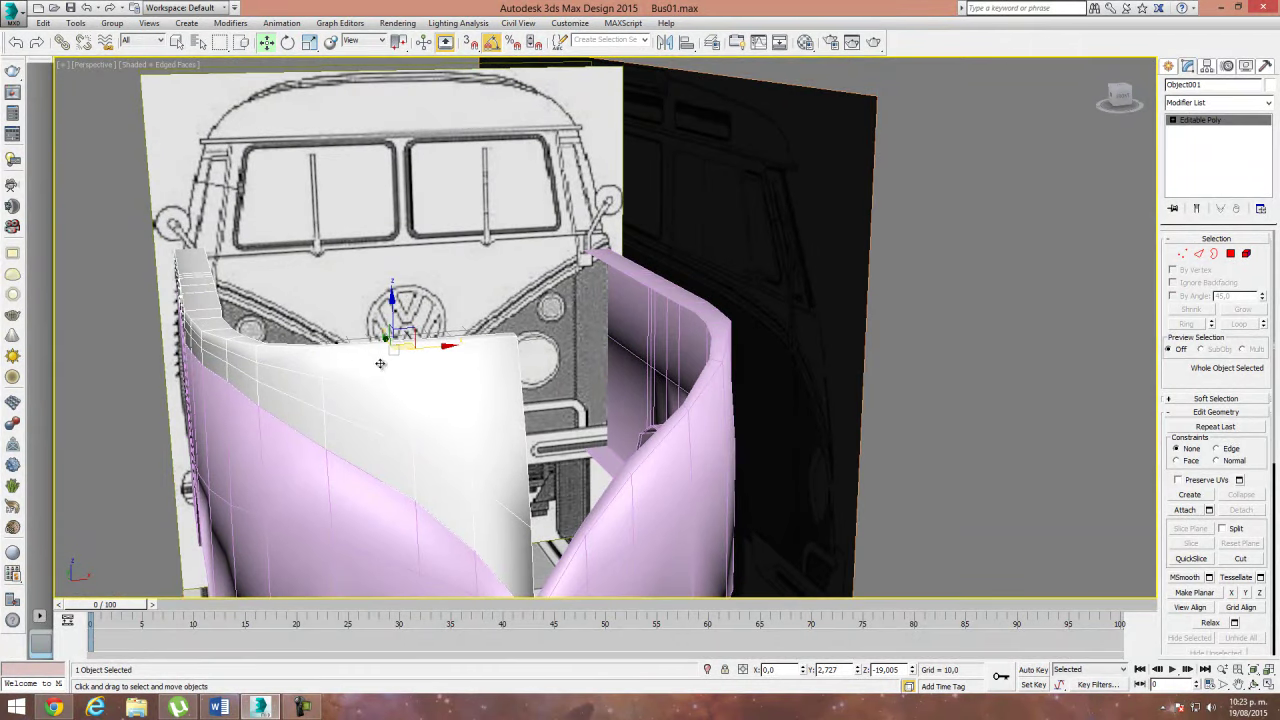
{"action": "left_click", "coordinate": [1199, 254]}
{"action": "middle_click_drag", "start_coordinate": [1071, 263], "coordinate": [290, 308], "text": "alt"}
{"action": "left_click", "coordinate": [312, 319]}
{"action": "left_click", "coordinate": [1240, 325]}
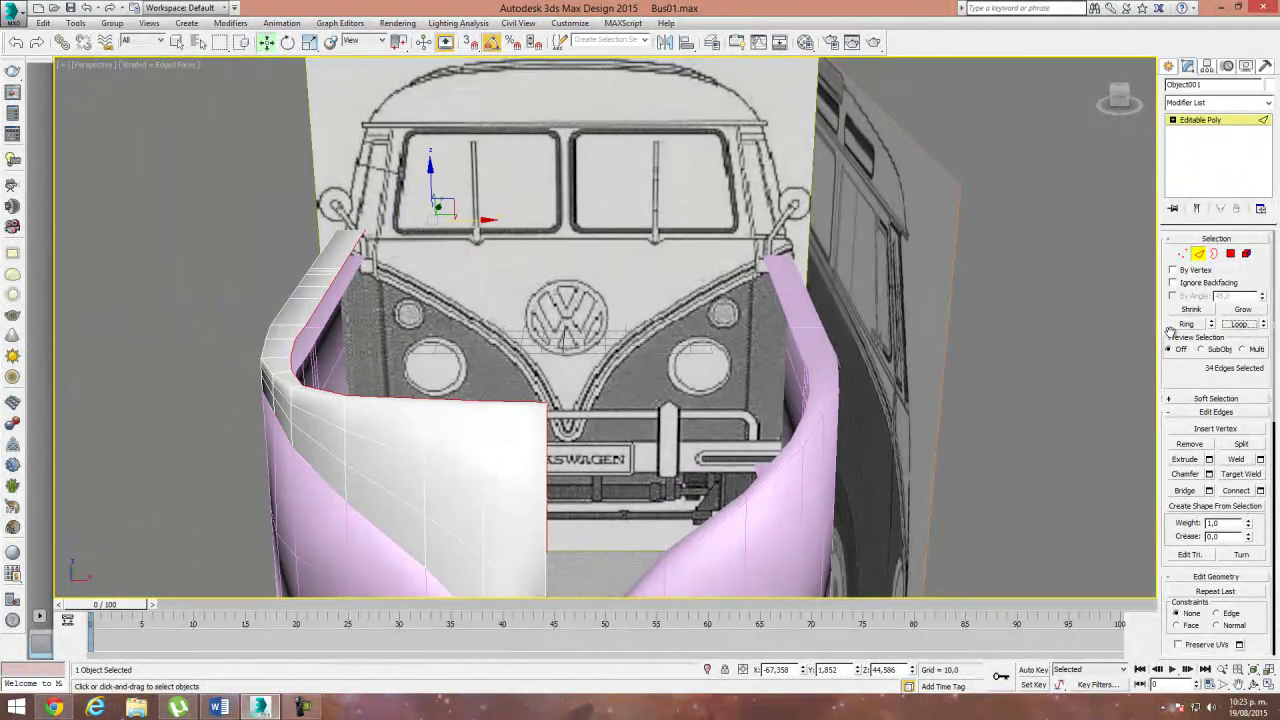
{"action": "scroll", "coordinate": [567, 355], "scroll_direction": "down", "scroll_amount": 2}
{"action": "scroll", "coordinate": [567, 355], "scroll_direction": "down", "scroll_amount": 5}
{"action": "middle_click_drag", "start_coordinate": [567, 355], "coordinate": [390, 385], "text": "alt"}
{"action": "scroll", "coordinate": [456, 360], "scroll_direction": "up", "scroll_amount": 3}
{"action": "scroll", "coordinate": [612, 319], "scroll_direction": "up", "scroll_amount": 2}
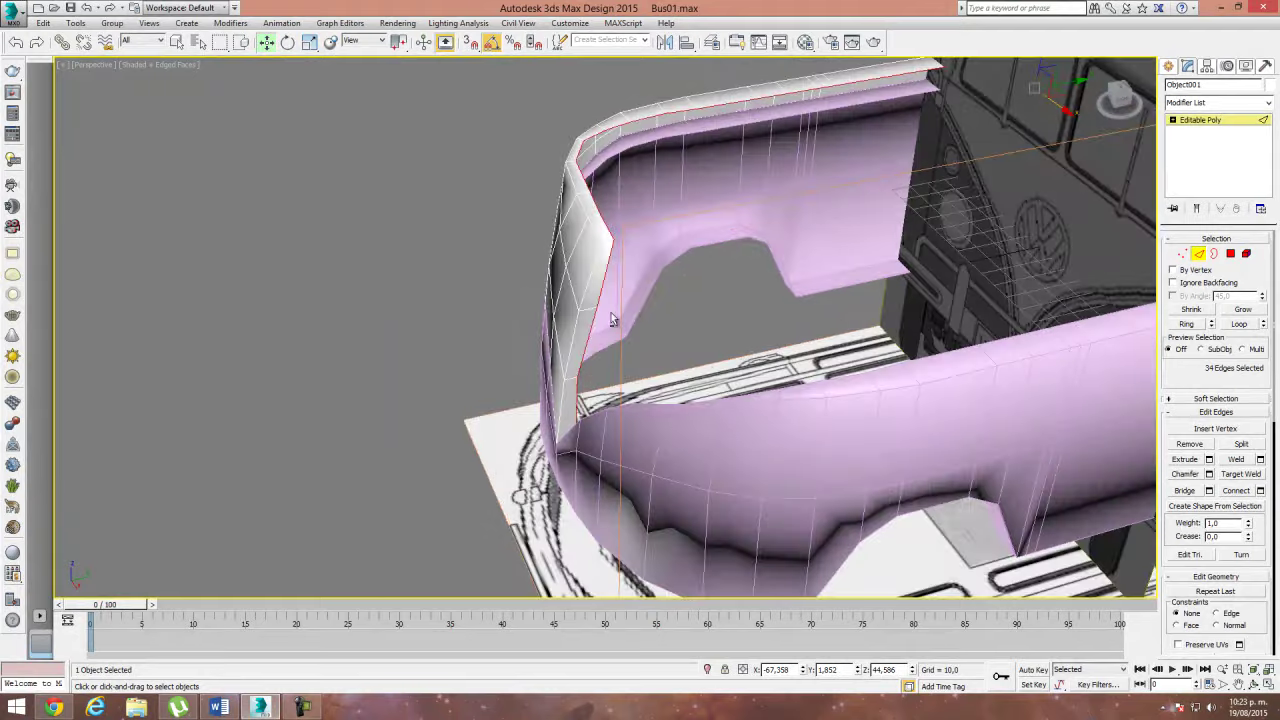
{"action": "mouse_move", "coordinate": [570, 328]}
{"action": "middle_mouse_down", "text": "alt"}
{"action": "mouse_move", "coordinate": [595, 325]}
{"action": "mouse_move", "coordinate": [603, 371]}
{"action": "mouse_move", "coordinate": [688, 295]}
{"action": "middle_mouse_up", "text": "alt"}
{"action": "scroll", "coordinate": [595, 325], "scroll_direction": "down", "scroll_amount": 2}
{"action": "scroll", "coordinate": [634, 346], "scroll_direction": "down", "scroll_amount": 3}
{"action": "scroll", "coordinate": [630, 379], "scroll_direction": "down", "scroll_amount": 1}
{"action": "scroll", "coordinate": [688, 295], "scroll_direction": "up", "scroll_amount": 3}
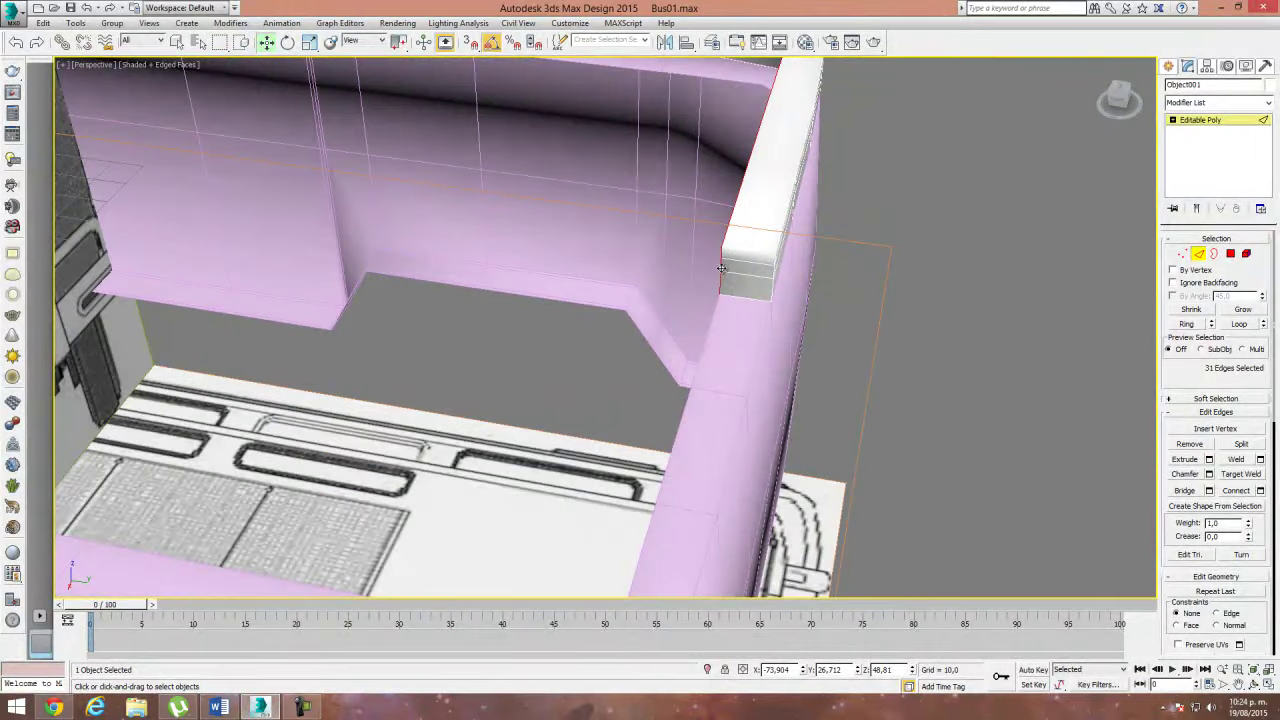
{"action": "middle_click_drag", "start_coordinate": [700, 342], "coordinate": [752, 348], "text": "alt"}
{"action": "middle_click_drag", "start_coordinate": [743, 261], "coordinate": [741, 353], "text": "alt"}
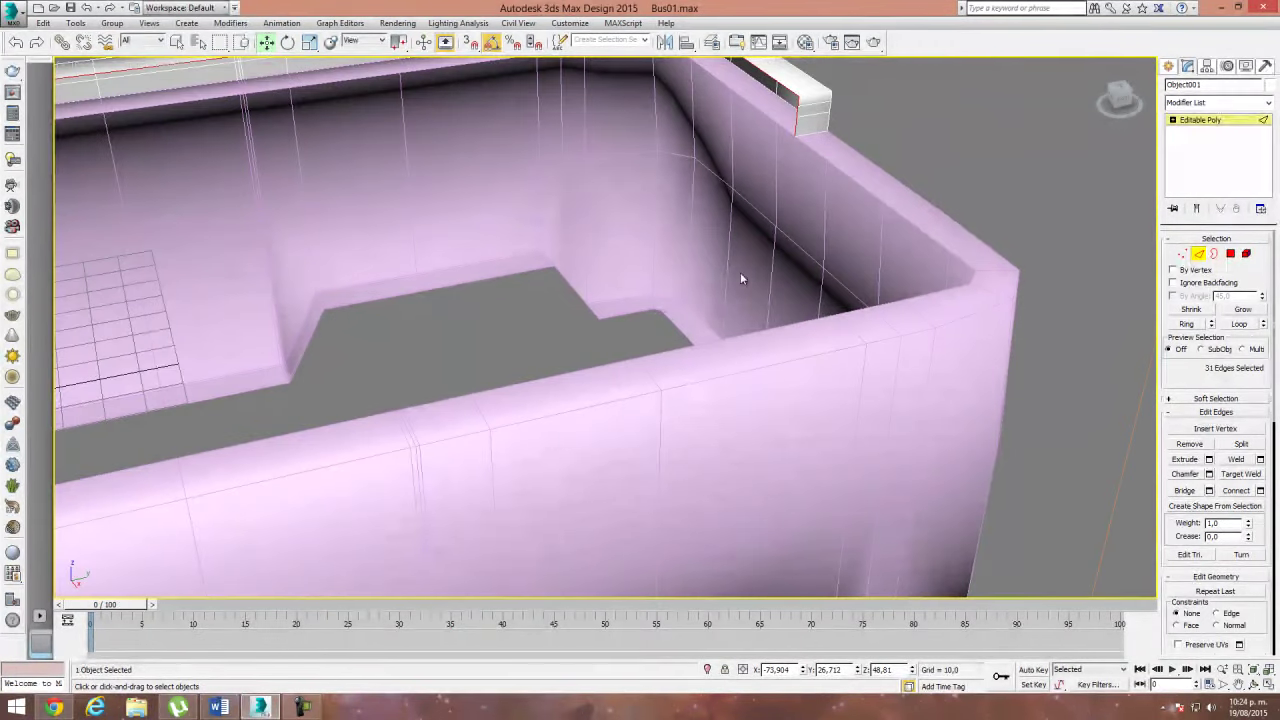
{"action": "scroll", "coordinate": [737, 273], "scroll_direction": "down", "scroll_amount": 5}
{"action": "mouse_move", "coordinate": [737, 273]}
{"action": "middle_mouse_down", "text": "alt"}
{"action": "mouse_move", "coordinate": [406, 404]}
{"action": "mouse_move", "coordinate": [523, 408]}
{"action": "mouse_move", "coordinate": [501, 406]}
{"action": "middle_mouse_up", "text": "alt"}
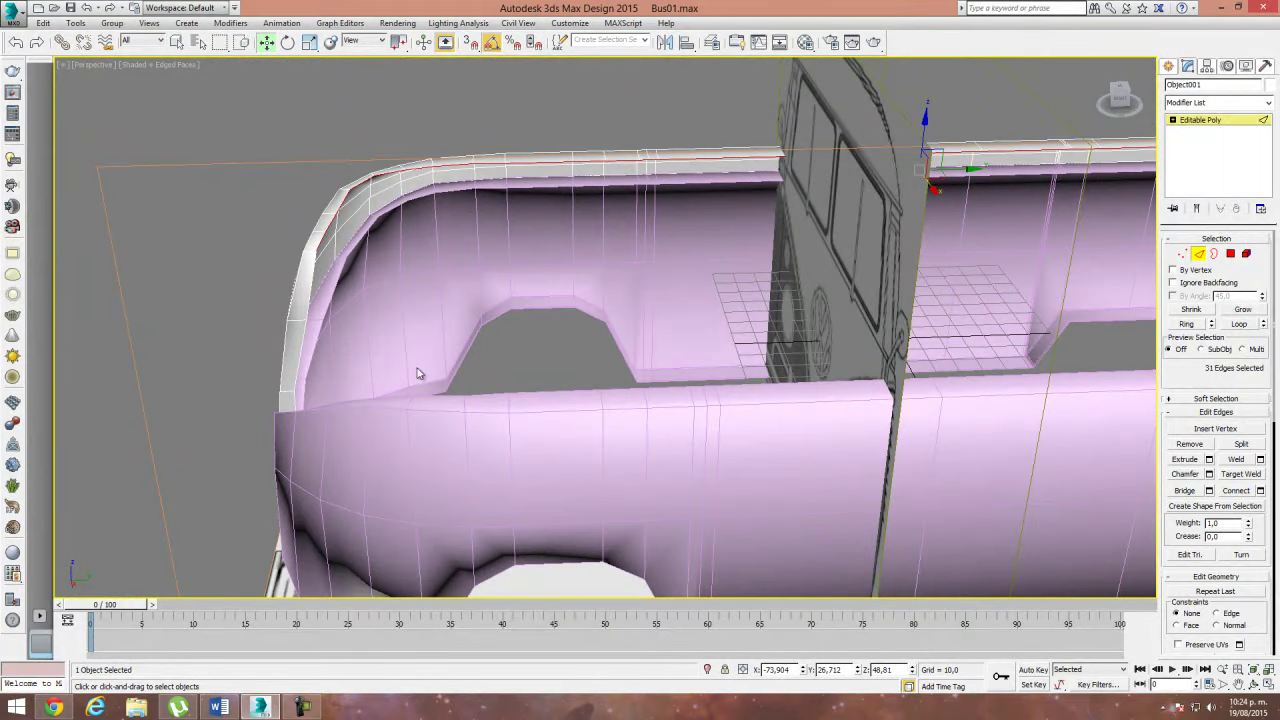
{"action": "left_click", "coordinate": [391, 318]}
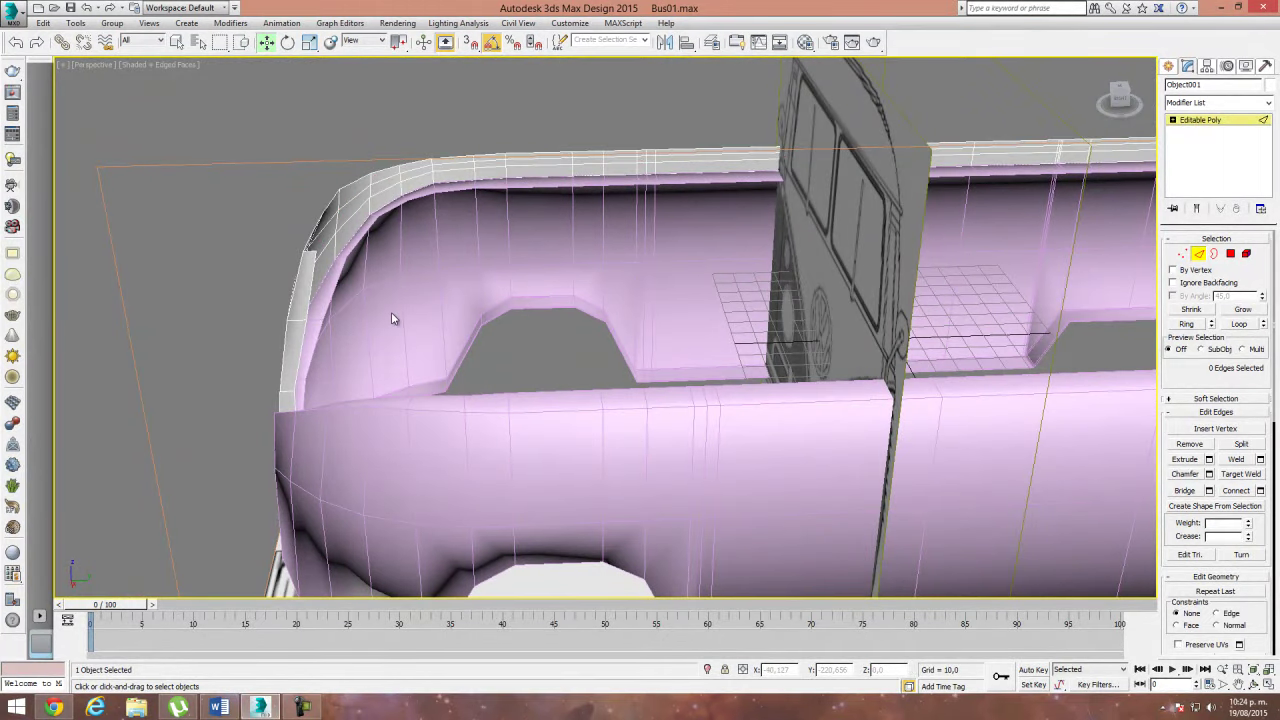
{"action": "left_click", "coordinate": [314, 272]}
{"action": "left_click", "coordinate": [1238, 325]}
{"action": "middle_click_drag", "start_coordinate": [563, 300], "coordinate": [571, 371], "text": "alt"}
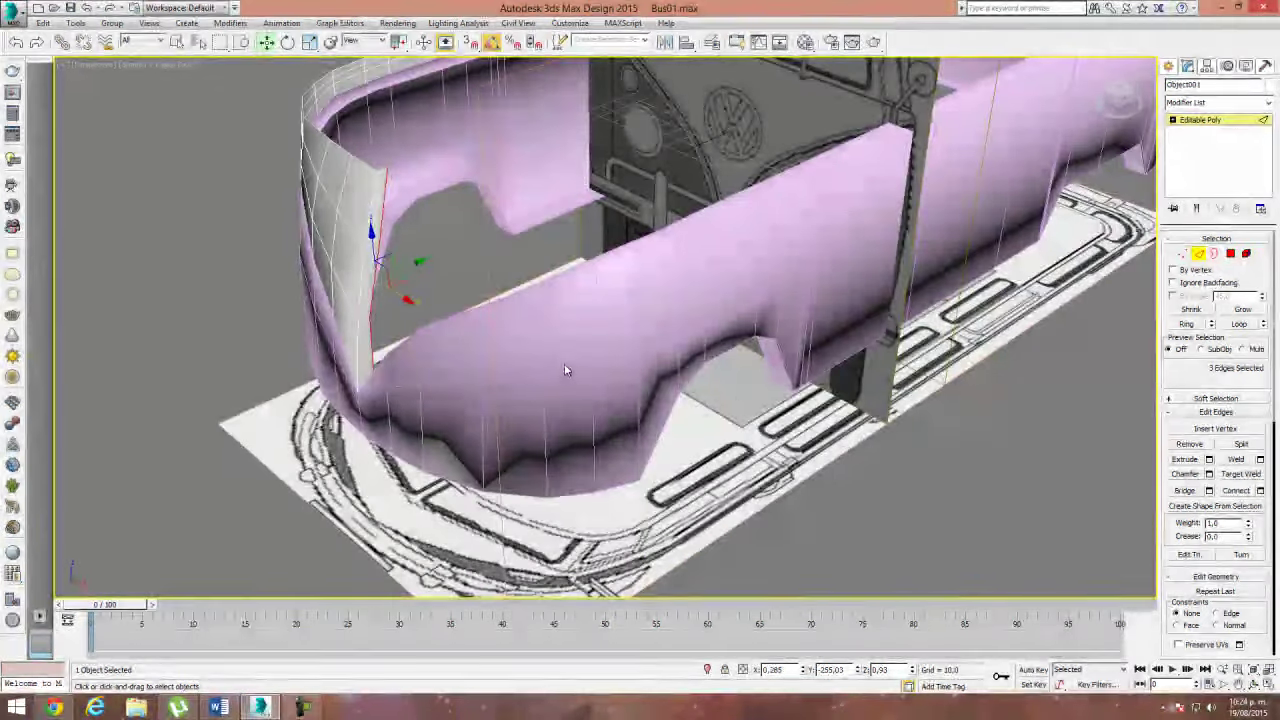
{"action": "left_click", "coordinate": [553, 354]}
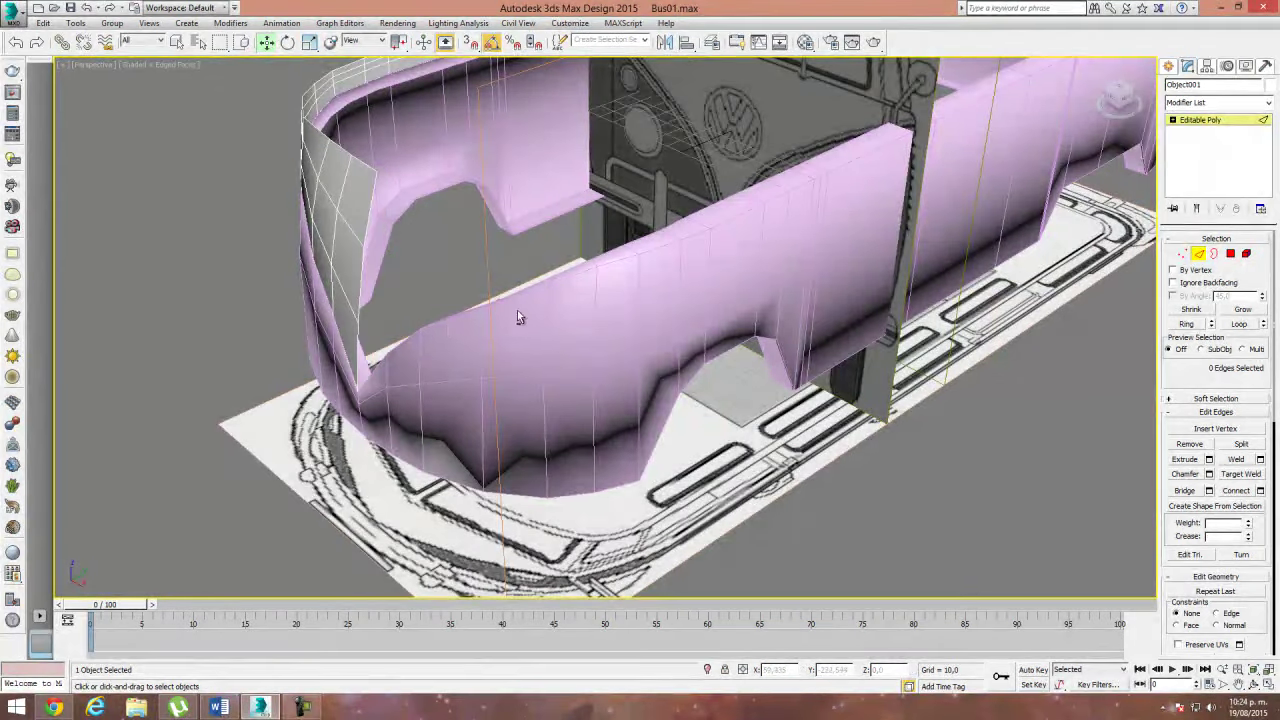
{"action": "middle_click_drag", "start_coordinate": [517, 317], "coordinate": [642, 394], "text": "alt"}
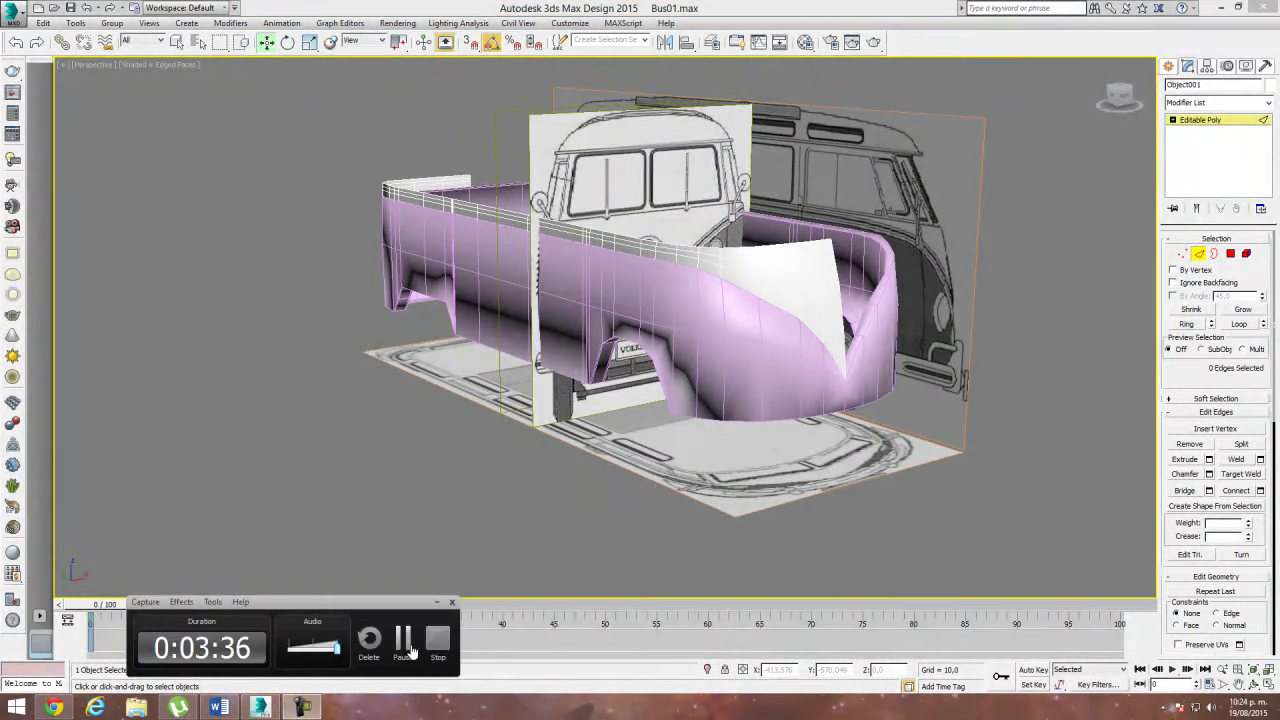
{"action": "mouse_move", "coordinate": [506, 573]}
{"action": "middle_mouse_down", "text": "alt"}
{"action": "mouse_move", "coordinate": [700, 352]}
{"action": "mouse_move", "coordinate": [789, 354]}
{"action": "mouse_move", "coordinate": [686, 378]}
{"action": "middle_mouse_up", "text": "alt"}
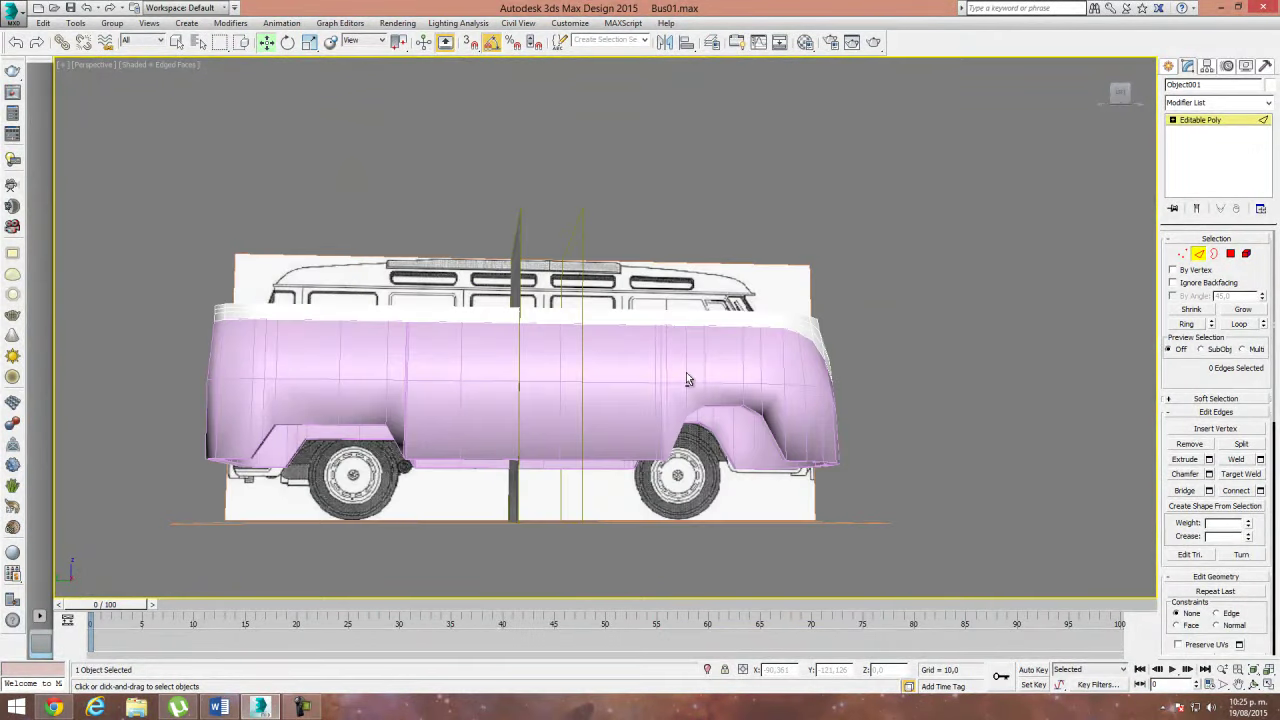
Step: In the Left view, select an edge on the upper band and change the object colour to grey
{"action": "key", "text": "l"}
{"action": "scroll", "coordinate": [566, 303], "scroll_direction": "up", "scroll_amount": 2}
{"action": "scroll", "coordinate": [597, 420], "scroll_direction": "down", "scroll_amount": 3}
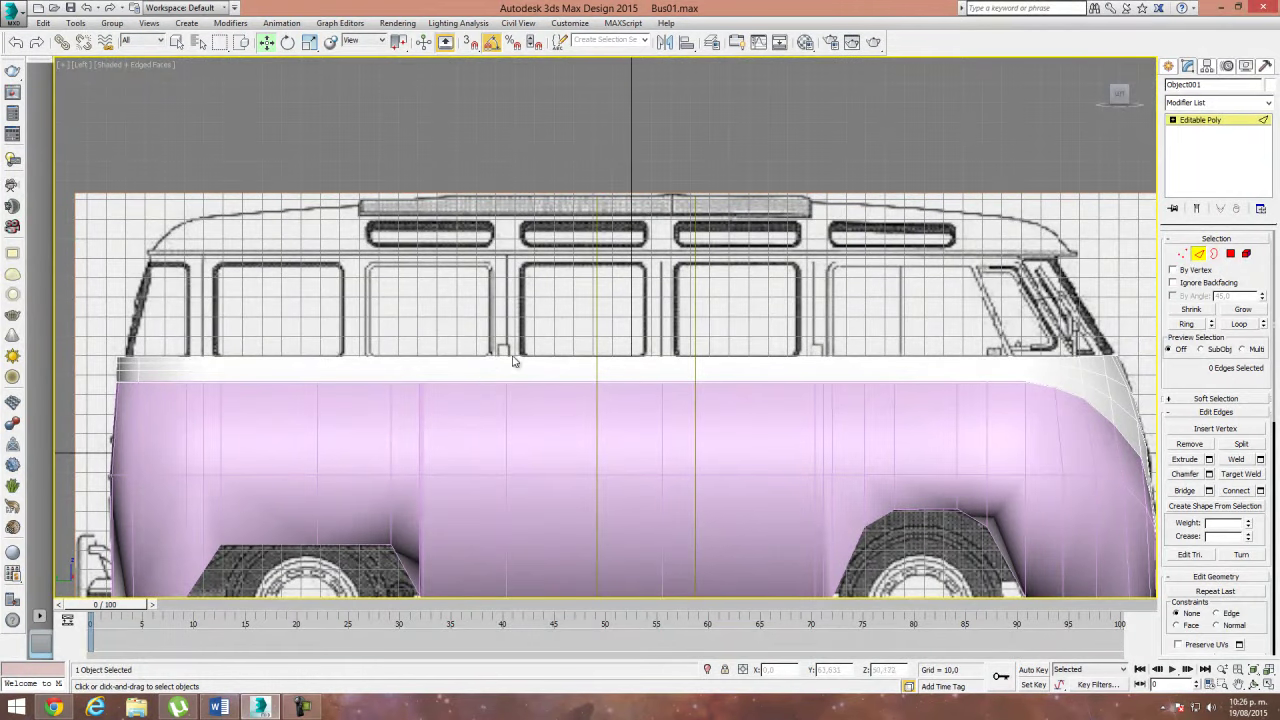
{"action": "left_click", "coordinate": [504, 356]}
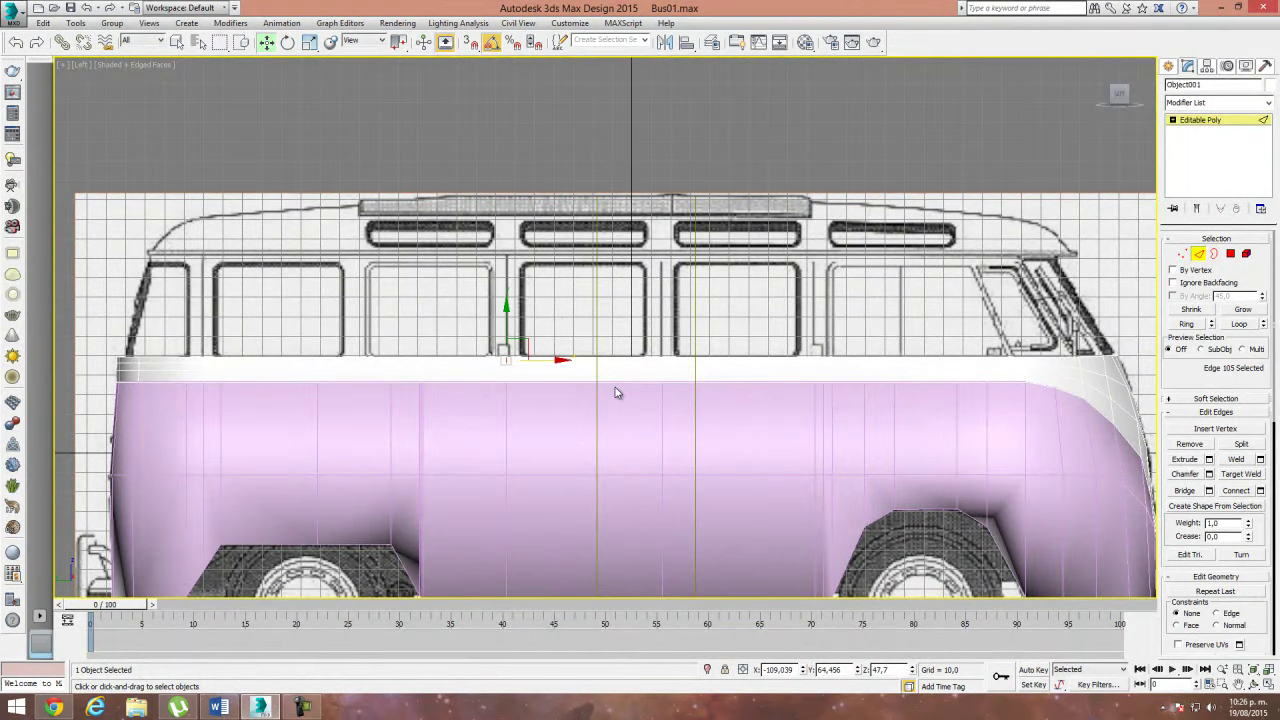
{"action": "scroll", "coordinate": [560, 392], "scroll_direction": "up", "scroll_amount": 2}
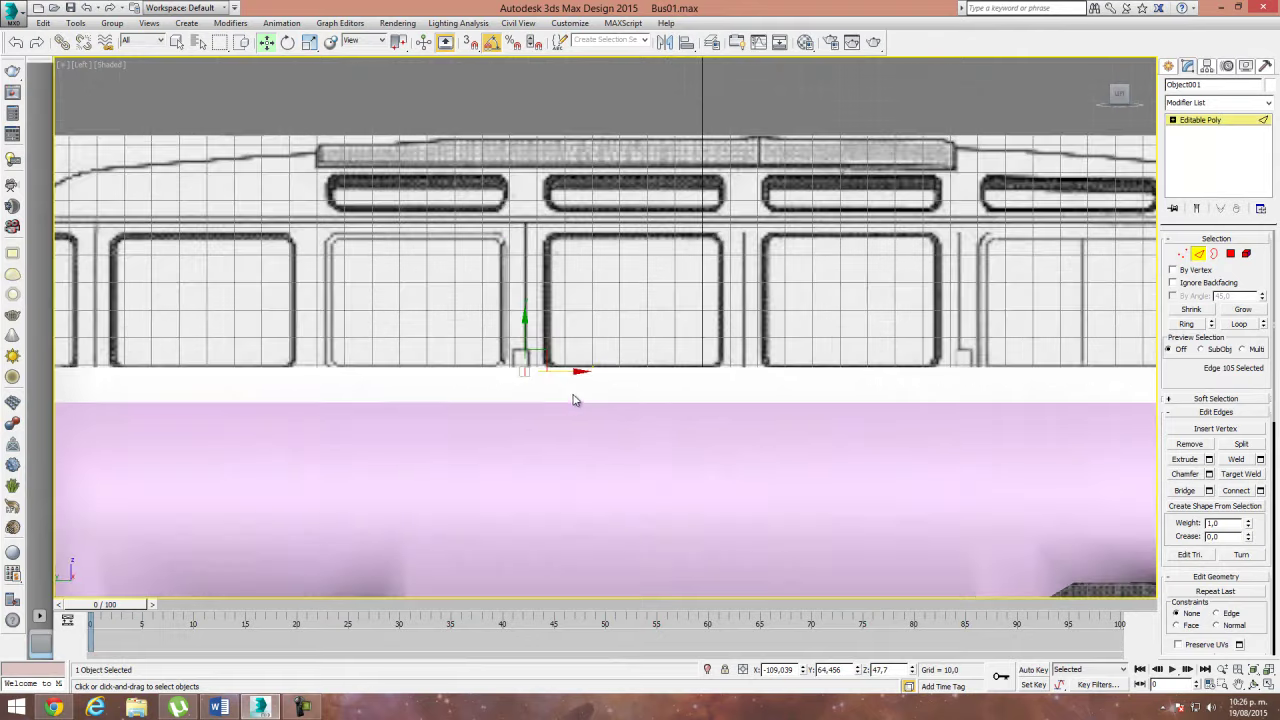
{"action": "left_click", "coordinate": [1269, 84]}
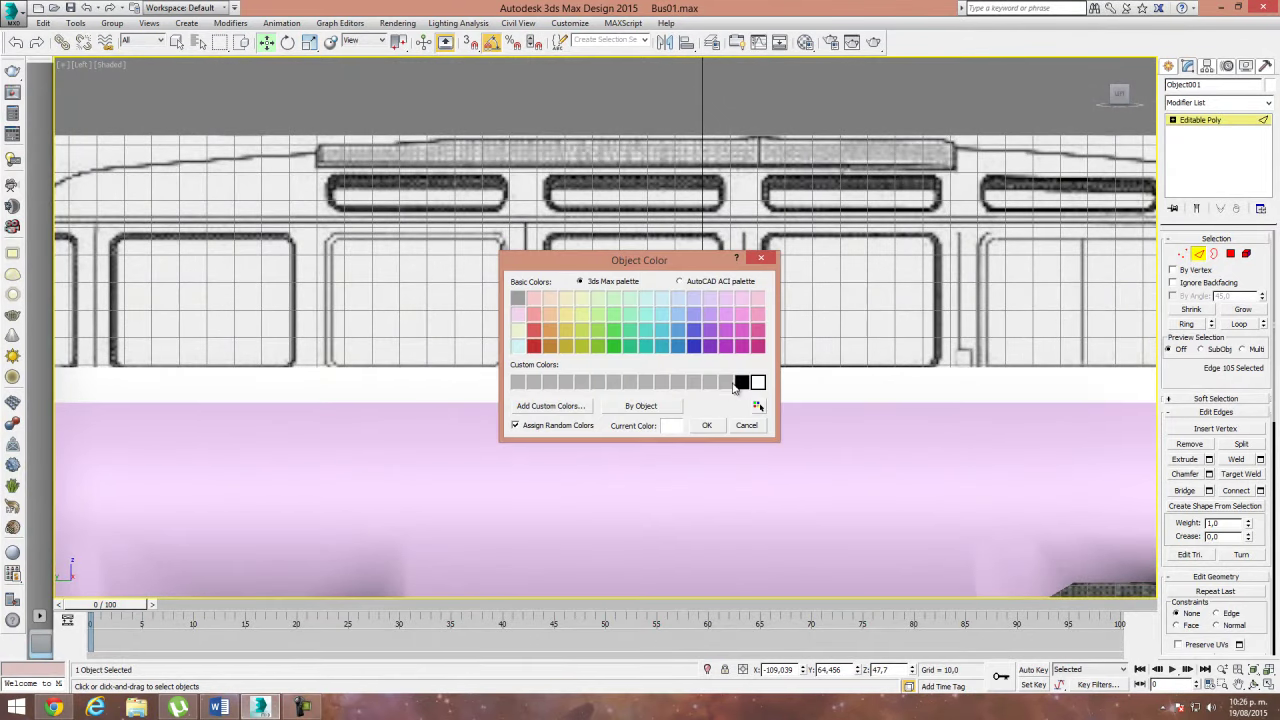
{"action": "left_click", "coordinate": [706, 425]}
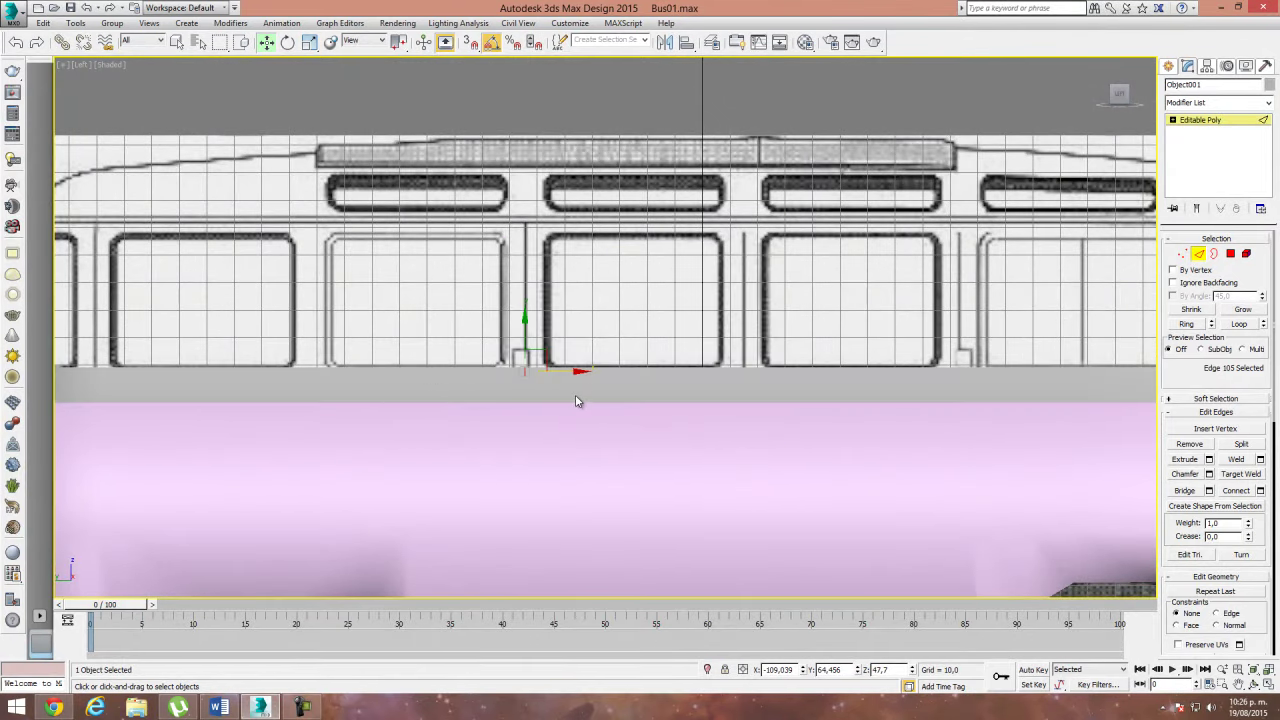
{"action": "scroll", "coordinate": [574, 400], "scroll_direction": "up", "scroll_amount": 1}
{"action": "scroll", "coordinate": [657, 388], "scroll_direction": "up", "scroll_amount": 2}
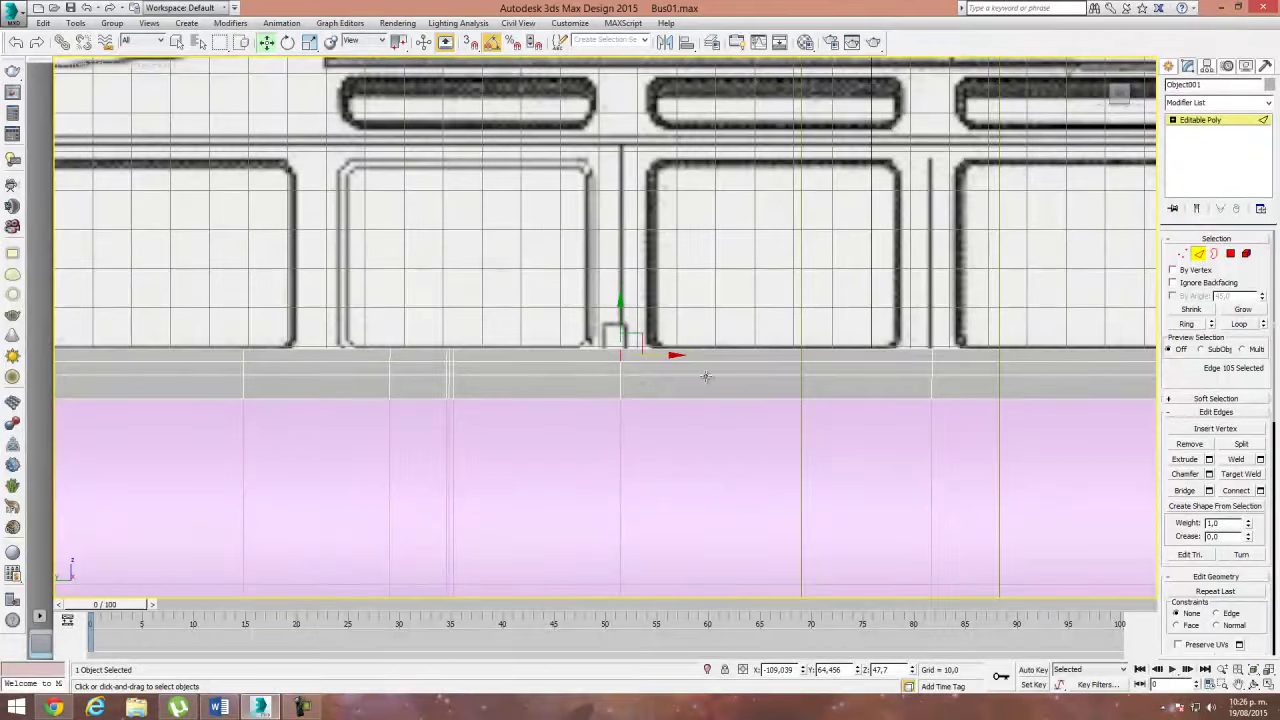
Step: Connect the band's horizontal edge ring with one new vertical edge, slid into position under a pillar
{"action": "scroll", "coordinate": [621, 395], "scroll_direction": "up", "scroll_amount": 3}
{"action": "mouse_move", "coordinate": [627, 421]}
{"action": "middle_mouse_down"}
{"action": "mouse_move", "coordinate": [703, 414]}
{"action": "mouse_move", "coordinate": [712, 431]}
{"action": "middle_mouse_up"}
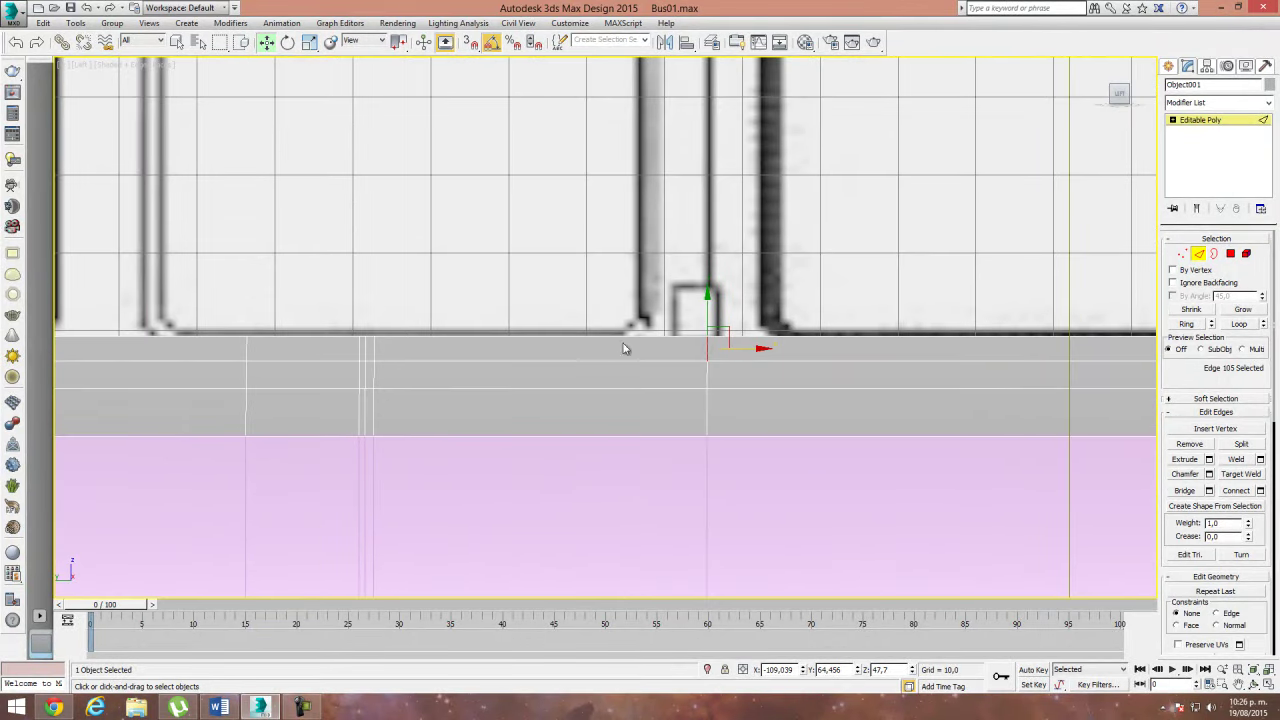
{"action": "left_click", "coordinate": [616, 434], "text": "shift"}
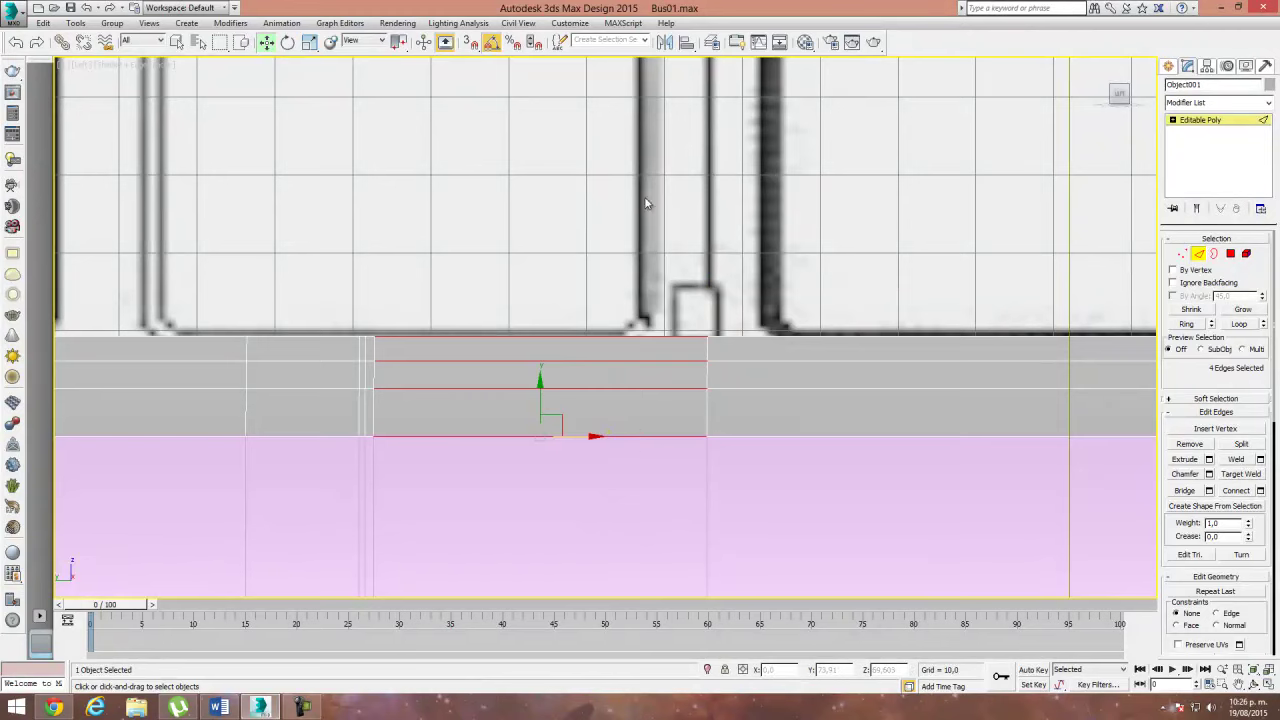
{"action": "left_click", "coordinate": [1240, 491]}
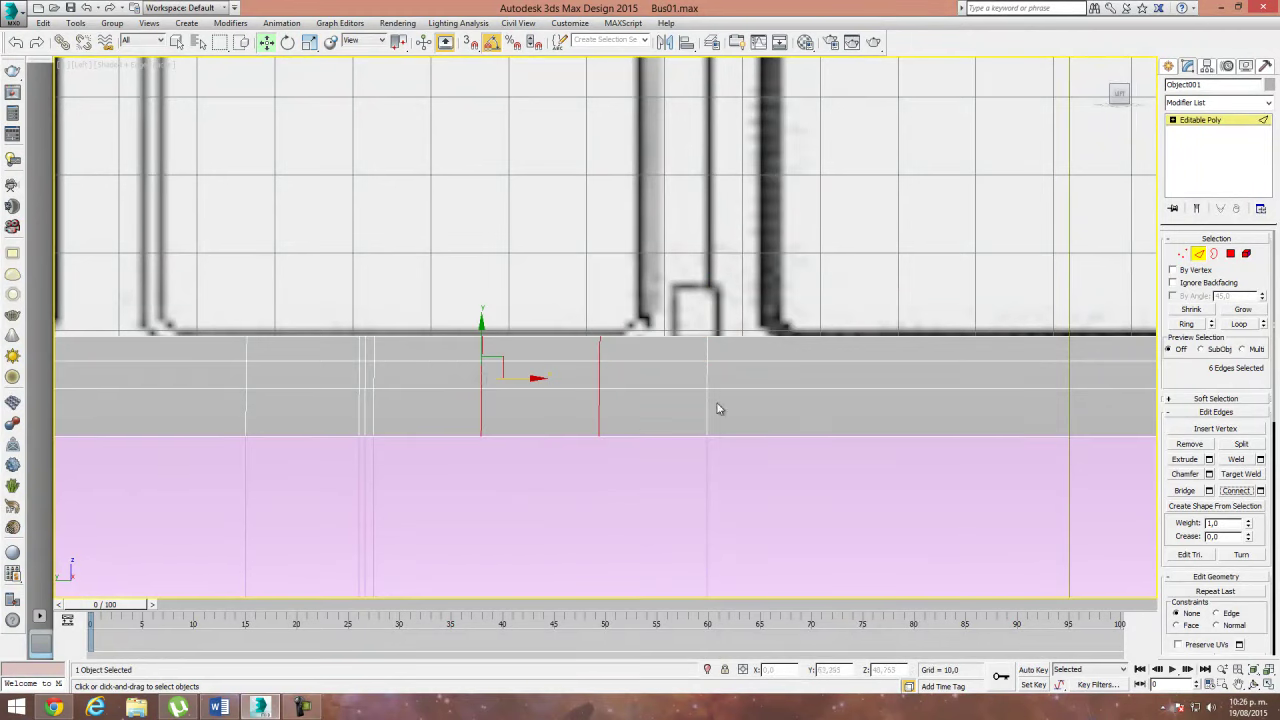
{"action": "key", "text": "ctrl+z"}
{"action": "left_click", "coordinate": [1261, 491]}
{"action": "left_click", "coordinate": [615, 339]}
{"action": "mouse_move", "coordinate": [615, 374]}
{"action": "left_mouse_down"}
{"action": "mouse_move", "coordinate": [625, 380]}
{"action": "mouse_move", "coordinate": [628, 212]}
{"action": "left_mouse_up"}
{"action": "left_click", "coordinate": [613, 393]}
Step: Add another single connecting edge, sliding it left under the next window pillar
{"action": "middle_click_drag", "start_coordinate": [814, 400], "coordinate": [723, 337]}
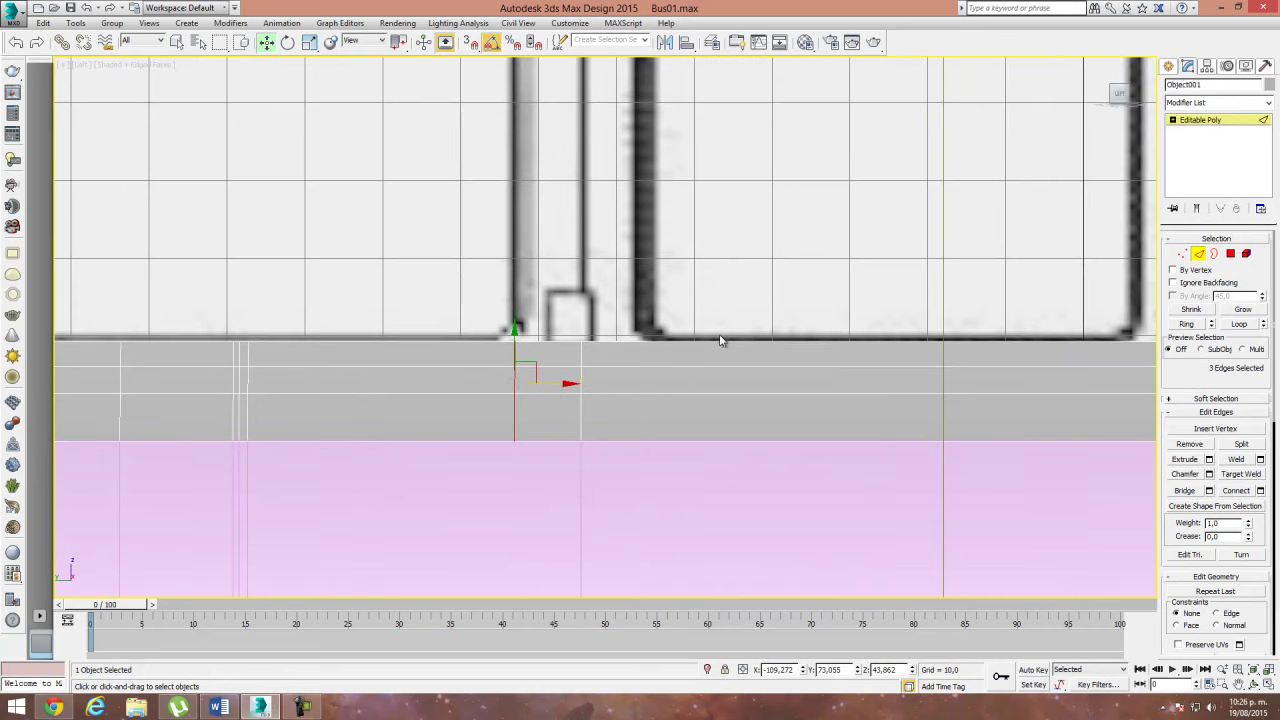
{"action": "left_click", "coordinate": [1260, 491]}
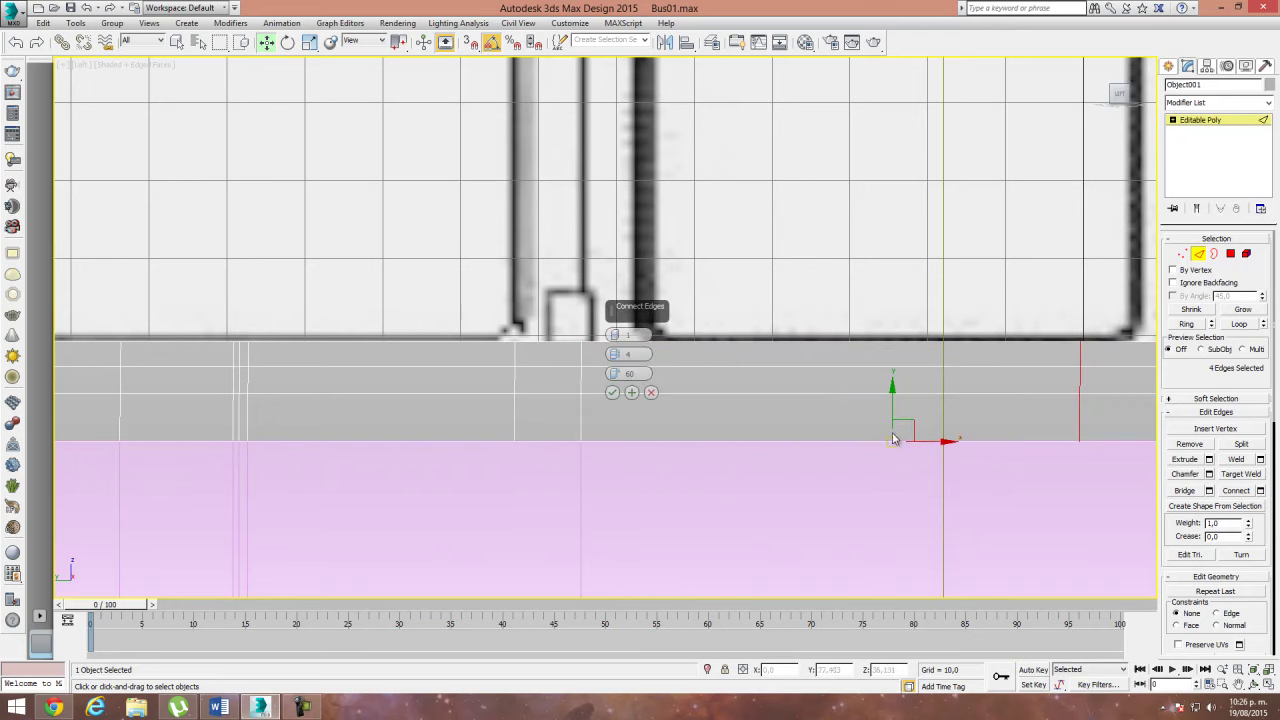
{"action": "mouse_move", "coordinate": [636, 380]}
{"action": "left_mouse_down"}
{"action": "mouse_move", "coordinate": [750, 25]}
{"action": "mouse_move", "coordinate": [758, 42]}
{"action": "left_mouse_up"}
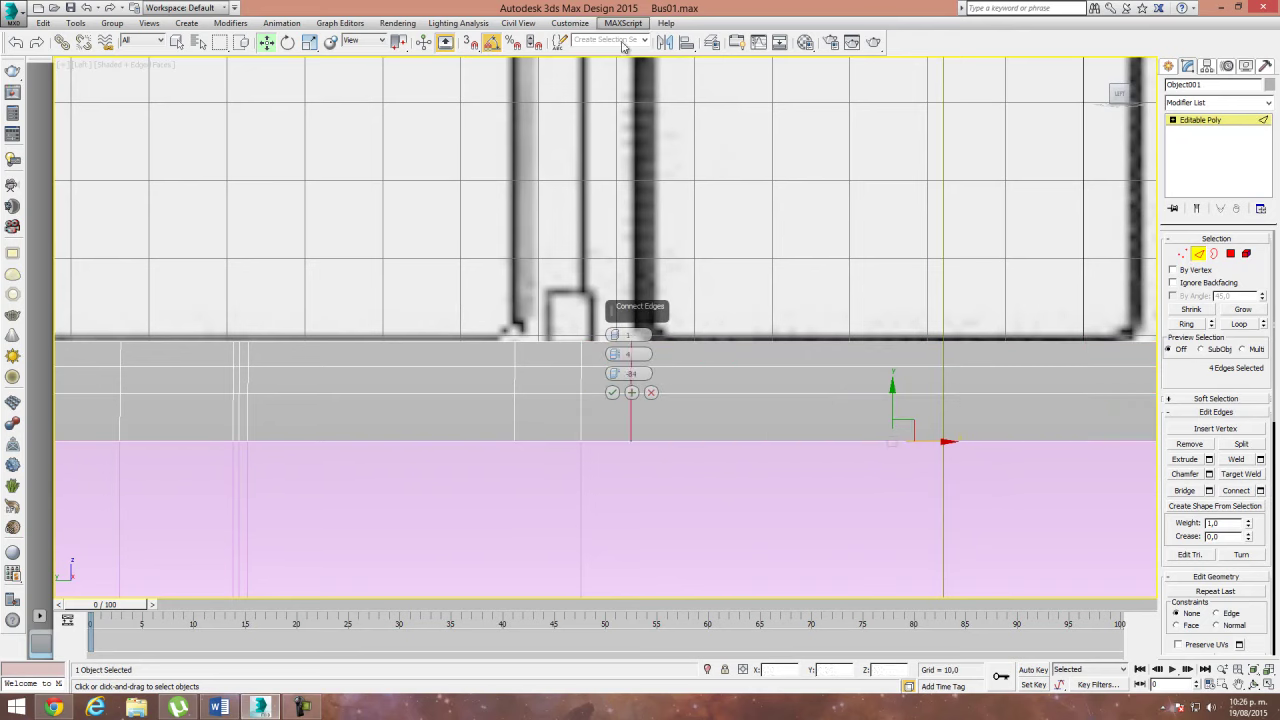
{"action": "left_click", "coordinate": [613, 393]}
{"action": "scroll", "coordinate": [860, 363], "scroll_direction": "down", "scroll_amount": 5}
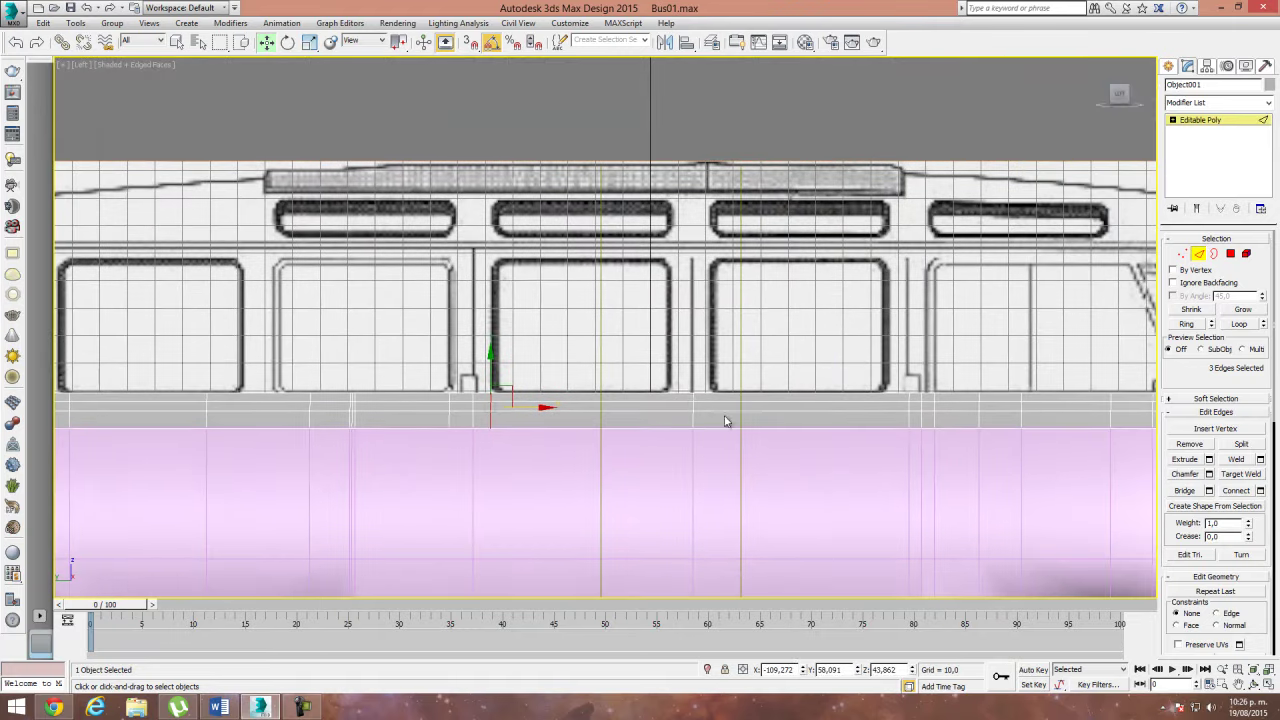
Step: Add another bottom edge and connect it with one new edge slid toward the window side
{"action": "scroll", "coordinate": [684, 397], "scroll_direction": "up", "scroll_amount": 3}
{"action": "left_click", "coordinate": [651, 388], "text": "ctrl"}
{"action": "left_click", "coordinate": [1261, 490]}
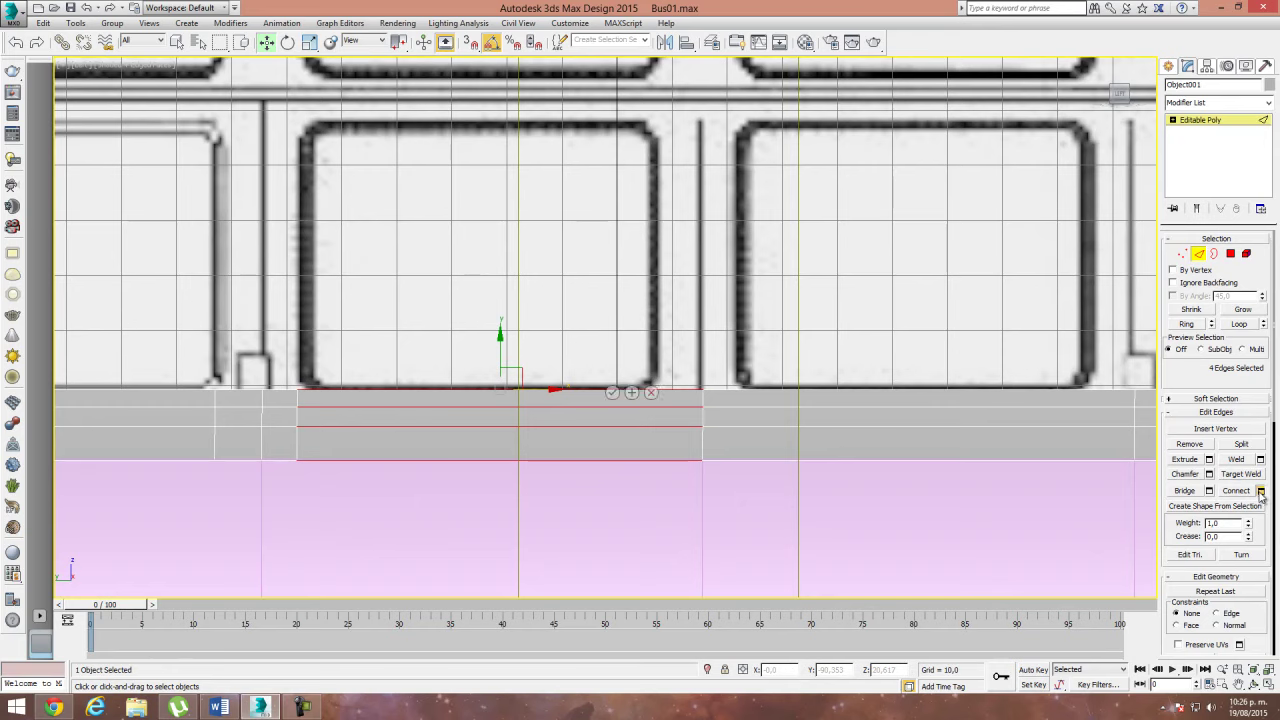
{"action": "left_click_drag", "start_coordinate": [614, 372], "coordinate": [614, 370]}
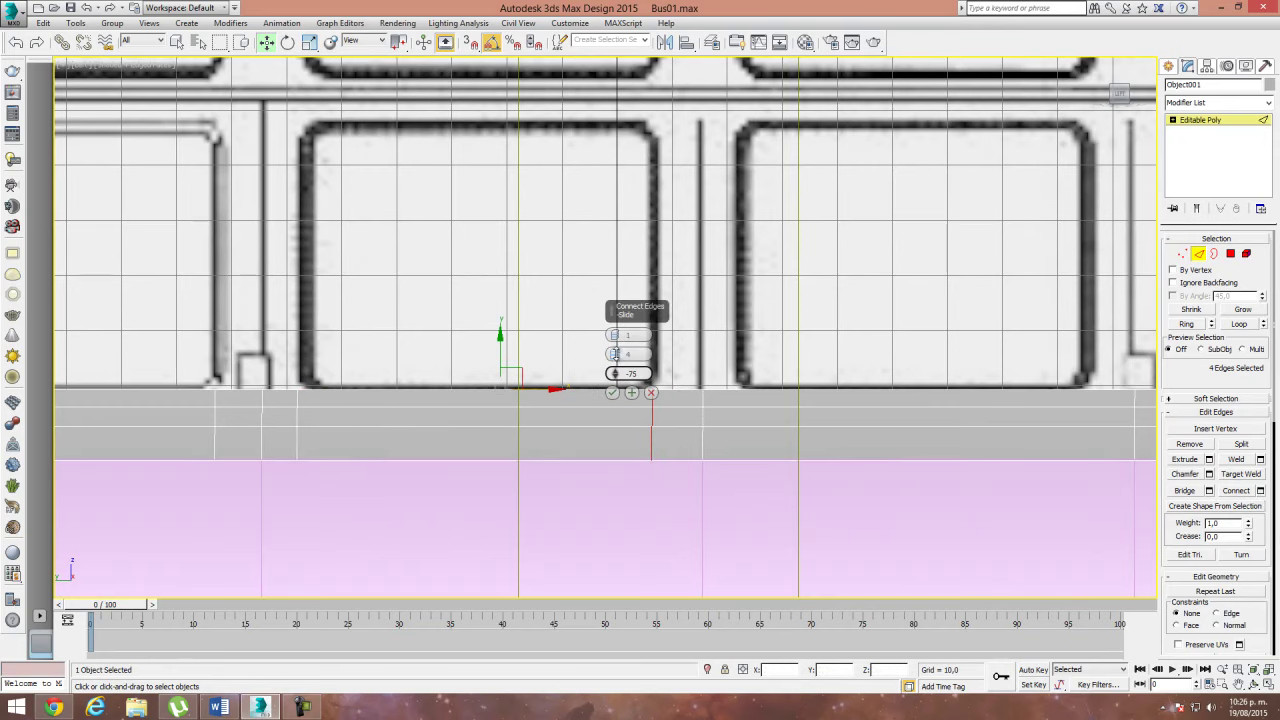
{"action": "left_click", "coordinate": [614, 393]}
{"action": "middle_click_drag", "start_coordinate": [861, 362], "coordinate": [718, 370]}
Step: Connect the four edges beneath the next window with 2 segments, entering 06 and spreading them to flank the window
{"action": "left_click", "coordinate": [862, 469]}
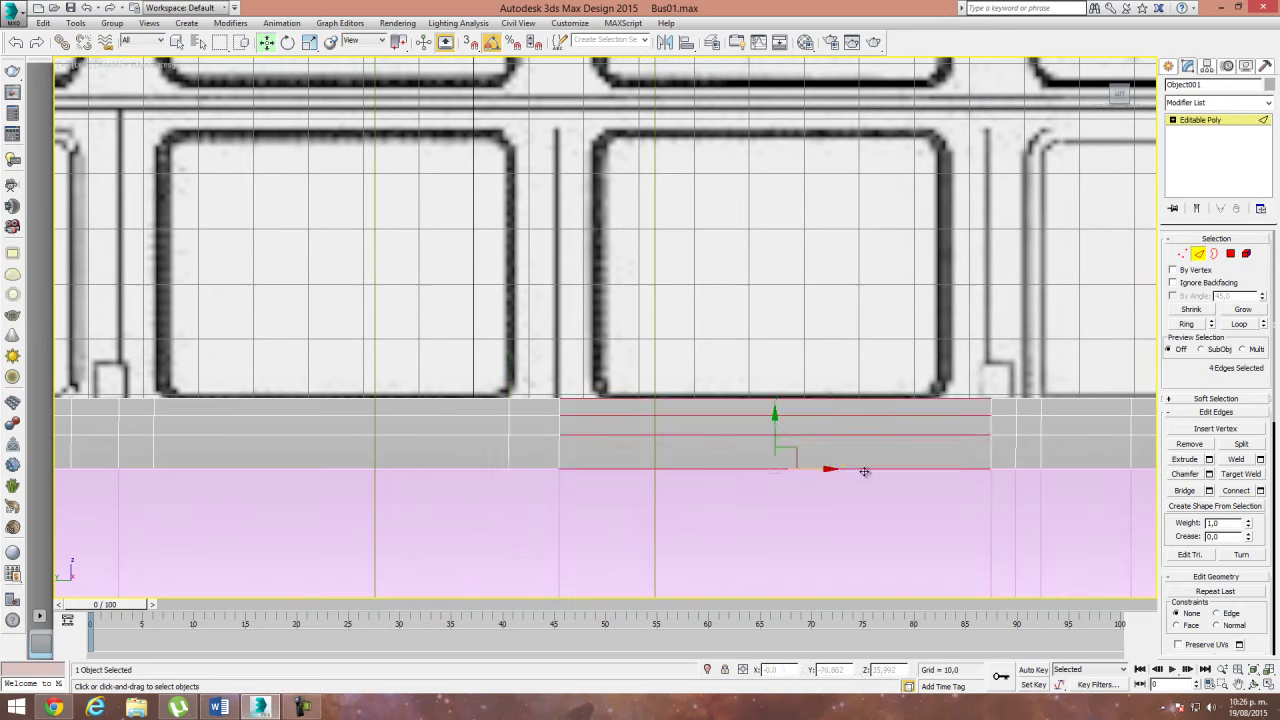
{"action": "left_click", "coordinate": [1260, 490]}
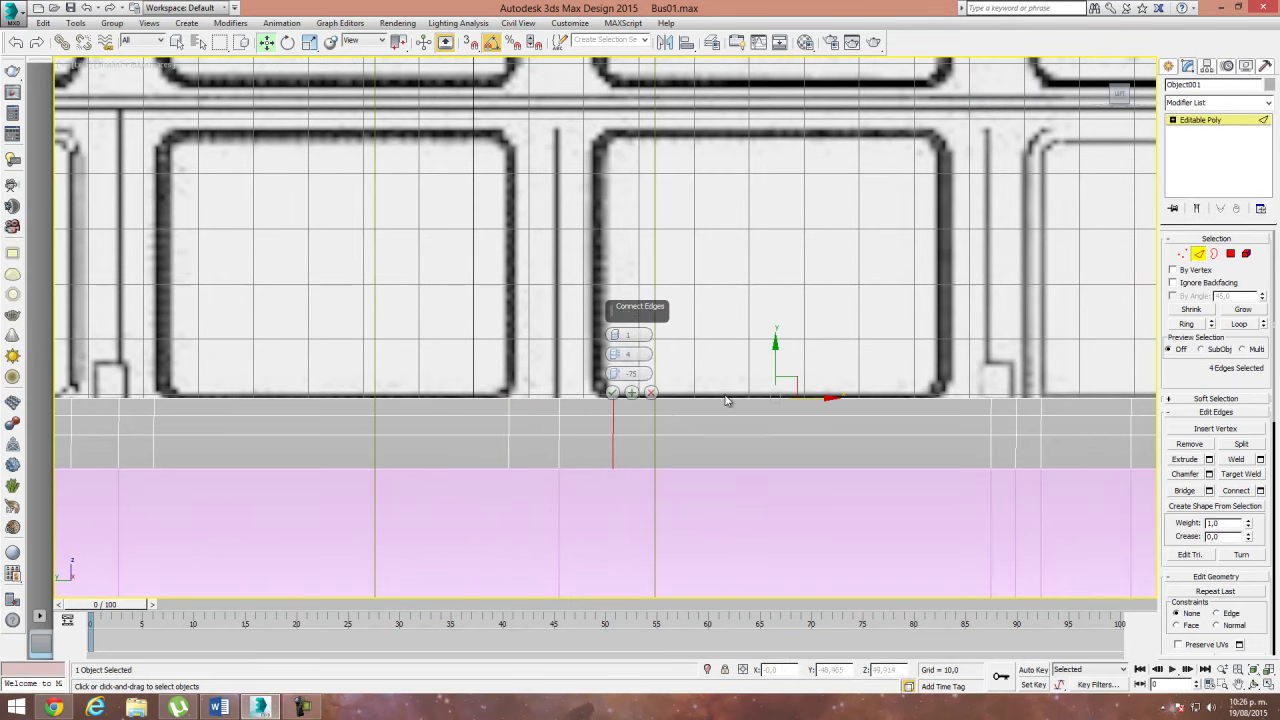
{"action": "left_click", "coordinate": [616, 334]}
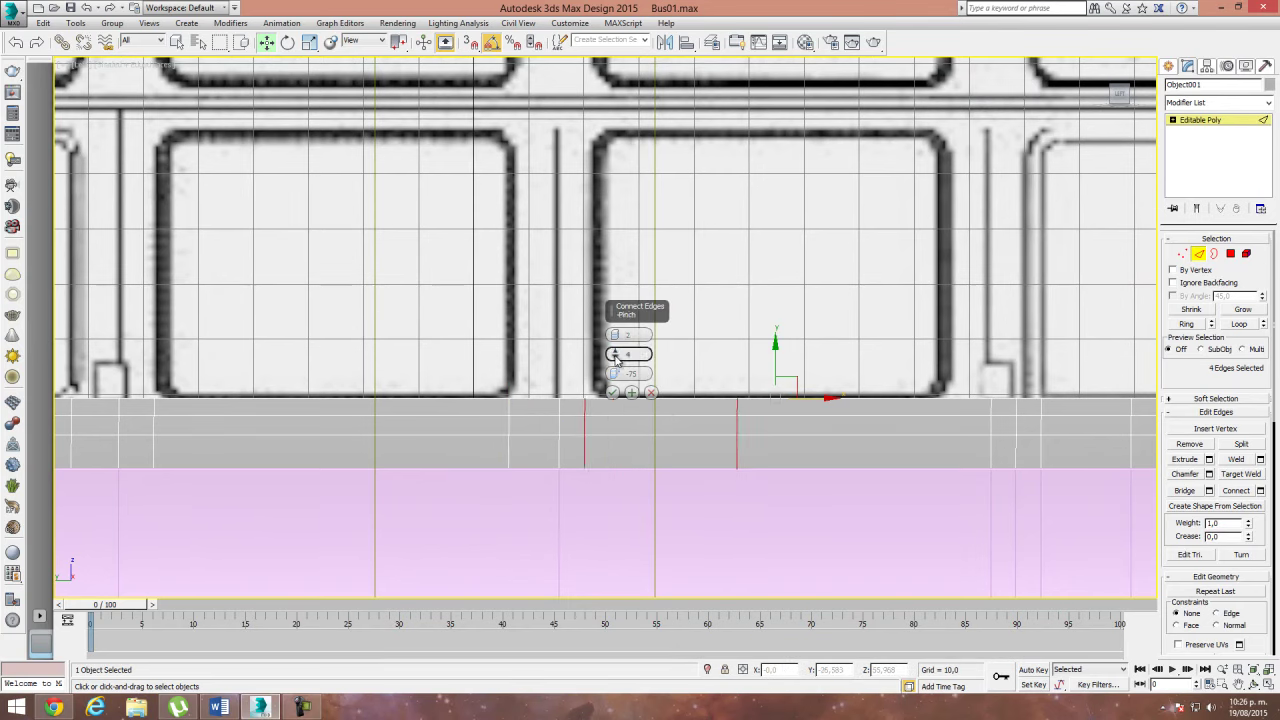
{"action": "type", "text": "0"}
{"action": "type", "text": "6"}
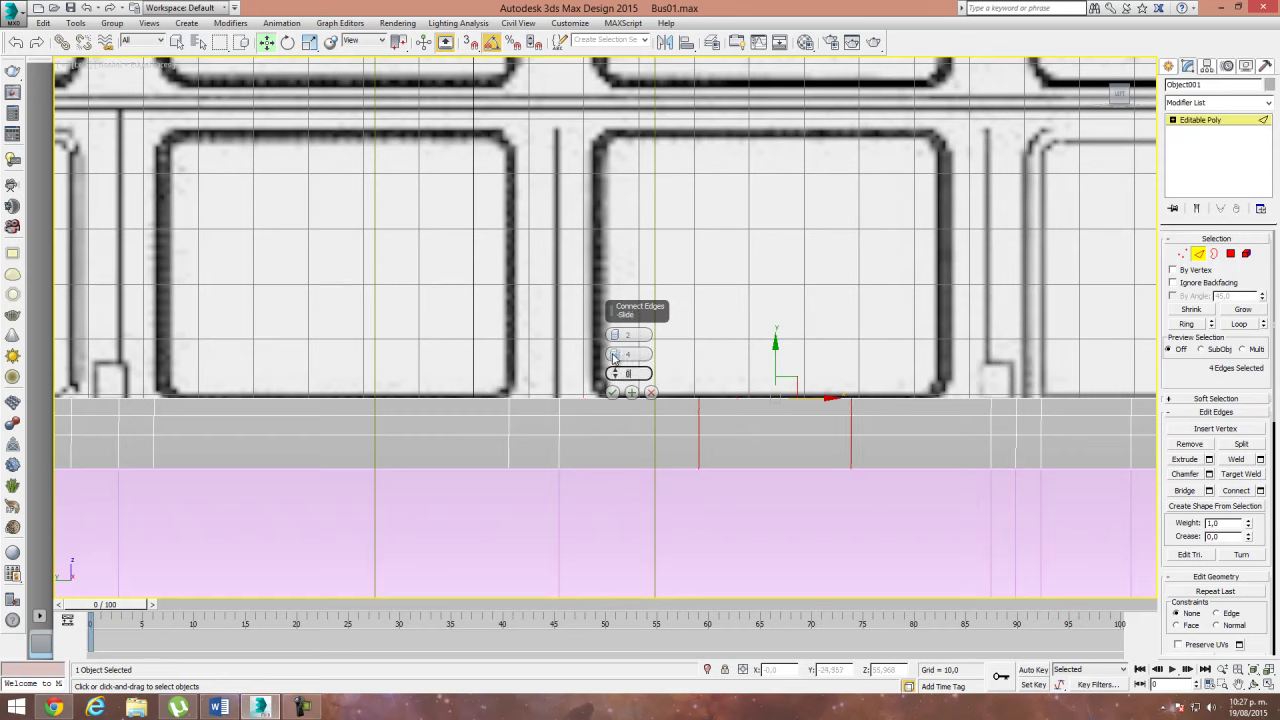
{"action": "left_click_drag", "start_coordinate": [614, 354], "coordinate": [685, 151]}
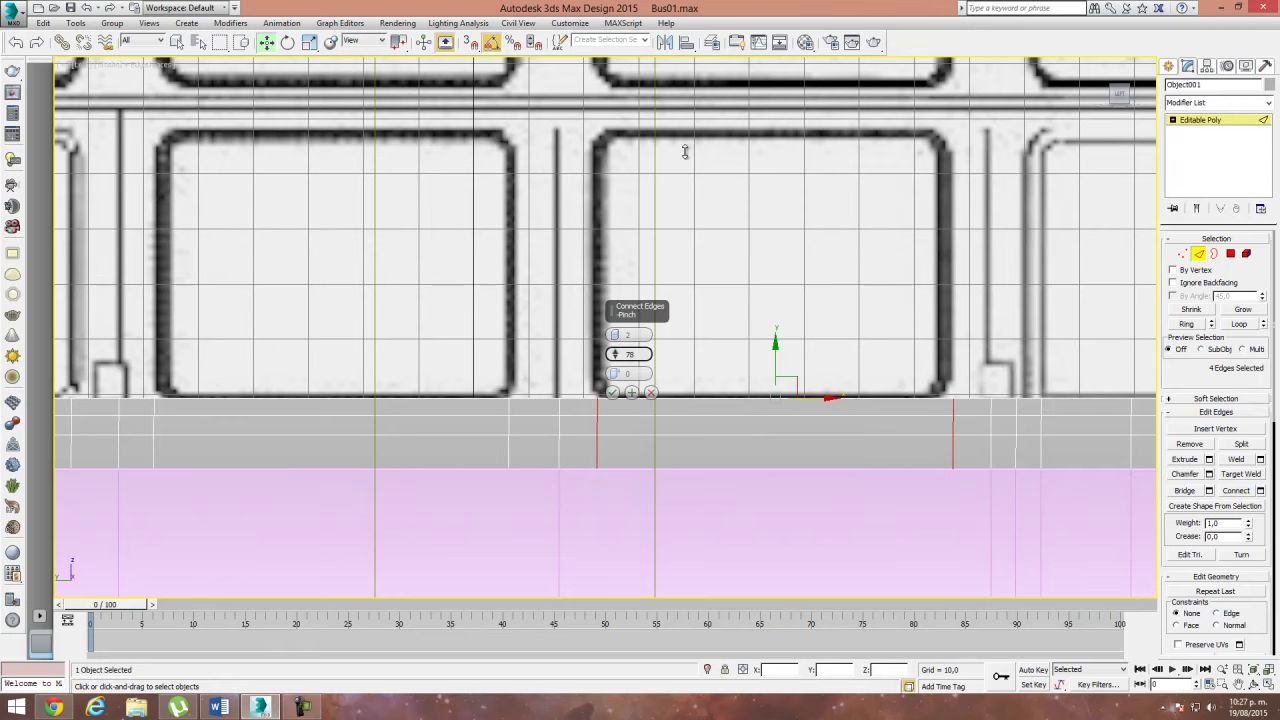
{"action": "left_click", "coordinate": [612, 392]}
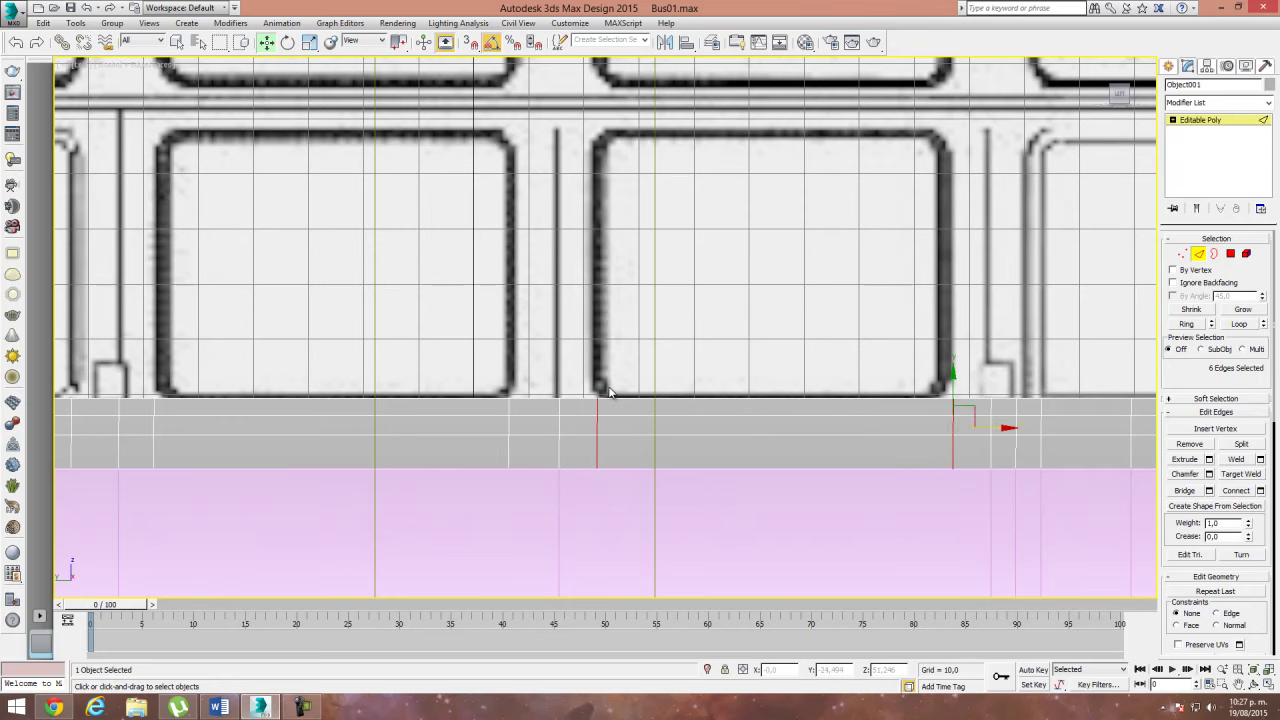
{"action": "middle_click_drag", "start_coordinate": [978, 460], "coordinate": [402, 450]}
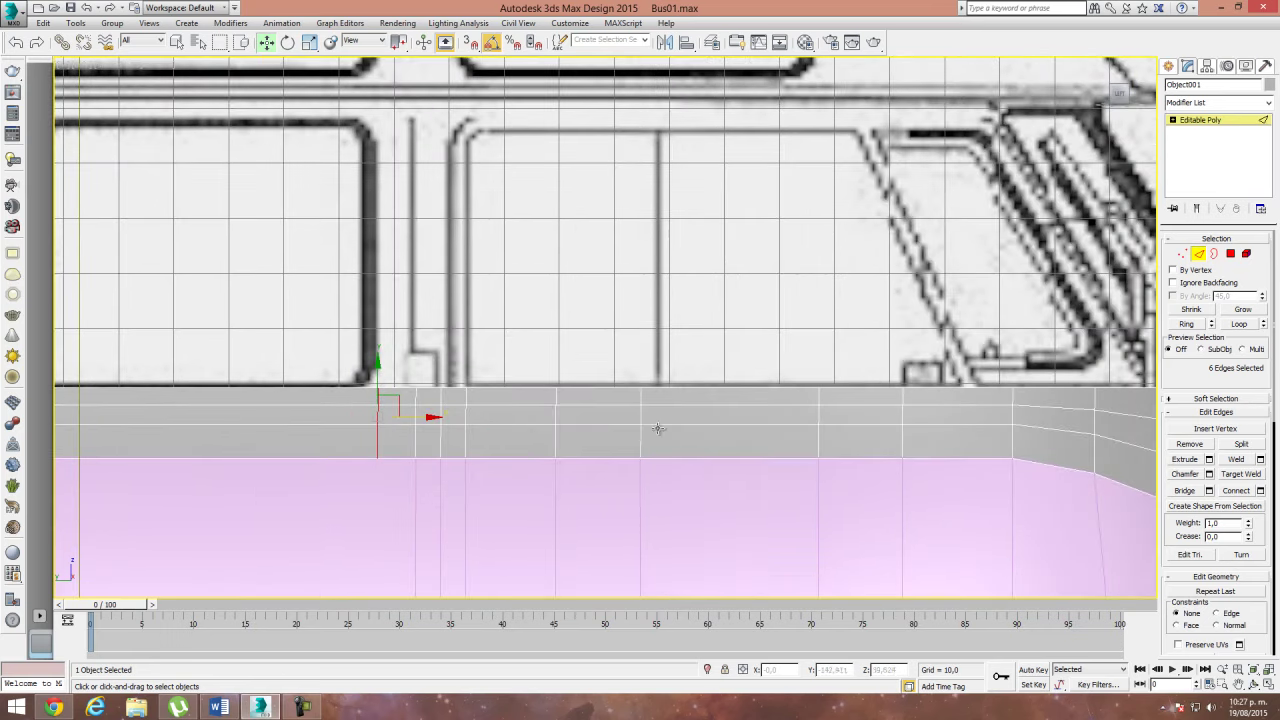
Step: Loop-select a vertical wall-band edge and shift it slightly right under a window pillar
{"action": "left_click", "coordinate": [553, 415]}
{"action": "left_click", "coordinate": [1240, 324]}
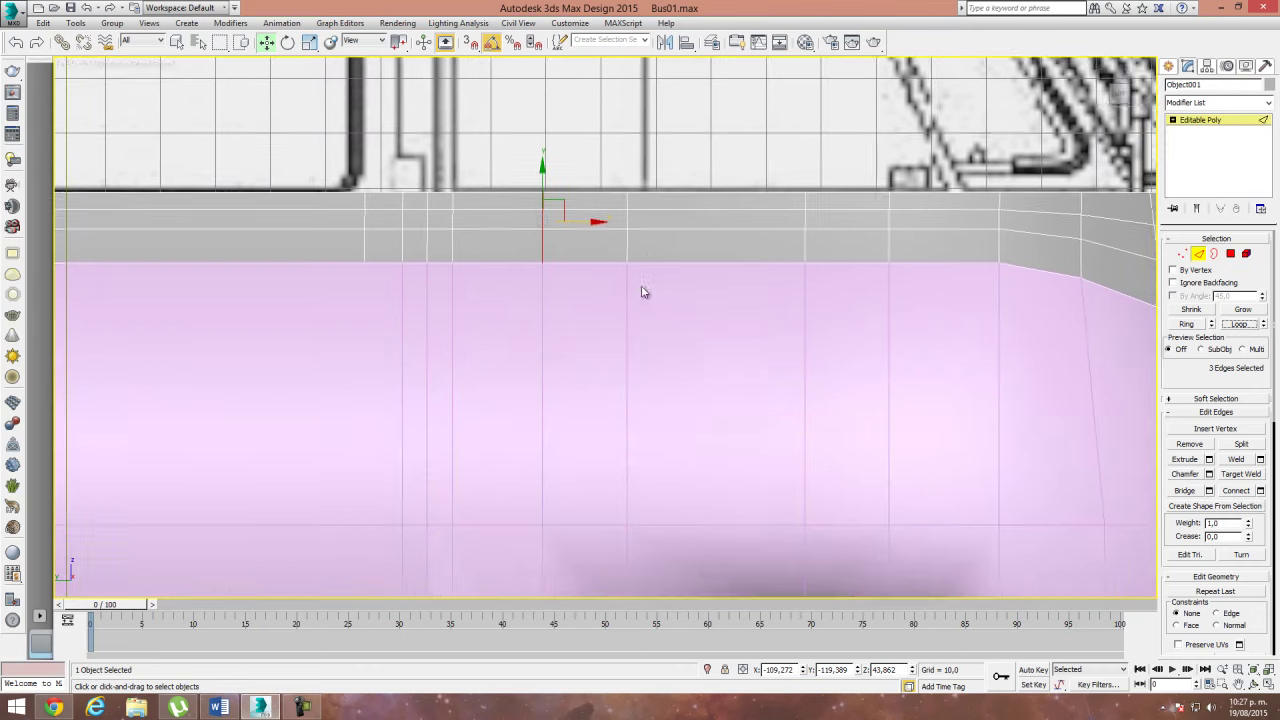
{"action": "mouse_move", "coordinate": [590, 418]}
{"action": "middle_mouse_down"}
{"action": "mouse_move", "coordinate": [616, 466]}
{"action": "mouse_move", "coordinate": [600, 428]}
{"action": "middle_mouse_up"}
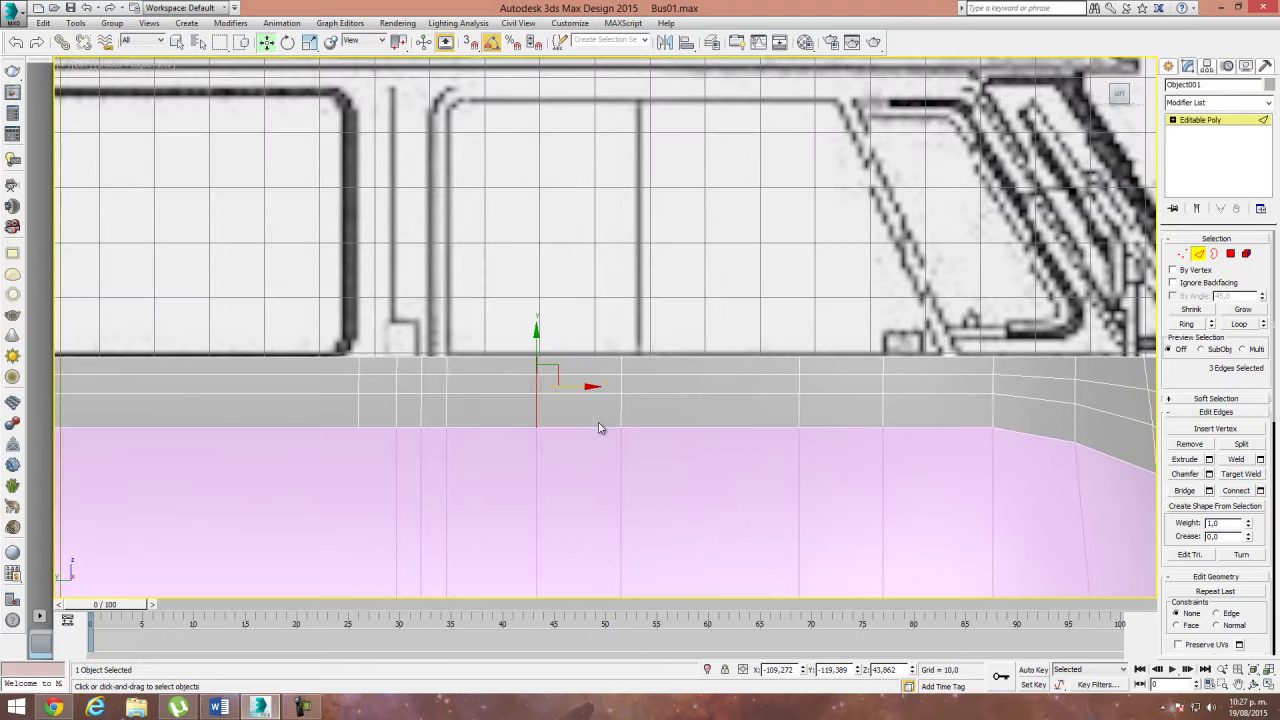
{"action": "left_click", "coordinate": [621, 375]}
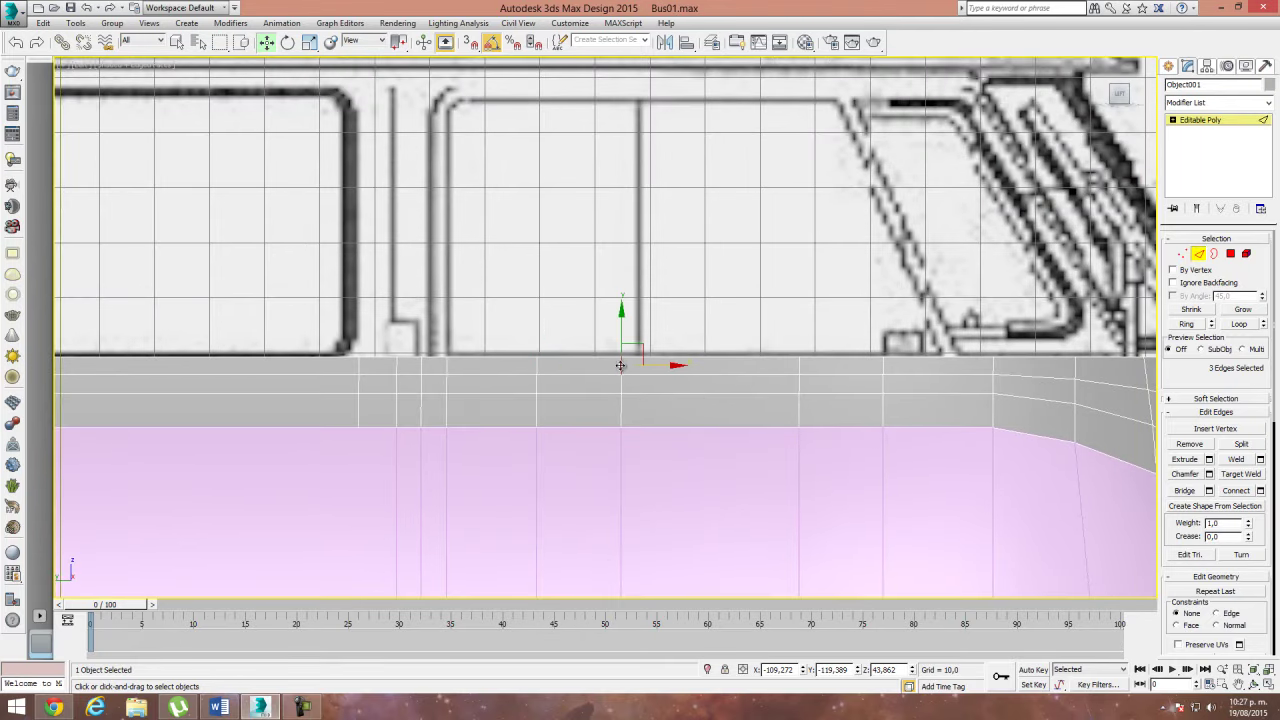
{"action": "left_click", "coordinate": [1240, 324]}
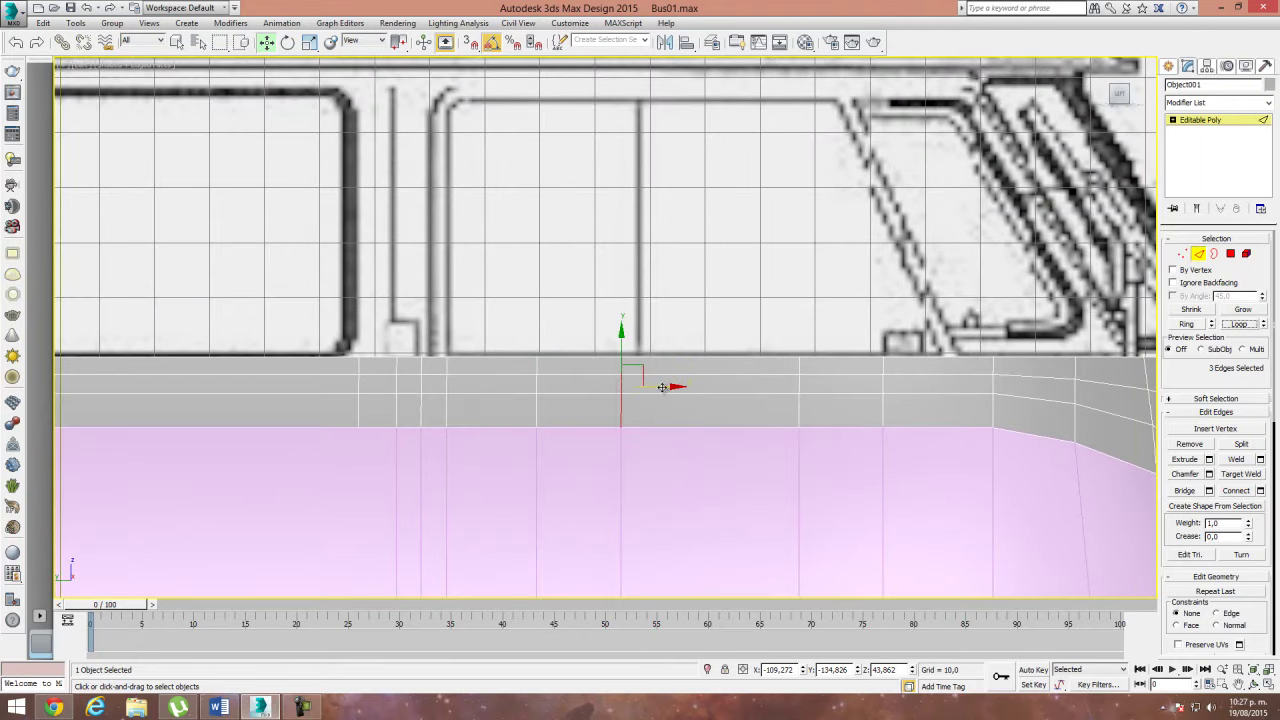
{"action": "left_click_drag", "start_coordinate": [662, 387], "coordinate": [680, 387]}
{"action": "left_click", "coordinate": [310, 42]}
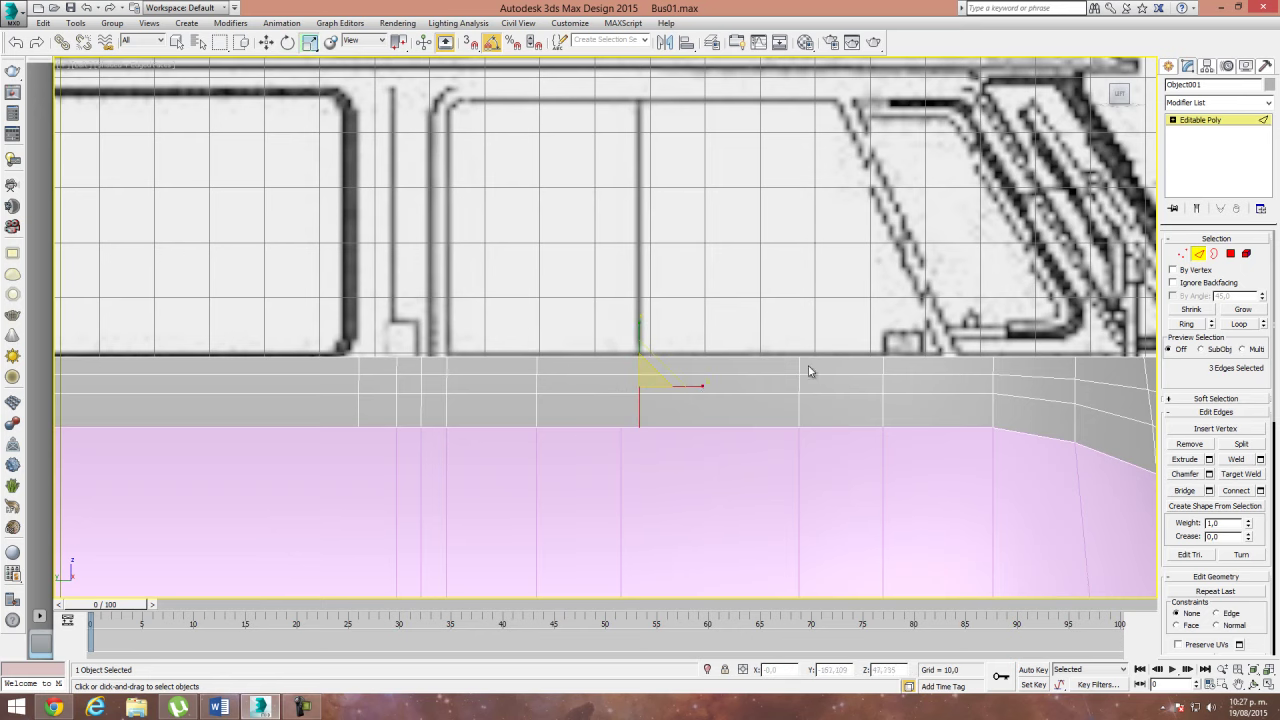
Step: Connect the four horizontal edges near the front to add a new vertical cut
{"action": "middle_click_drag", "start_coordinate": [880, 383], "coordinate": [732, 417]}
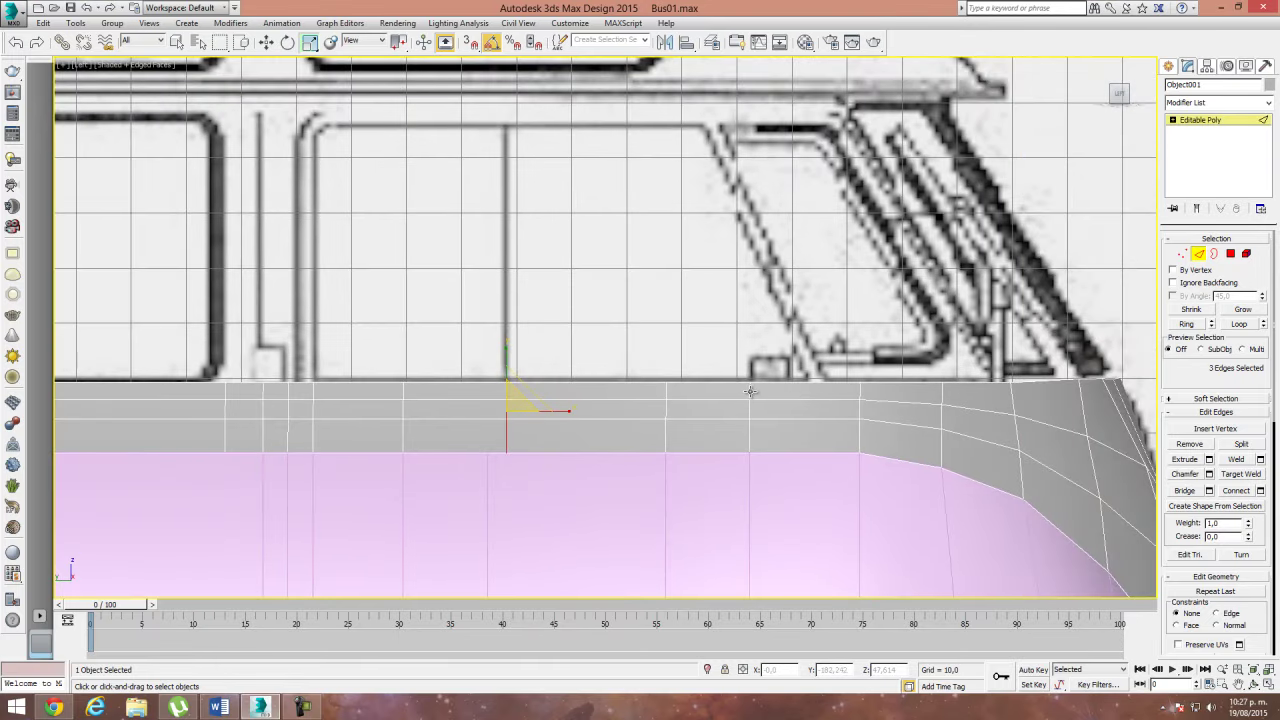
{"action": "left_click_drag", "start_coordinate": [791, 368], "coordinate": [838, 467]}
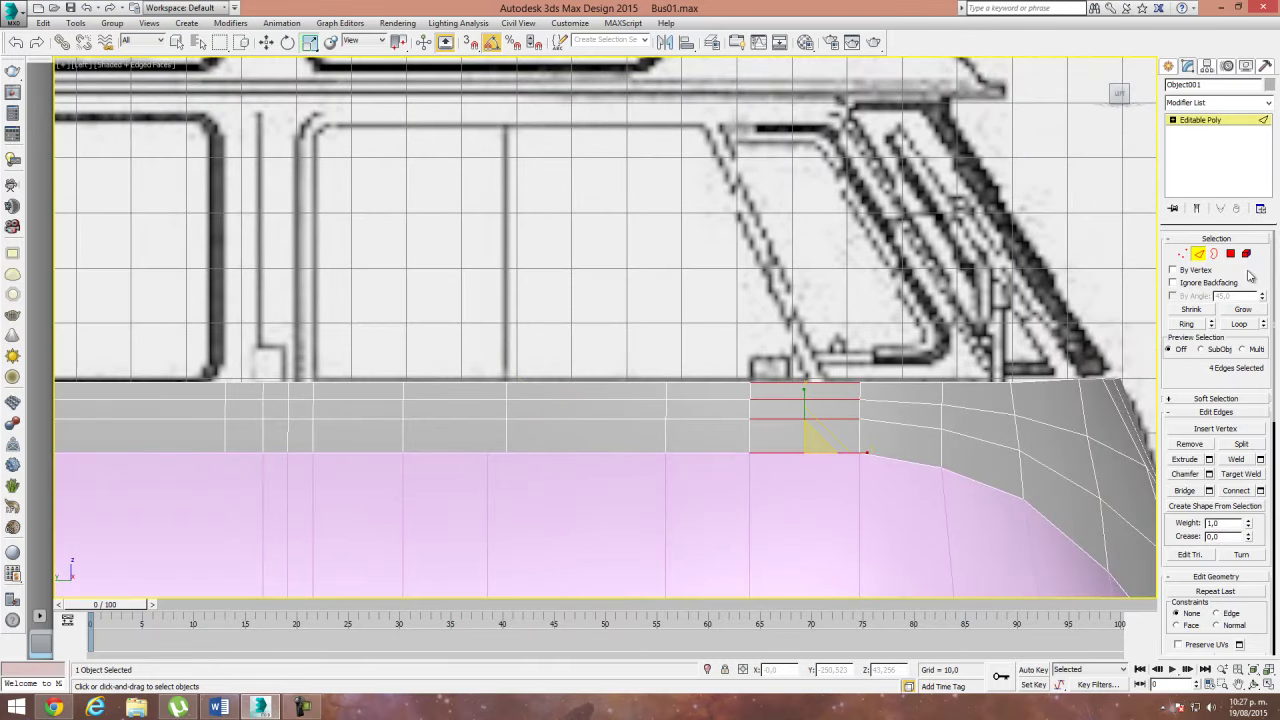
{"action": "left_click", "coordinate": [1260, 491]}
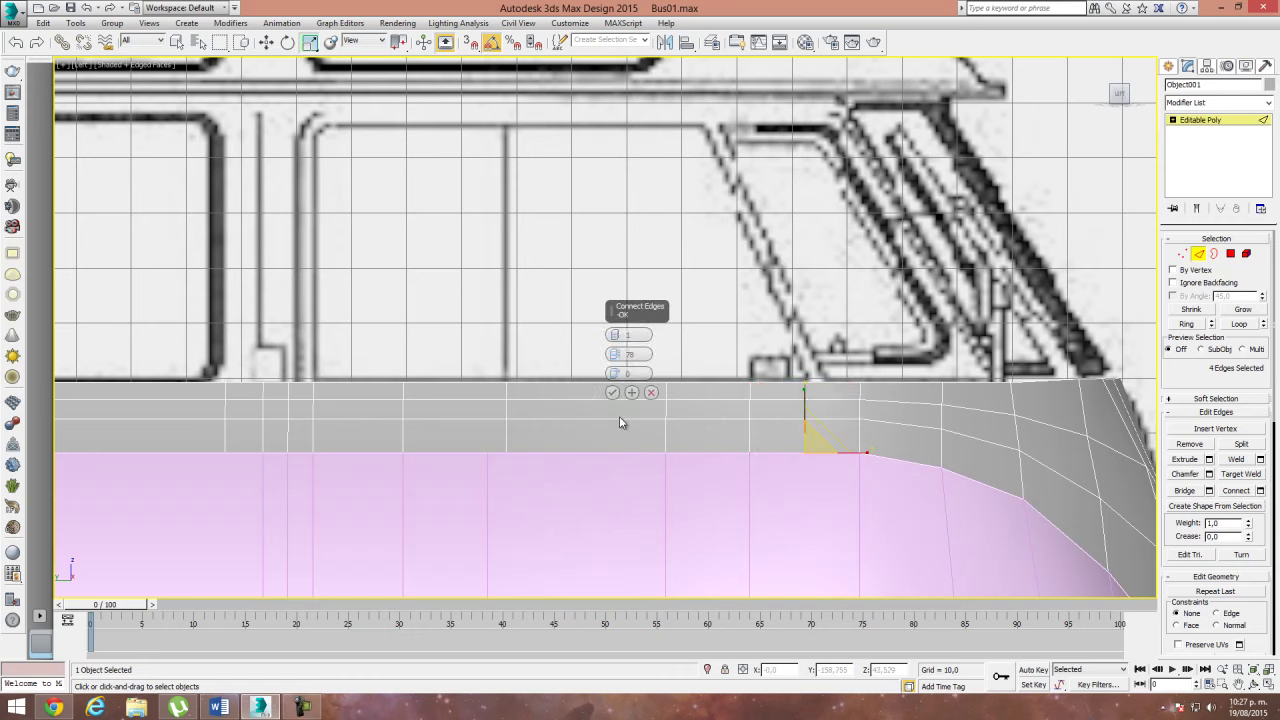
{"action": "left_click_drag", "start_coordinate": [614, 373], "coordinate": [620, 352]}
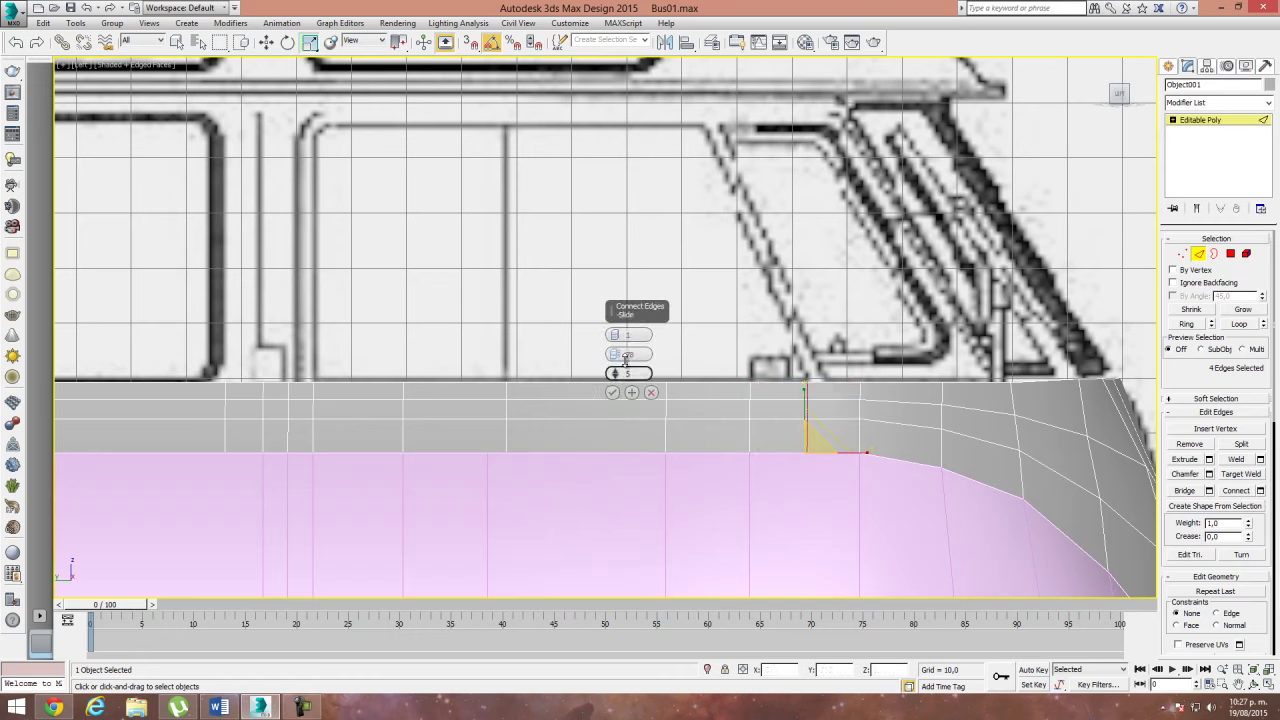
{"action": "left_click", "coordinate": [613, 394]}
Step: Move two more vertical edge loops so they line up under the window corners
{"action": "mouse_move", "coordinate": [528, 451]}
{"action": "middle_mouse_down"}
{"action": "mouse_move", "coordinate": [517, 489]}
{"action": "mouse_move", "coordinate": [611, 480]}
{"action": "mouse_move", "coordinate": [557, 457]}
{"action": "mouse_move", "coordinate": [929, 471]}
{"action": "middle_mouse_up"}
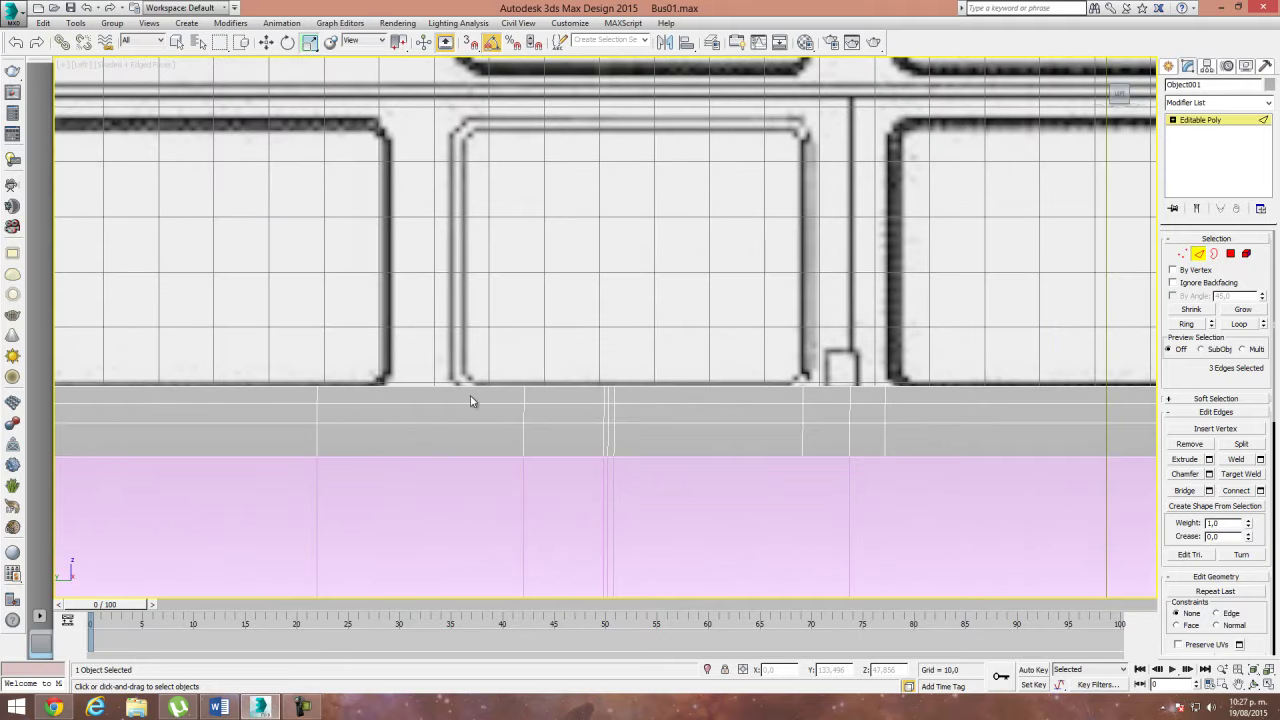
{"action": "left_click", "coordinate": [524, 400]}
{"action": "left_click", "coordinate": [1250, 325]}
{"action": "key", "text": "w"}
{"action": "left_click_drag", "start_coordinate": [560, 416], "coordinate": [493, 414]}
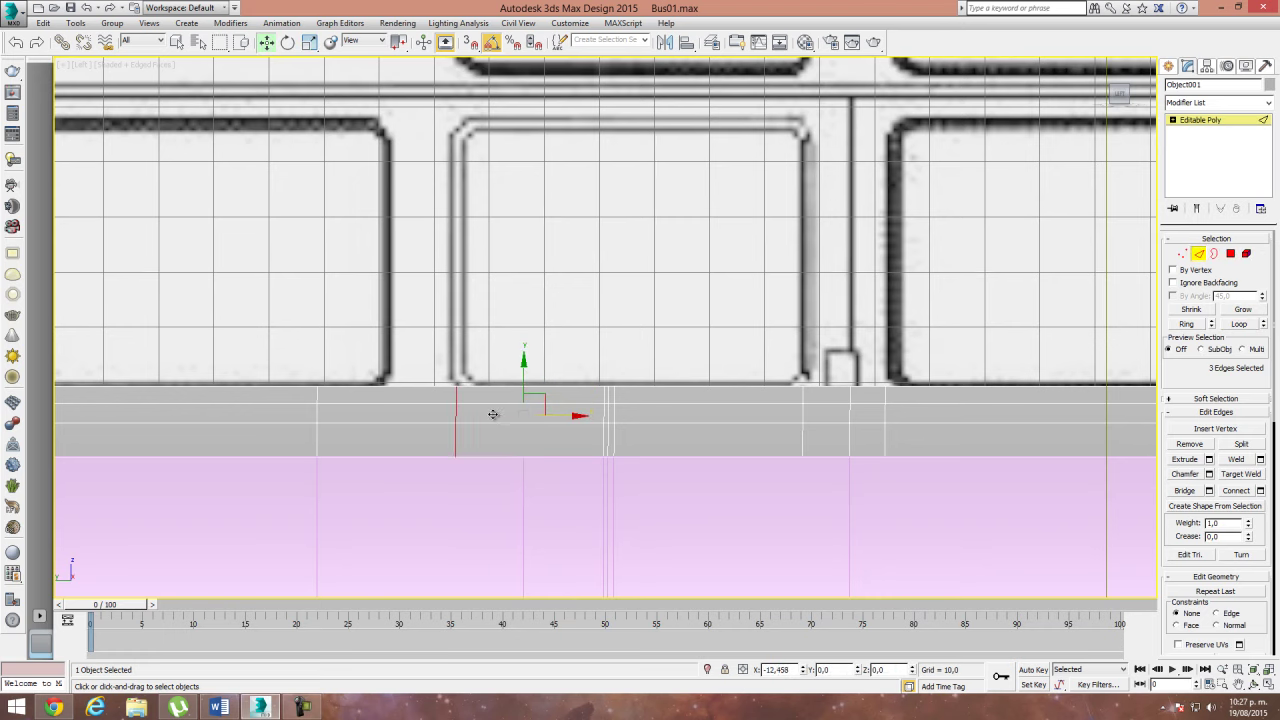
{"action": "middle_click_drag", "start_coordinate": [330, 451], "coordinate": [448, 438]}
{"action": "left_click", "coordinate": [437, 391]}
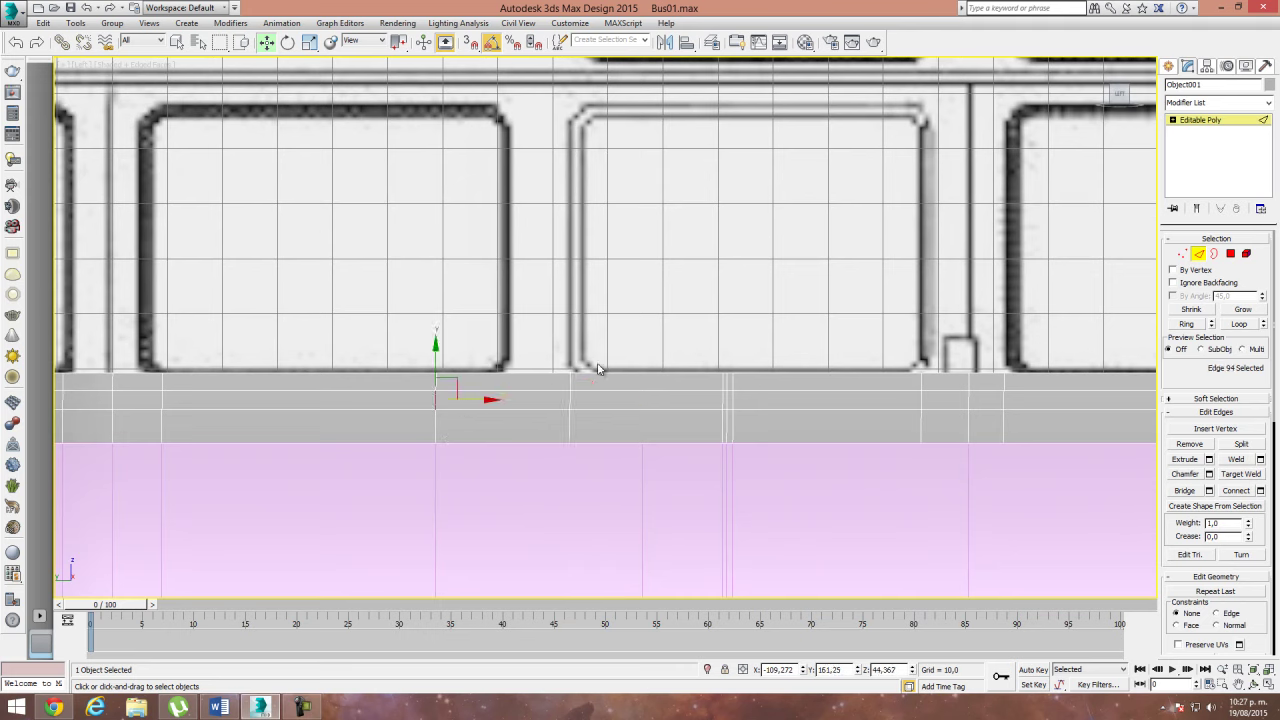
{"action": "left_click", "coordinate": [1242, 324]}
{"action": "left_click_drag", "start_coordinate": [468, 401], "coordinate": [539, 410]}
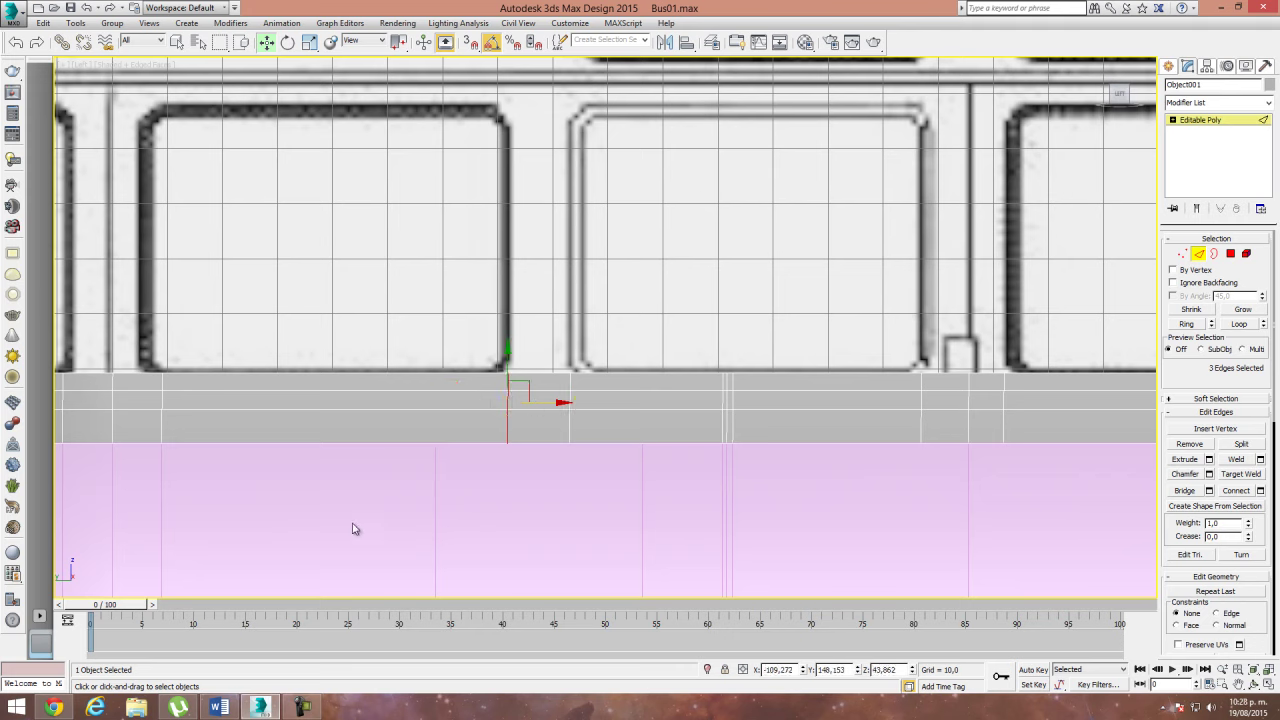
{"action": "left_click", "coordinate": [300, 708]}
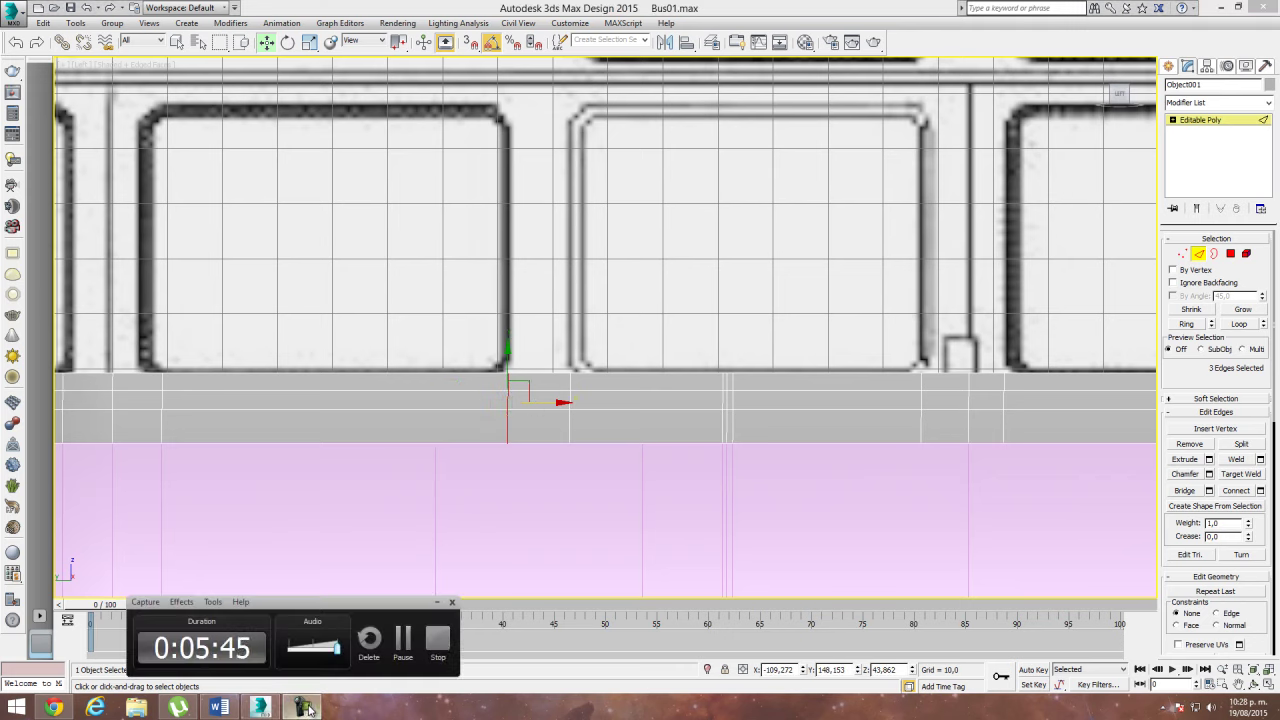
{"action": "left_click", "coordinate": [405, 643]}
Step: Select several top edges of the wall band below the front windows
{"action": "middle_click_drag", "start_coordinate": [297, 480], "coordinate": [599, 479]}
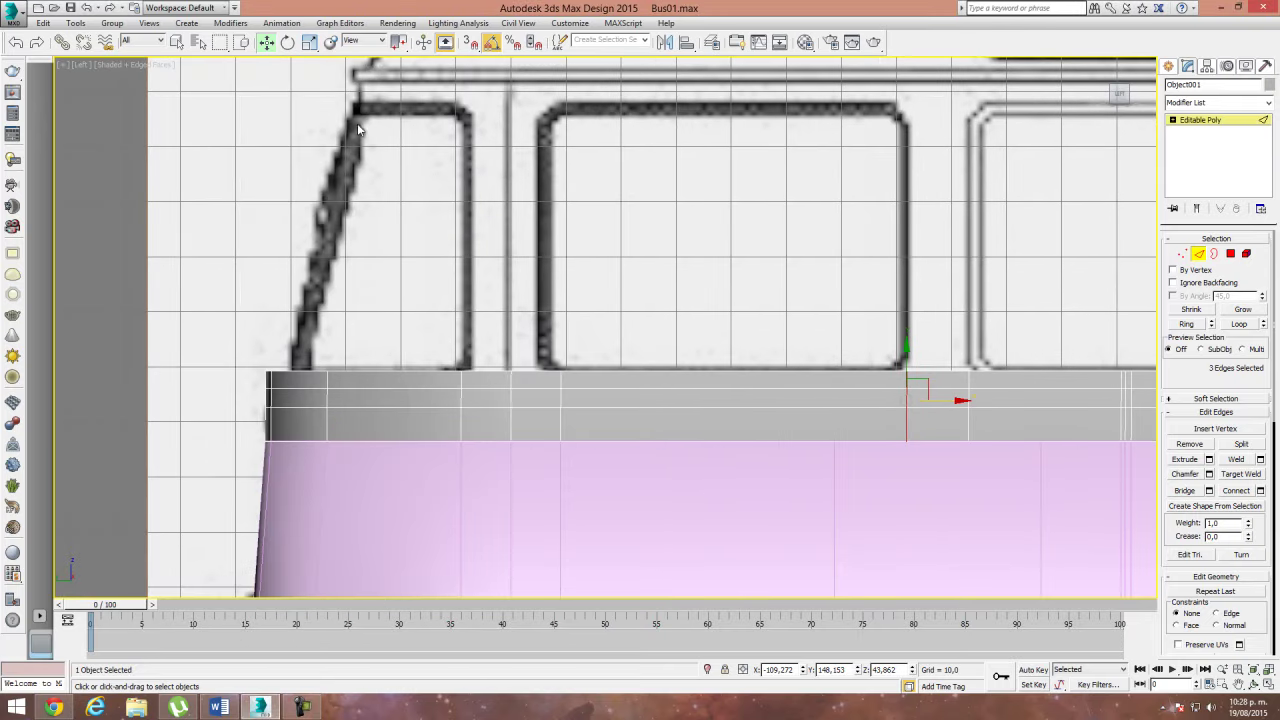
{"action": "middle_click_drag", "start_coordinate": [797, 409], "coordinate": [389, 402]}
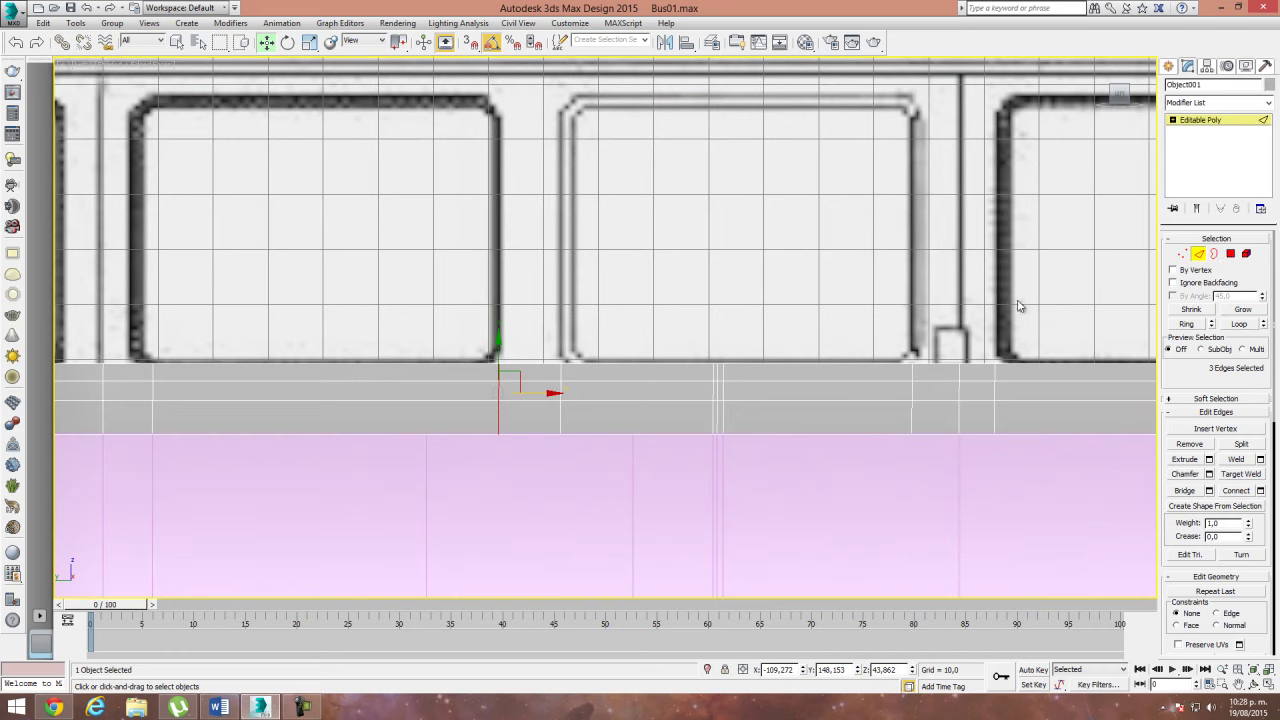
{"action": "left_click", "coordinate": [629, 363]}
{"action": "mouse_move", "coordinate": [758, 380]}
{"action": "middle_mouse_down"}
{"action": "mouse_move", "coordinate": [654, 391]}
{"action": "mouse_move", "coordinate": [633, 377]}
{"action": "middle_mouse_up"}
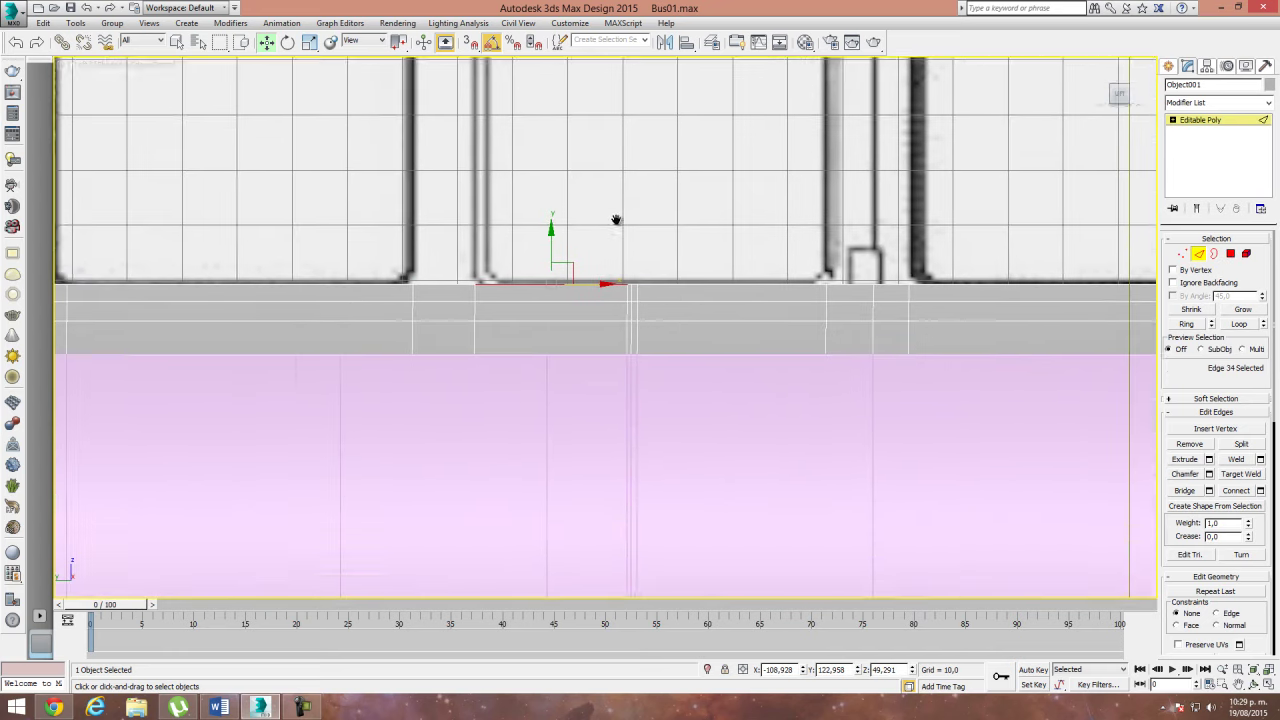
{"action": "scroll", "coordinate": [623, 366], "scroll_direction": "up", "scroll_amount": 3}
{"action": "scroll", "coordinate": [622, 340], "scroll_direction": "up", "scroll_amount": 3}
{"action": "mouse_move", "coordinate": [622, 335]}
{"action": "middle_mouse_down"}
{"action": "mouse_move", "coordinate": [629, 526]}
{"action": "mouse_move", "coordinate": [586, 391]}
{"action": "middle_mouse_up"}
{"action": "scroll", "coordinate": [600, 434], "scroll_direction": "up", "scroll_amount": 3}
{"action": "scroll", "coordinate": [586, 391], "scroll_direction": "up", "scroll_amount": 2}
{"action": "left_click", "coordinate": [559, 351], "text": "ctrl"}
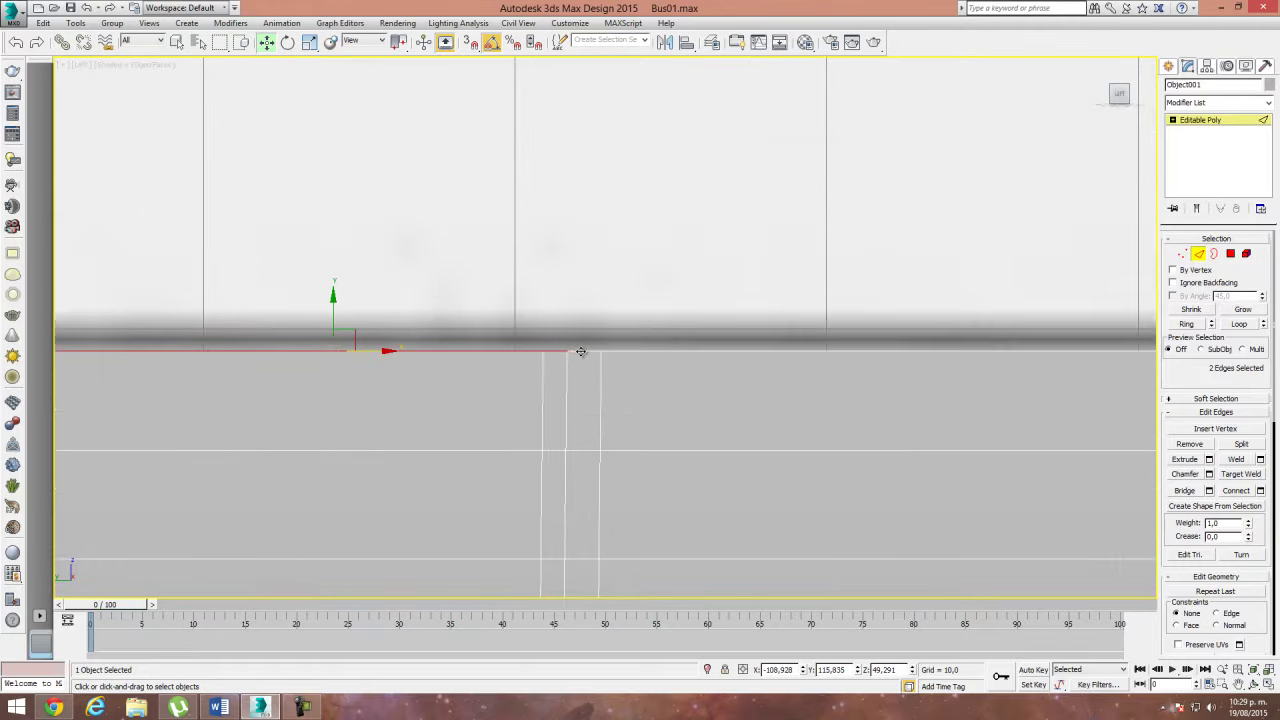
{"action": "left_click", "coordinate": [634, 351], "text": "ctrl"}
{"action": "scroll", "coordinate": [657, 357], "scroll_direction": "down", "scroll_amount": 3}
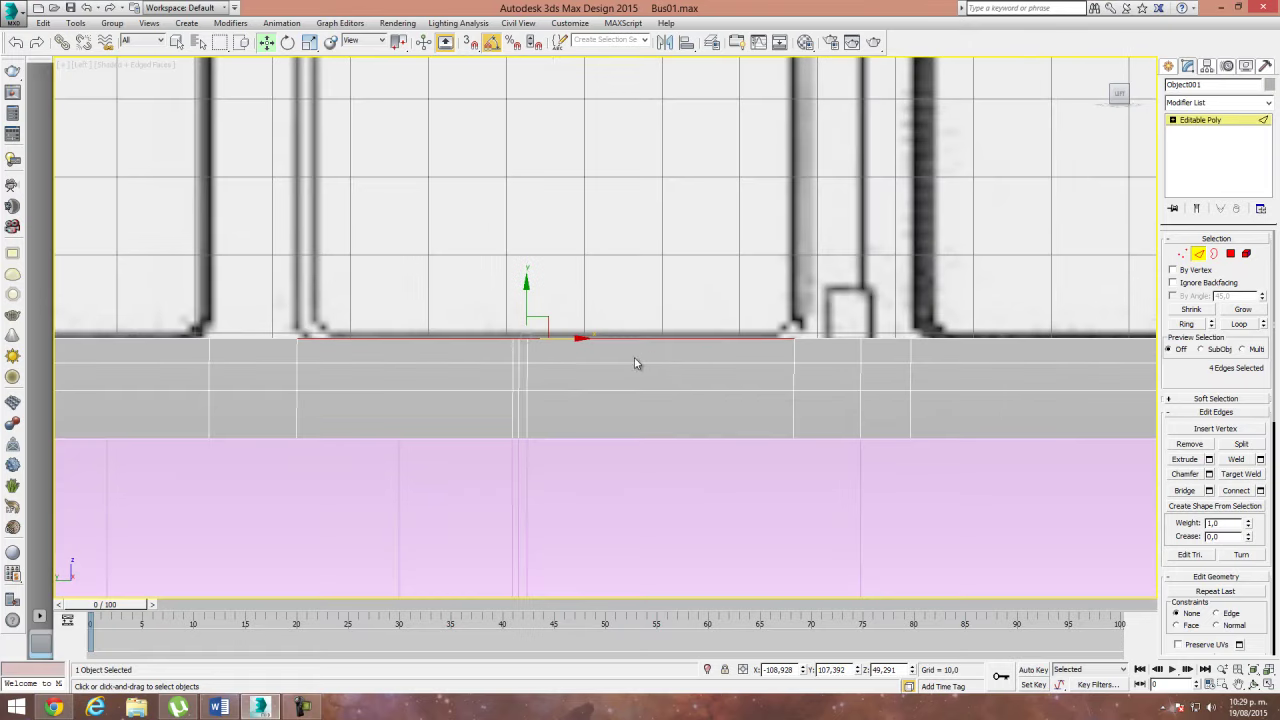
{"action": "middle_click_drag", "start_coordinate": [320, 333], "coordinate": [487, 369]}
Step: Restart the selection and Ctrl-add the wall band's top edges under the remaining windows
{"action": "left_click", "coordinate": [500, 335]}
{"action": "mouse_move", "coordinate": [970, 360]}
{"action": "middle_mouse_down"}
{"action": "mouse_move", "coordinate": [718, 341]}
{"action": "mouse_move", "coordinate": [443, 371]}
{"action": "mouse_move", "coordinate": [665, 319]}
{"action": "middle_mouse_up"}
{"action": "left_click", "coordinate": [718, 337], "text": "ctrl"}
{"action": "left_click", "coordinate": [594, 320], "text": "ctrl"}
{"action": "left_click", "coordinate": [640, 320], "text": "ctrl"}
{"action": "mouse_move", "coordinate": [866, 369]}
{"action": "middle_mouse_down"}
{"action": "mouse_move", "coordinate": [755, 377]}
{"action": "mouse_move", "coordinate": [640, 349]}
{"action": "mouse_move", "coordinate": [640, 505]}
{"action": "middle_mouse_up"}
{"action": "left_click", "coordinate": [610, 330], "text": "ctrl"}
{"action": "scroll", "coordinate": [640, 505], "scroll_direction": "down", "scroll_amount": 5}
{"action": "scroll", "coordinate": [615, 400], "scroll_direction": "up", "scroll_amount": 3}
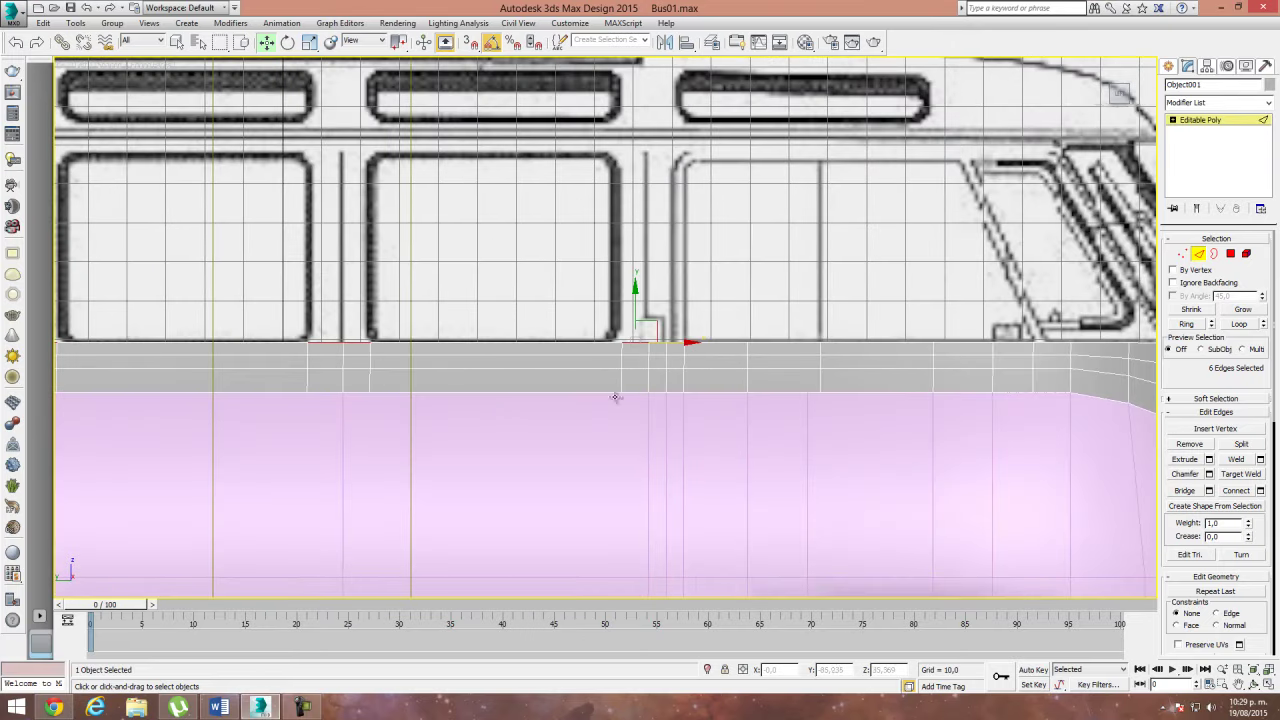
{"action": "scroll", "coordinate": [619, 375], "scroll_direction": "up", "scroll_amount": 2}
{"action": "scroll", "coordinate": [623, 355], "scroll_direction": "up", "scroll_amount": 3}
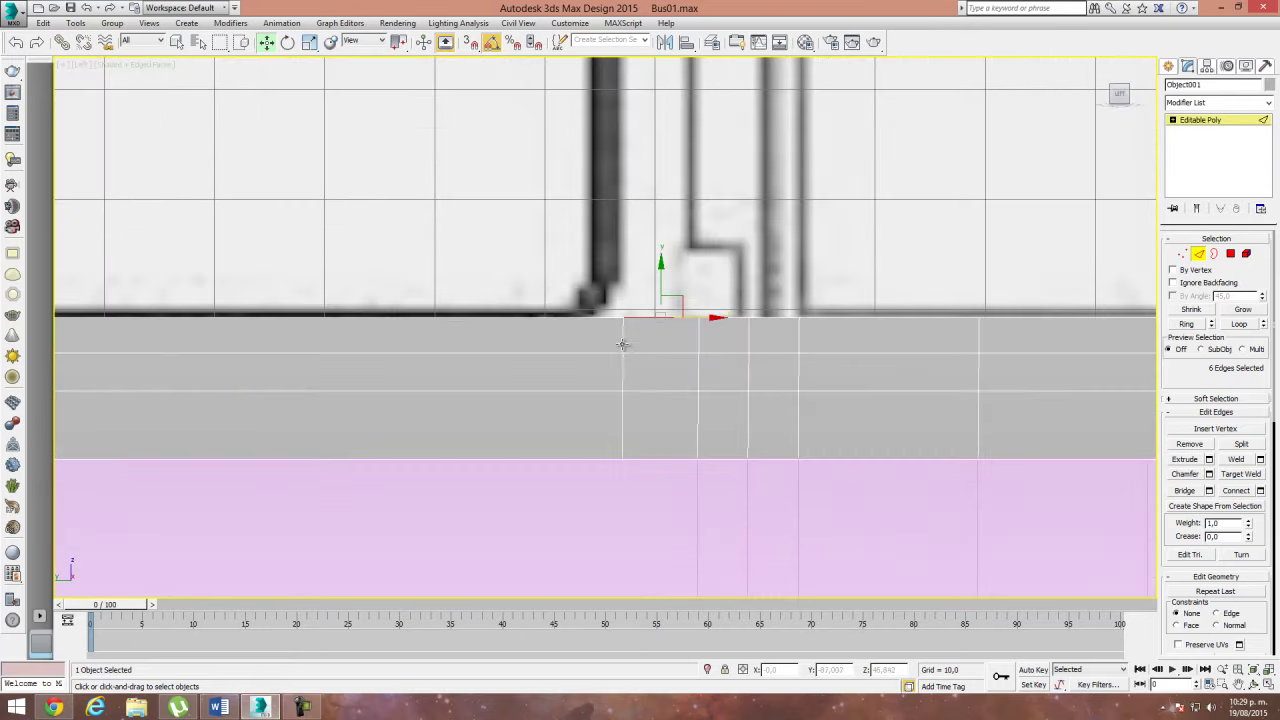
Step: In Vertex mode, shift a vertex column left onto the blueprint pillar
{"action": "left_click", "coordinate": [1182, 253]}
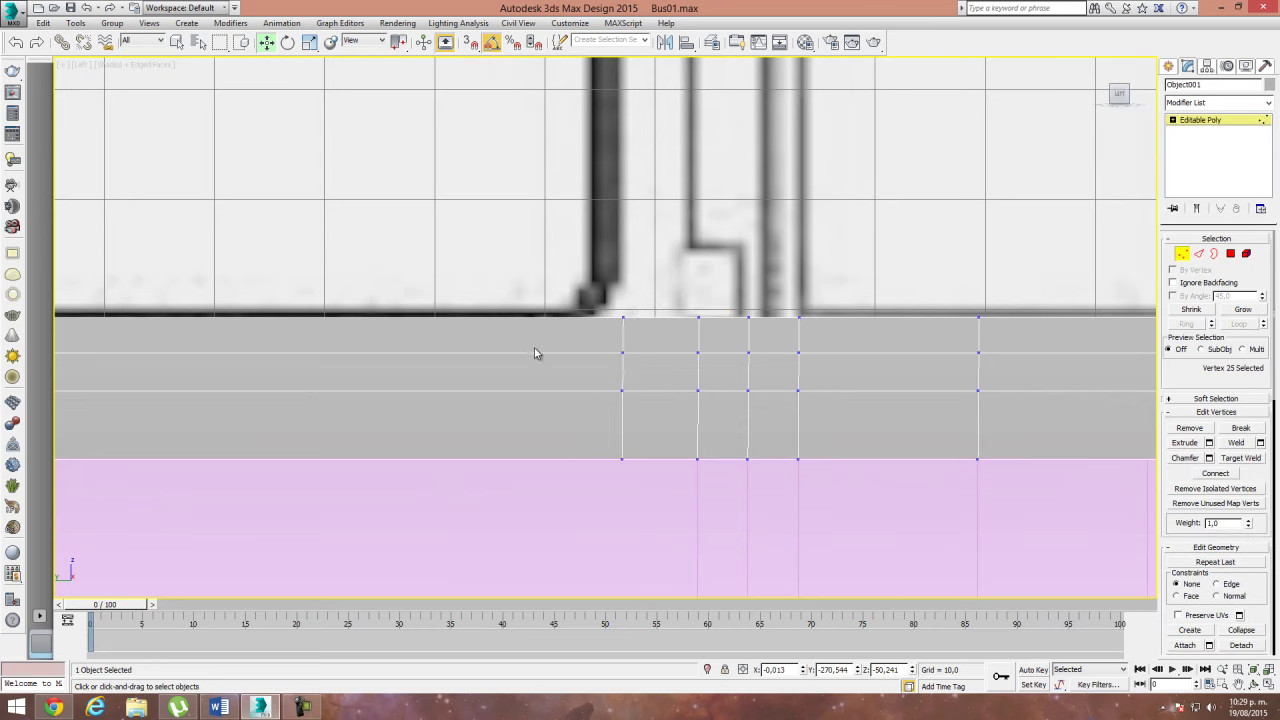
{"action": "left_click_drag", "start_coordinate": [572, 288], "coordinate": [647, 541]}
{"action": "left_click_drag", "start_coordinate": [667, 374], "coordinate": [647, 386]}
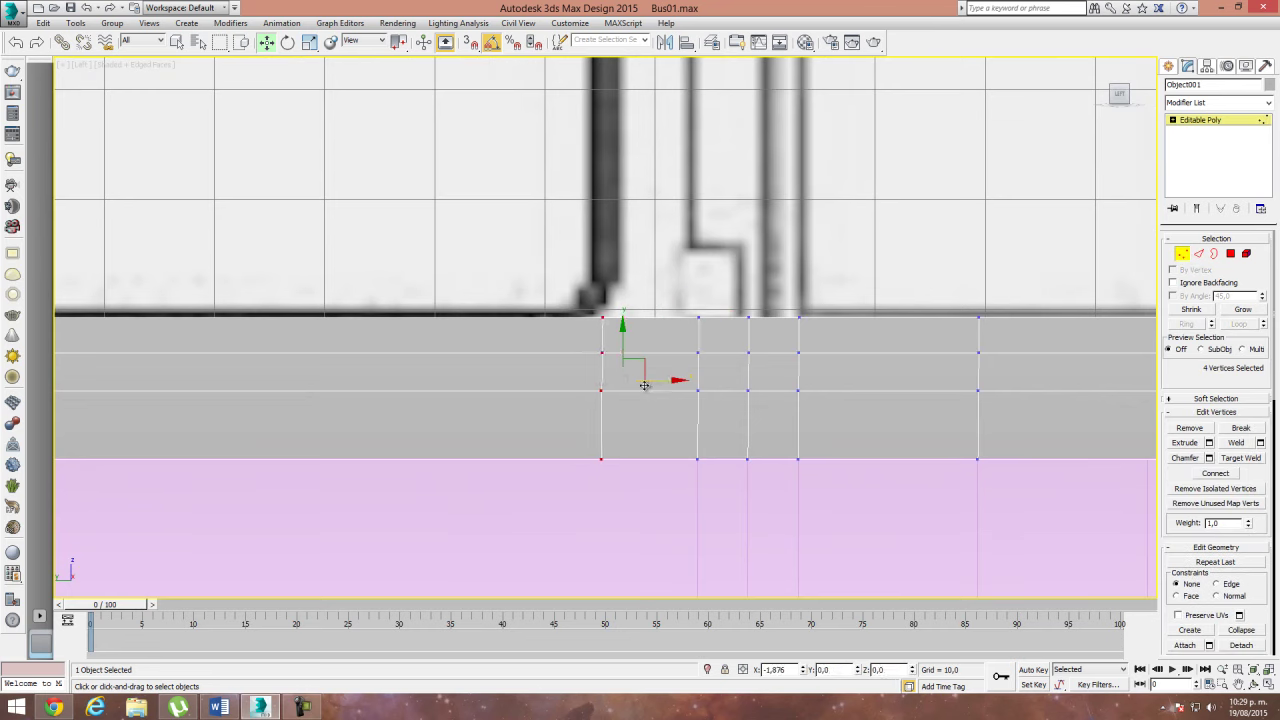
{"action": "key", "text": "r"}
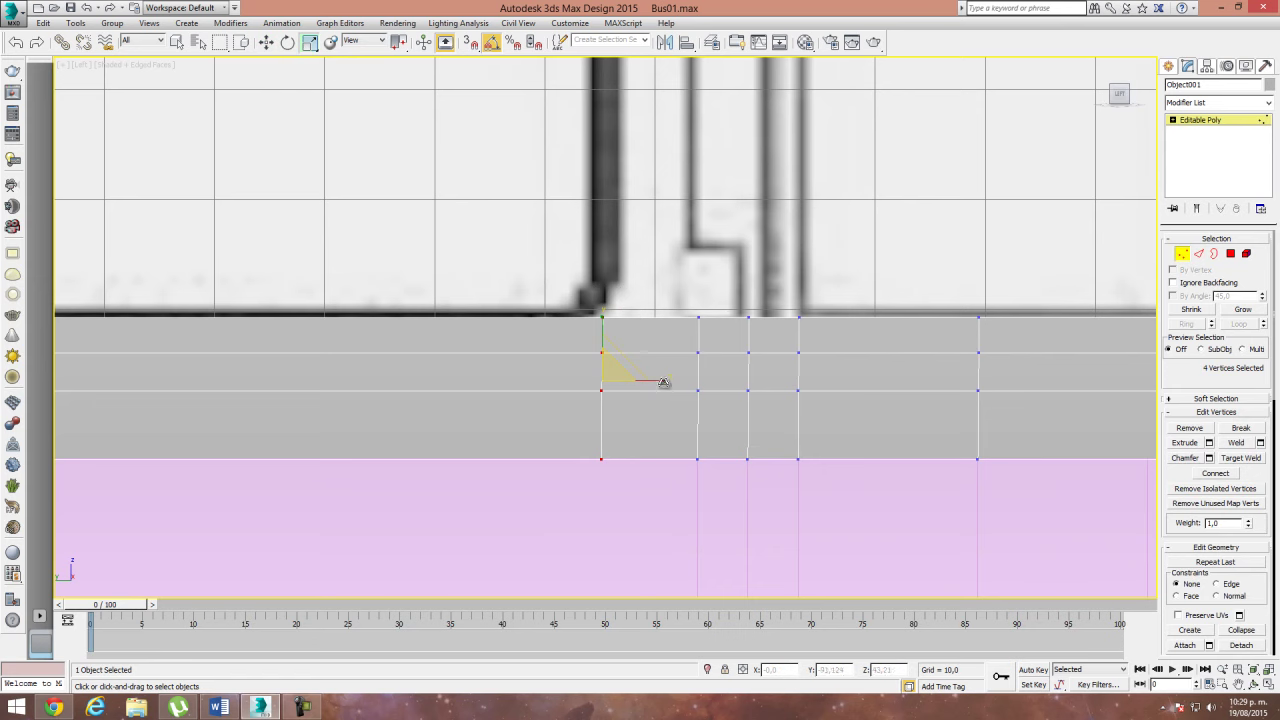
Step: Select window-bottom edges and save them as the named selection set 'afghaid'
{"action": "left_click", "coordinate": [1207, 250]}
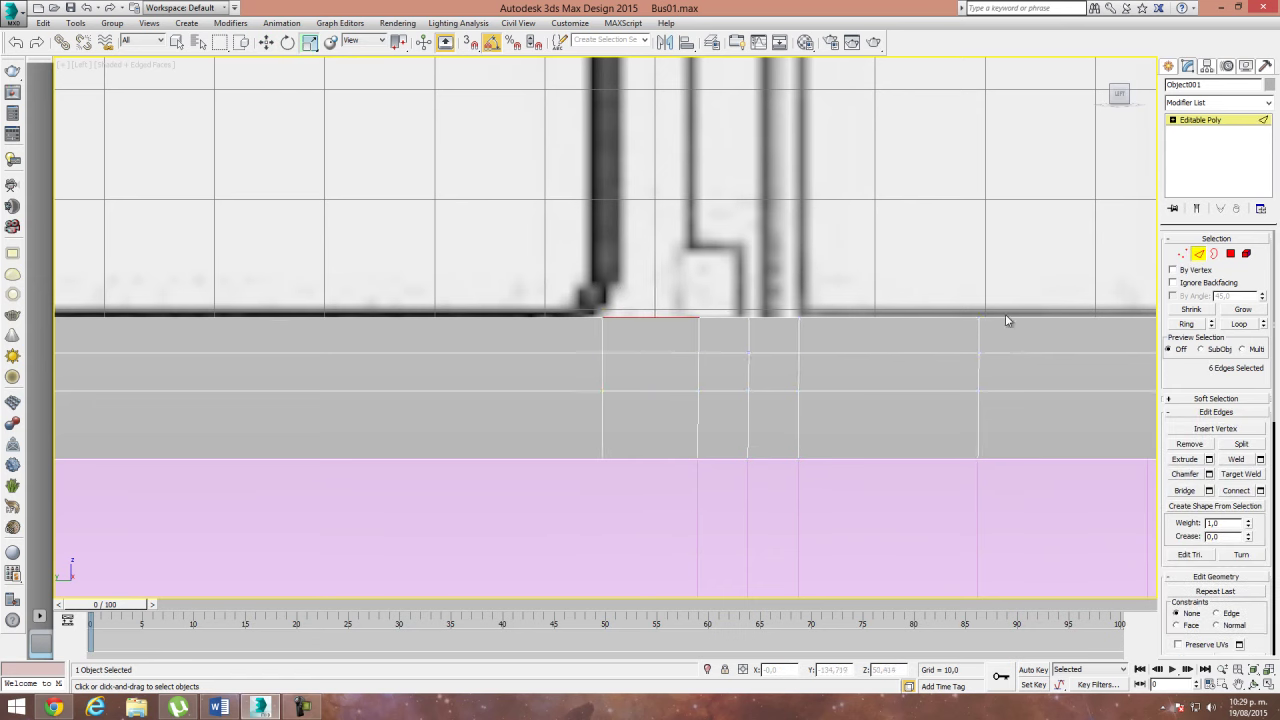
{"action": "middle_click_drag", "start_coordinate": [1005, 314], "coordinate": [686, 377]}
{"action": "scroll", "coordinate": [617, 429], "scroll_direction": "down", "scroll_amount": 3}
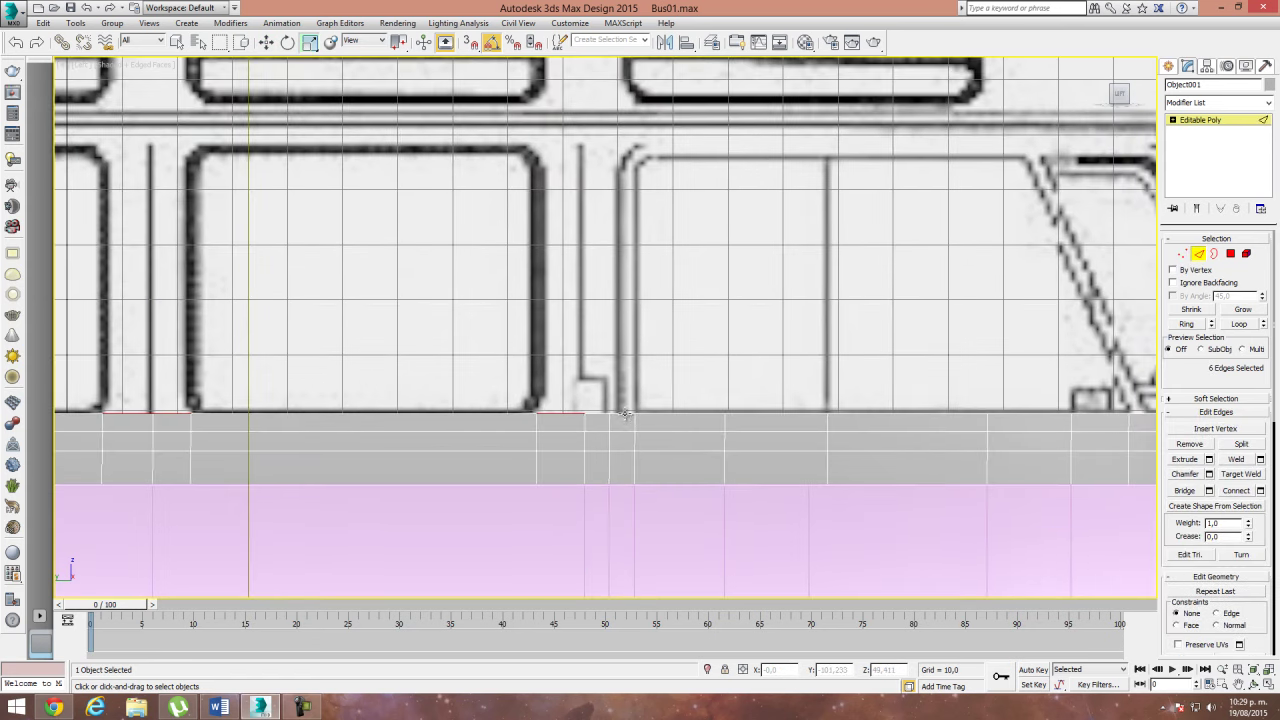
{"action": "left_click", "coordinate": [624, 413], "text": "ctrl"}
{"action": "left_click", "coordinate": [597, 413], "text": "ctrl"}
{"action": "mouse_move", "coordinate": [783, 463]}
{"action": "middle_mouse_down"}
{"action": "mouse_move", "coordinate": [563, 434]}
{"action": "mouse_move", "coordinate": [674, 410]}
{"action": "middle_mouse_up"}
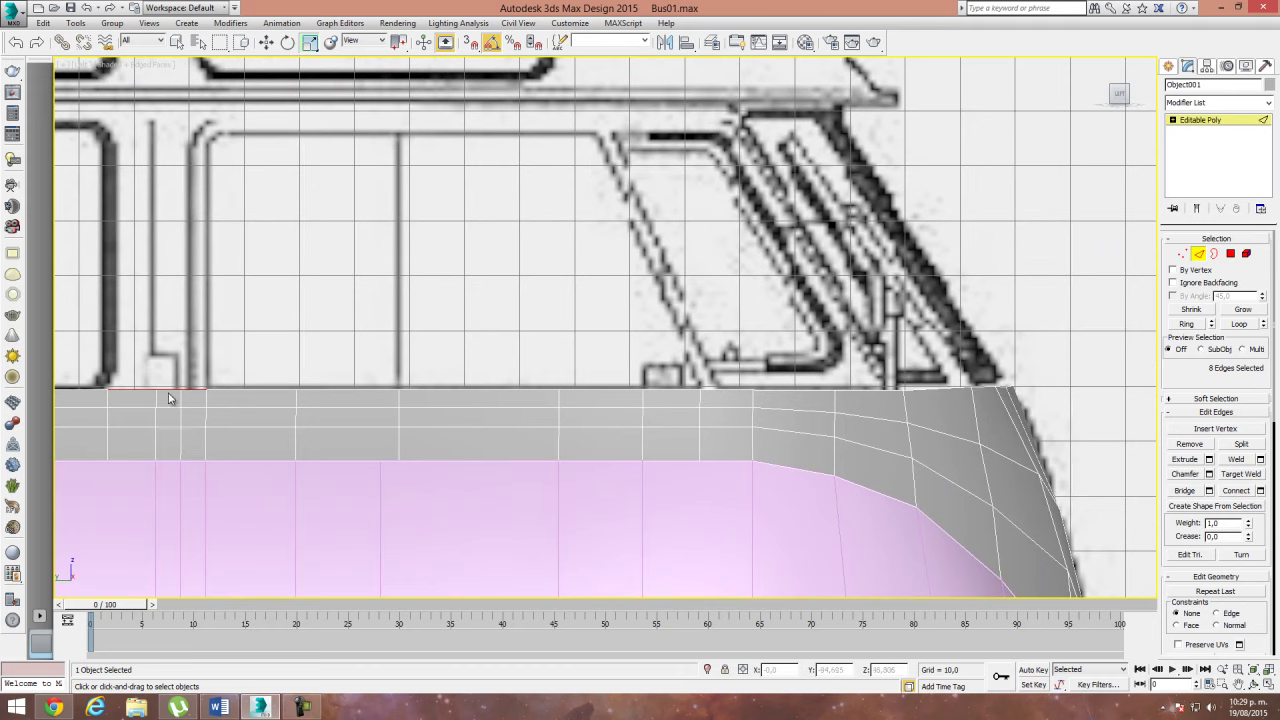
{"action": "middle_click_drag", "start_coordinate": [168, 398], "coordinate": [777, 531]}
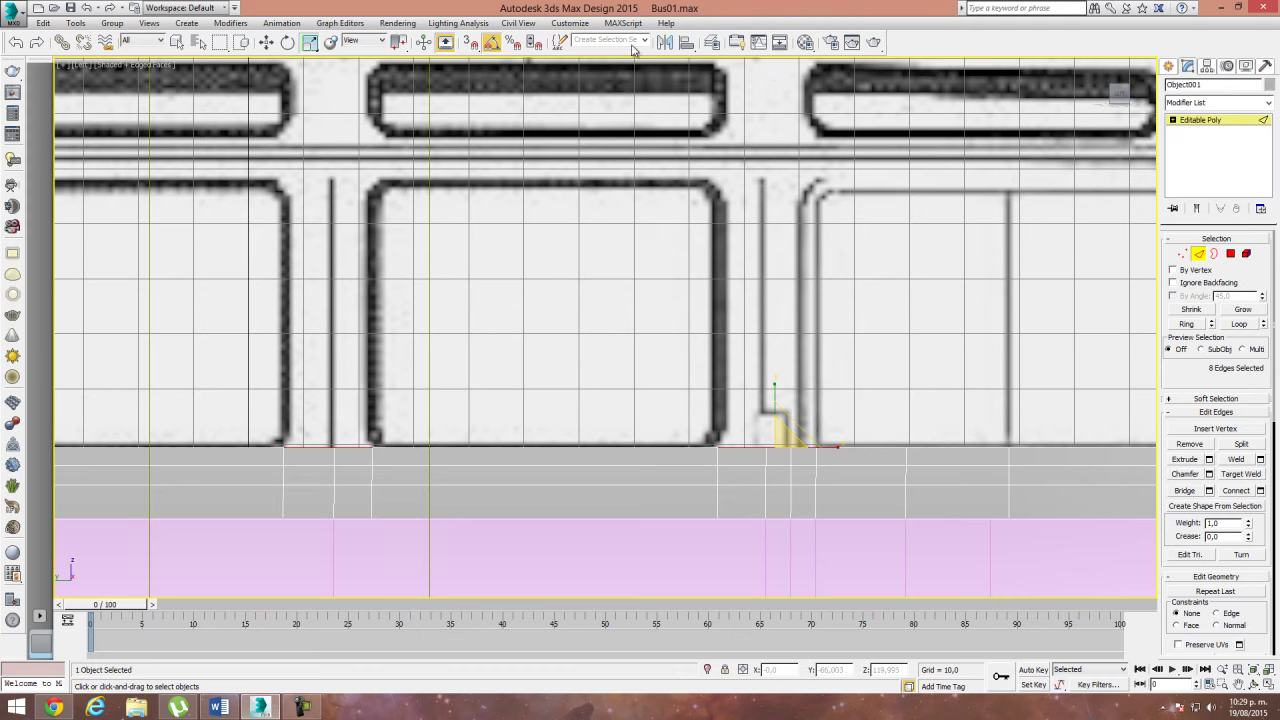
{"action": "left_click", "coordinate": [613, 39]}
{"action": "type", "text": "afghaid"}
Step: Connect the short edge column near the front with Slide 15, then recall 'afghaid'
{"action": "middle_click_drag", "start_coordinate": [863, 500], "coordinate": [763, 462]}
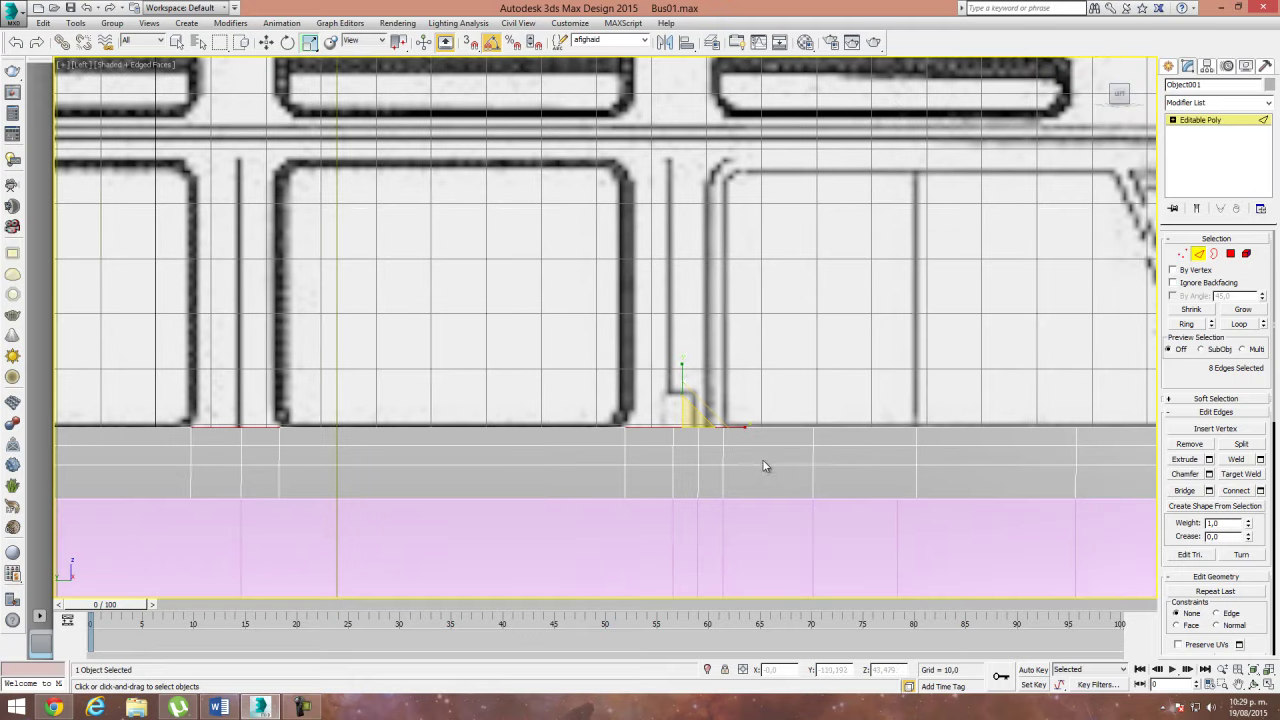
{"action": "middle_click_drag", "start_coordinate": [937, 457], "coordinate": [543, 457]}
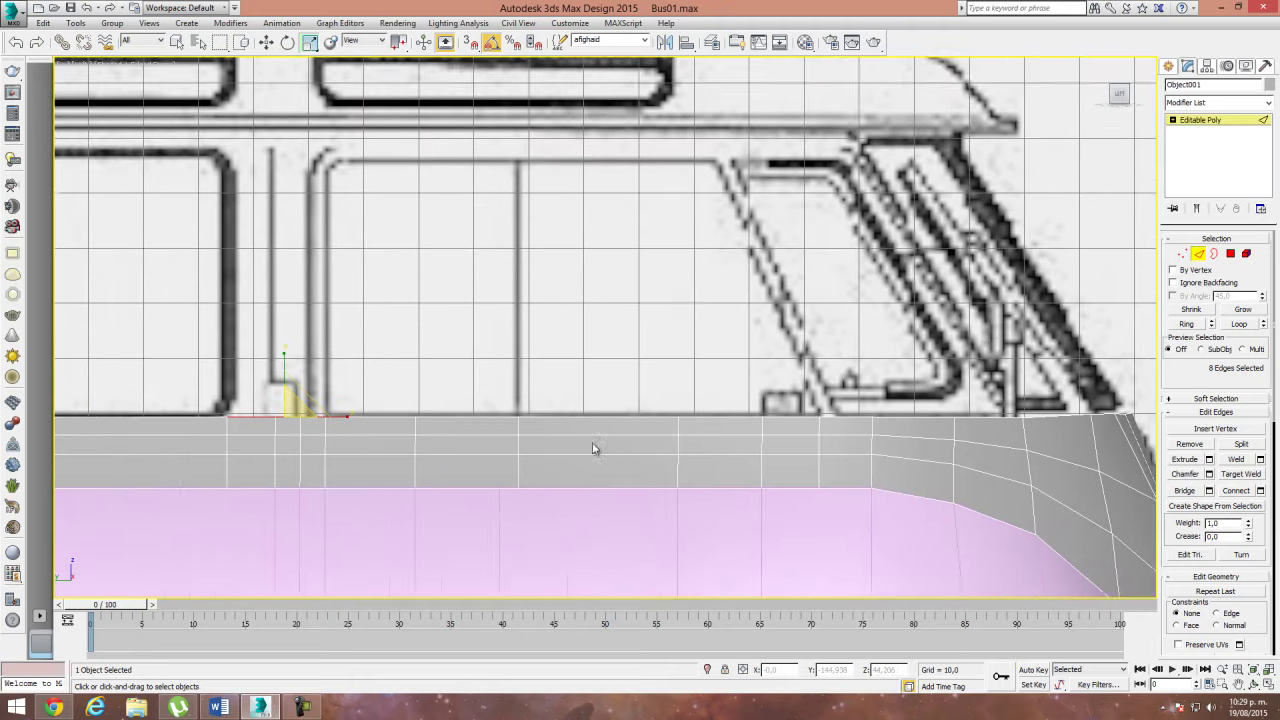
{"action": "middle_click_drag", "start_coordinate": [853, 450], "coordinate": [741, 445]}
{"action": "left_click_drag", "start_coordinate": [728, 406], "coordinate": [737, 514]}
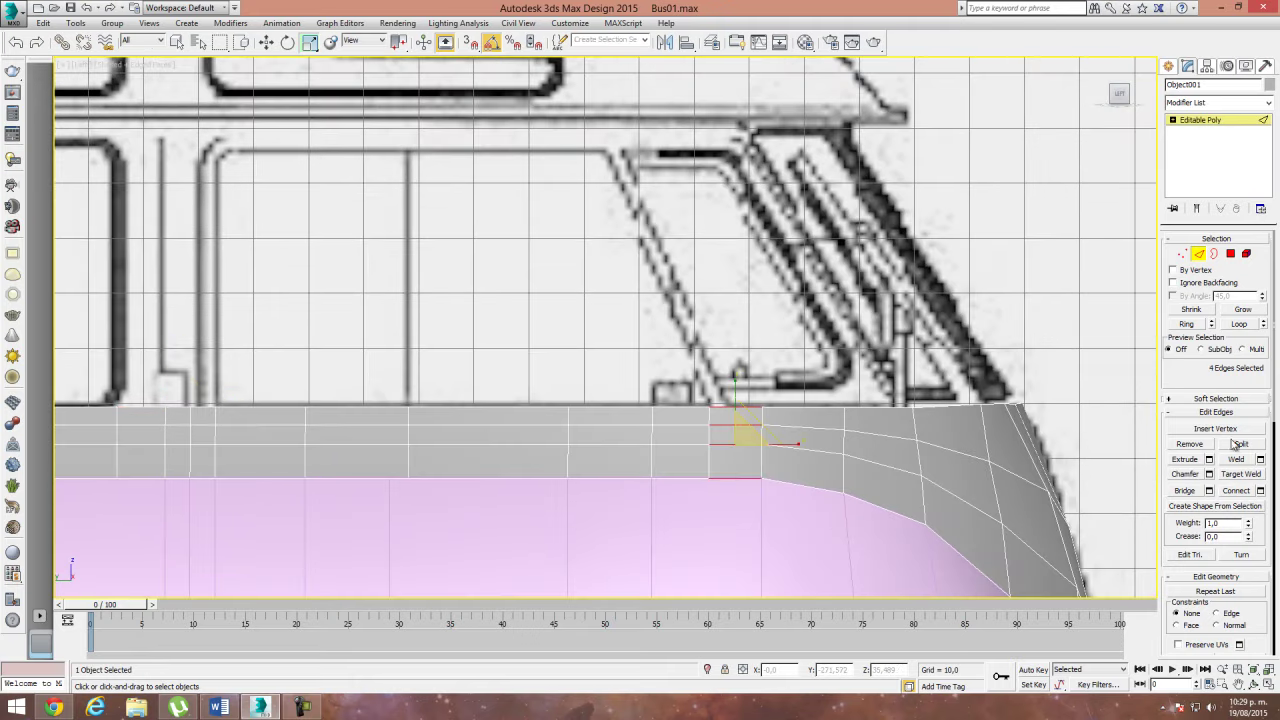
{"action": "left_click", "coordinate": [1261, 491]}
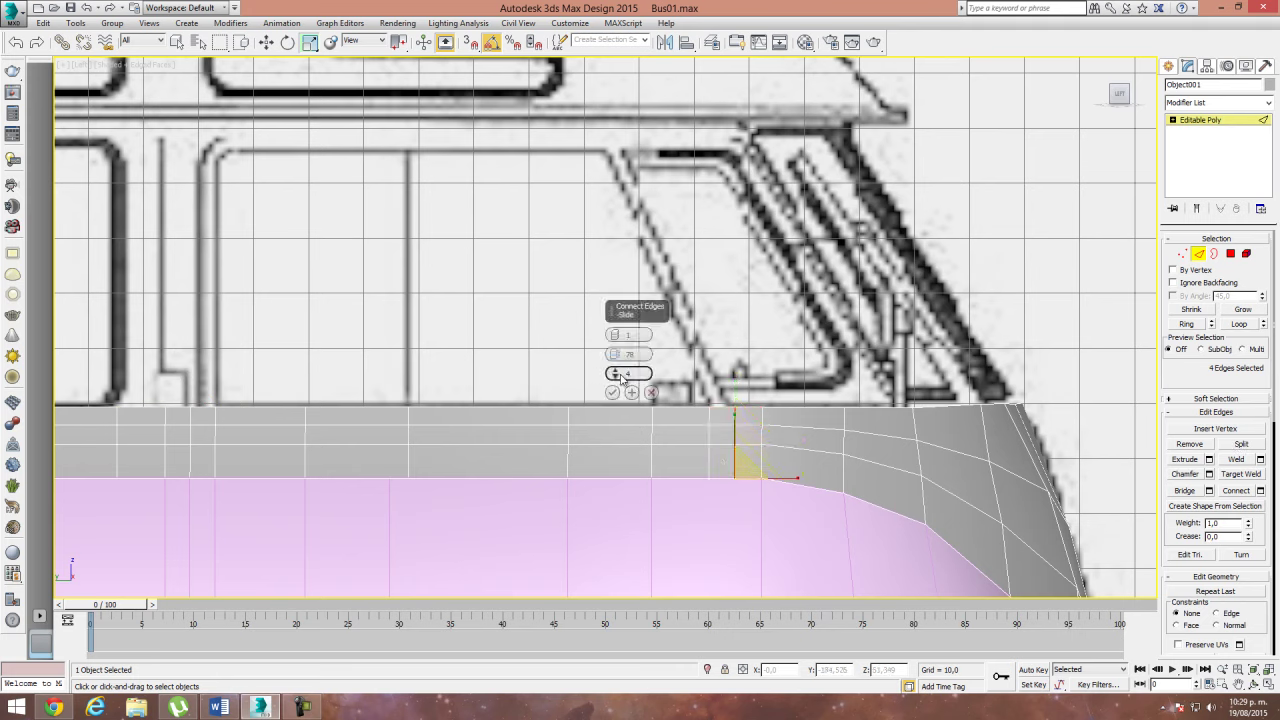
{"action": "left_click_drag", "start_coordinate": [614, 373], "coordinate": [610, 340]}
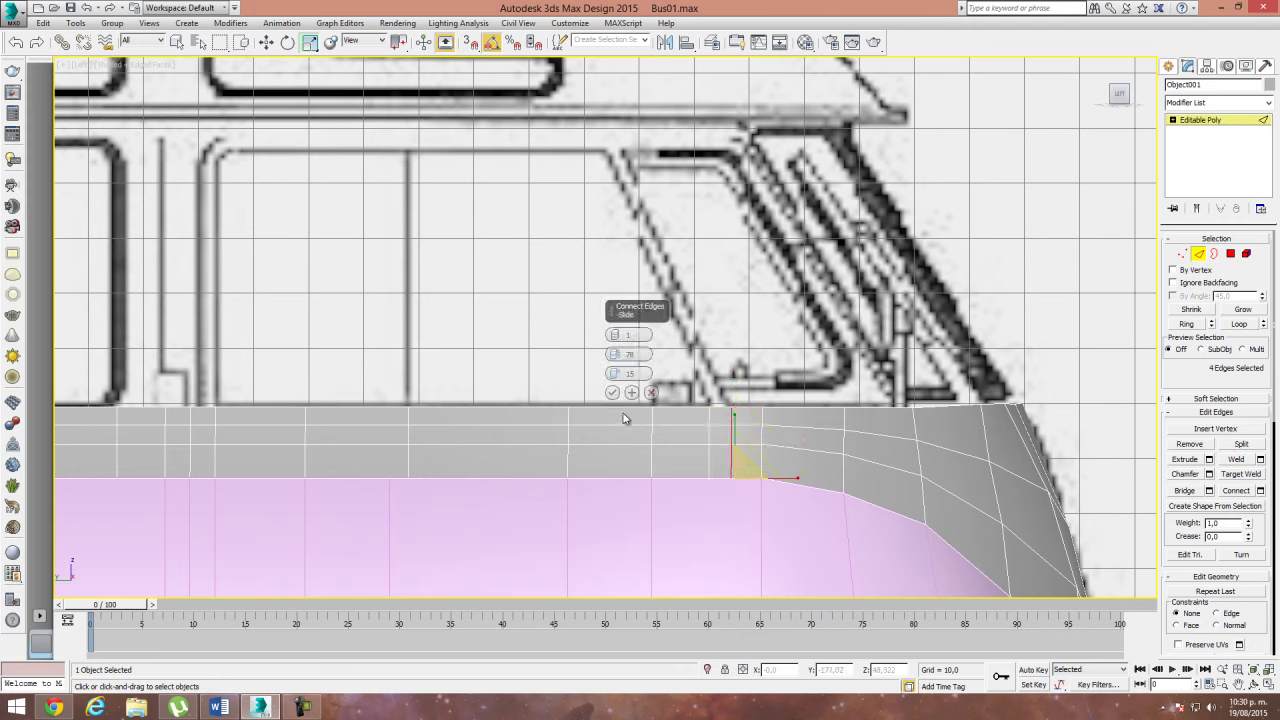
{"action": "left_click", "coordinate": [613, 393]}
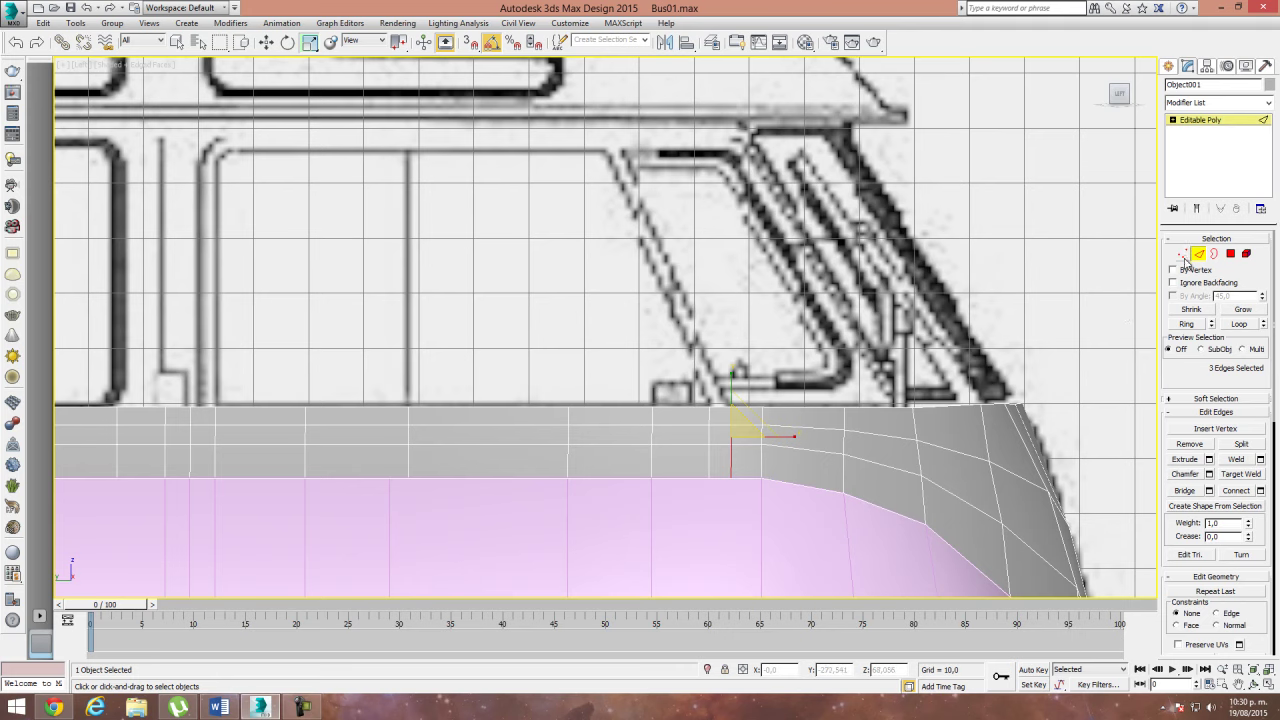
{"action": "left_click", "coordinate": [645, 42]}
{"action": "left_click", "coordinate": [600, 58]}
Step: Add the remaining window-bottom edges and move all 11 up in Y to the window tops
{"action": "middle_click_drag", "start_coordinate": [297, 387], "coordinate": [325, 401]}
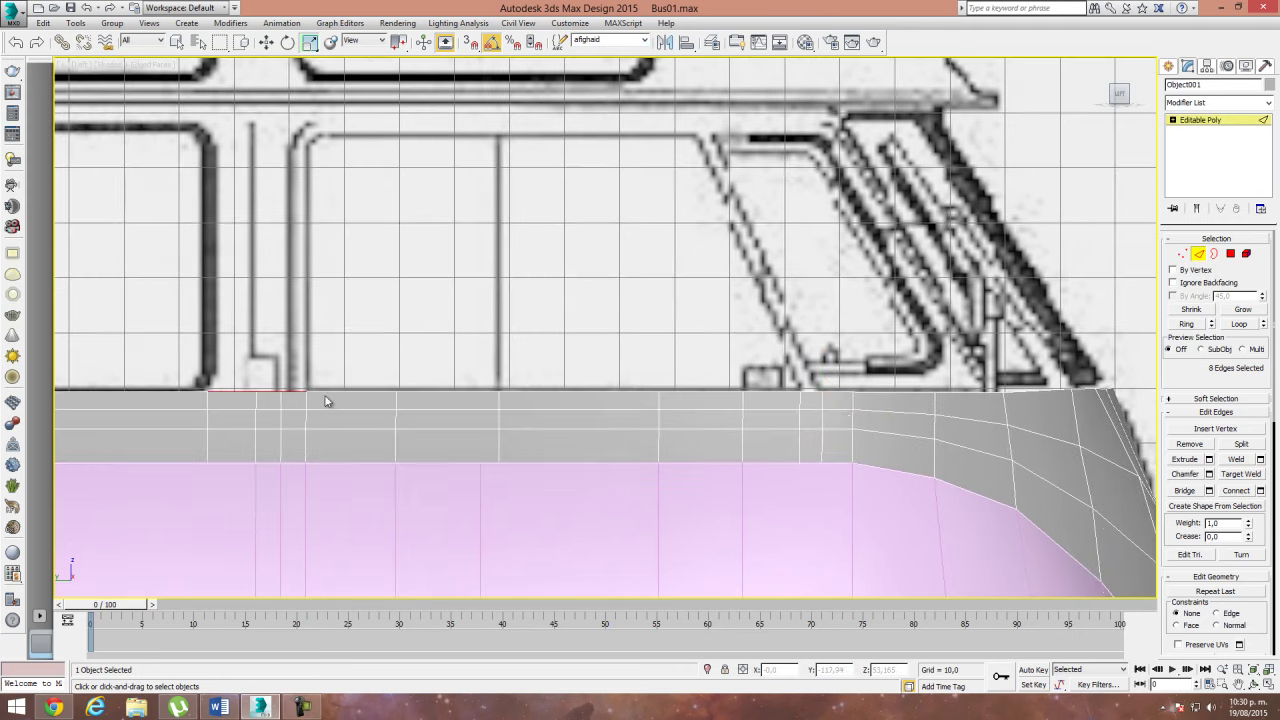
{"action": "left_click", "coordinate": [813, 393], "text": "ctrl"}
{"action": "mouse_move", "coordinate": [850, 433]}
{"action": "middle_mouse_down"}
{"action": "mouse_move", "coordinate": [580, 437]}
{"action": "mouse_move", "coordinate": [820, 420]}
{"action": "mouse_move", "coordinate": [466, 423]}
{"action": "mouse_move", "coordinate": [414, 449]}
{"action": "mouse_move", "coordinate": [645, 413]}
{"action": "mouse_move", "coordinate": [720, 449]}
{"action": "middle_mouse_up"}
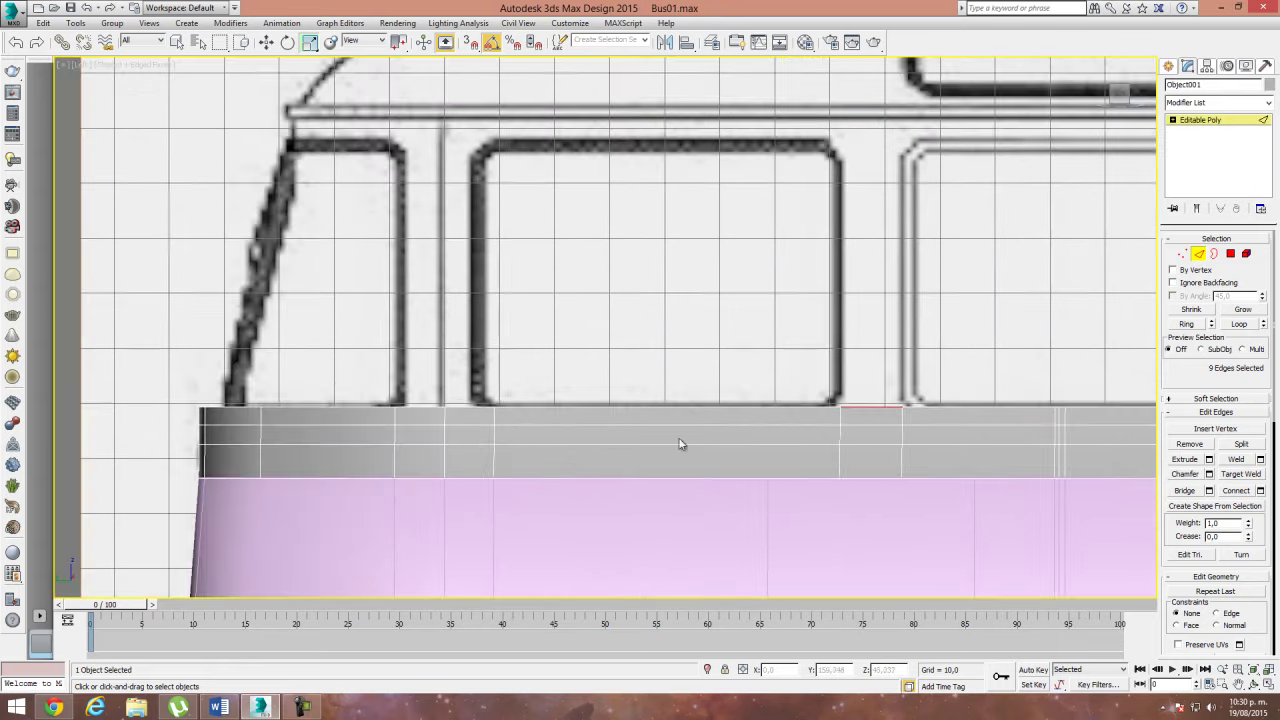
{"action": "left_click", "coordinate": [422, 405], "text": "ctrl"}
{"action": "left_click", "coordinate": [476, 405], "text": "ctrl"}
{"action": "scroll", "coordinate": [1110, 378], "scroll_direction": "down", "scroll_amount": 5}
{"action": "left_click", "coordinate": [266, 42]}
{"action": "scroll", "coordinate": [541, 362], "scroll_direction": "down", "scroll_amount": 2}
{"action": "scroll", "coordinate": [405, 392], "scroll_direction": "down", "scroll_amount": 2}
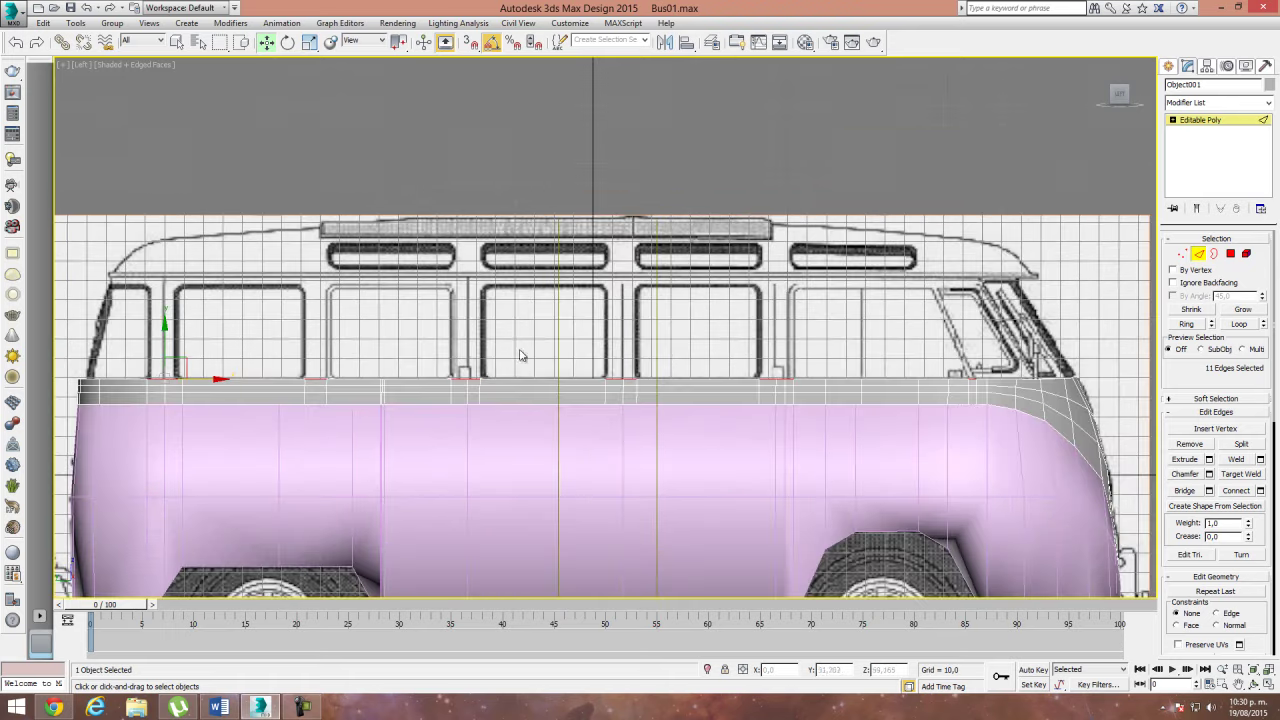
{"action": "left_click_drag", "start_coordinate": [176, 352], "coordinate": [182, 238]}
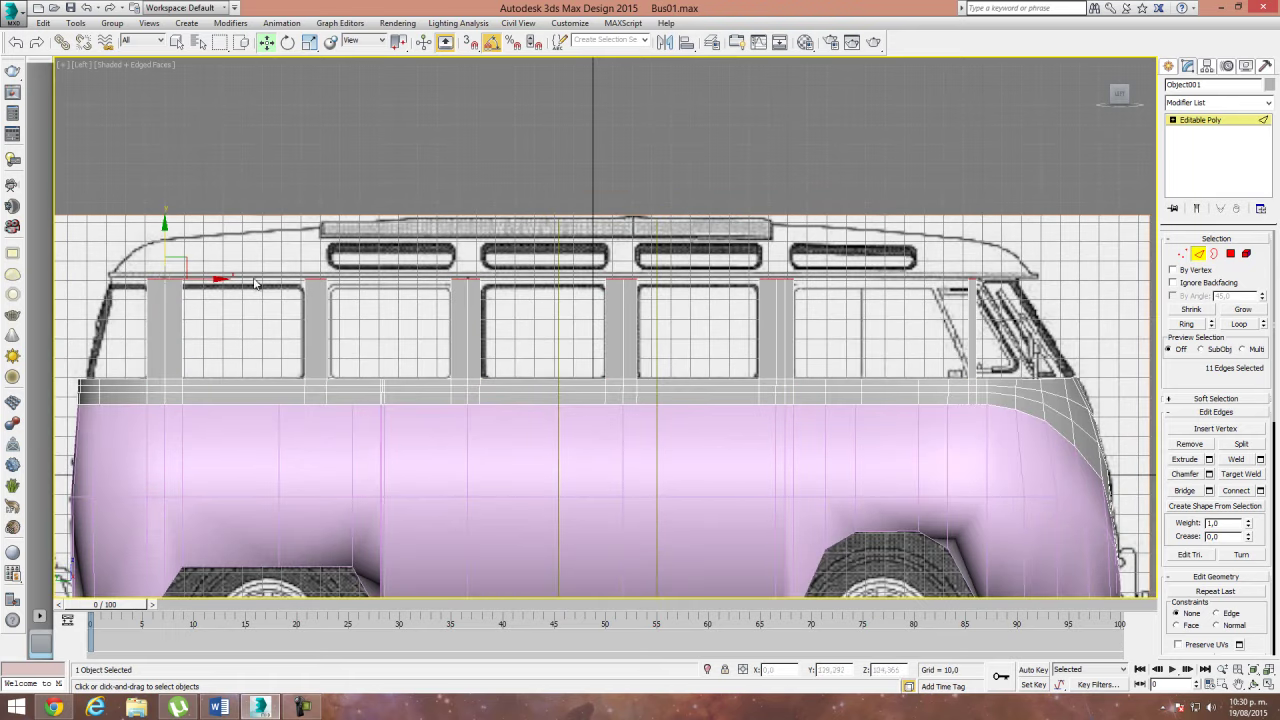
Step: In the Front view, move the front pillar top onto the windscreen's roof corner
{"action": "middle_click_drag", "start_coordinate": [492, 419], "coordinate": [394, 400]}
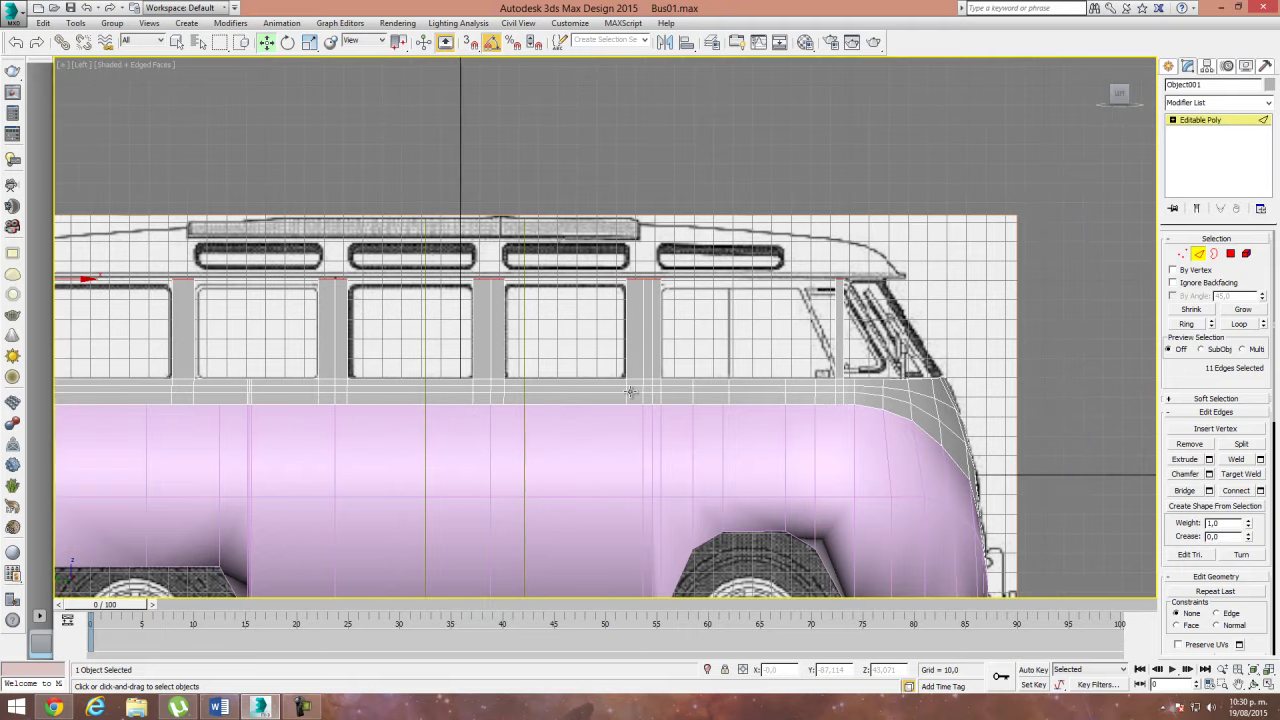
{"action": "key", "text": "f"}
{"action": "scroll", "coordinate": [480, 254], "scroll_direction": "up", "scroll_amount": 1}
{"action": "scroll", "coordinate": [480, 254], "scroll_direction": "up", "scroll_amount": 4}
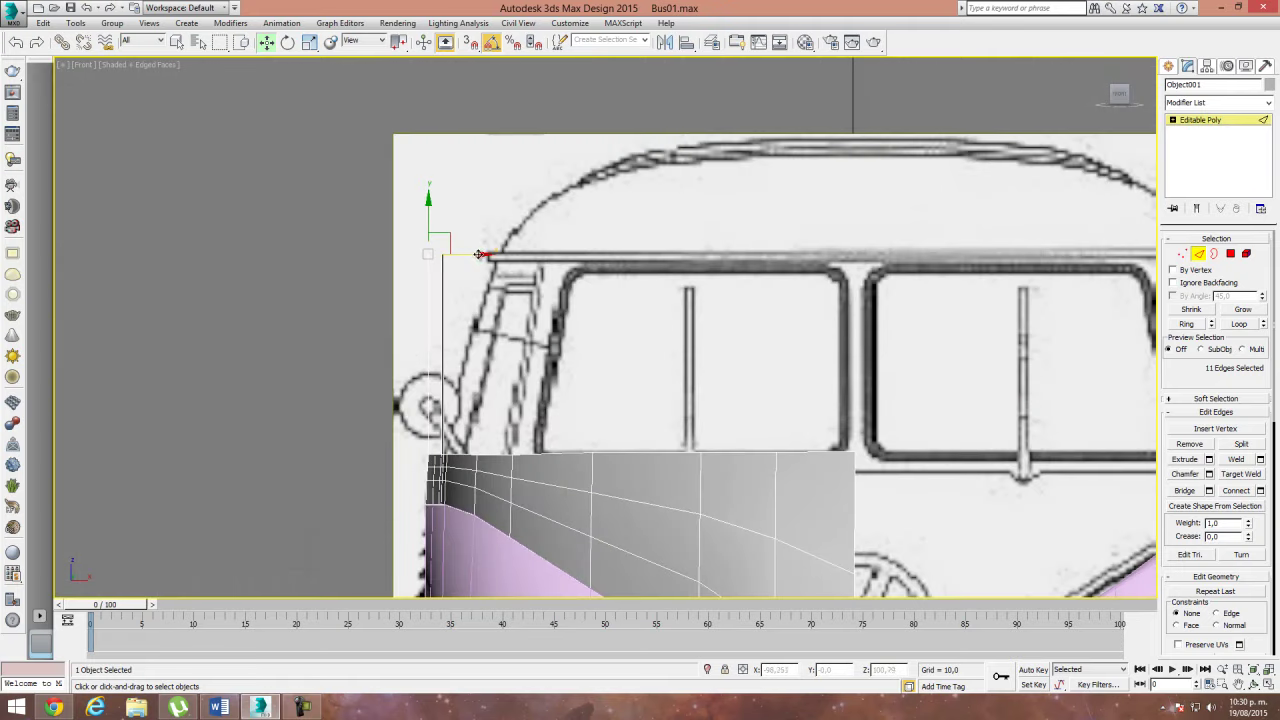
{"action": "left_click_drag", "start_coordinate": [469, 256], "coordinate": [490, 256]}
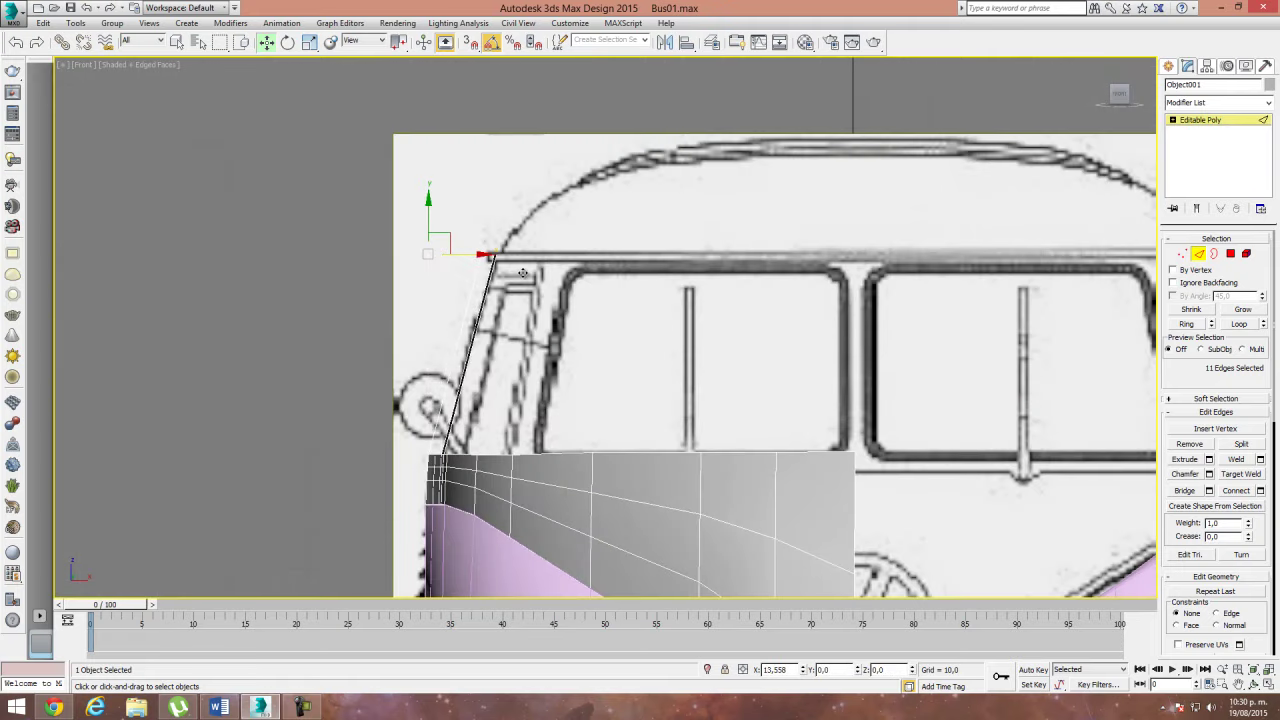
{"action": "scroll", "coordinate": [491, 350], "scroll_direction": "down", "scroll_amount": 2}
{"action": "scroll", "coordinate": [496, 305], "scroll_direction": "down", "scroll_amount": 2}
{"action": "middle_click_drag", "start_coordinate": [428, 259], "coordinate": [505, 268]}
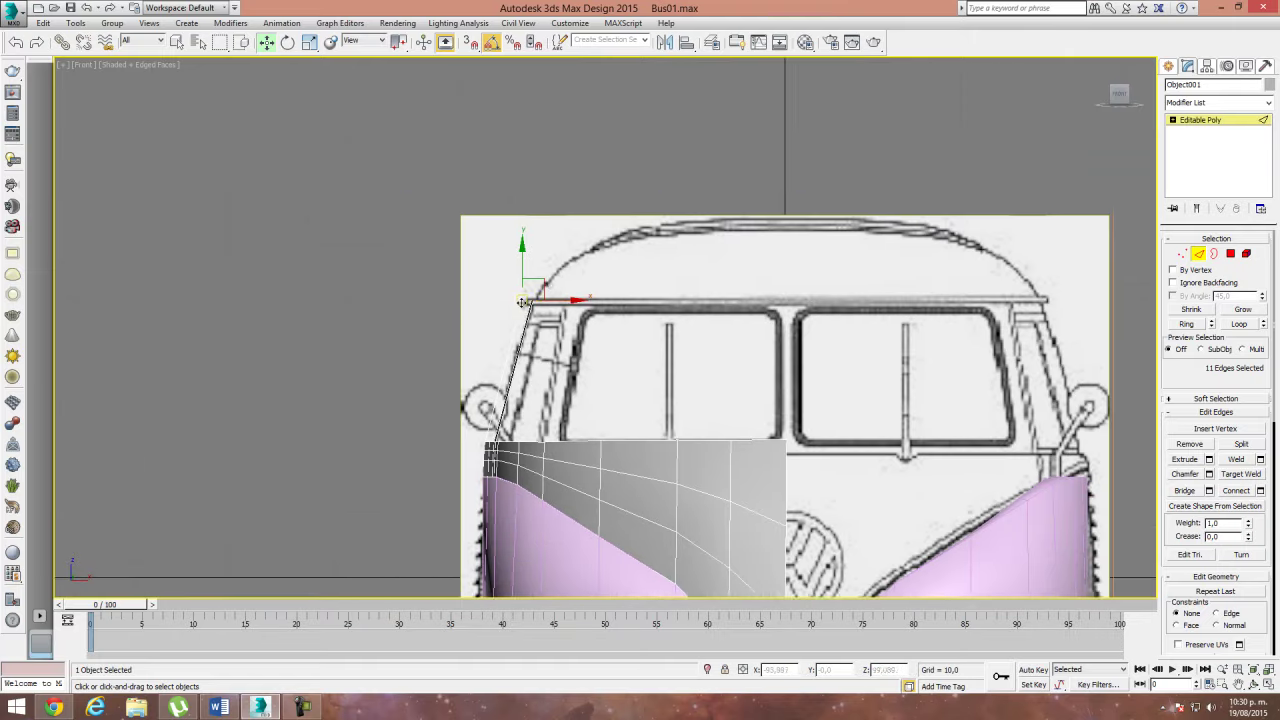
{"action": "scroll", "coordinate": [533, 260], "scroll_direction": "up", "scroll_amount": 4}
{"action": "left_click_drag", "start_coordinate": [524, 247], "coordinate": [524, 254]}
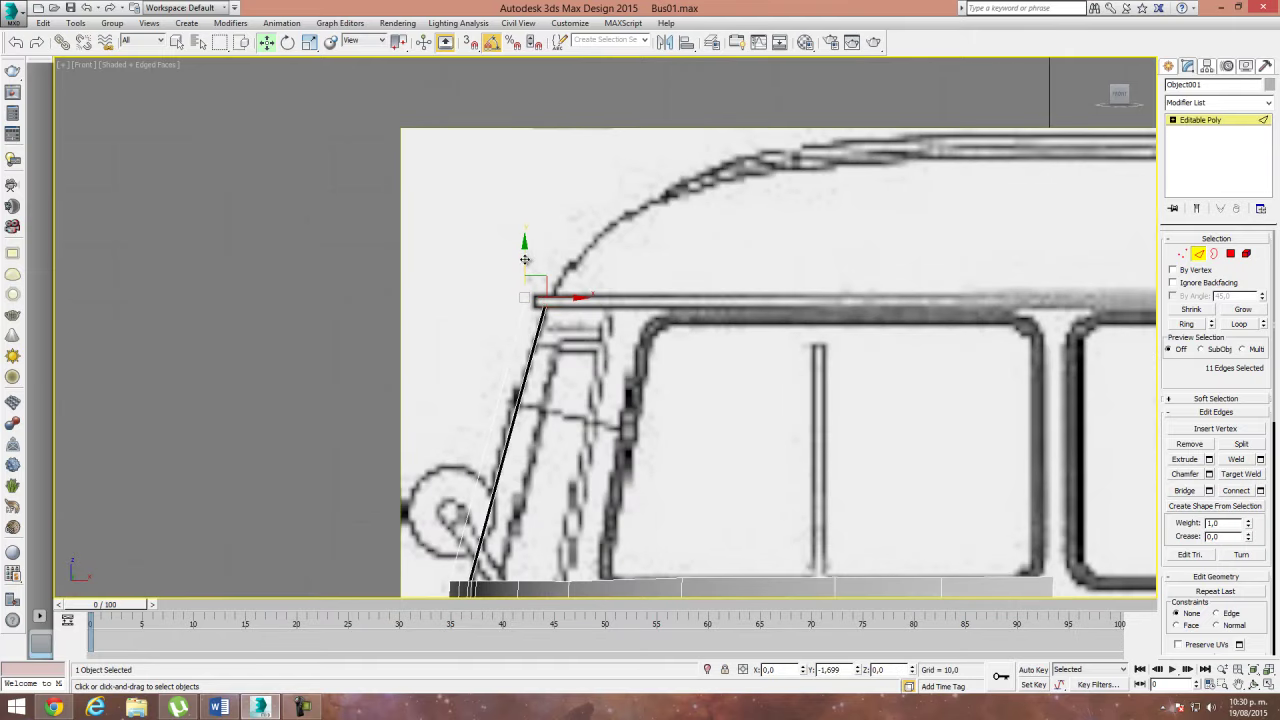
Step: Review the front end and windscreen in the side and front views
{"action": "key", "text": "l"}
{"action": "scroll", "coordinate": [603, 377], "scroll_direction": "up", "scroll_amount": 1}
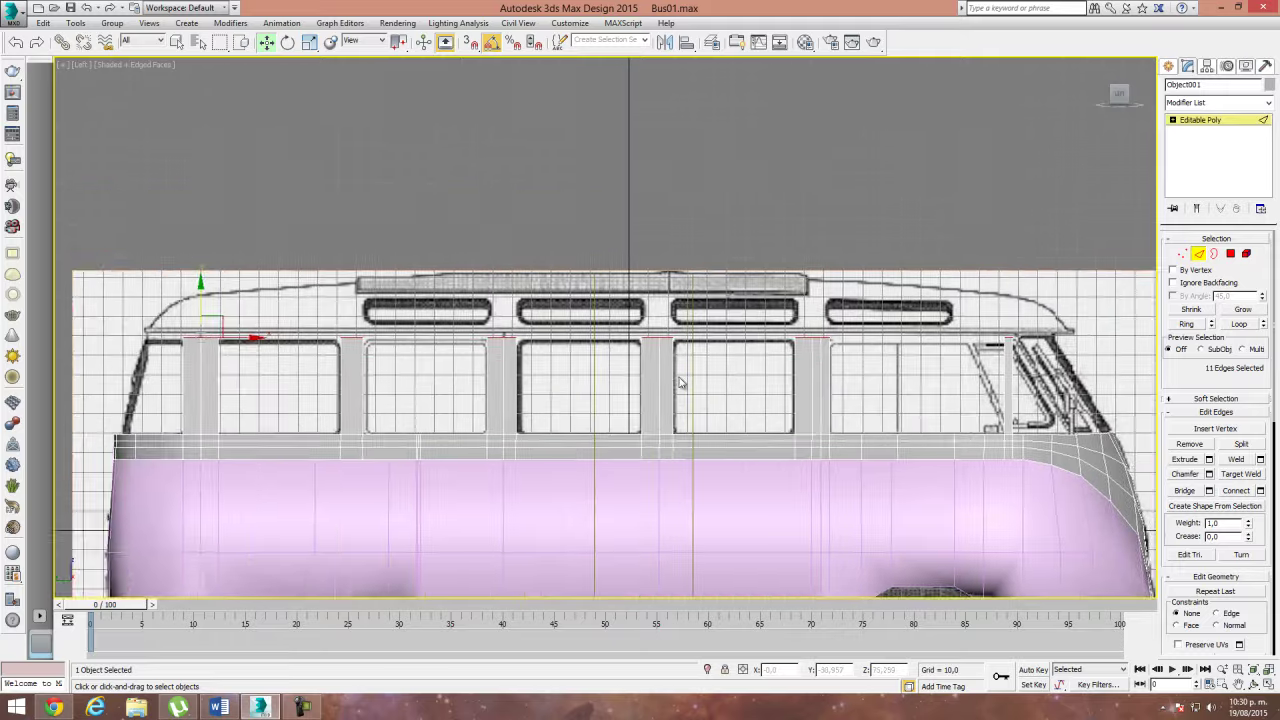
{"action": "scroll", "coordinate": [700, 315], "scroll_direction": "up", "scroll_amount": 4}
{"action": "middle_click_drag", "start_coordinate": [449, 340], "coordinate": [280, 315]}
{"action": "scroll", "coordinate": [440, 380], "scroll_direction": "down", "scroll_amount": 3}
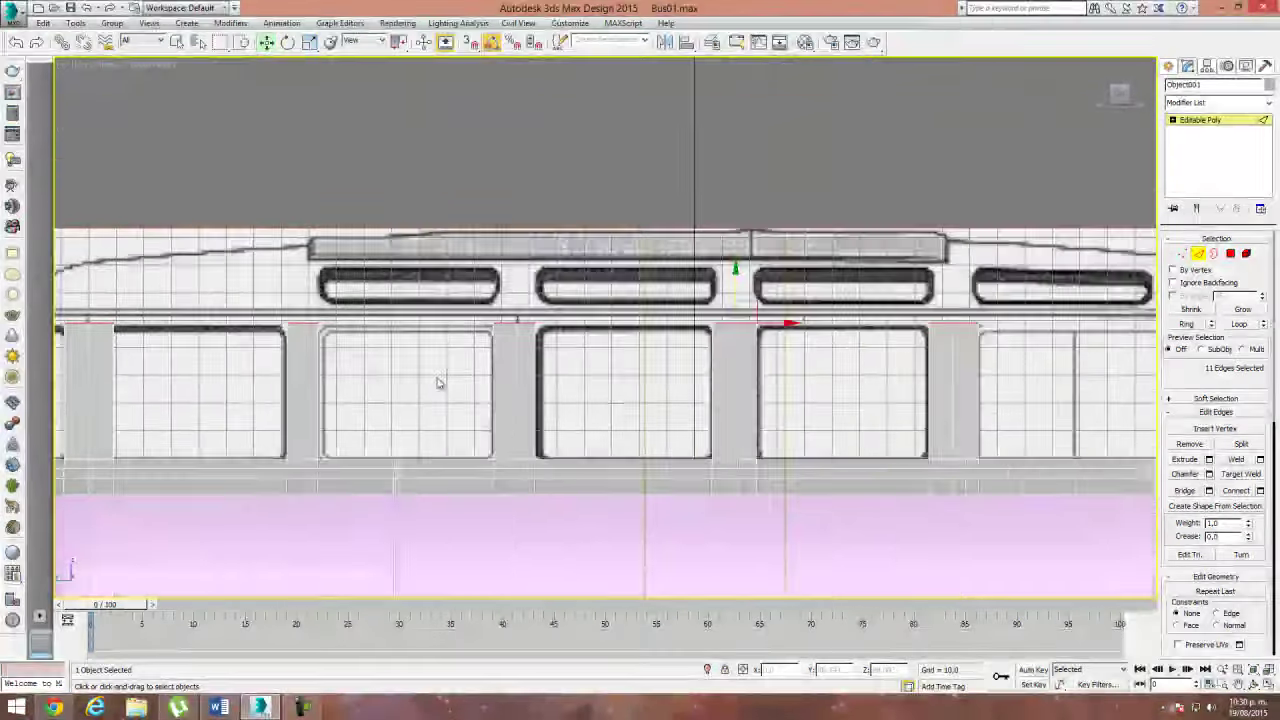
{"action": "middle_click_drag", "start_coordinate": [440, 380], "coordinate": [426, 306]}
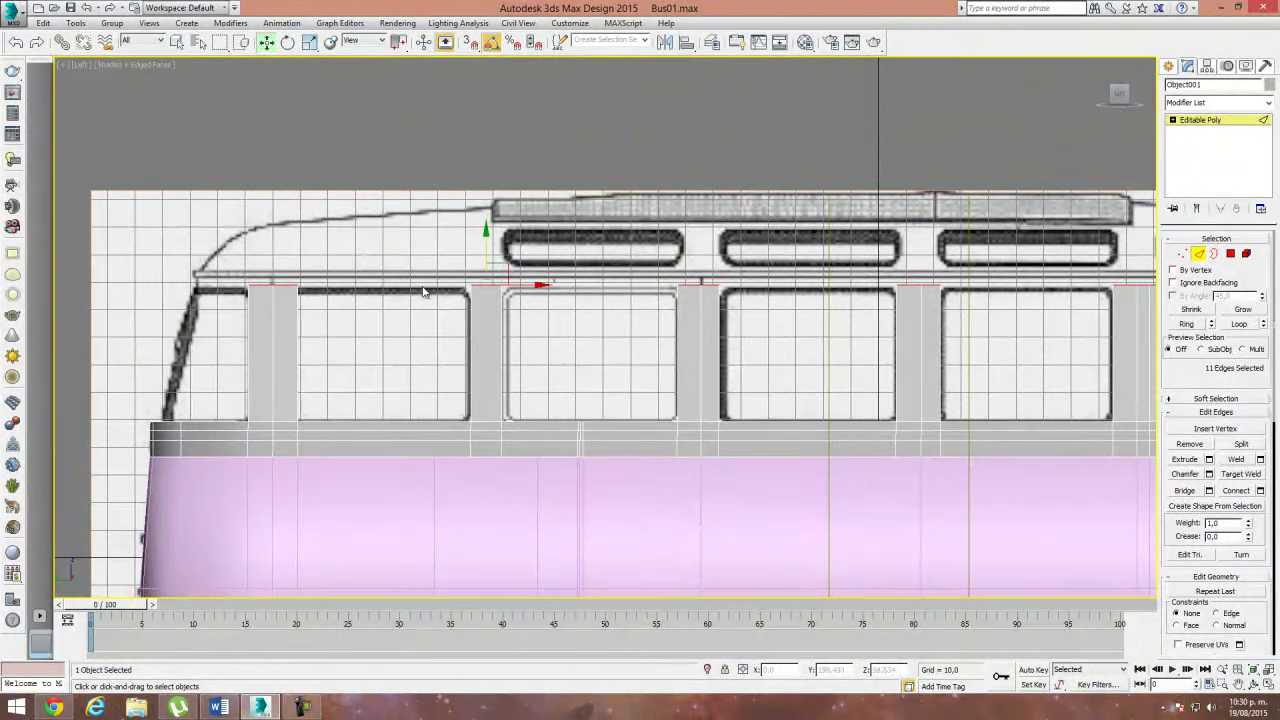
{"action": "mouse_move", "coordinate": [716, 298]}
{"action": "middle_mouse_down"}
{"action": "mouse_move", "coordinate": [669, 320]}
{"action": "mouse_move", "coordinate": [600, 326]}
{"action": "middle_mouse_up"}
{"action": "middle_click_drag", "start_coordinate": [717, 326], "coordinate": [675, 350]}
{"action": "key", "text": "f"}
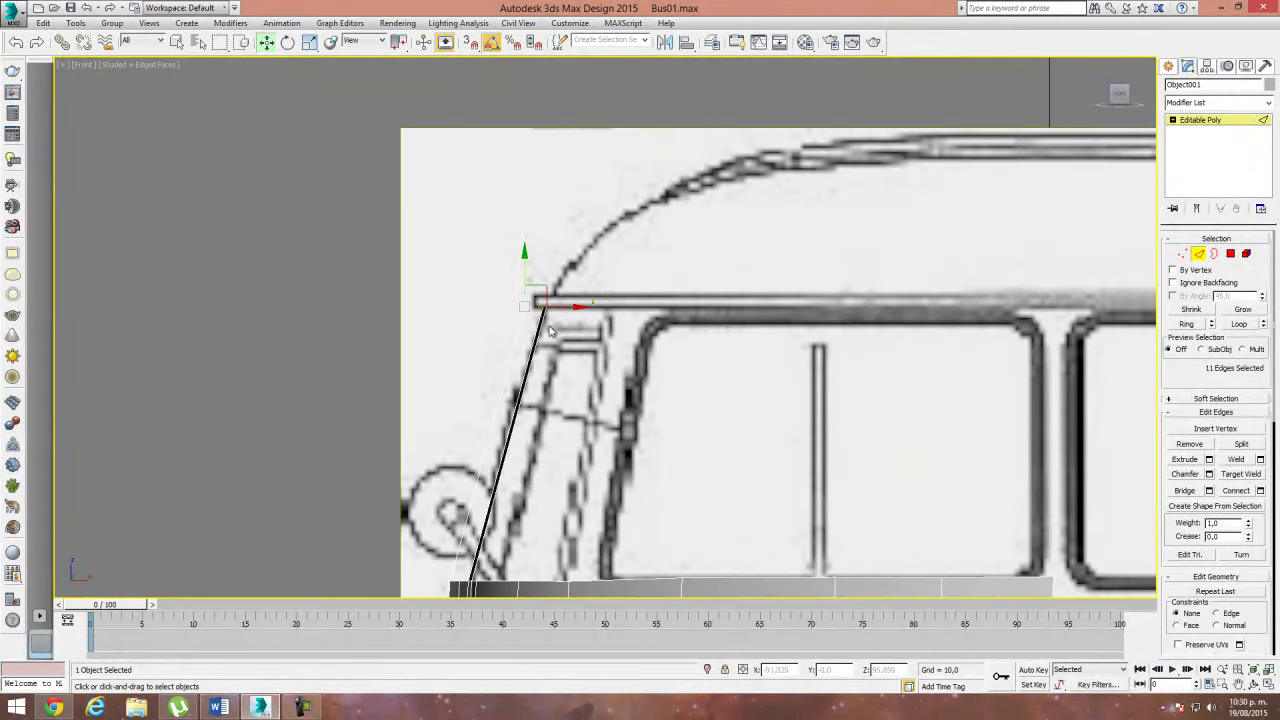
{"action": "scroll", "coordinate": [548, 230], "scroll_direction": "down", "scroll_amount": 5}
Step: Leave edge editing, select the front blueprint image plane and raise it slightly
{"action": "scroll", "coordinate": [585, 325], "scroll_direction": "up", "scroll_amount": 3}
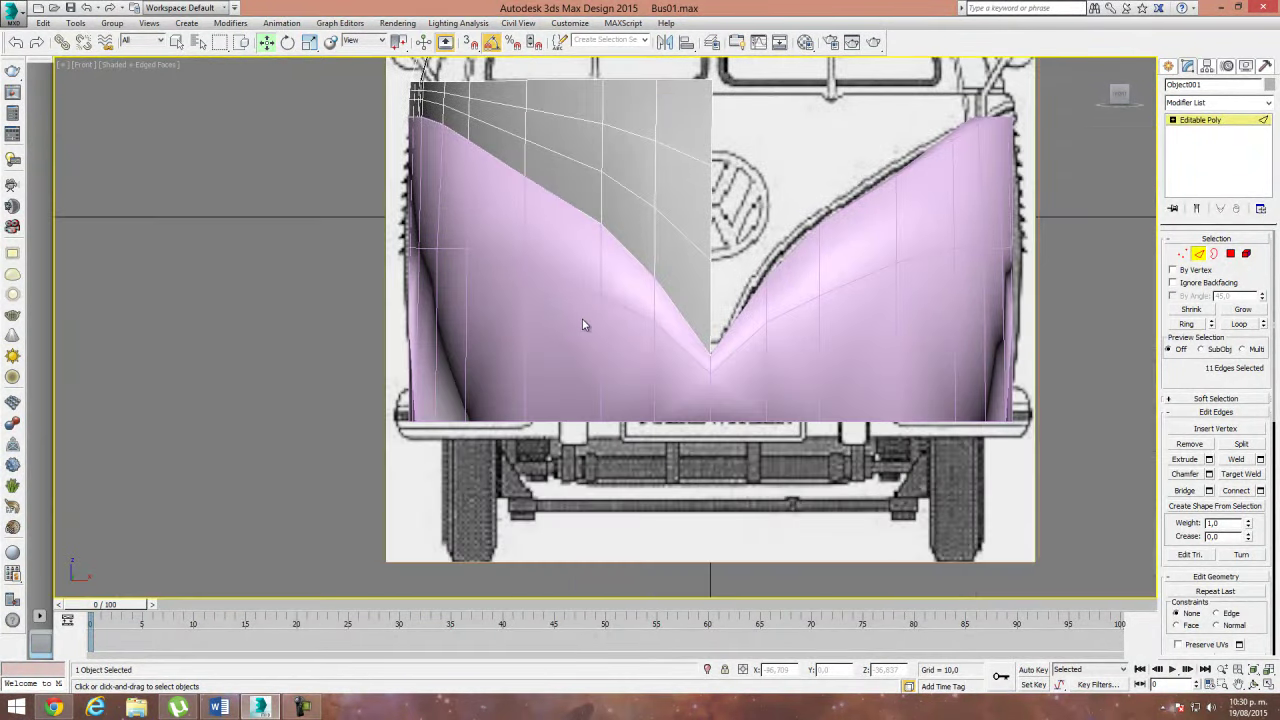
{"action": "key", "text": "p"}
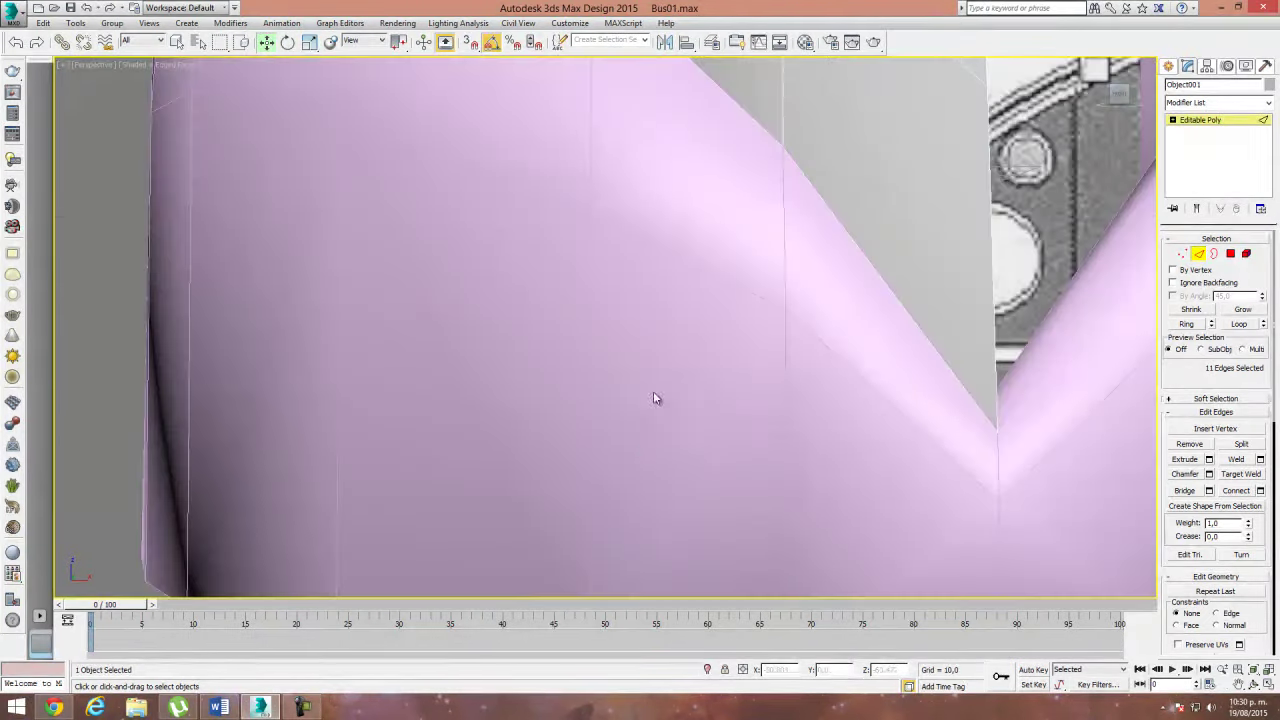
{"action": "scroll", "coordinate": [653, 391], "scroll_direction": "down", "scroll_amount": 2}
{"action": "scroll", "coordinate": [597, 346], "scroll_direction": "down", "scroll_amount": 4}
{"action": "middle_click_drag", "start_coordinate": [637, 463], "coordinate": [708, 482], "text": "alt"}
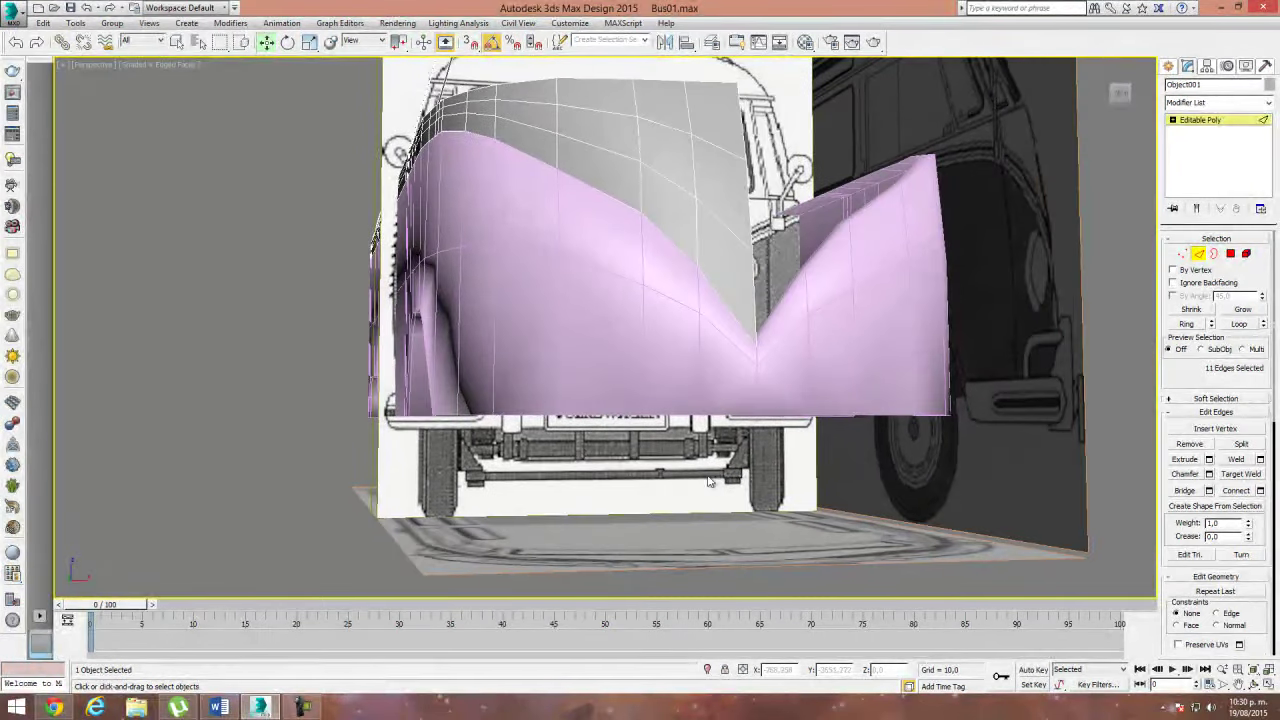
{"action": "left_click", "coordinate": [1200, 254]}
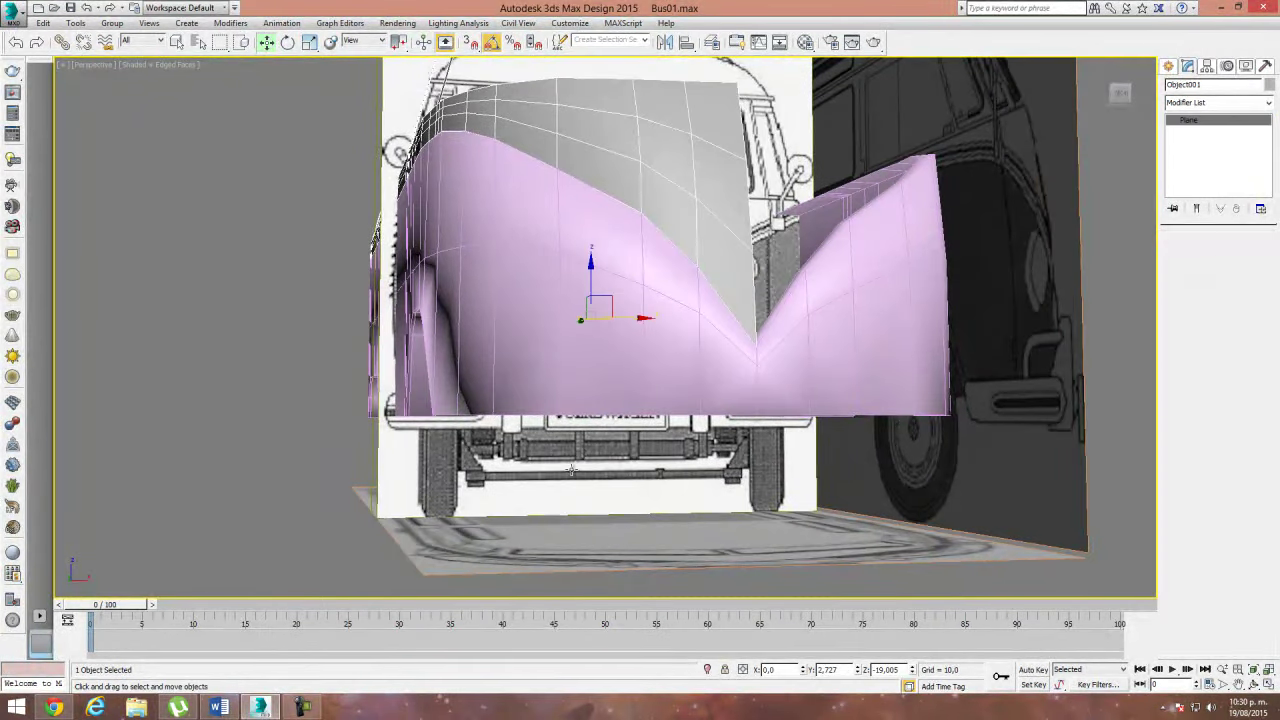
{"action": "left_click", "coordinate": [584, 300]}
{"action": "left_click_drag", "start_coordinate": [605, 215], "coordinate": [606, 213]}
{"action": "middle_click_drag", "start_coordinate": [605, 215], "coordinate": [540, 303], "text": "alt"}
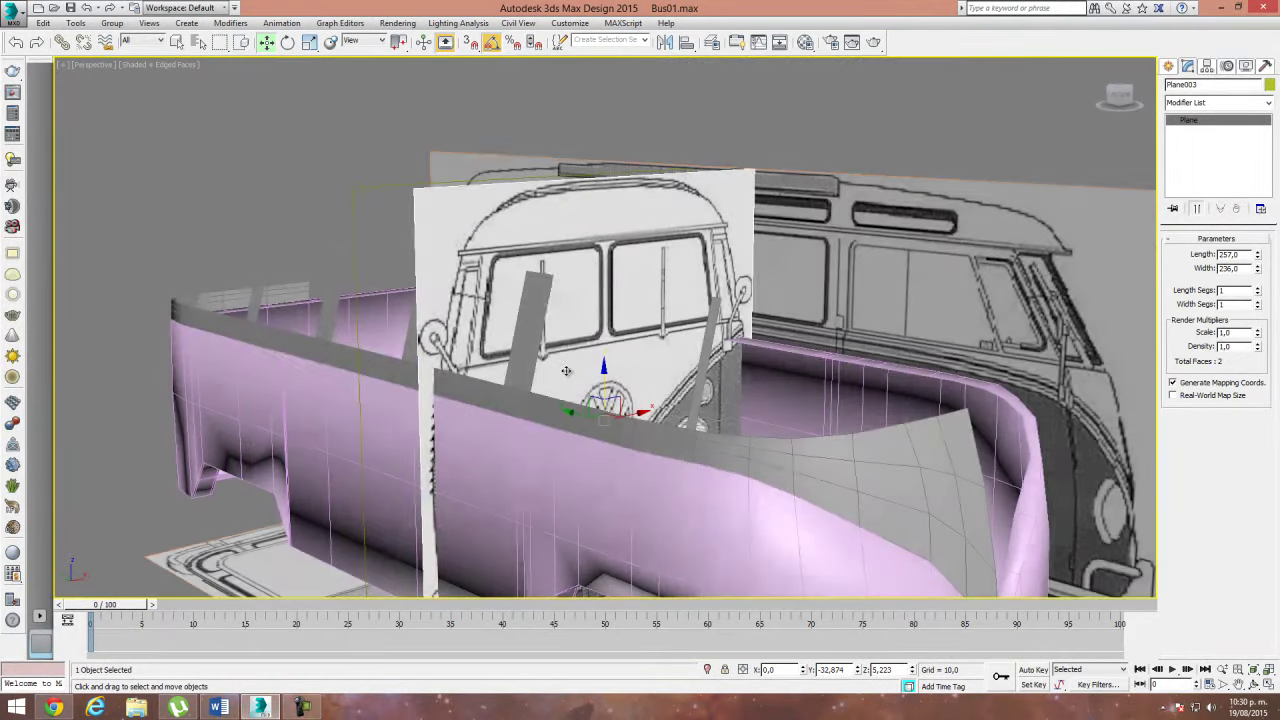
Step: Reselect the body in Edge mode and raise the pillar top edges to the roof line
{"action": "left_click", "coordinate": [564, 324]}
{"action": "key", "text": "2"}
{"action": "middle_click_drag", "start_coordinate": [564, 324], "coordinate": [640, 415], "text": "alt"}
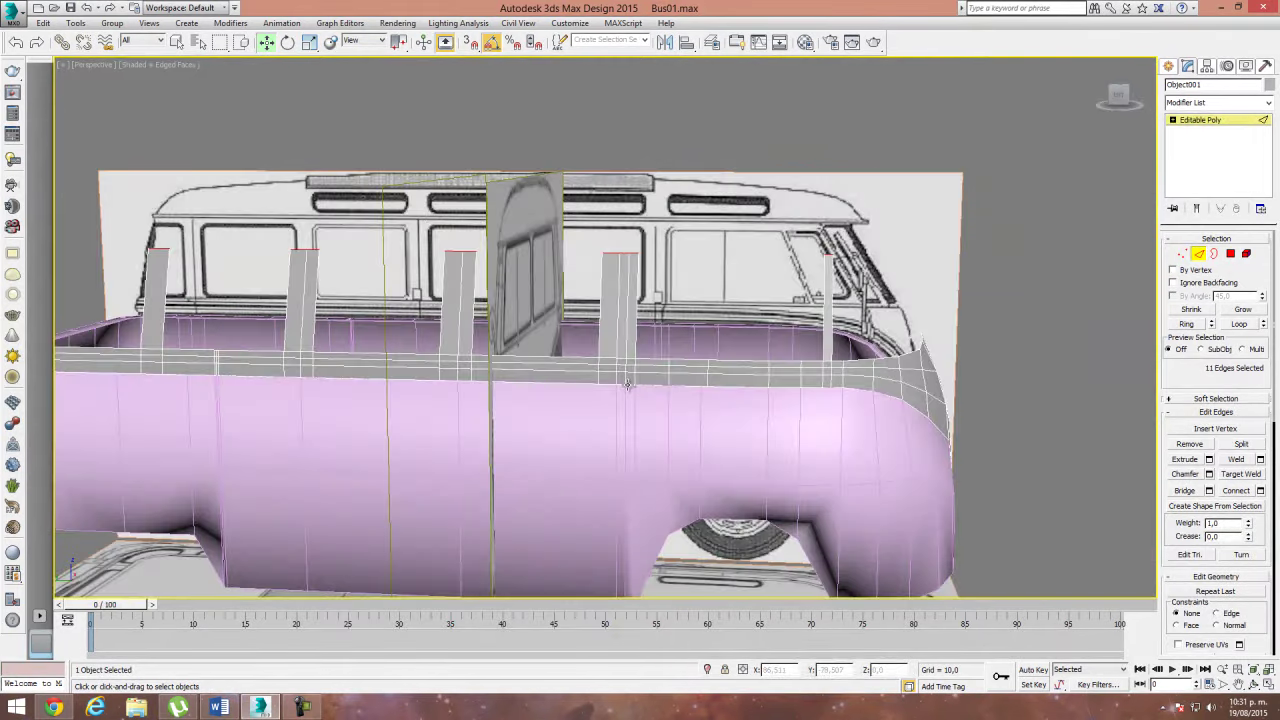
{"action": "key", "text": "l"}
{"action": "mouse_move", "coordinate": [218, 289]}
{"action": "middle_mouse_down"}
{"action": "mouse_move", "coordinate": [423, 318]}
{"action": "mouse_move", "coordinate": [535, 365]}
{"action": "middle_mouse_up"}
{"action": "left_click_drag", "start_coordinate": [528, 274], "coordinate": [528, 262]}
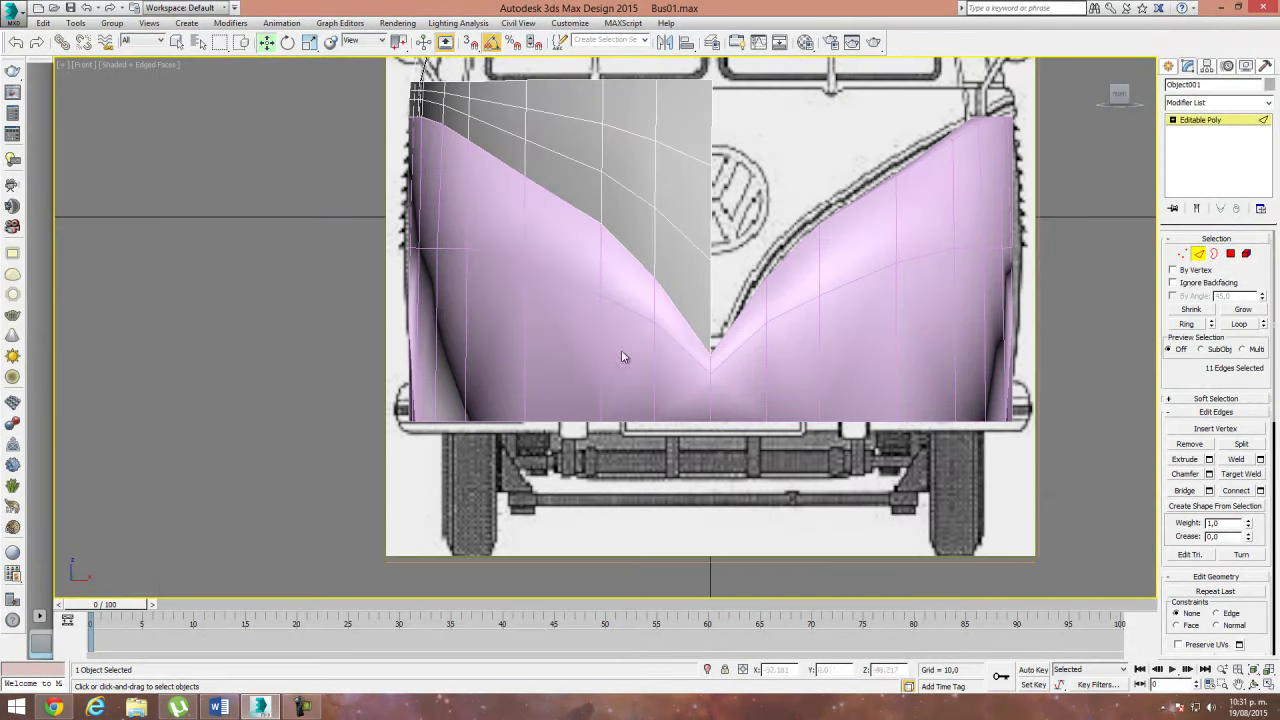
{"action": "key", "text": "f"}
{"action": "mouse_move", "coordinate": [523, 249]}
{"action": "middle_mouse_down"}
{"action": "mouse_move", "coordinate": [473, 246]}
{"action": "mouse_move", "coordinate": [449, 300]}
{"action": "middle_mouse_up"}
{"action": "scroll", "coordinate": [449, 300], "scroll_direction": "up", "scroll_amount": 4}
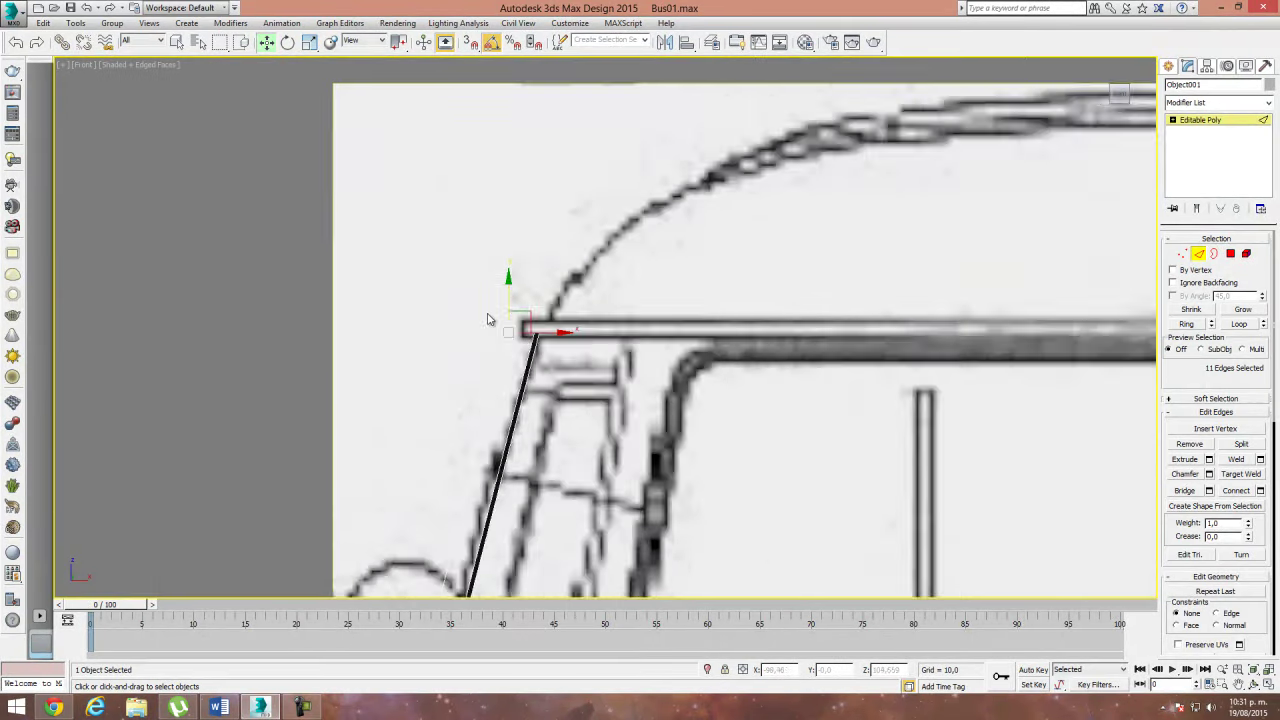
{"action": "scroll", "coordinate": [506, 290], "scroll_direction": "up", "scroll_amount": 2}
{"action": "middle_click_drag", "start_coordinate": [520, 230], "coordinate": [509, 307]}
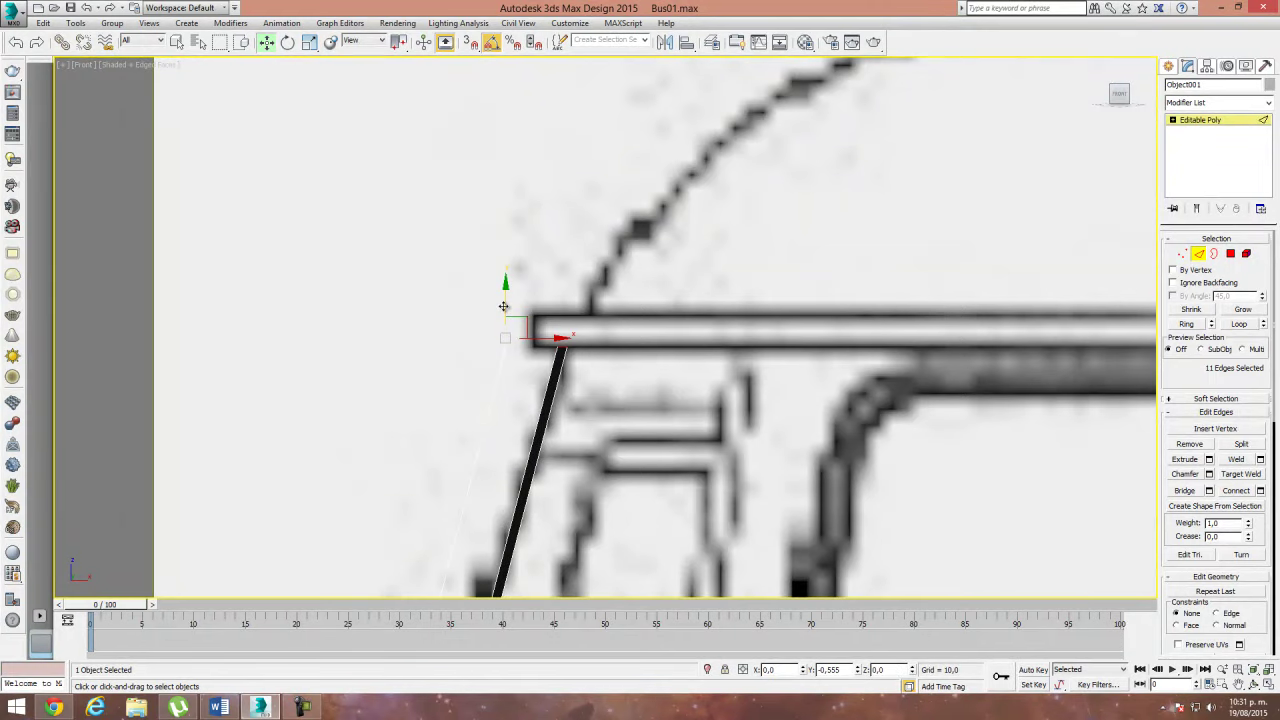
{"action": "scroll", "coordinate": [504, 297], "scroll_direction": "down", "scroll_amount": 2}
{"action": "scroll", "coordinate": [504, 297], "scroll_direction": "down", "scroll_amount": 4}
{"action": "scroll", "coordinate": [560, 390], "scroll_direction": "down", "scroll_amount": 2}
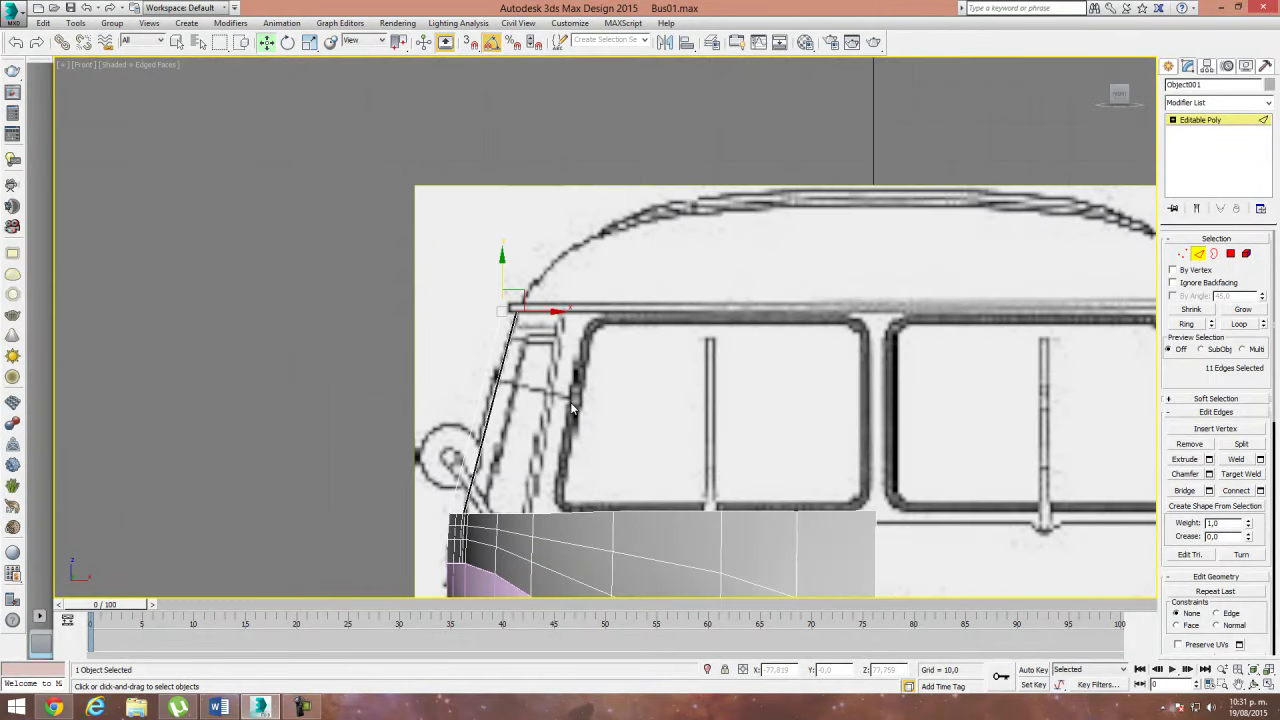
{"action": "key", "text": "p"}
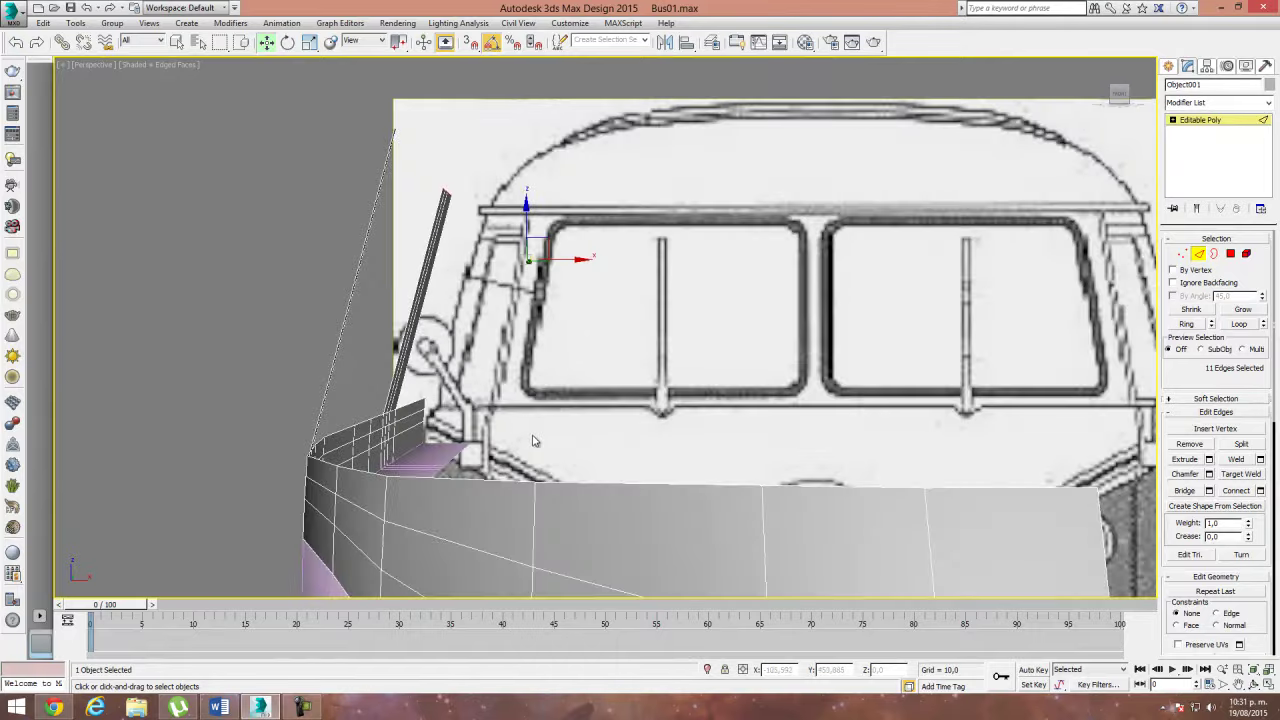
{"action": "scroll", "coordinate": [545, 443], "scroll_direction": "down", "scroll_amount": 3}
{"action": "mouse_move", "coordinate": [545, 443]}
{"action": "middle_mouse_down", "text": "alt"}
{"action": "mouse_move", "coordinate": [608, 451]}
{"action": "mouse_move", "coordinate": [566, 430]}
{"action": "middle_mouse_up", "text": "alt"}
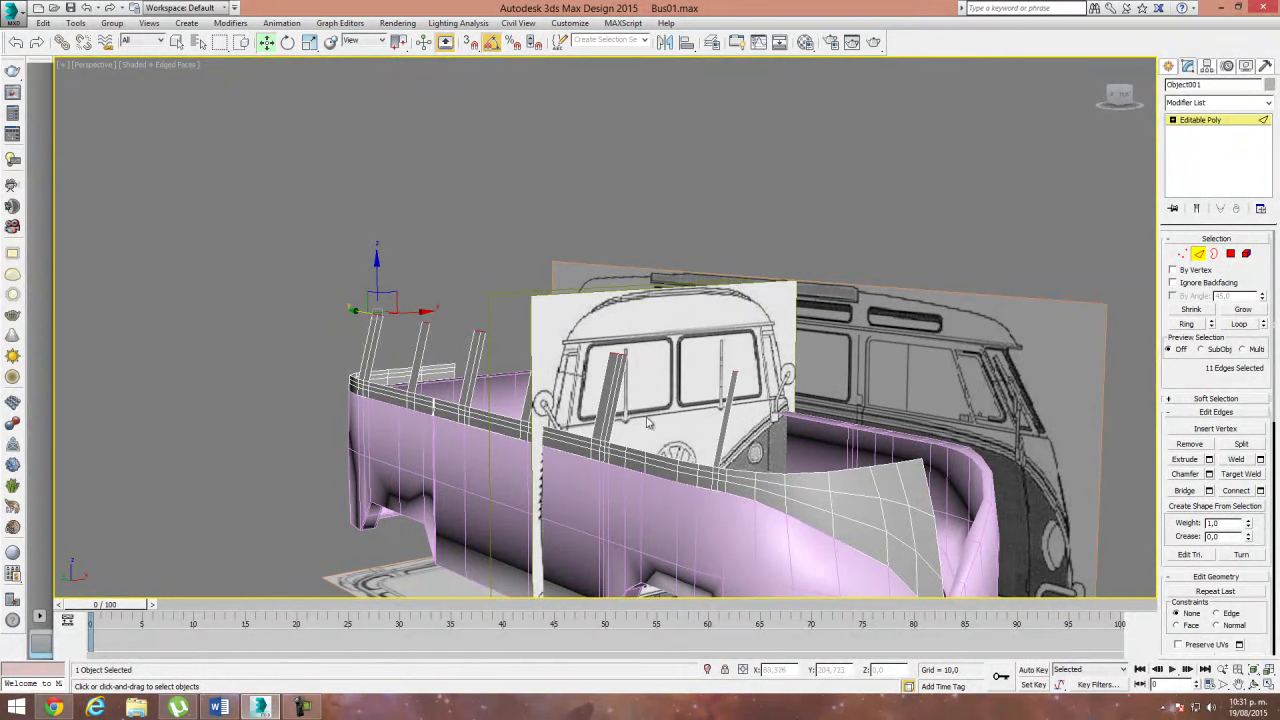
{"action": "middle_click_drag", "start_coordinate": [985, 360], "coordinate": [843, 463], "text": "alt"}
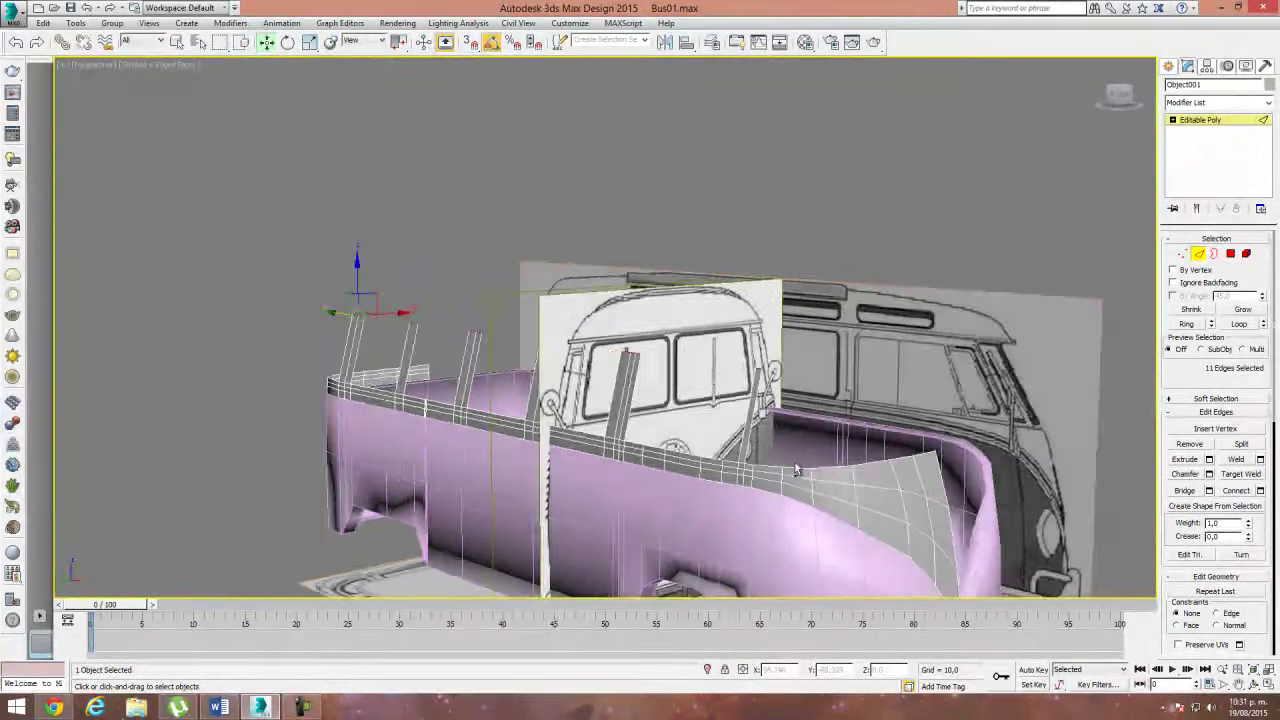
{"action": "key", "text": "l"}
{"action": "scroll", "coordinate": [571, 242], "scroll_direction": "up", "scroll_amount": 4}
{"action": "key", "text": "1"}
Step: Slant the front window pillar, then Shift-extrude the body's top edge up to the roof line
{"action": "mouse_move", "coordinate": [553, 228]}
{"action": "left_mouse_down"}
{"action": "mouse_move", "coordinate": [620, 270]}
{"action": "mouse_move", "coordinate": [558, 412]}
{"action": "left_mouse_up"}
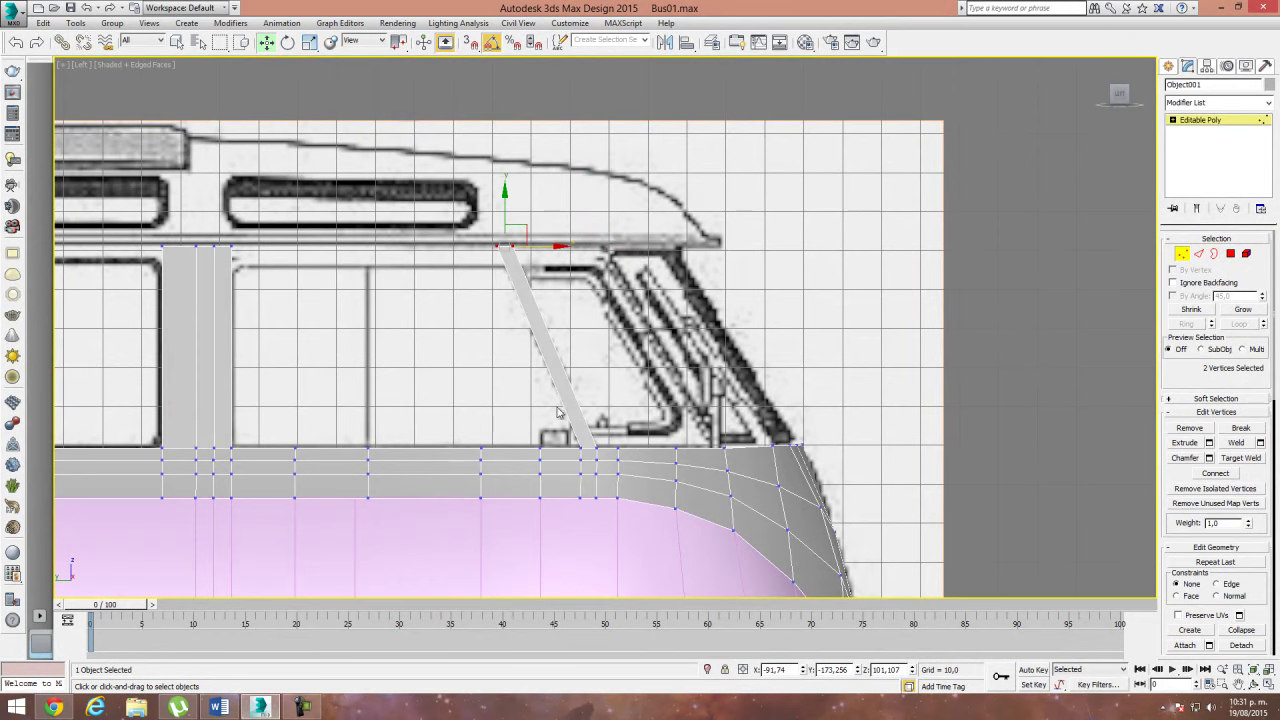
{"action": "middle_click_drag", "start_coordinate": [640, 347], "coordinate": [569, 351]}
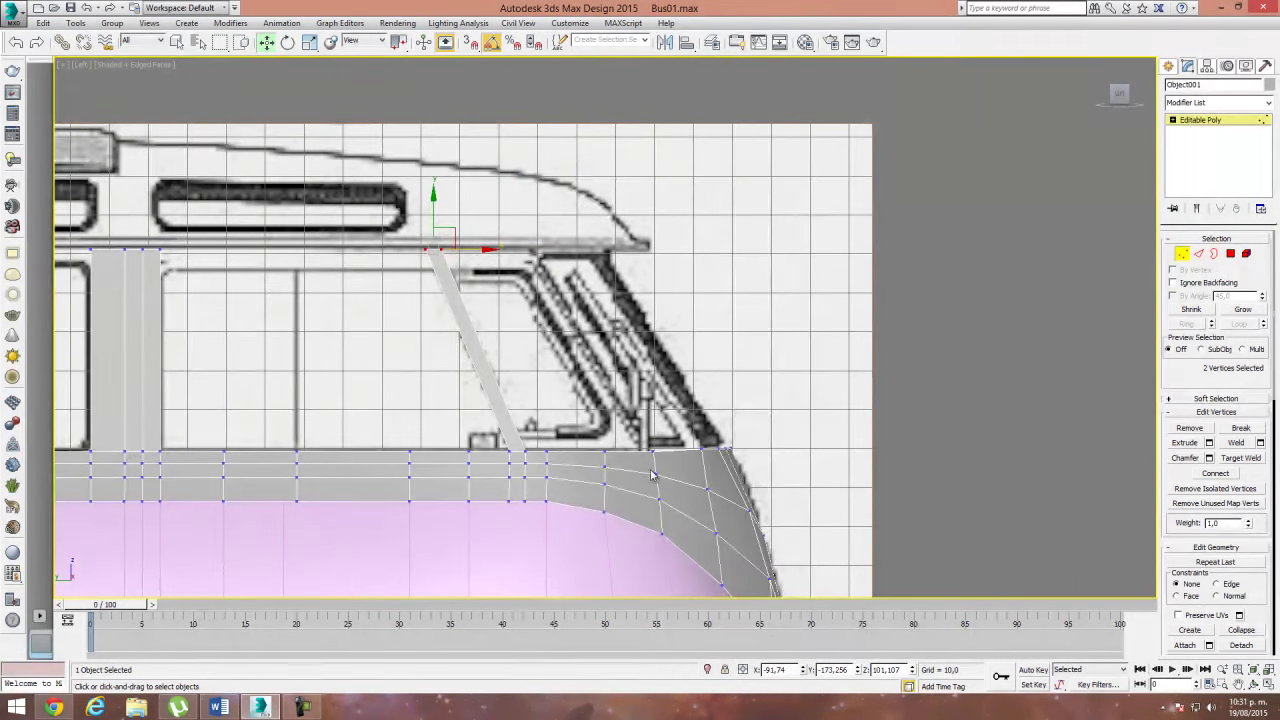
{"action": "left_click", "coordinate": [1201, 256]}
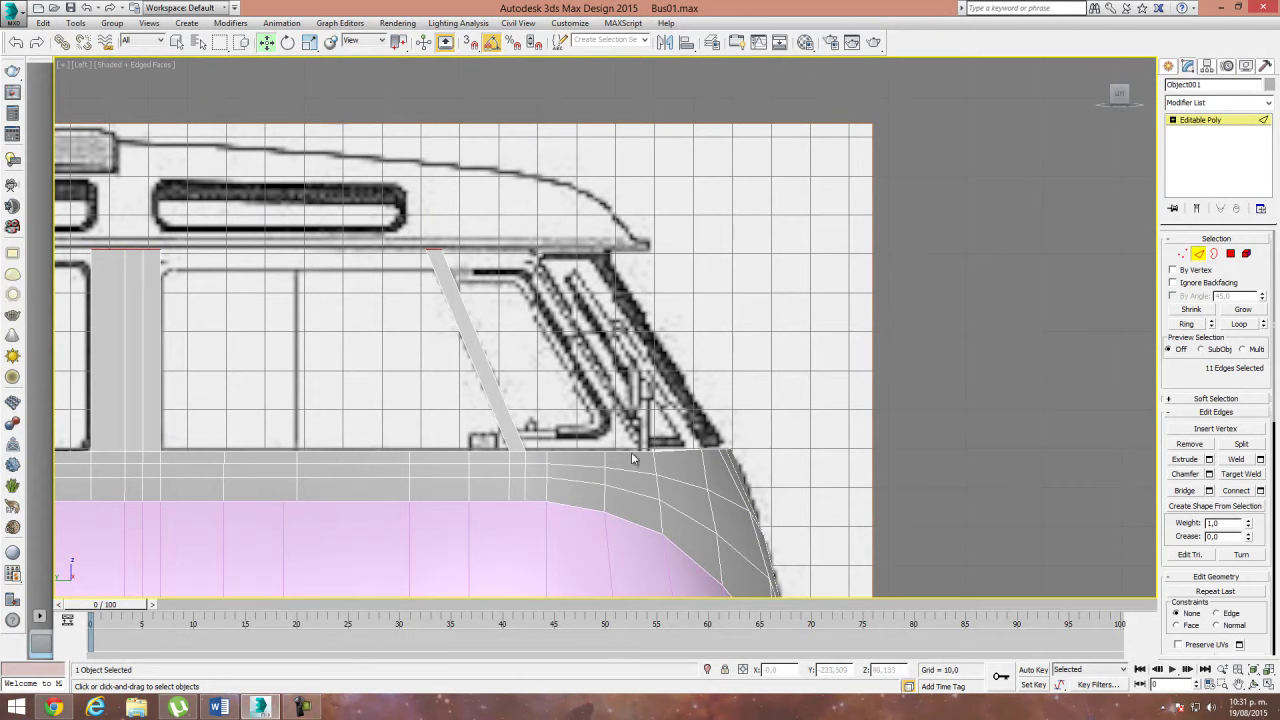
{"action": "left_click", "coordinate": [628, 449]}
{"action": "left_click_drag", "start_coordinate": [628, 404], "coordinate": [605, 207], "text": "shift"}
Step: Lean the new pillar's top vertices along the windscreen slope at roof height
{"action": "left_click", "coordinate": [1182, 254]}
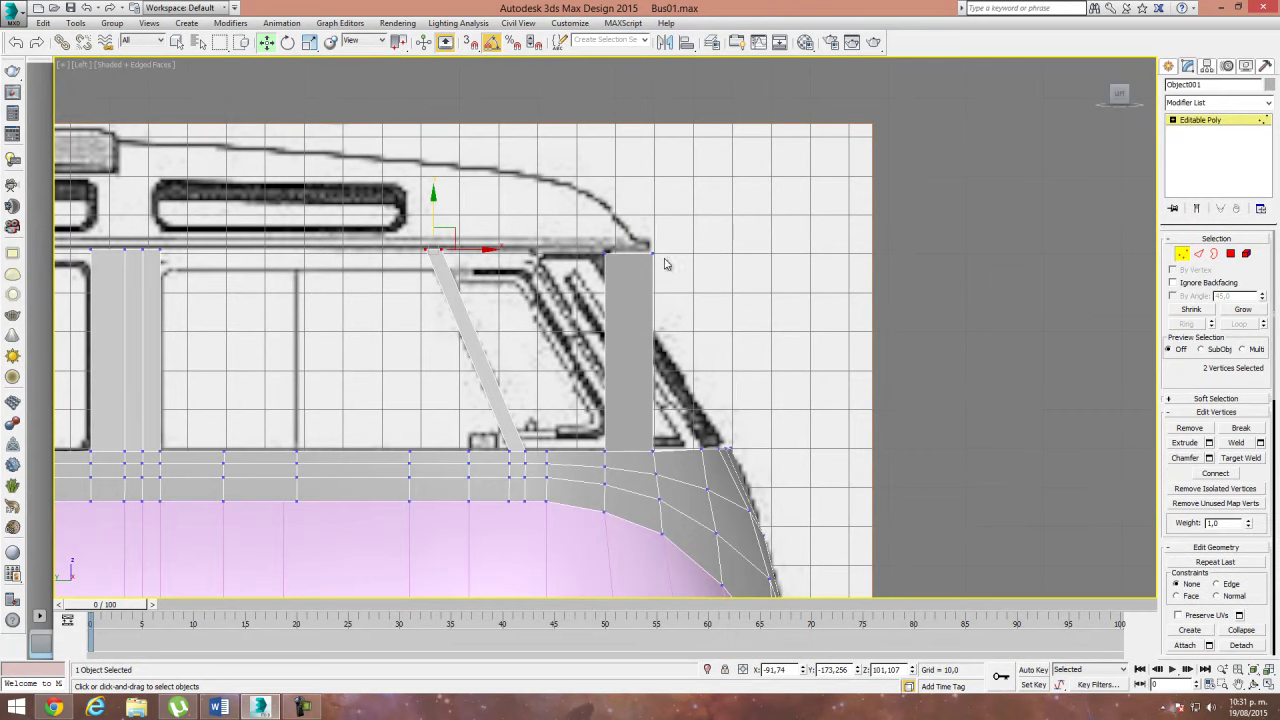
{"action": "mouse_move", "coordinate": [666, 272]}
{"action": "left_mouse_down"}
{"action": "mouse_move", "coordinate": [596, 240]}
{"action": "mouse_move", "coordinate": [615, 258]}
{"action": "mouse_move", "coordinate": [583, 258]}
{"action": "left_mouse_up"}
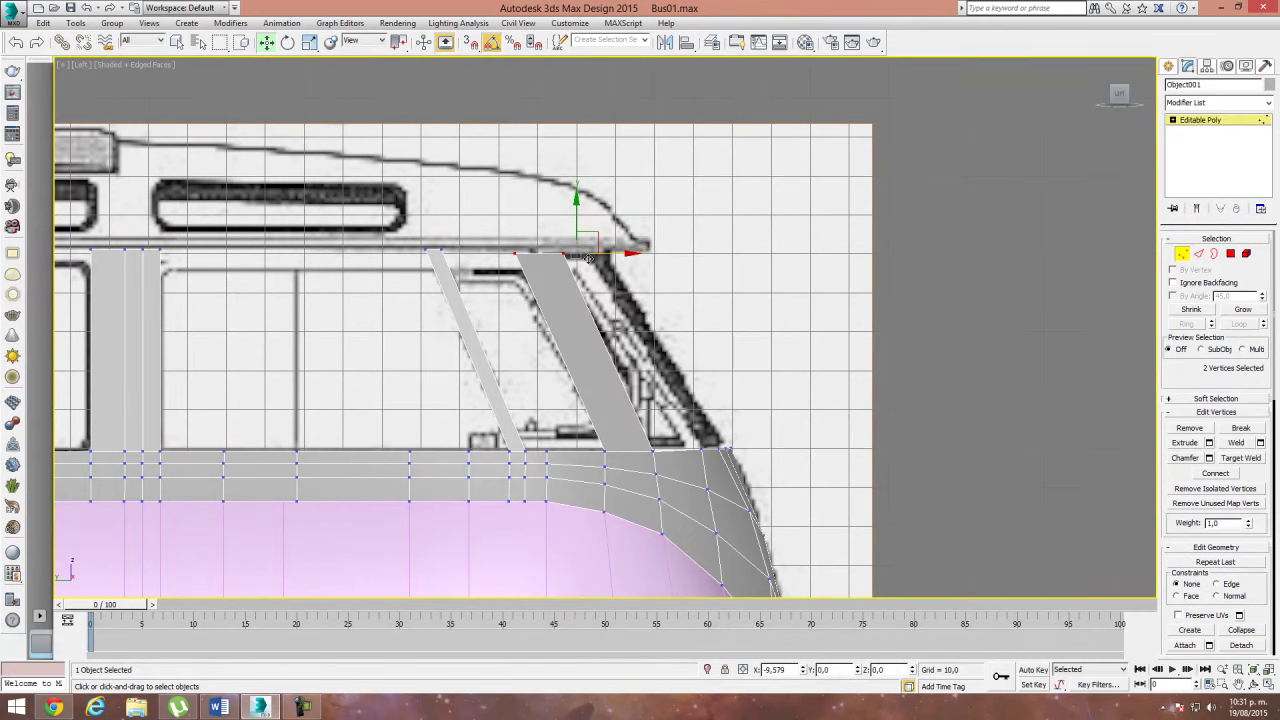
{"action": "left_click_drag", "start_coordinate": [533, 212], "coordinate": [531, 207]}
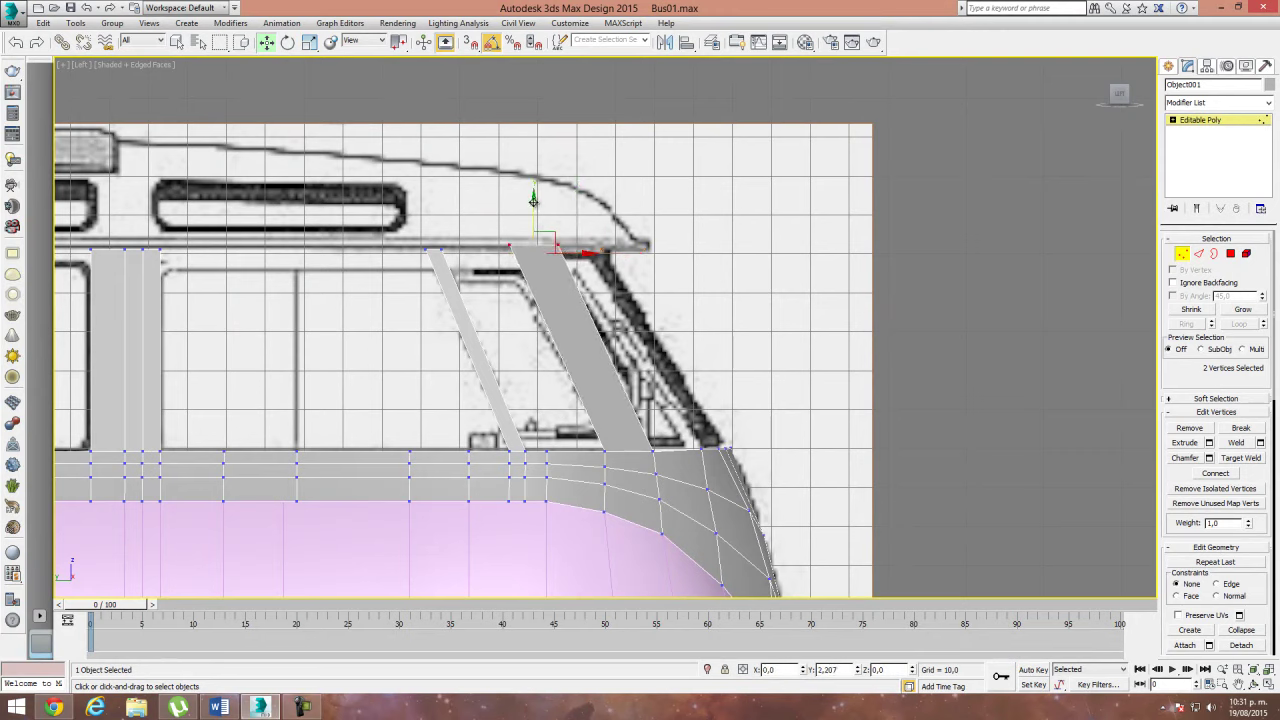
{"action": "left_click", "coordinate": [581, 278]}
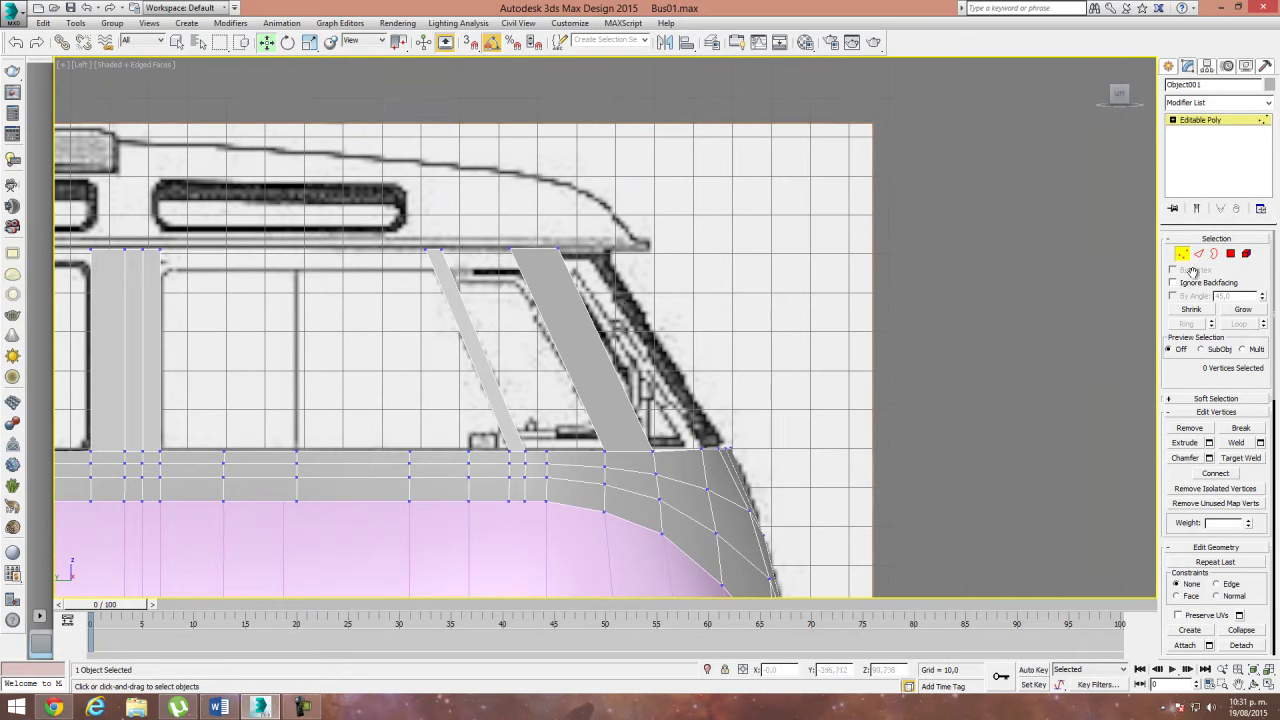
{"action": "left_click", "coordinate": [557, 248]}
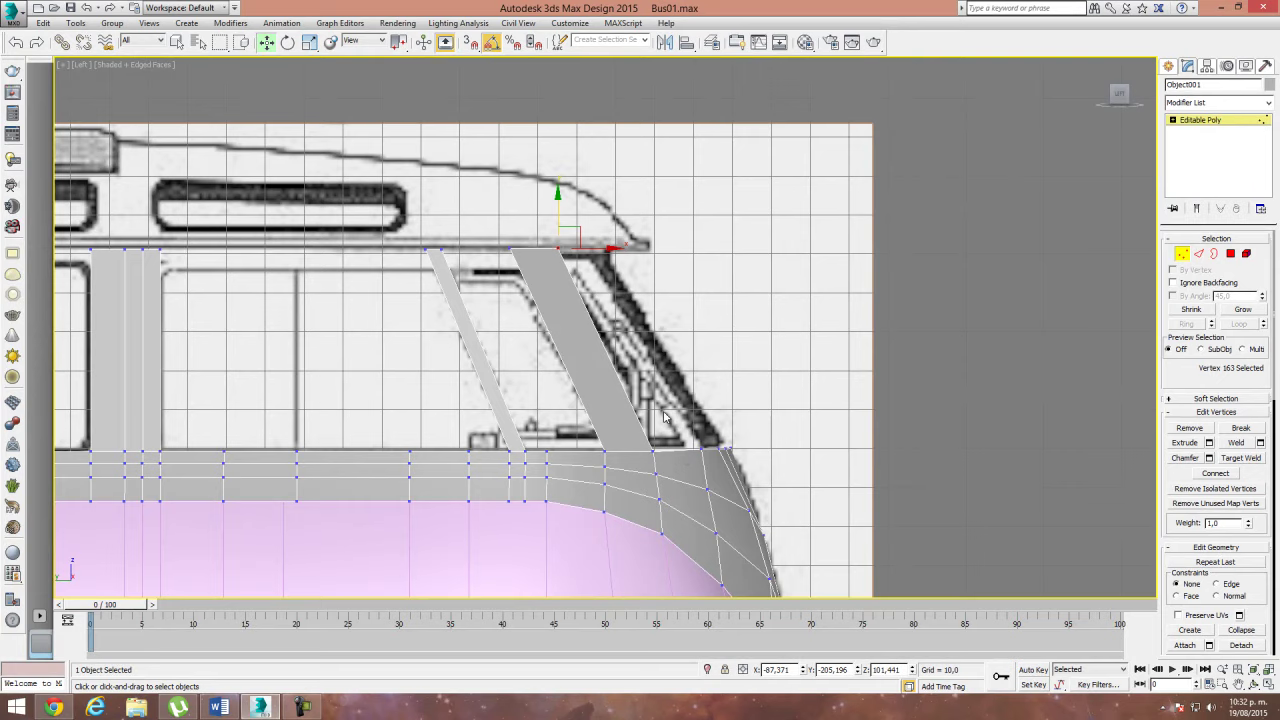
Step: In the front view, move the pillar's two top vertices right onto the roof rail
{"action": "key", "text": "f"}
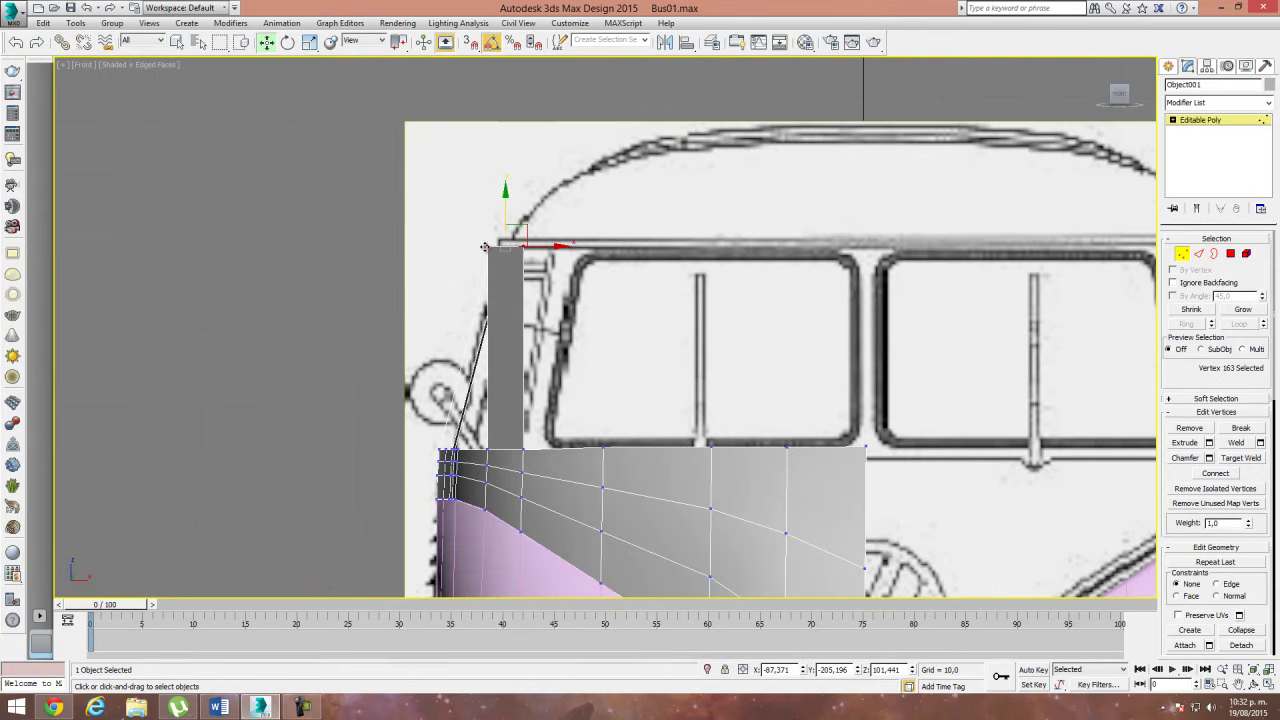
{"action": "left_click", "coordinate": [487, 246], "text": "ctrl"}
{"action": "left_click_drag", "start_coordinate": [555, 247], "coordinate": [607, 249]}
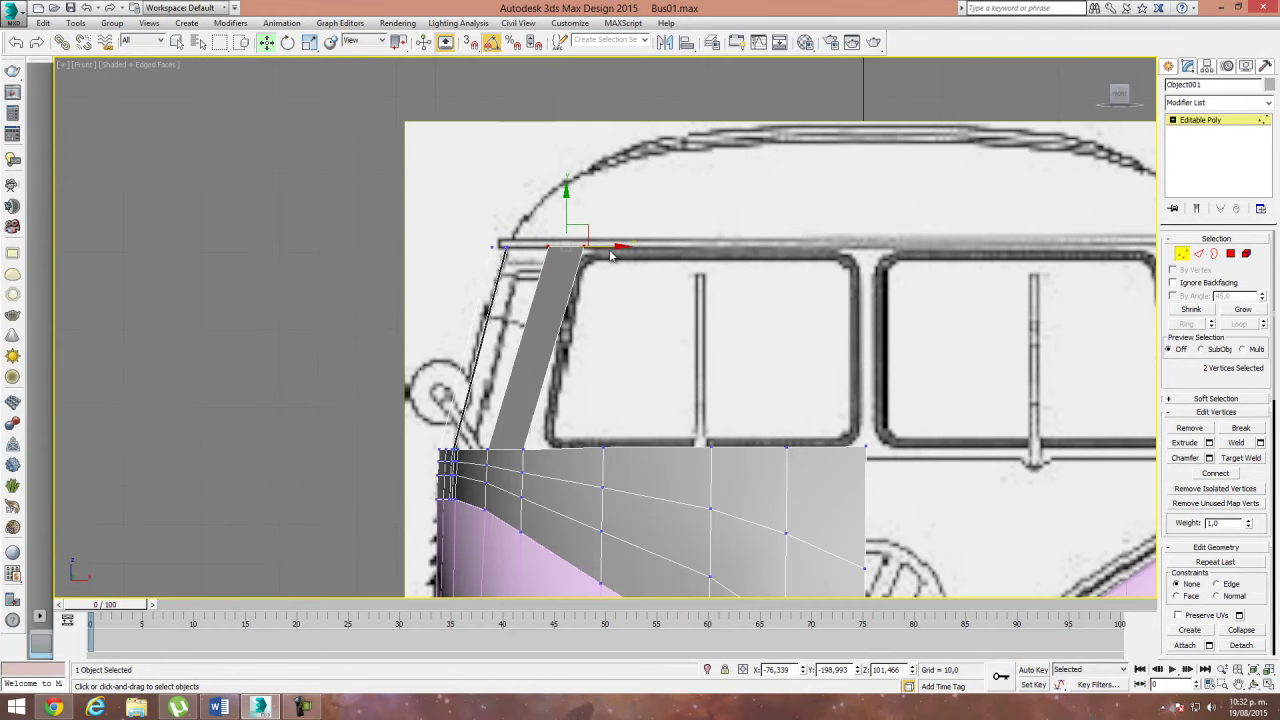
{"action": "middle_click_drag", "start_coordinate": [600, 415], "coordinate": [586, 323]}
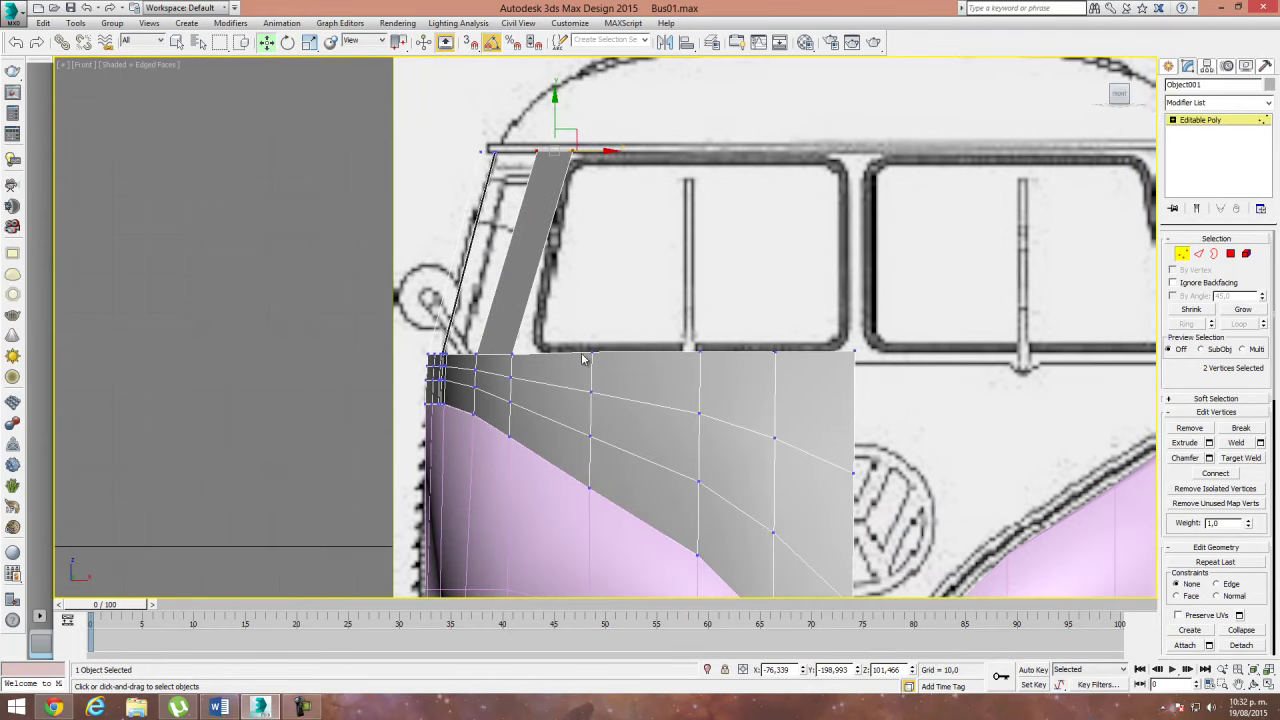
Step: Nudge the pillar's base and corner vertices right to narrow the pillar base
{"action": "left_click", "coordinate": [511, 354]}
{"action": "mouse_move", "coordinate": [544, 355]}
{"action": "left_mouse_down"}
{"action": "mouse_move", "coordinate": [559, 355]}
{"action": "mouse_move", "coordinate": [511, 437]}
{"action": "left_mouse_up"}
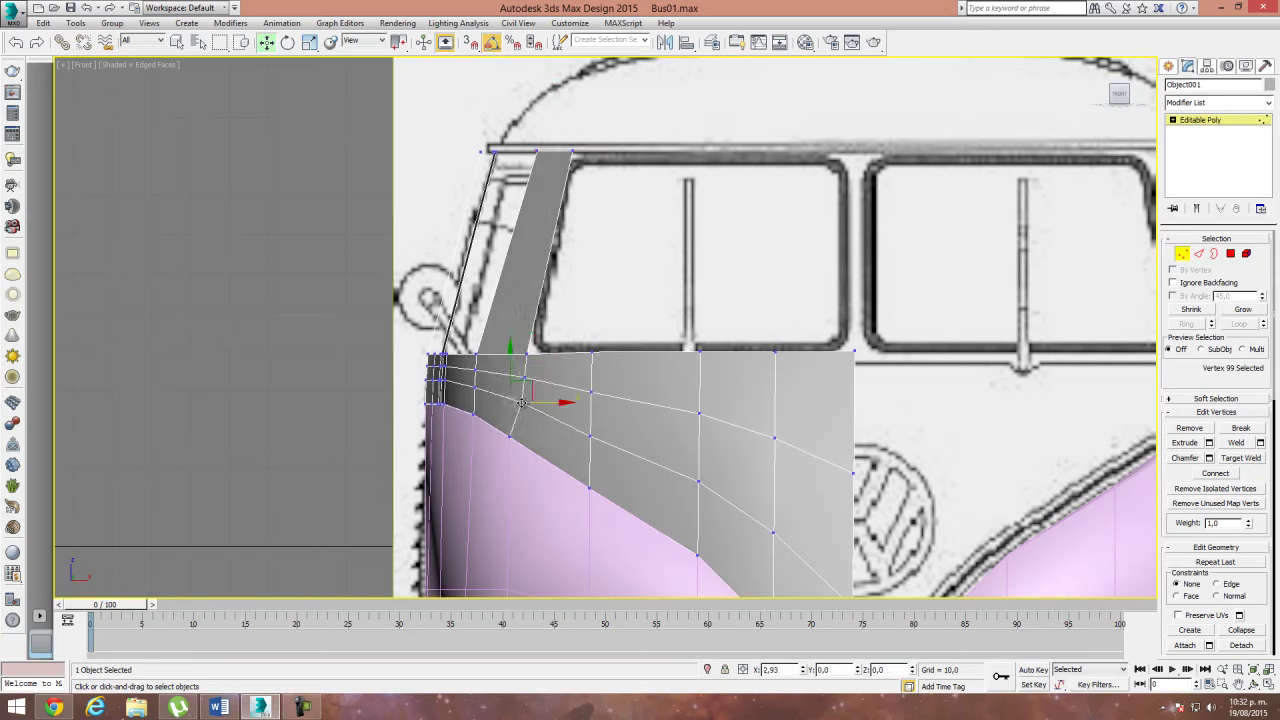
{"action": "left_click", "coordinate": [556, 387]}
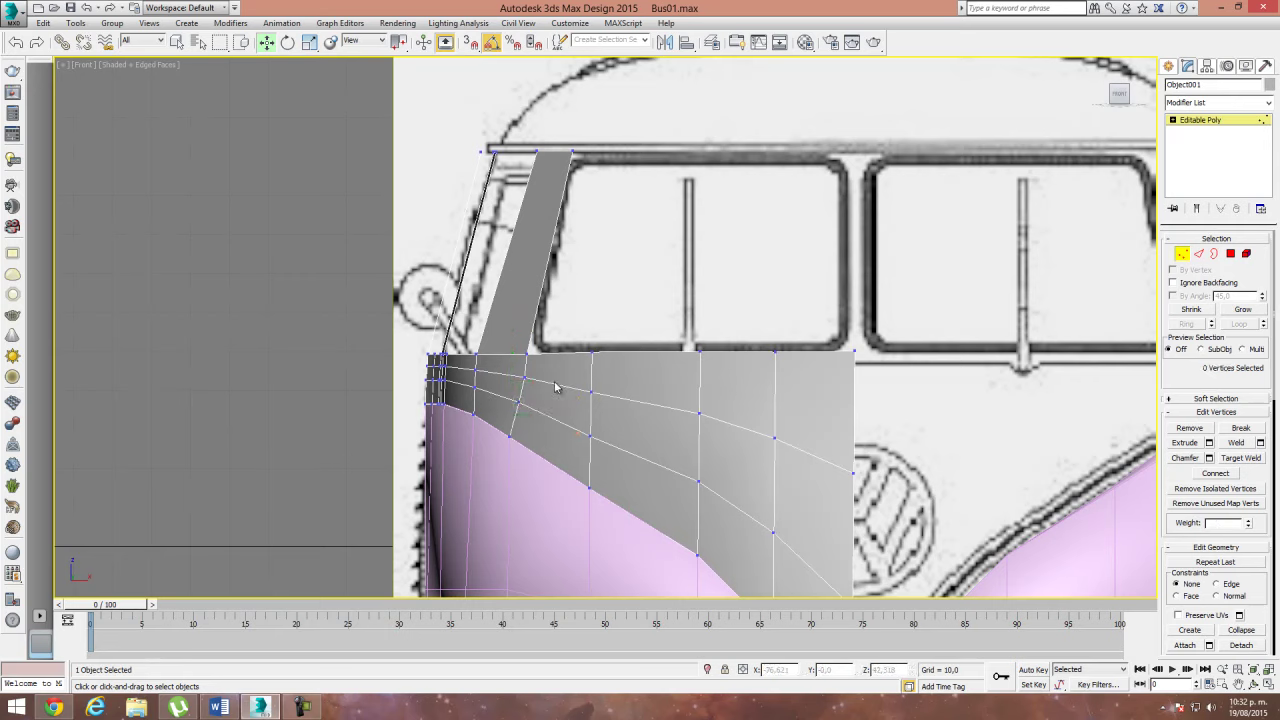
{"action": "left_click", "coordinate": [526, 357]}
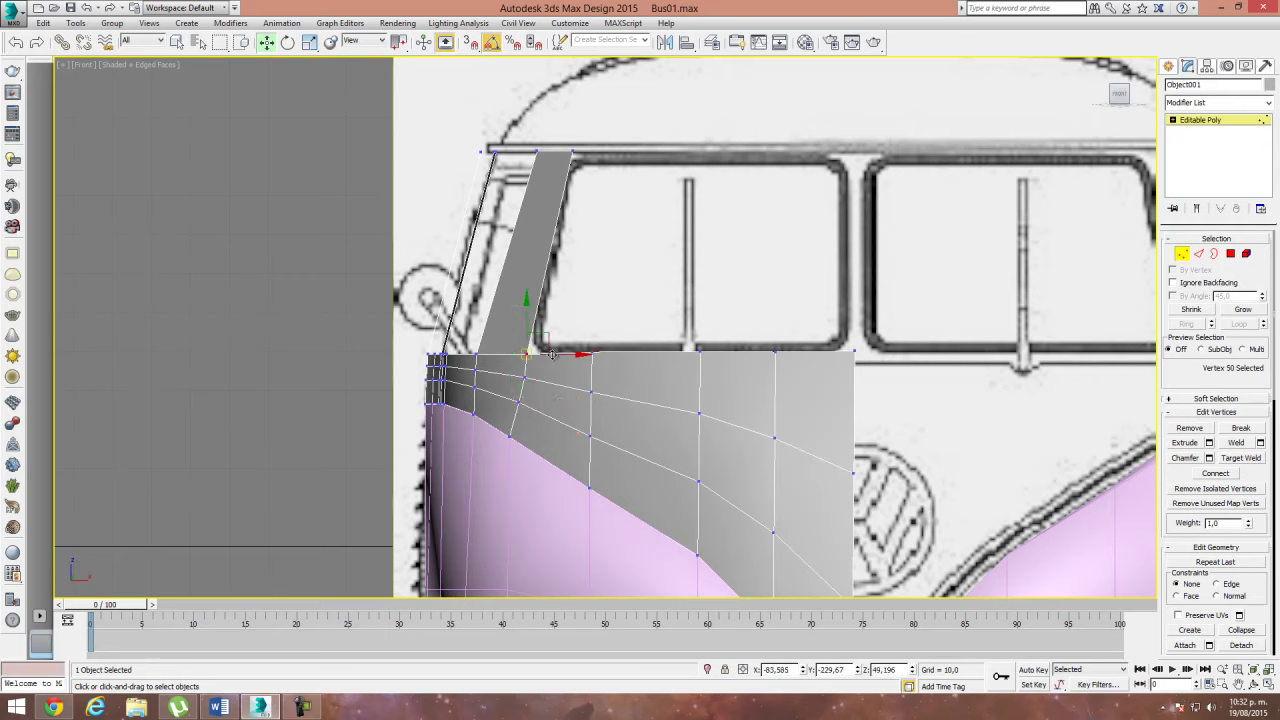
{"action": "left_click_drag", "start_coordinate": [565, 356], "coordinate": [572, 356]}
{"action": "left_click", "coordinate": [560, 380]}
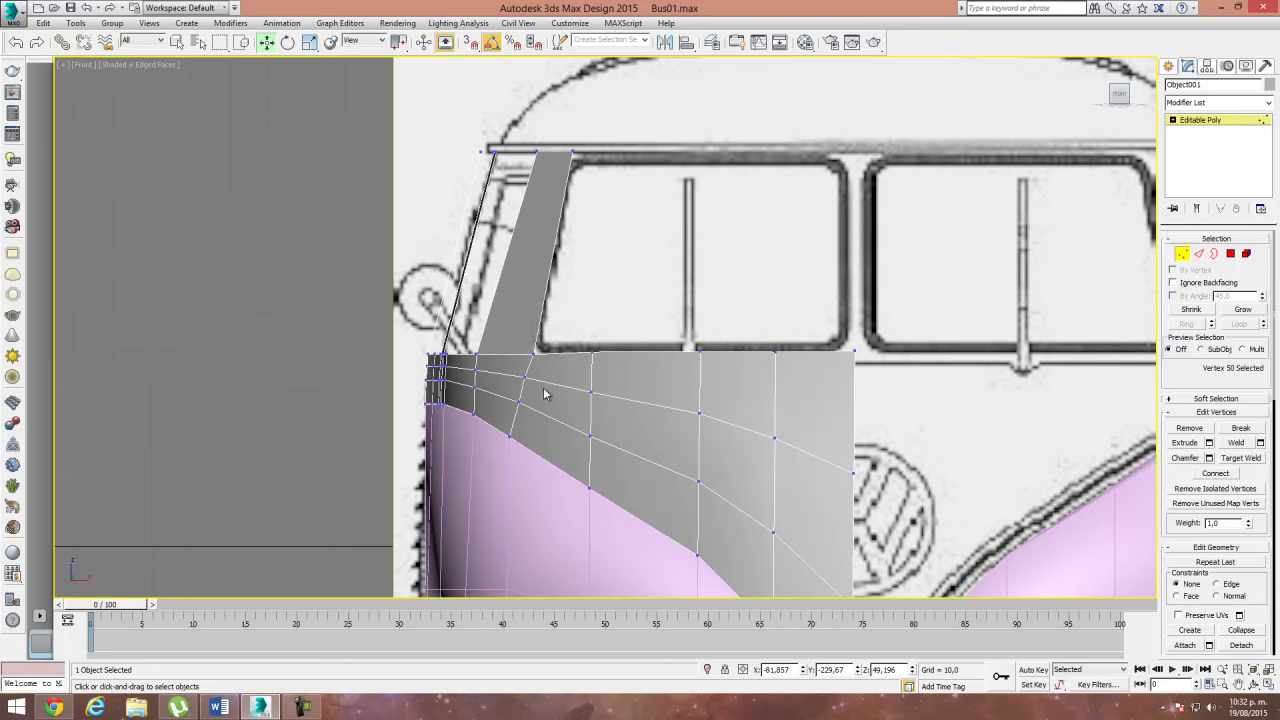
{"action": "left_click", "coordinate": [524, 377]}
{"action": "left_click_drag", "start_coordinate": [560, 380], "coordinate": [562, 380]}
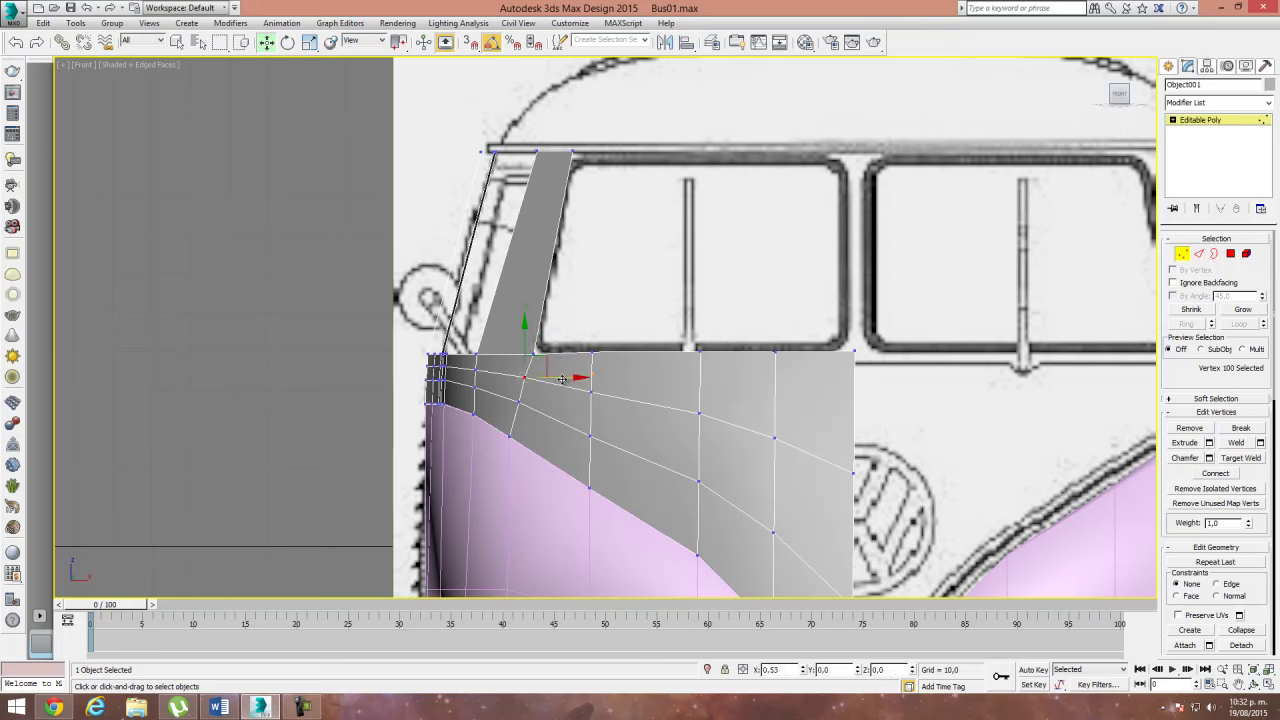
{"action": "left_click", "coordinate": [476, 355]}
{"action": "left_click_drag", "start_coordinate": [515, 357], "coordinate": [543, 357]}
Step: Shift the front panel's upper-row vertices right to space its edges evenly
{"action": "scroll", "coordinate": [465, 403], "scroll_direction": "up", "scroll_amount": 2}
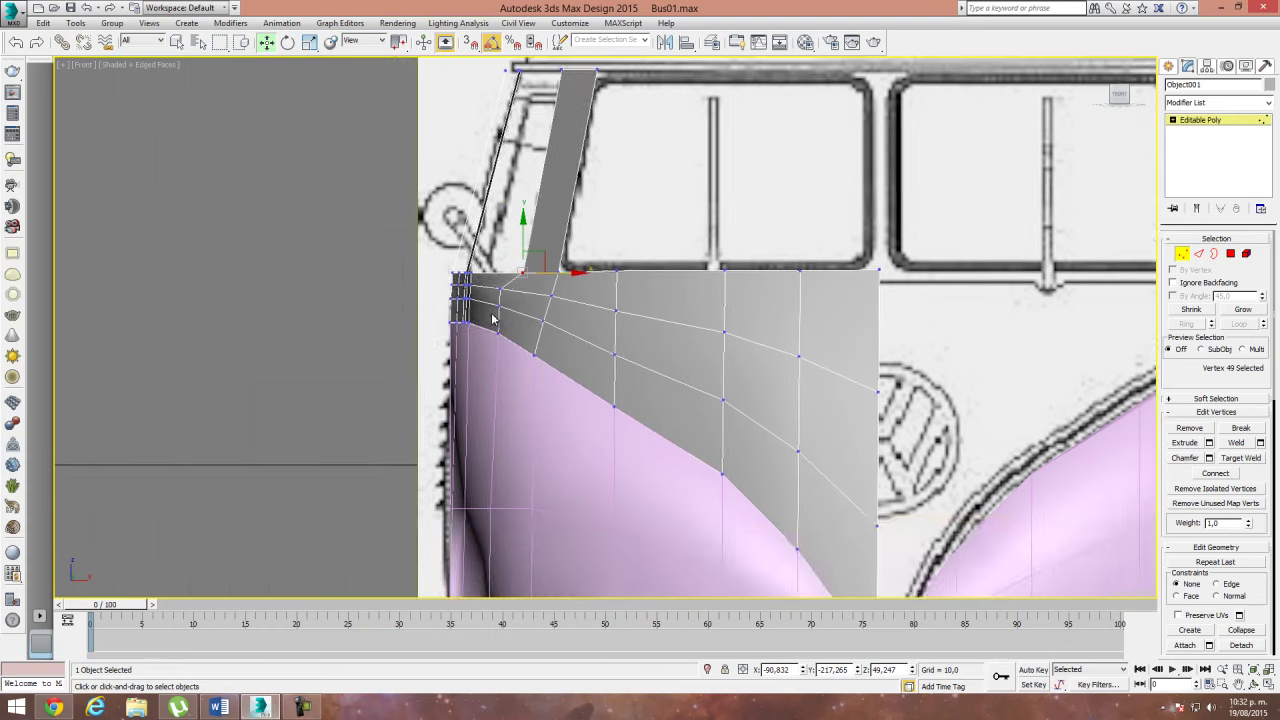
{"action": "scroll", "coordinate": [499, 260], "scroll_direction": "up", "scroll_amount": 2}
{"action": "left_click", "coordinate": [509, 263]}
{"action": "left_click_drag", "start_coordinate": [509, 263], "coordinate": [530, 263]}
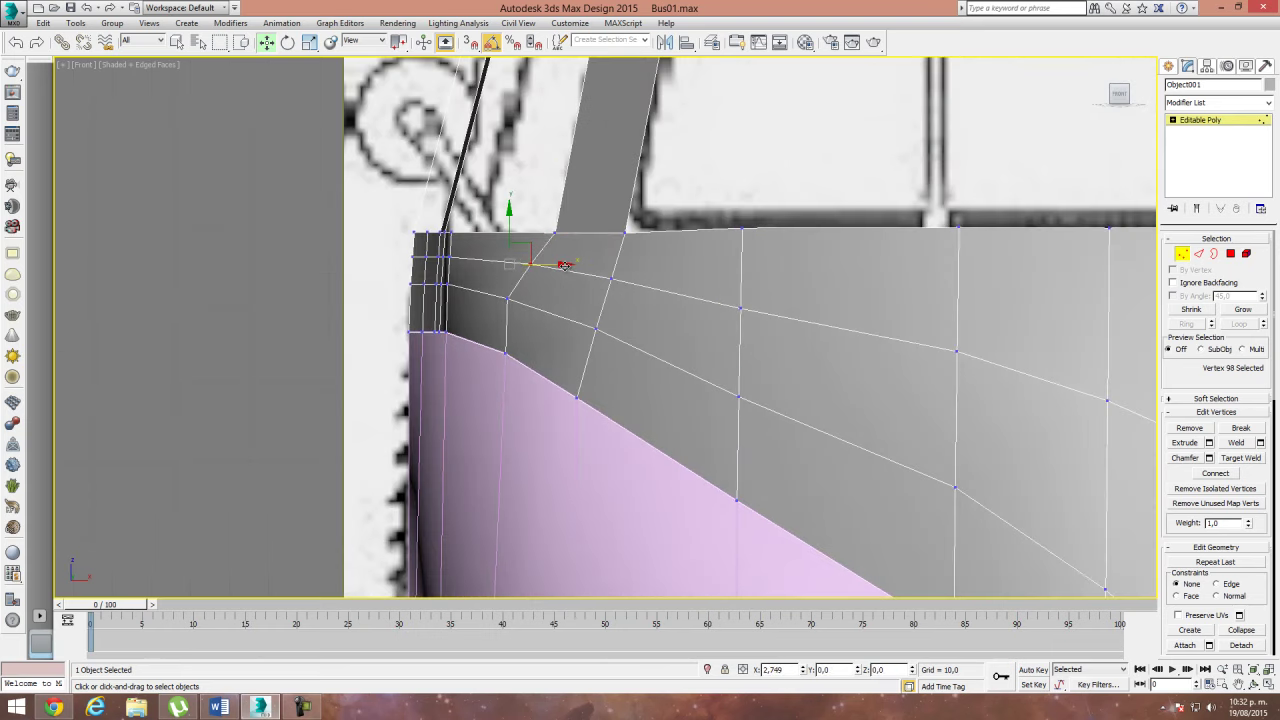
{"action": "left_click", "coordinate": [506, 298]}
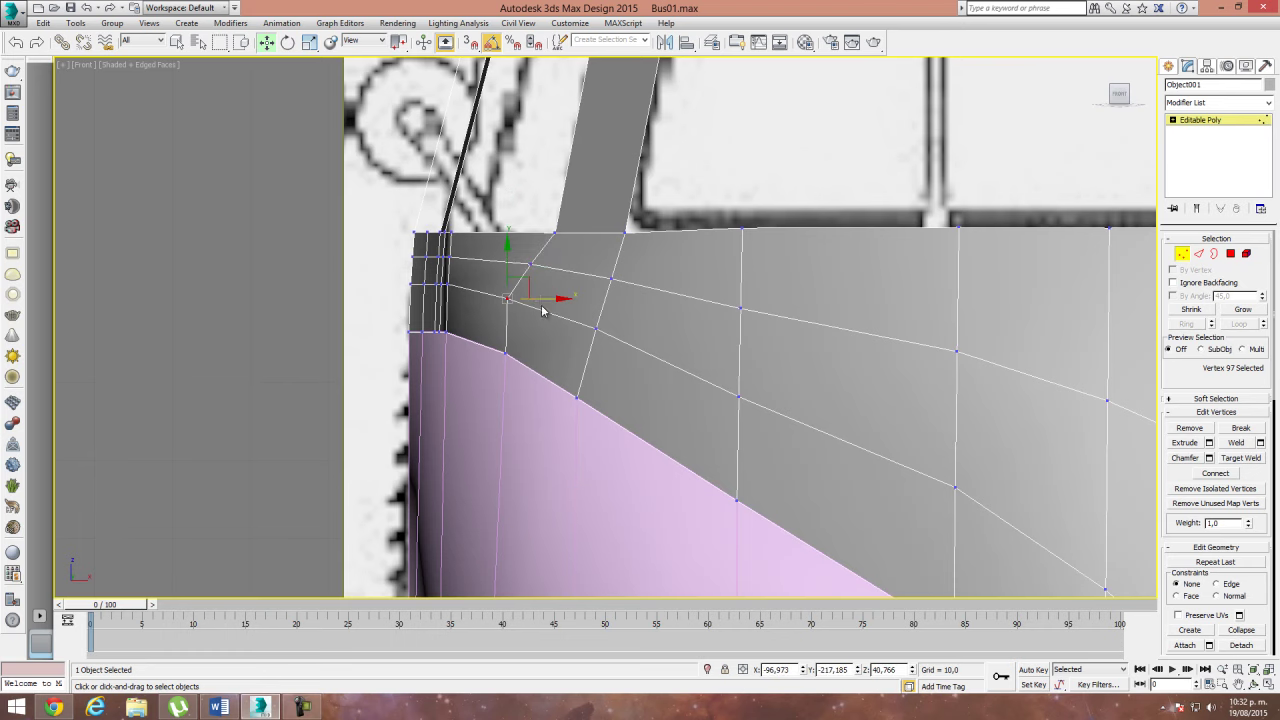
{"action": "left_click_drag", "start_coordinate": [541, 299], "coordinate": [550, 299]}
{"action": "middle_click_drag", "start_coordinate": [606, 324], "coordinate": [523, 306]}
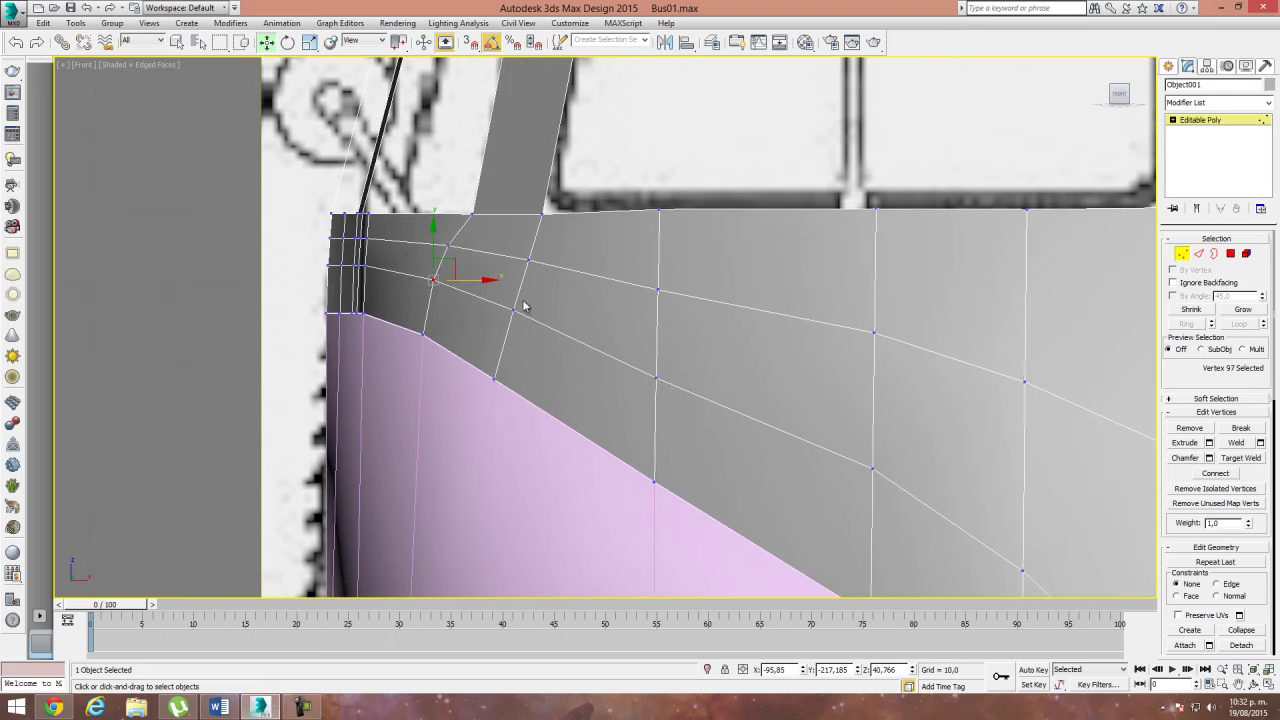
{"action": "left_click", "coordinate": [658, 212]}
{"action": "left_click_drag", "start_coordinate": [705, 211], "coordinate": [724, 212]}
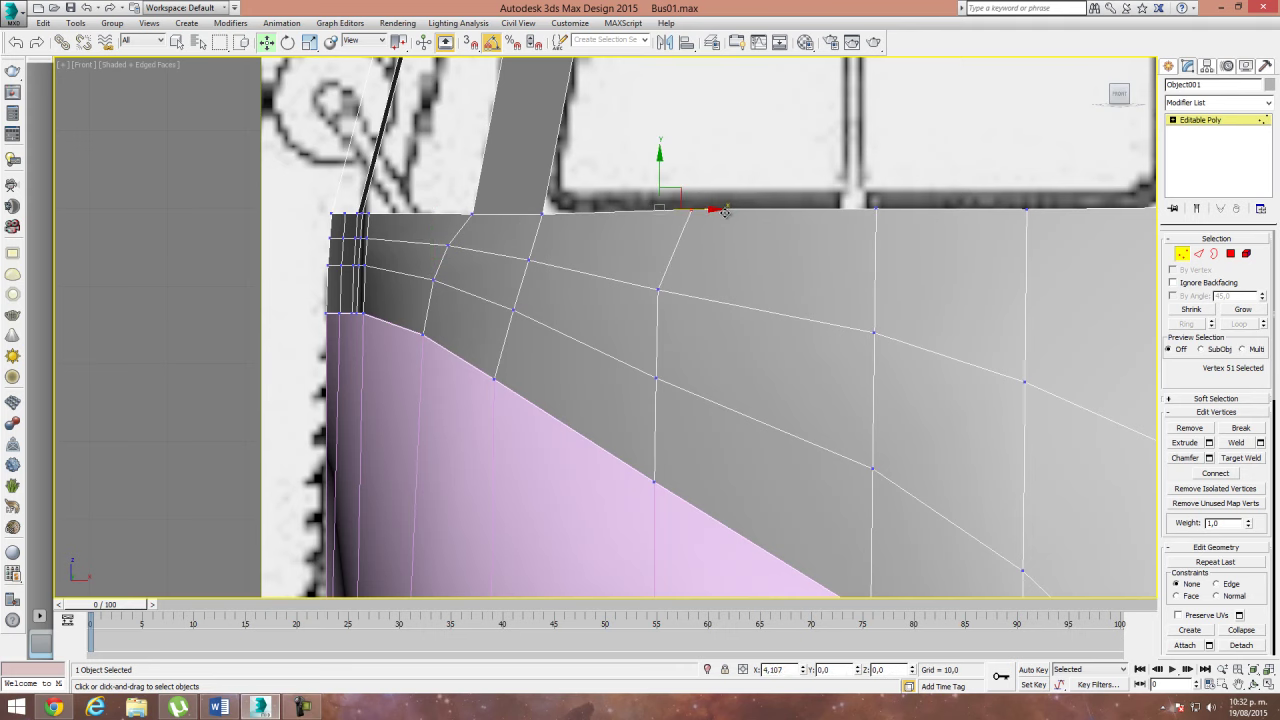
{"action": "scroll", "coordinate": [571, 323], "scroll_direction": "down", "scroll_amount": 3}
{"action": "scroll", "coordinate": [530, 316], "scroll_direction": "down", "scroll_amount": 1}
Step: Adjust the middle panel vertices slightly to straighten the panel's edge lines
{"action": "left_click", "coordinate": [530, 305]}
{"action": "left_click_drag", "start_coordinate": [562, 306], "coordinate": [567, 307]}
{"action": "left_click", "coordinate": [527, 348]}
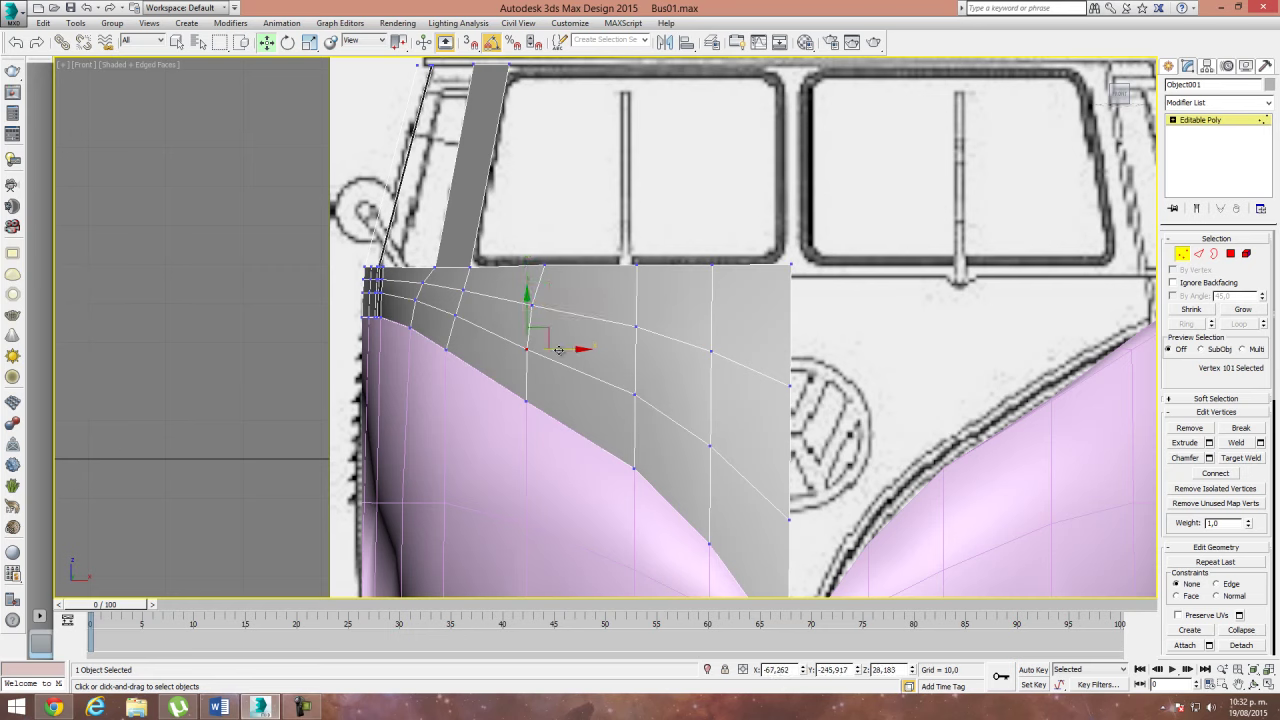
{"action": "left_click_drag", "start_coordinate": [561, 347], "coordinate": [559, 348]}
{"action": "left_click", "coordinate": [634, 395]}
{"action": "left_click_drag", "start_coordinate": [679, 394], "coordinate": [661, 385]}
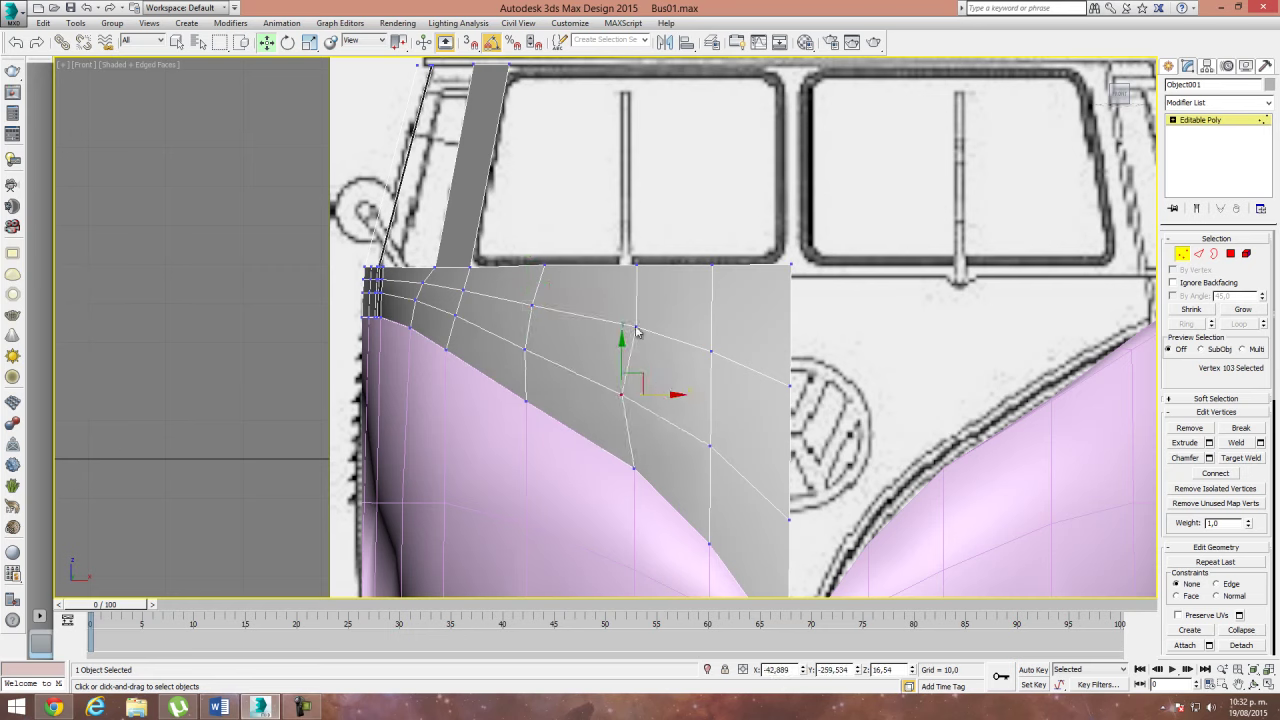
{"action": "left_click_drag", "start_coordinate": [637, 328], "coordinate": [625, 328]}
{"action": "left_click", "coordinate": [693, 455]}
Step: Pull the lower and right-side panel vertices left onto the blueprint lines
{"action": "left_click", "coordinate": [709, 446]}
{"action": "left_click_drag", "start_coordinate": [709, 446], "coordinate": [700, 446]}
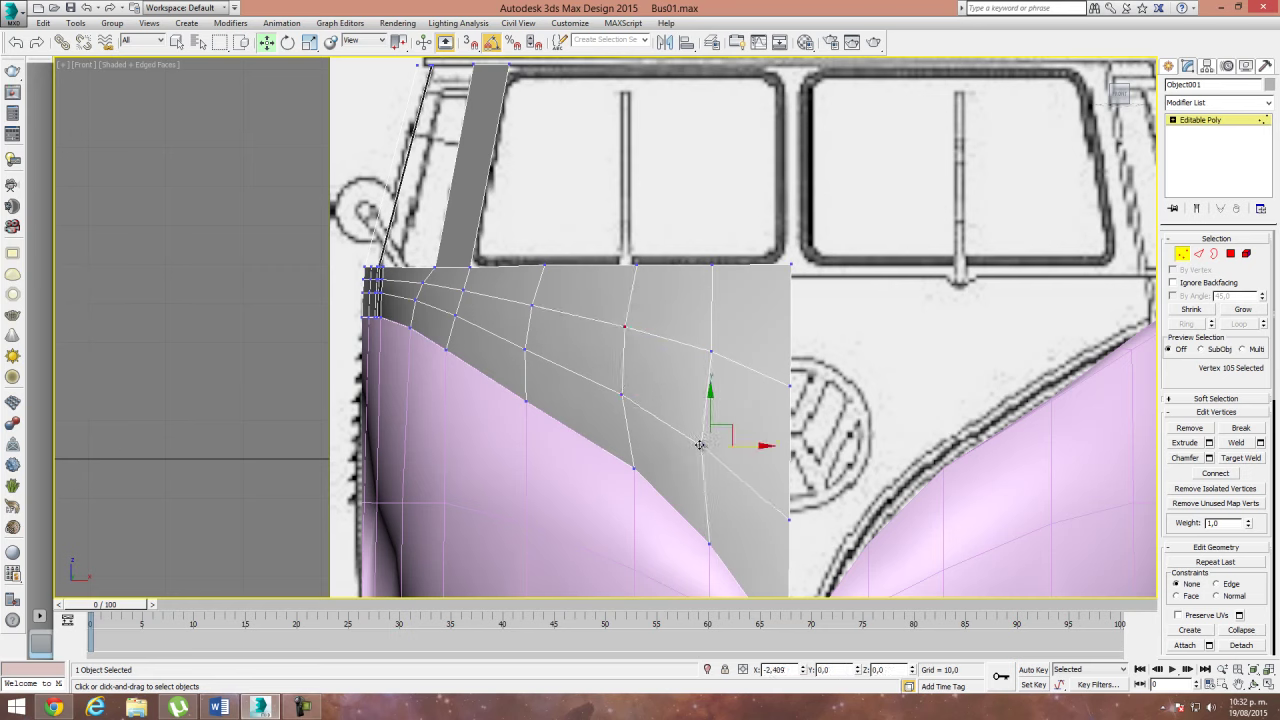
{"action": "left_click", "coordinate": [709, 349]}
{"action": "left_click_drag", "start_coordinate": [709, 349], "coordinate": [700, 351]}
{"action": "left_click", "coordinate": [714, 434]}
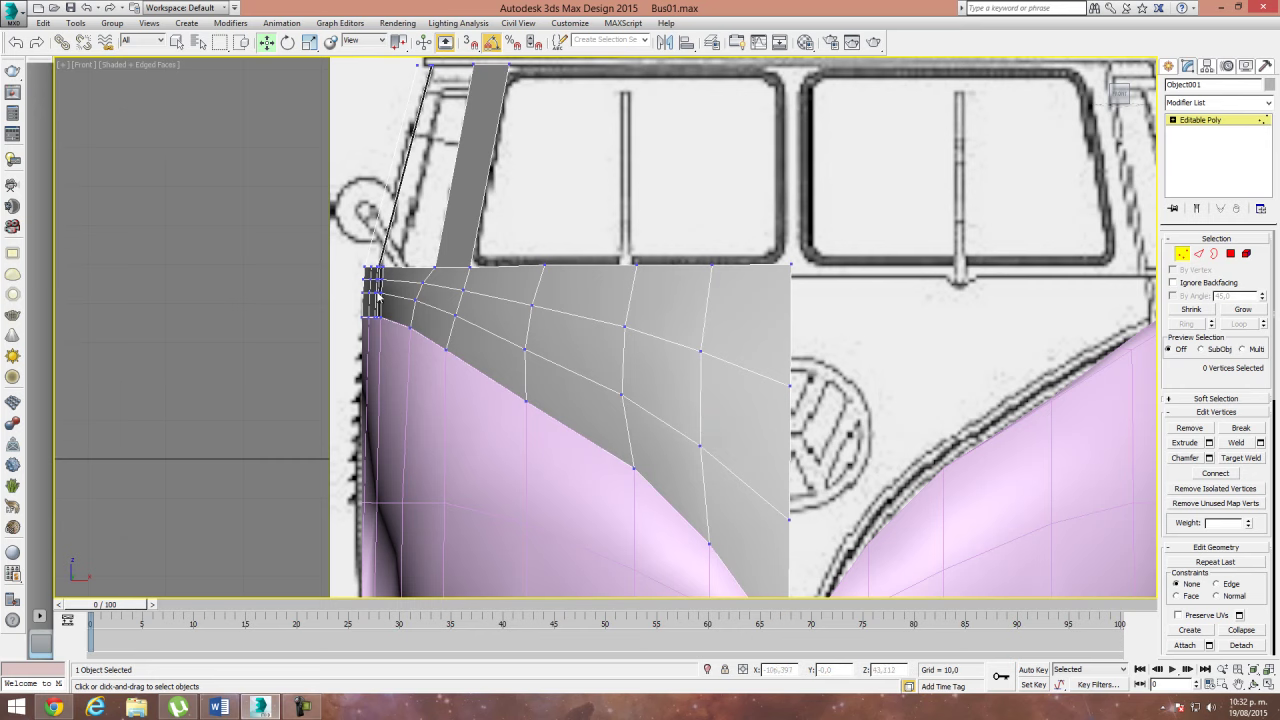
{"action": "left_click", "coordinate": [622, 395]}
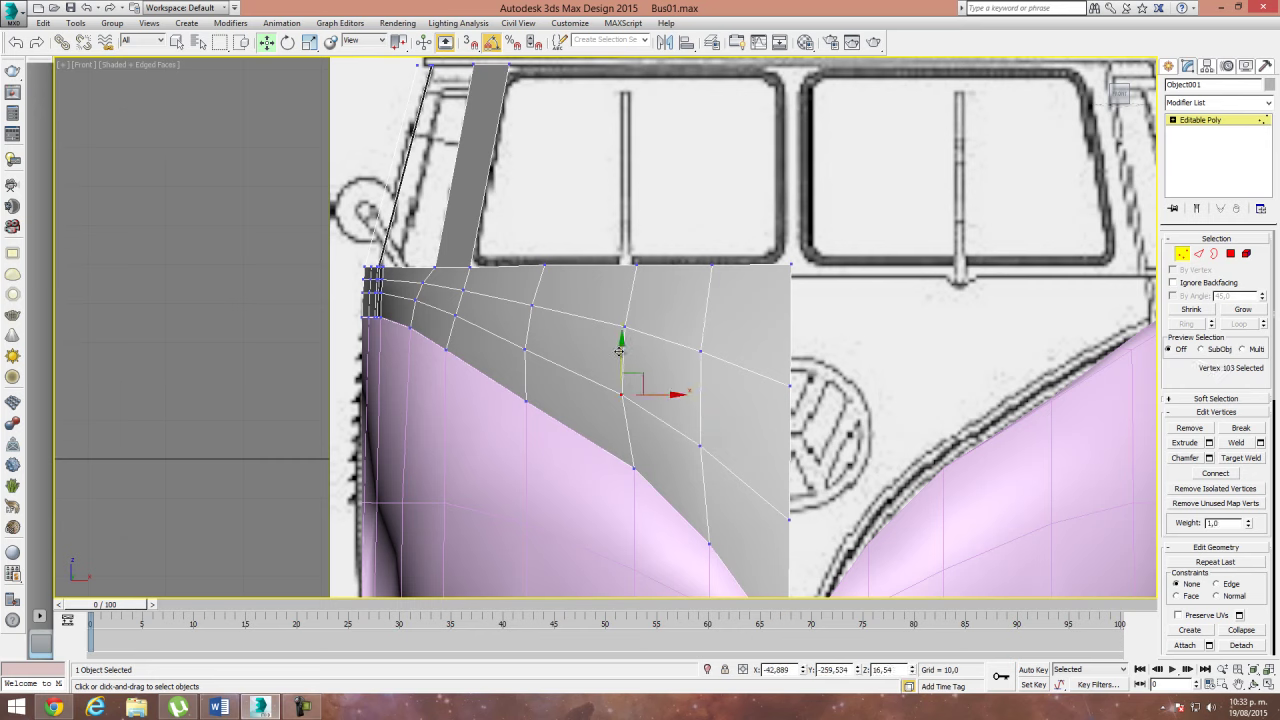
{"action": "left_click", "coordinate": [648, 459]}
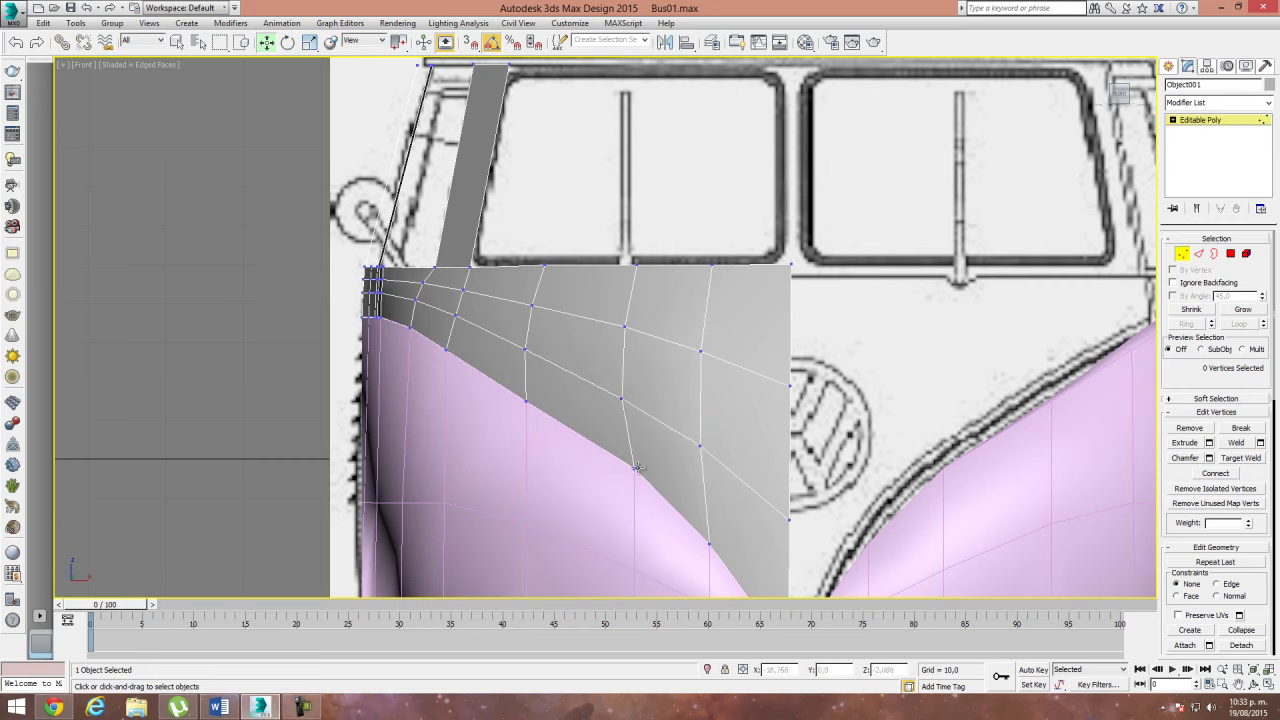
Step: Make the mesh see-through and shift the pillar's top vertex left to match the blueprint
{"action": "middle_click_drag", "start_coordinate": [660, 466], "coordinate": [623, 353]}
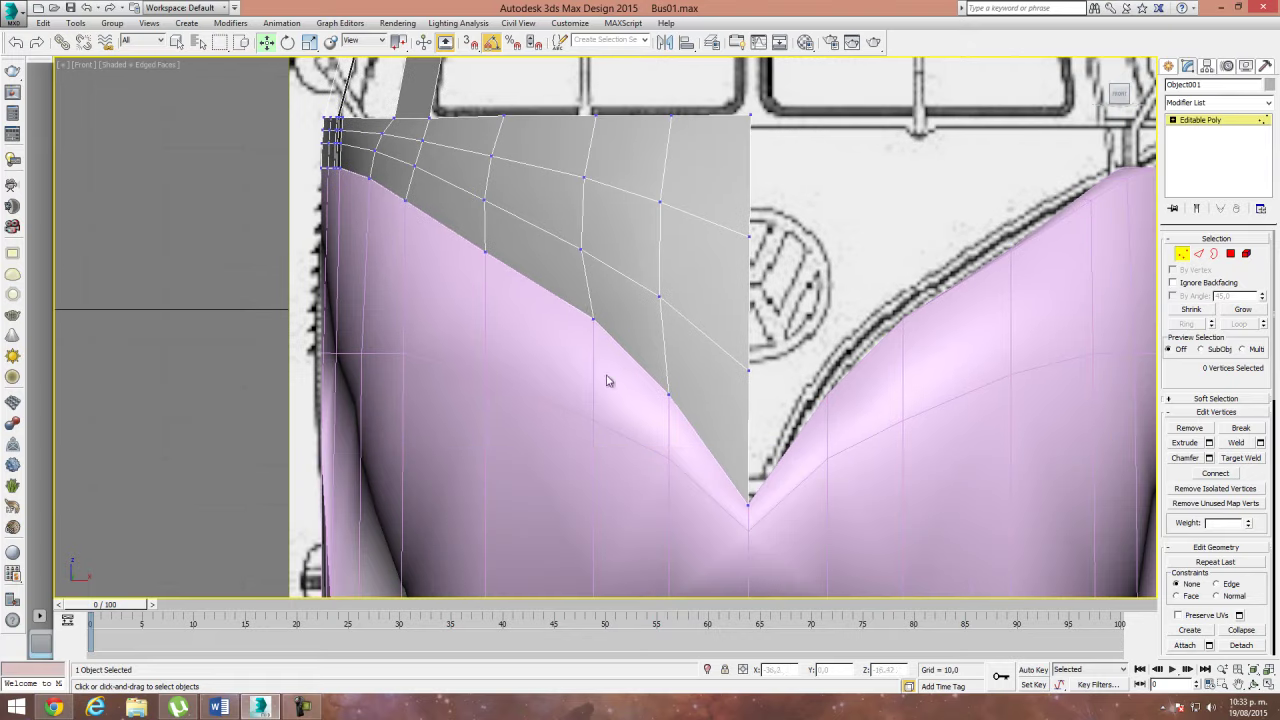
{"action": "middle_click_drag", "start_coordinate": [583, 207], "coordinate": [583, 383]}
{"action": "middle_click_drag", "start_coordinate": [450, 270], "coordinate": [494, 388]}
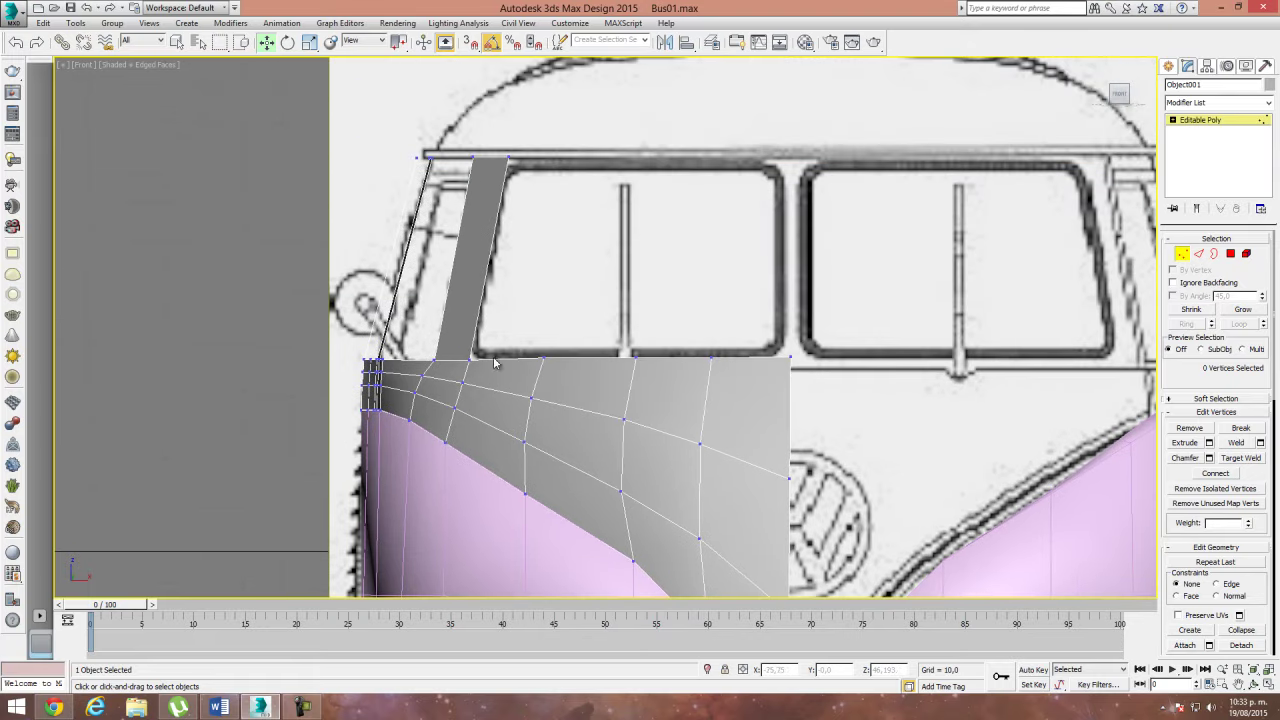
{"action": "left_click", "coordinate": [510, 160]}
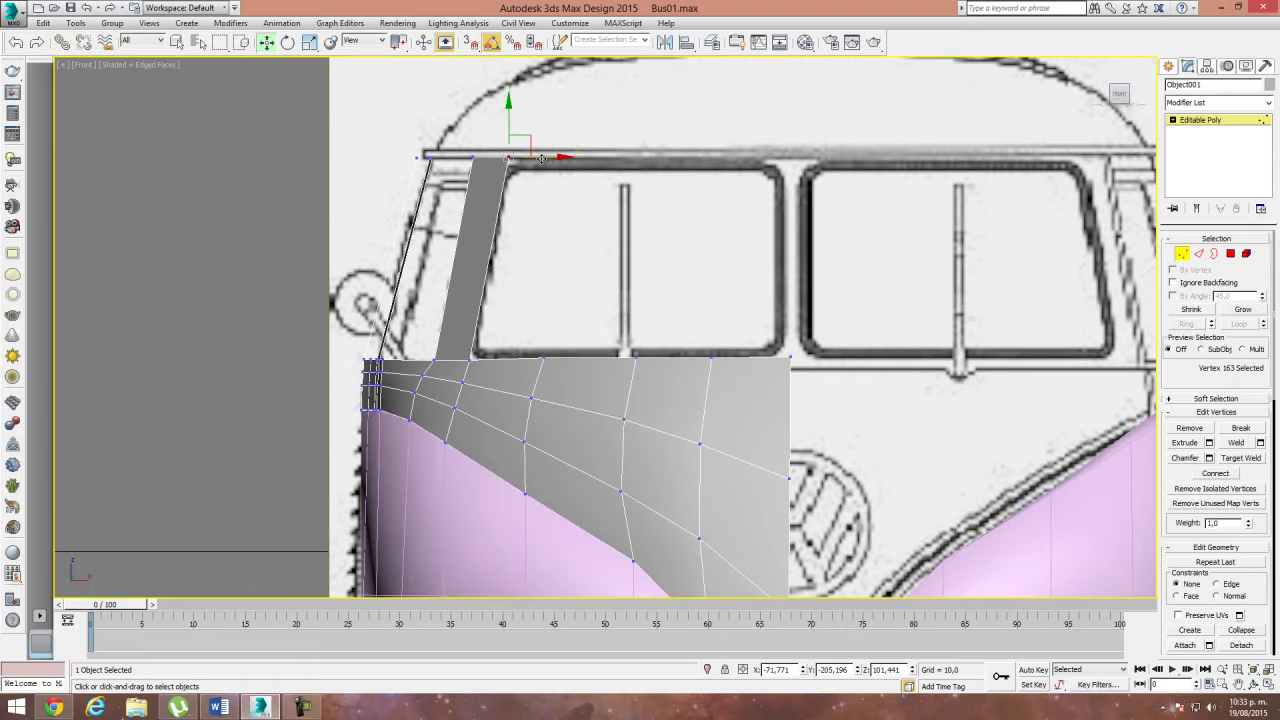
{"action": "key", "text": "alt+x"}
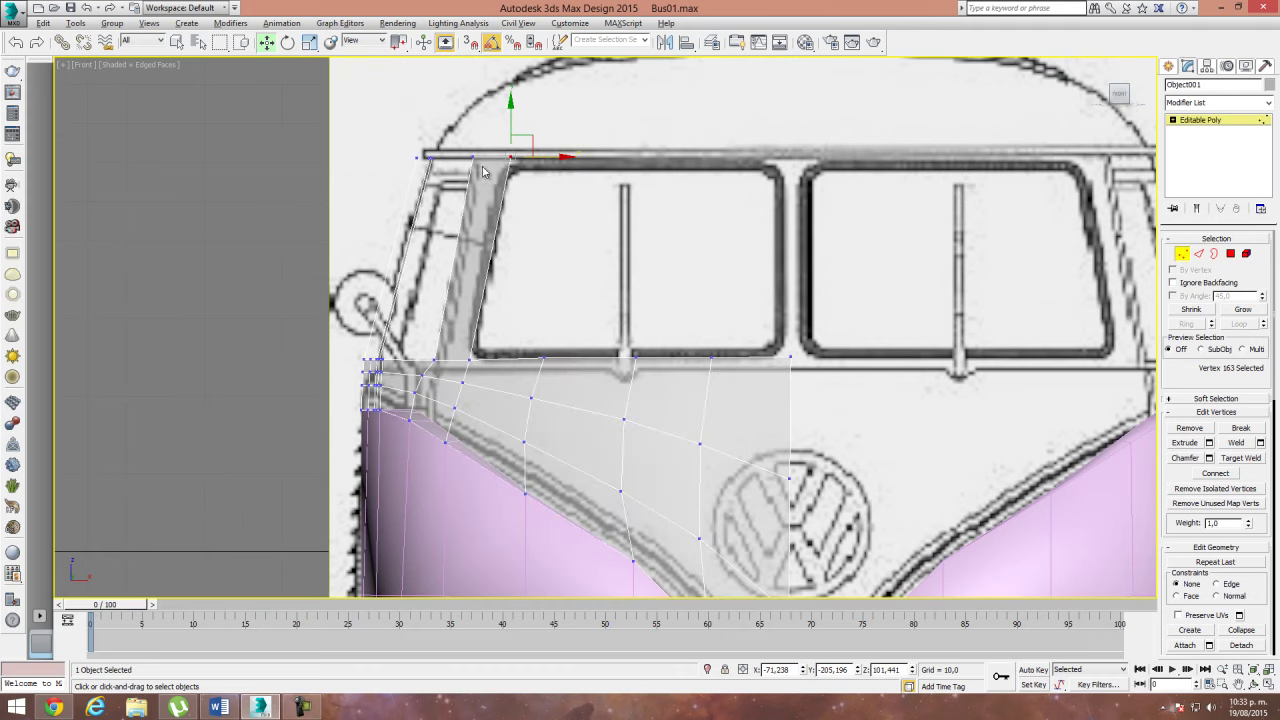
{"action": "scroll", "coordinate": [447, 181], "scroll_direction": "up", "scroll_amount": 4}
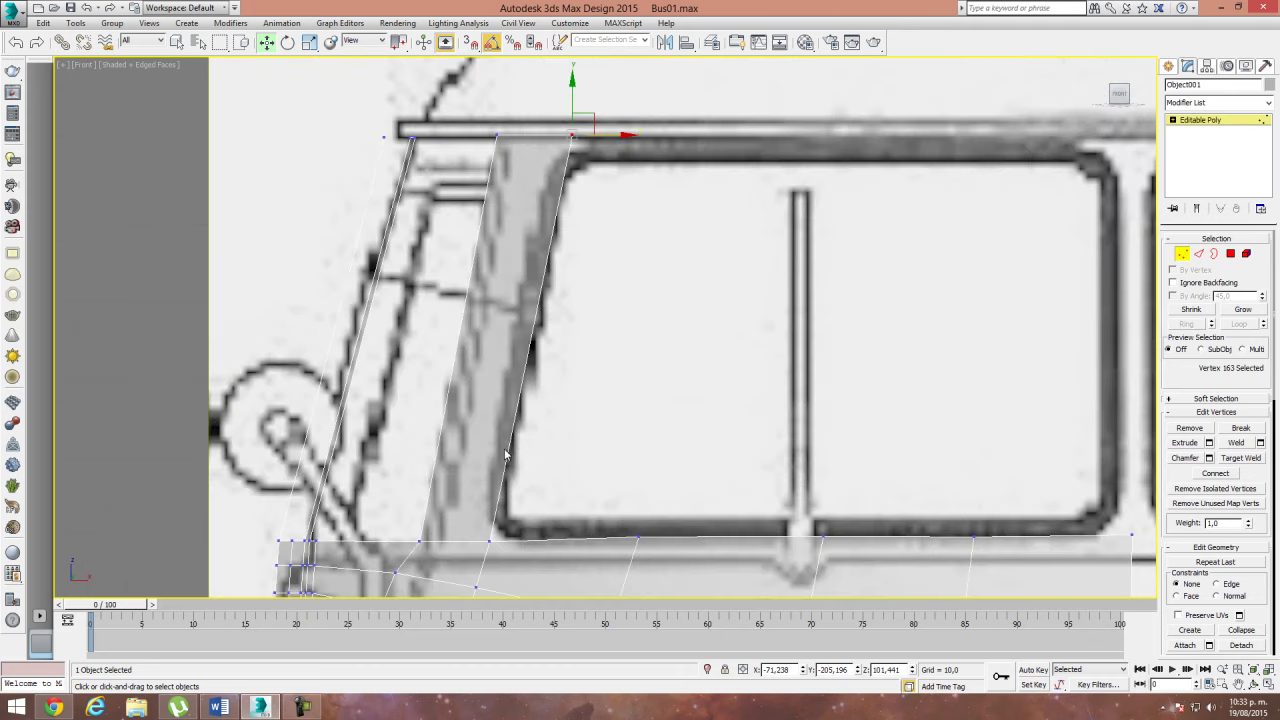
{"action": "left_click_drag", "start_coordinate": [607, 137], "coordinate": [584, 148]}
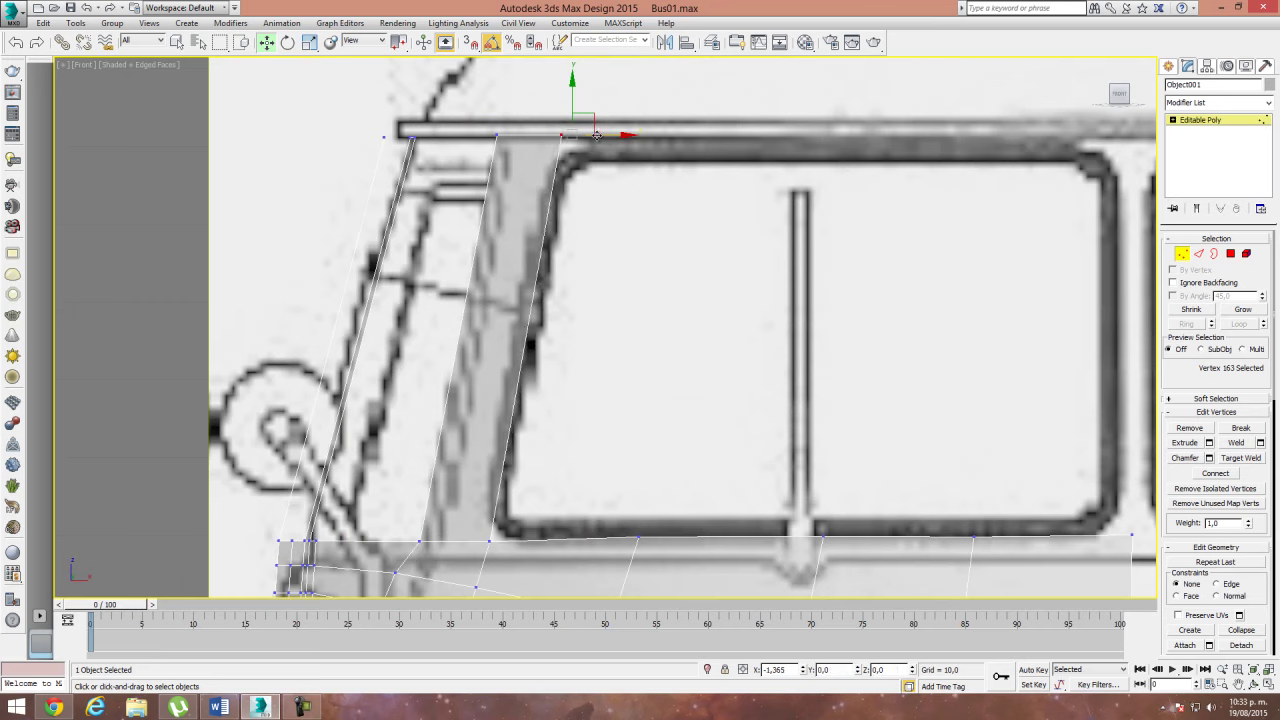
Step: Move the pillar's outer top vertex onto the roof rail line
{"action": "left_click", "coordinate": [497, 133]}
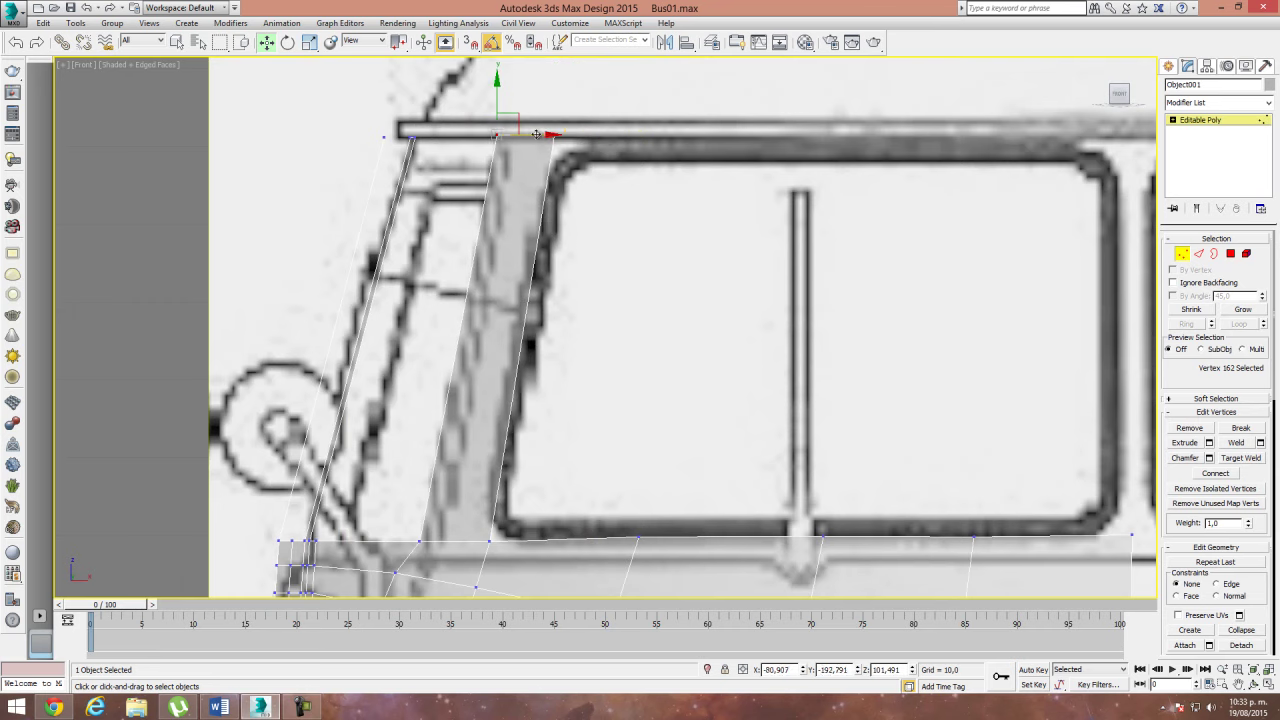
{"action": "middle_click_drag", "start_coordinate": [522, 490], "coordinate": [522, 285]}
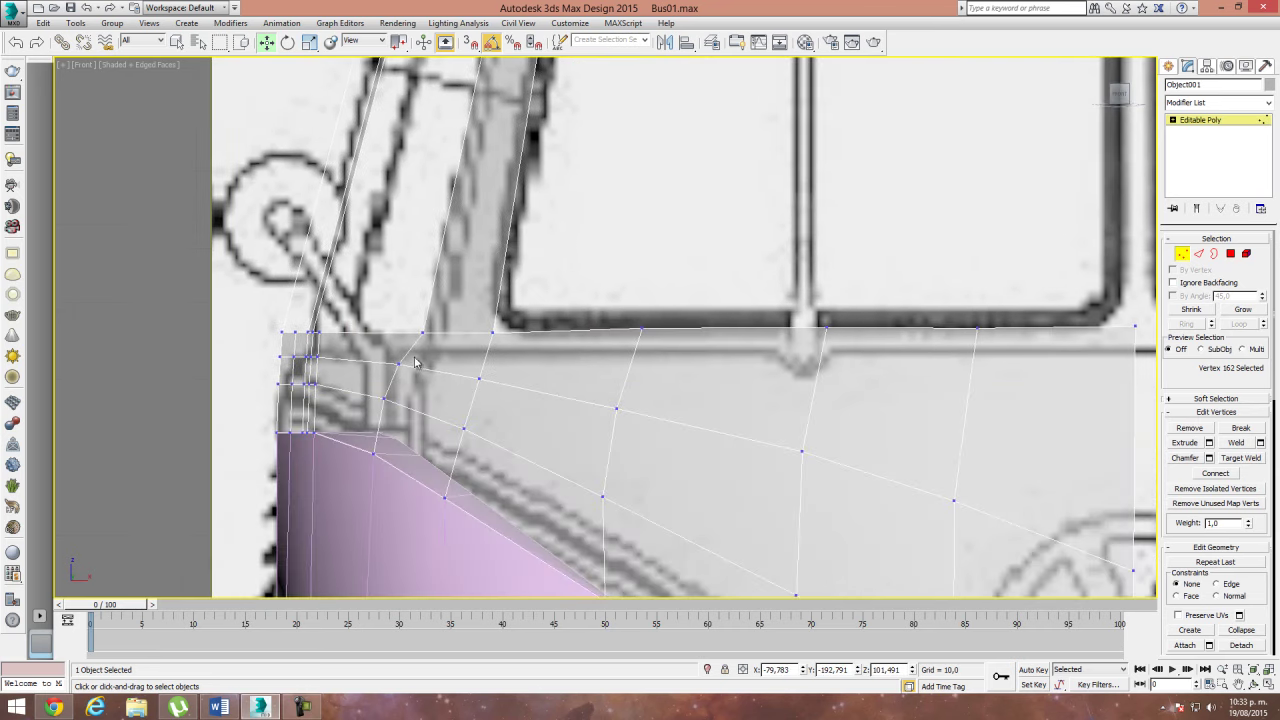
{"action": "middle_click_drag", "start_coordinate": [465, 379], "coordinate": [461, 351]}
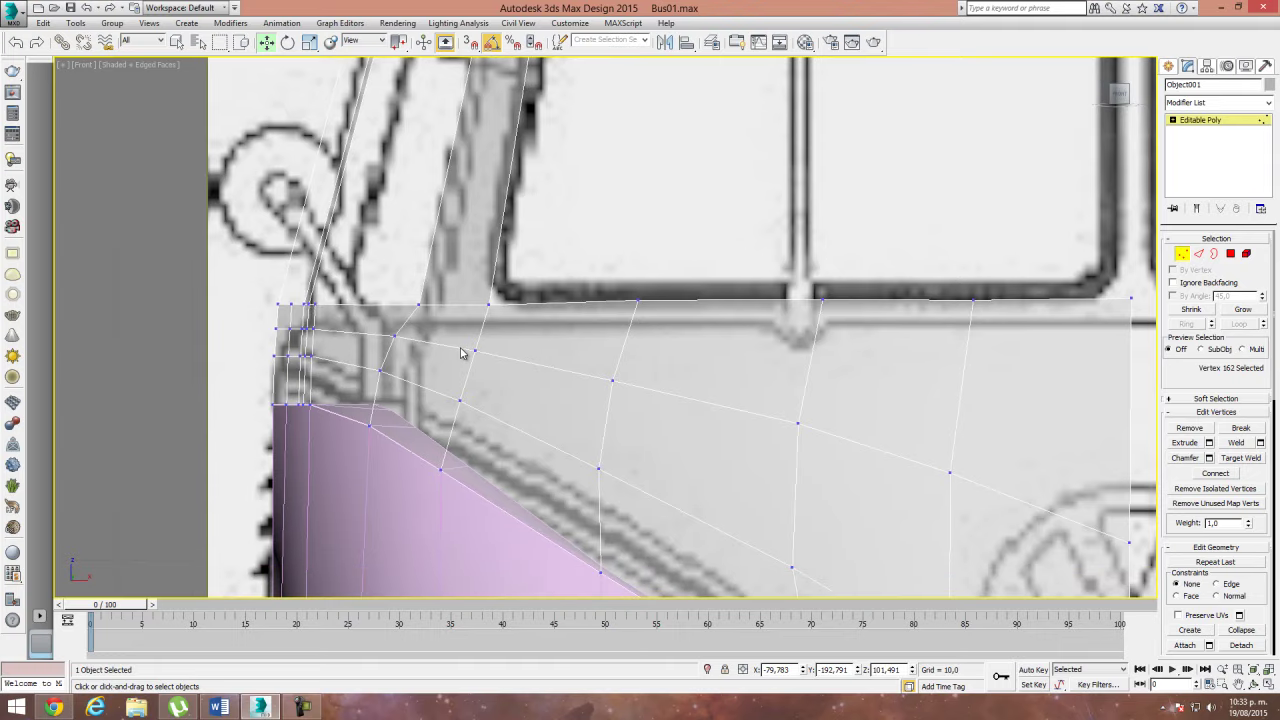
{"action": "scroll", "coordinate": [461, 351], "scroll_direction": "down", "scroll_amount": 5}
{"action": "scroll", "coordinate": [560, 200], "scroll_direction": "up", "scroll_amount": 1}
{"action": "scroll", "coordinate": [560, 200], "scroll_direction": "down", "scroll_amount": 1}
{"action": "scroll", "coordinate": [578, 222], "scroll_direction": "up", "scroll_amount": 5}
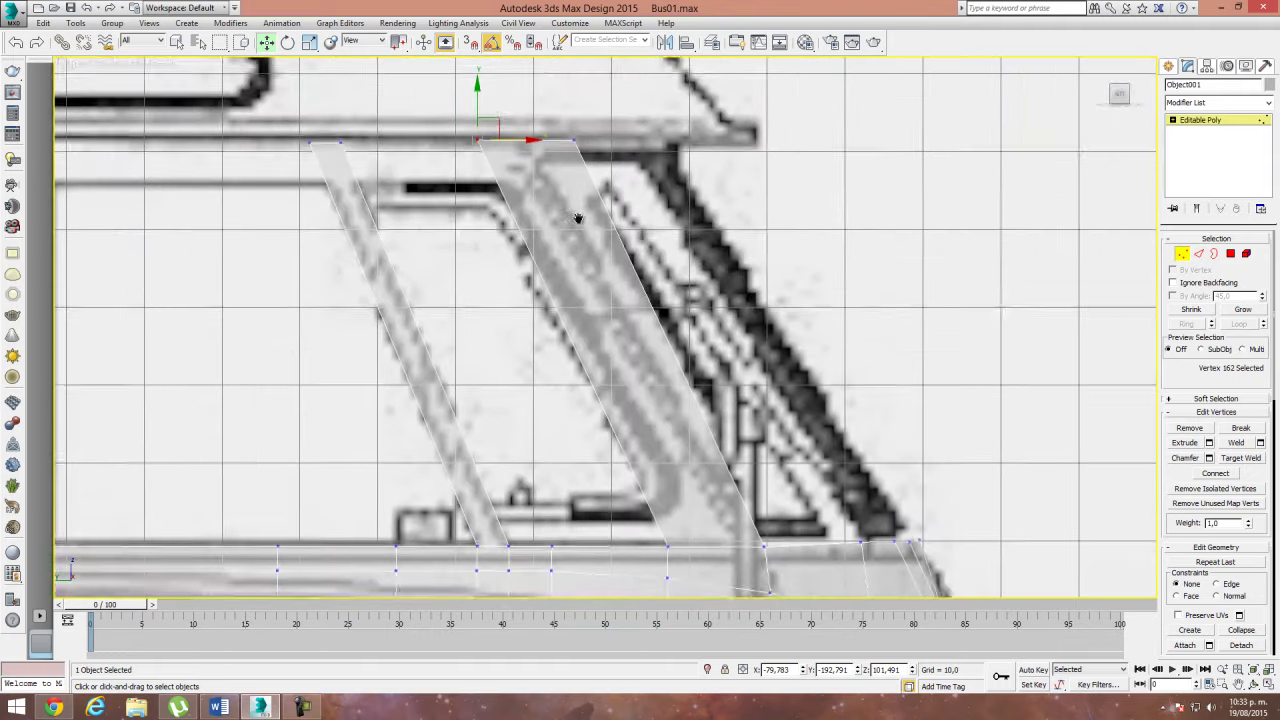
{"action": "middle_click_drag", "start_coordinate": [578, 222], "coordinate": [566, 263]}
{"action": "left_click", "coordinate": [572, 196]}
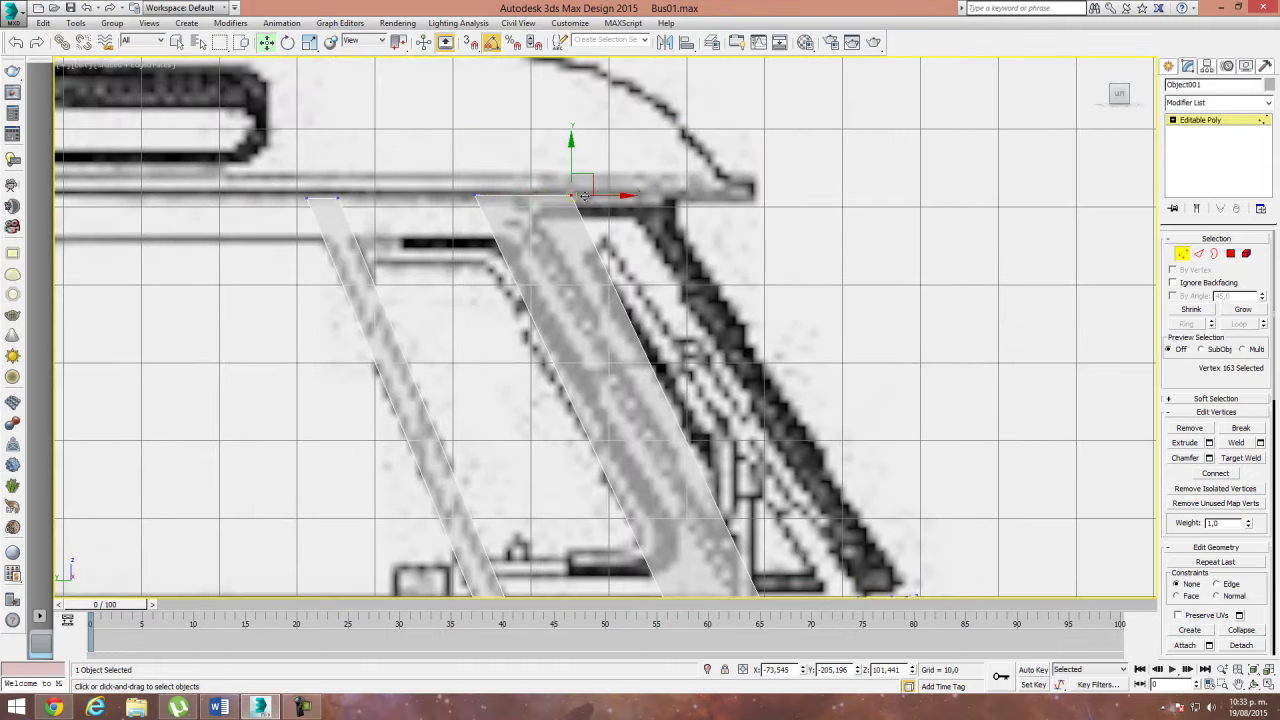
{"action": "left_click_drag", "start_coordinate": [599, 195], "coordinate": [558, 195]}
Step: Pan and zoom to bring the side rail strip into view
{"action": "middle_click_drag", "start_coordinate": [656, 469], "coordinate": [591, 263]}
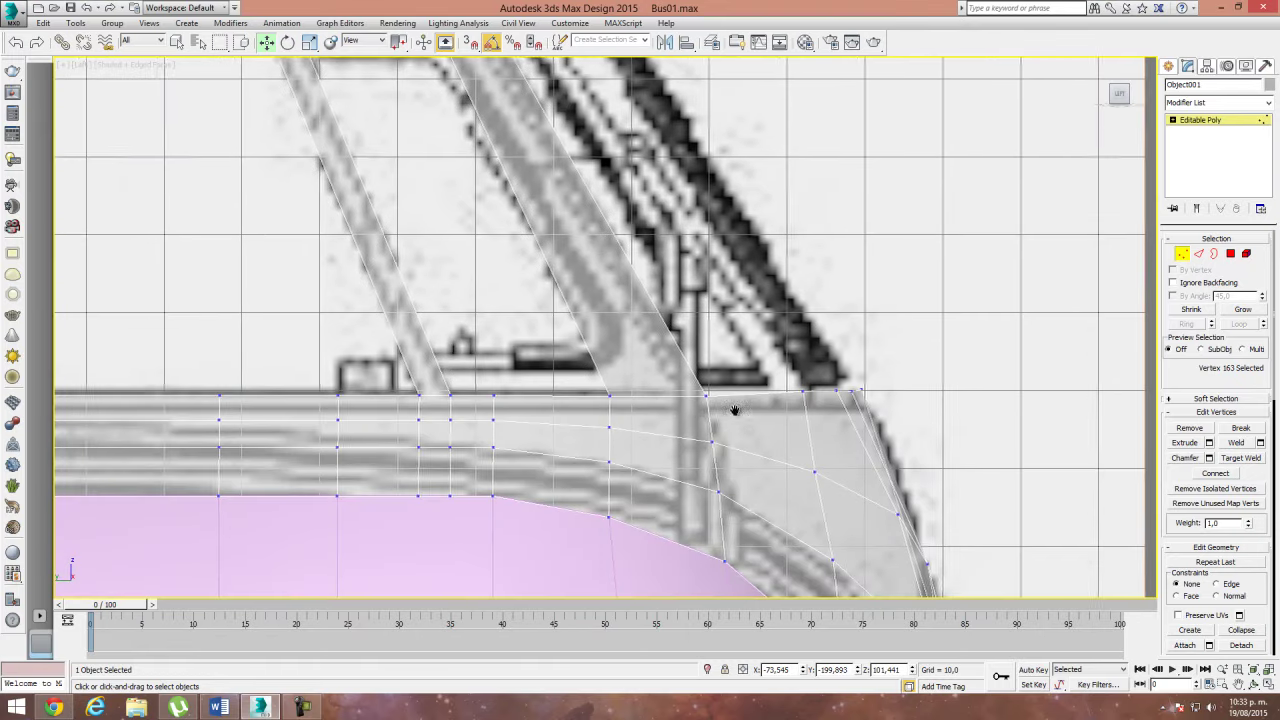
{"action": "middle_click_drag", "start_coordinate": [700, 410], "coordinate": [862, 390]}
{"action": "scroll", "coordinate": [566, 438], "scroll_direction": "down", "scroll_amount": 2}
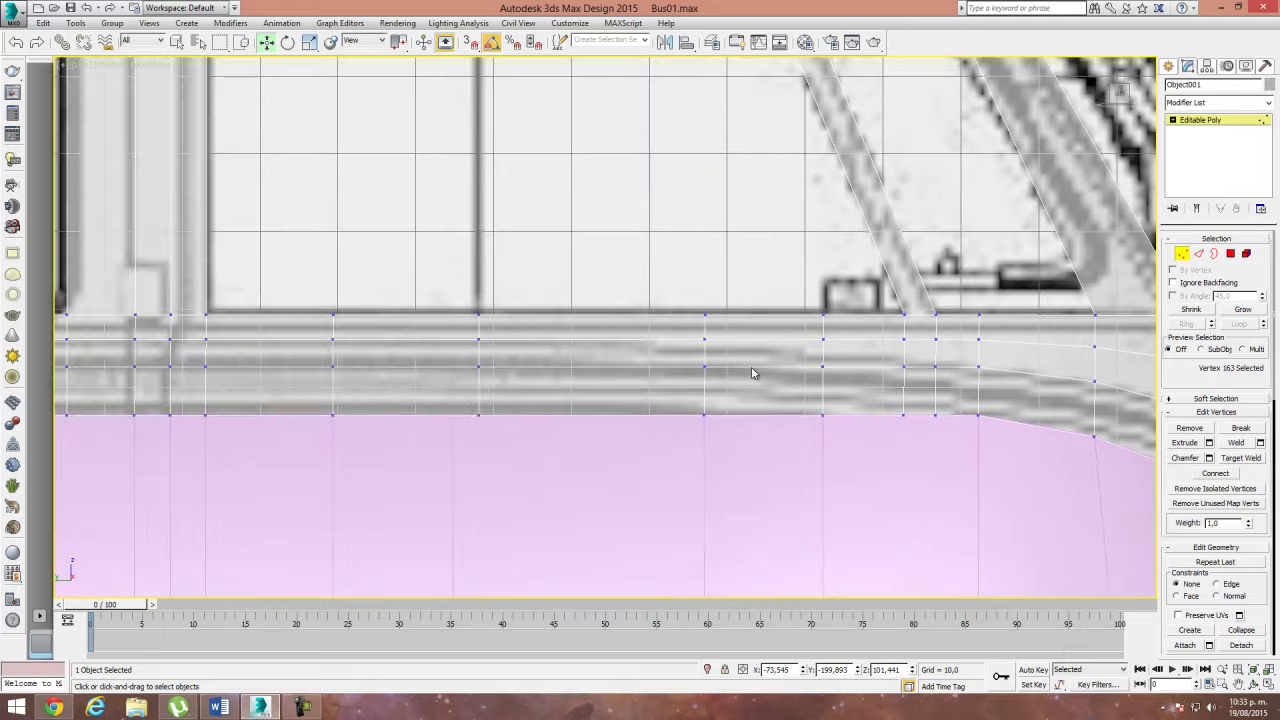
{"action": "scroll", "coordinate": [520, 420], "scroll_direction": "down", "scroll_amount": 3}
{"action": "scroll", "coordinate": [457, 346], "scroll_direction": "up", "scroll_amount": 2}
{"action": "scroll", "coordinate": [563, 343], "scroll_direction": "up", "scroll_amount": 2}
{"action": "scroll", "coordinate": [677, 418], "scroll_direction": "down", "scroll_amount": 2}
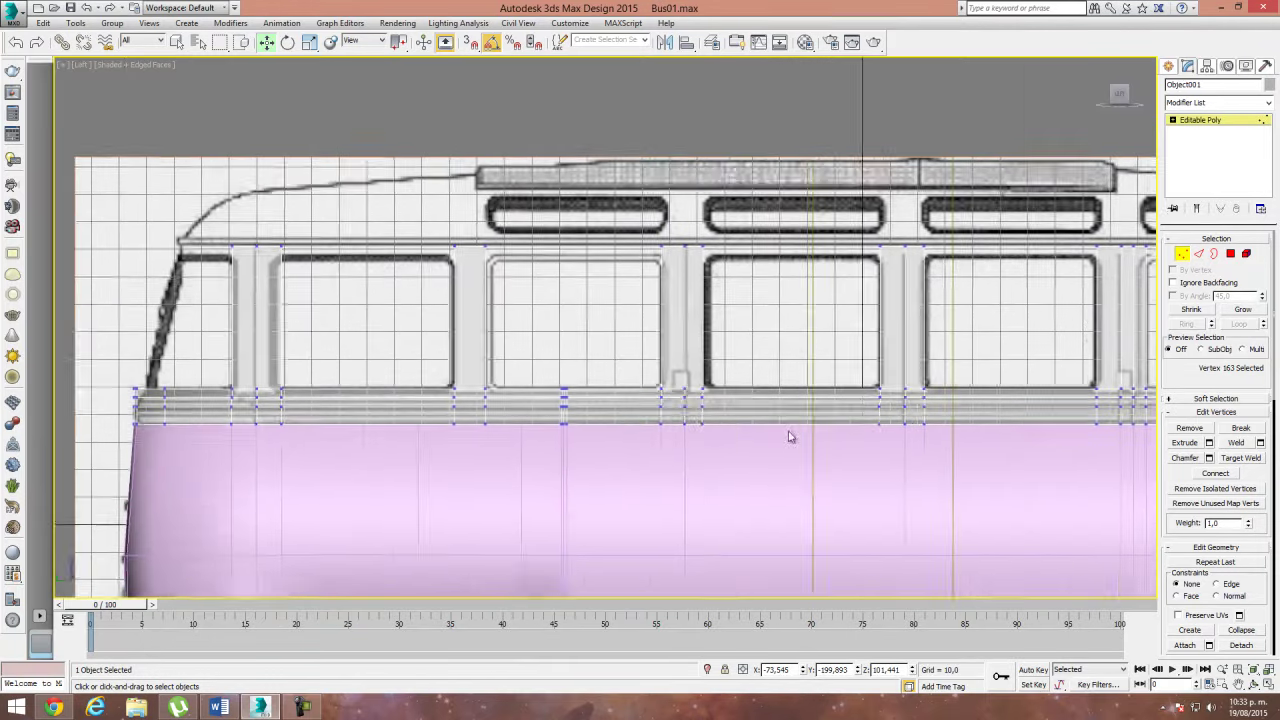
{"action": "scroll", "coordinate": [654, 400], "scroll_direction": "up", "scroll_amount": 1}
{"action": "scroll", "coordinate": [460, 282], "scroll_direction": "up", "scroll_amount": 1}
Step: Switch to edge editing and view the bus from the Back
{"action": "left_click", "coordinate": [1198, 253]}
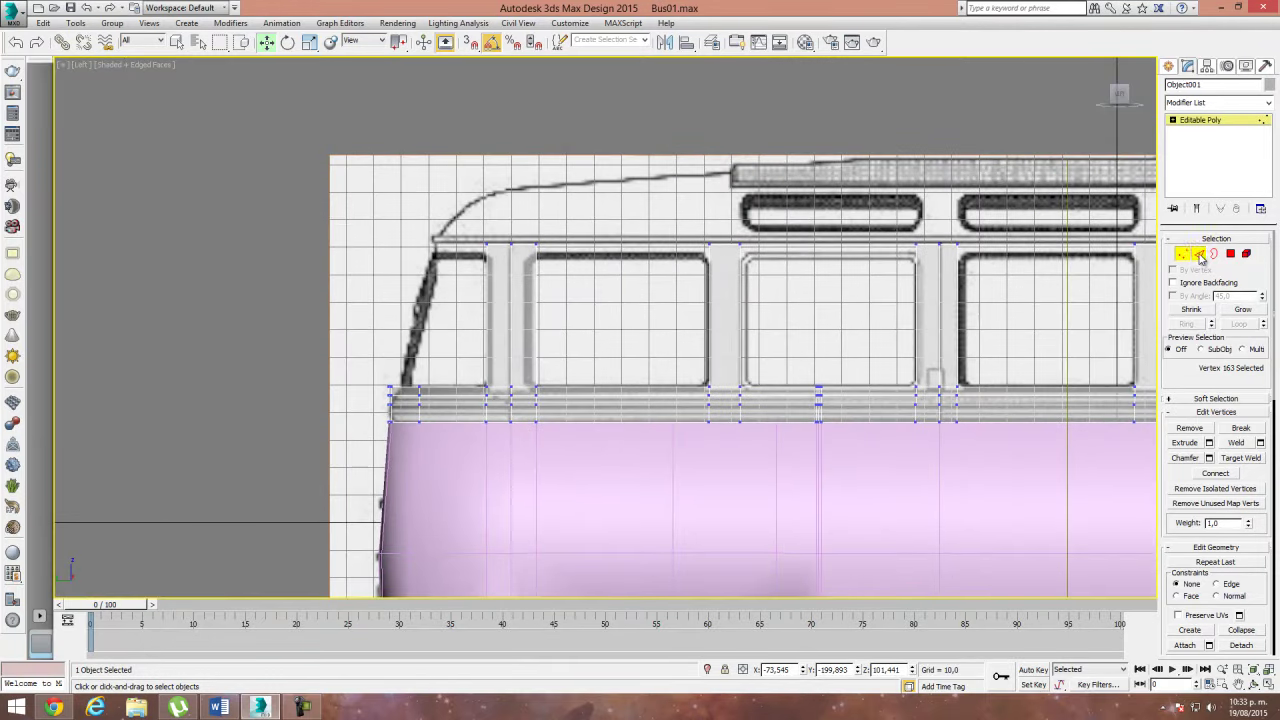
{"action": "middle_click_drag", "start_coordinate": [461, 408], "coordinate": [513, 378]}
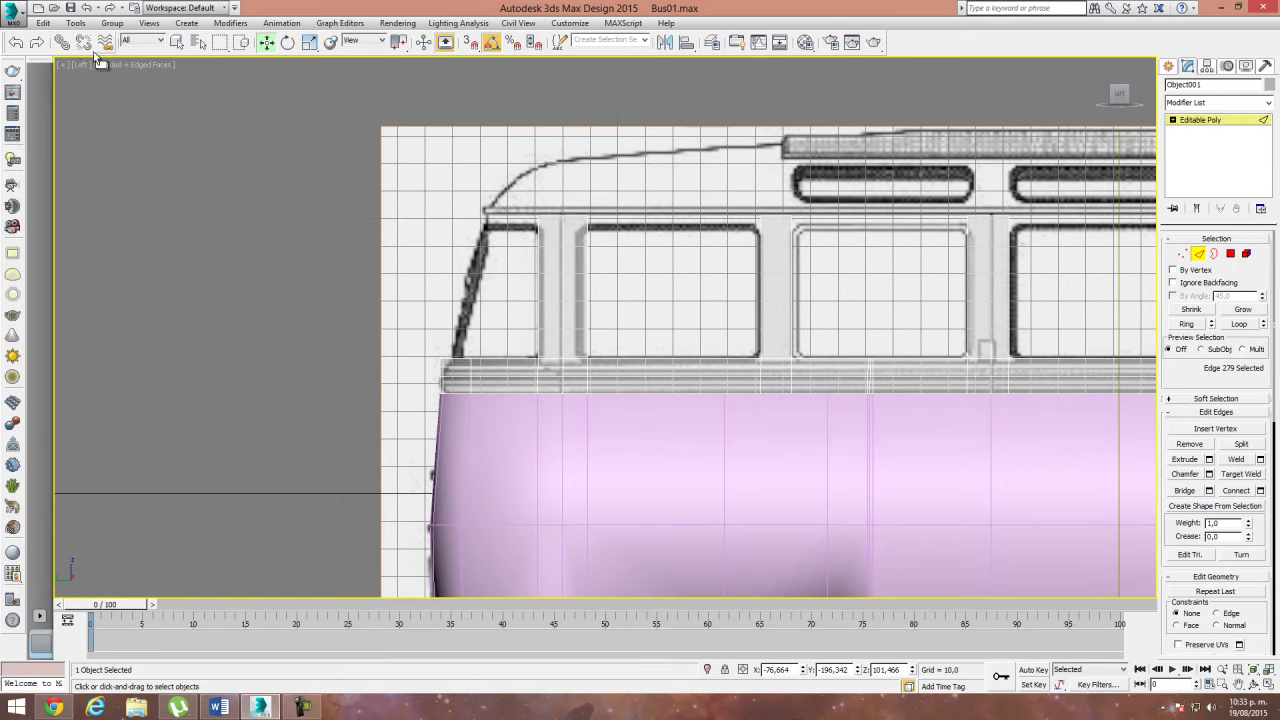
{"action": "left_click", "coordinate": [80, 66]}
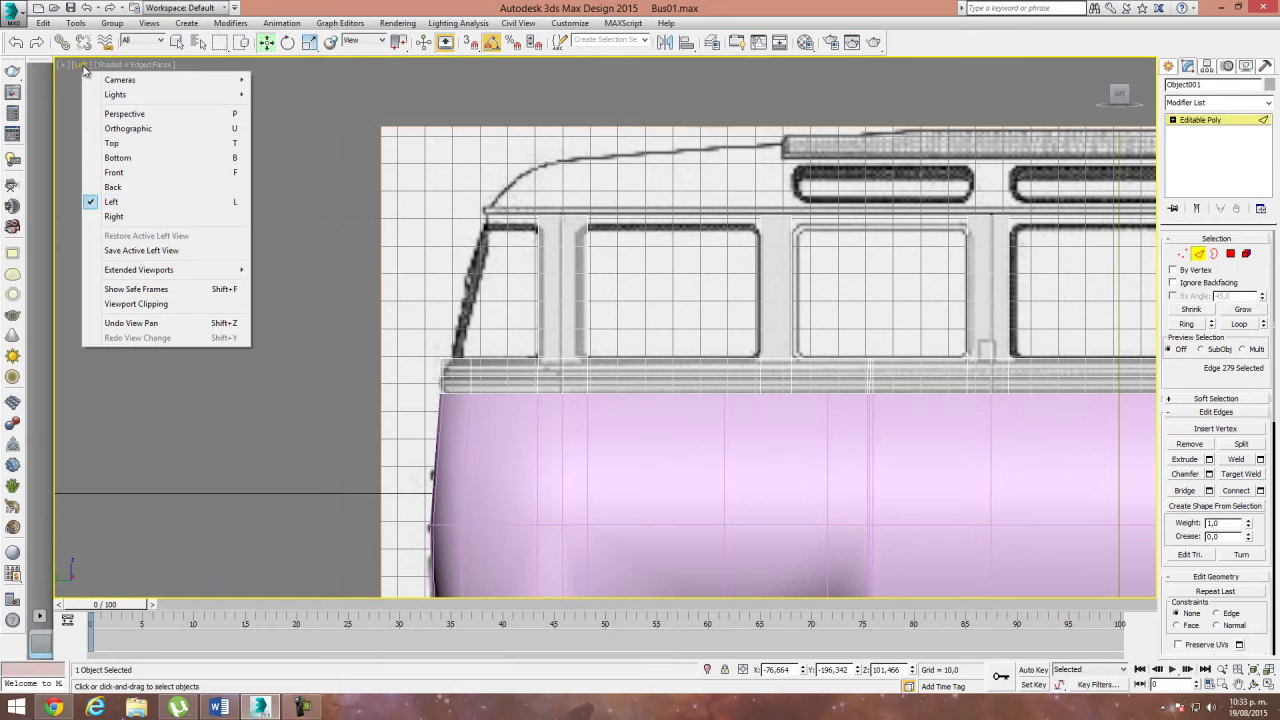
{"action": "left_click", "coordinate": [115, 186]}
{"action": "middle_click_drag", "start_coordinate": [682, 282], "coordinate": [491, 423]}
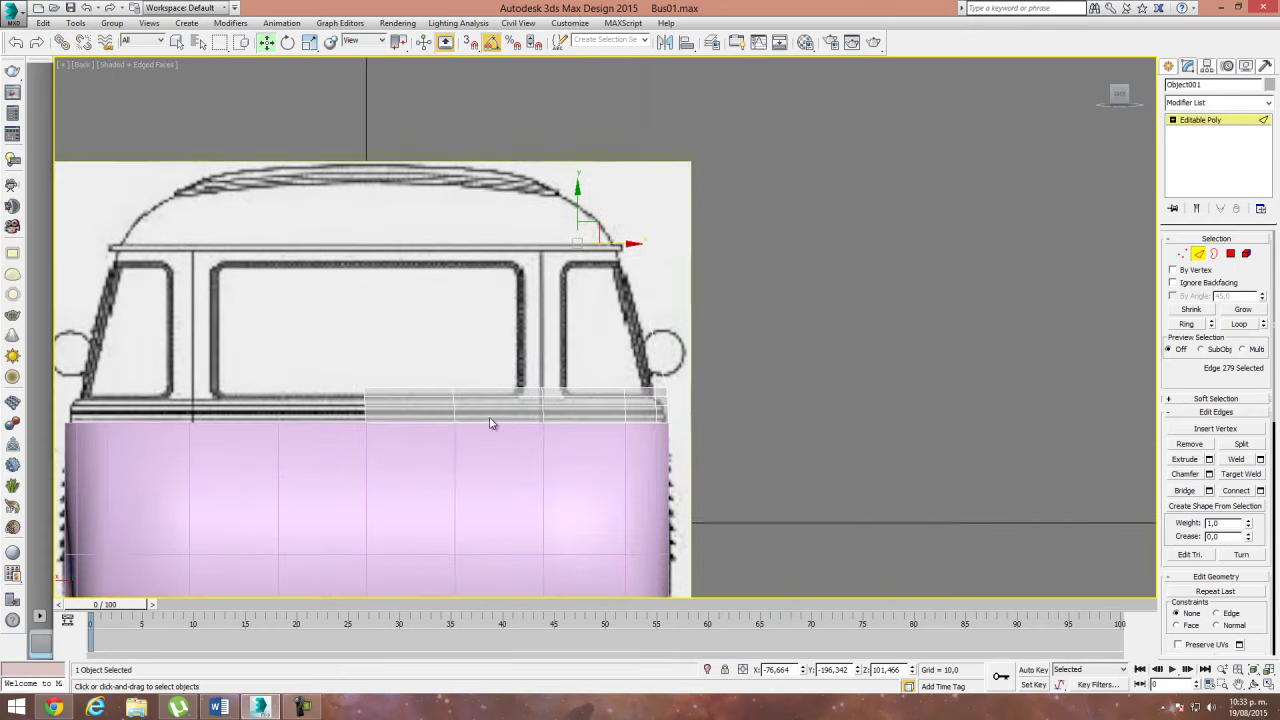
{"action": "scroll", "coordinate": [535, 344], "scroll_direction": "up", "scroll_amount": 5}
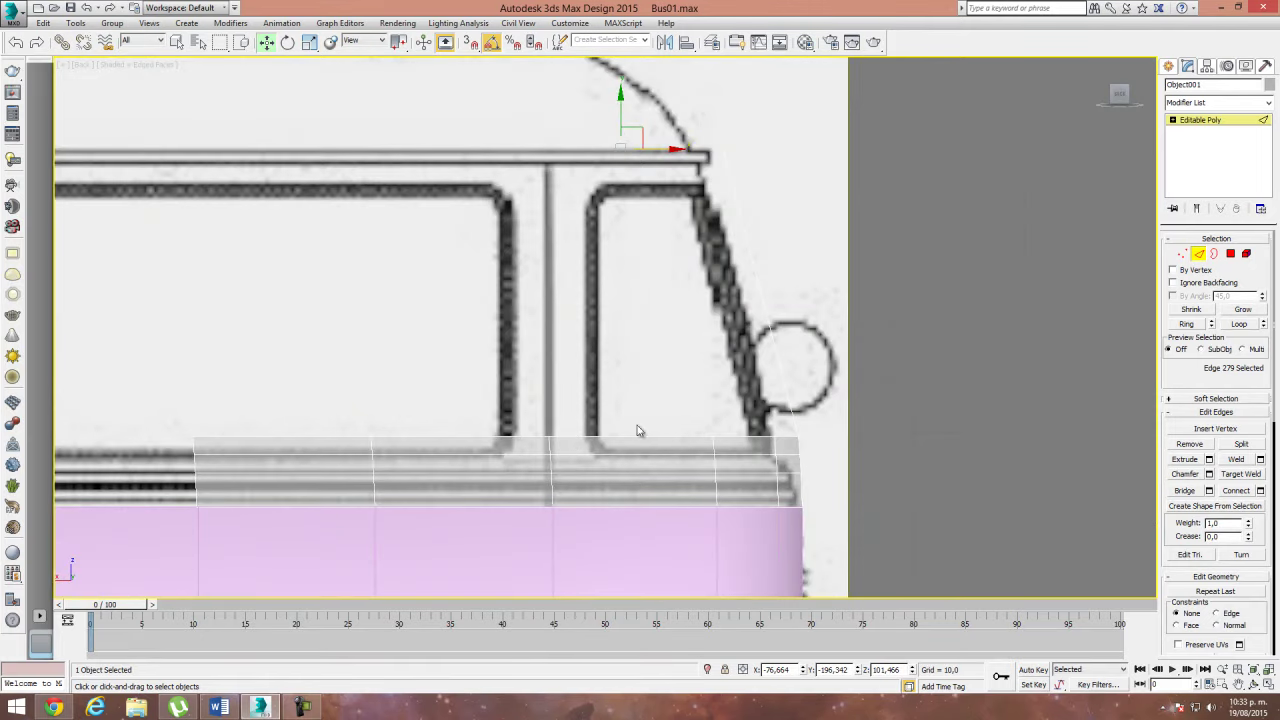
Step: Ring-select the first rail segment's edges and connect them with a new edge slid under the pillar
{"action": "left_click", "coordinate": [575, 437]}
{"action": "left_click", "coordinate": [592, 505], "text": "ctrl"}
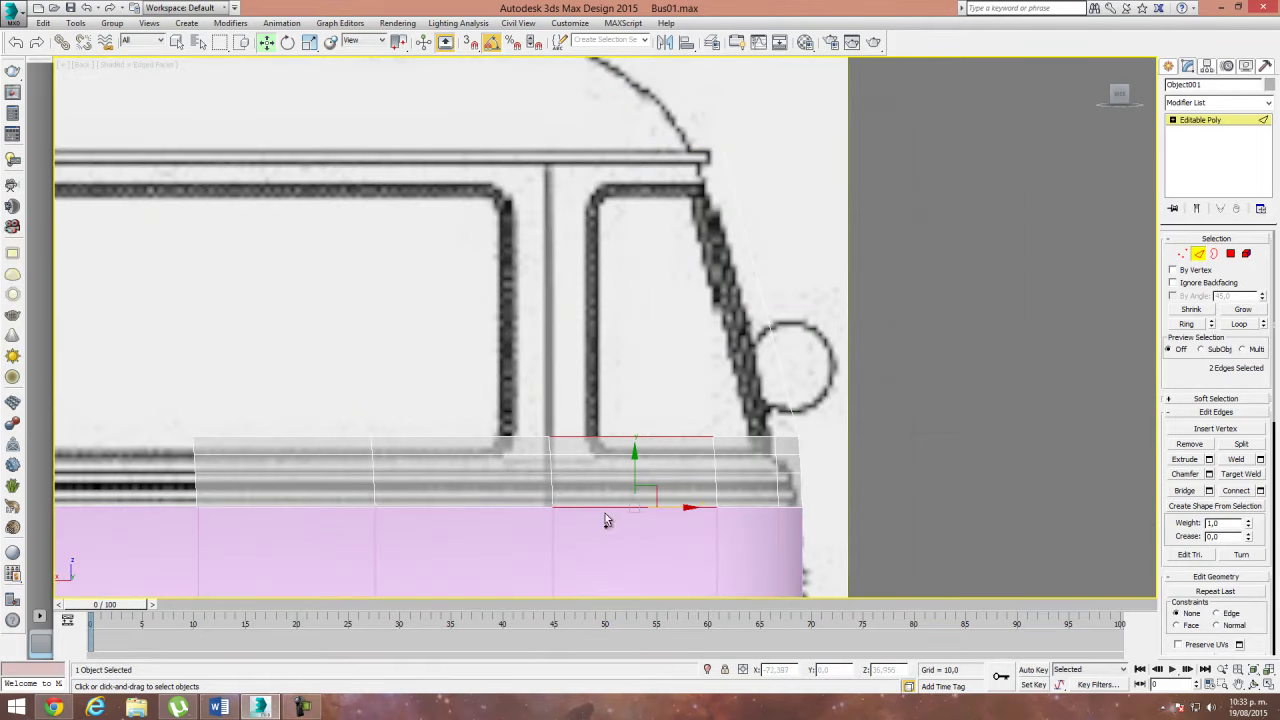
{"action": "left_click", "coordinate": [1260, 491]}
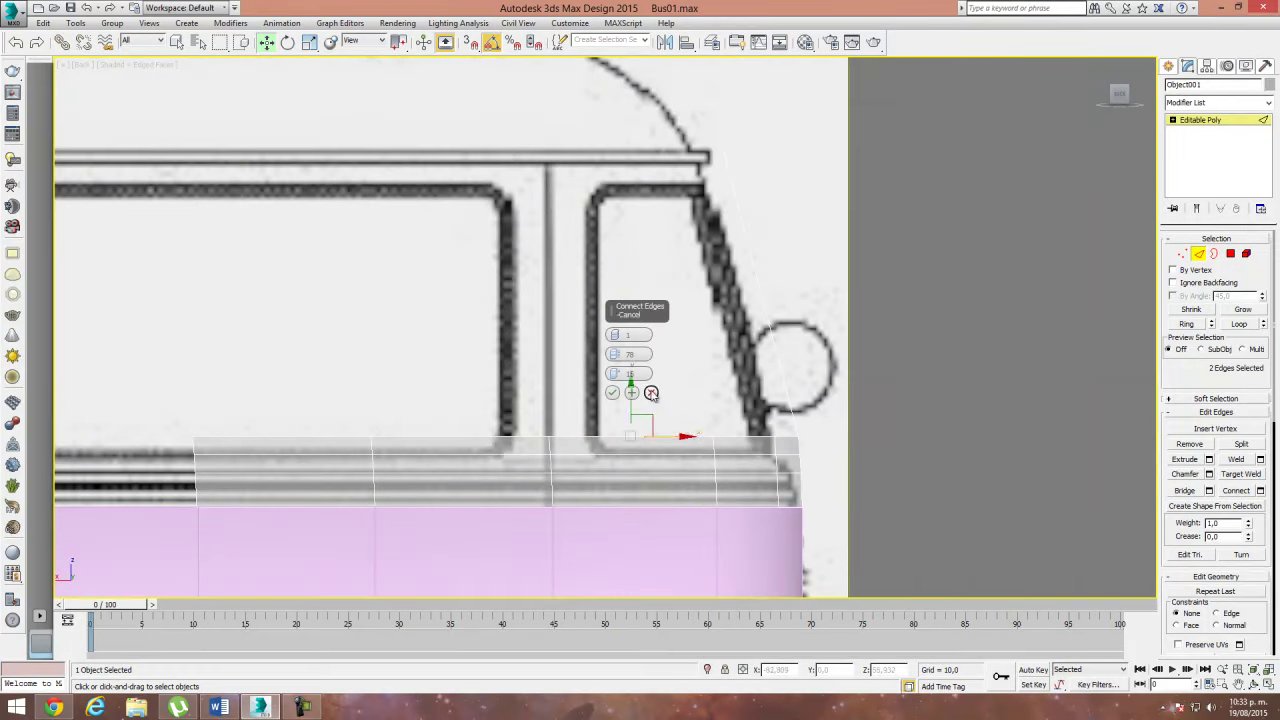
{"action": "left_click", "coordinate": [651, 392]}
{"action": "left_click", "coordinate": [1184, 323]}
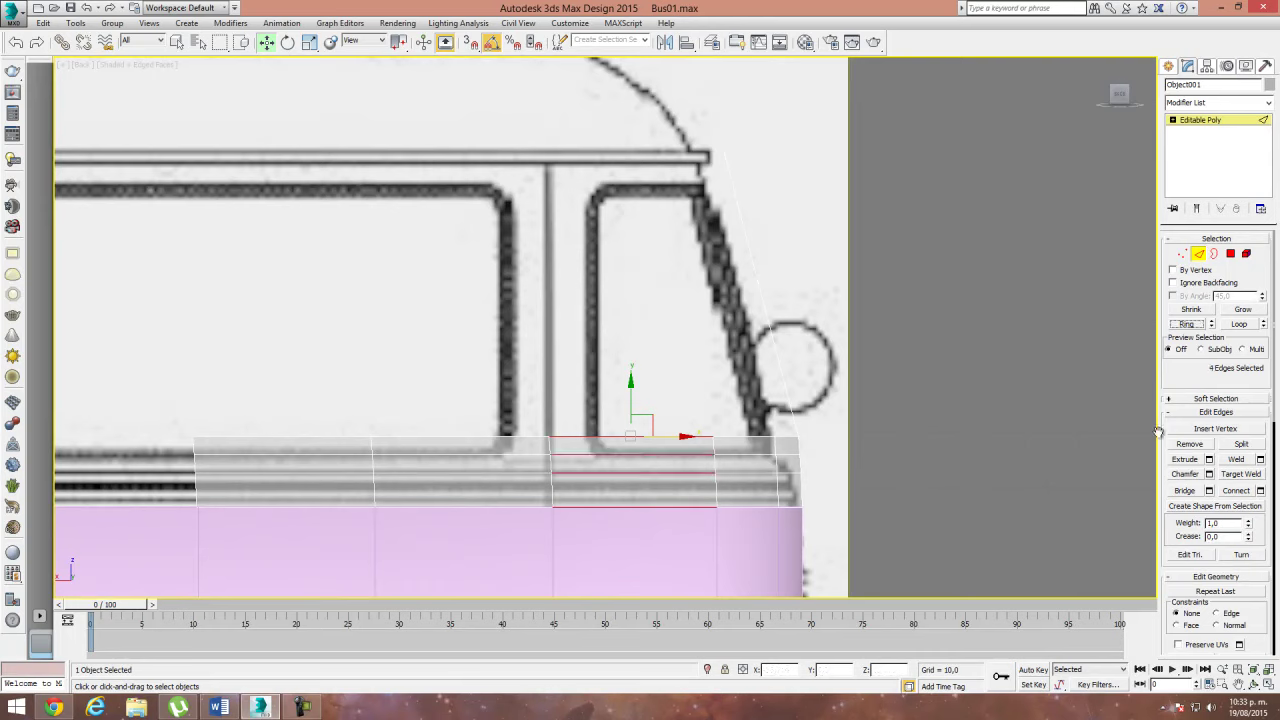
{"action": "left_click", "coordinate": [1260, 490]}
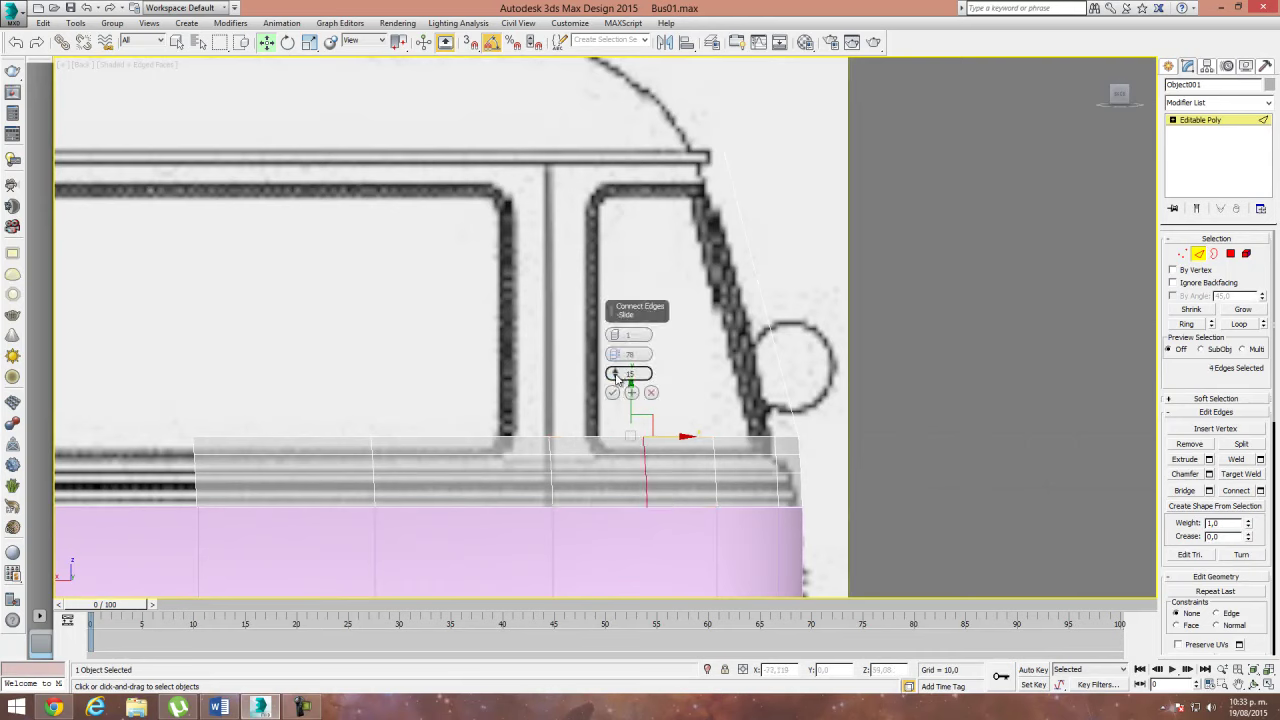
{"action": "left_click_drag", "start_coordinate": [620, 378], "coordinate": [644, 524]}
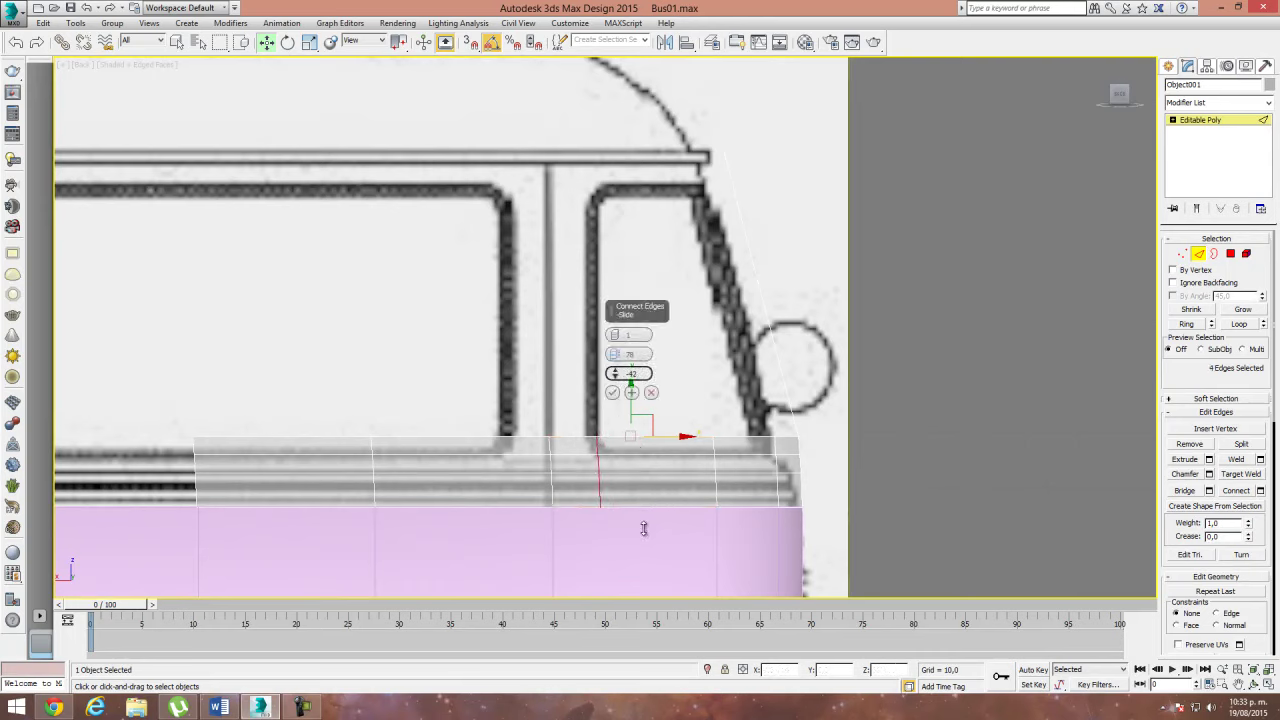
{"action": "left_click", "coordinate": [612, 392]}
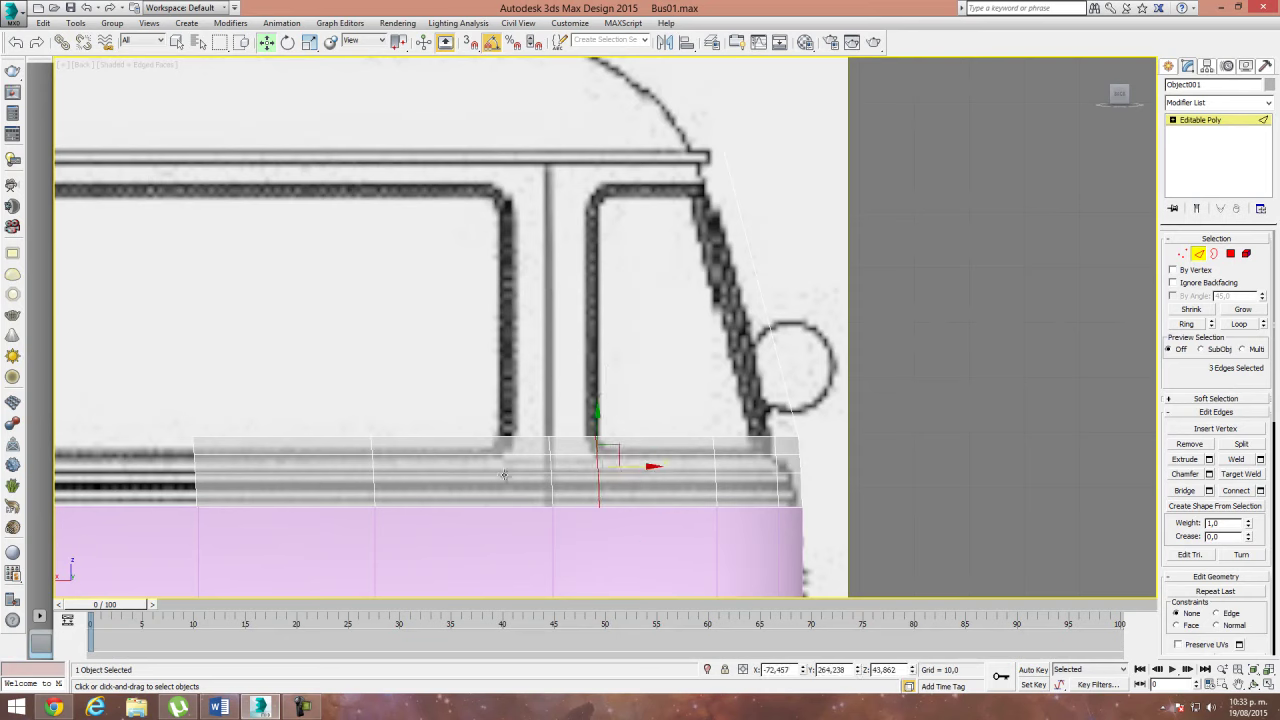
Step: Cut a connecting edge through the next rail segment, positioned beneath the pillar
{"action": "left_click_drag", "start_coordinate": [484, 432], "coordinate": [500, 566]}
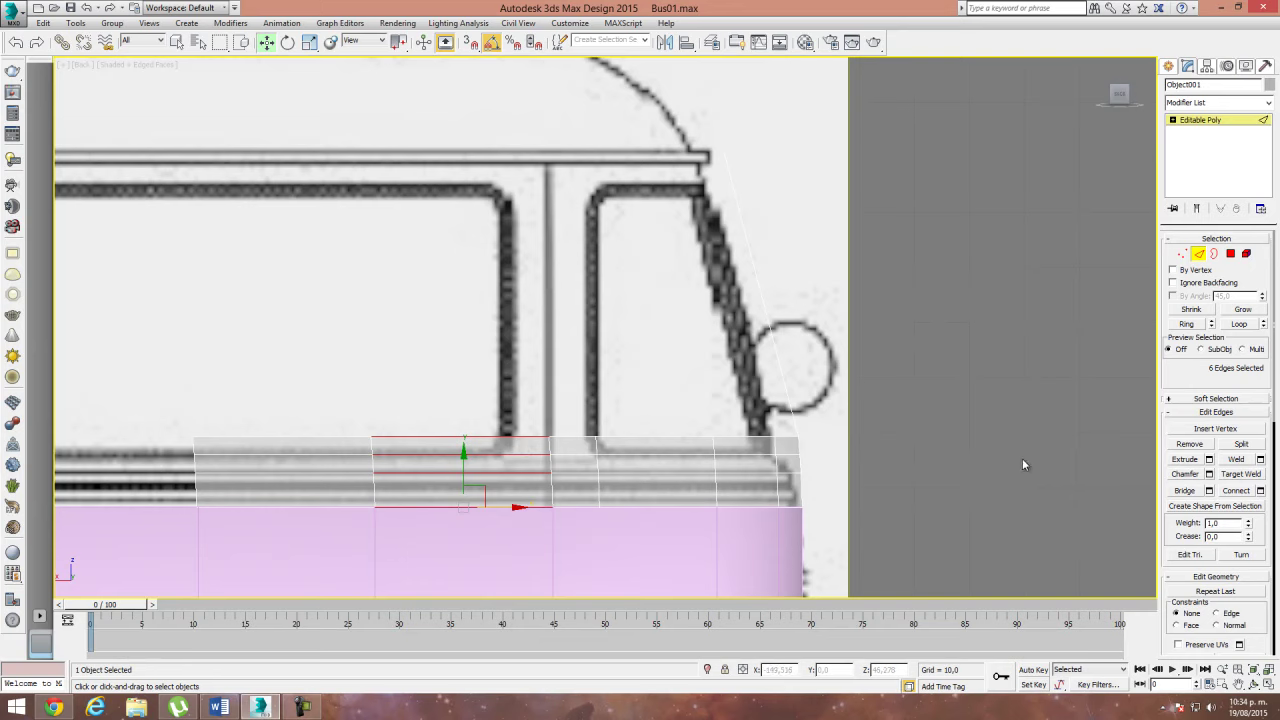
{"action": "left_click", "coordinate": [1261, 490]}
{"action": "mouse_move", "coordinate": [613, 373]}
{"action": "left_mouse_down"}
{"action": "mouse_move", "coordinate": [616, 383]}
{"action": "mouse_move", "coordinate": [614, 125]}
{"action": "mouse_move", "coordinate": [620, 161]}
{"action": "left_mouse_up"}
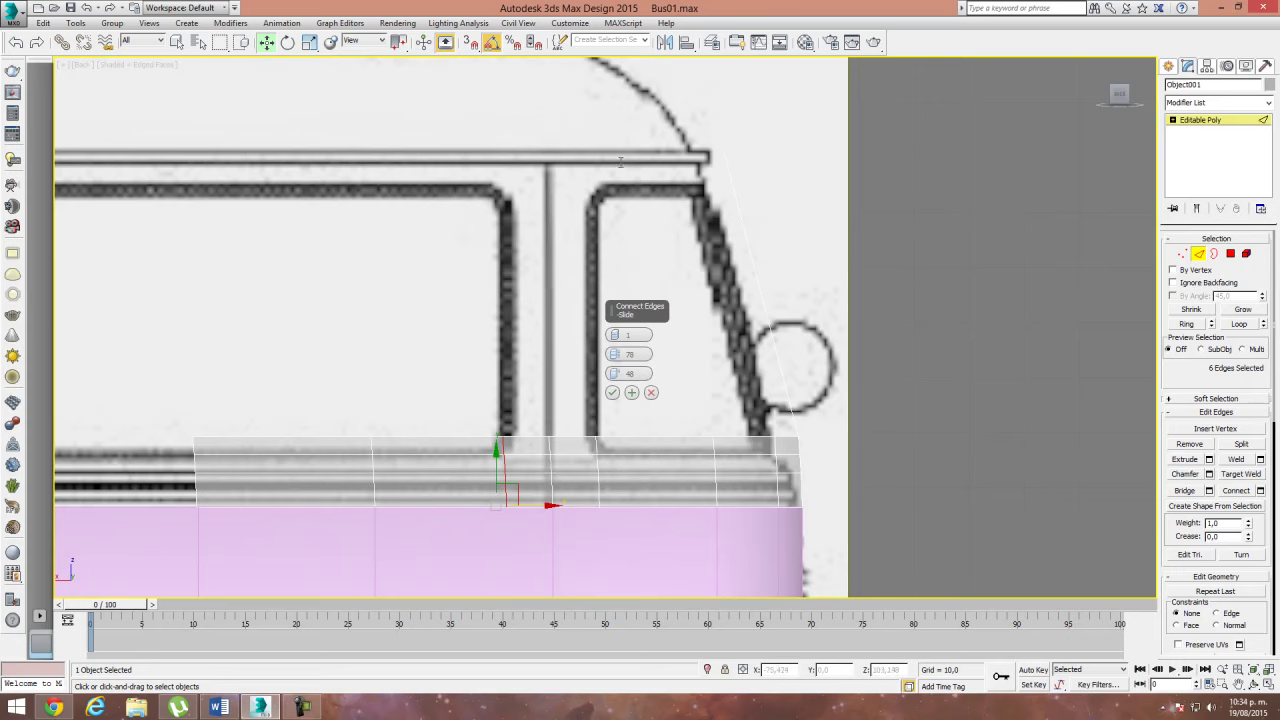
{"action": "left_click", "coordinate": [612, 392]}
{"action": "middle_click_drag", "start_coordinate": [614, 400], "coordinate": [806, 375]}
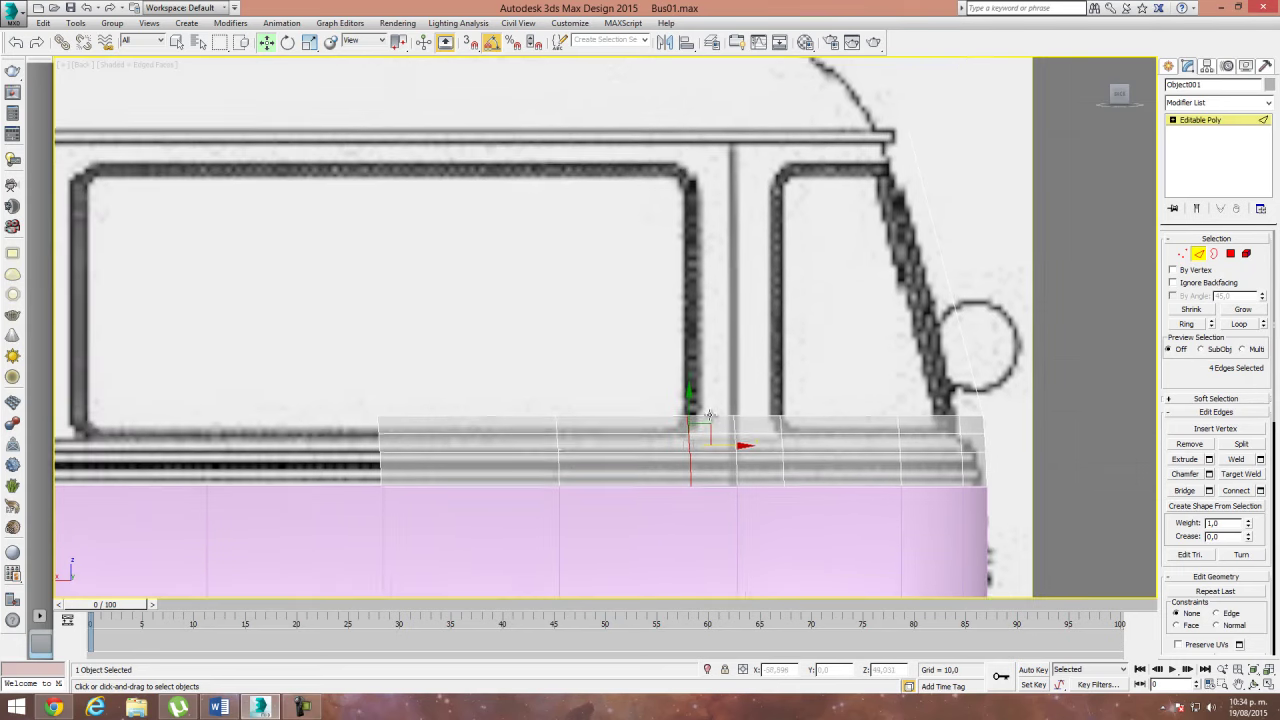
{"action": "middle_click_drag", "start_coordinate": [452, 481], "coordinate": [487, 352]}
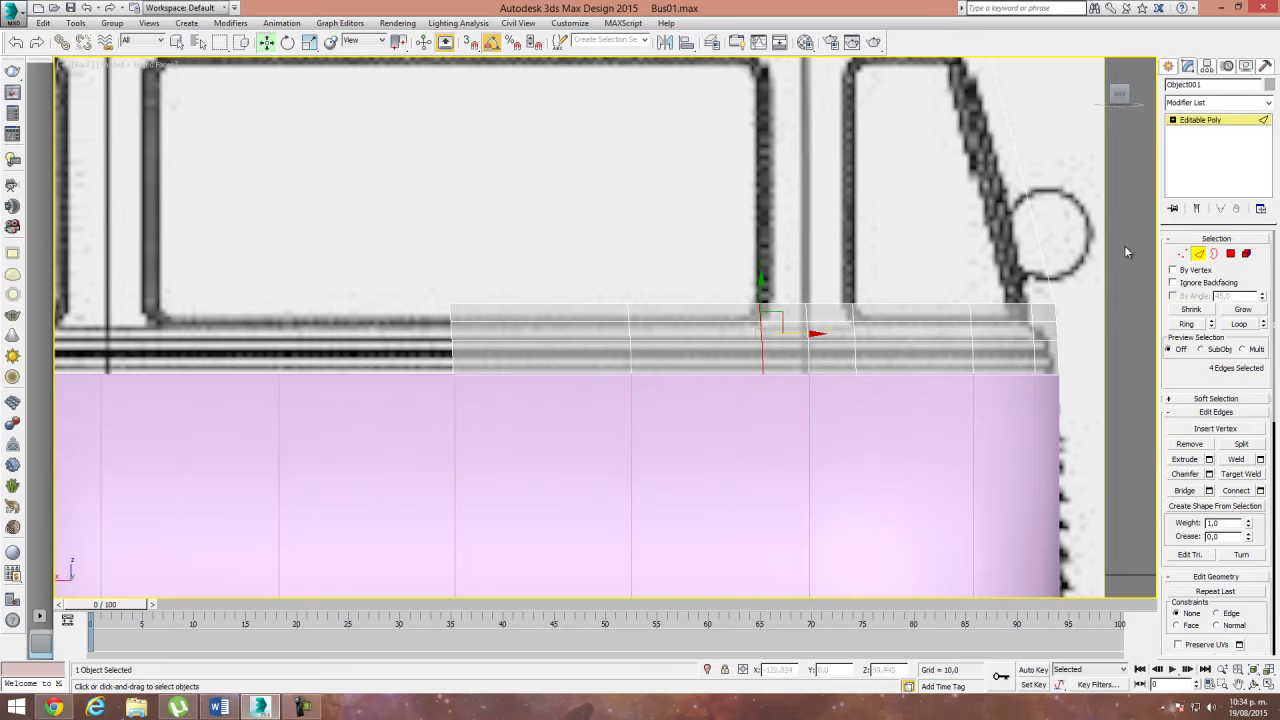
{"action": "left_click", "coordinate": [1181, 255]}
Step: Scale each rail vertex column on X to straighten it
{"action": "left_click_drag", "start_coordinate": [436, 301], "coordinate": [468, 402]}
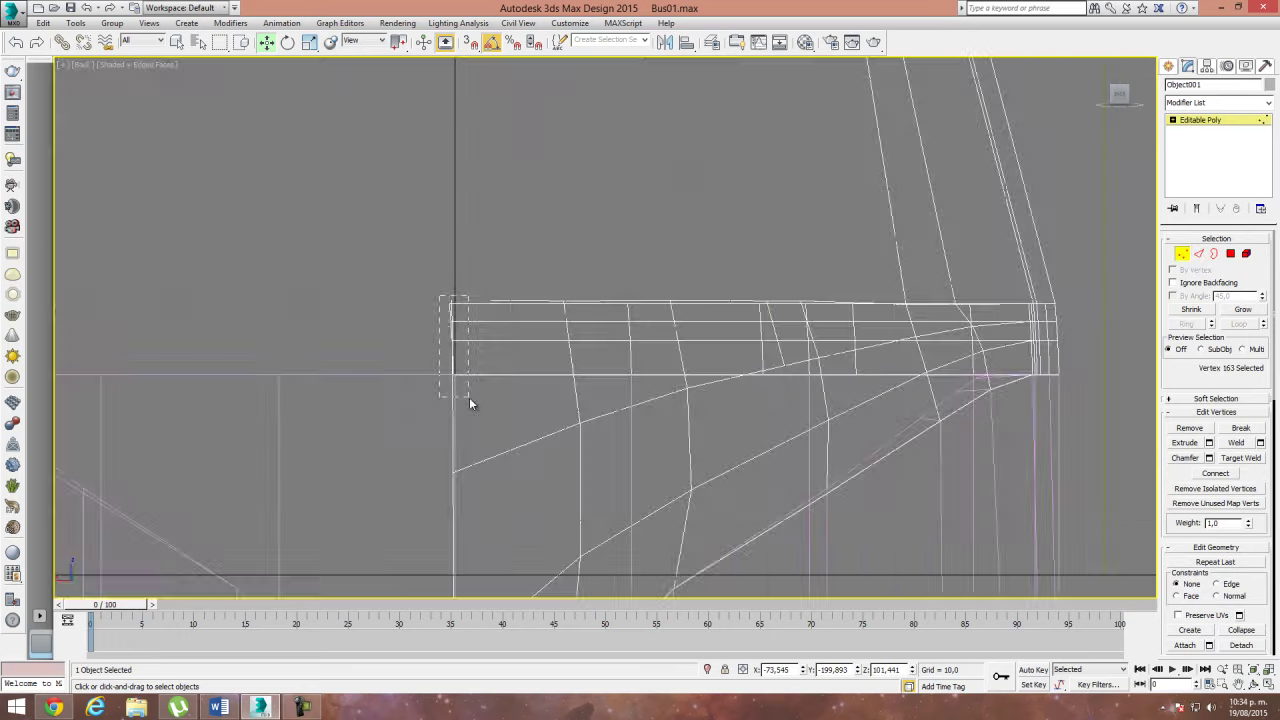
{"action": "key", "text": "r"}
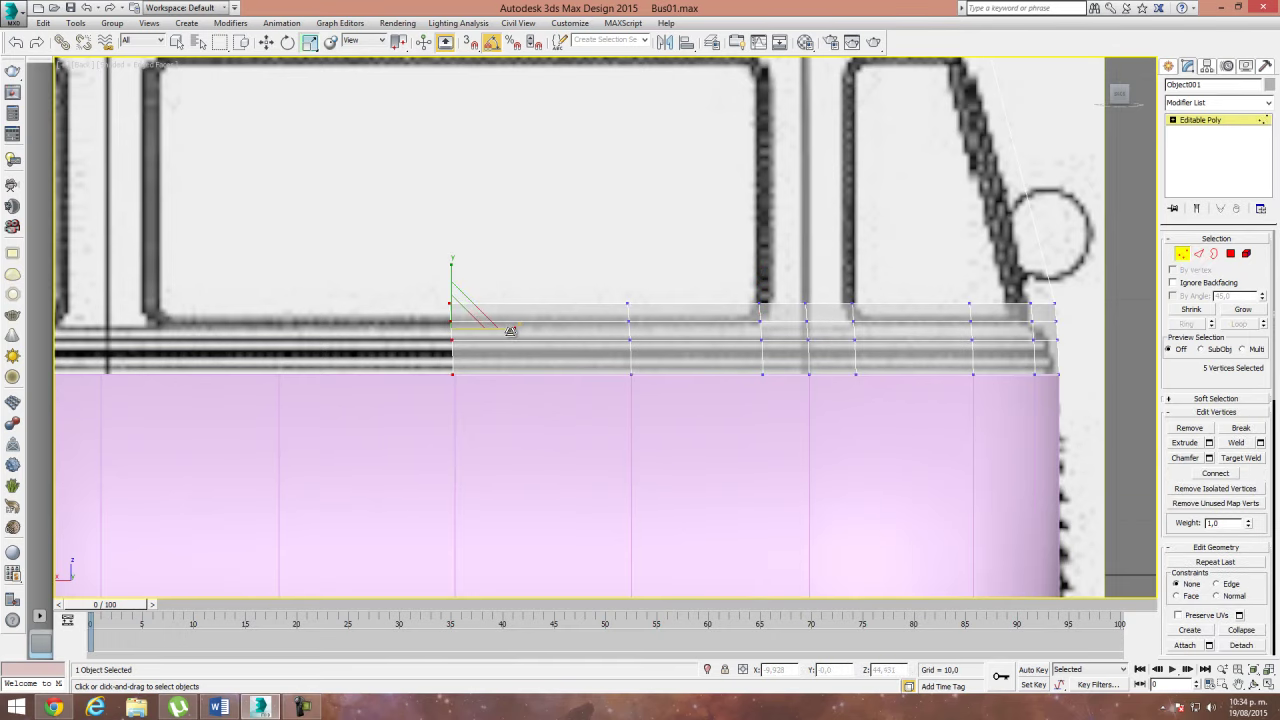
{"action": "left_click_drag", "start_coordinate": [508, 327], "coordinate": [325, 323]}
{"action": "left_click_drag", "start_coordinate": [613, 301], "coordinate": [643, 386]}
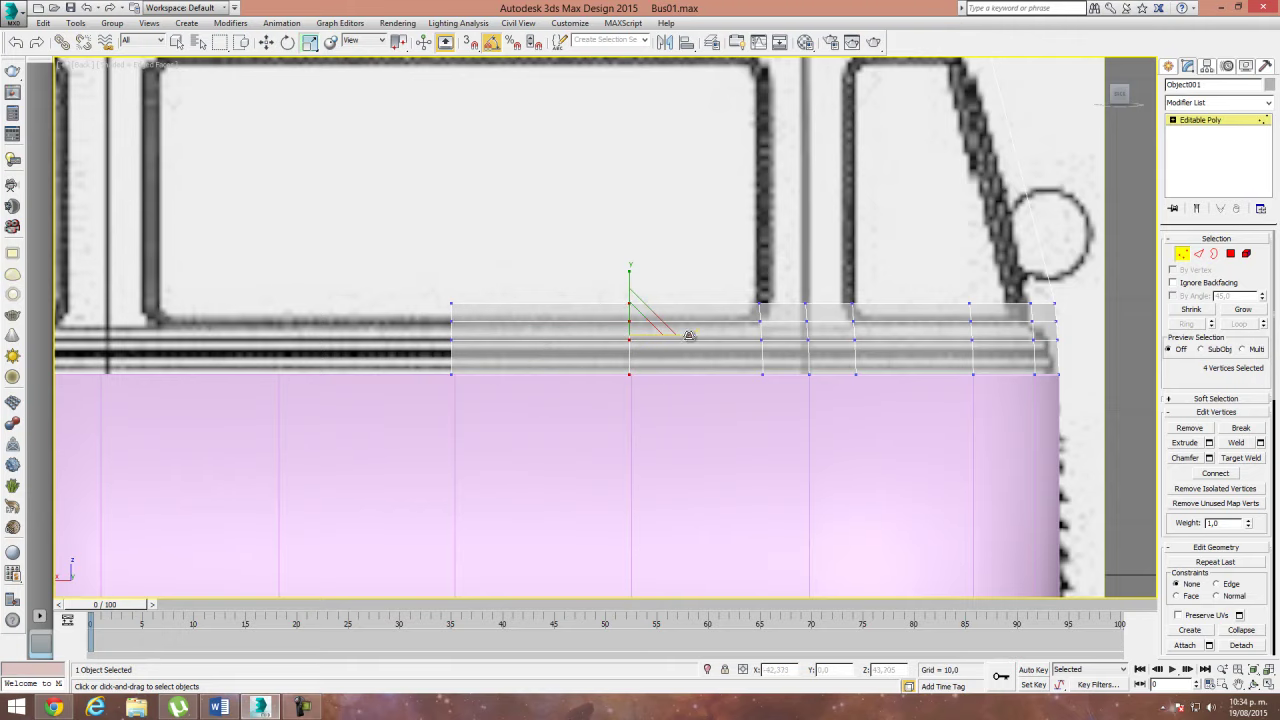
{"action": "left_click_drag", "start_coordinate": [740, 296], "coordinate": [785, 385]}
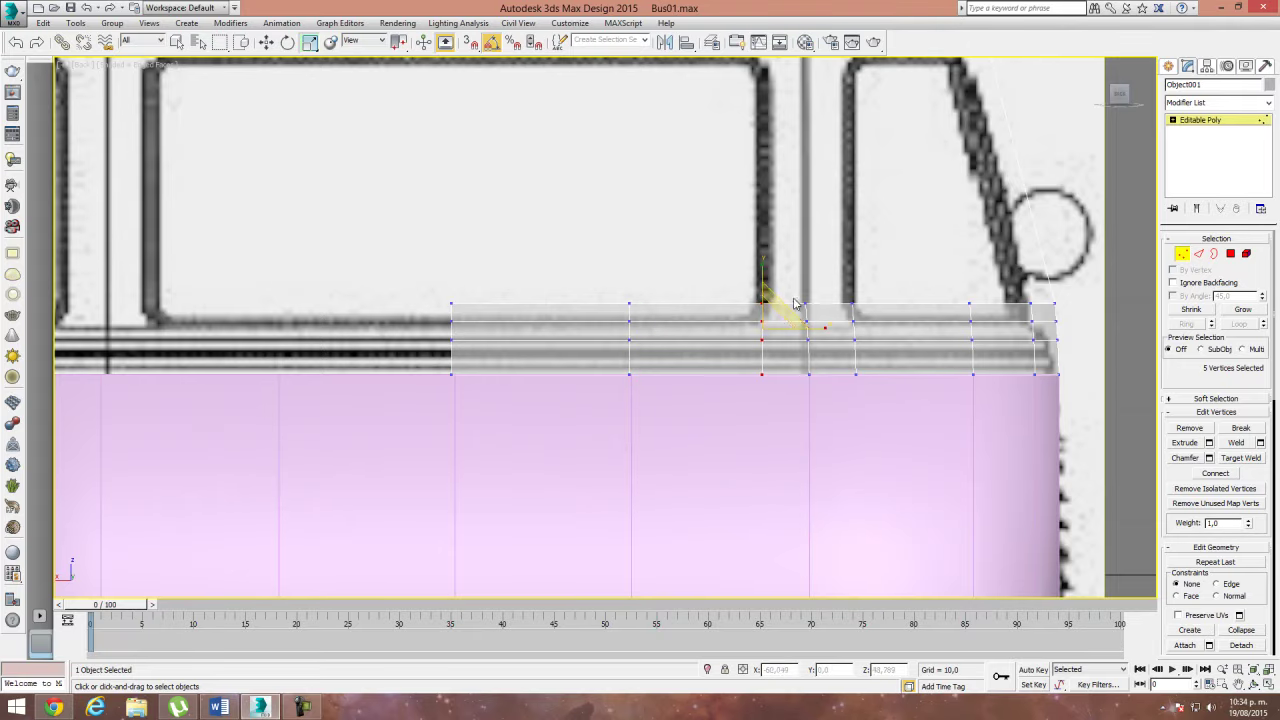
{"action": "left_click_drag", "start_coordinate": [790, 290], "coordinate": [830, 385]}
{"action": "left_click_drag", "start_coordinate": [884, 428], "coordinate": [884, 430]}
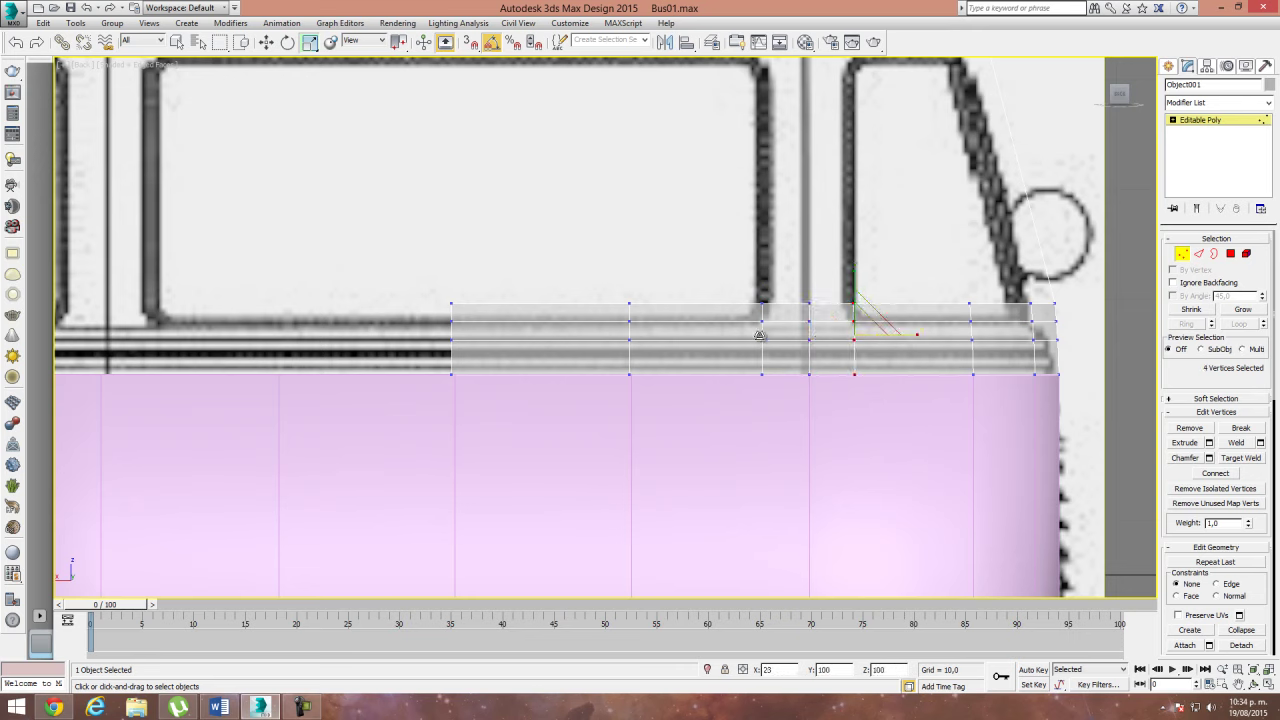
Step: Shift-move the post's two top edges up to the roof line, forming a new pillar strip
{"action": "left_click", "coordinate": [1183, 256]}
{"action": "middle_click_drag", "start_coordinate": [849, 337], "coordinate": [831, 389]}
{"action": "left_click", "coordinate": [1199, 253]}
{"action": "left_click", "coordinate": [812, 357]}
{"action": "left_click", "coordinate": [770, 356], "text": "ctrl"}
{"action": "left_click", "coordinate": [266, 43]}
{"action": "left_click_drag", "start_coordinate": [790, 310], "coordinate": [784, 35], "text": "shift"}
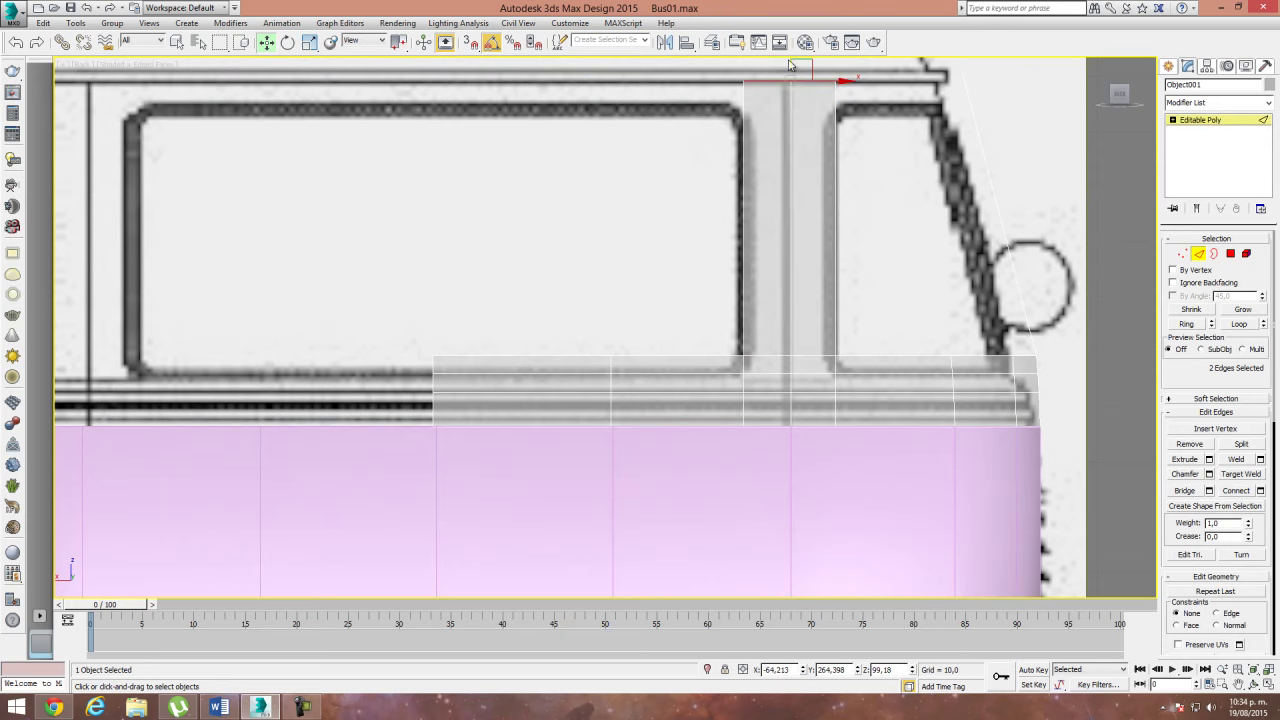
Step: In the Left view, move the slanted front pillar's top onto the front roof corner
{"action": "middle_click_drag", "start_coordinate": [859, 167], "coordinate": [726, 207]}
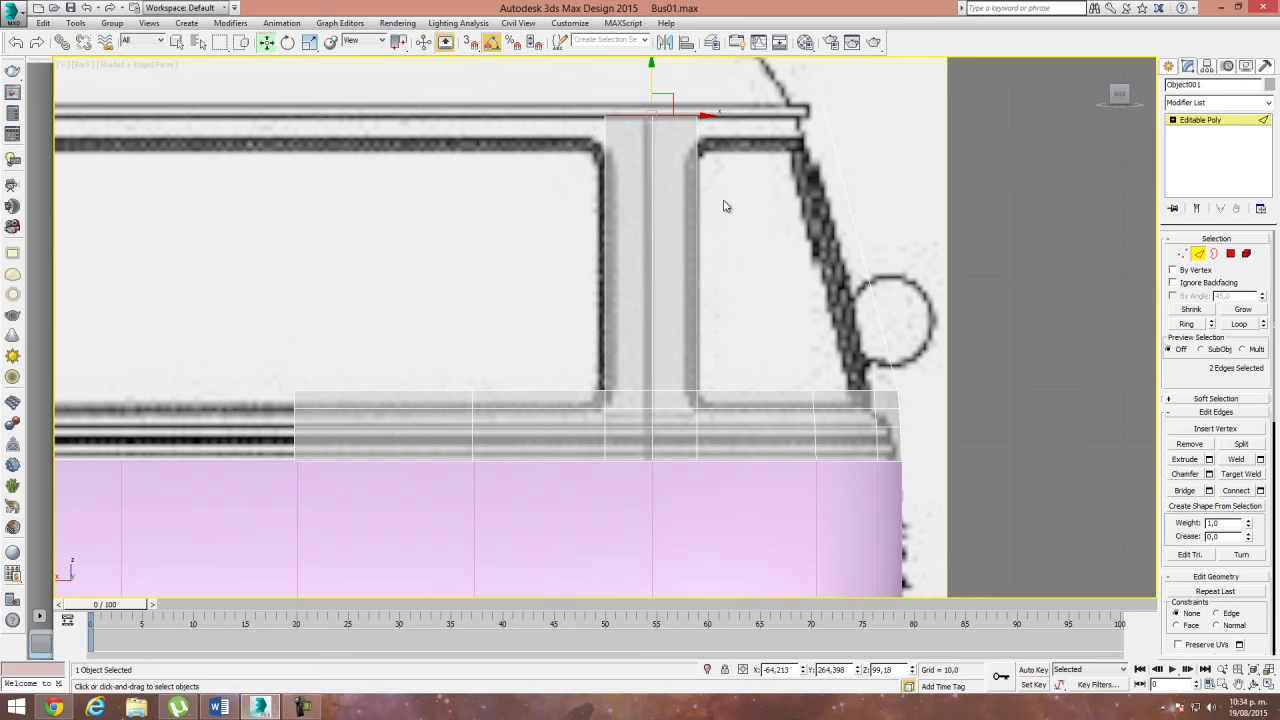
{"action": "scroll", "coordinate": [880, 240], "scroll_direction": "down", "scroll_amount": 2}
{"action": "scroll", "coordinate": [792, 245], "scroll_direction": "down", "scroll_amount": 1}
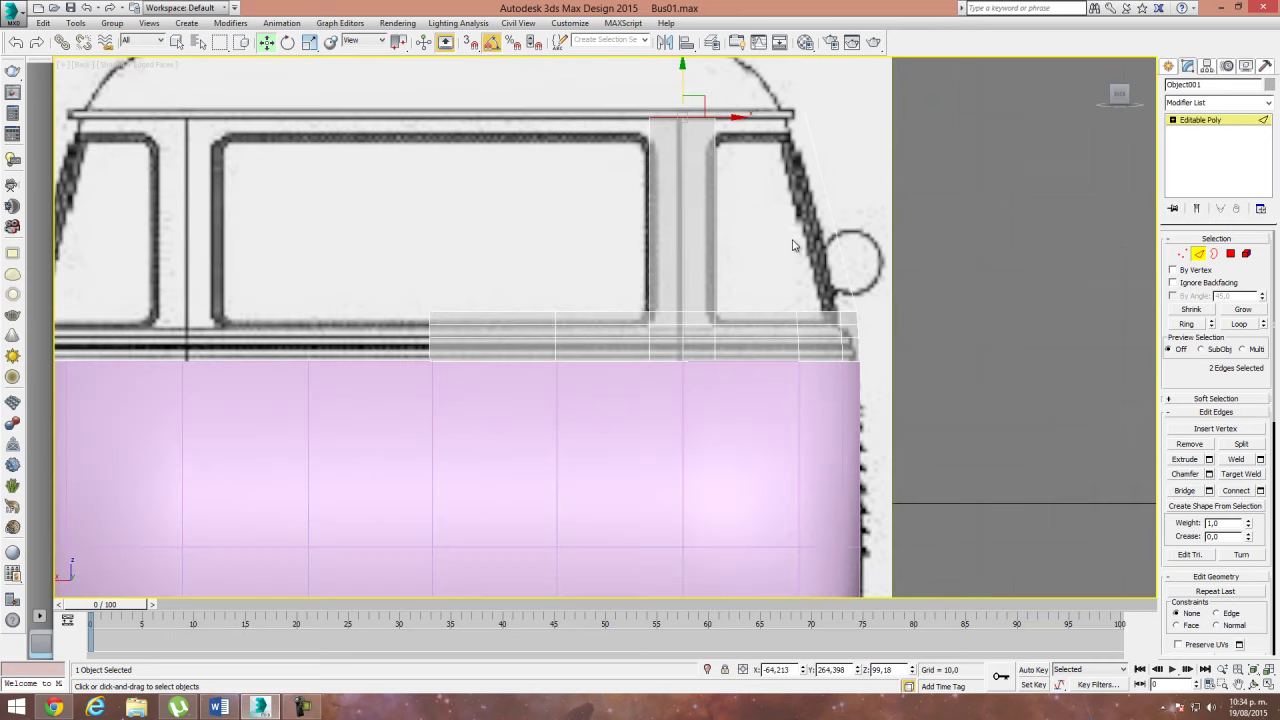
{"action": "scroll", "coordinate": [765, 209], "scroll_direction": "down", "scroll_amount": 3}
{"action": "middle_click_drag", "start_coordinate": [521, 171], "coordinate": [590, 216]}
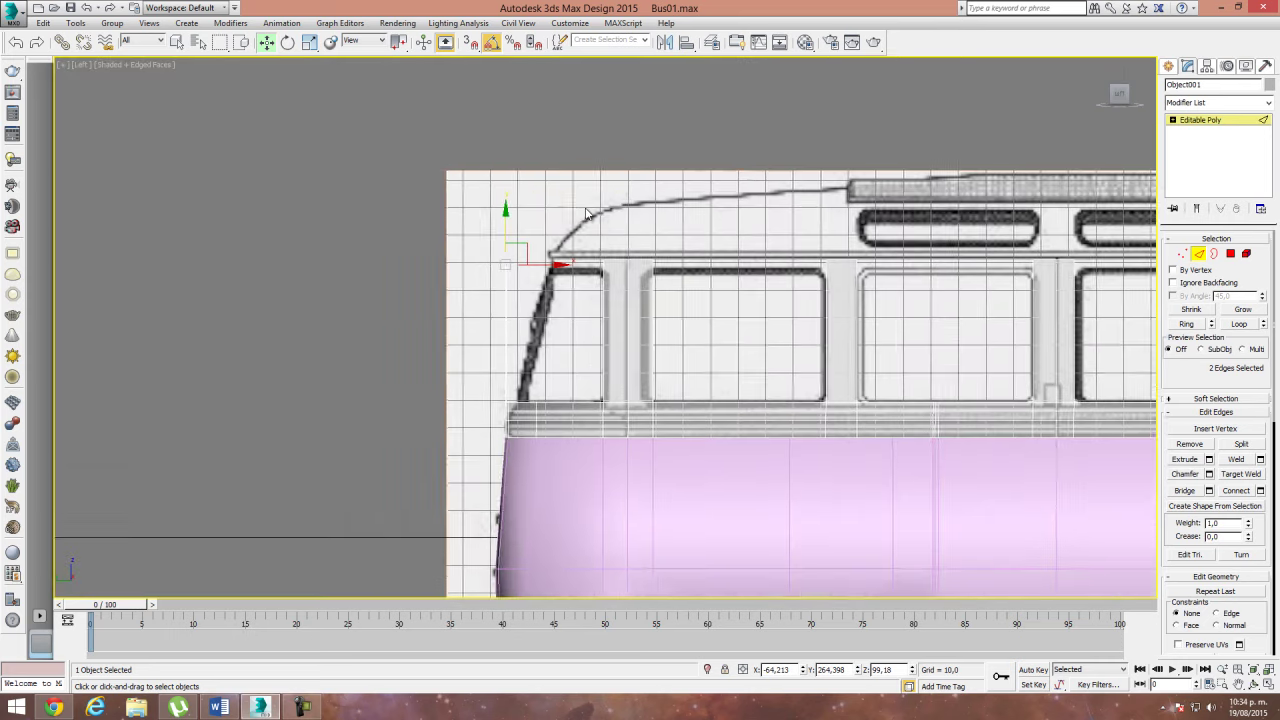
{"action": "scroll", "coordinate": [530, 265], "scroll_direction": "up", "scroll_amount": 5}
{"action": "left_click_drag", "start_coordinate": [495, 240], "coordinate": [600, 233]}
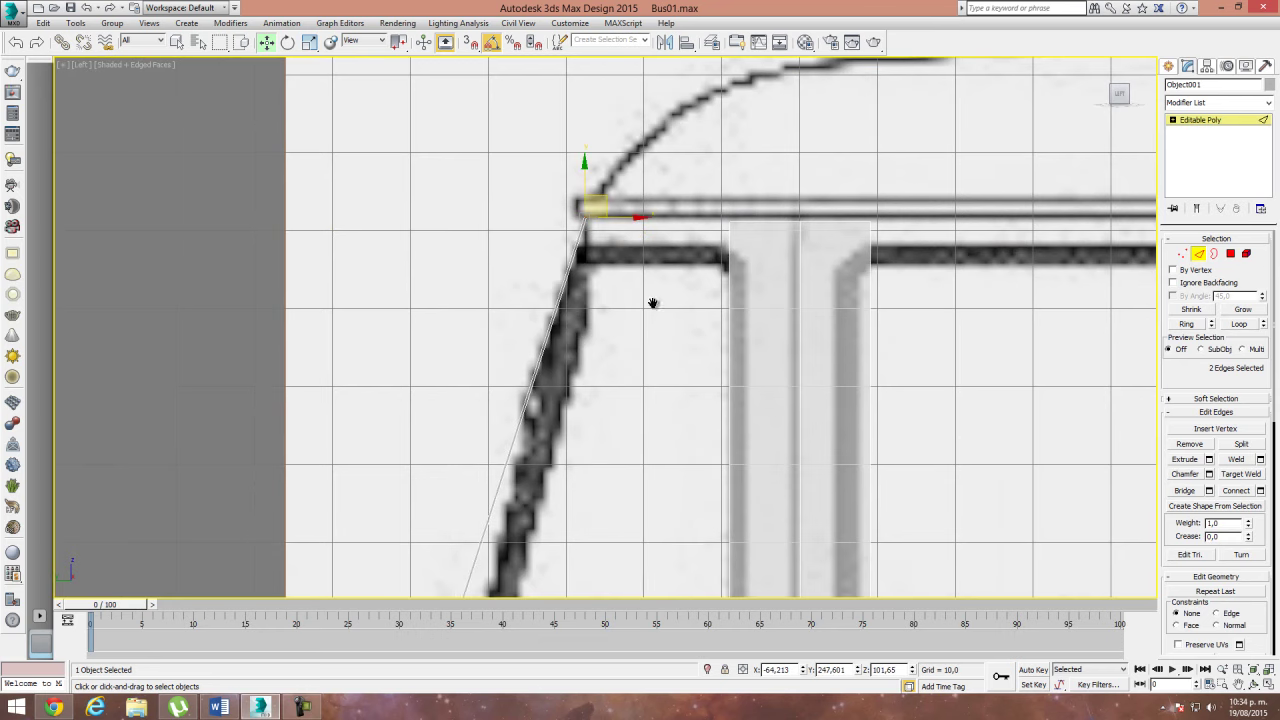
{"action": "middle_click_drag", "start_coordinate": [651, 306], "coordinate": [588, 229]}
{"action": "left_click_drag", "start_coordinate": [535, 118], "coordinate": [535, 121]}
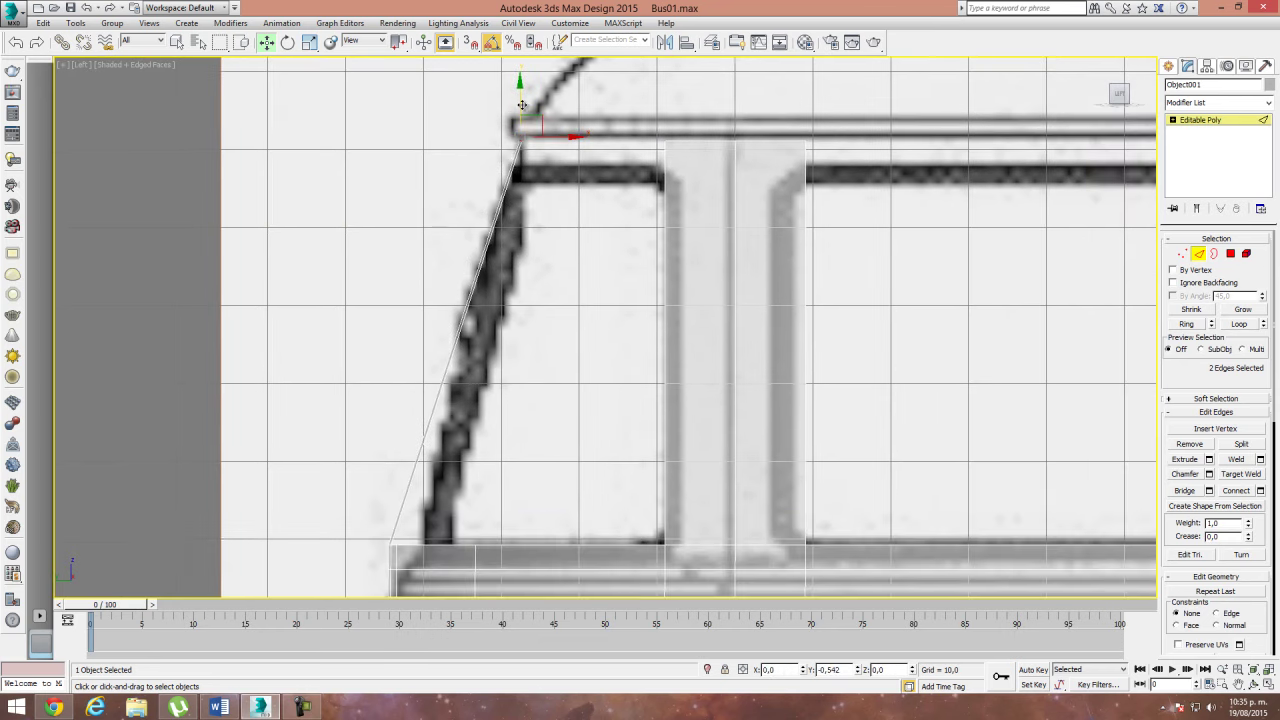
{"action": "scroll", "coordinate": [549, 240], "scroll_direction": "down", "scroll_amount": 2}
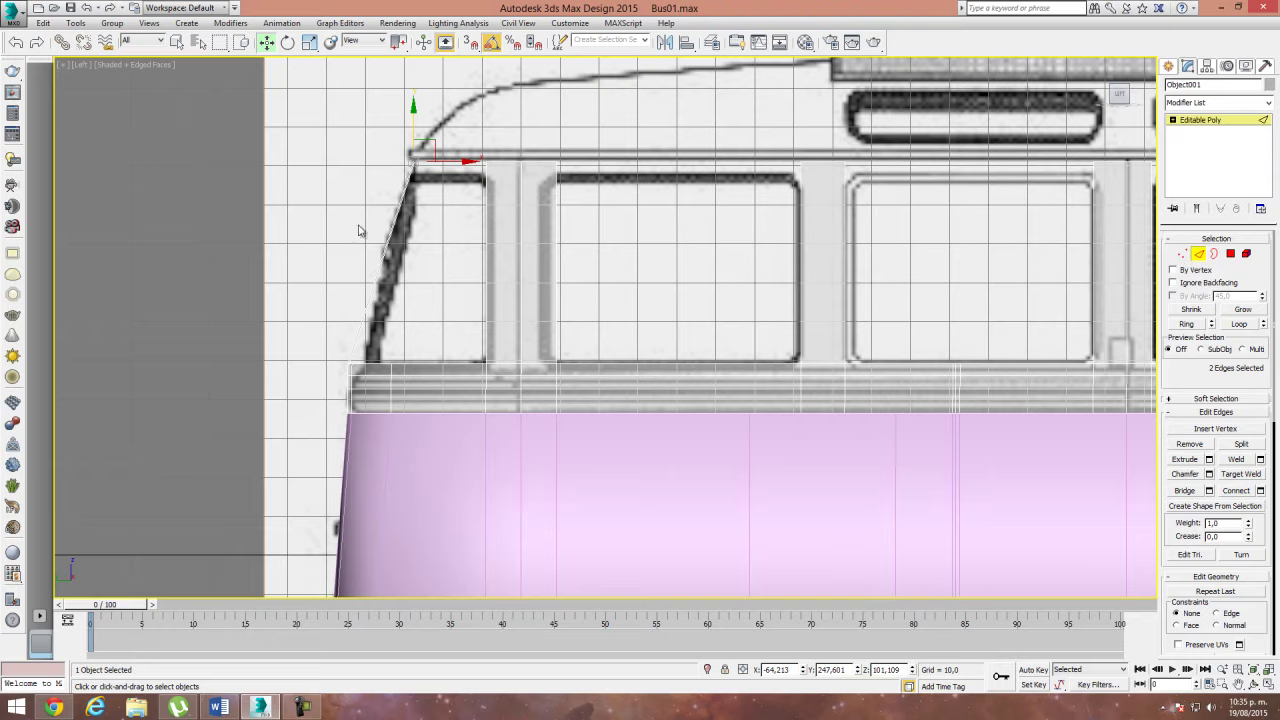
Step: Select the vertical edges of all window posts and windshield pillars, 22 edges in total
{"action": "left_click_drag", "start_coordinate": [704, 248], "coordinate": [798, 262]}
{"action": "middle_click_drag", "start_coordinate": [798, 262], "coordinate": [582, 246]}
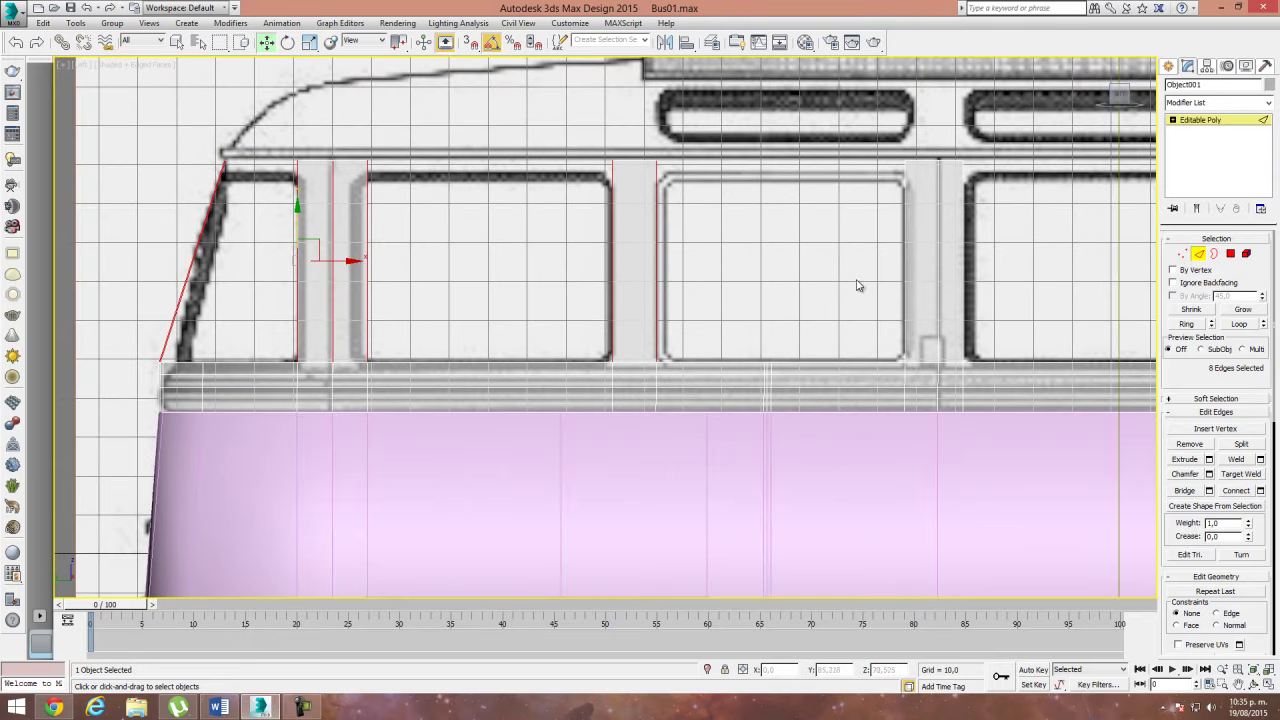
{"action": "middle_click_drag", "start_coordinate": [862, 290], "coordinate": [666, 309]}
{"action": "left_click_drag", "start_coordinate": [669, 269], "coordinate": [939, 290], "text": "ctrl"}
{"action": "middle_click_drag", "start_coordinate": [939, 290], "coordinate": [654, 310]}
{"action": "left_click_drag", "start_coordinate": [889, 294], "coordinate": [889, 294], "text": "ctrl"}
{"action": "left_click_drag", "start_coordinate": [976, 287], "coordinate": [1097, 302], "text": "ctrl"}
{"action": "middle_click_drag", "start_coordinate": [912, 320], "coordinate": [655, 321]}
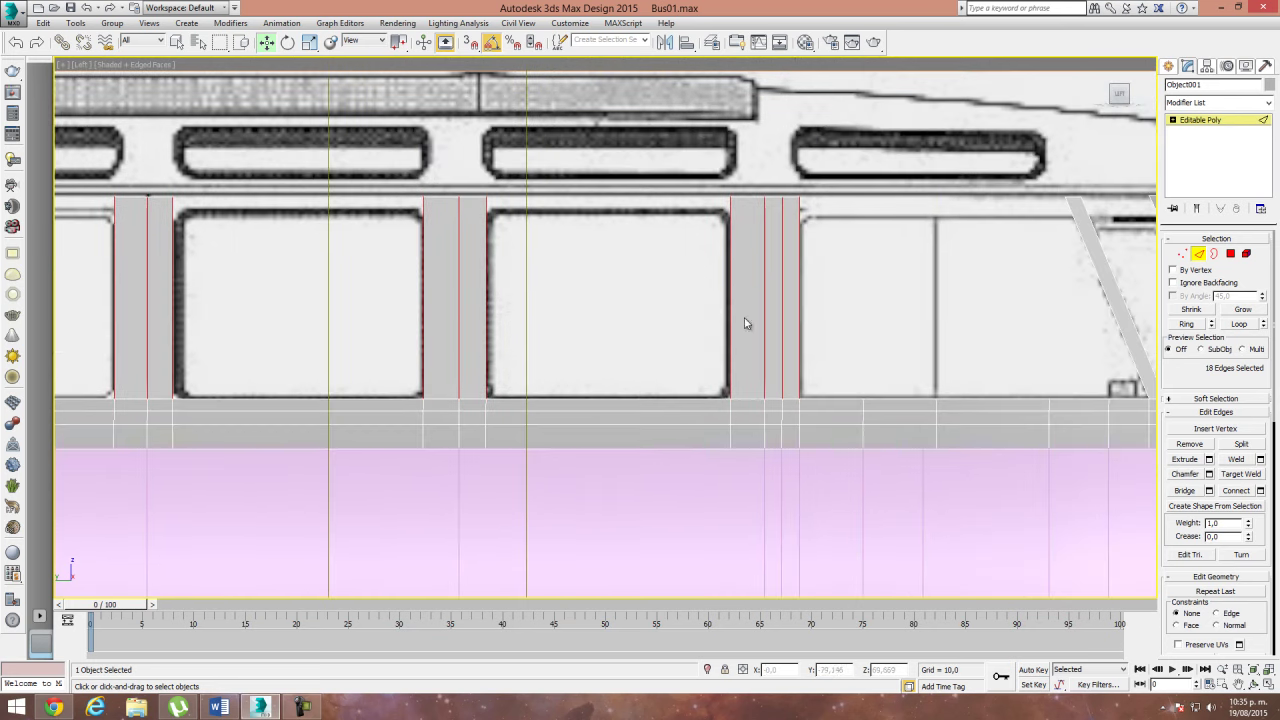
{"action": "middle_click_drag", "start_coordinate": [910, 296], "coordinate": [727, 309]}
{"action": "left_click_drag", "start_coordinate": [870, 270], "coordinate": [1040, 310], "text": "ctrl"}
Step: Step back through previous views to the angled Perspective view using Shift+Z
{"action": "key", "text": "shift+z"}
{"action": "key", "text": "shift+z"}
{"action": "key", "text": "shift+z"}
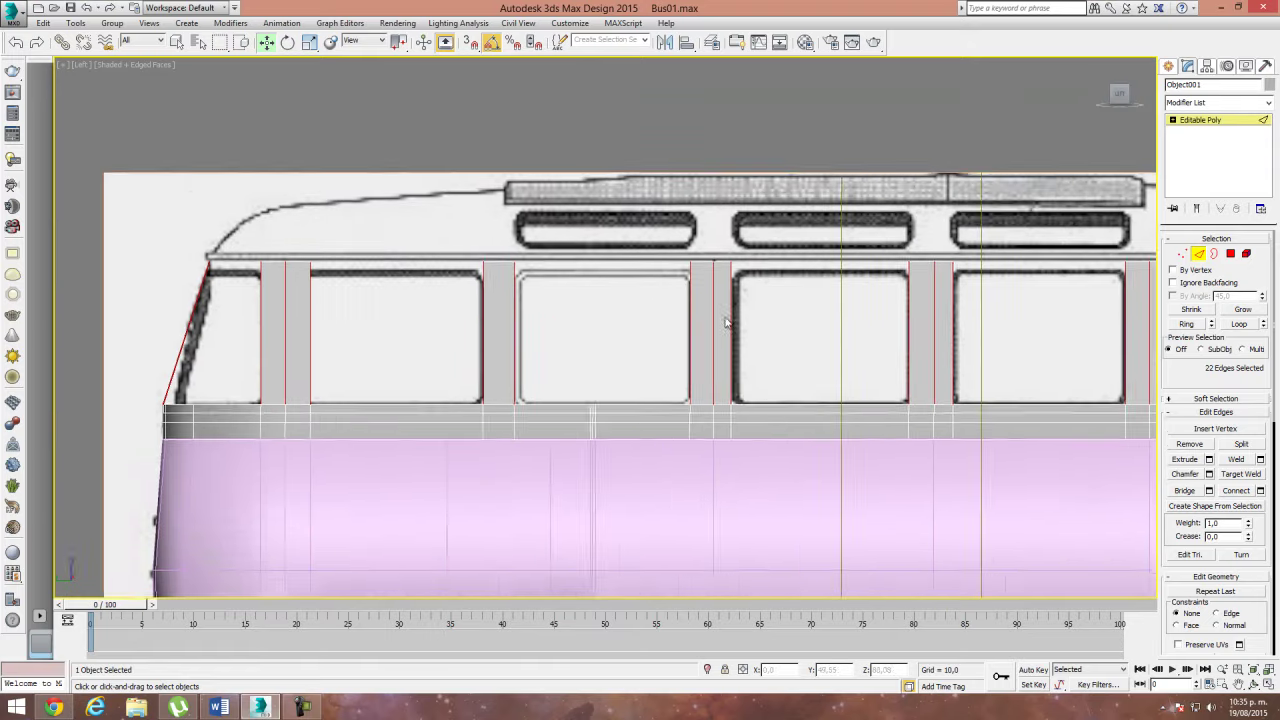
{"action": "key", "text": "shift+z"}
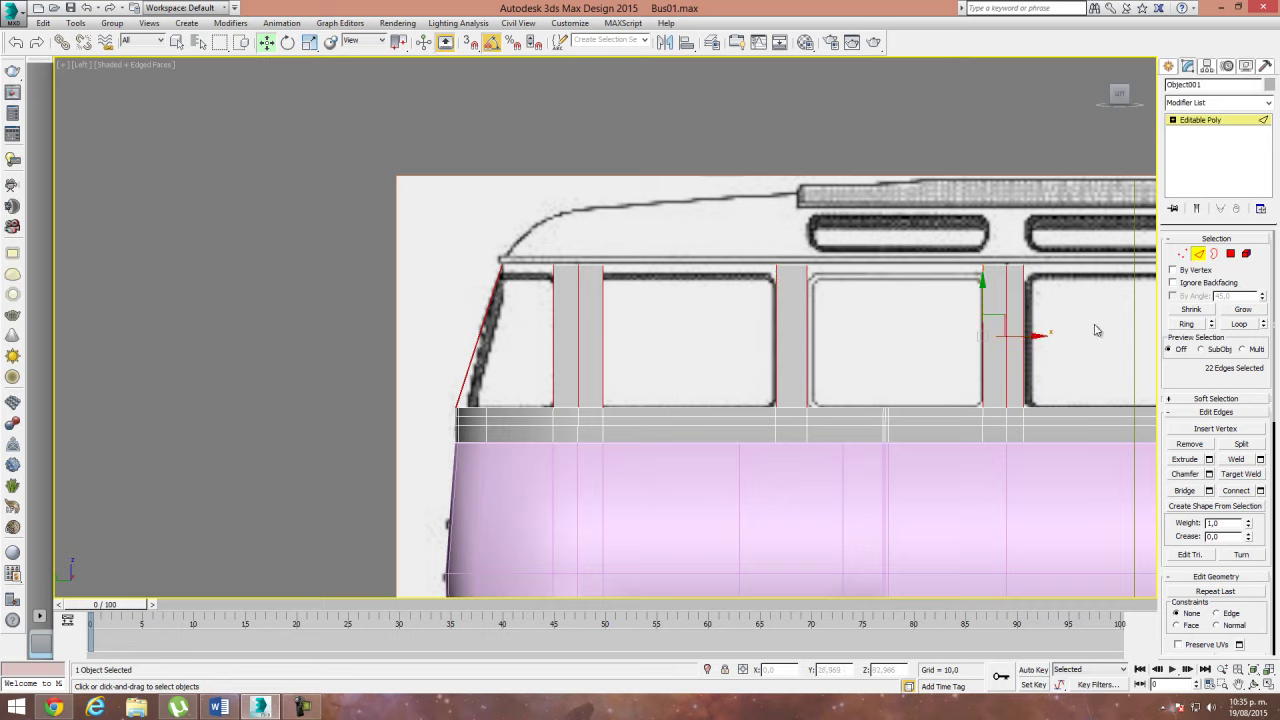
{"action": "key", "text": "shift+z"}
{"action": "key", "text": "shift+z"}
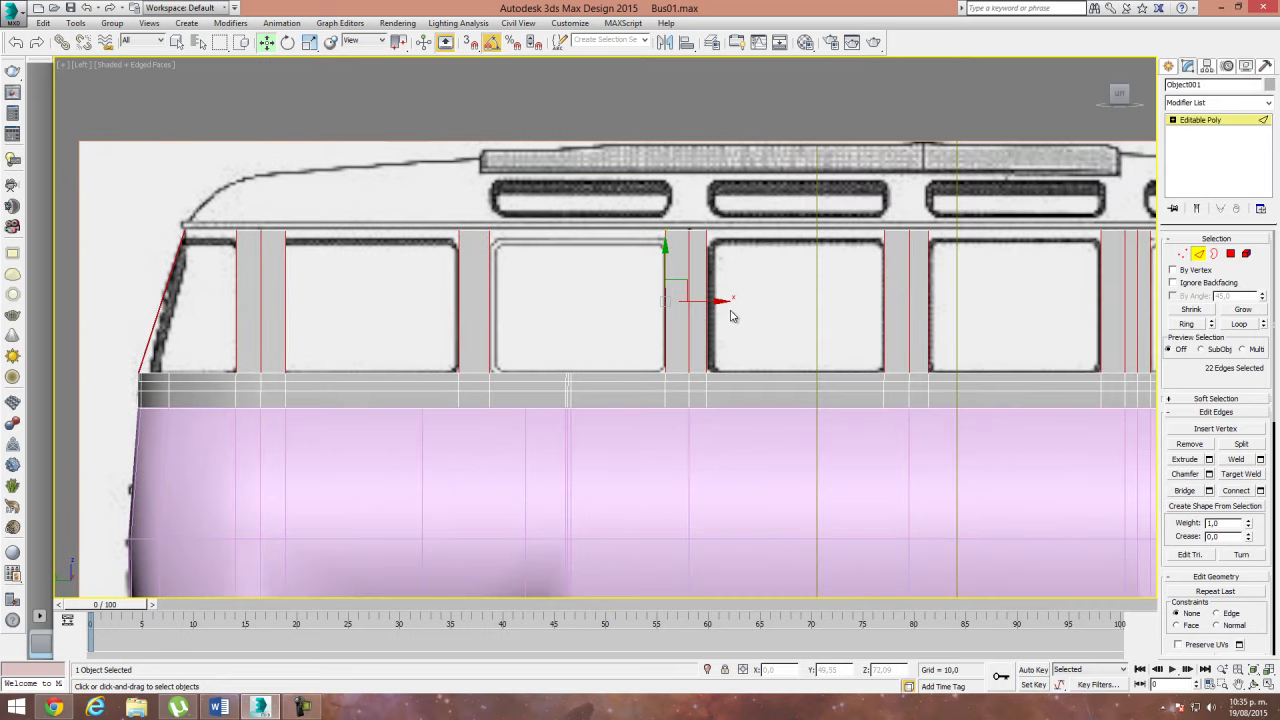
{"action": "key", "text": "shift+z"}
{"action": "key", "text": "shift+z"}
{"action": "key", "text": "shift+z"}
{"action": "key", "text": "shift+z"}
{"action": "key", "text": "shift+z"}
{"action": "key", "text": "shift+z"}
{"action": "key", "text": "shift+z"}
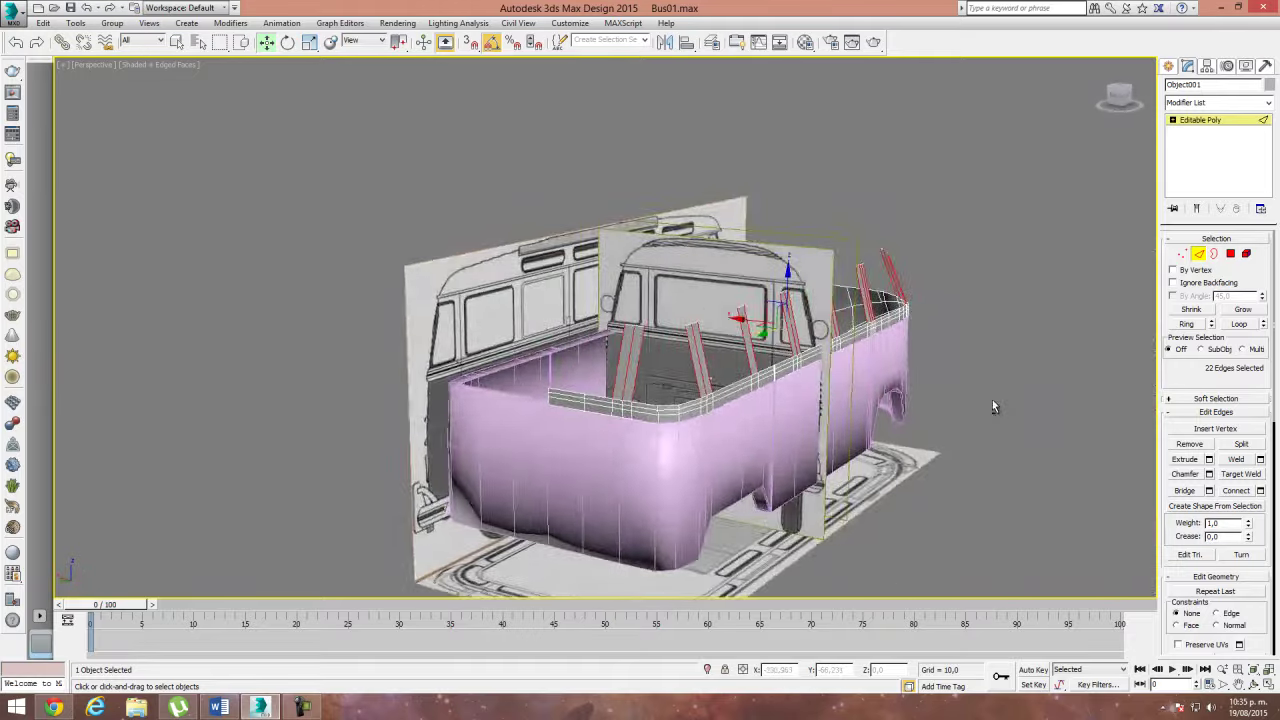
{"action": "key", "text": "shift+z"}
{"action": "key", "text": "shift+z"}
{"action": "key", "text": "shift+z"}
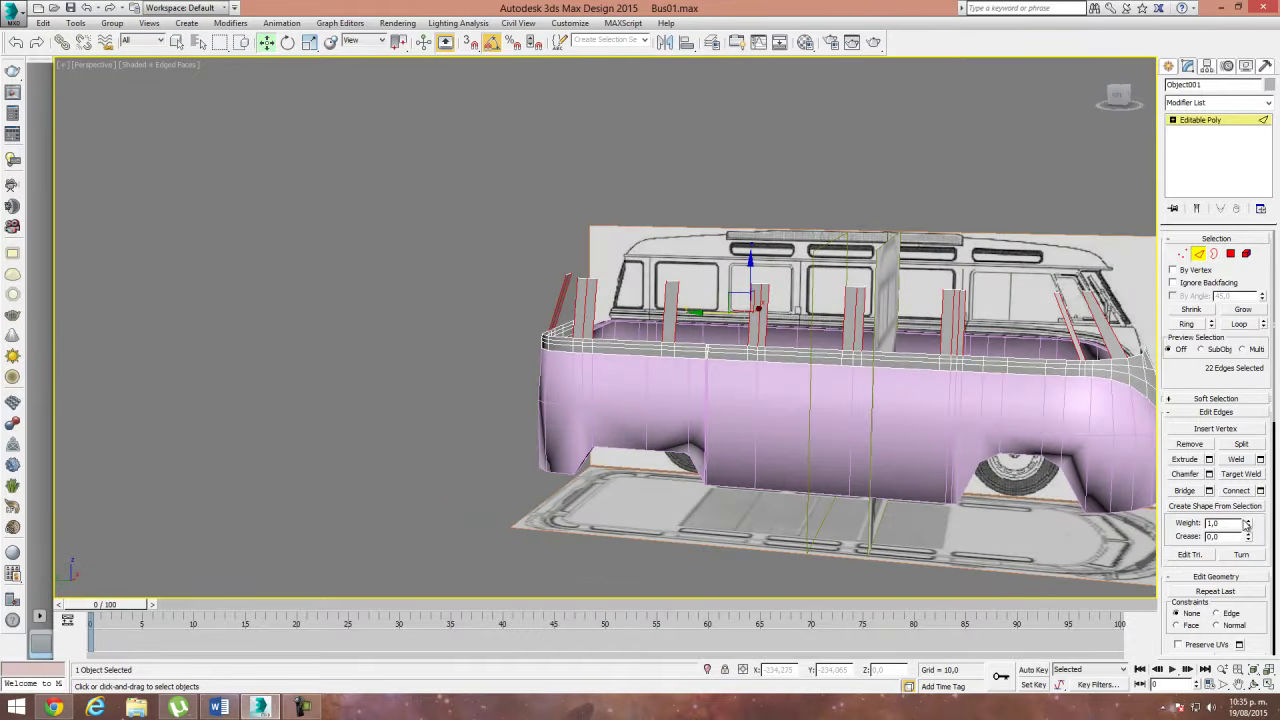
Step: Connect the pillar edges with two horizontal edges near each pillar's top and base (Pinch 78)
{"action": "left_click", "coordinate": [1260, 491]}
{"action": "scroll", "coordinate": [757, 381], "scroll_direction": "up", "scroll_amount": 3}
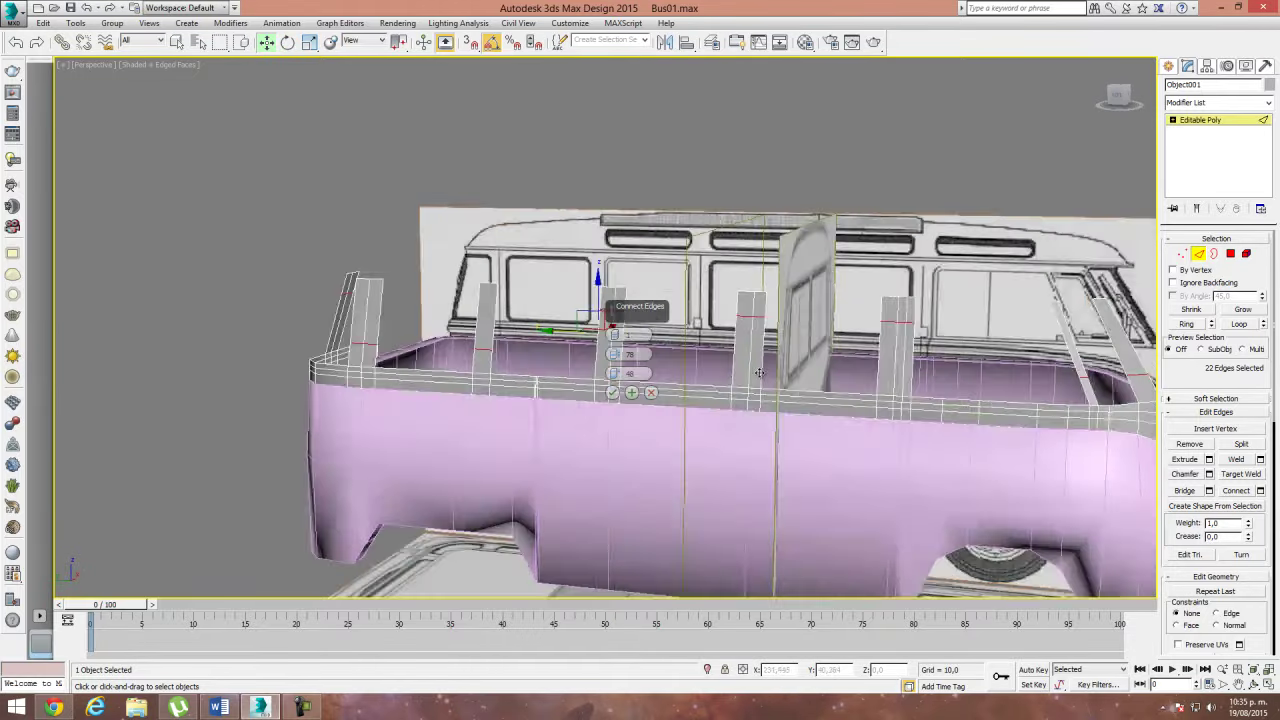
{"action": "key", "text": "l"}
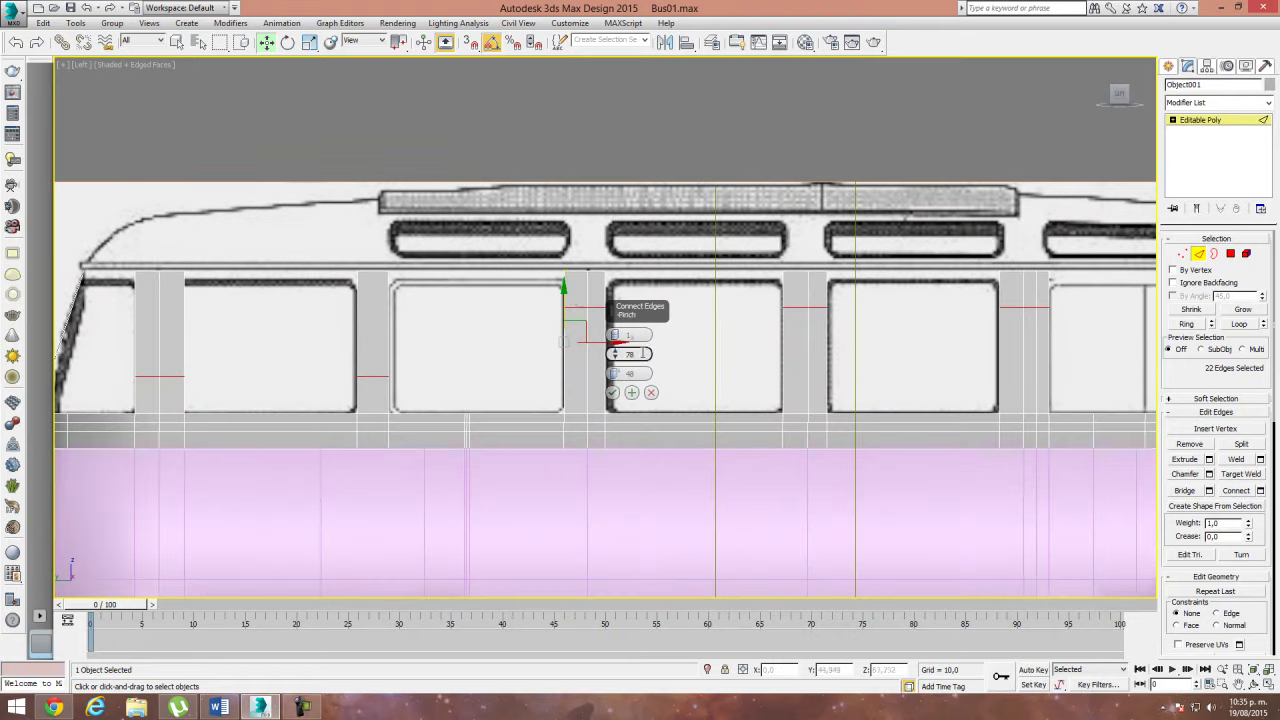
{"action": "mouse_move", "coordinate": [618, 376]}
{"action": "left_mouse_down"}
{"action": "mouse_move", "coordinate": [633, 495]}
{"action": "mouse_move", "coordinate": [634, 430]}
{"action": "mouse_move", "coordinate": [643, 477]}
{"action": "mouse_move", "coordinate": [646, 451]}
{"action": "mouse_move", "coordinate": [632, 287]}
{"action": "left_mouse_up"}
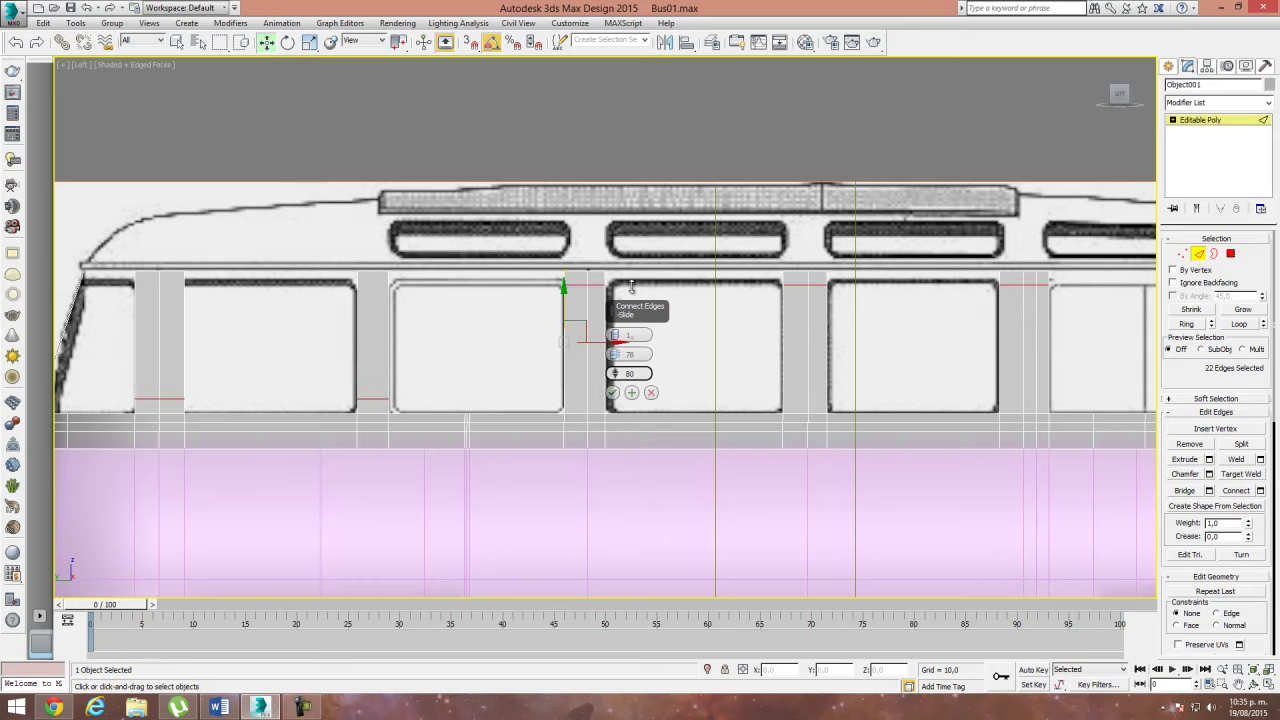
{"action": "left_click", "coordinate": [613, 393]}
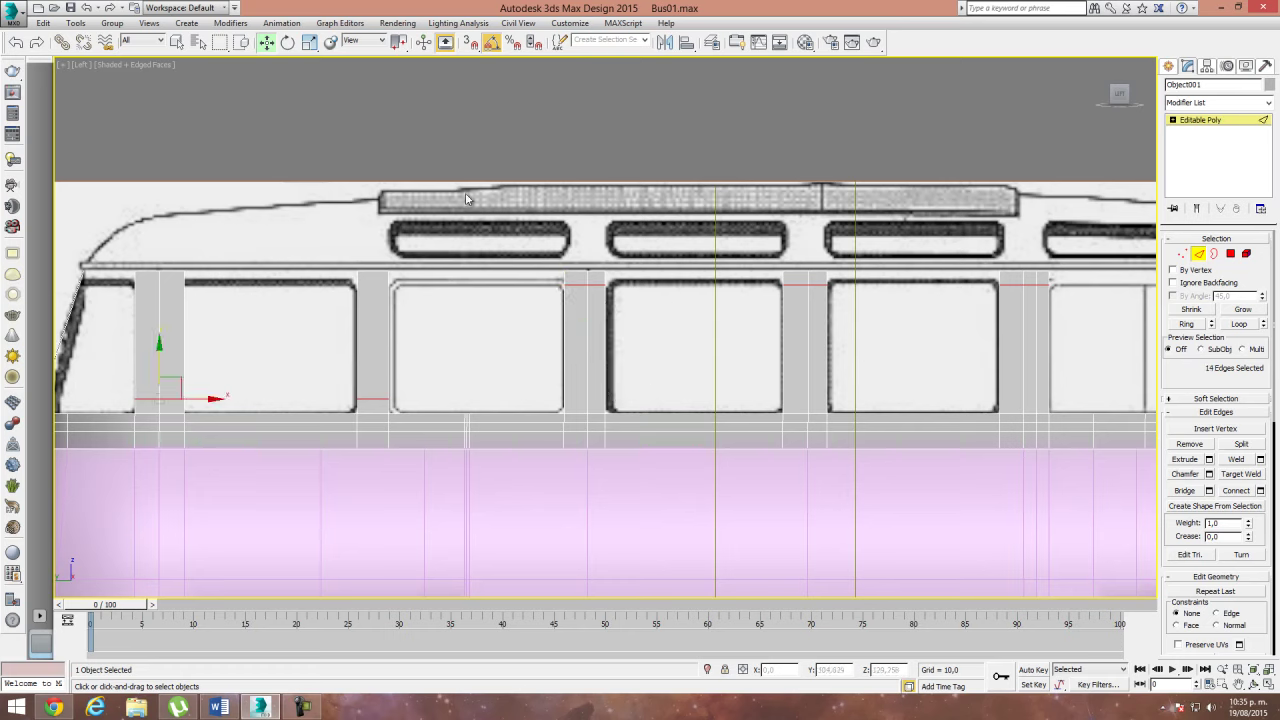
Step: Set Edit Geometry constraints to Edge so moves slide along existing edges
{"action": "left_click", "coordinate": [310, 42]}
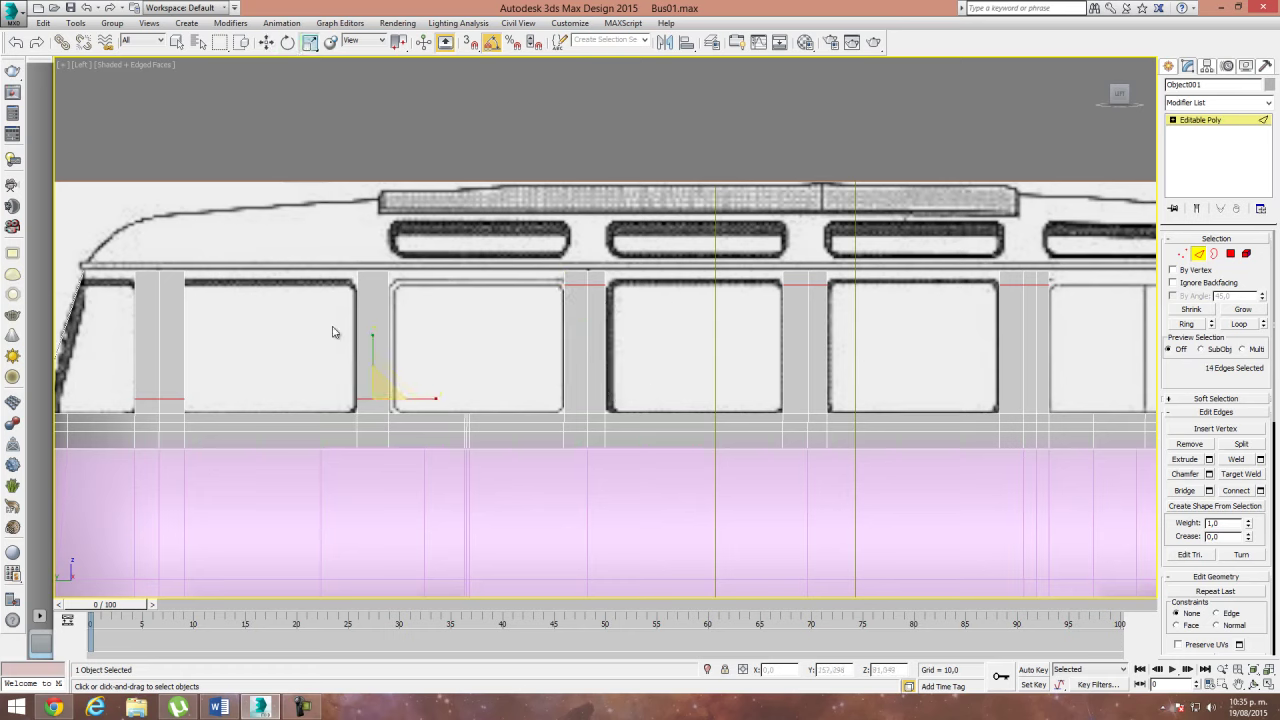
{"action": "left_click_drag", "start_coordinate": [1184, 370], "coordinate": [1186, 282]}
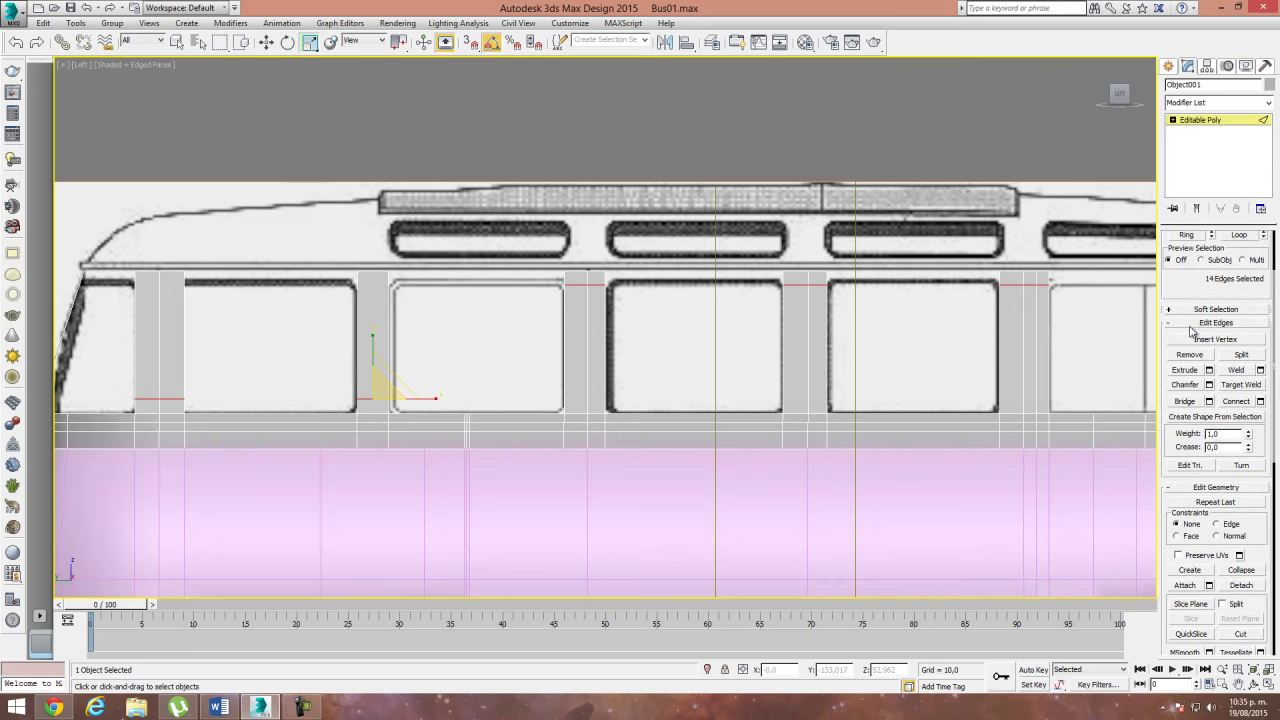
{"action": "left_click", "coordinate": [1216, 524]}
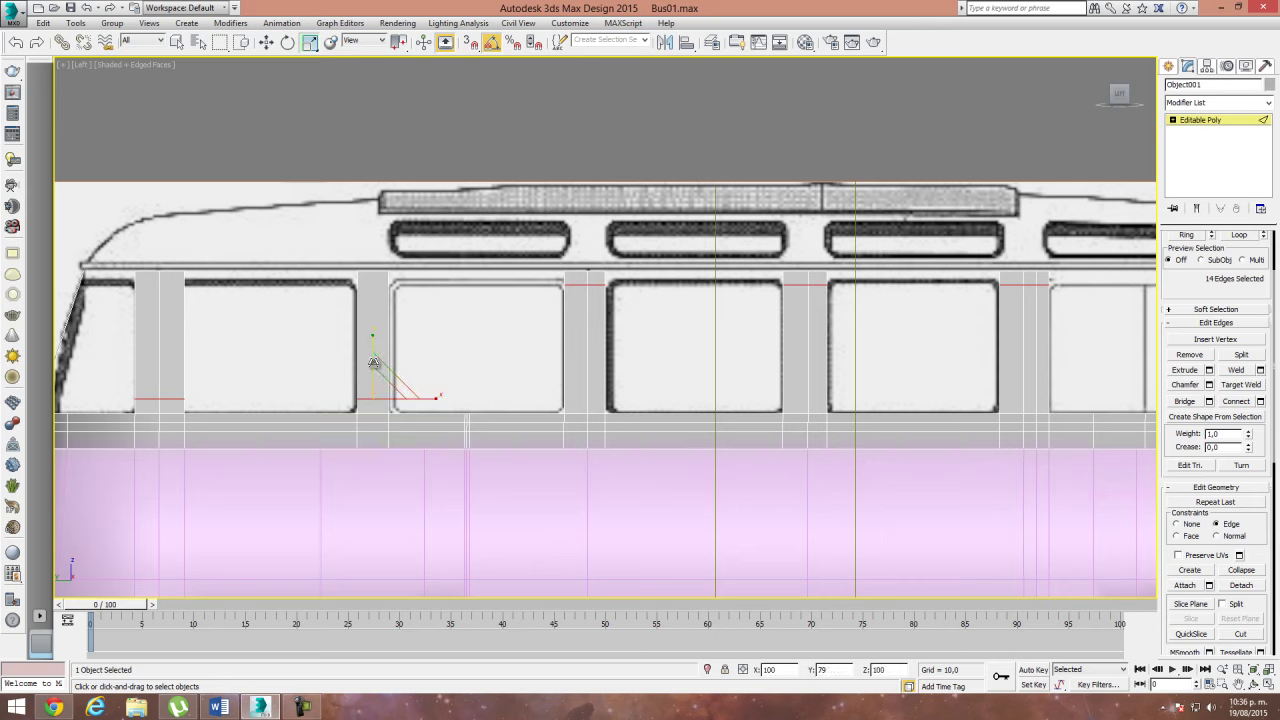
Step: At Vertex level, select the lower cross-edge vertices on the window pillars, including the front pillar
{"action": "left_click", "coordinate": [1172, 120]}
{"action": "left_click", "coordinate": [1197, 130]}
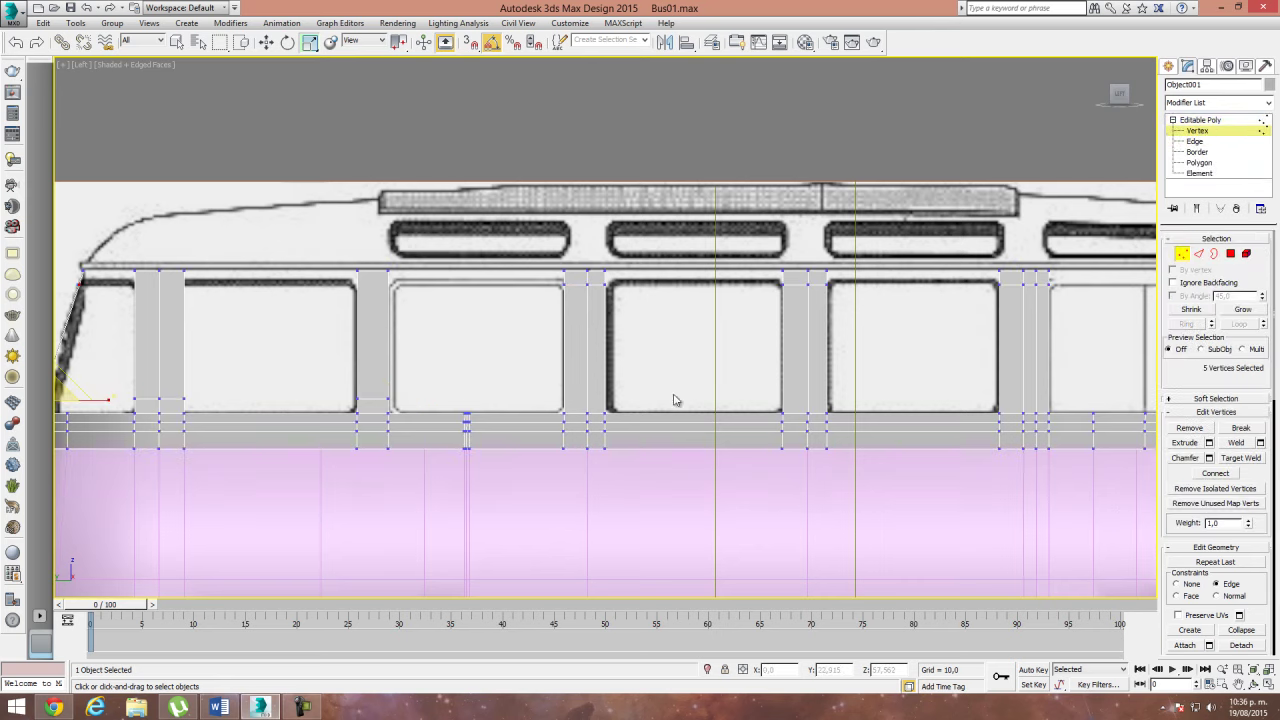
{"action": "left_click_drag", "start_coordinate": [330, 366], "coordinate": [405, 417]}
{"action": "left_click_drag", "start_coordinate": [555, 274], "coordinate": [645, 312], "text": "ctrl"}
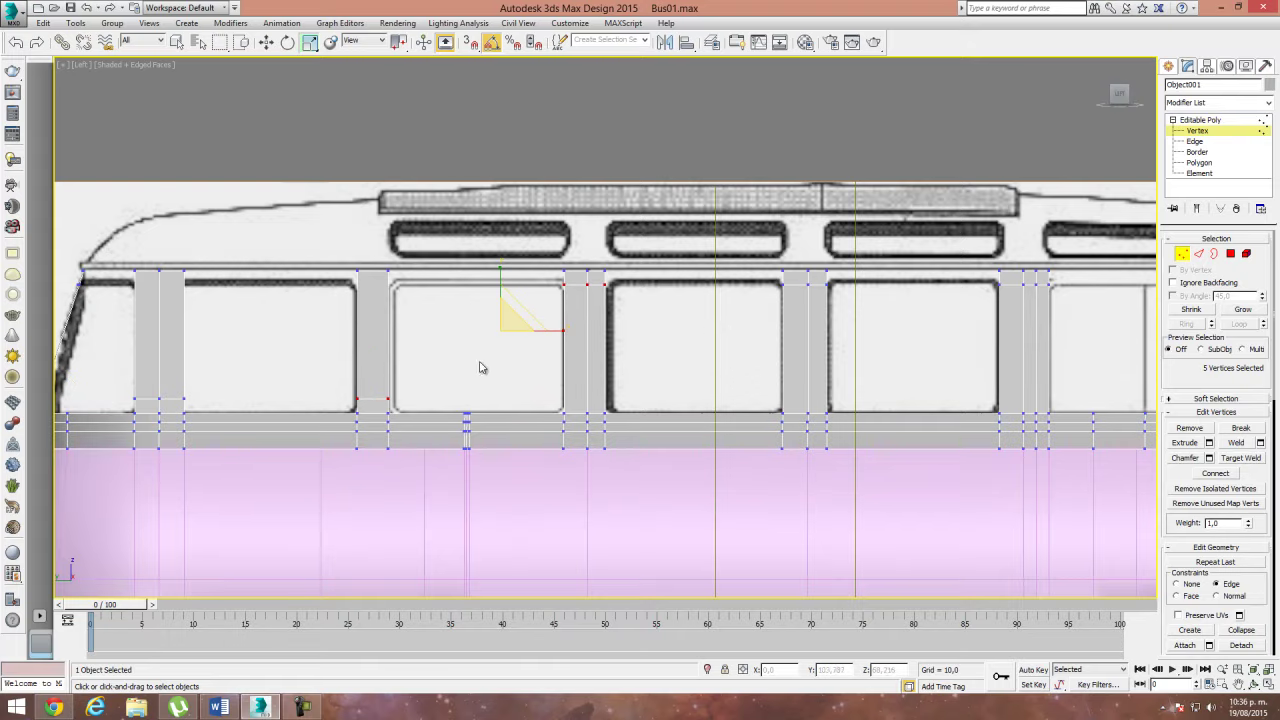
{"action": "middle_click_drag", "start_coordinate": [377, 362], "coordinate": [555, 346]}
{"action": "left_click_drag", "start_coordinate": [297, 356], "coordinate": [371, 398]}
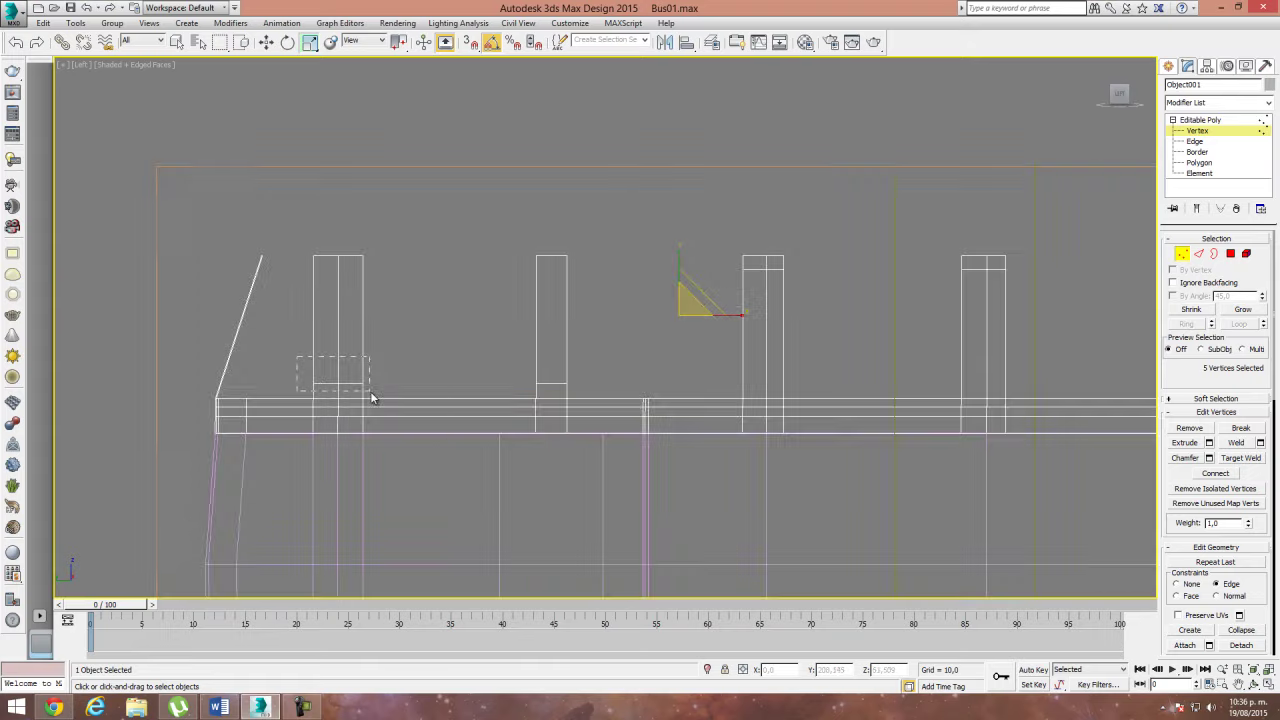
{"action": "left_click_drag", "start_coordinate": [605, 385], "coordinate": [614, 390]}
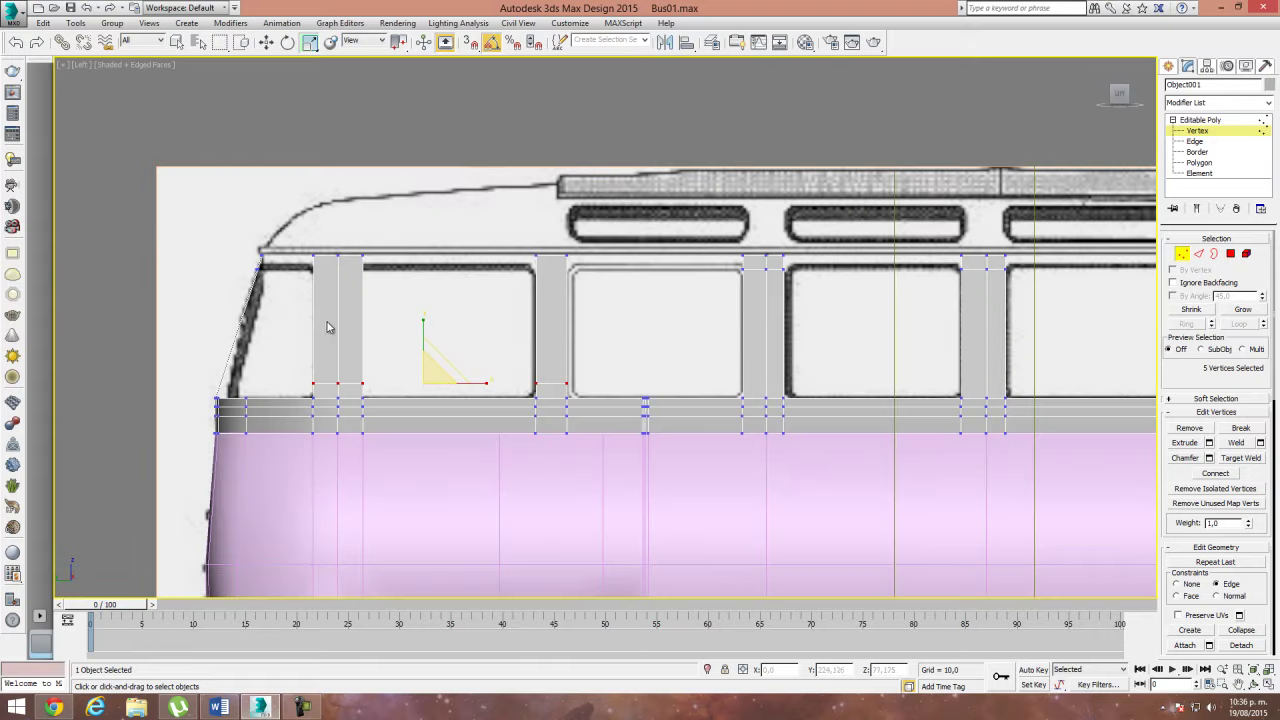
Step: Move the selected vertices toward the pillar tops, then set the Edit Geometry constraint to Edge
{"action": "left_click", "coordinate": [266, 43]}
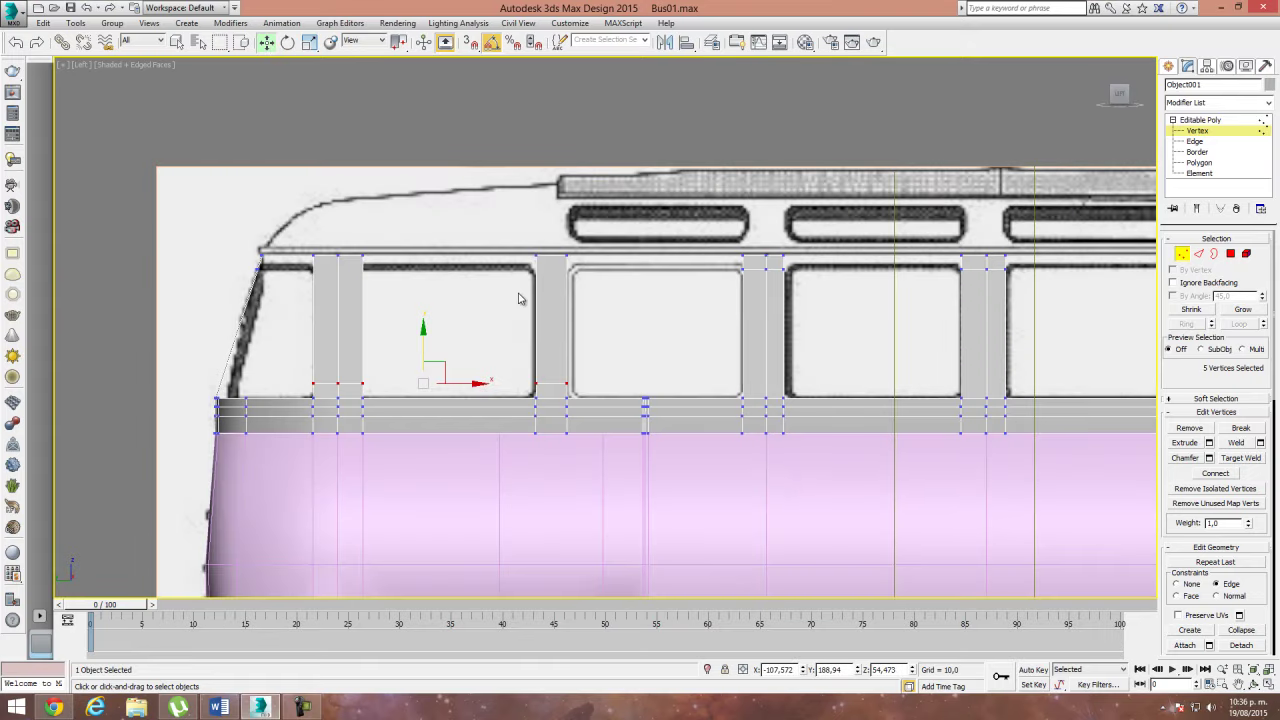
{"action": "key", "text": "p"}
{"action": "middle_click_drag", "start_coordinate": [520, 355], "coordinate": [600, 330], "text": "alt"}
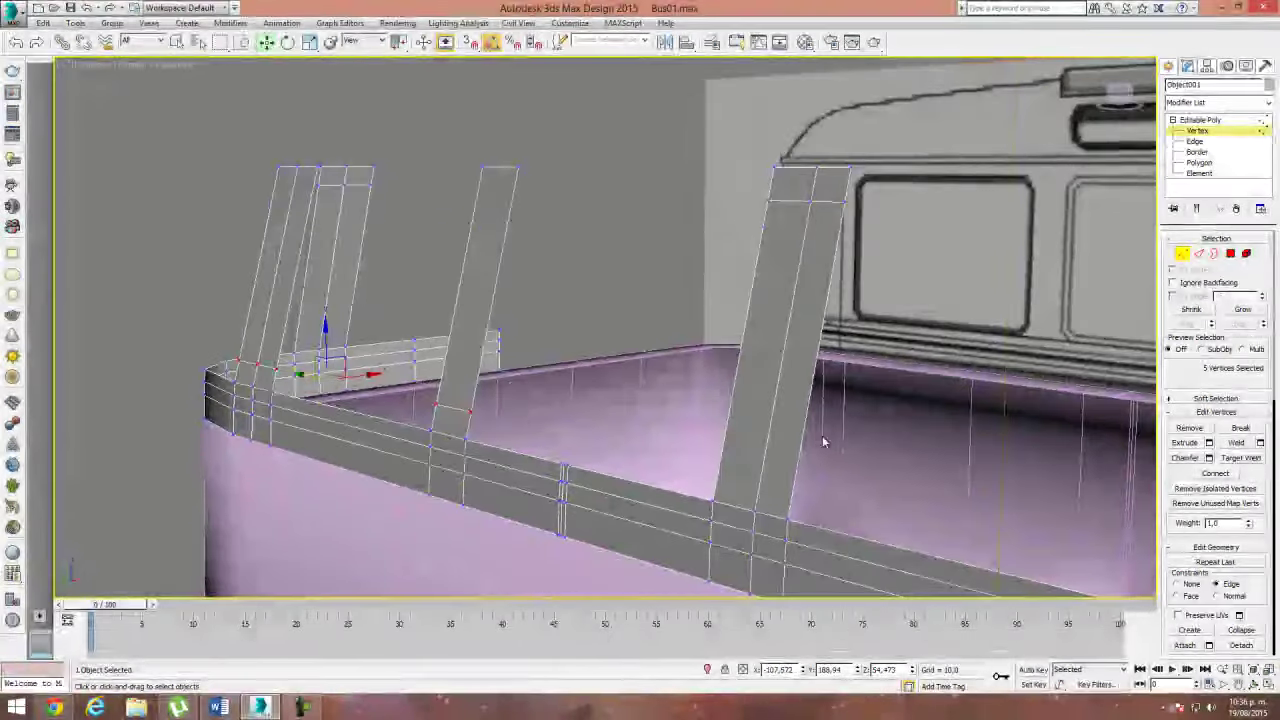
{"action": "left_click_drag", "start_coordinate": [325, 325], "coordinate": [391, 131]}
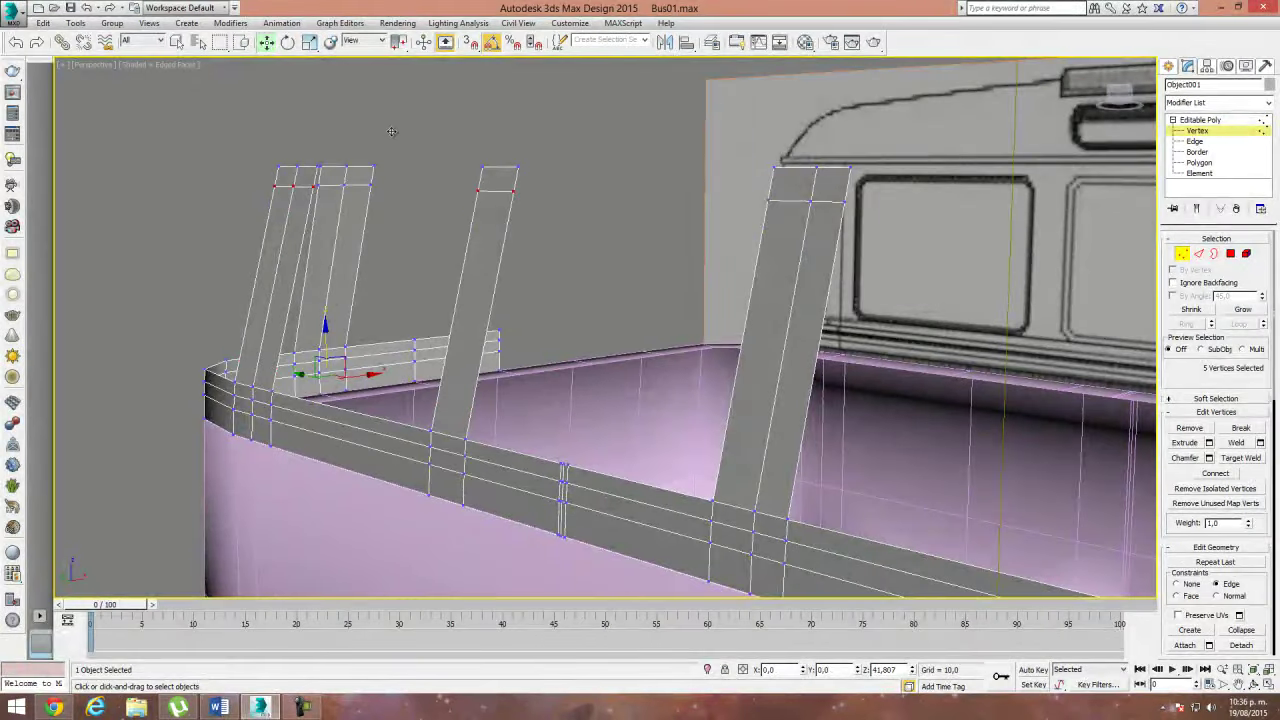
{"action": "mouse_move", "coordinate": [391, 131]}
{"action": "left_mouse_down"}
{"action": "mouse_move", "coordinate": [390, 290]}
{"action": "mouse_move", "coordinate": [519, 240]}
{"action": "left_mouse_up"}
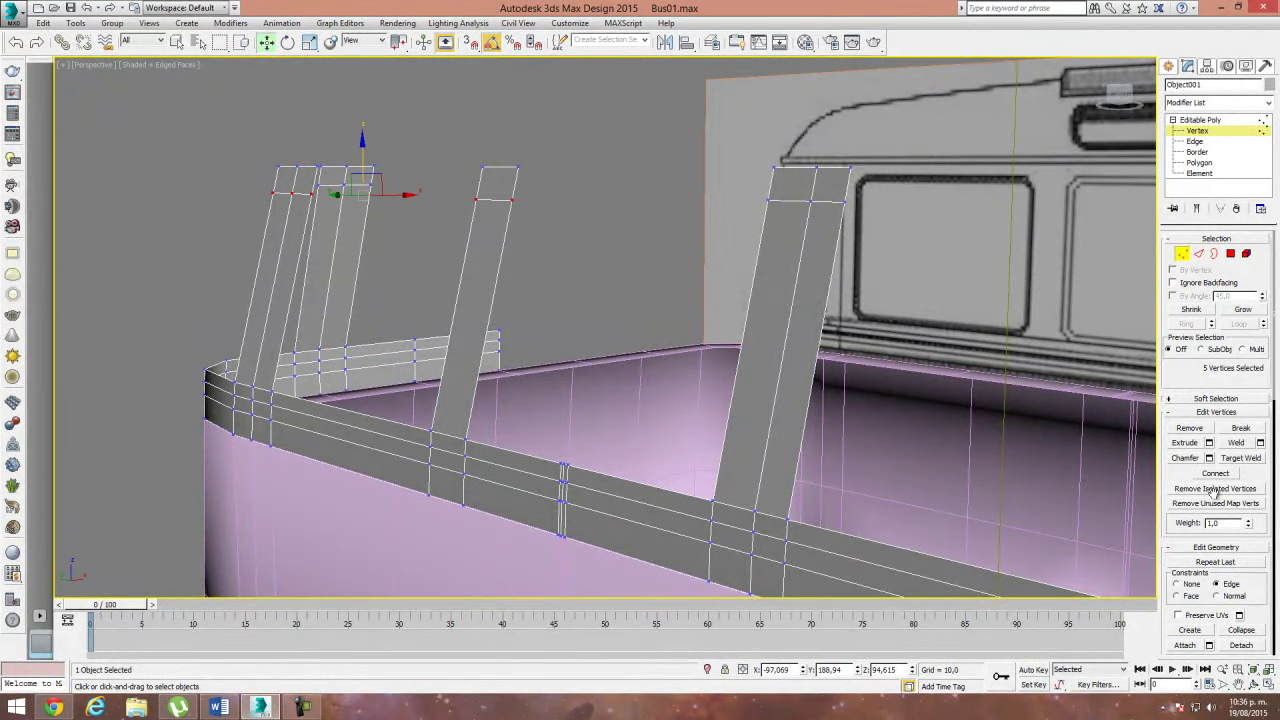
{"action": "left_click", "coordinate": [1216, 586]}
Step: In the Left view, slide the five pillar-top vertices up to the roof line
{"action": "key", "text": "l"}
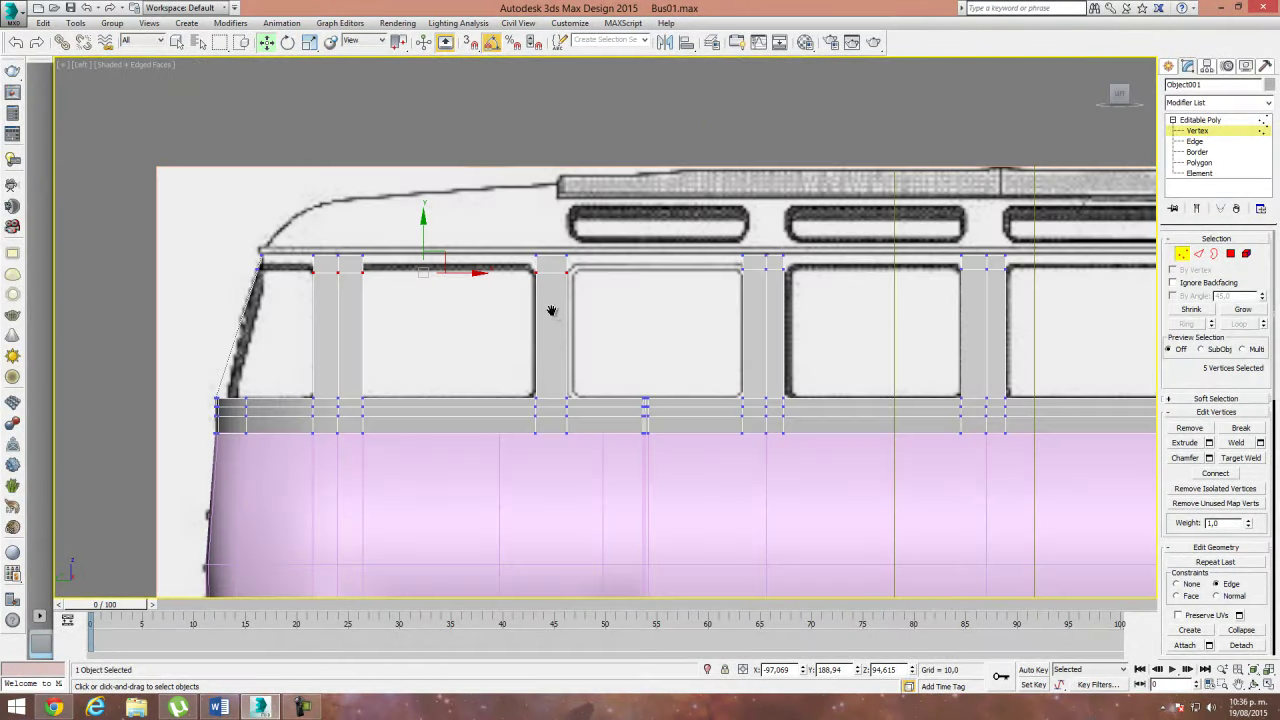
{"action": "scroll", "coordinate": [551, 312], "scroll_direction": "up", "scroll_amount": 2}
{"action": "scroll", "coordinate": [348, 296], "scroll_direction": "up", "scroll_amount": 3}
{"action": "left_click_drag", "start_coordinate": [384, 292], "coordinate": [386, 283]}
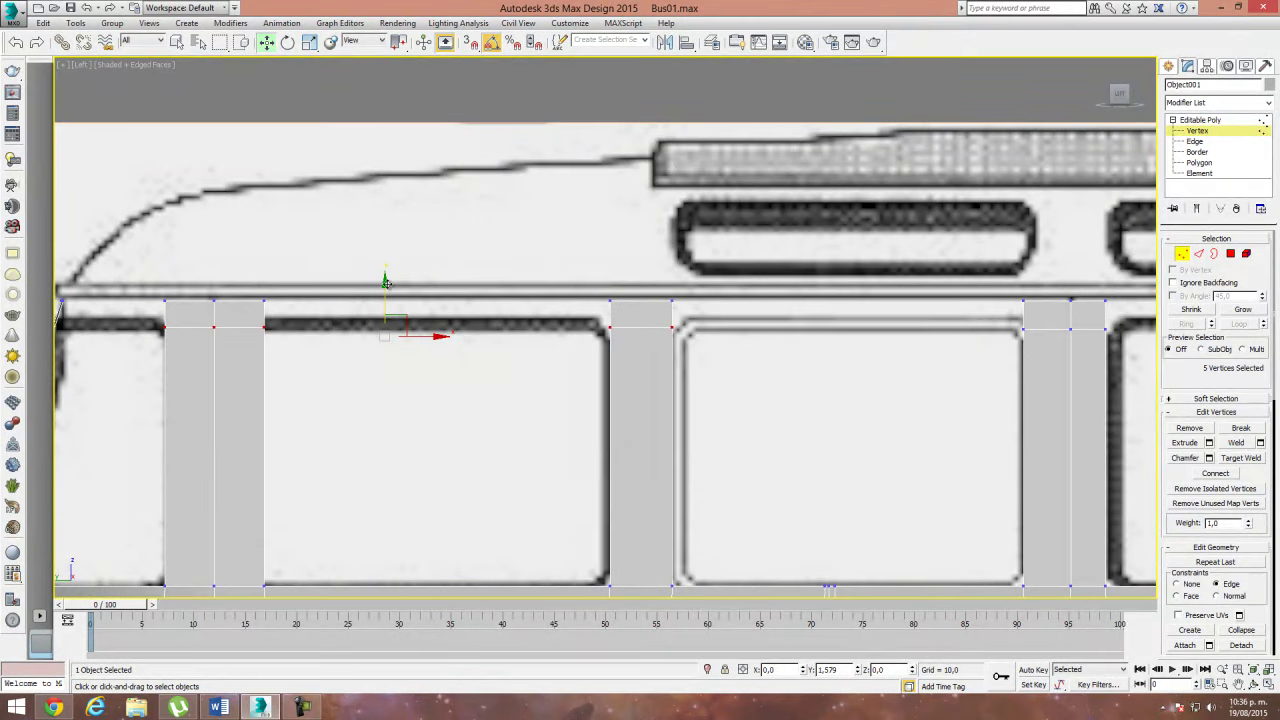
Step: Raise the slanted front pillar tops along their edges to the blueprint's roof line
{"action": "middle_click_drag", "start_coordinate": [426, 414], "coordinate": [573, 406]}
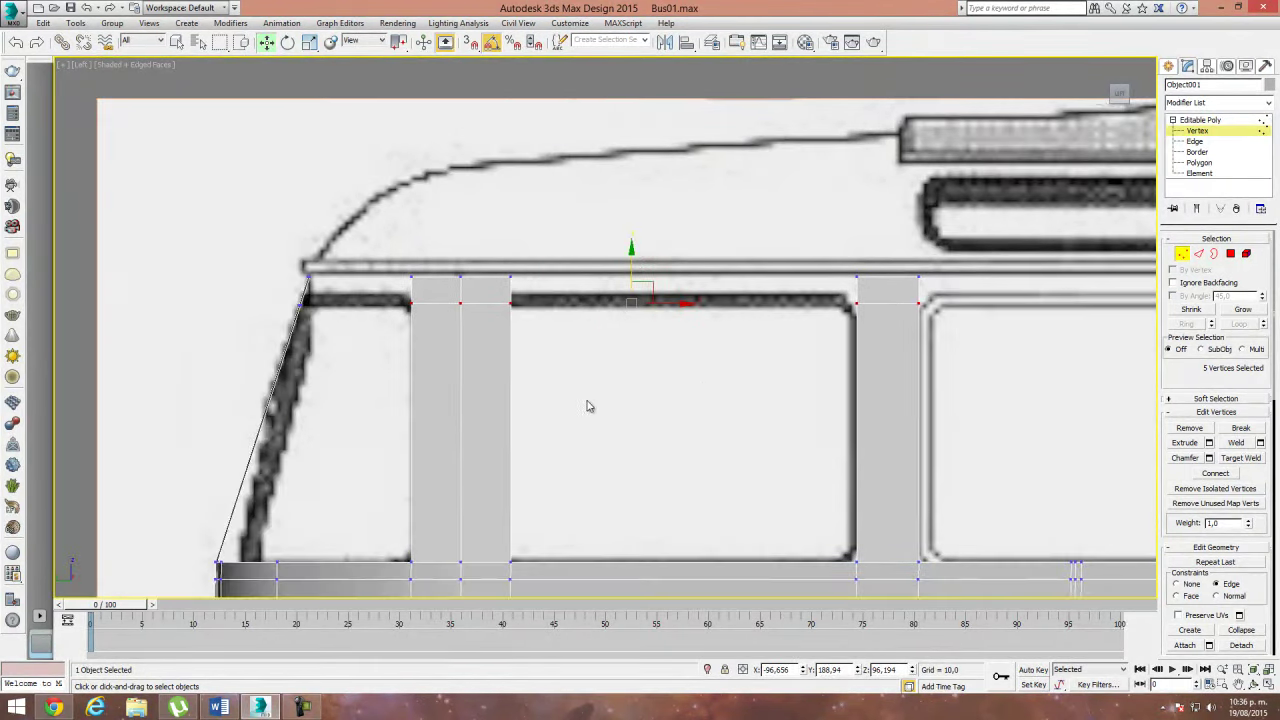
{"action": "scroll", "coordinate": [626, 363], "scroll_direction": "down", "scroll_amount": 2}
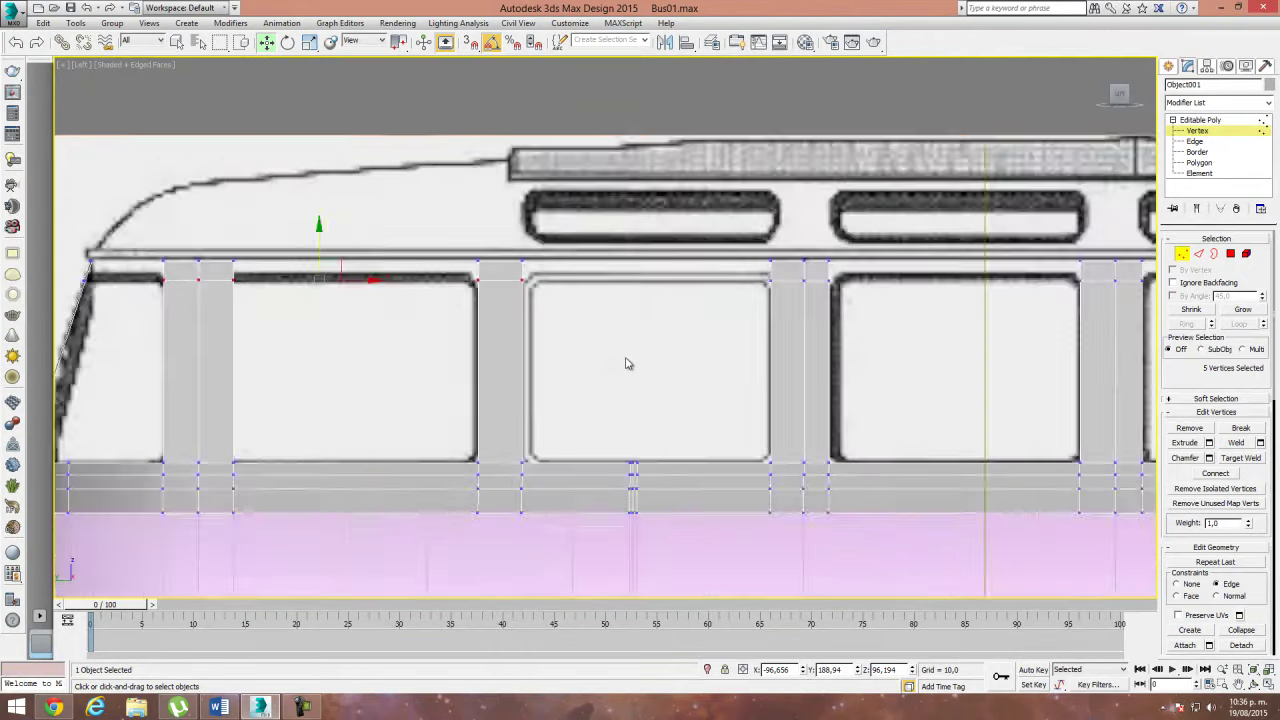
{"action": "scroll", "coordinate": [560, 326], "scroll_direction": "down", "scroll_amount": 2}
{"action": "scroll", "coordinate": [609, 331], "scroll_direction": "down", "scroll_amount": 3}
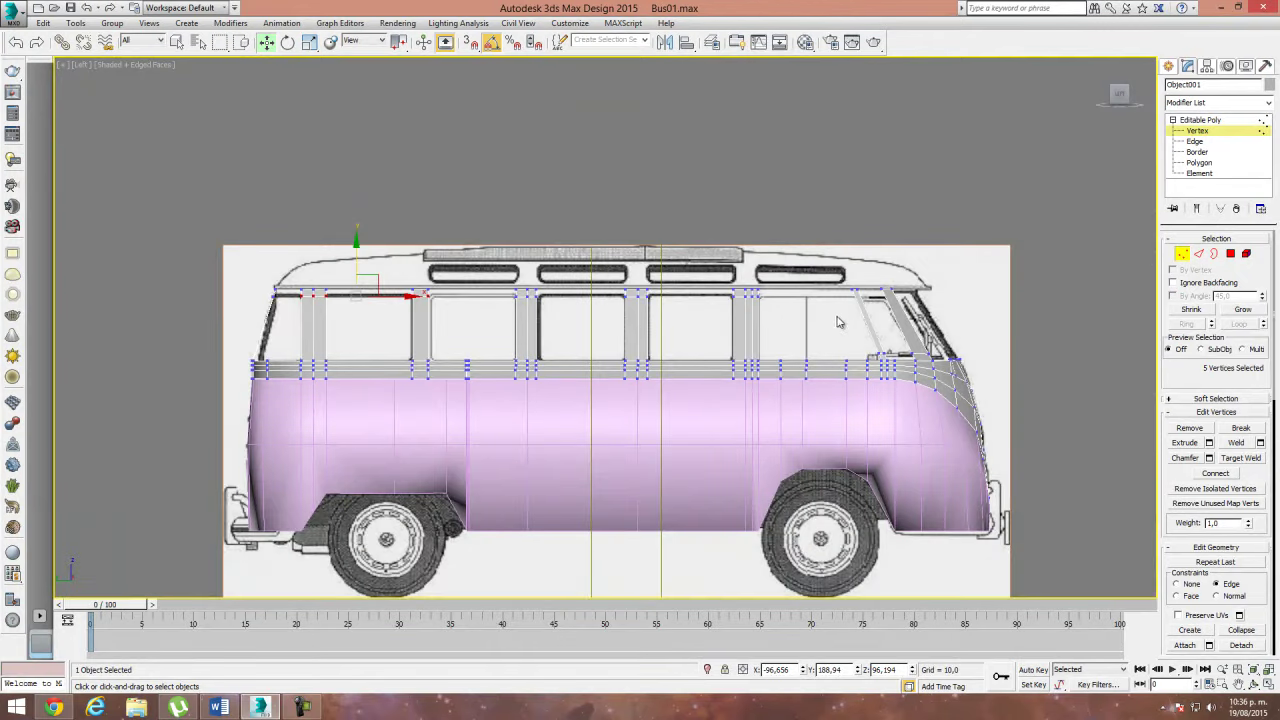
{"action": "scroll", "coordinate": [756, 304], "scroll_direction": "up", "scroll_amount": 2}
{"action": "scroll", "coordinate": [744, 378], "scroll_direction": "up", "scroll_amount": 5}
{"action": "scroll", "coordinate": [740, 376], "scroll_direction": "up", "scroll_amount": 4}
{"action": "mouse_move", "coordinate": [729, 369]}
{"action": "left_mouse_down"}
{"action": "mouse_move", "coordinate": [777, 396]}
{"action": "mouse_move", "coordinate": [803, 330]}
{"action": "mouse_move", "coordinate": [786, 189]}
{"action": "left_mouse_up"}
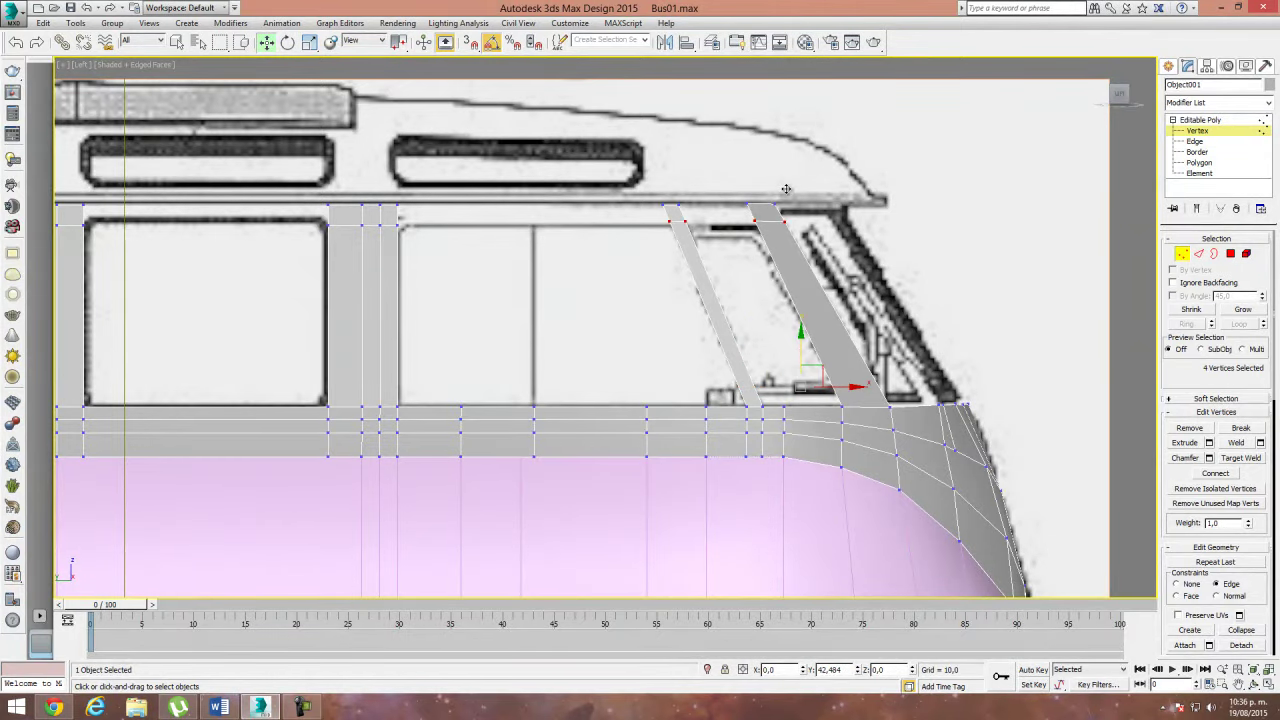
{"action": "scroll", "coordinate": [390, 330], "scroll_direction": "down", "scroll_amount": 3}
{"action": "scroll", "coordinate": [397, 391], "scroll_direction": "down", "scroll_amount": 2}
{"action": "scroll", "coordinate": [560, 362], "scroll_direction": "down", "scroll_amount": 2}
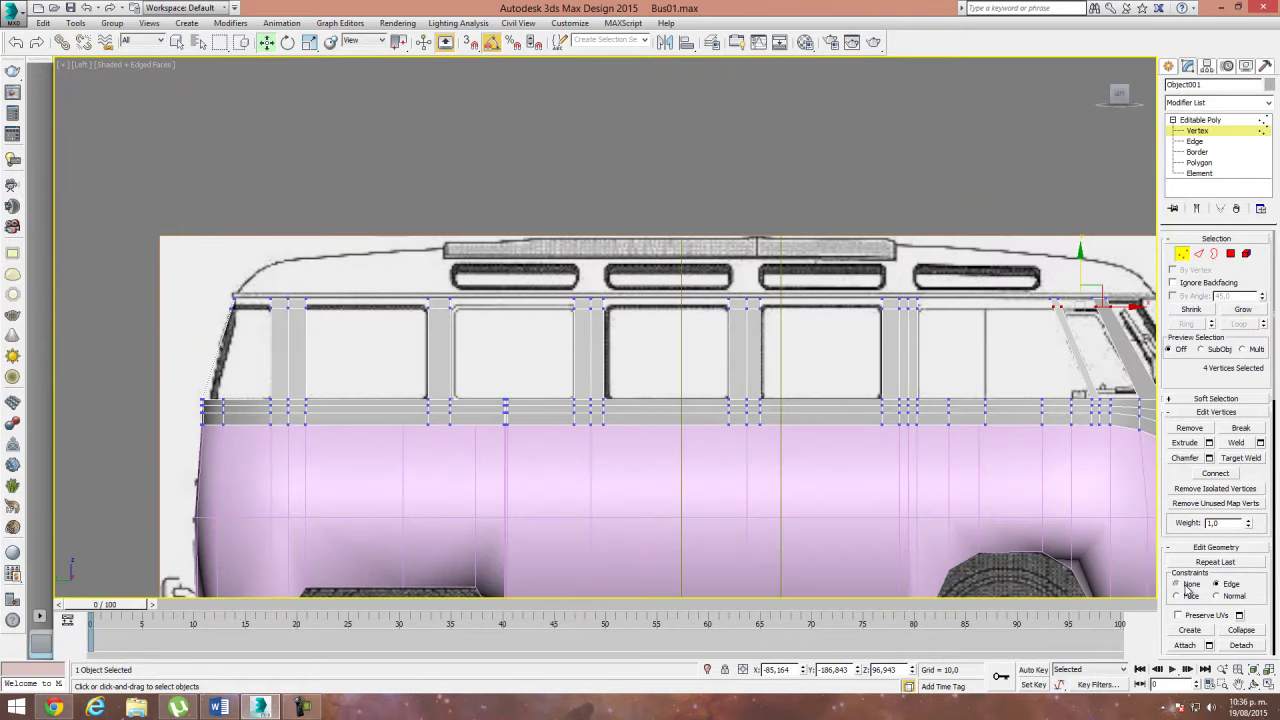
Step: Marquee-select all window-top vertices from the front to the rear of the bus
{"action": "middle_click_drag", "start_coordinate": [790, 348], "coordinate": [785, 331]}
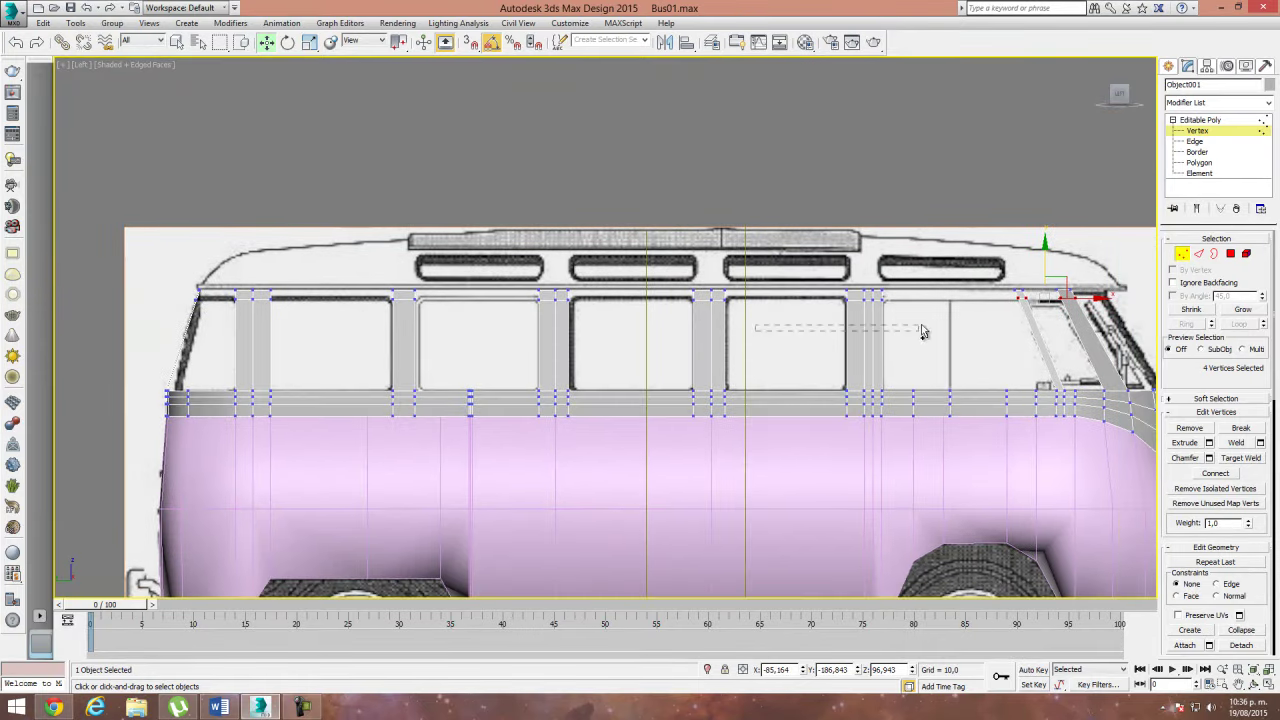
{"action": "left_click_drag", "start_coordinate": [927, 302], "coordinate": [929, 300], "text": "ctrl"}
{"action": "left_click_drag", "start_coordinate": [666, 334], "coordinate": [756, 296], "text": "ctrl"}
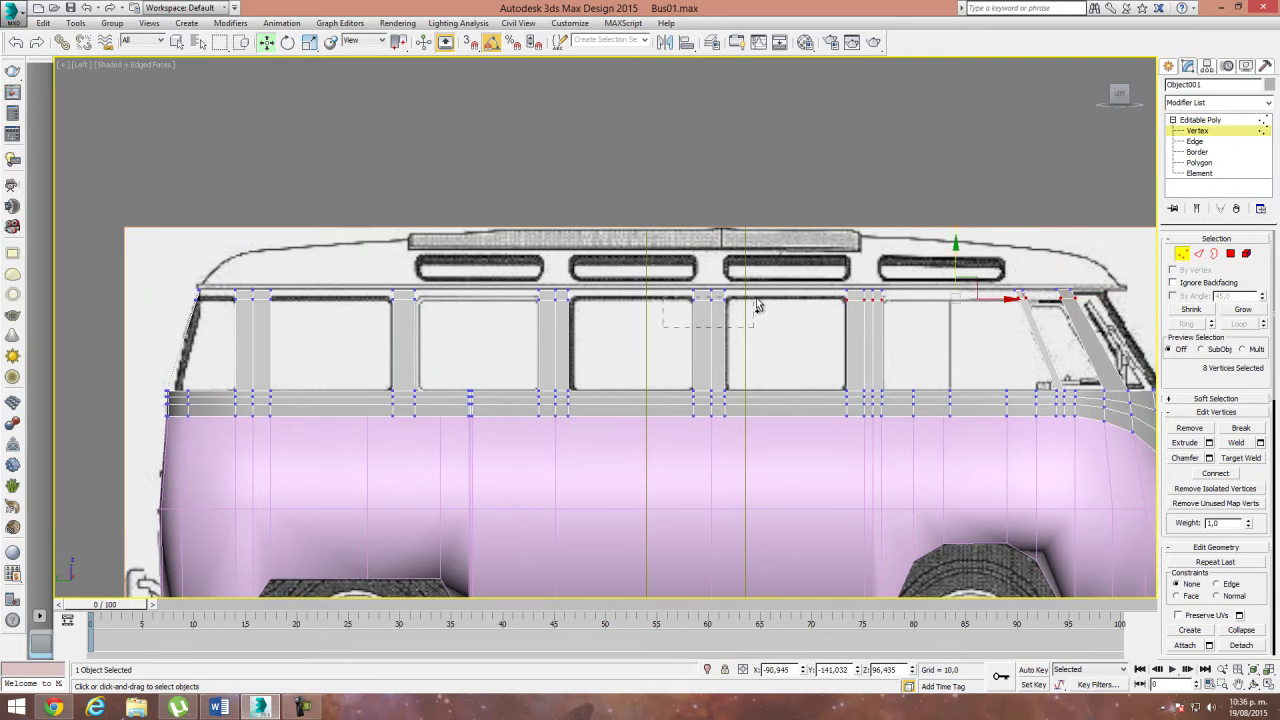
{"action": "left_click_drag", "start_coordinate": [595, 304], "coordinate": [525, 330], "text": "ctrl"}
{"action": "left_click_drag", "start_coordinate": [380, 335], "coordinate": [453, 305], "text": "ctrl"}
{"action": "left_click_drag", "start_coordinate": [226, 332], "coordinate": [305, 300], "text": "ctrl"}
{"action": "left_click_drag", "start_coordinate": [176, 297], "coordinate": [215, 318], "text": "ctrl"}
{"action": "left_click", "coordinate": [309, 42]}
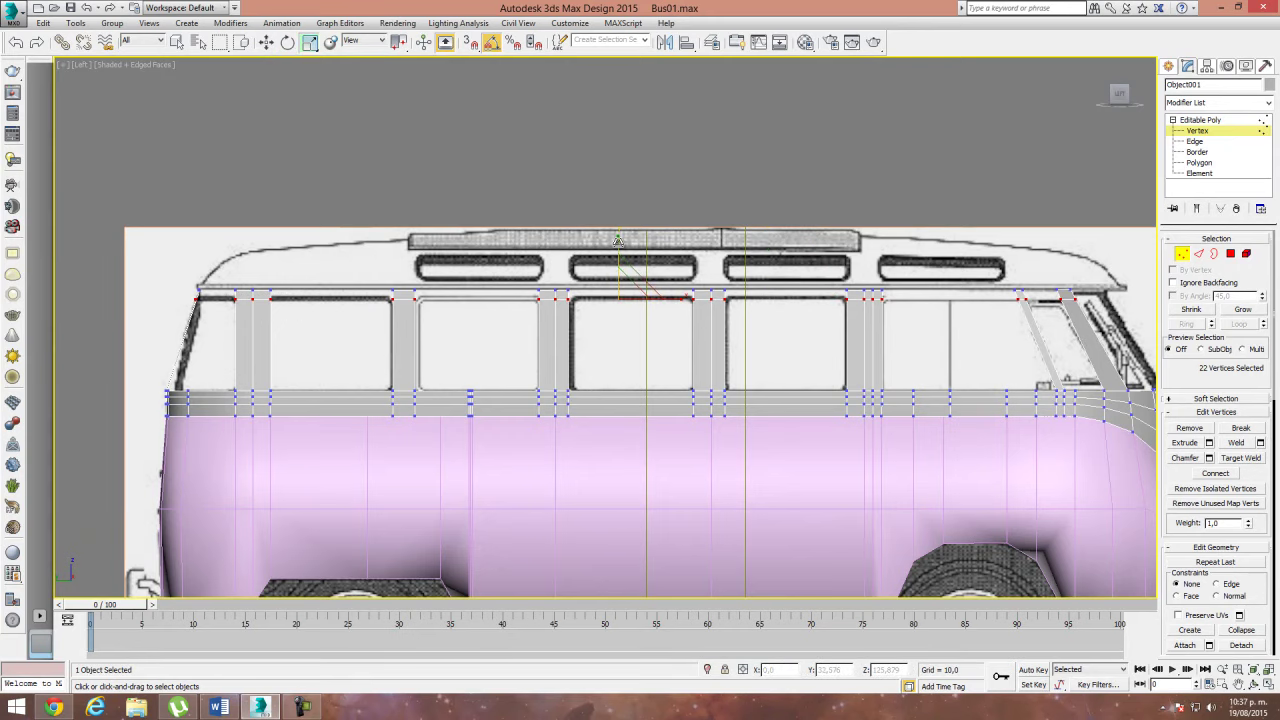
Step: At Edge level, bridge the two facing pillar-top edges across the middle window top
{"action": "left_click", "coordinate": [1198, 254]}
{"action": "middle_click_drag", "start_coordinate": [257, 271], "coordinate": [490, 286]}
{"action": "scroll", "coordinate": [470, 312], "scroll_direction": "up", "scroll_amount": 5}
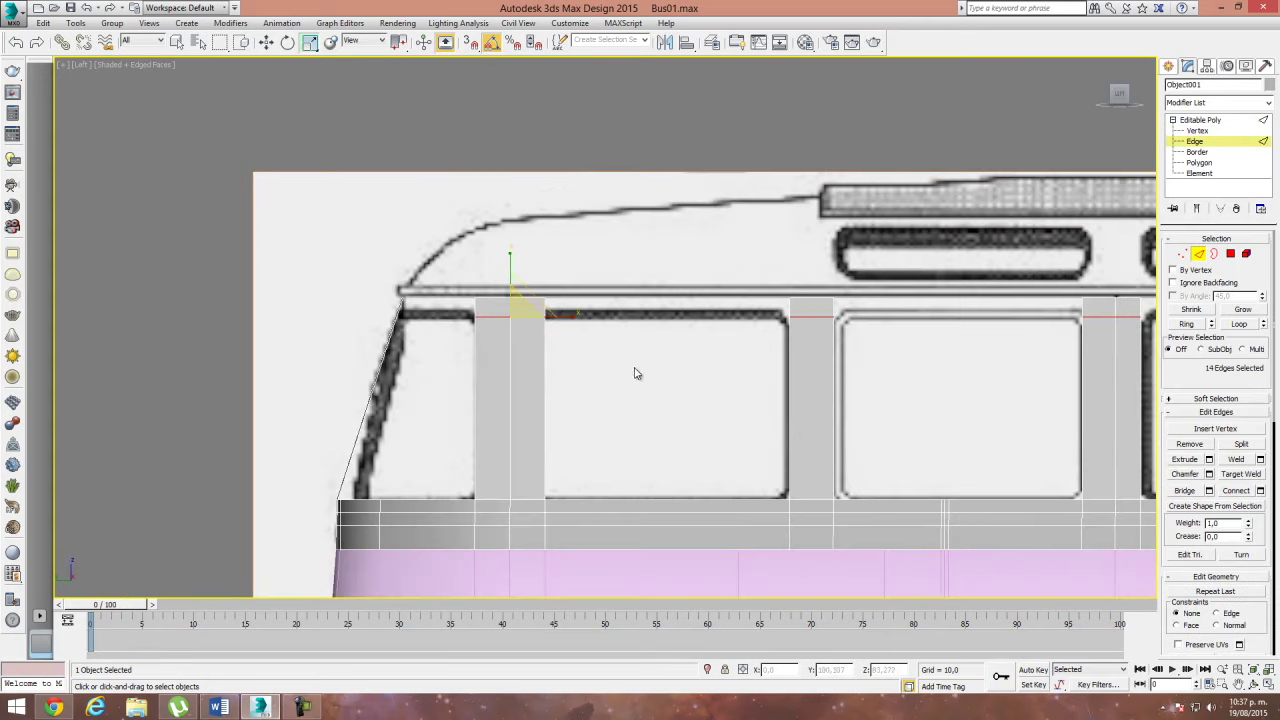
{"action": "left_click", "coordinate": [546, 309]}
{"action": "left_click", "coordinate": [789, 307]}
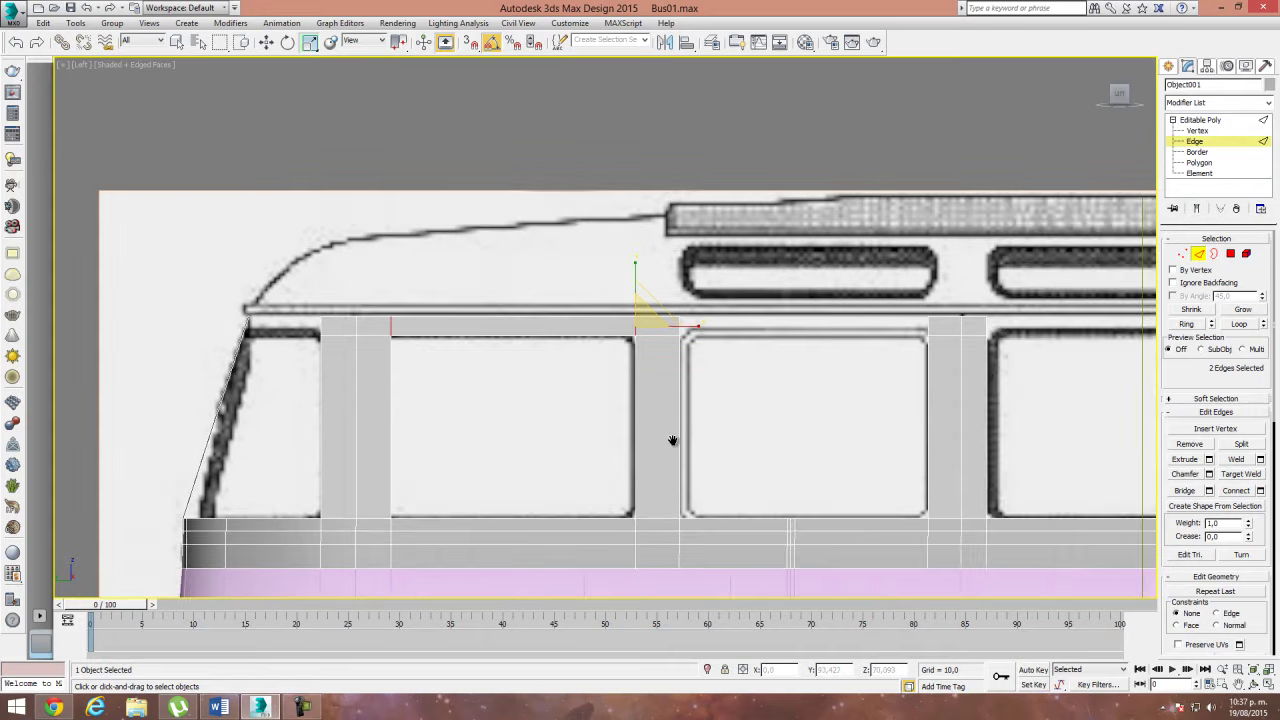
{"action": "middle_click_drag", "start_coordinate": [1026, 383], "coordinate": [586, 410]}
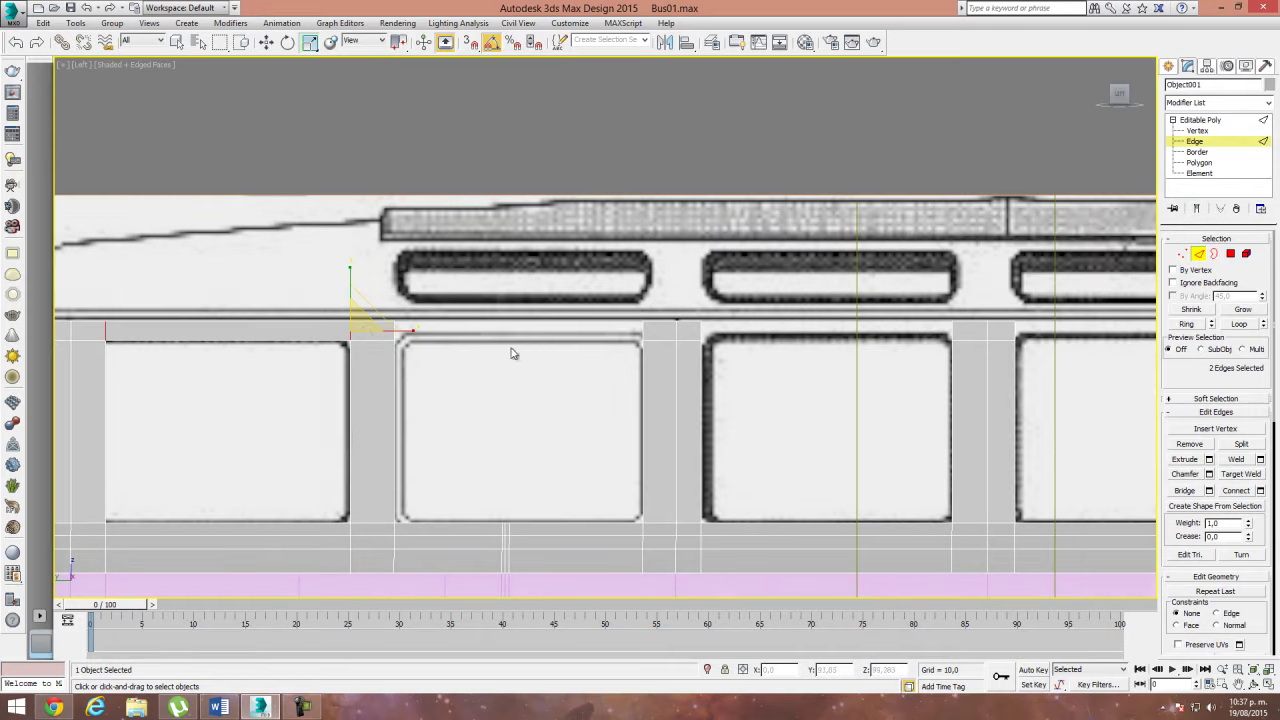
{"action": "left_click", "coordinate": [395, 328]}
{"action": "key", "text": "w"}
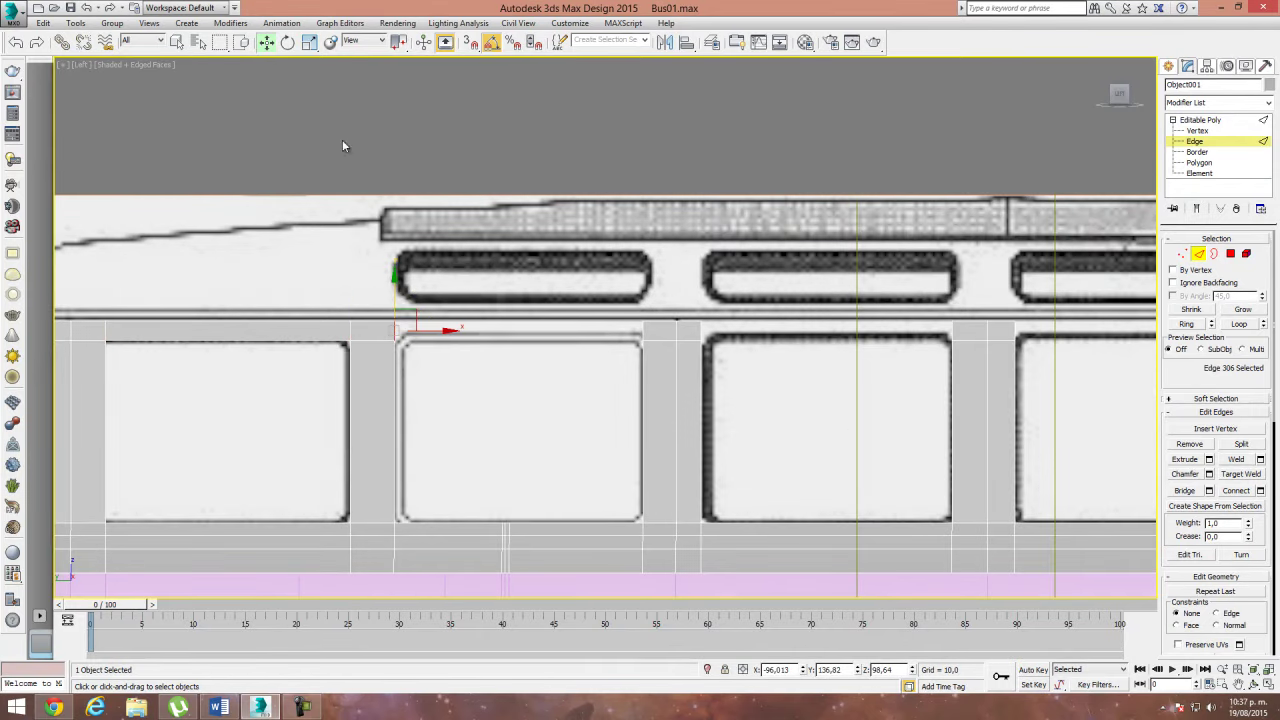
{"action": "left_click", "coordinate": [636, 338], "text": "ctrl"}
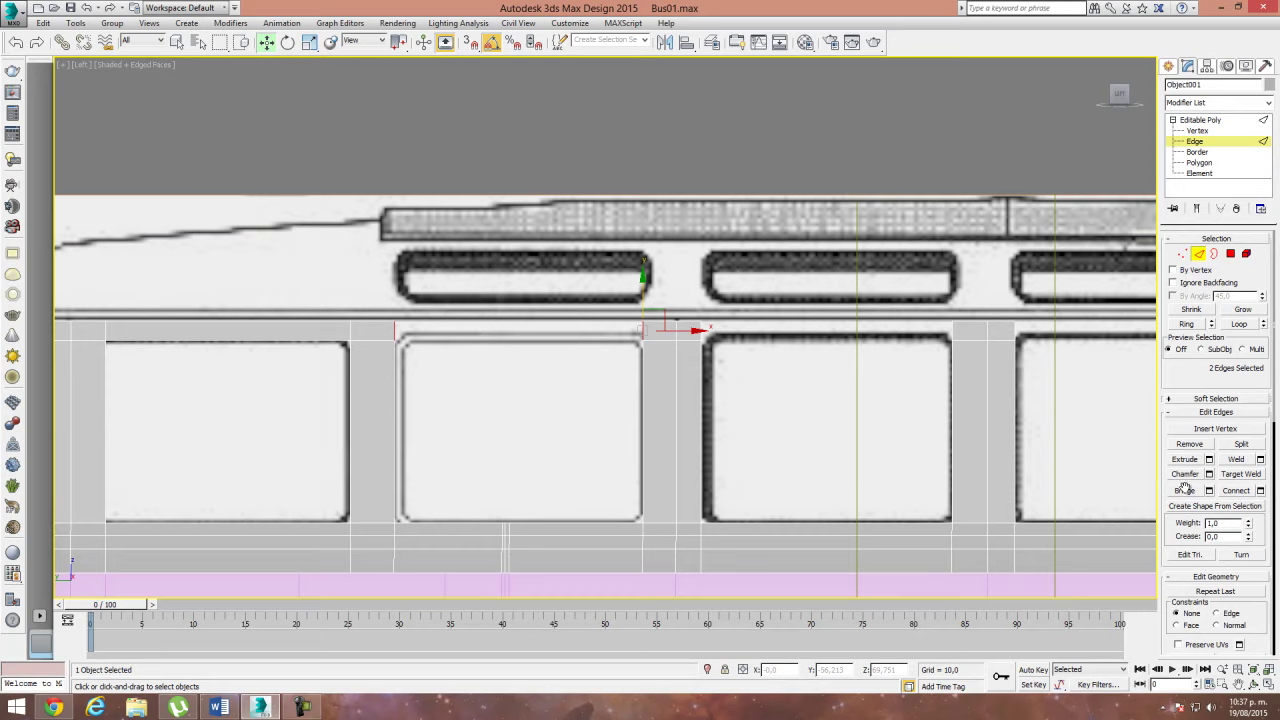
{"action": "left_click", "coordinate": [1184, 490]}
Step: In Perspective, bridge the top rail ends to the neighbouring left and right pillar tops
{"action": "key", "text": "p"}
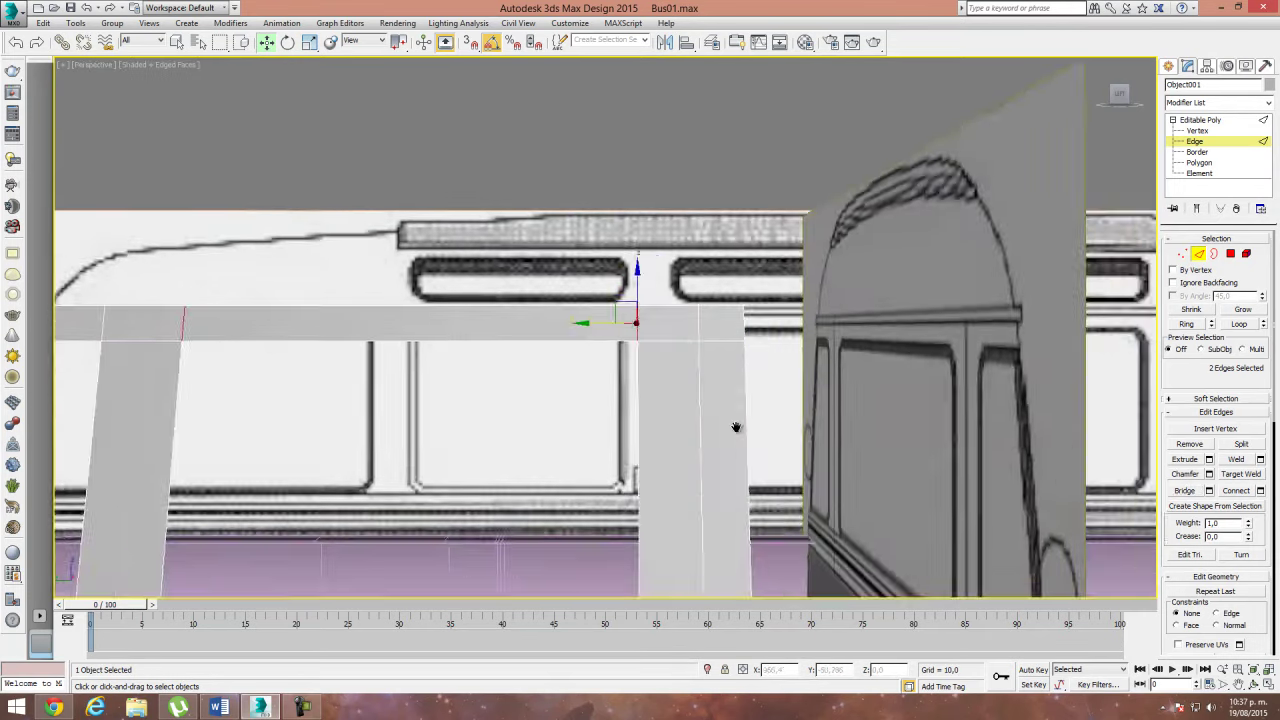
{"action": "middle_click_drag", "start_coordinate": [737, 428], "coordinate": [742, 450], "text": "alt"}
{"action": "left_click", "coordinate": [676, 368]}
{"action": "left_click", "coordinate": [838, 376]}
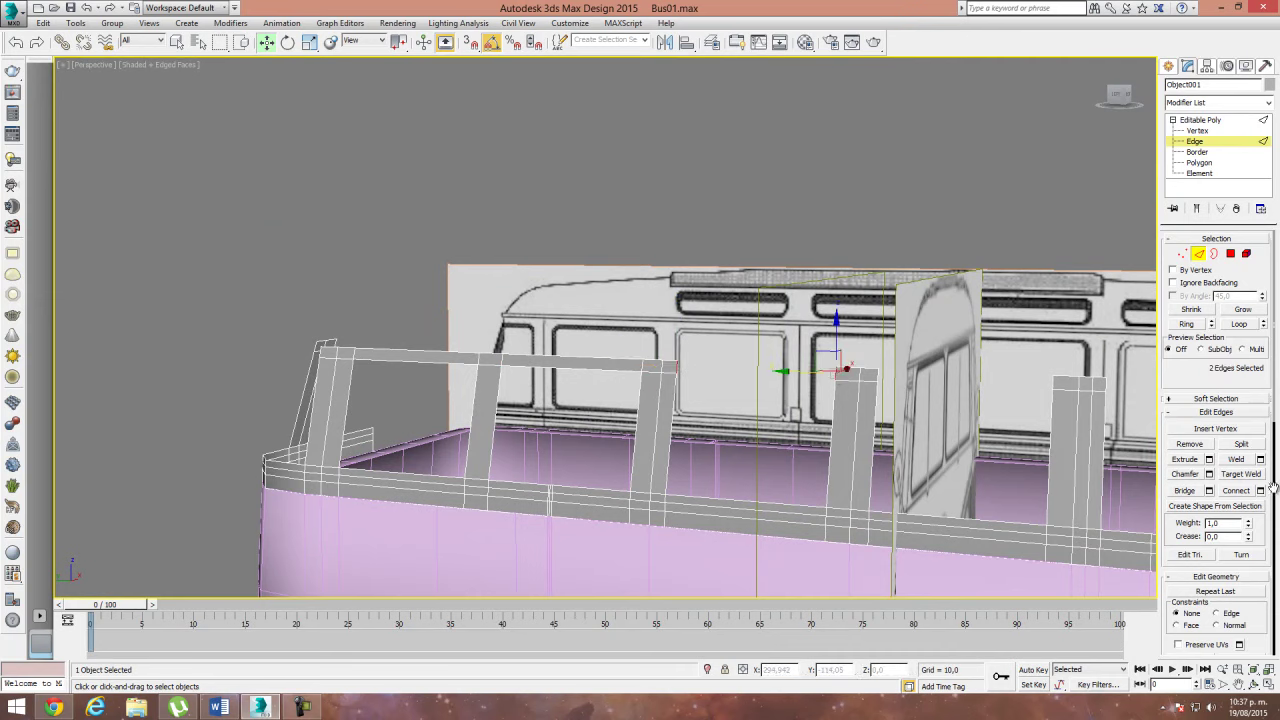
{"action": "left_click", "coordinate": [1185, 491]}
{"action": "left_click", "coordinate": [1054, 383]}
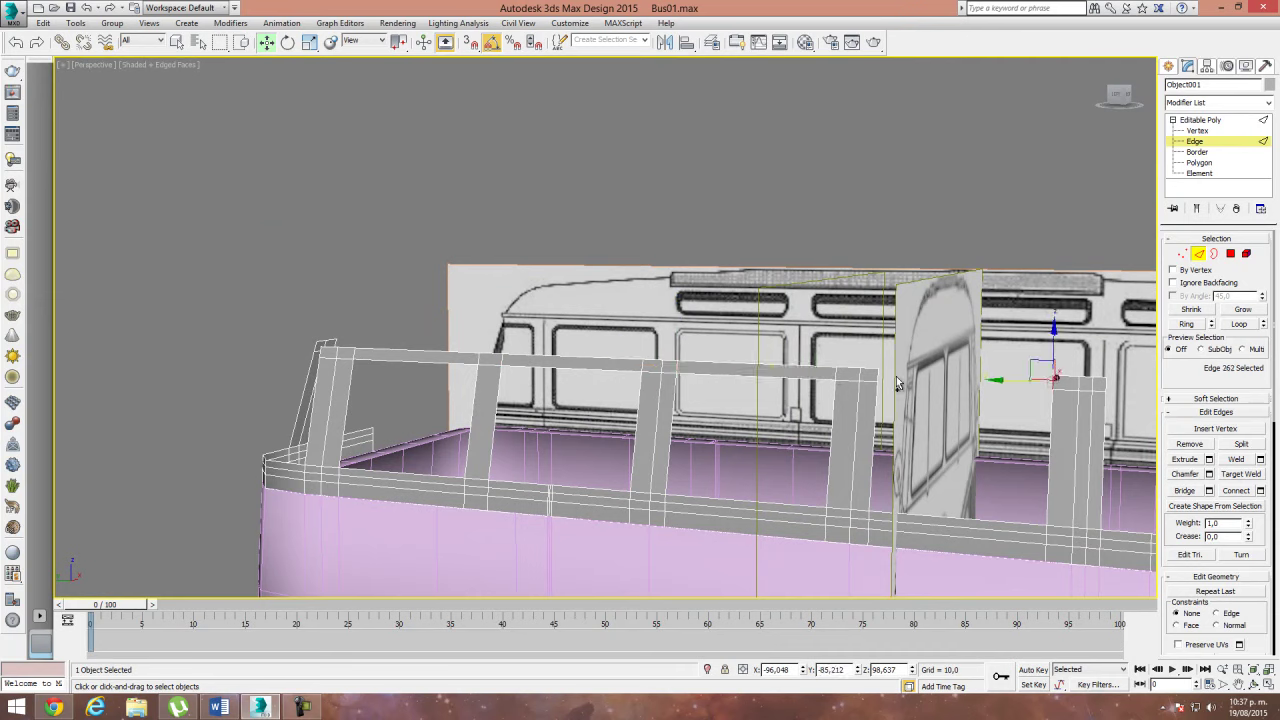
{"action": "left_click", "coordinate": [876, 374], "text": "ctrl"}
{"action": "left_click", "coordinate": [1185, 491]}
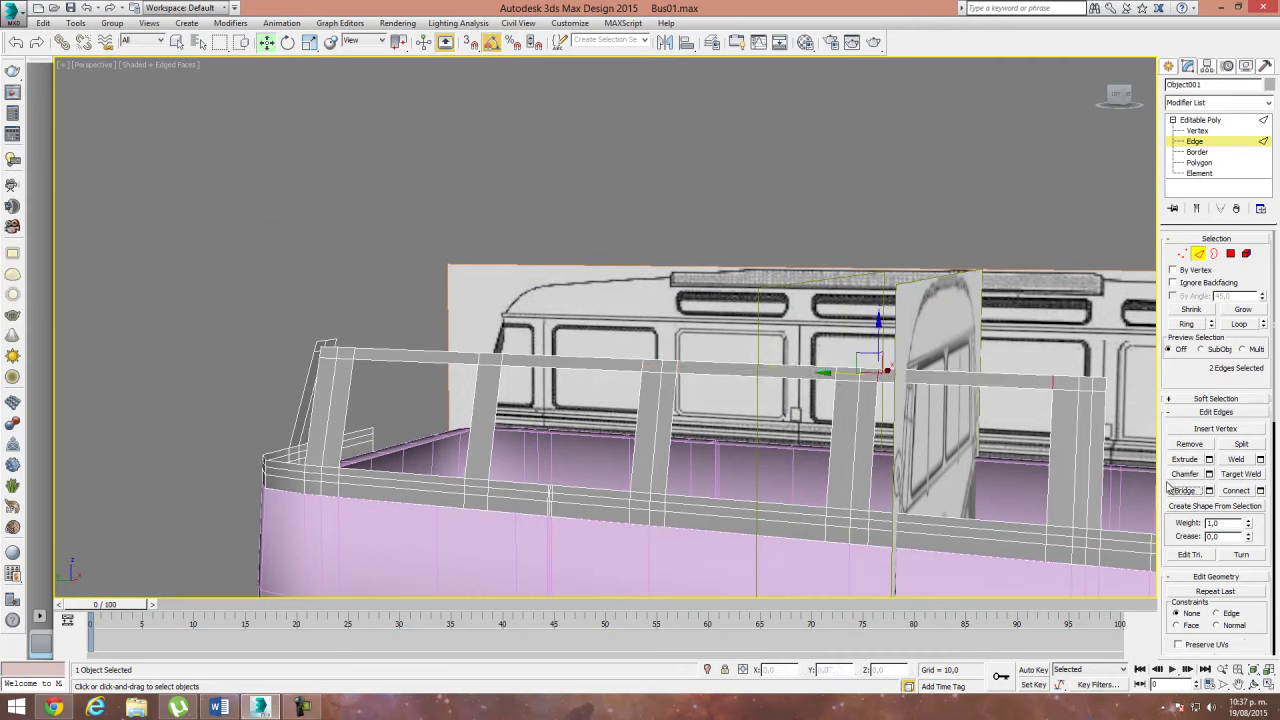
Step: Bridge the two front pillar tops, then join the rail to the slanted front pillar
{"action": "middle_click_drag", "start_coordinate": [680, 390], "coordinate": [597, 390], "text": "alt"}
{"action": "left_click", "coordinate": [440, 312]}
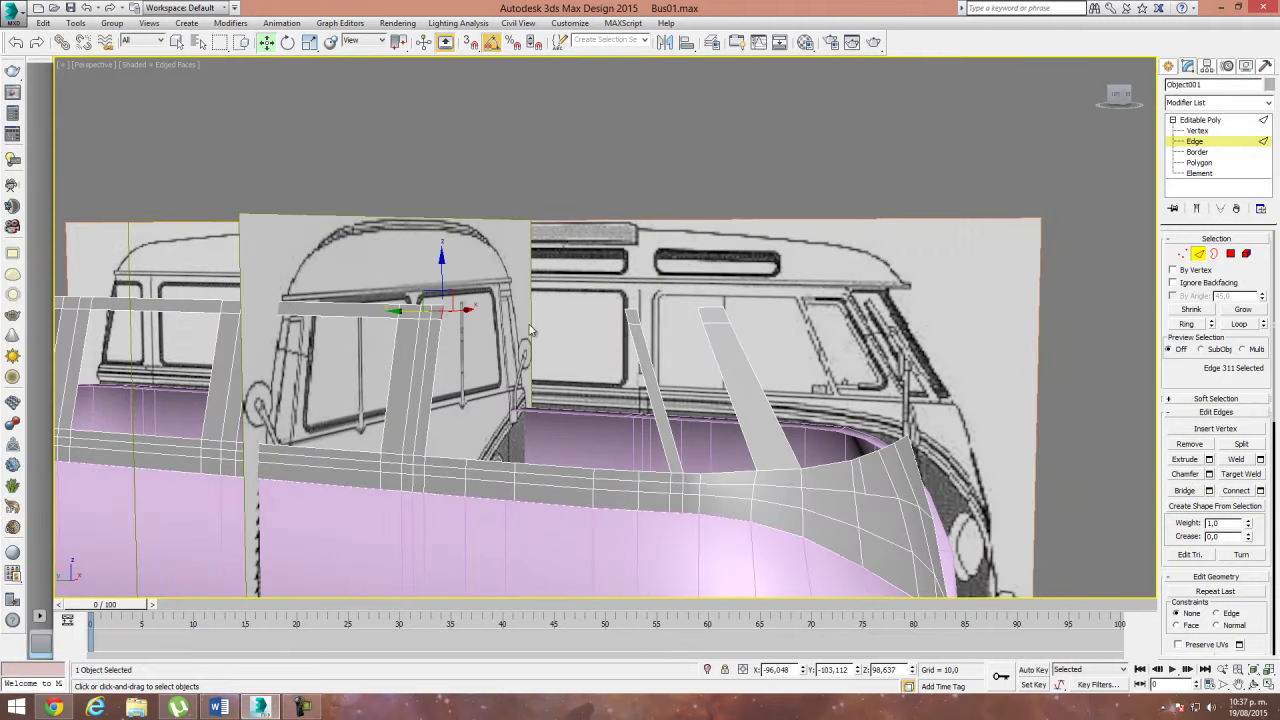
{"action": "left_click", "coordinate": [626, 314], "text": "ctrl"}
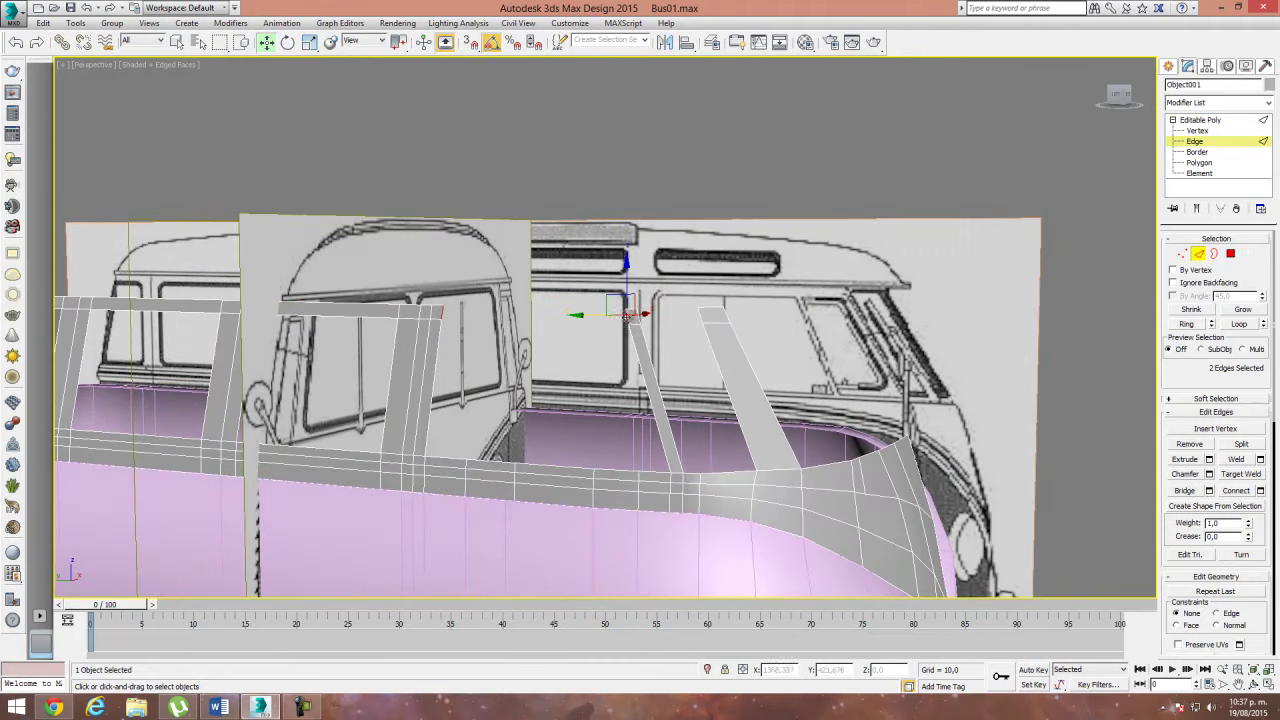
{"action": "left_click", "coordinate": [1183, 491]}
{"action": "left_click", "coordinate": [703, 314]}
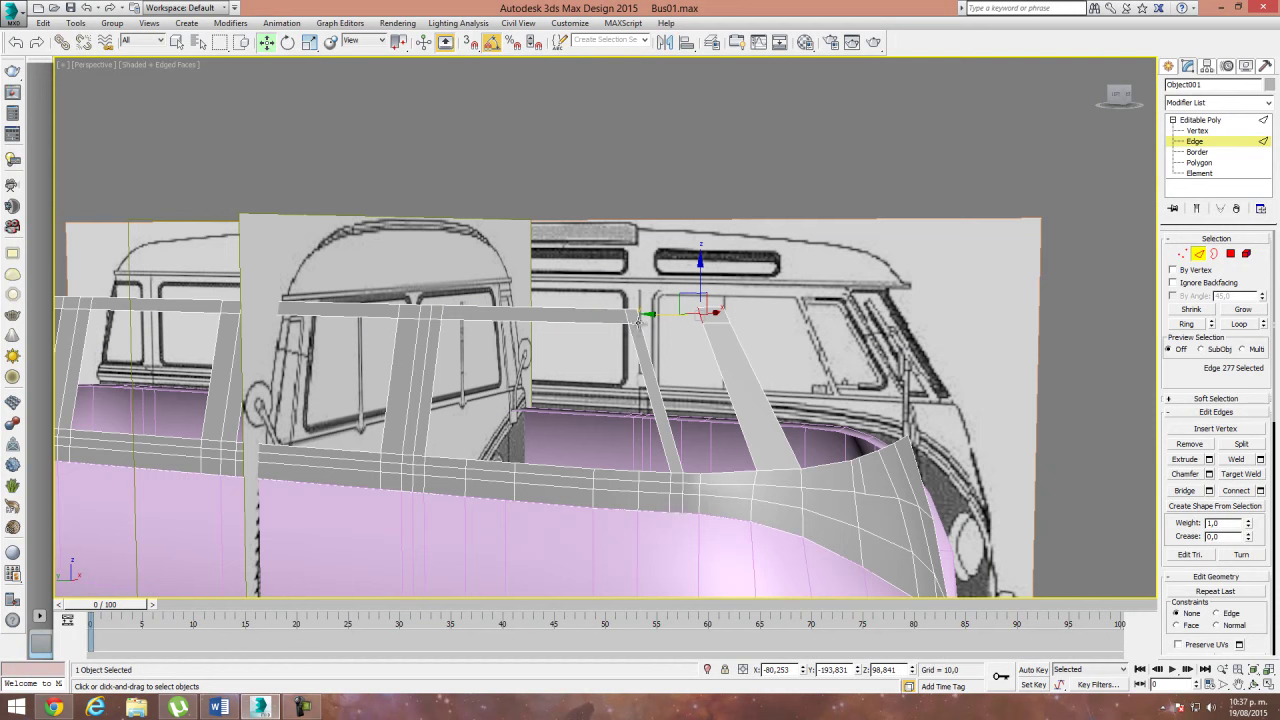
{"action": "left_click", "coordinate": [637, 318], "text": "ctrl"}
{"action": "left_click", "coordinate": [1184, 491]}
{"action": "mouse_move", "coordinate": [851, 388]}
{"action": "middle_mouse_down", "text": "alt"}
{"action": "mouse_move", "coordinate": [805, 385]}
{"action": "mouse_move", "coordinate": [711, 343]}
{"action": "middle_mouse_up", "text": "alt"}
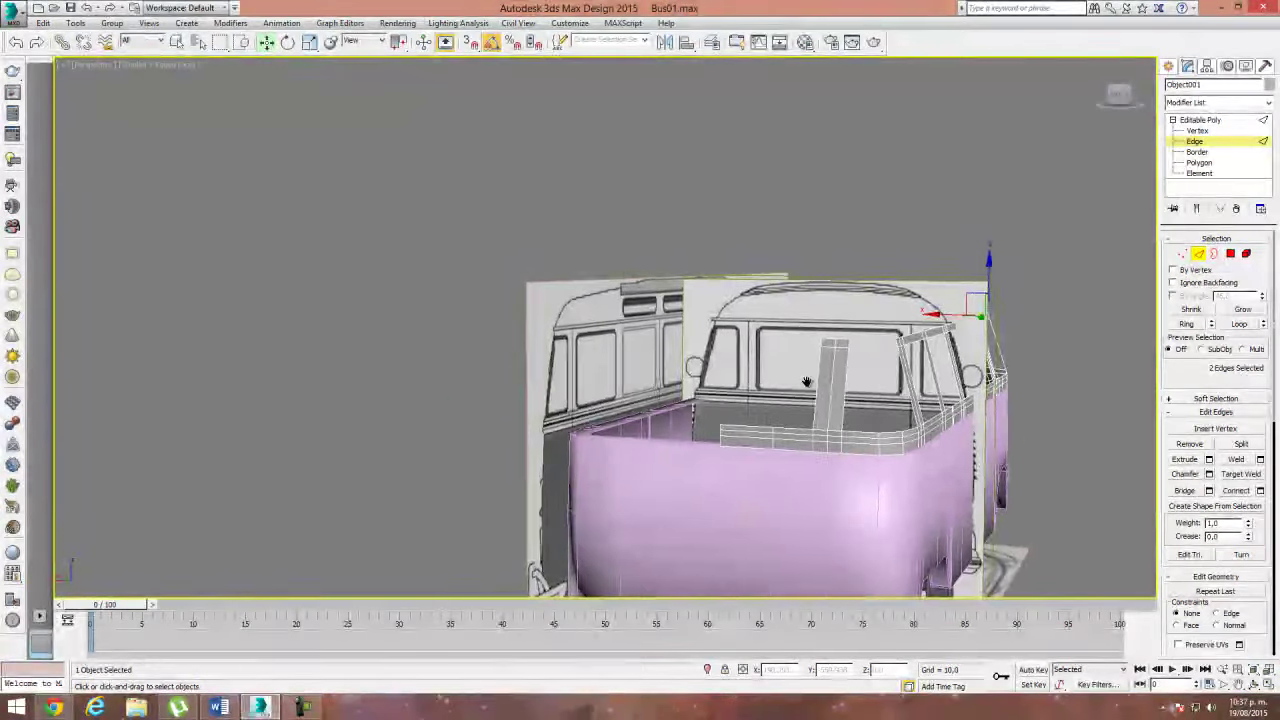
Step: Select the outer top edge of the rear corner pillar
{"action": "scroll", "coordinate": [814, 371], "scroll_direction": "up", "scroll_amount": 3}
{"action": "scroll", "coordinate": [814, 371], "scroll_direction": "up", "scroll_amount": 3}
{"action": "left_click", "coordinate": [894, 286]}
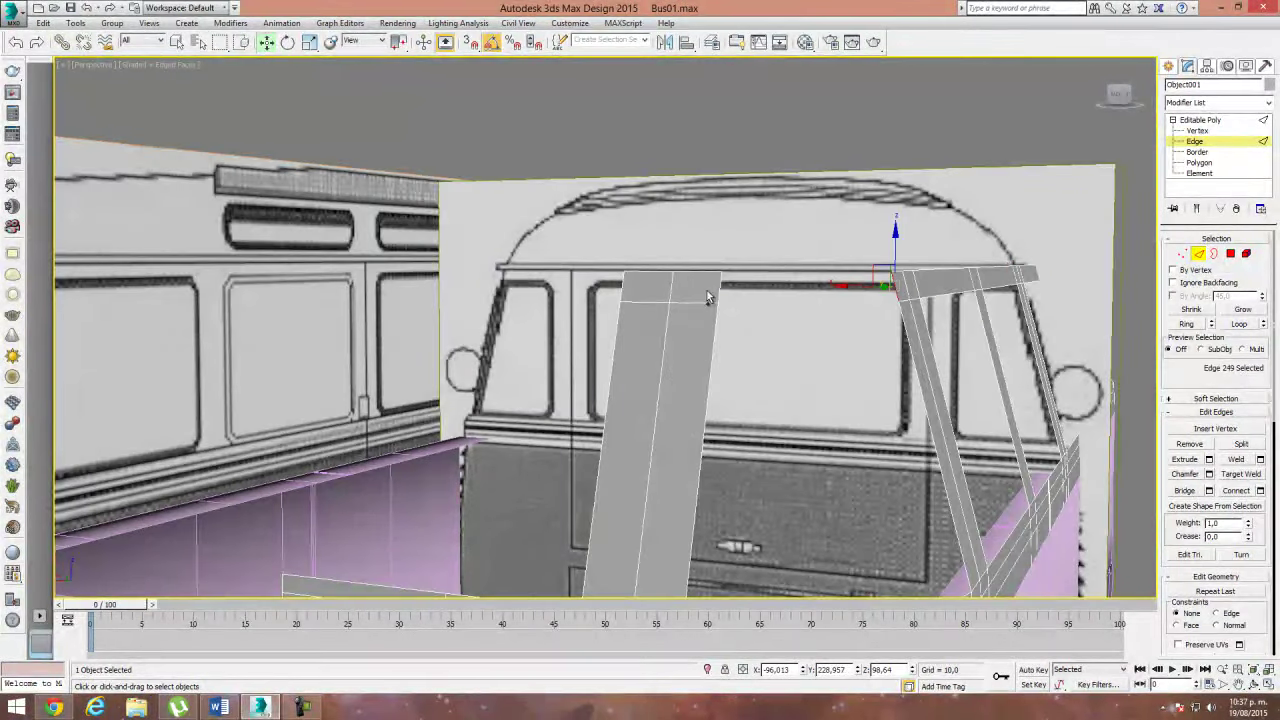
{"action": "left_click", "coordinate": [716, 288], "text": "ctrl"}
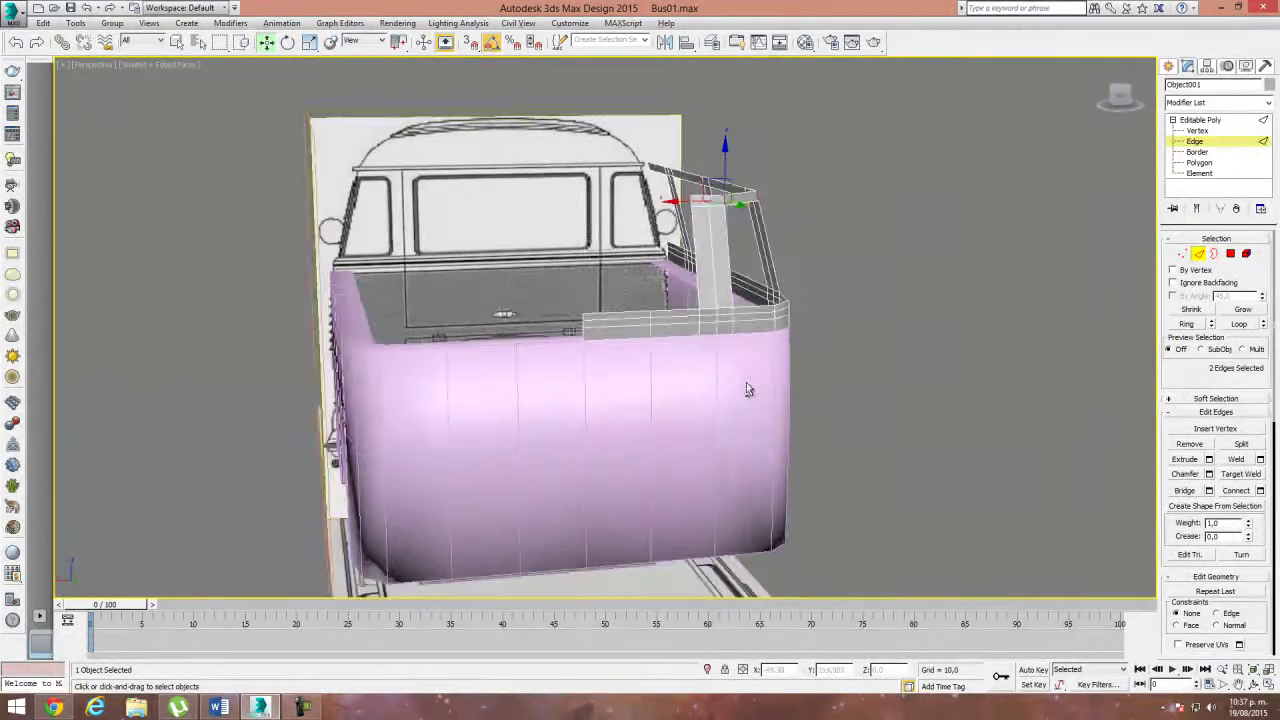
{"action": "left_click", "coordinate": [709, 300]}
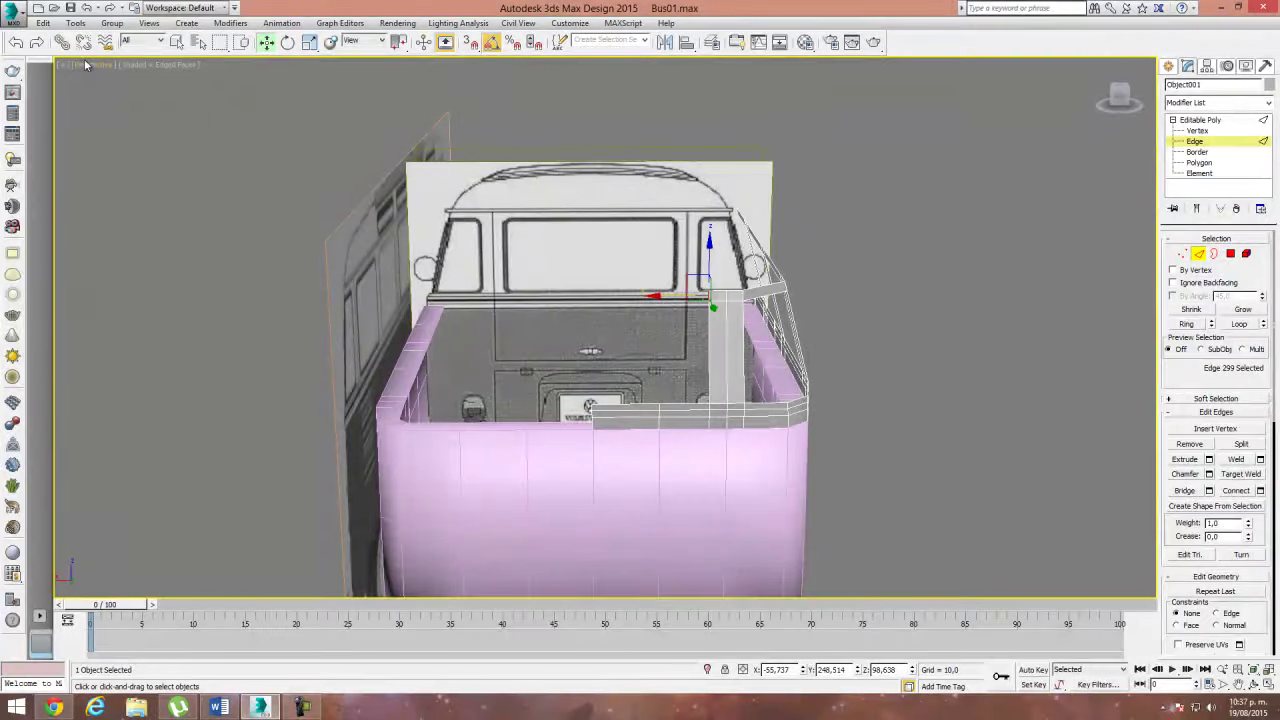
Step: In the Back view, Shift-drag the edge to extrude a rail strip across the back window top
{"action": "left_click", "coordinate": [92, 64]}
{"action": "left_click", "coordinate": [114, 187]}
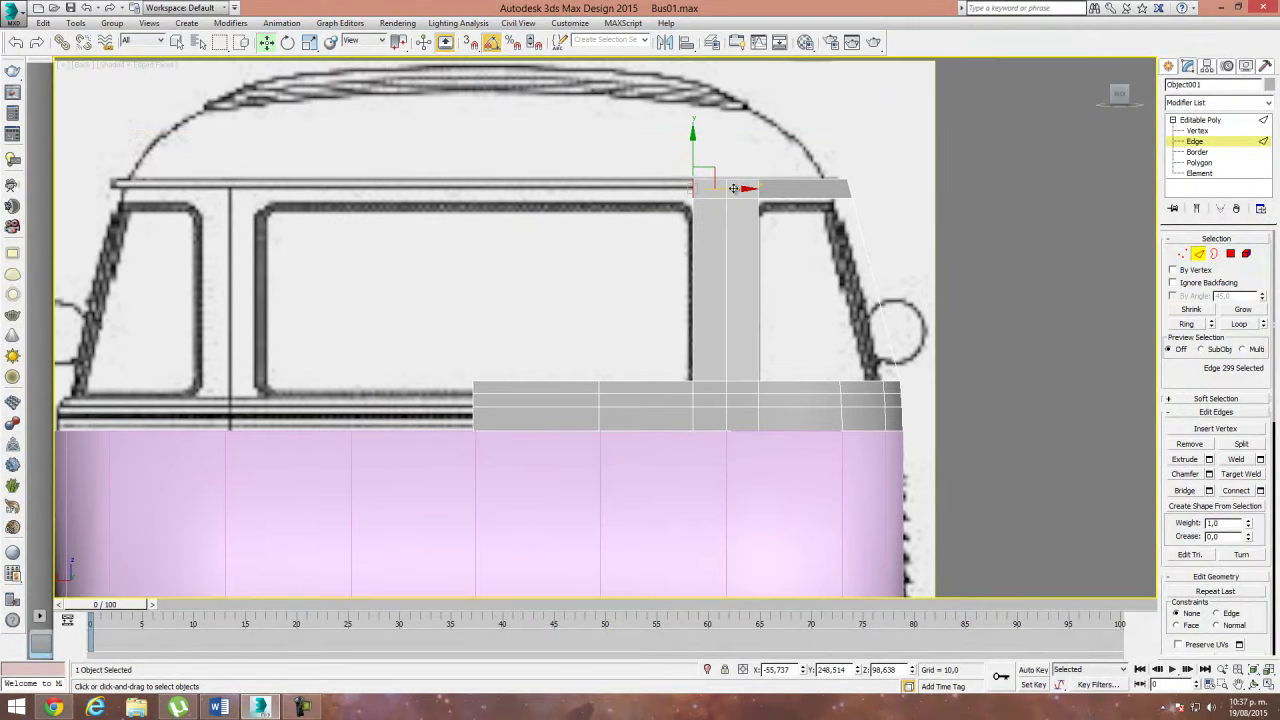
{"action": "left_click_drag", "start_coordinate": [733, 188], "coordinate": [508, 202], "text": "shift"}
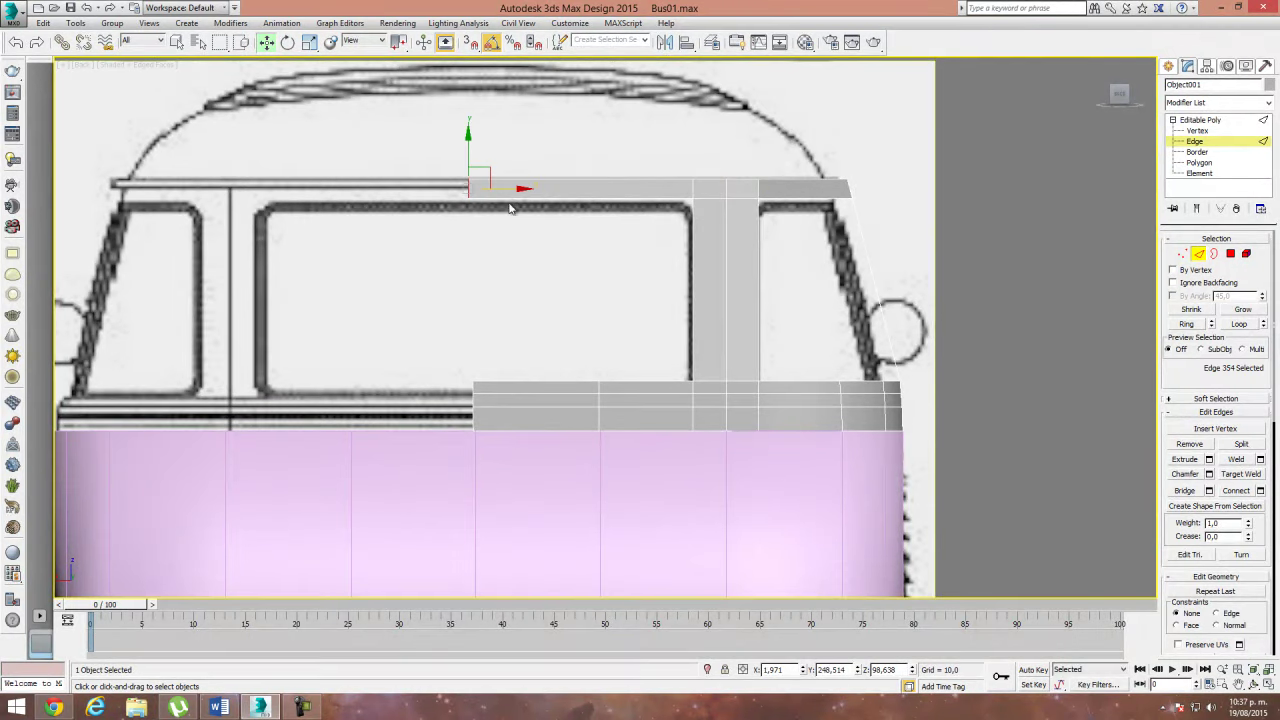
{"action": "left_click", "coordinate": [1184, 255]}
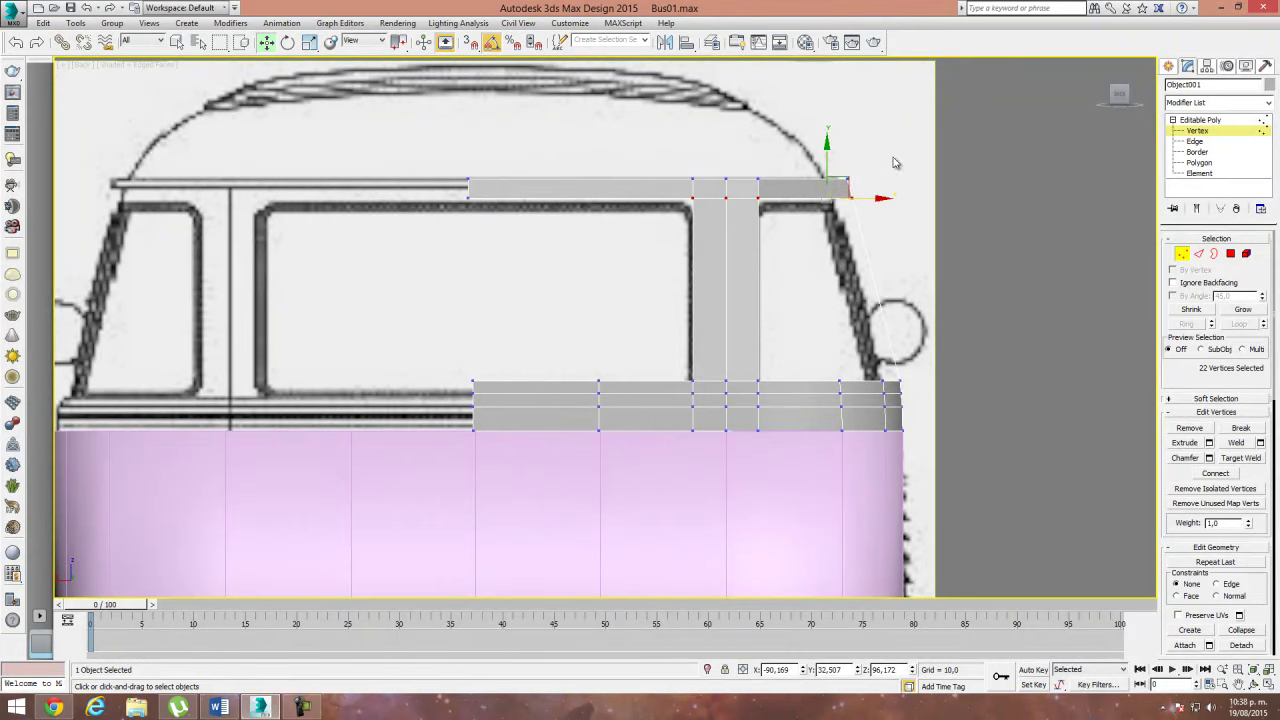
Step: Select the roof rail's corner vertex and pull back to show the whole bus front
{"action": "scroll", "coordinate": [846, 245], "scroll_direction": "up", "scroll_amount": 2}
{"action": "scroll", "coordinate": [824, 262], "scroll_direction": "up", "scroll_amount": 2}
{"action": "left_click_drag", "start_coordinate": [806, 287], "coordinate": [790, 280]}
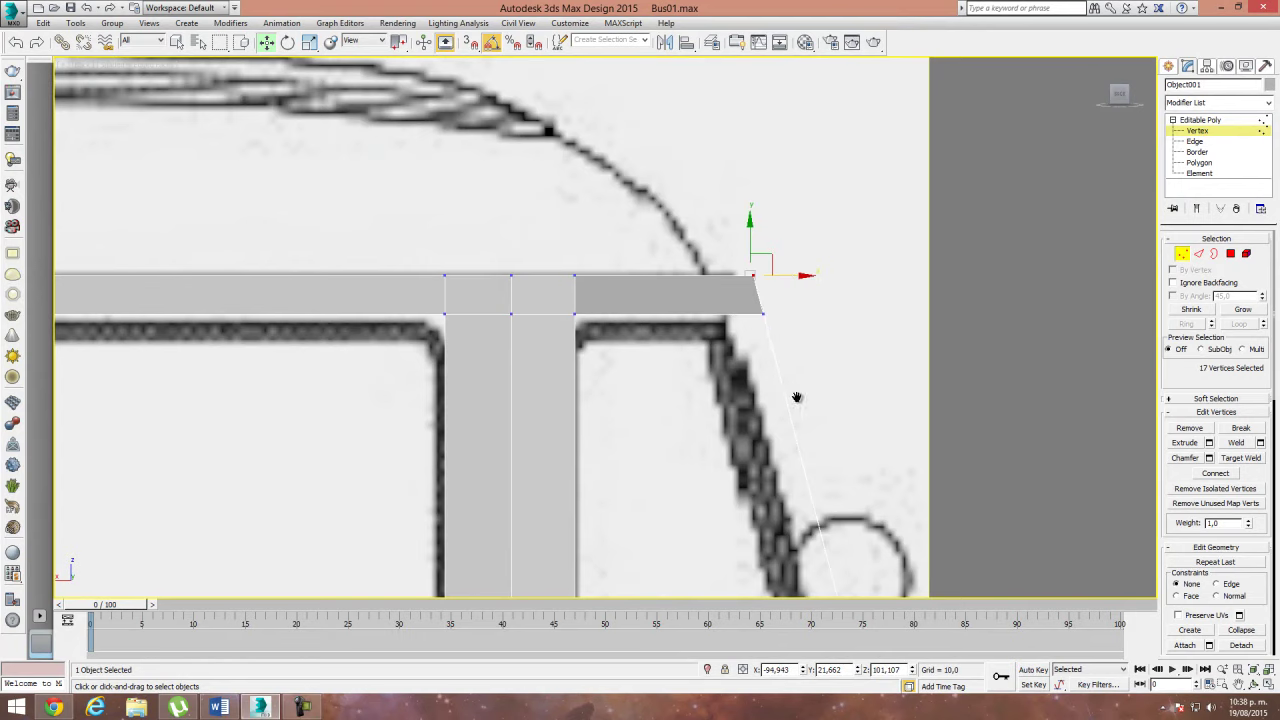
{"action": "middle_click_drag", "start_coordinate": [797, 397], "coordinate": [788, 304]}
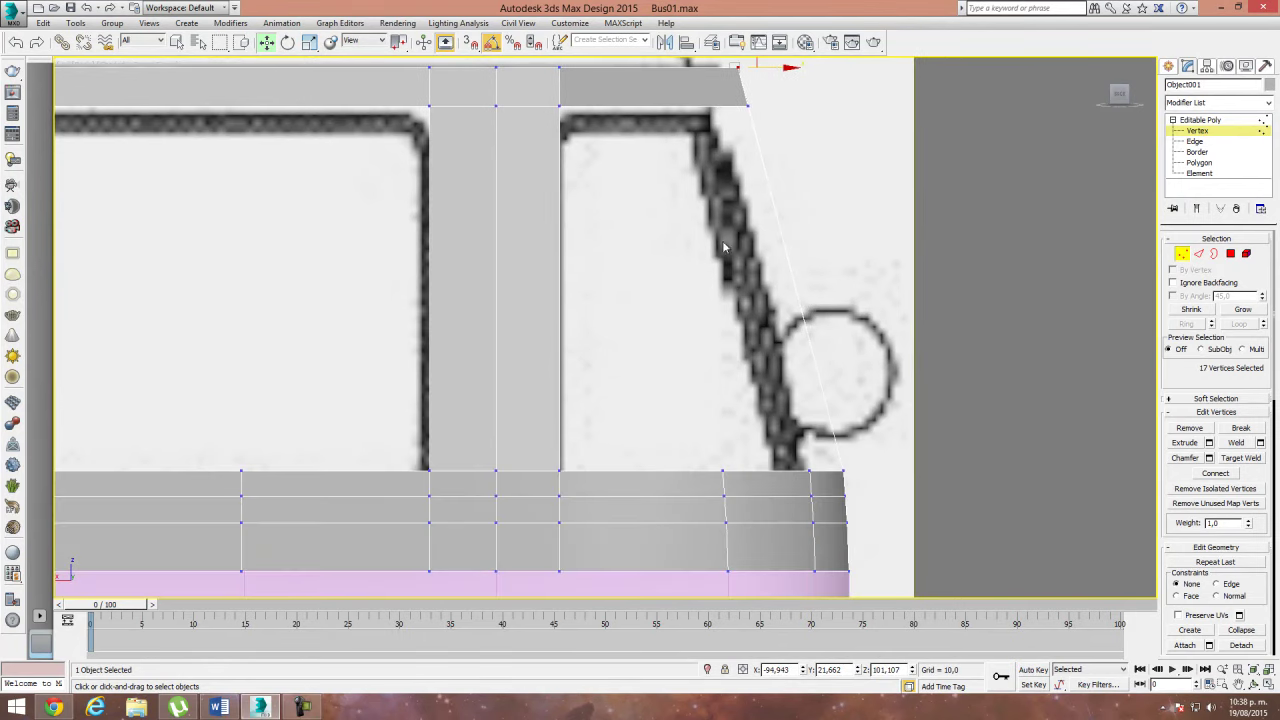
{"action": "scroll", "coordinate": [851, 296], "scroll_direction": "down", "scroll_amount": 3}
{"action": "scroll", "coordinate": [900, 320], "scroll_direction": "down", "scroll_amount": 2}
{"action": "middle_click_drag", "start_coordinate": [957, 343], "coordinate": [827, 341]}
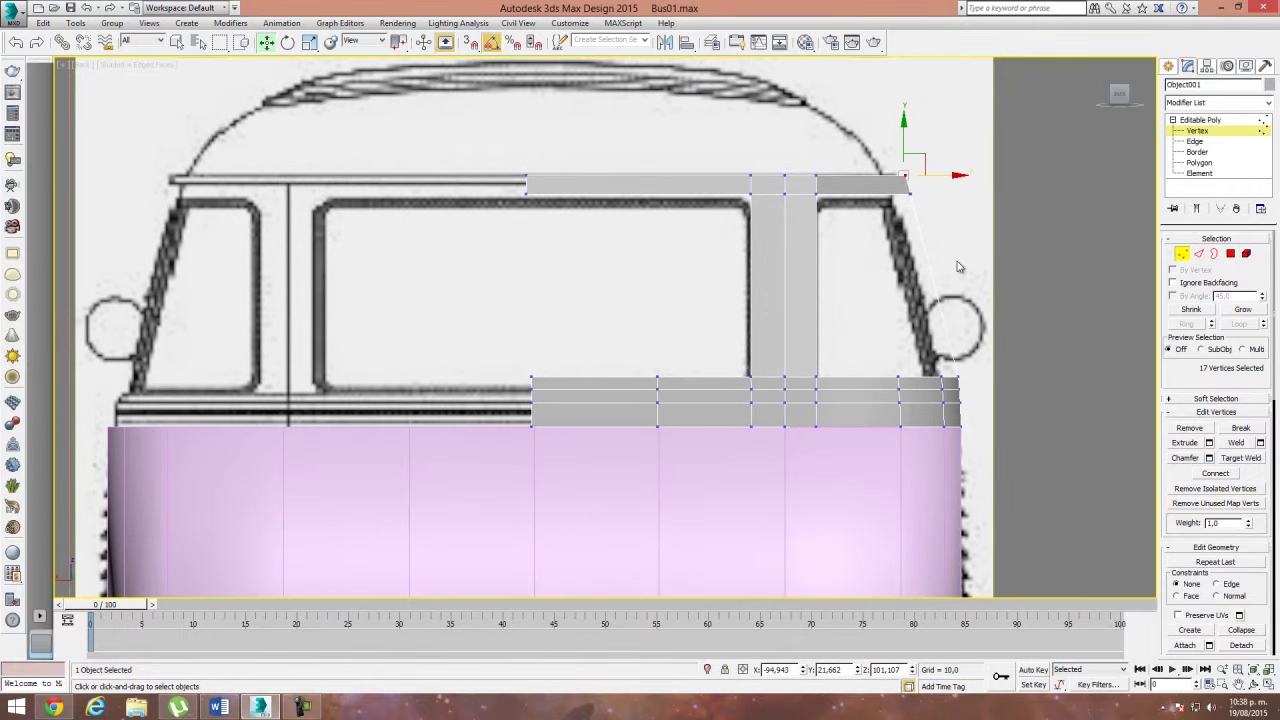
Step: Select the top corner vertices and shift the top-left ones right onto the blueprint
{"action": "left_click_drag", "start_coordinate": [853, 128], "coordinate": [966, 232], "text": "ctrl"}
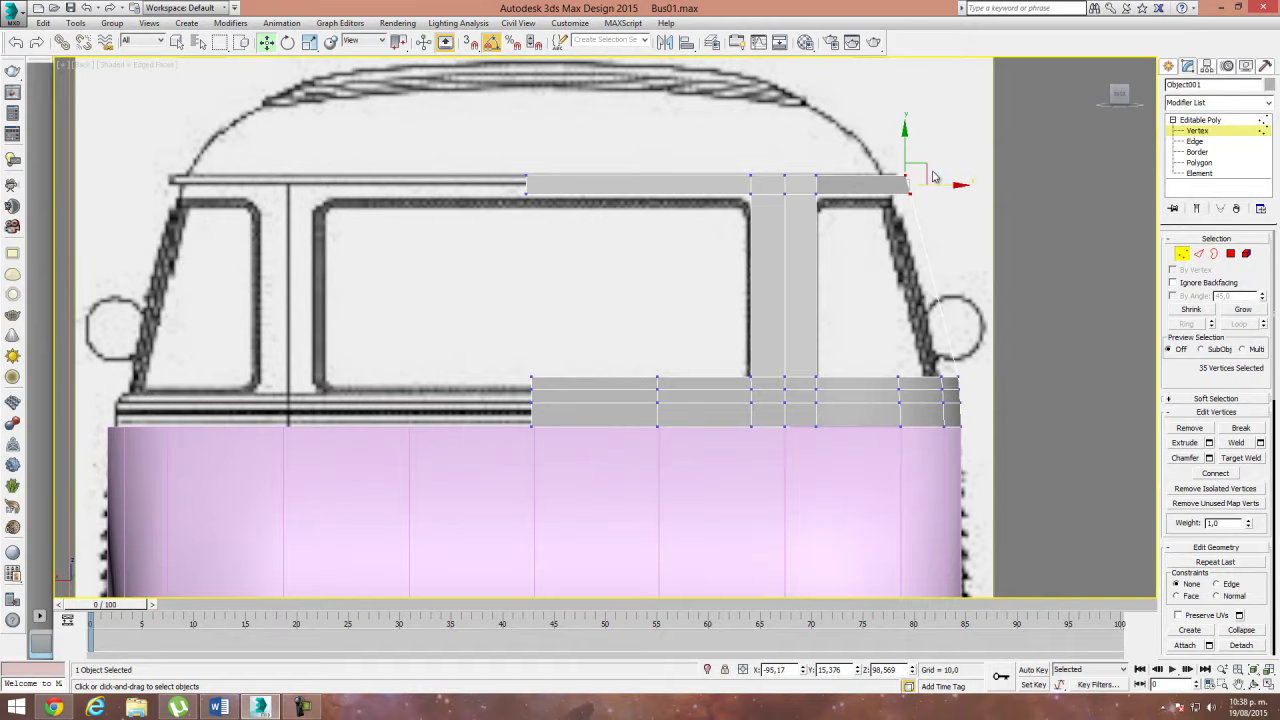
{"action": "mouse_move", "coordinate": [942, 184]}
{"action": "middle_mouse_down", "text": "alt"}
{"action": "mouse_move", "coordinate": [608, 206]}
{"action": "mouse_move", "coordinate": [557, 406]}
{"action": "mouse_move", "coordinate": [512, 352]}
{"action": "middle_mouse_up", "text": "alt"}
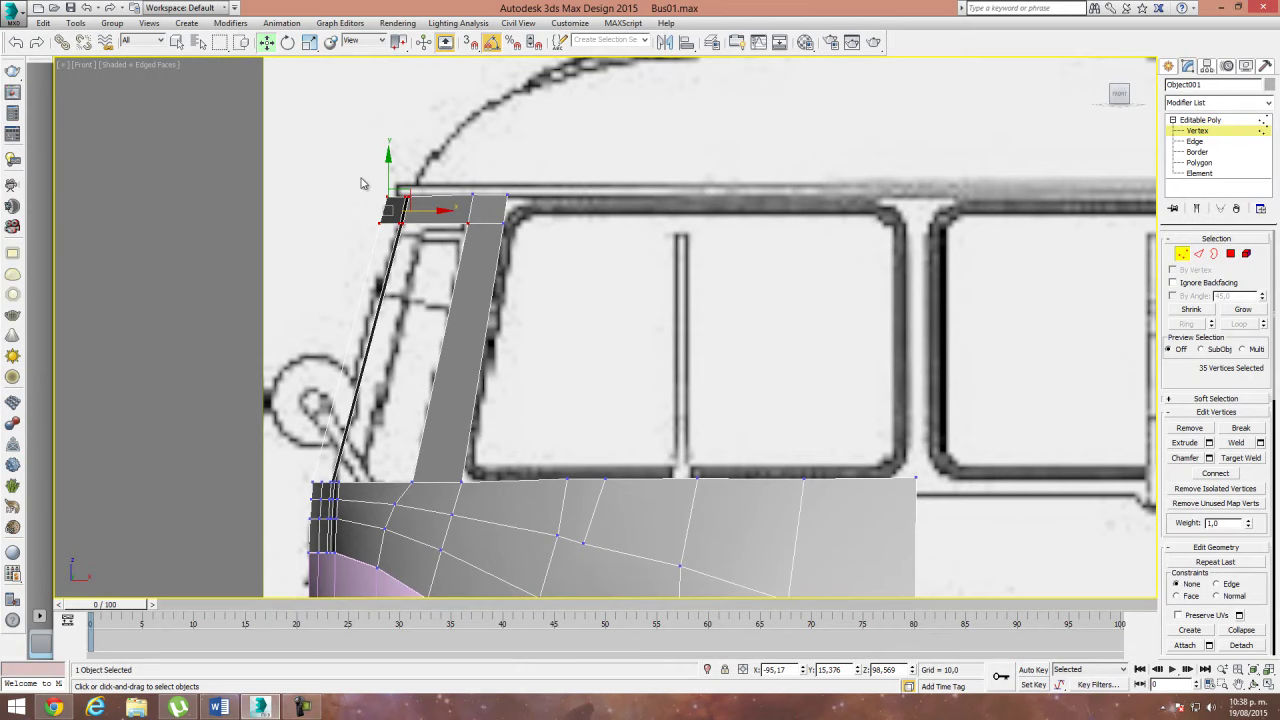
{"action": "left_click_drag", "start_coordinate": [356, 184], "coordinate": [395, 259], "text": "alt"}
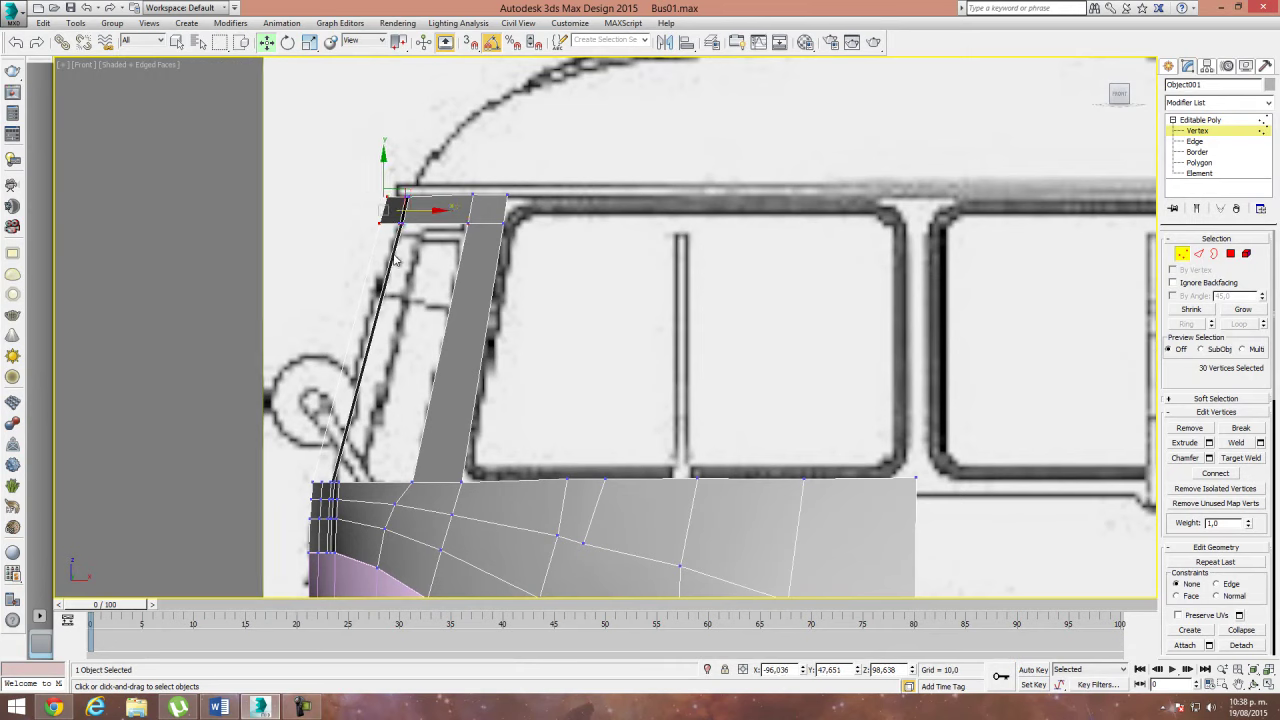
{"action": "left_click_drag", "start_coordinate": [421, 210], "coordinate": [439, 222]}
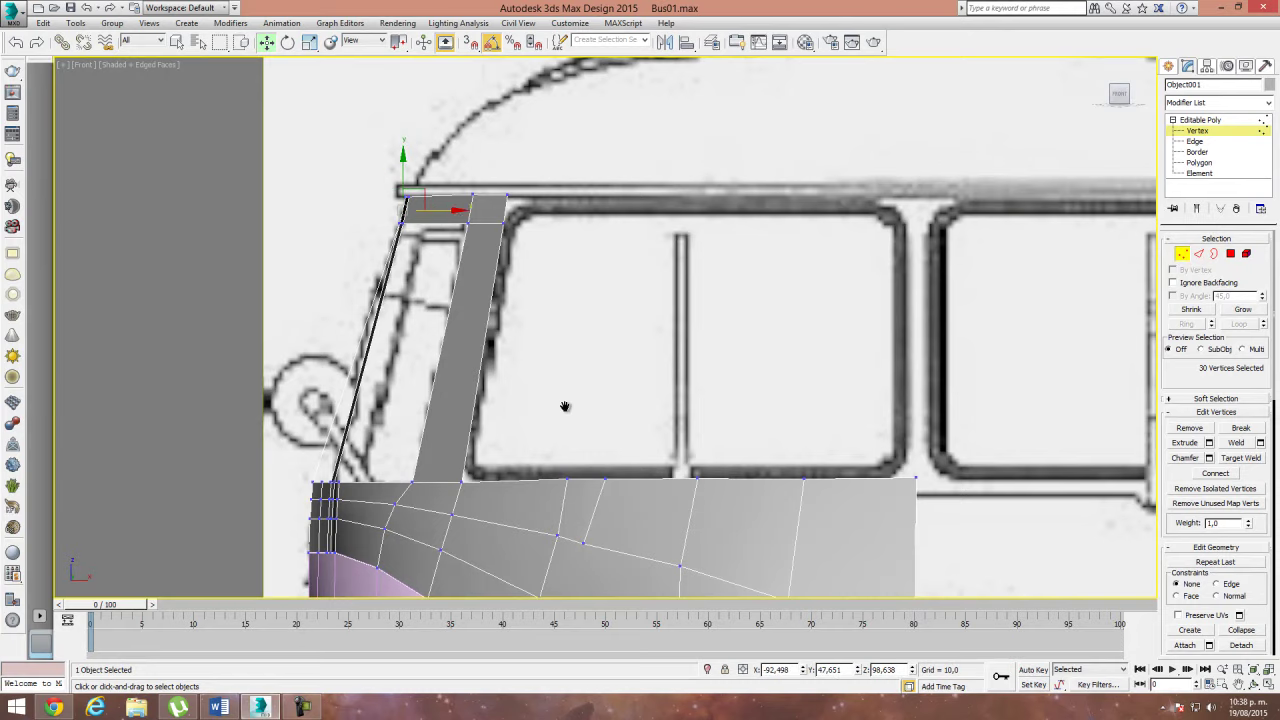
{"action": "middle_click_drag", "start_coordinate": [561, 411], "coordinate": [605, 289]}
Step: Switch to the Back view, deselect all vertices, and enable See-Through (Alt+X)
{"action": "left_click", "coordinate": [82, 64]}
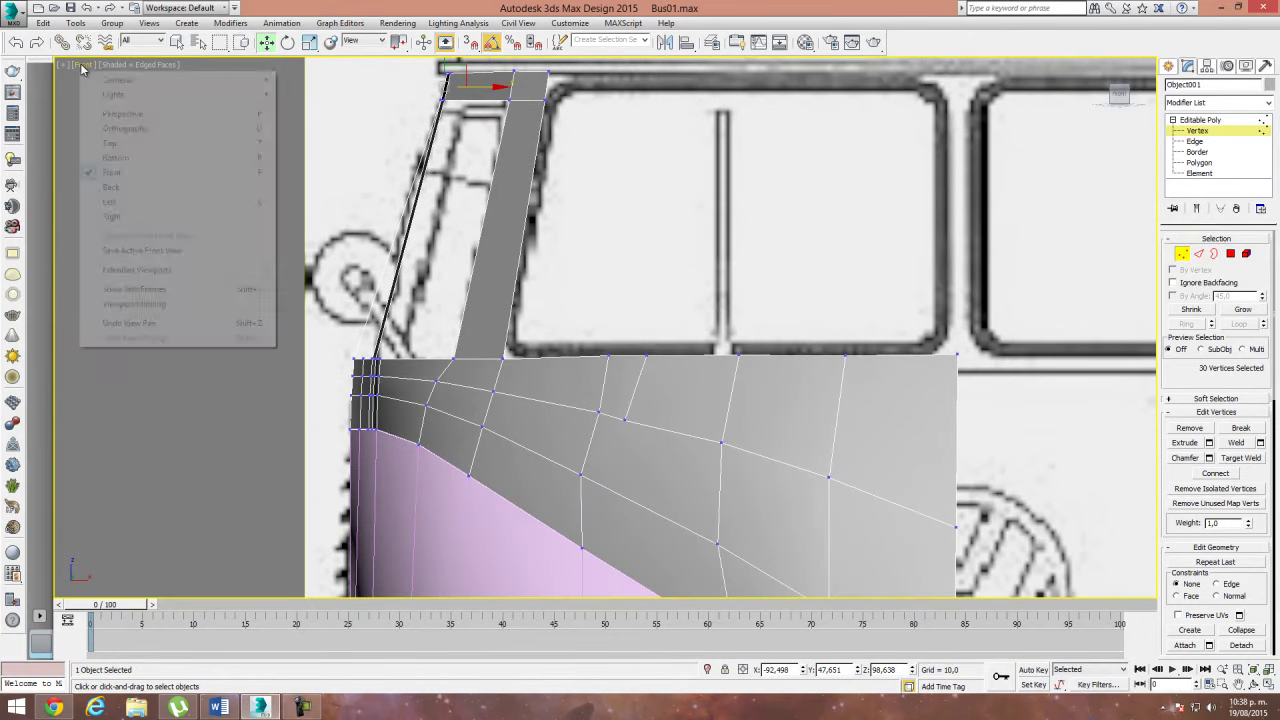
{"action": "left_click", "coordinate": [147, 192]}
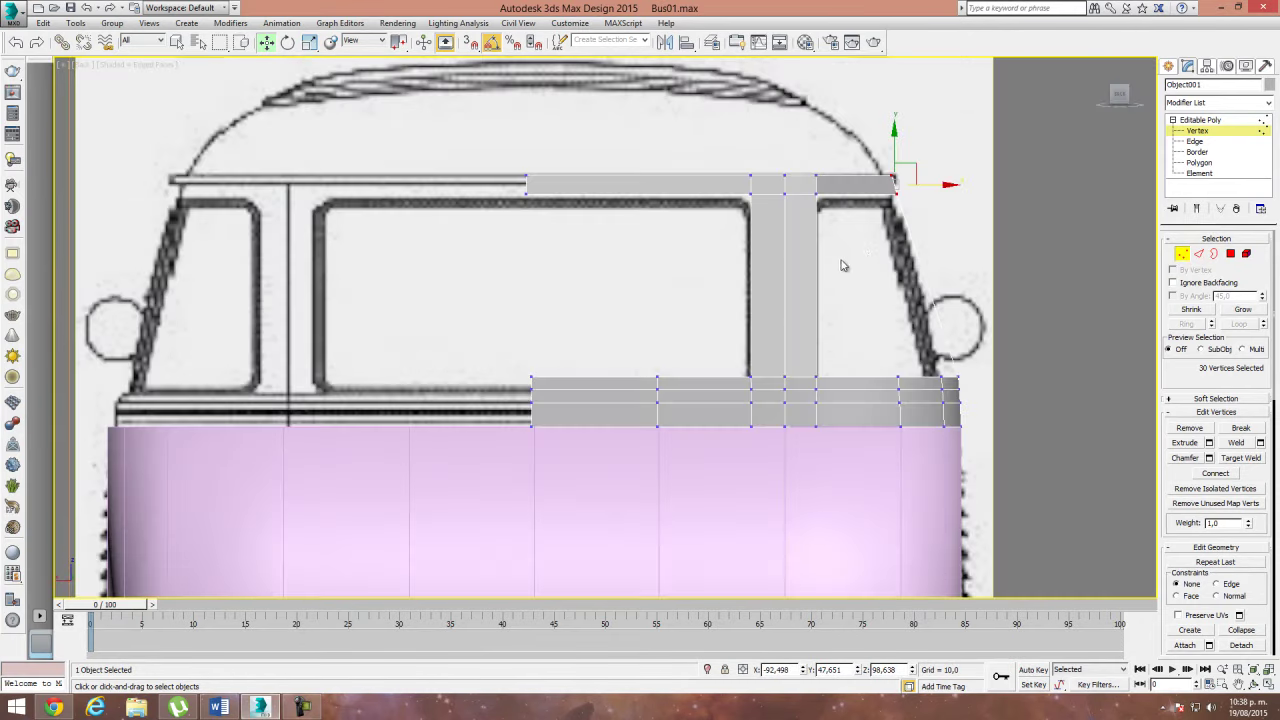
{"action": "middle_click_drag", "start_coordinate": [846, 266], "coordinate": [803, 246]}
{"action": "scroll", "coordinate": [830, 227], "scroll_direction": "up", "scroll_amount": 2}
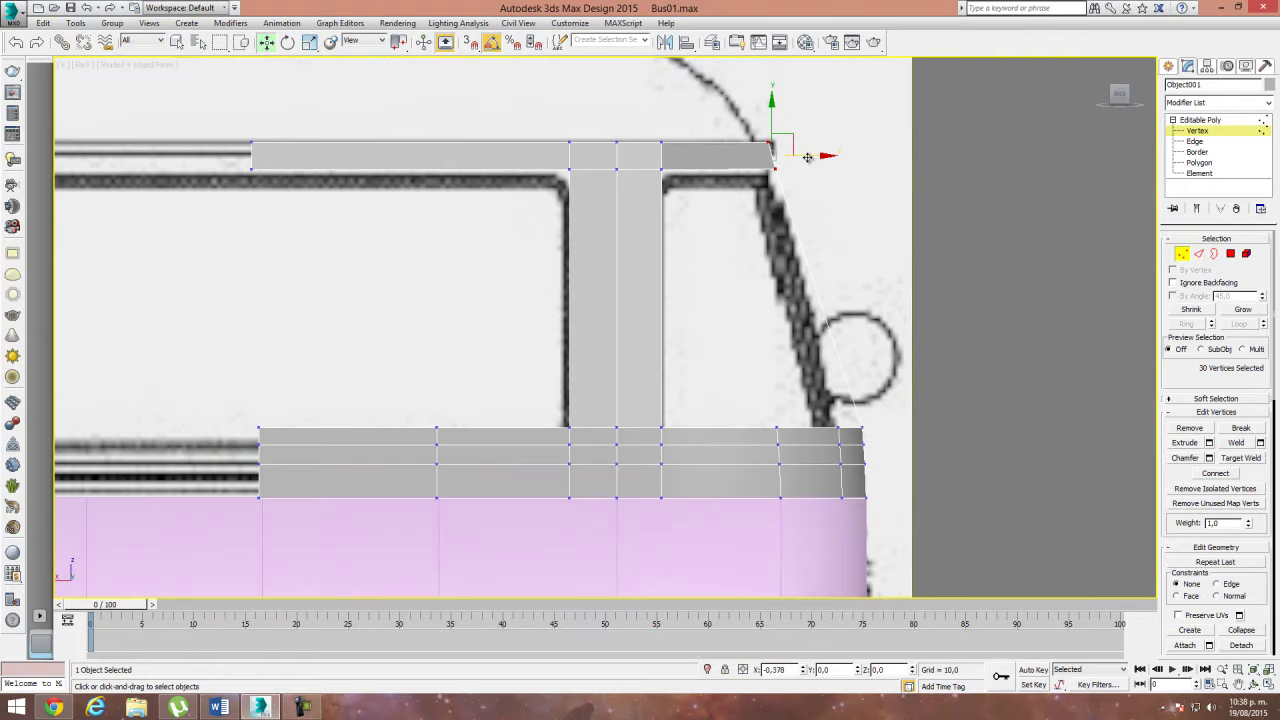
{"action": "left_click", "coordinate": [843, 295]}
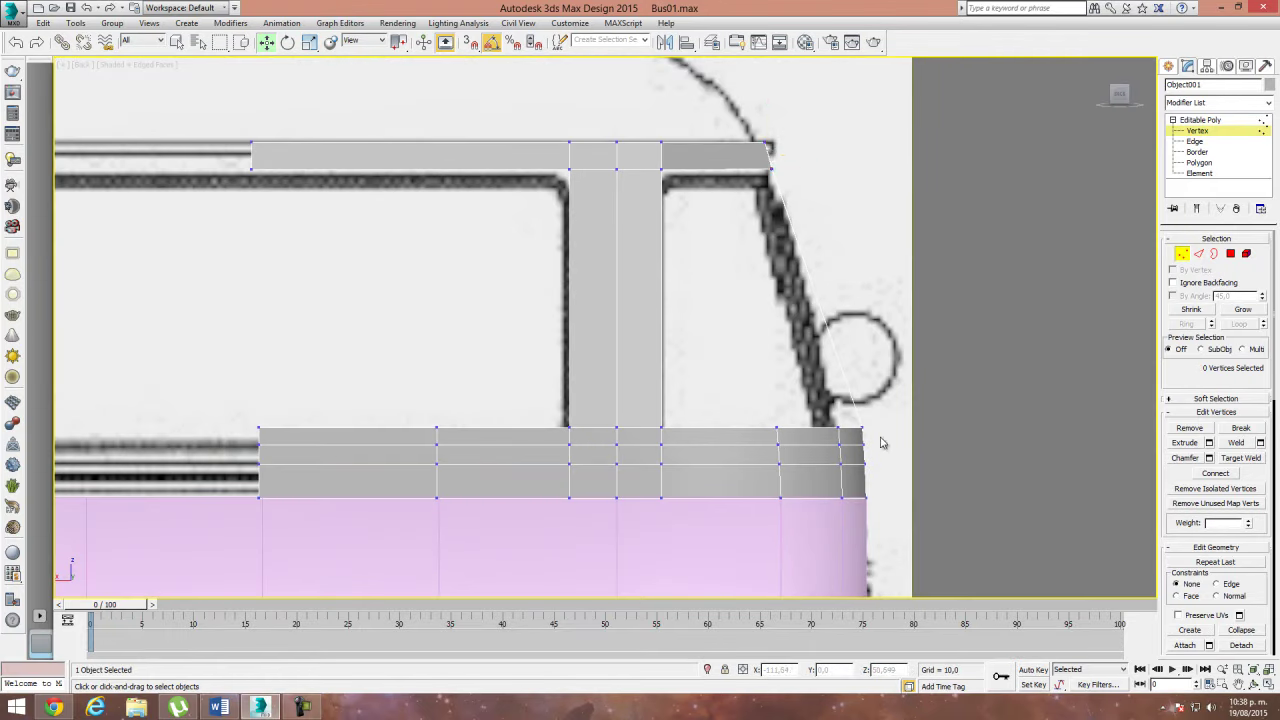
{"action": "middle_click_drag", "start_coordinate": [883, 437], "coordinate": [829, 310]}
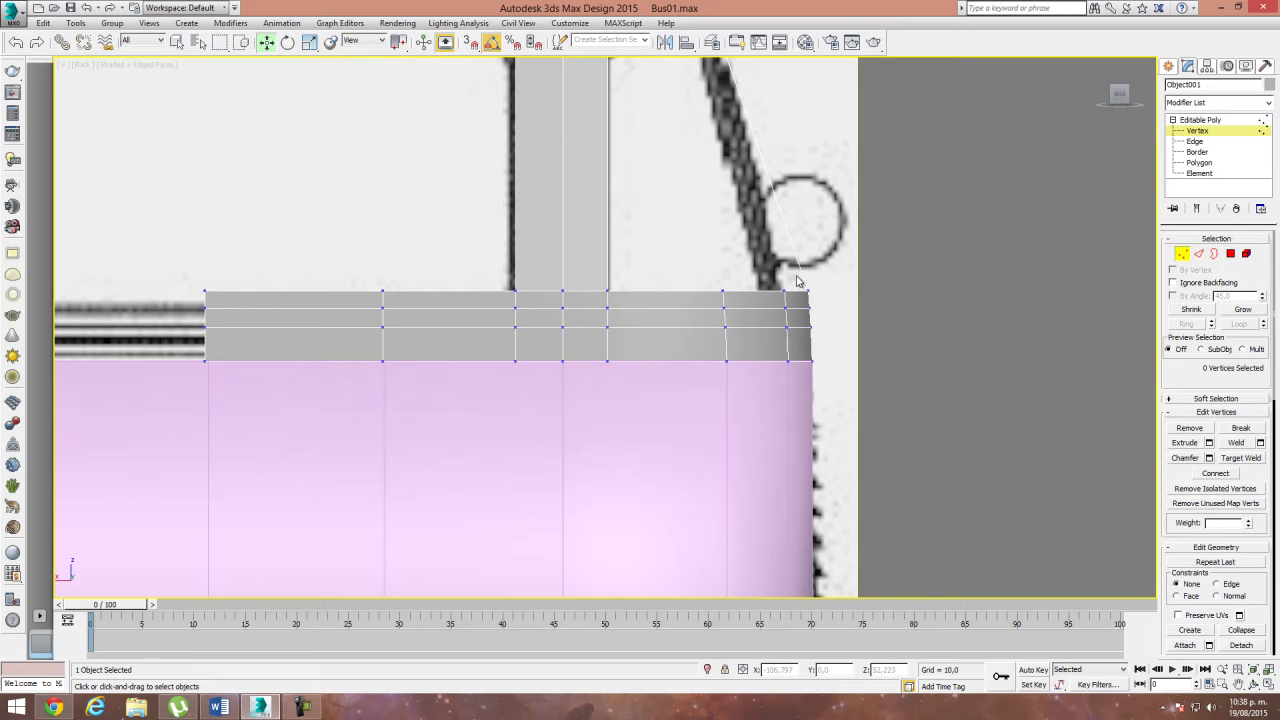
{"action": "key", "text": "alt+x"}
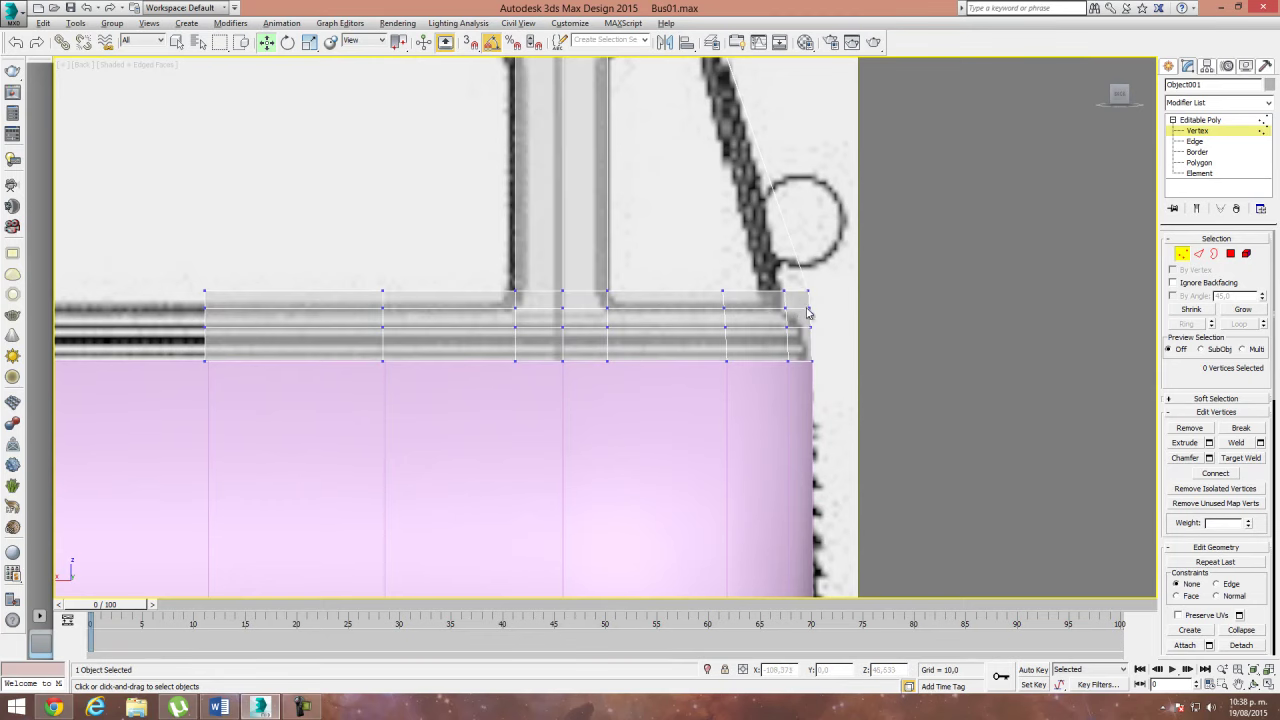
{"action": "scroll", "coordinate": [780, 260], "scroll_direction": "up", "scroll_amount": 1}
{"action": "scroll", "coordinate": [748, 221], "scroll_direction": "up", "scroll_amount": 5}
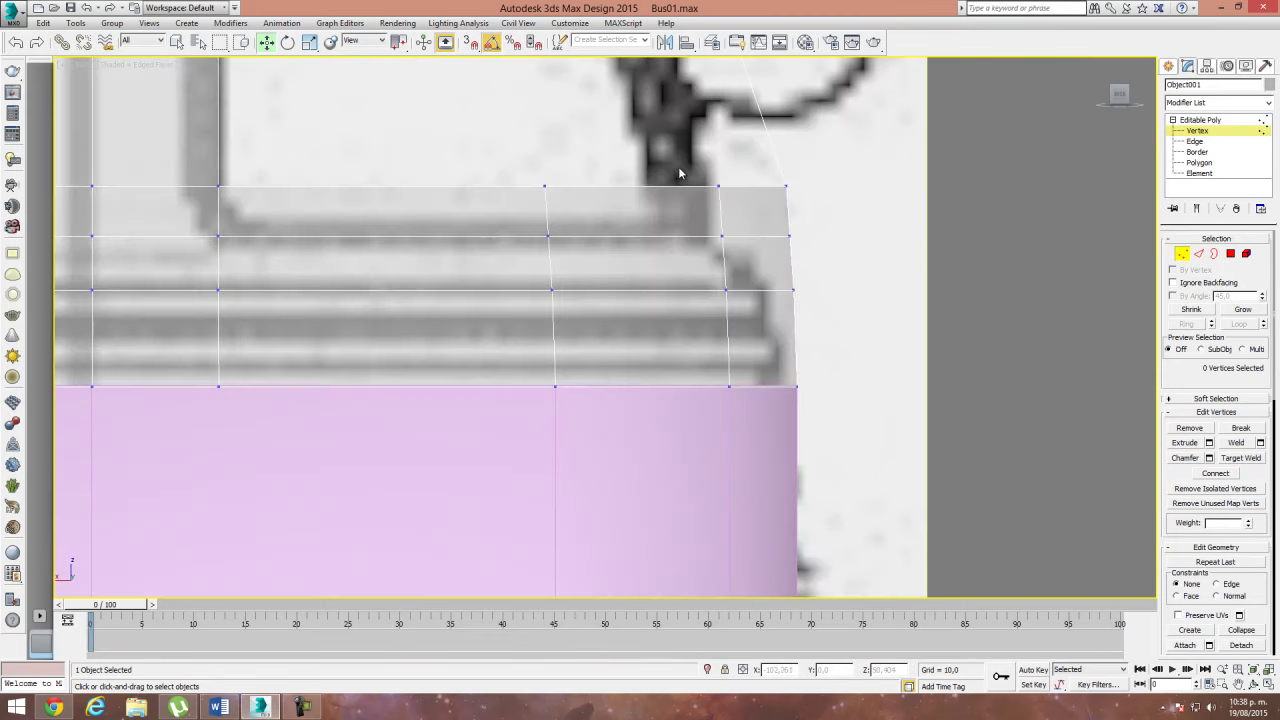
Step: Pull the band's right-end and lower corner vertices left onto the back outline
{"action": "left_click_drag", "start_coordinate": [678, 172], "coordinate": [836, 263]}
{"action": "left_click_drag", "start_coordinate": [818, 212], "coordinate": [680, 214]}
{"action": "mouse_move", "coordinate": [830, 314]}
{"action": "left_mouse_down"}
{"action": "mouse_move", "coordinate": [829, 288]}
{"action": "mouse_move", "coordinate": [812, 289]}
{"action": "left_mouse_up"}
{"action": "scroll", "coordinate": [777, 309], "scroll_direction": "down", "scroll_amount": 2}
{"action": "scroll", "coordinate": [757, 323], "scroll_direction": "down", "scroll_amount": 1}
{"action": "scroll", "coordinate": [700, 280], "scroll_direction": "down", "scroll_amount": 1}
{"action": "scroll", "coordinate": [676, 179], "scroll_direction": "down", "scroll_amount": 1}
{"action": "left_click_drag", "start_coordinate": [719, 249], "coordinate": [675, 248]}
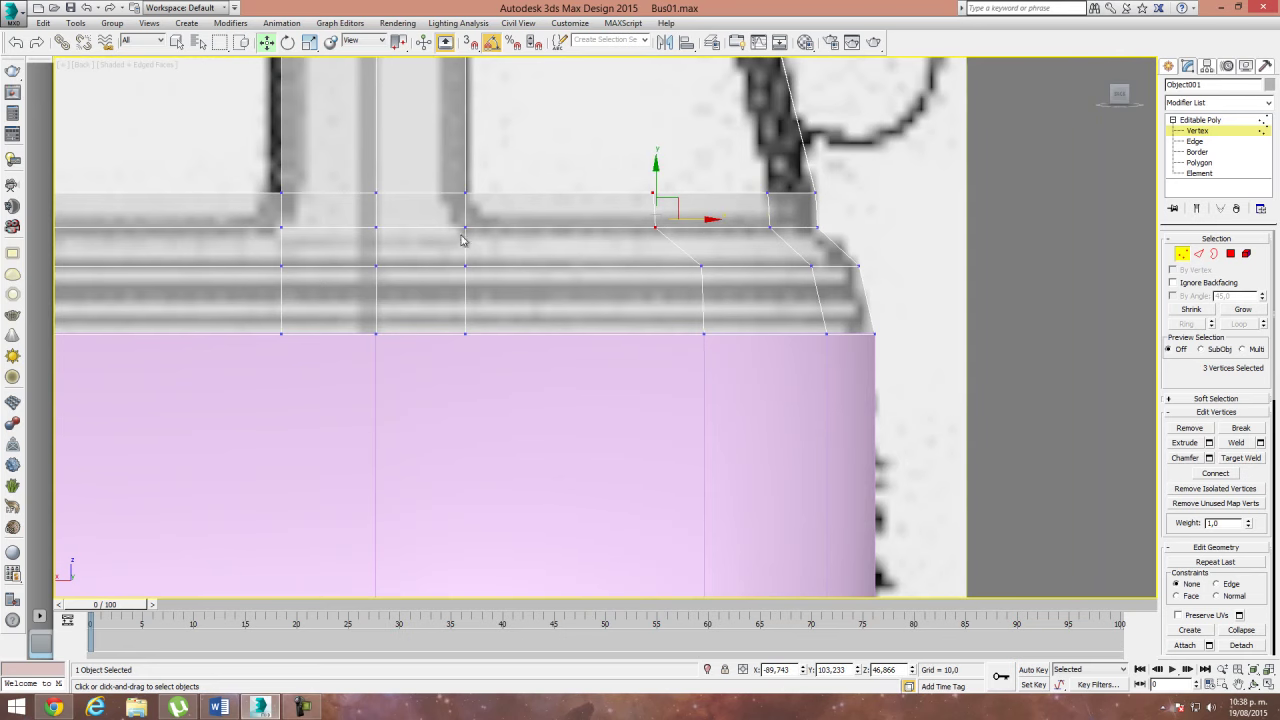
{"action": "scroll", "coordinate": [403, 271], "scroll_direction": "down", "scroll_amount": 1}
Step: Orbit and zoom the Perspective view to inspect the bus in 3D
{"action": "scroll", "coordinate": [500, 290], "scroll_direction": "down", "scroll_amount": 1}
{"action": "scroll", "coordinate": [614, 302], "scroll_direction": "up", "scroll_amount": 2}
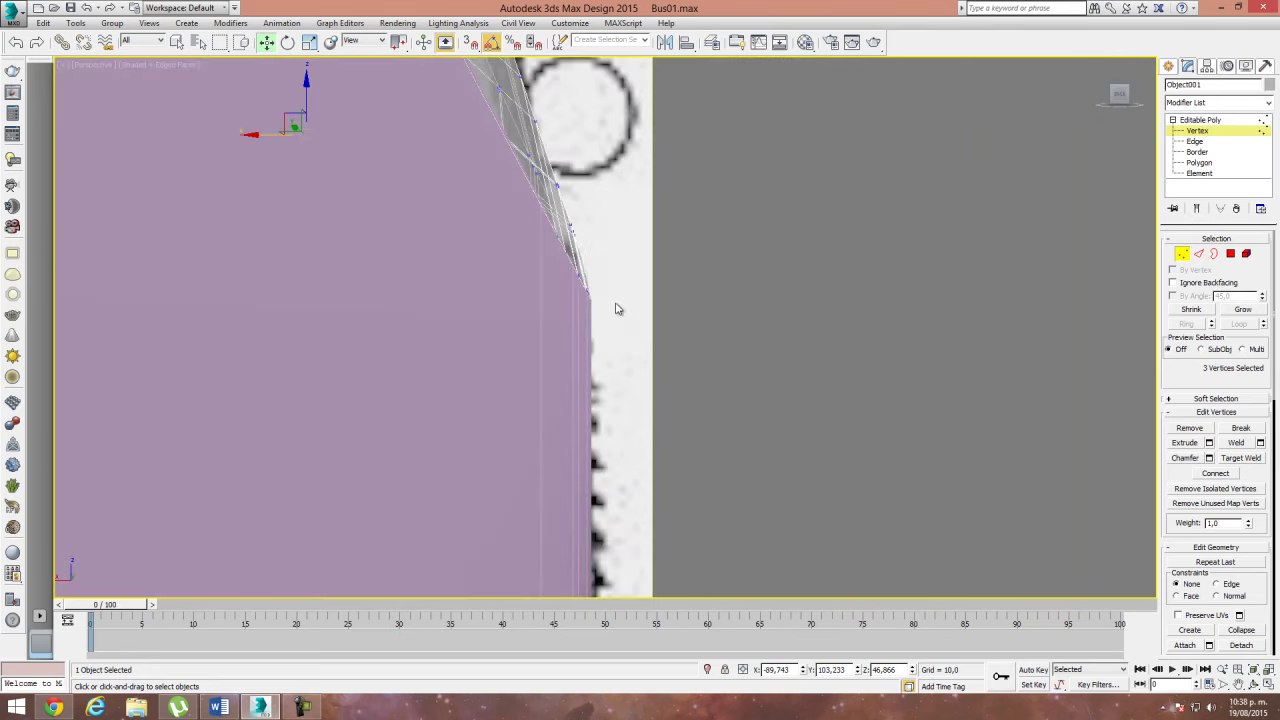
{"action": "scroll", "coordinate": [590, 305], "scroll_direction": "down", "scroll_amount": 4}
{"action": "mouse_move", "coordinate": [591, 363]}
{"action": "middle_mouse_down", "text": "alt"}
{"action": "mouse_move", "coordinate": [500, 375]}
{"action": "mouse_move", "coordinate": [363, 360]}
{"action": "mouse_move", "coordinate": [509, 366]}
{"action": "mouse_move", "coordinate": [626, 403]}
{"action": "mouse_move", "coordinate": [674, 389]}
{"action": "mouse_move", "coordinate": [632, 387]}
{"action": "mouse_move", "coordinate": [540, 313]}
{"action": "mouse_move", "coordinate": [500, 391]}
{"action": "mouse_move", "coordinate": [629, 371]}
{"action": "mouse_move", "coordinate": [645, 383]}
{"action": "mouse_move", "coordinate": [409, 369]}
{"action": "mouse_move", "coordinate": [411, 380]}
{"action": "mouse_move", "coordinate": [565, 376]}
{"action": "middle_mouse_up", "text": "alt"}
{"action": "scroll", "coordinate": [360, 356], "scroll_direction": "up", "scroll_amount": 1}
{"action": "scroll", "coordinate": [362, 356], "scroll_direction": "up", "scroll_amount": 2}
{"action": "scroll", "coordinate": [362, 356], "scroll_direction": "down", "scroll_amount": 2}
{"action": "scroll", "coordinate": [645, 383], "scroll_direction": "down", "scroll_amount": 3}
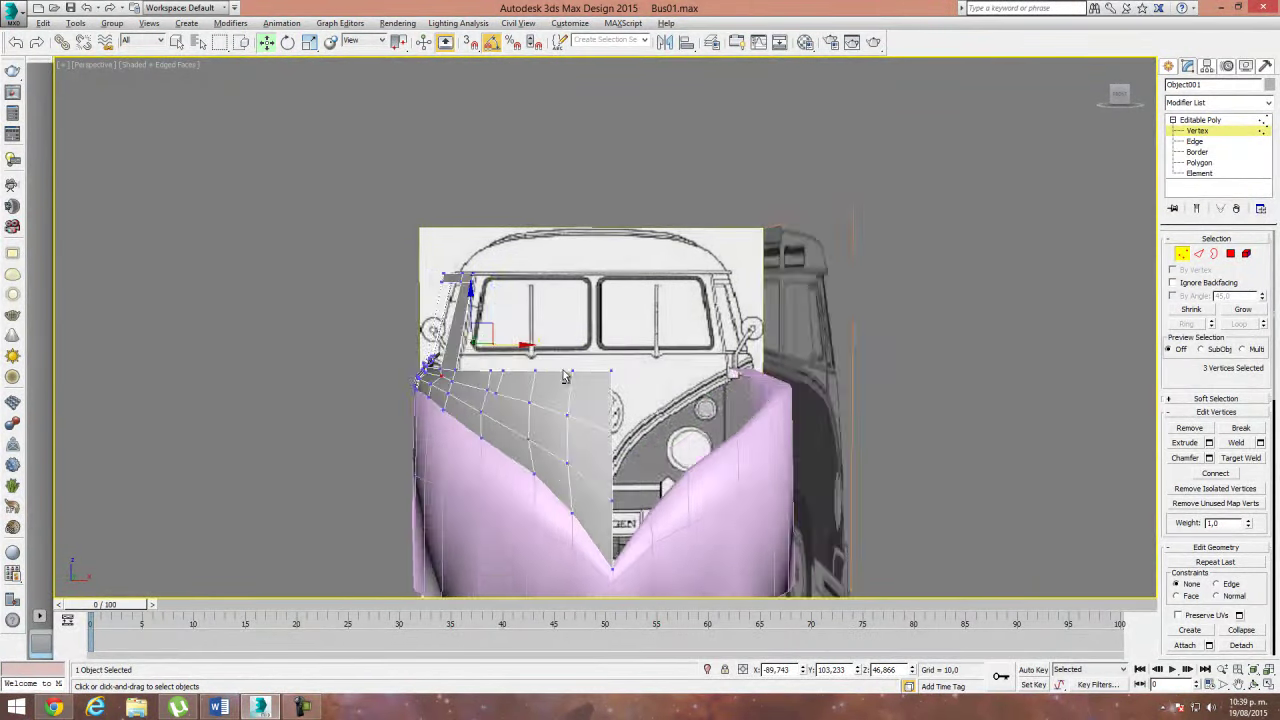
Step: Switch to the Front view, centre the bus front, and enter Edge sub-object mode
{"action": "key", "text": "f"}
{"action": "scroll", "coordinate": [642, 390], "scroll_direction": "up", "scroll_amount": 4}
{"action": "scroll", "coordinate": [642, 390], "scroll_direction": "down", "scroll_amount": 2}
{"action": "middle_click_drag", "start_coordinate": [642, 390], "coordinate": [690, 425]}
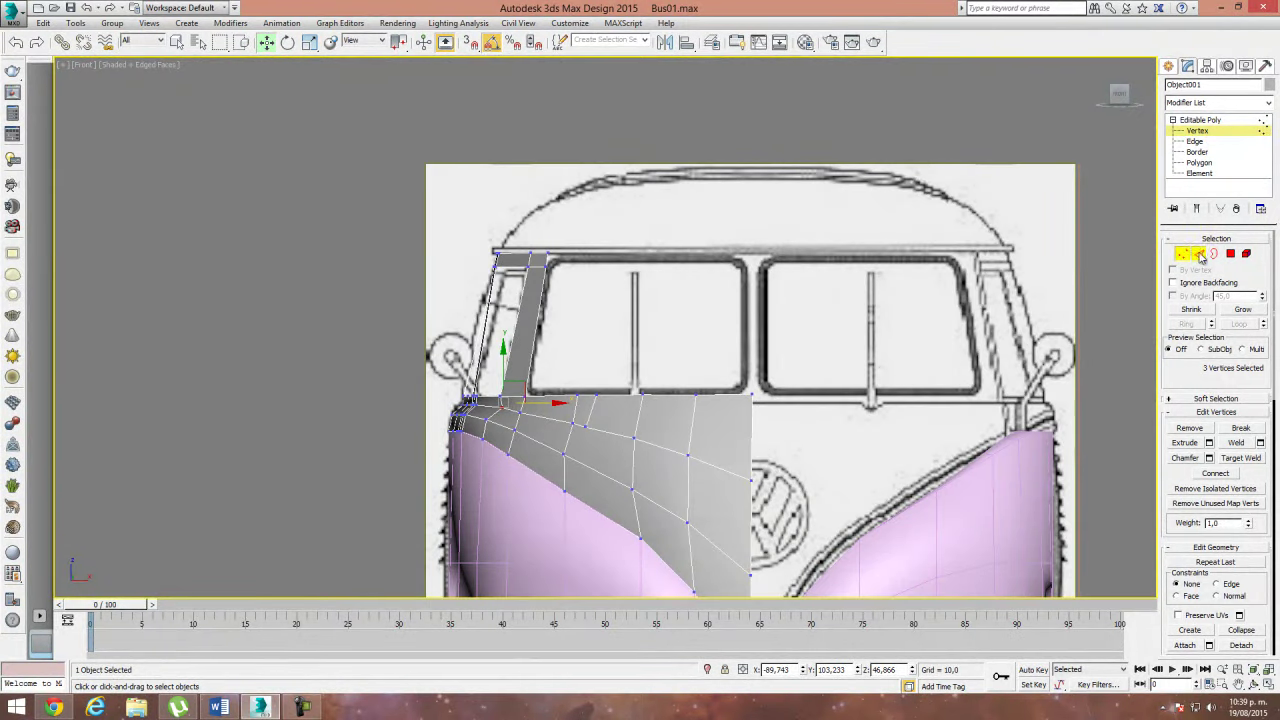
{"action": "left_click", "coordinate": [1201, 254]}
{"action": "middle_click_drag", "start_coordinate": [740, 575], "coordinate": [730, 437]}
Step: Ring-select a front panel edge and connect it with a new loop at slide 74
{"action": "left_click", "coordinate": [727, 432]}
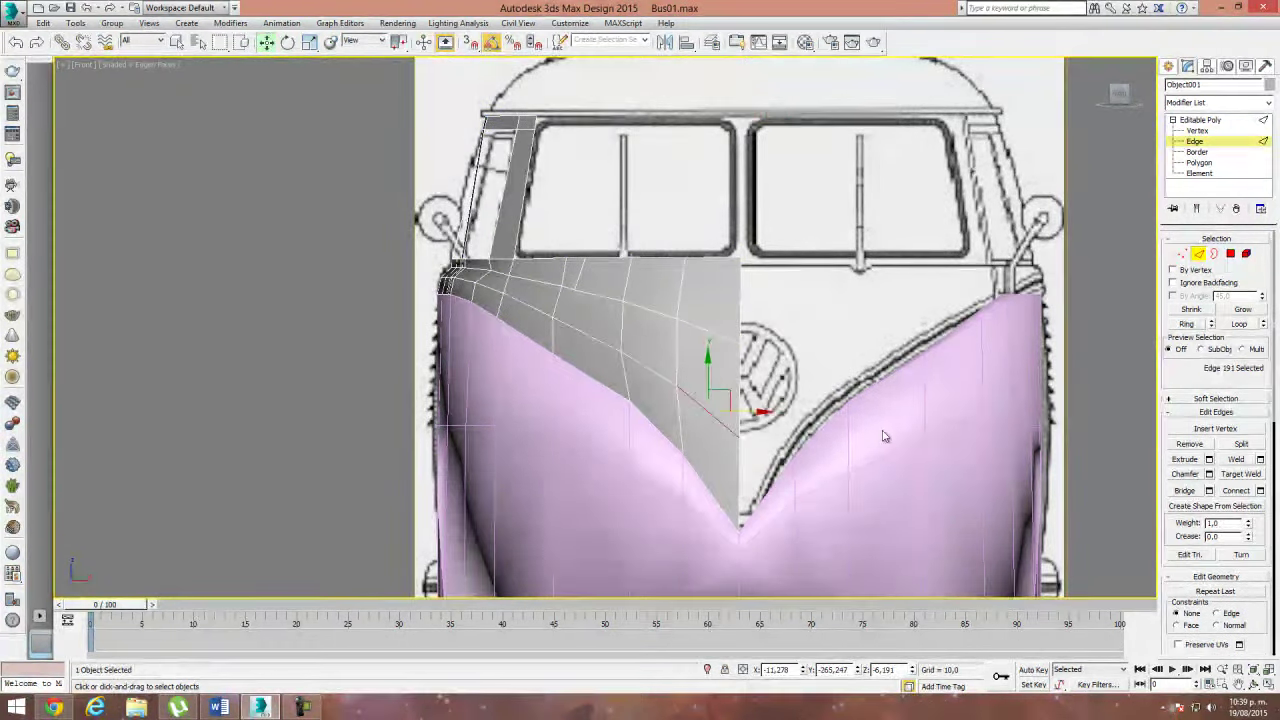
{"action": "left_click", "coordinate": [1187, 325]}
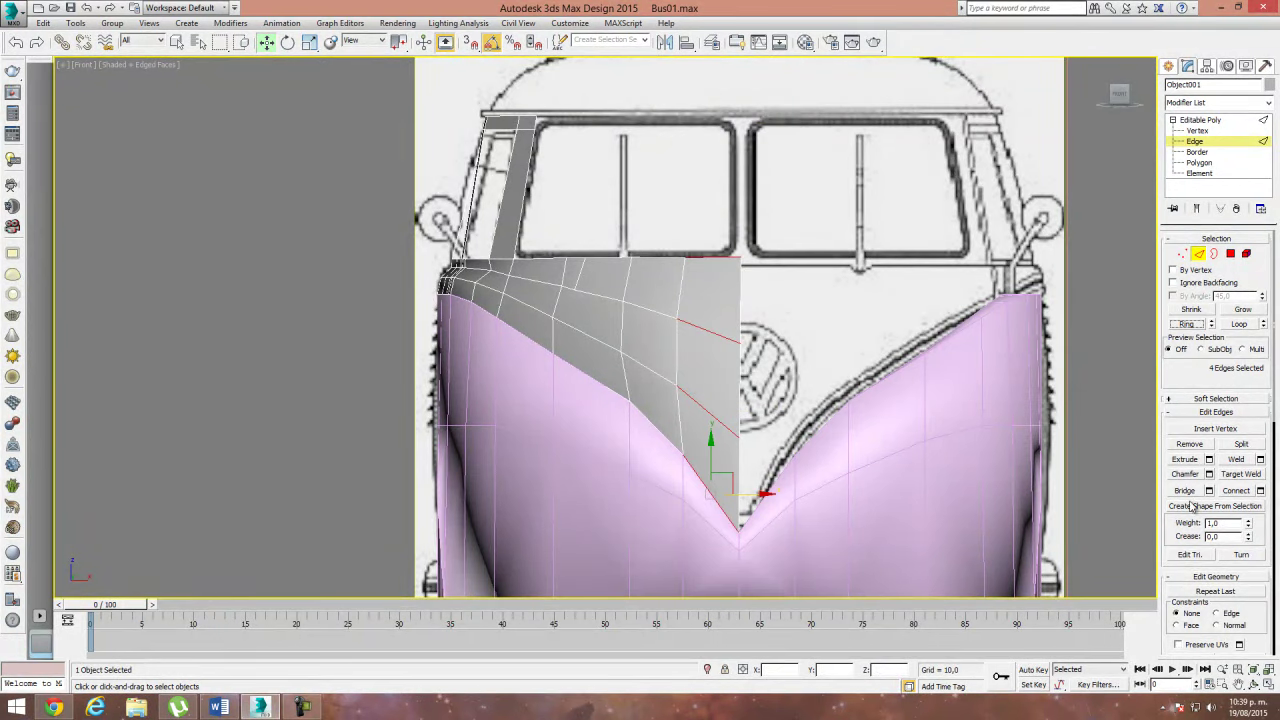
{"action": "left_click", "coordinate": [1261, 491]}
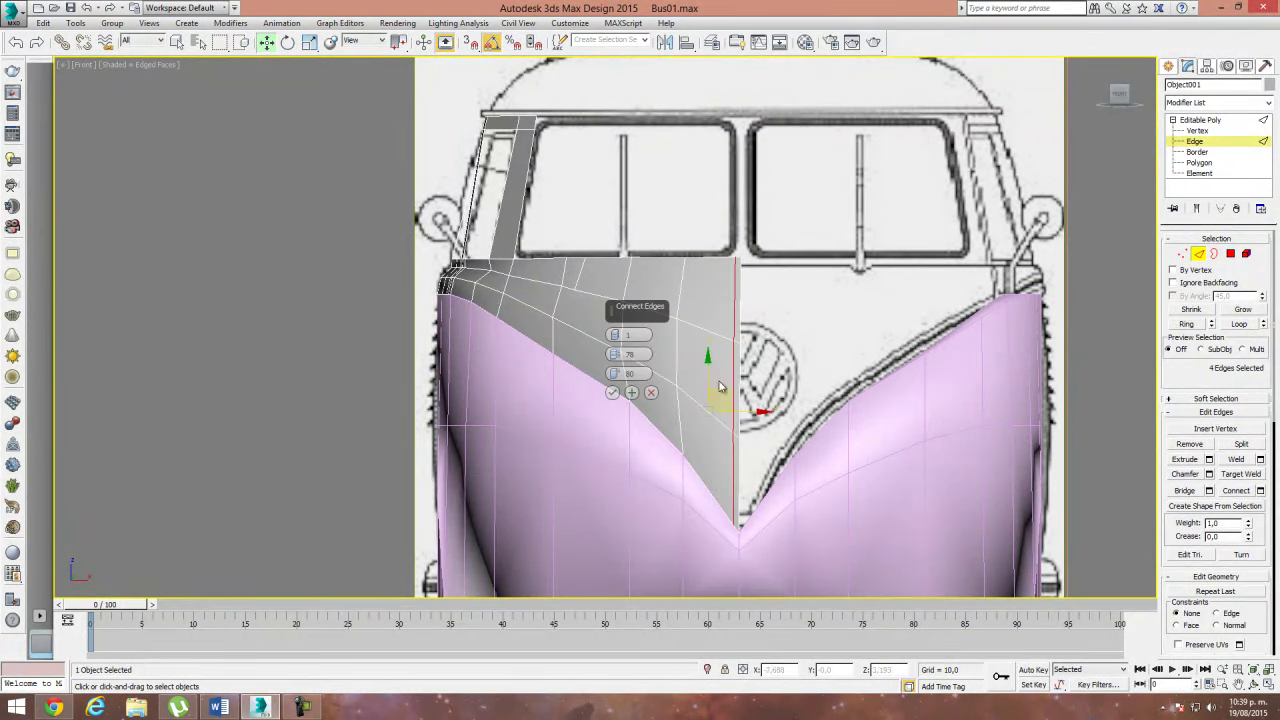
{"action": "left_click_drag", "start_coordinate": [616, 374], "coordinate": [616, 388]}
{"action": "left_click", "coordinate": [612, 392]}
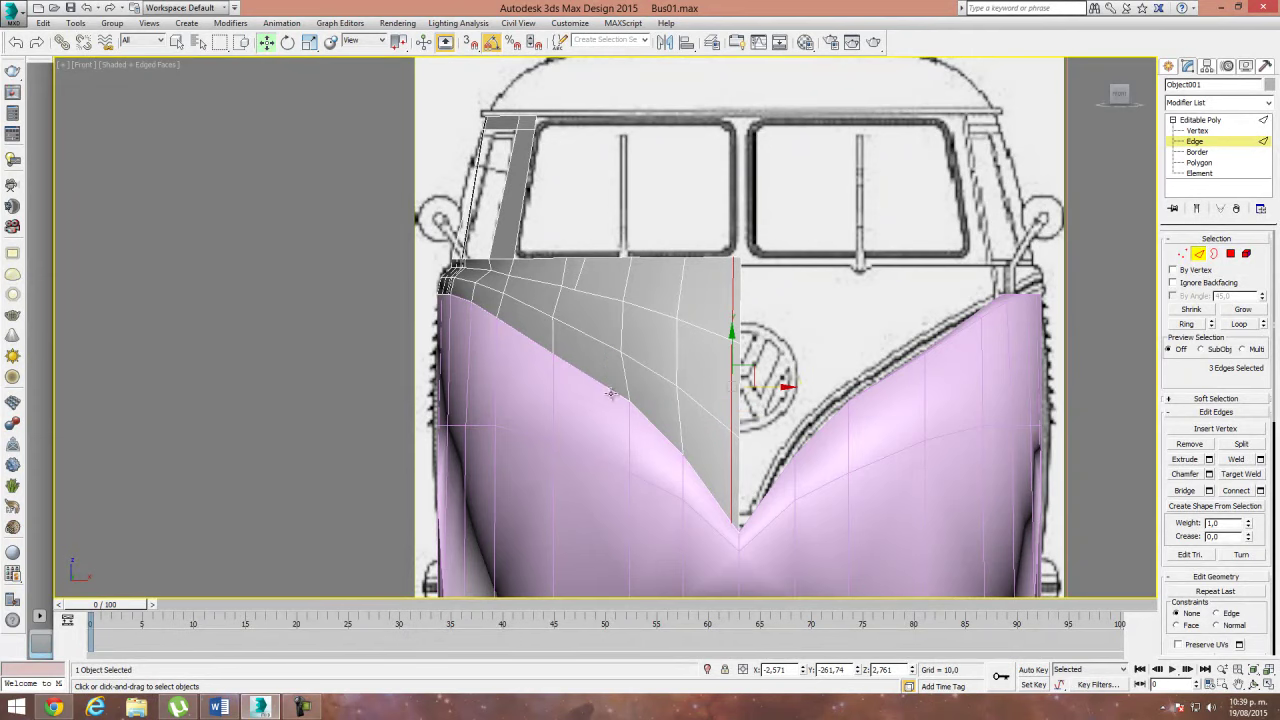
Step: Try uniform scaling on the new edges, then return to Move and orbit the Perspective view
{"action": "left_click", "coordinate": [309, 41]}
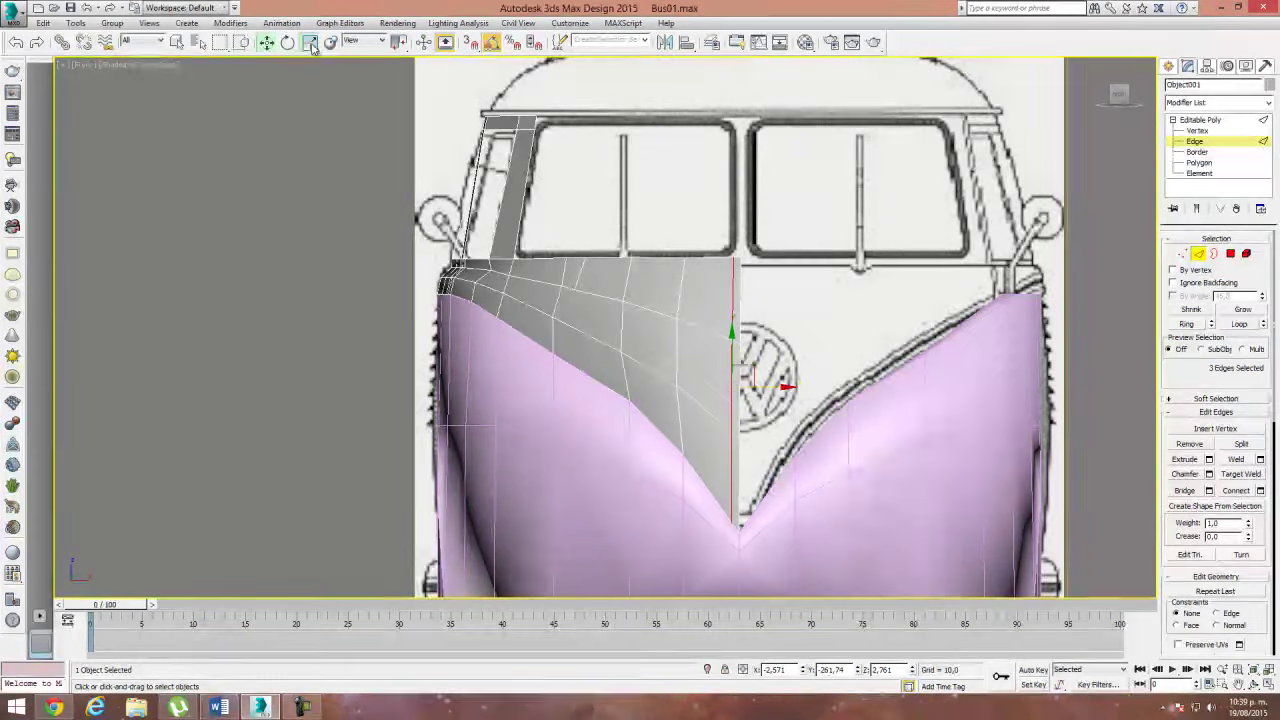
{"action": "left_click", "coordinate": [745, 375]}
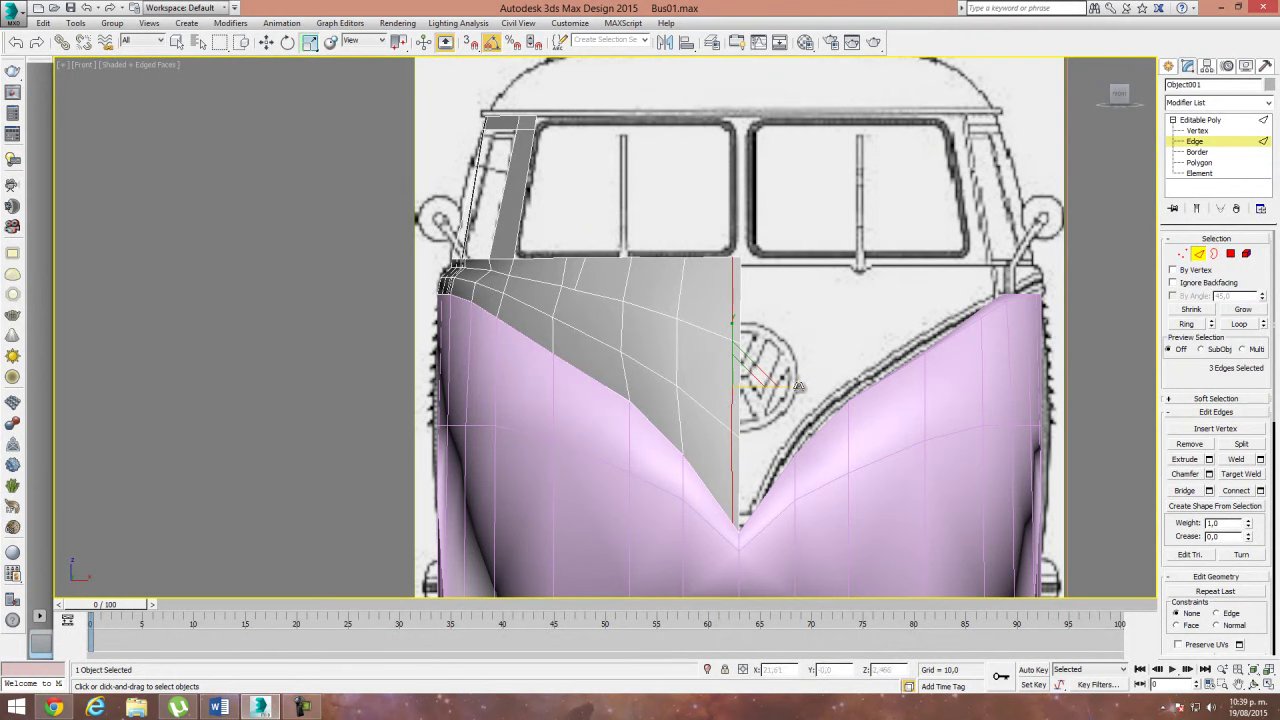
{"action": "left_click", "coordinate": [266, 41]}
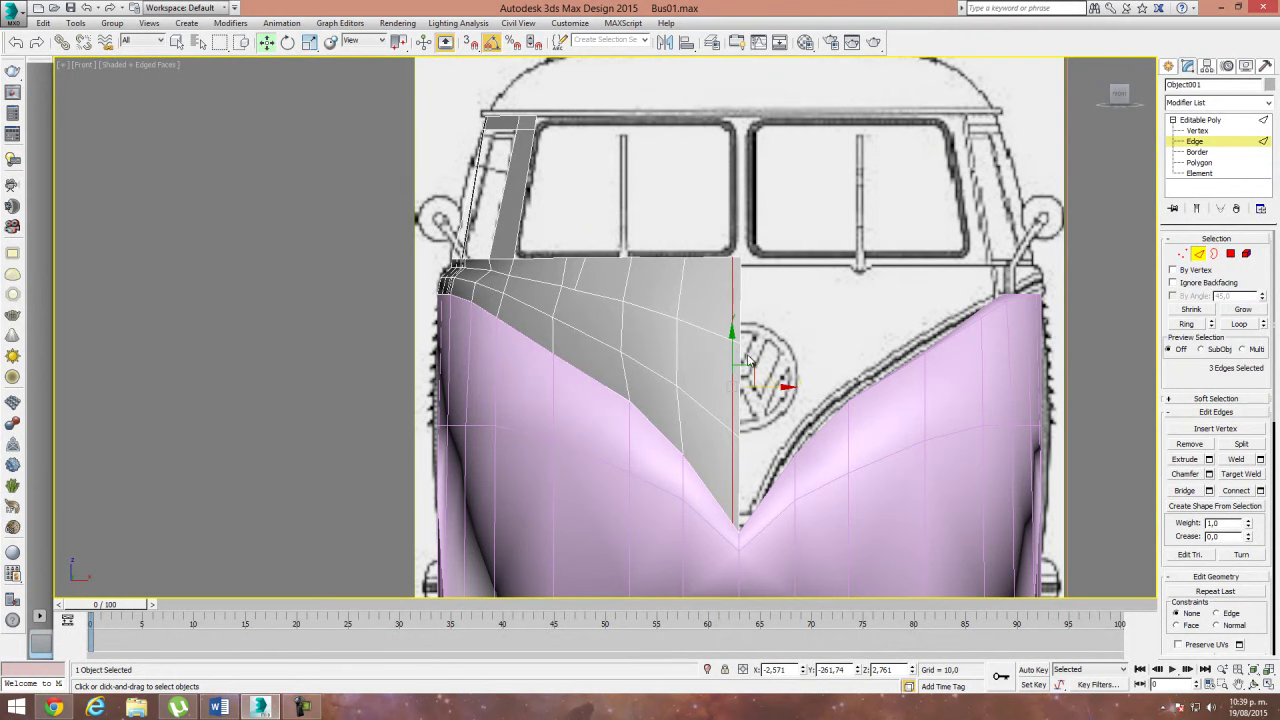
{"action": "key", "text": "p"}
{"action": "mouse_move", "coordinate": [809, 387]}
{"action": "middle_mouse_down", "text": "alt"}
{"action": "mouse_move", "coordinate": [830, 465]}
{"action": "mouse_move", "coordinate": [813, 308]}
{"action": "middle_mouse_up", "text": "alt"}
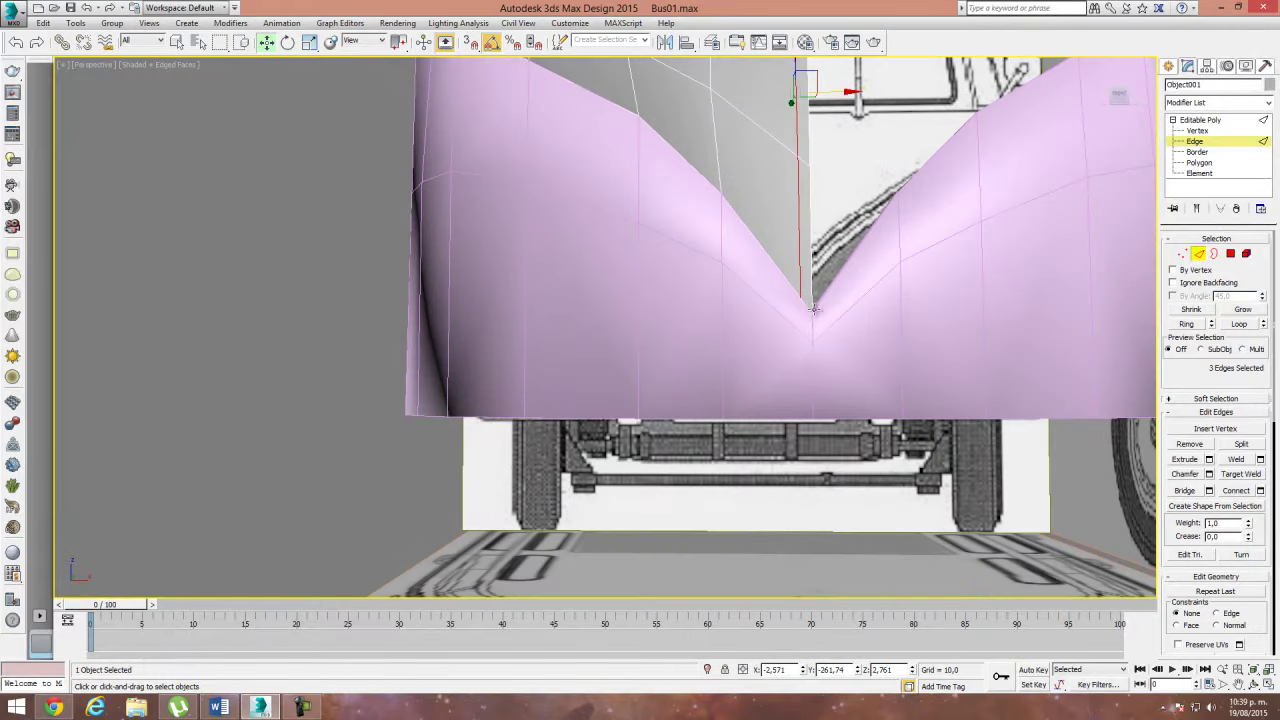
{"action": "mouse_move", "coordinate": [803, 340]}
{"action": "middle_mouse_down", "text": "alt"}
{"action": "mouse_move", "coordinate": [751, 406]}
{"action": "mouse_move", "coordinate": [775, 455]}
{"action": "middle_mouse_up", "text": "alt"}
{"action": "middle_click_drag", "start_coordinate": [822, 398], "coordinate": [829, 384], "text": "alt"}
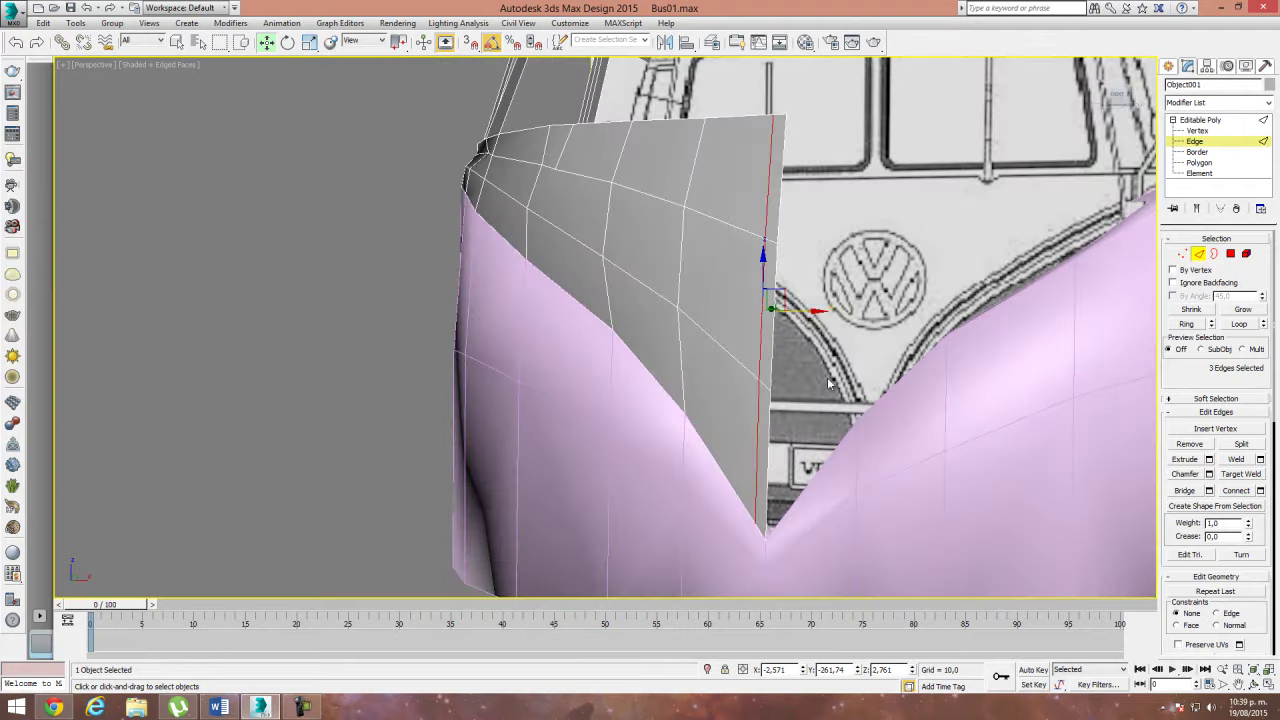
{"action": "middle_click_drag", "start_coordinate": [810, 436], "coordinate": [746, 324], "text": "alt"}
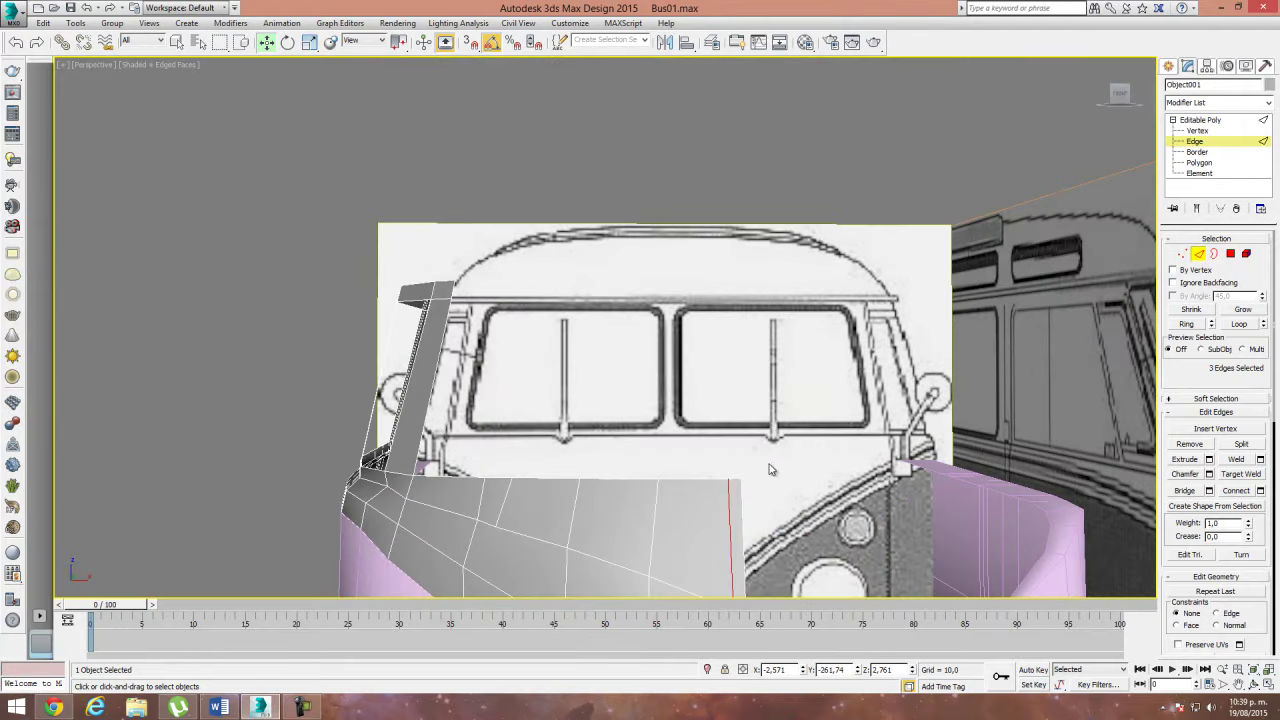
Step: Connect two edges at the centre seam with a new edge
{"action": "left_click", "coordinate": [735, 478]}
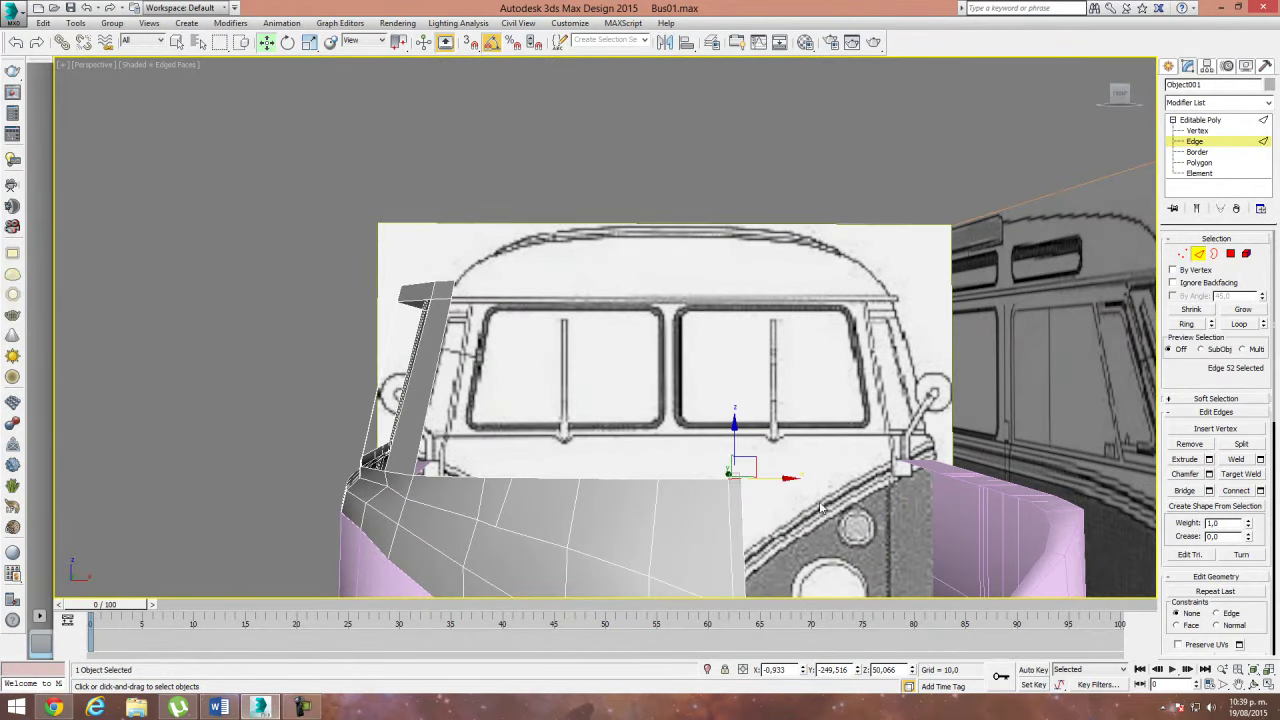
{"action": "key", "text": "f"}
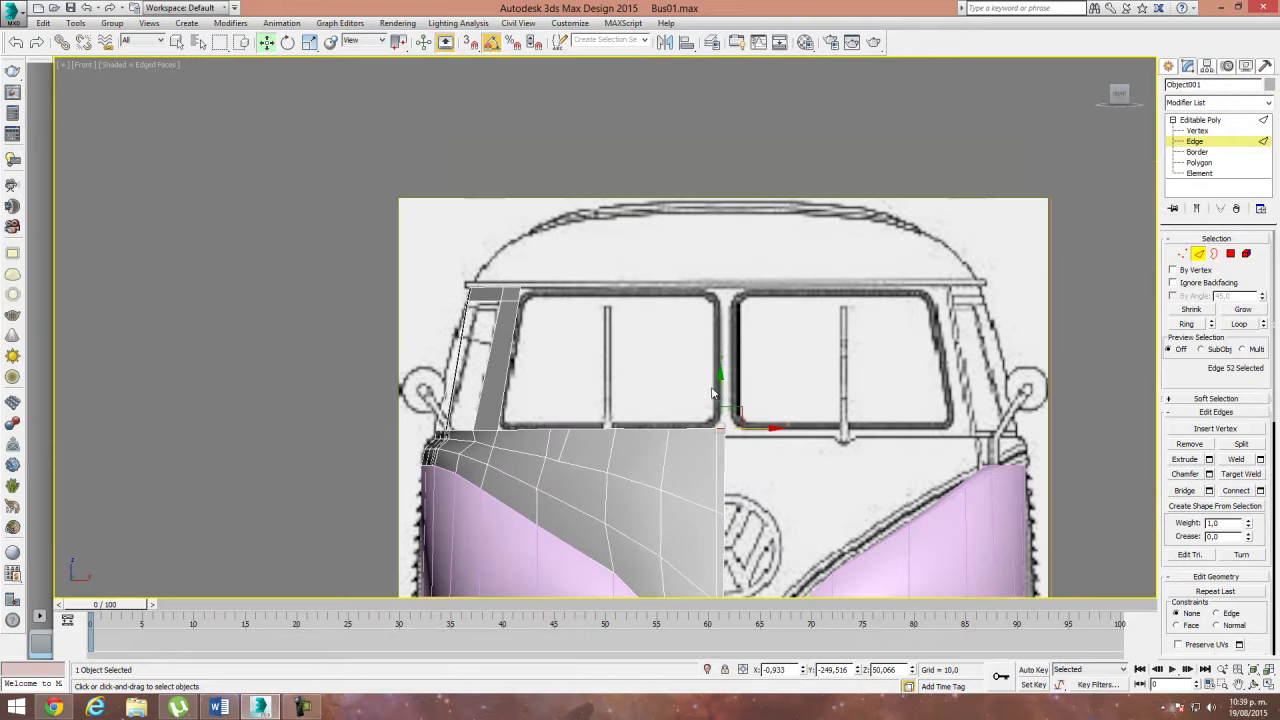
{"action": "left_click", "coordinate": [721, 392]}
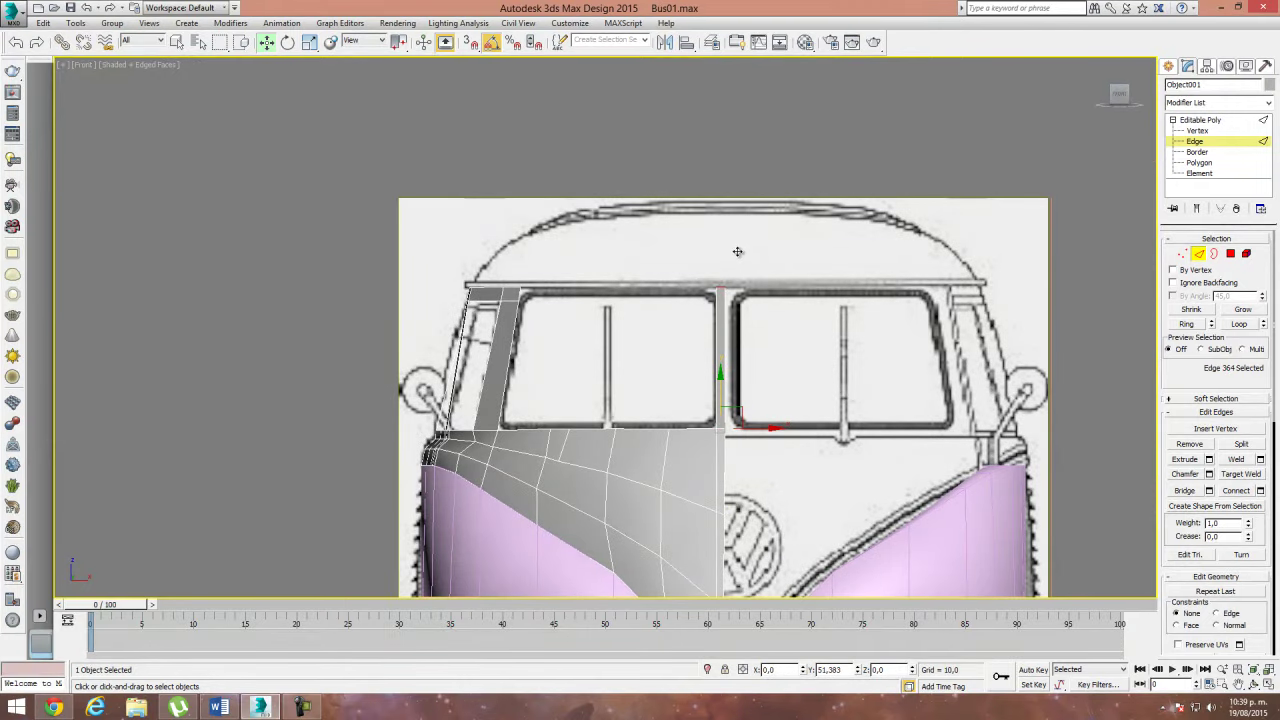
{"action": "left_click", "coordinate": [733, 392]}
{"action": "left_click", "coordinate": [724, 381]}
{"action": "middle_click_drag", "start_coordinate": [784, 434], "coordinate": [757, 400], "text": "alt"}
{"action": "left_click", "coordinate": [757, 400], "text": "ctrl"}
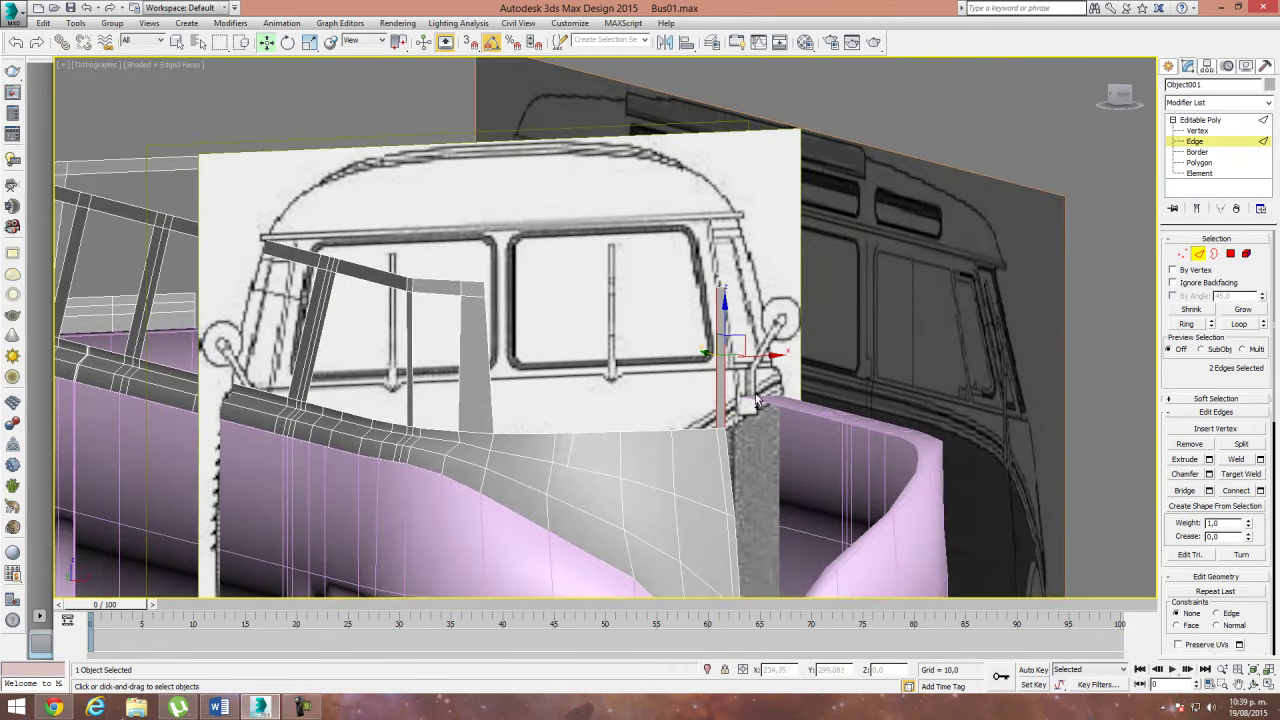
{"action": "left_click", "coordinate": [1261, 491]}
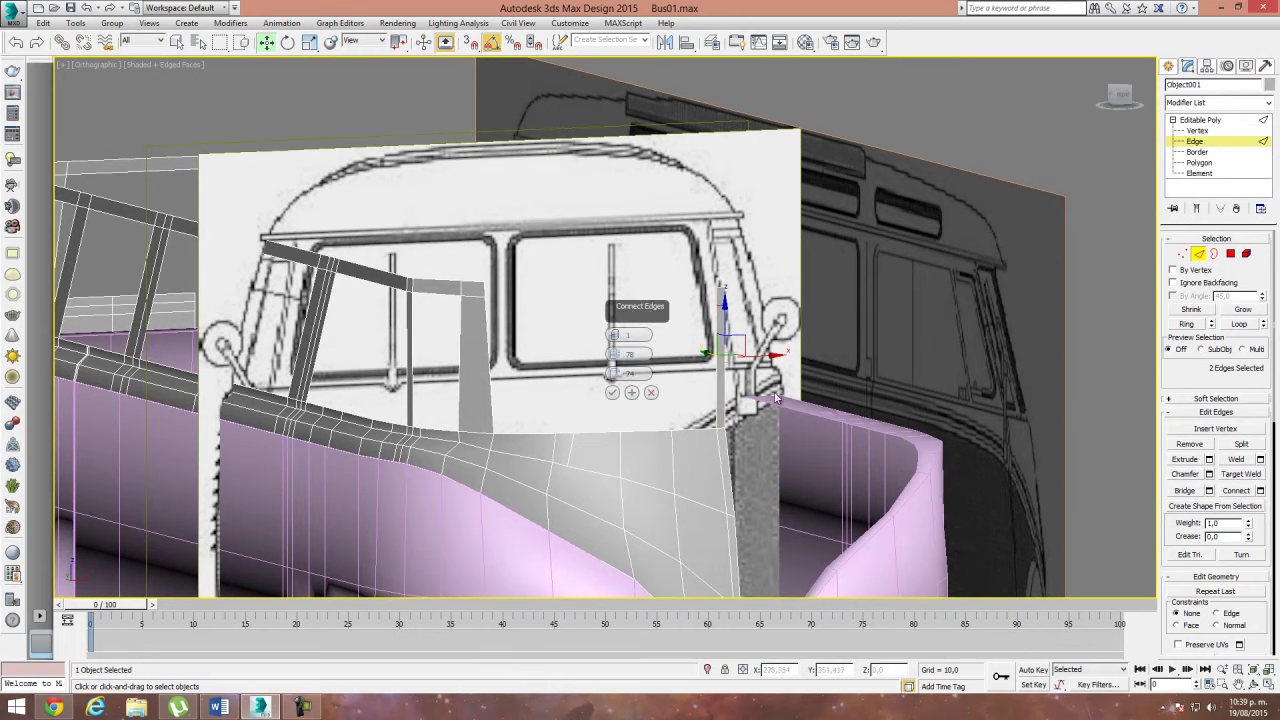
{"action": "left_click", "coordinate": [612, 392]}
Step: In the Front view, nudge the new edge slightly upward on the windscreen area
{"action": "middle_click_drag", "start_coordinate": [775, 363], "coordinate": [751, 366], "text": "alt"}
{"action": "key", "text": "f"}
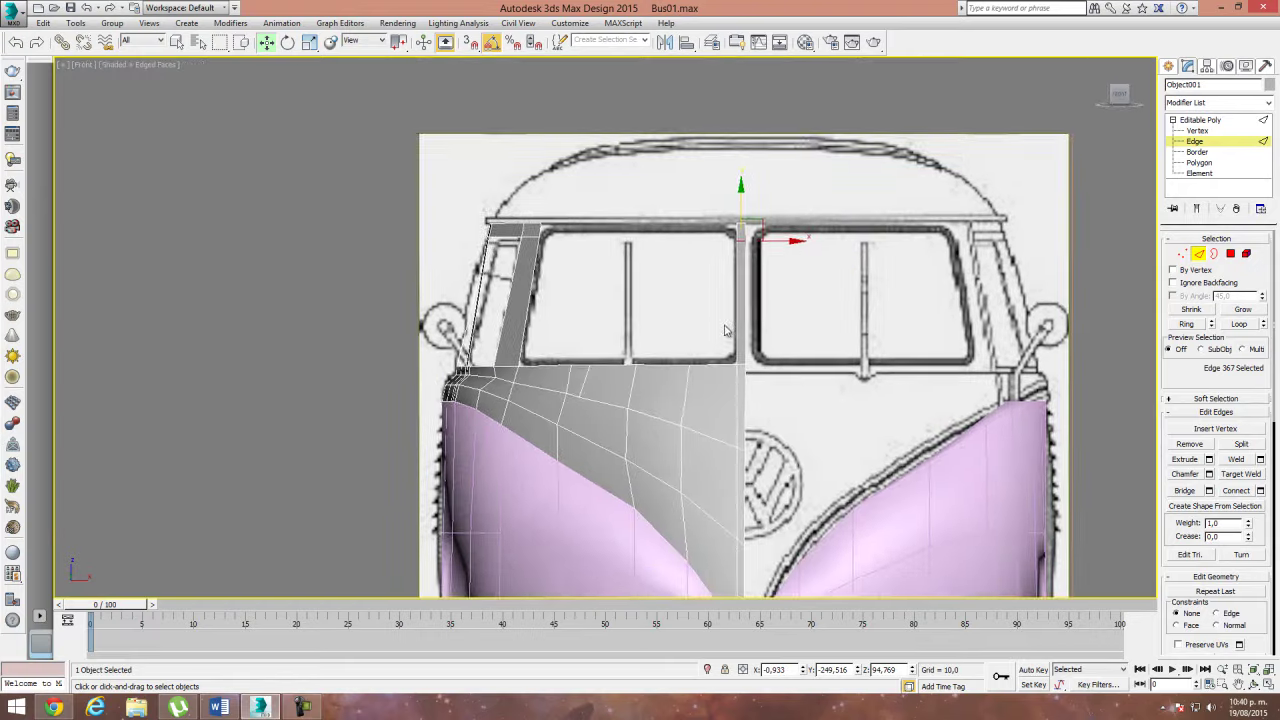
{"action": "scroll", "coordinate": [750, 200], "scroll_direction": "up", "scroll_amount": 3}
{"action": "middle_click_drag", "start_coordinate": [743, 124], "coordinate": [743, 241]}
{"action": "left_click_drag", "start_coordinate": [743, 241], "coordinate": [745, 241]}
Step: Bridge the windscreen pillar and window pillar top edges and raise the strip's edge
{"action": "left_click", "coordinate": [343, 274]}
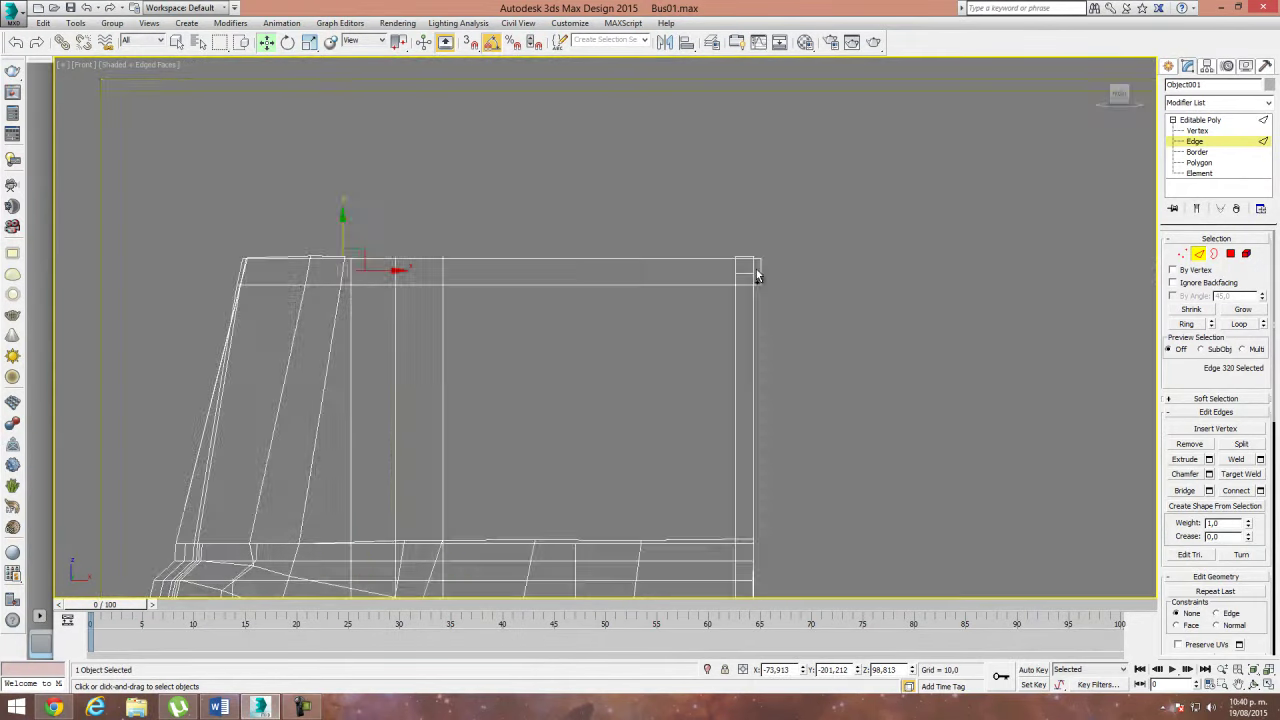
{"action": "left_click", "coordinate": [740, 263], "text": "ctrl"}
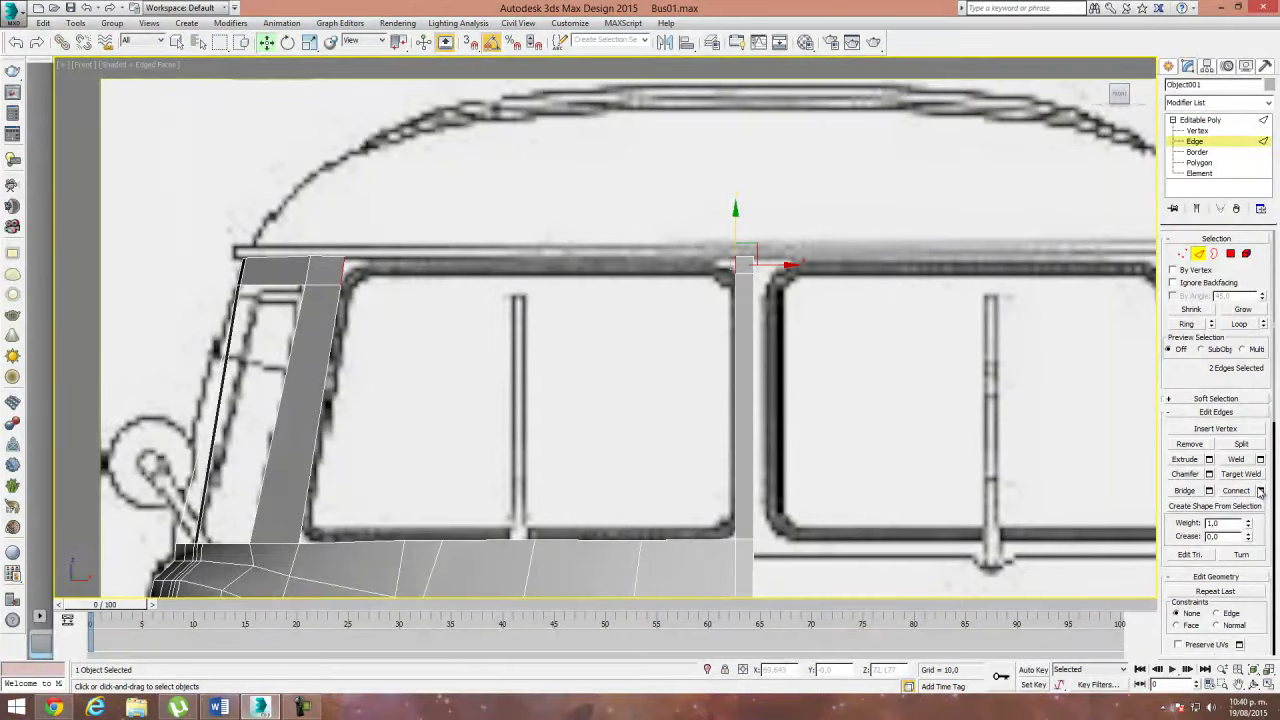
{"action": "left_click", "coordinate": [1184, 490]}
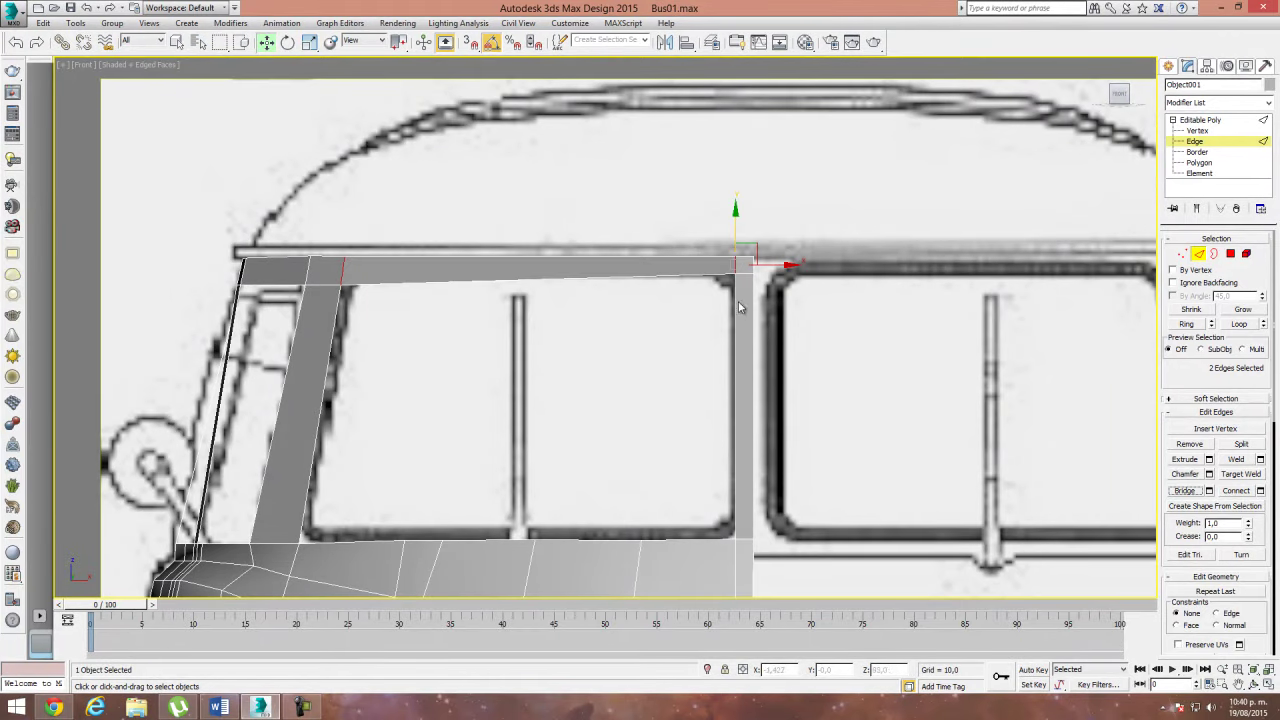
{"action": "left_click_drag", "start_coordinate": [743, 275], "coordinate": [744, 241]}
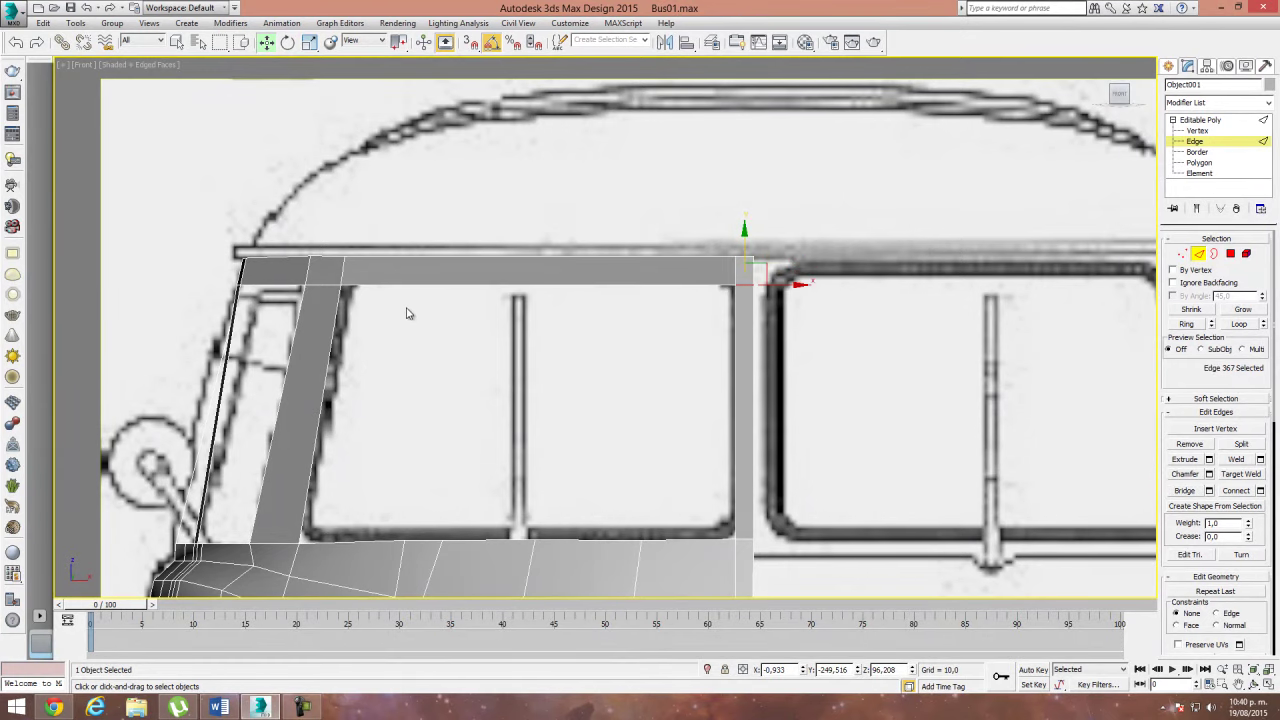
Step: Raise the strip's end vertices and the window frame's top-right corner vertex to the blueprint
{"action": "left_click", "coordinate": [1183, 254]}
{"action": "left_click", "coordinate": [343, 285]}
{"action": "key", "text": "F3"}
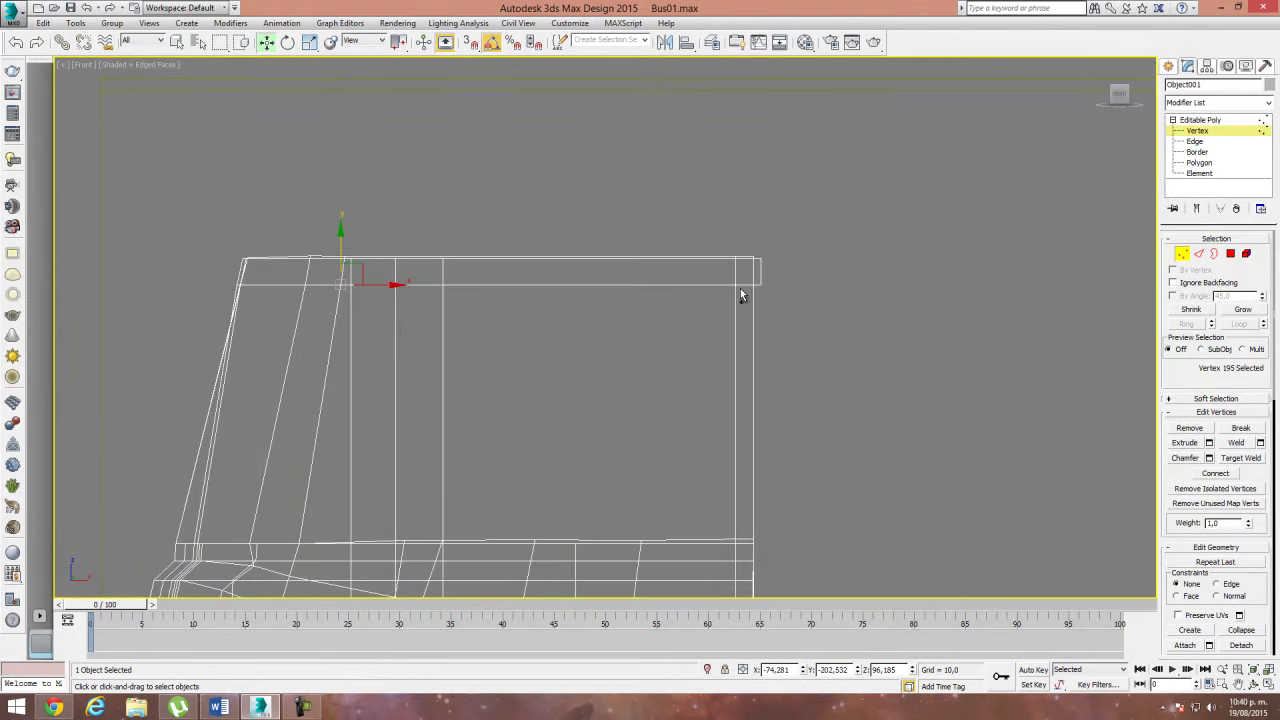
{"action": "left_click", "coordinate": [733, 284], "text": "ctrl"}
{"action": "key", "text": "F3"}
{"action": "left_click_drag", "start_coordinate": [540, 245], "coordinate": [540, 233]}
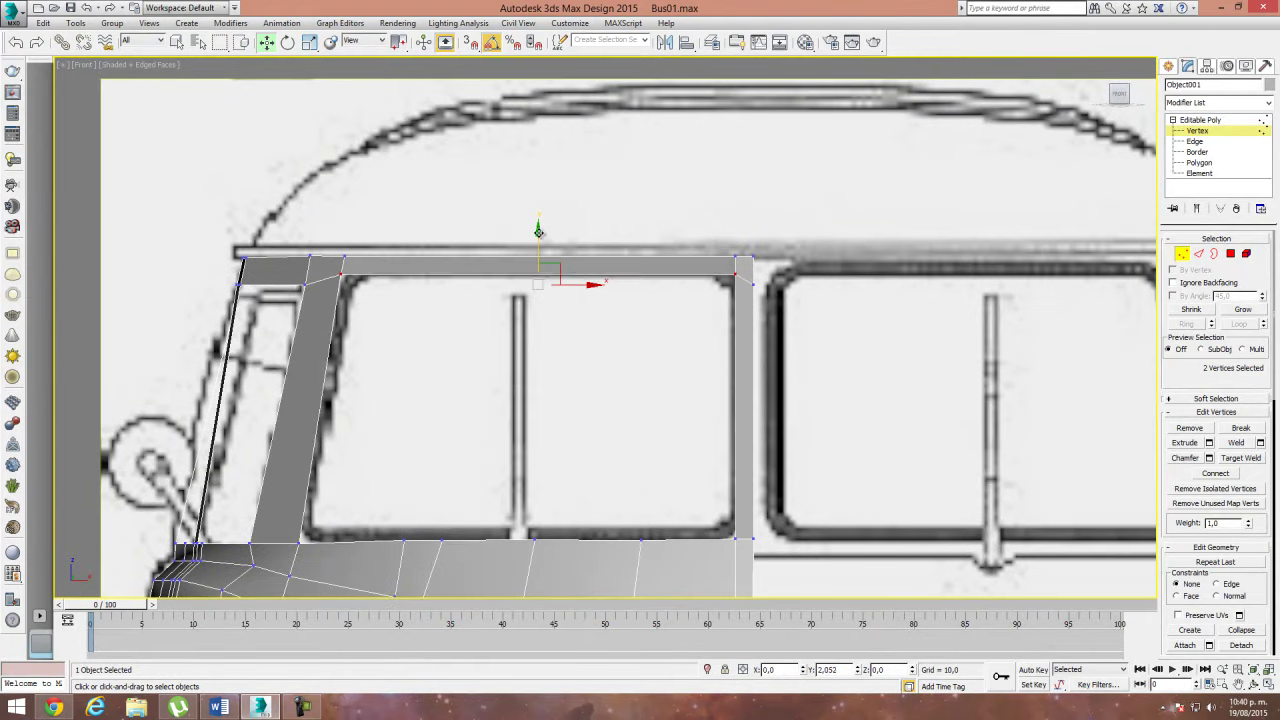
{"action": "left_click", "coordinate": [743, 292]}
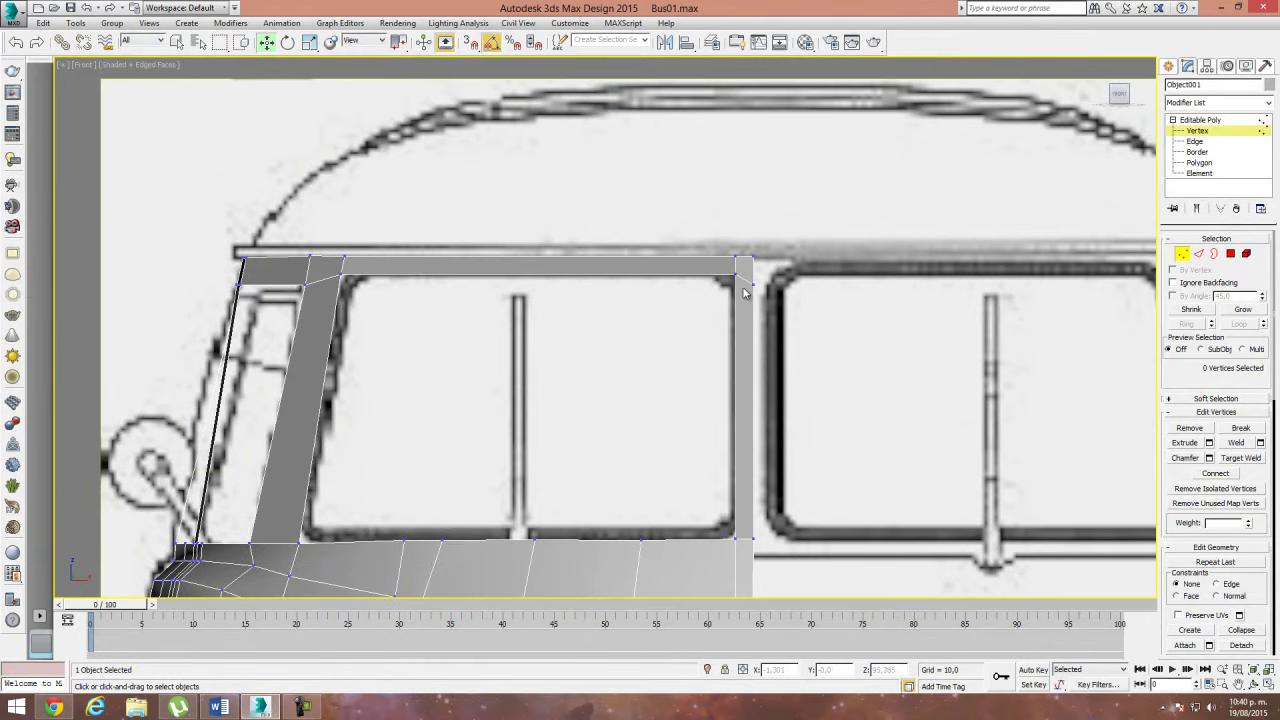
{"action": "left_click", "coordinate": [752, 286]}
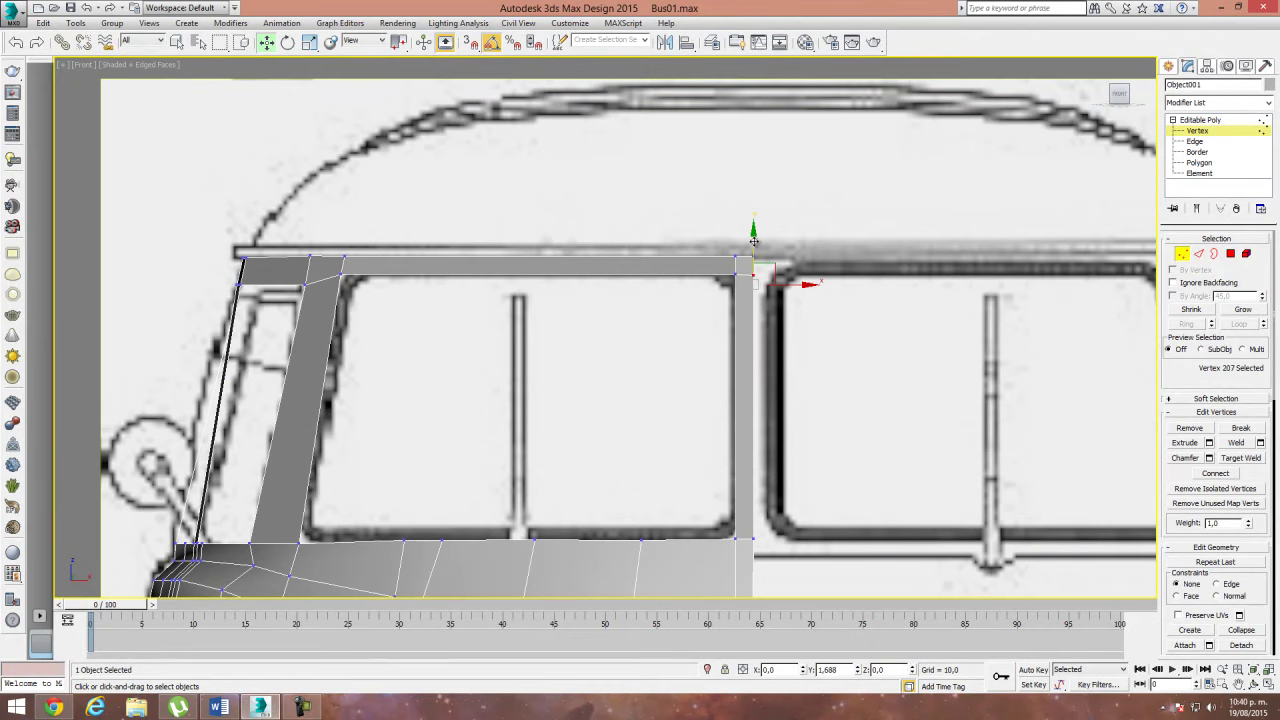
{"action": "left_click_drag", "start_coordinate": [753, 238], "coordinate": [753, 228]}
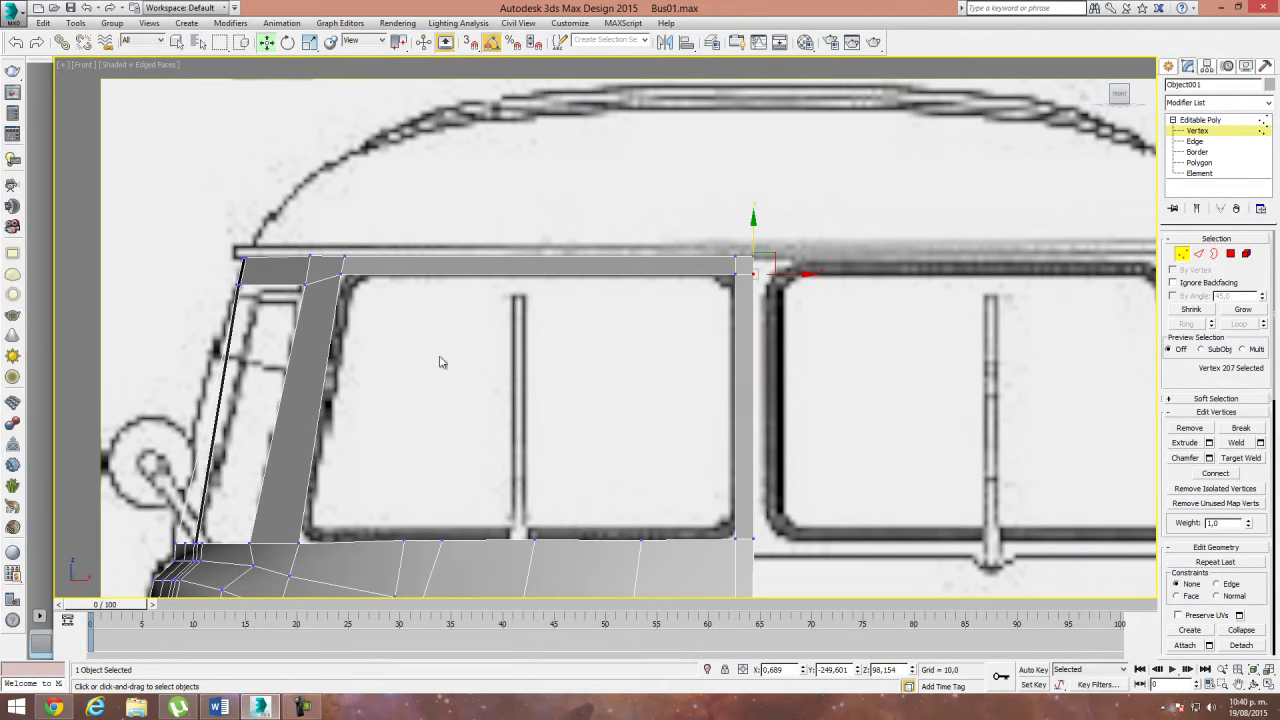
Step: Nudge the pillar-top vertex upward and the pillar-base vertex slightly right
{"action": "middle_click_drag", "start_coordinate": [441, 362], "coordinate": [590, 358]}
{"action": "left_click", "coordinate": [398, 238]}
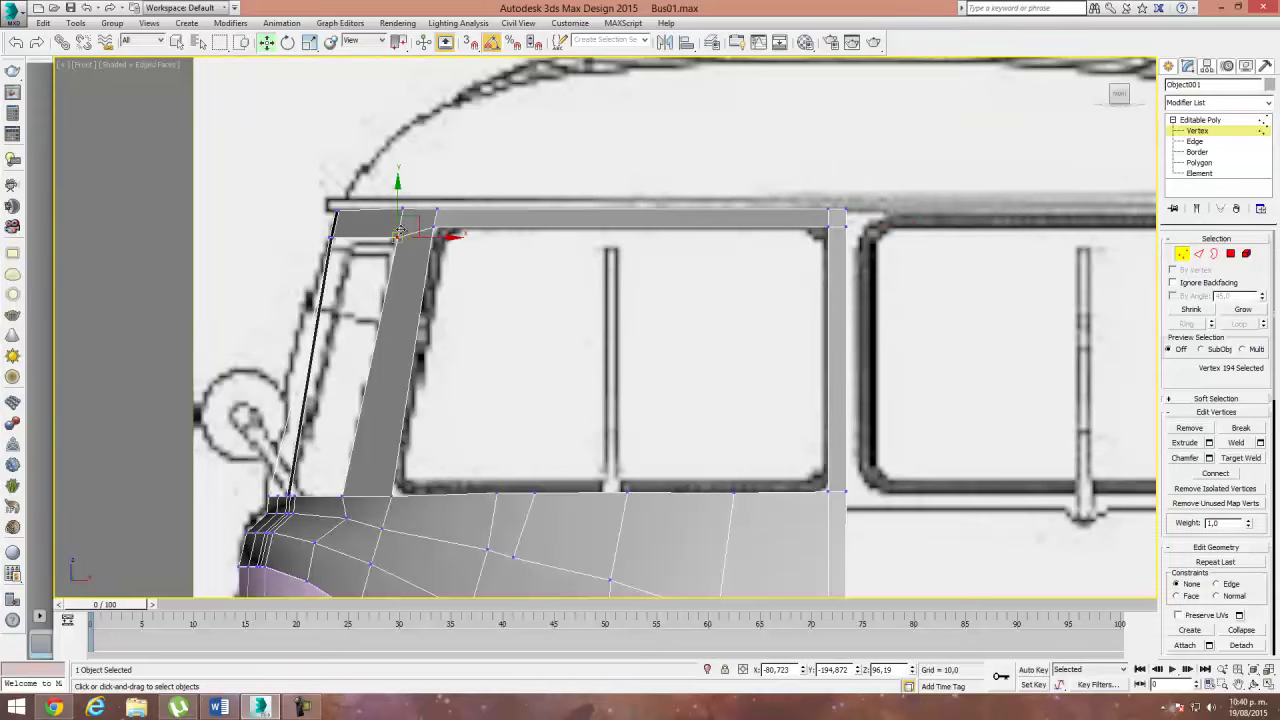
{"action": "left_click_drag", "start_coordinate": [398, 204], "coordinate": [398, 196]}
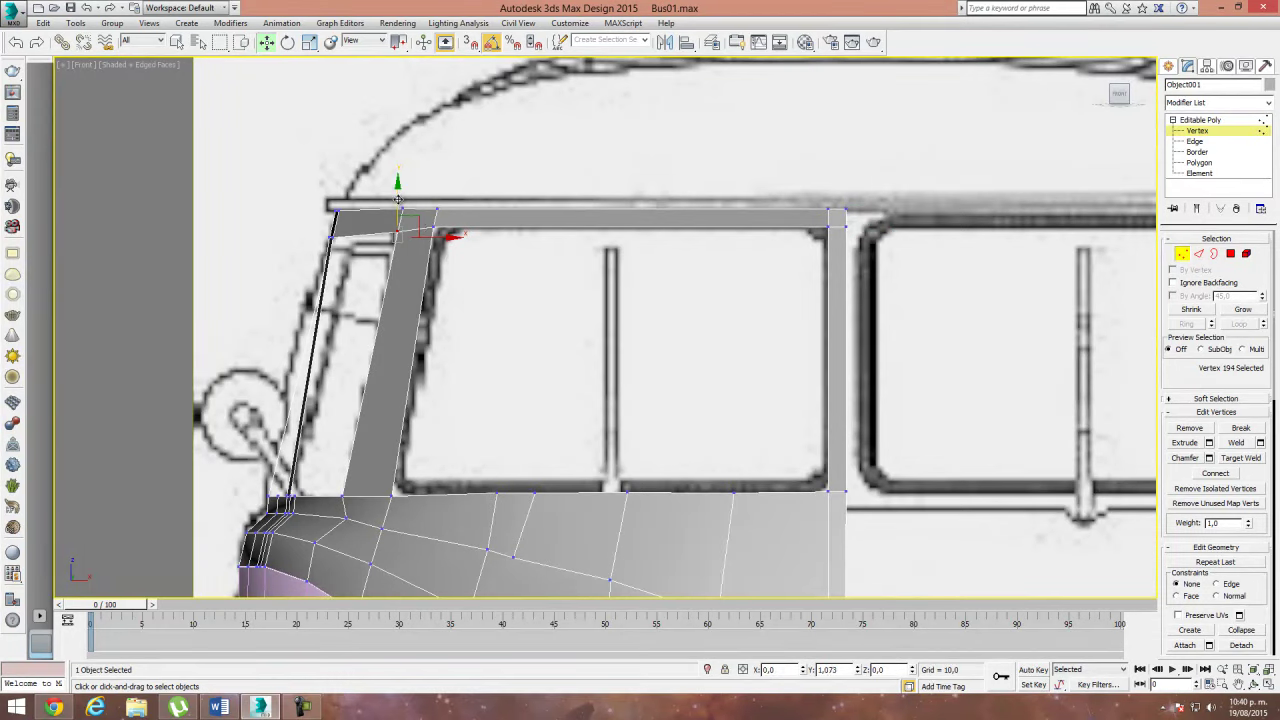
{"action": "left_click", "coordinate": [578, 364]}
{"action": "middle_click_drag", "start_coordinate": [402, 496], "coordinate": [380, 393]}
{"action": "left_click", "coordinate": [320, 393]}
{"action": "left_click_drag", "start_coordinate": [367, 393], "coordinate": [374, 393]}
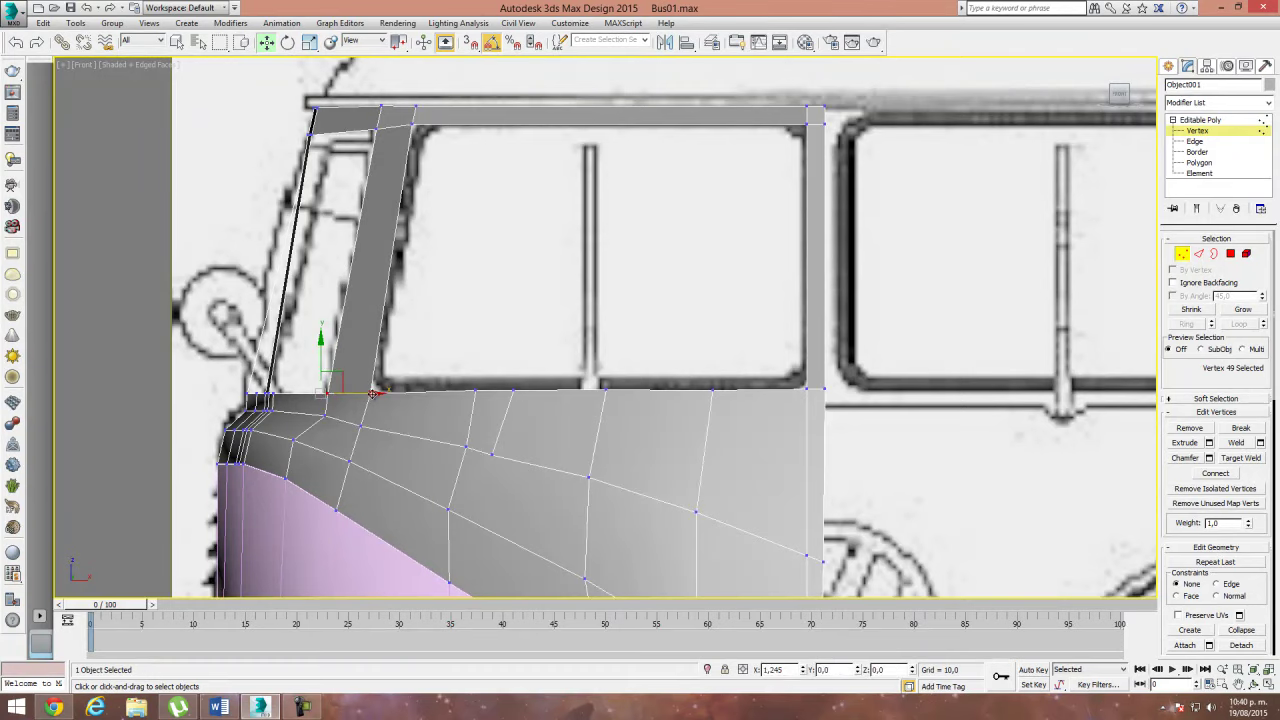
{"action": "left_click", "coordinate": [324, 414]}
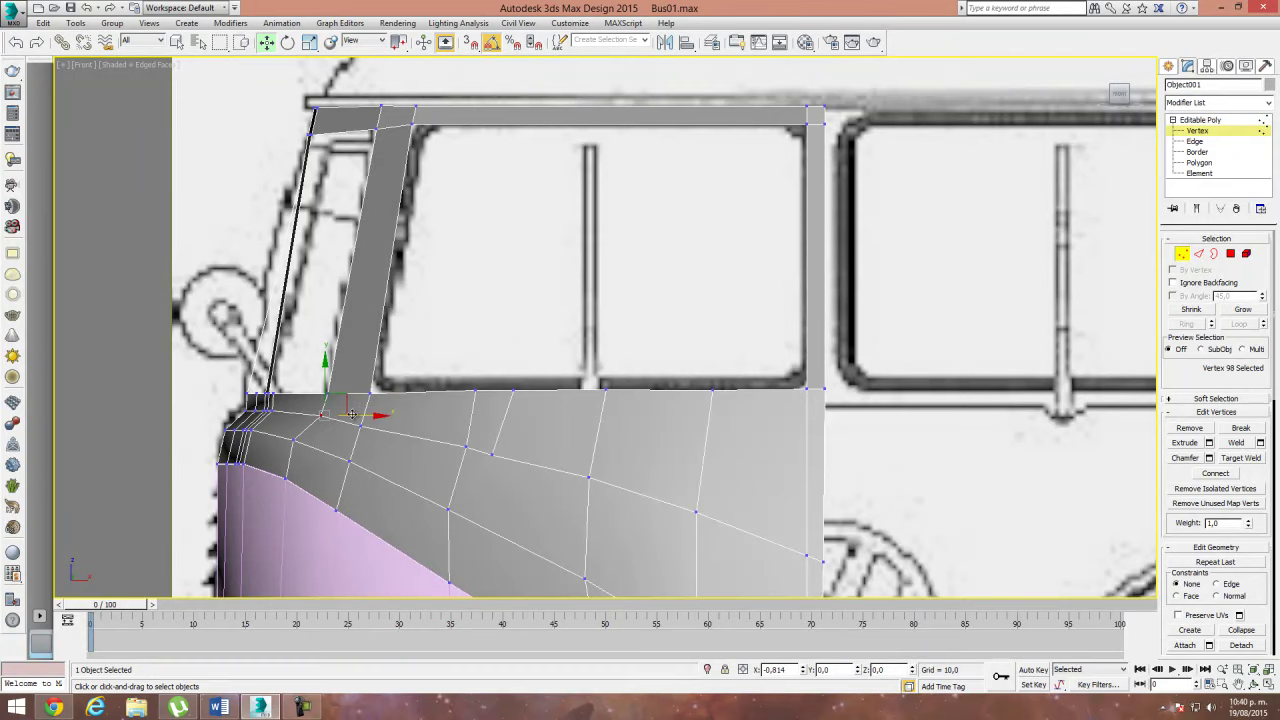
{"action": "left_click", "coordinate": [393, 426]}
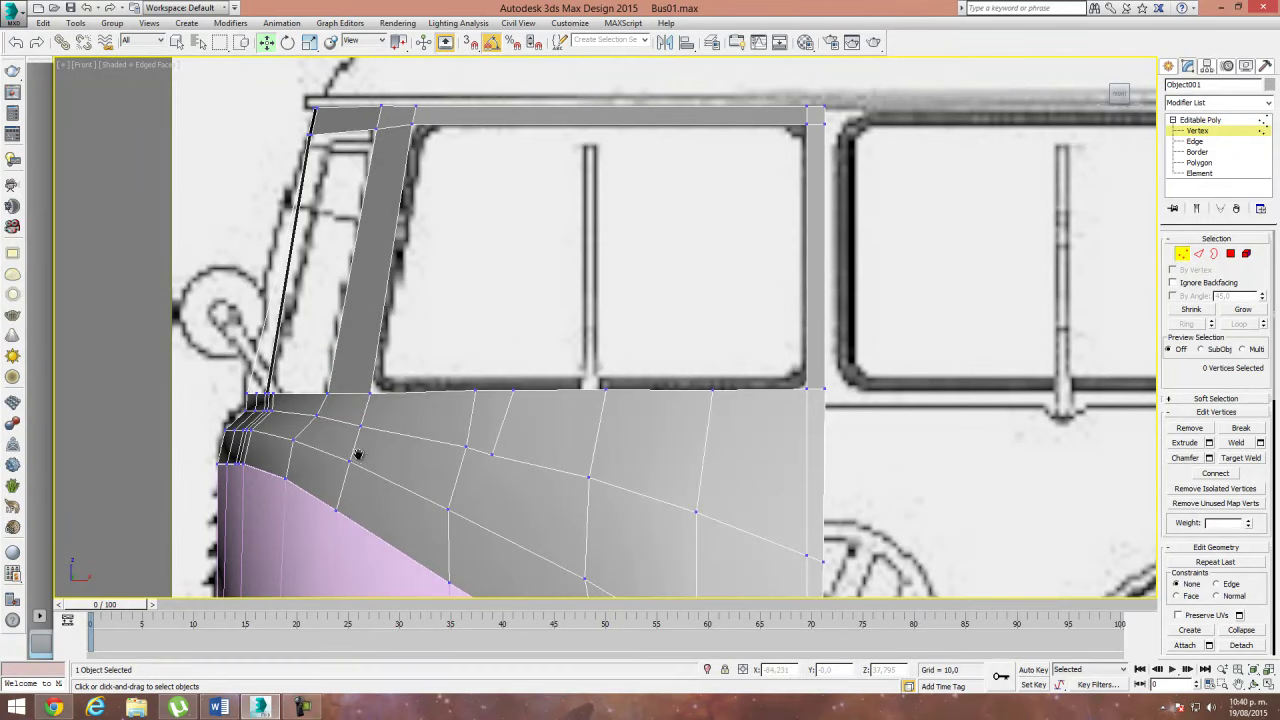
Step: Select a front panel vertex and orbit the Perspective view to look at the bus front
{"action": "middle_click_drag", "start_coordinate": [357, 457], "coordinate": [339, 382]}
{"action": "left_click", "coordinate": [472, 383]}
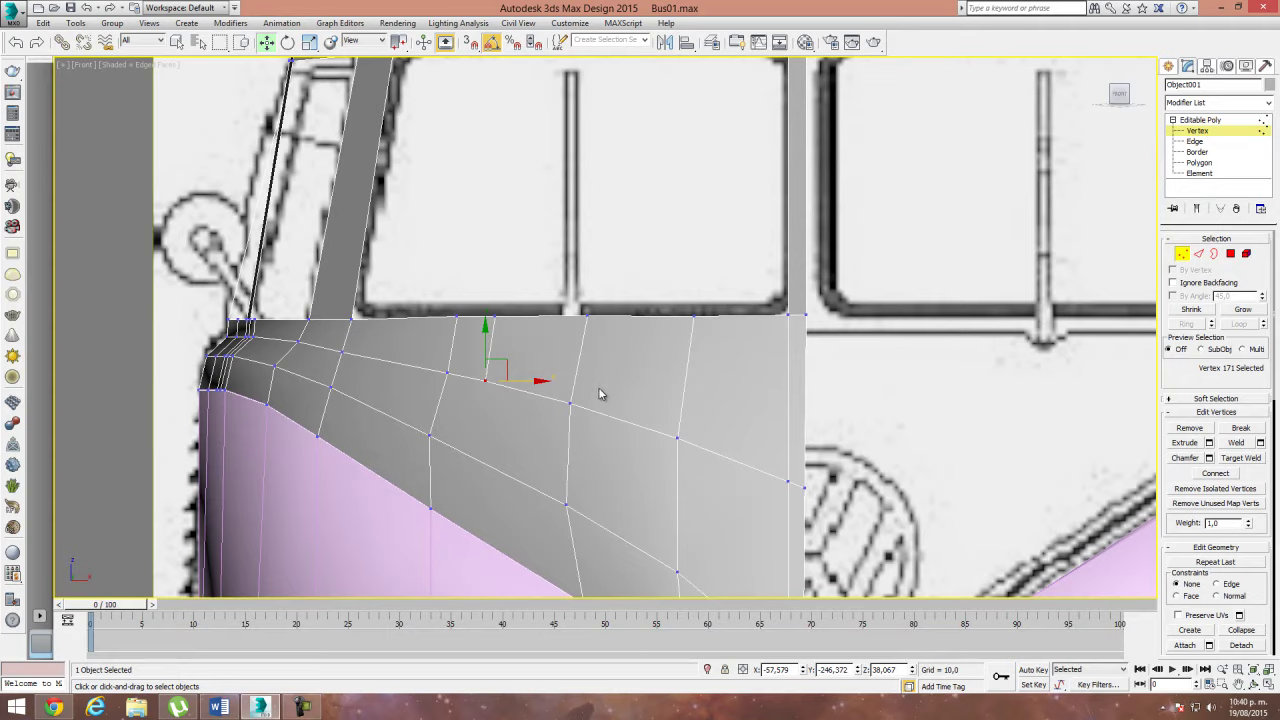
{"action": "key", "text": "p"}
{"action": "scroll", "coordinate": [580, 409], "scroll_direction": "down", "scroll_amount": 3}
{"action": "scroll", "coordinate": [580, 409], "scroll_direction": "down", "scroll_amount": 2}
{"action": "mouse_move", "coordinate": [580, 409]}
{"action": "middle_mouse_down", "text": "alt"}
{"action": "mouse_move", "coordinate": [620, 460]}
{"action": "mouse_move", "coordinate": [537, 410]}
{"action": "middle_mouse_up", "text": "alt"}
Step: Remove an edge from the bus body's front panel
{"action": "key", "text": "2"}
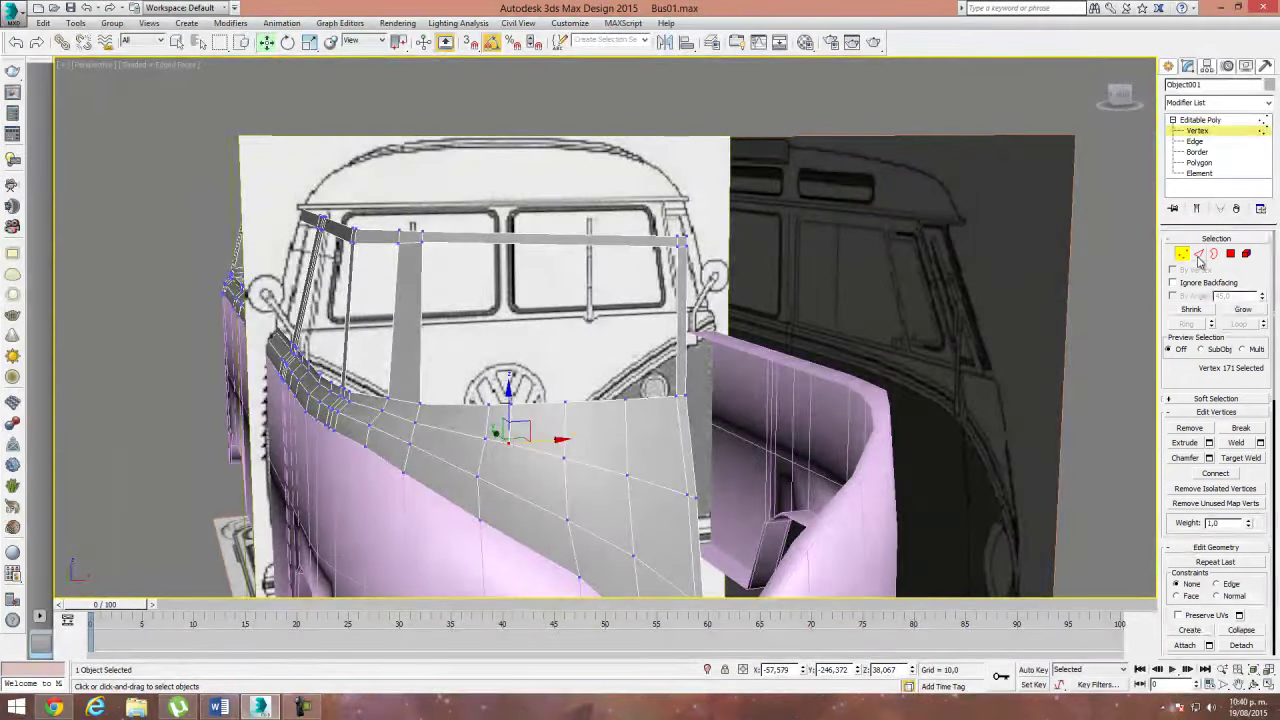
{"action": "left_click", "coordinate": [510, 427]}
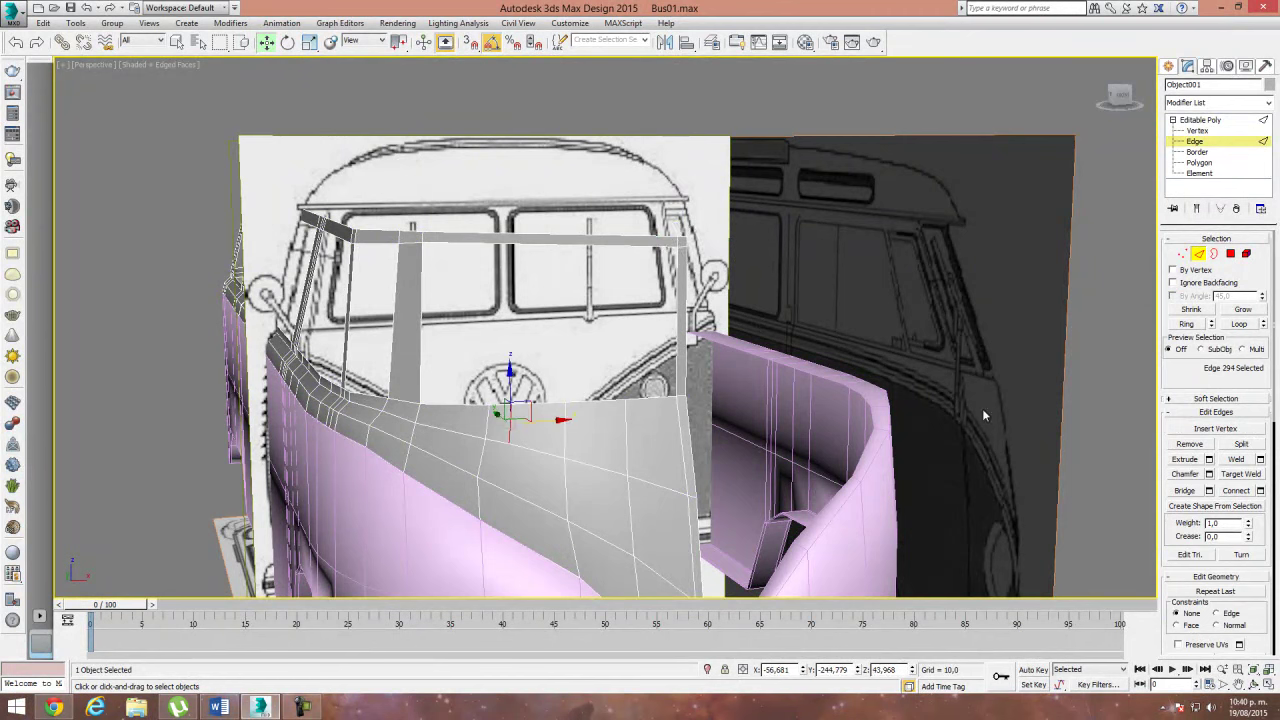
{"action": "left_click", "coordinate": [1190, 444]}
{"action": "left_click", "coordinate": [1183, 253]}
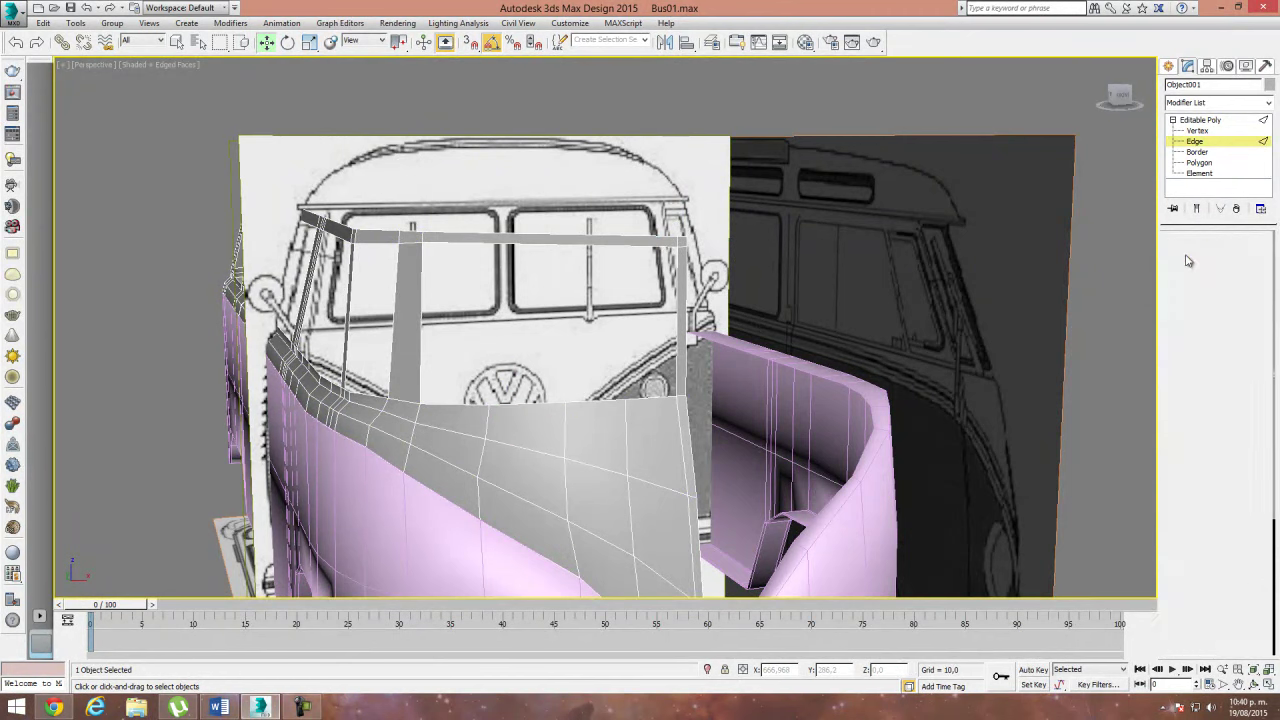
{"action": "middle_click_drag", "start_coordinate": [607, 327], "coordinate": [1084, 317], "text": "alt"}
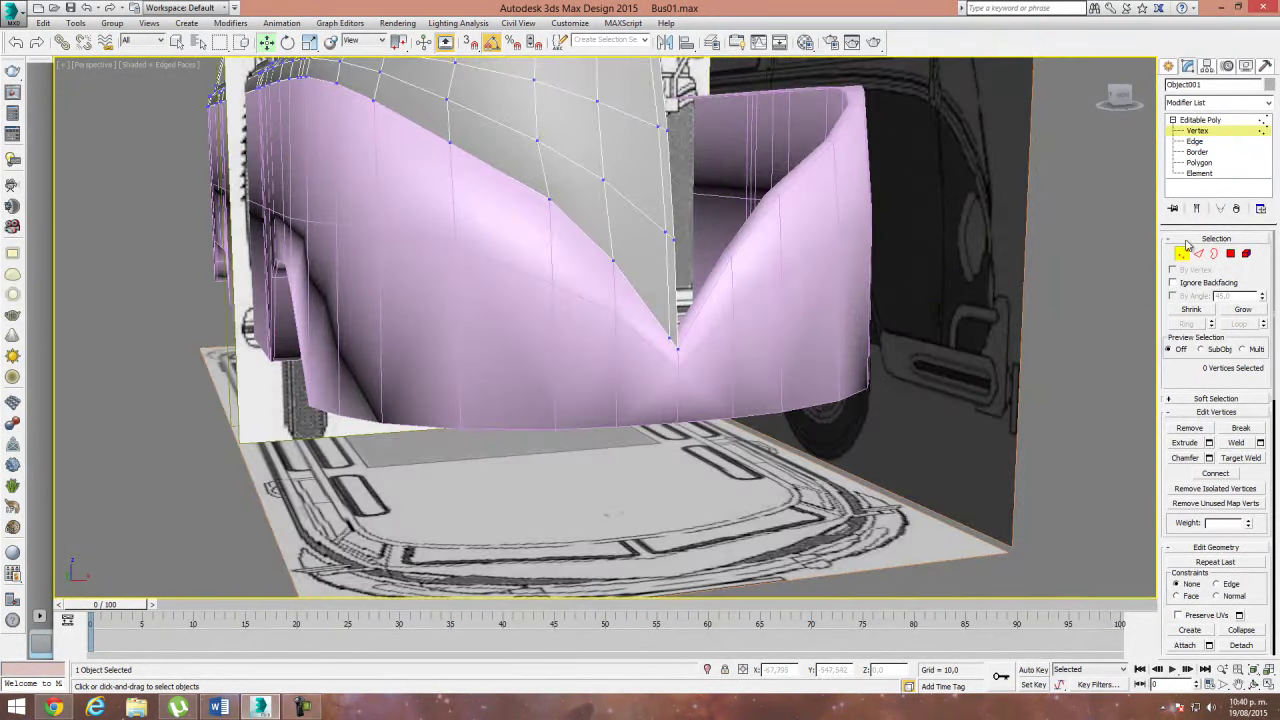
Step: Select the ring of edges along the V crease on the pink front panel (Plane006)
{"action": "left_click", "coordinate": [1202, 255]}
{"action": "left_click", "coordinate": [591, 357]}
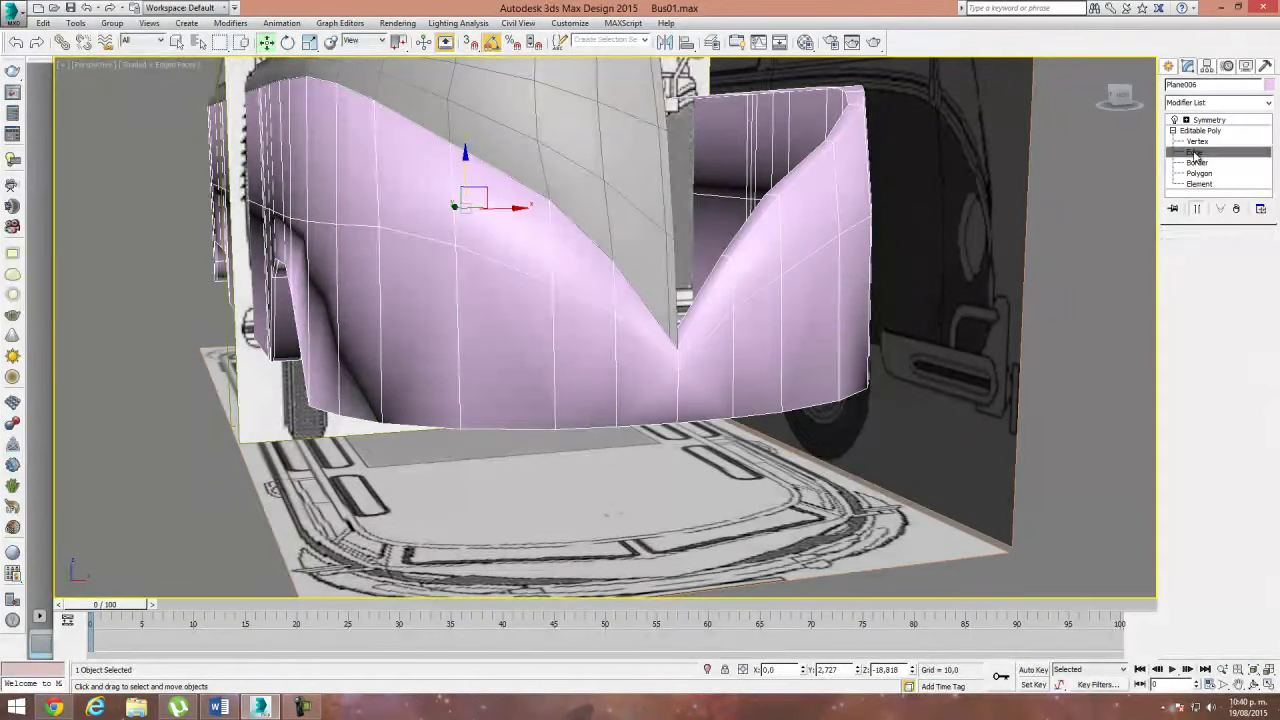
{"action": "left_click", "coordinate": [1195, 152]}
{"action": "left_click", "coordinate": [658, 351]}
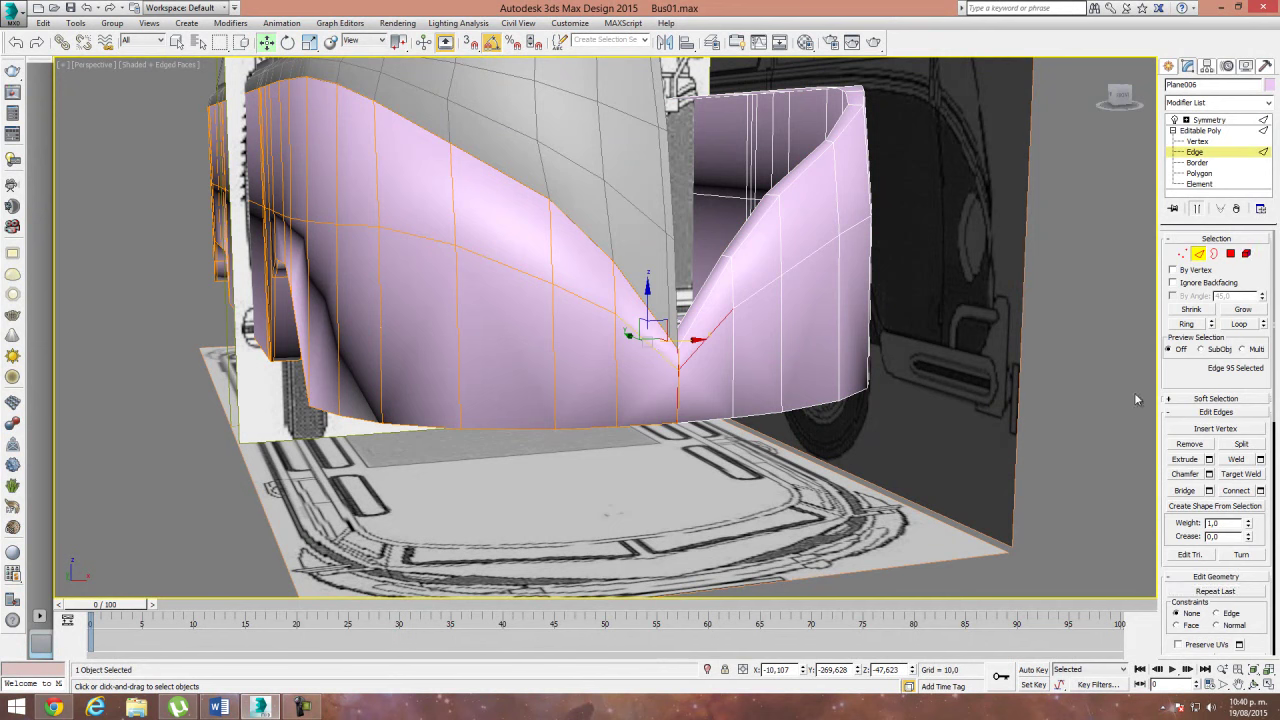
{"action": "left_click", "coordinate": [1187, 324]}
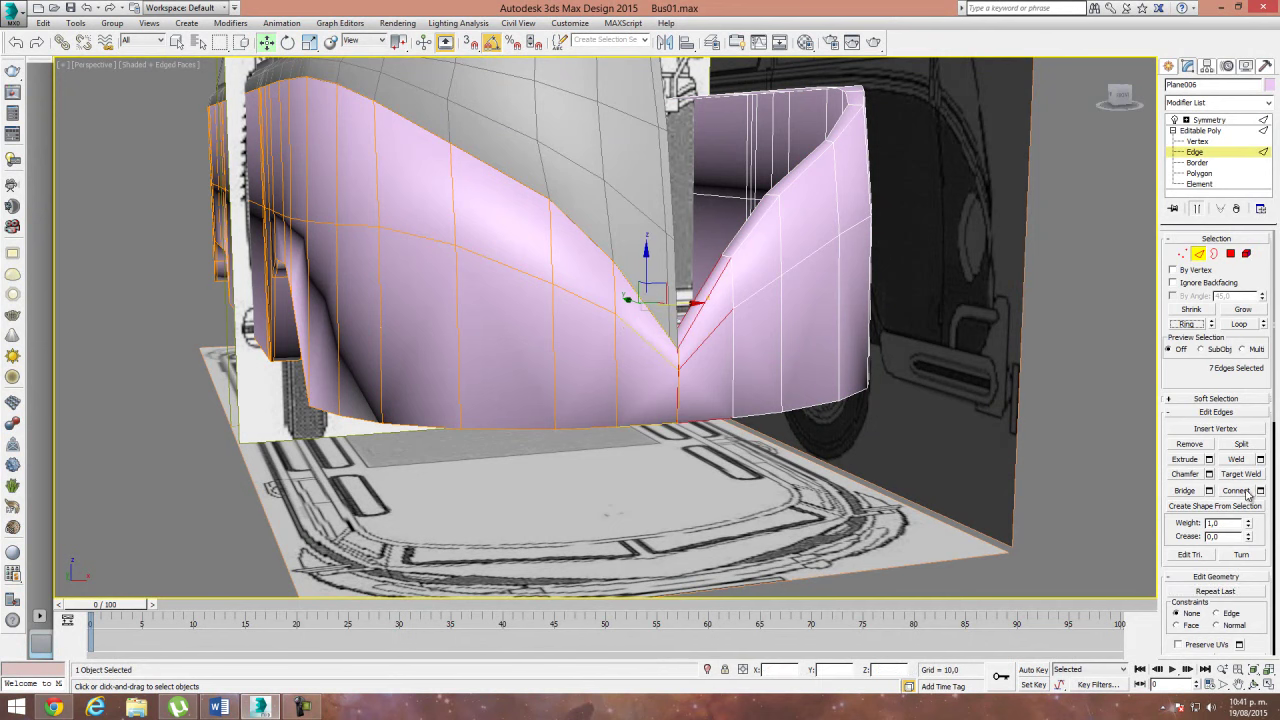
{"action": "key", "text": "z"}
{"action": "scroll", "coordinate": [740, 405], "scroll_direction": "up", "scroll_amount": 3}
{"action": "scroll", "coordinate": [697, 396], "scroll_direction": "up", "scroll_amount": 3}
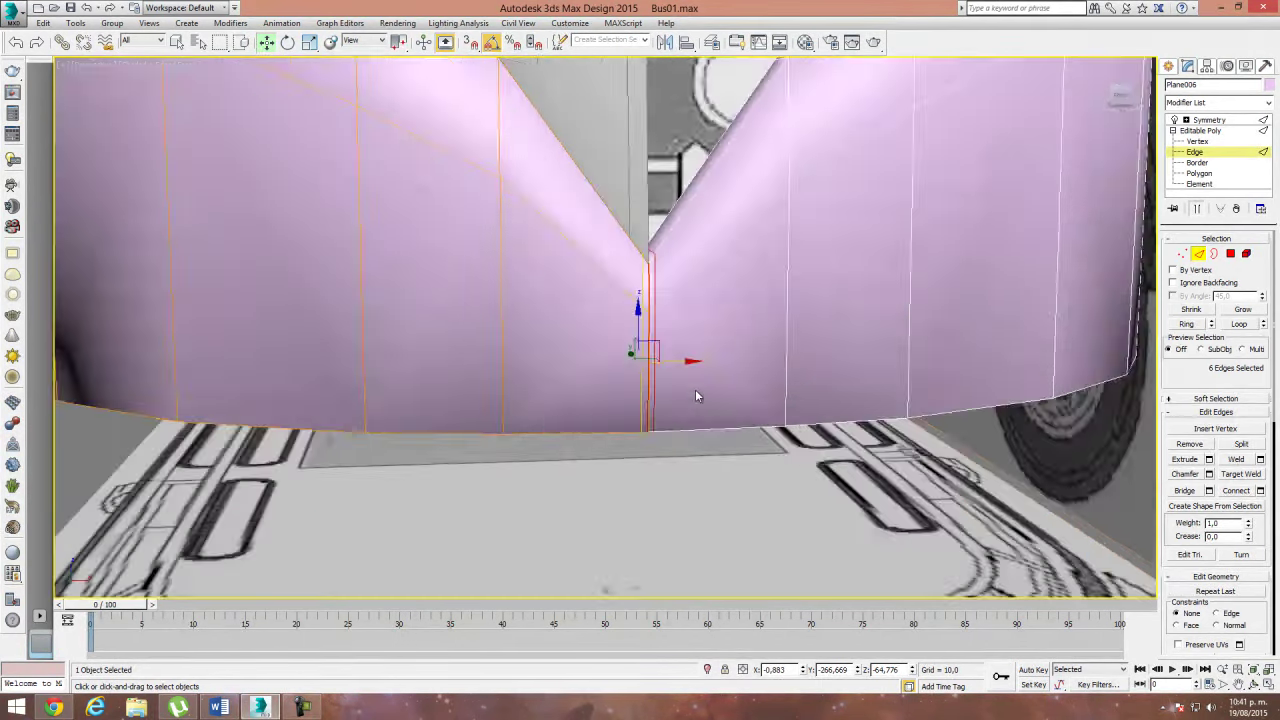
{"action": "scroll", "coordinate": [659, 368], "scroll_direction": "up", "scroll_amount": 2}
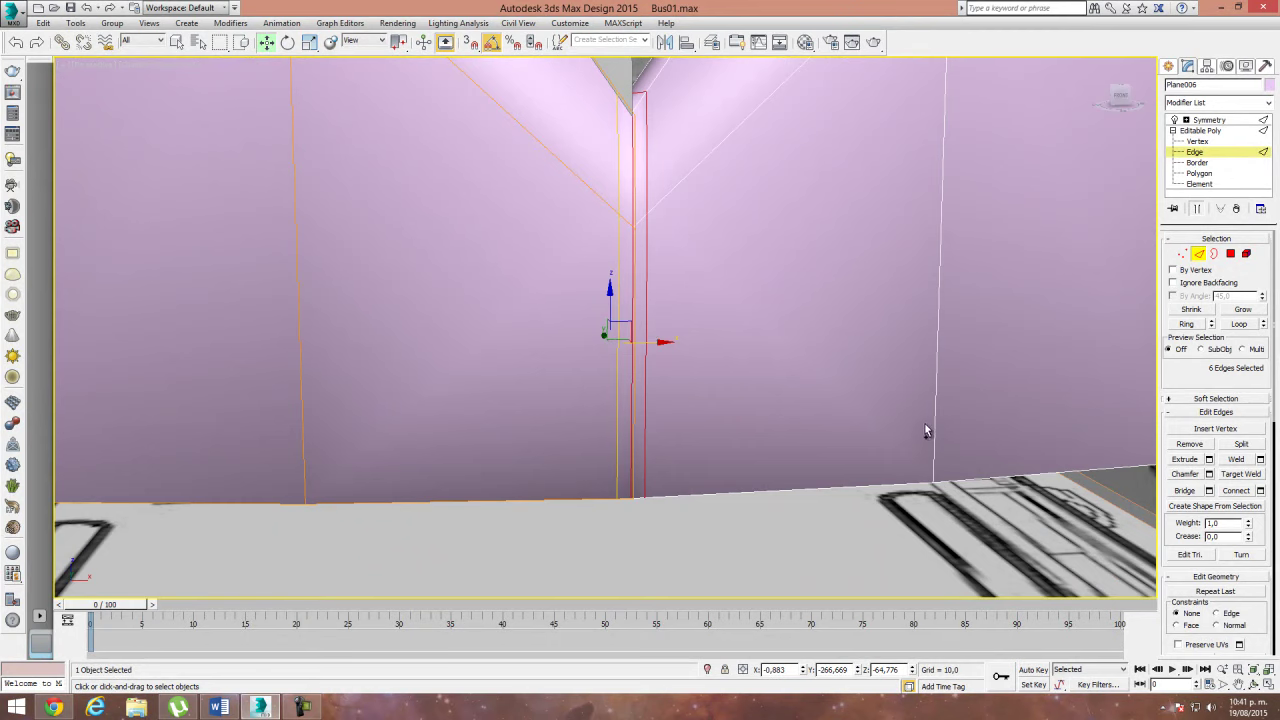
{"action": "key", "text": "ctrl+z"}
Step: Connect the crease ring with a new edge loop slid to about -73
{"action": "left_click", "coordinate": [1260, 490]}
{"action": "mouse_move", "coordinate": [614, 380]}
{"action": "left_mouse_down"}
{"action": "mouse_move", "coordinate": [636, 335]}
{"action": "mouse_move", "coordinate": [688, 329]}
{"action": "left_mouse_up"}
{"action": "middle_click_drag", "start_coordinate": [688, 329], "coordinate": [711, 337], "text": "alt"}
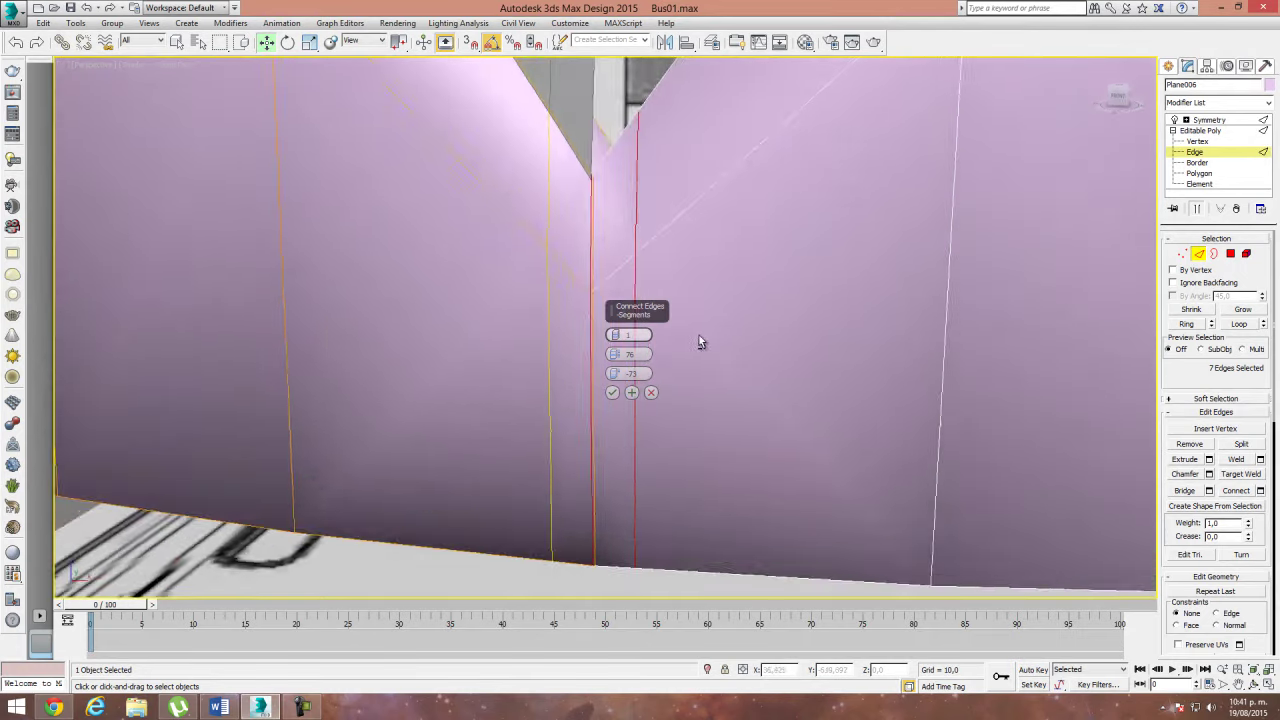
{"action": "left_click", "coordinate": [613, 392]}
{"action": "mouse_move", "coordinate": [617, 400]}
{"action": "middle_mouse_down", "text": "alt"}
{"action": "mouse_move", "coordinate": [720, 414]}
{"action": "mouse_move", "coordinate": [760, 400]}
{"action": "middle_mouse_up", "text": "alt"}
Step: Enter Vertex mode, clear the selection, and view the bus from the Left side
{"action": "left_click", "coordinate": [1182, 253]}
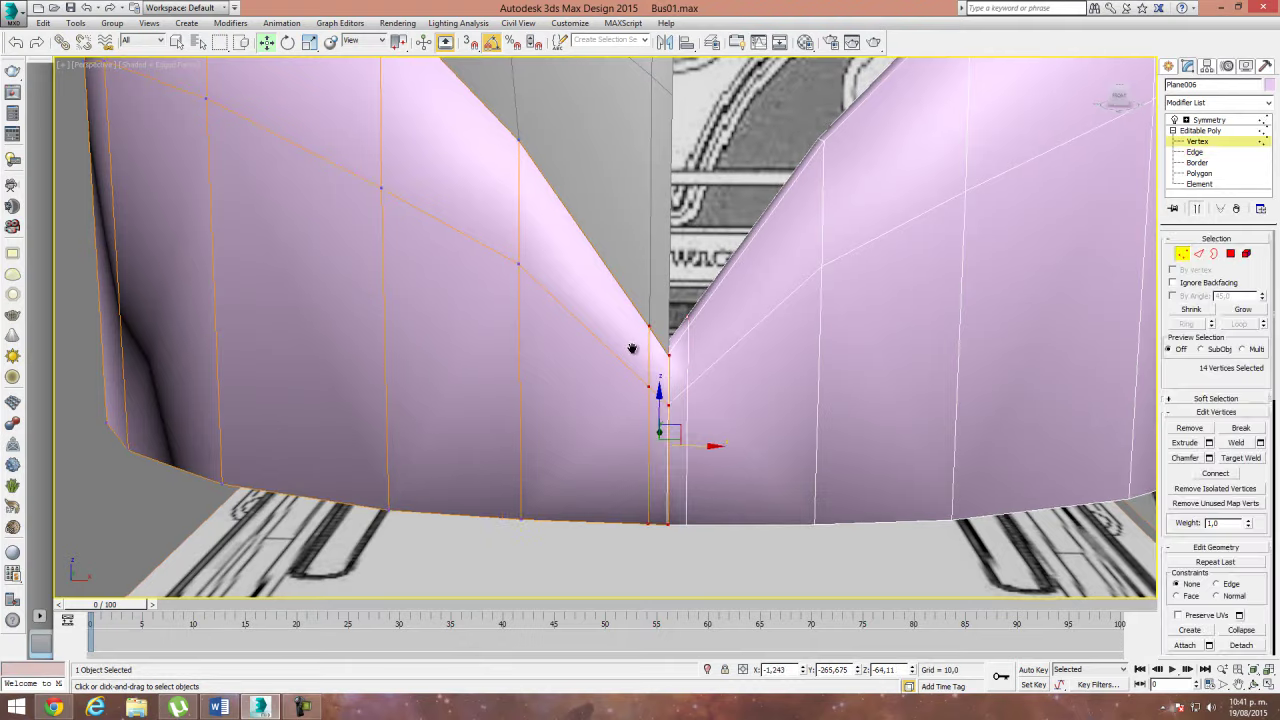
{"action": "scroll", "coordinate": [634, 351], "scroll_direction": "down", "scroll_amount": 5}
{"action": "left_click", "coordinate": [652, 487]}
{"action": "mouse_move", "coordinate": [652, 487]}
{"action": "middle_mouse_down", "text": "alt"}
{"action": "mouse_move", "coordinate": [770, 348]}
{"action": "mouse_move", "coordinate": [630, 355]}
{"action": "mouse_move", "coordinate": [760, 330]}
{"action": "middle_mouse_up", "text": "alt"}
{"action": "key", "text": "l"}
{"action": "scroll", "coordinate": [882, 390], "scroll_direction": "down", "scroll_amount": 2}
{"action": "scroll", "coordinate": [882, 390], "scroll_direction": "down", "scroll_amount": 3}
{"action": "scroll", "coordinate": [747, 320], "scroll_direction": "up", "scroll_amount": 4}
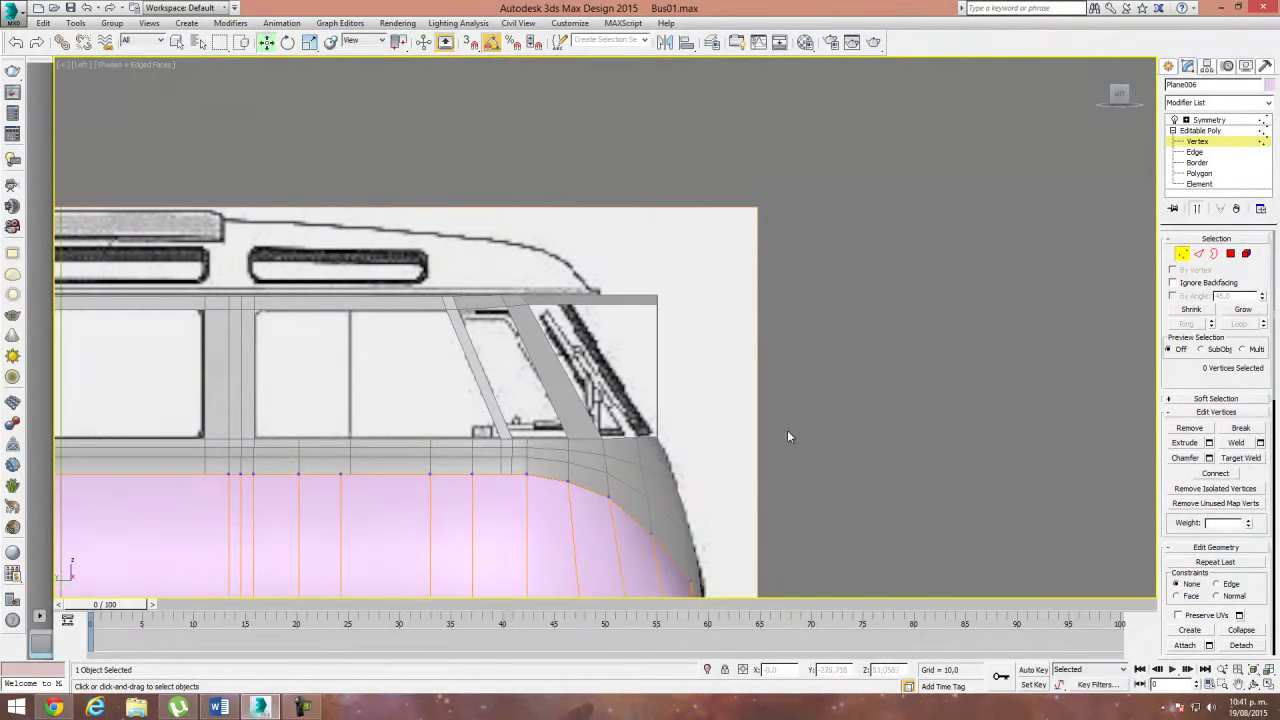
Step: Select the bus body and drag the roof strip's front-end vertices to the blueprint's front edge
{"action": "left_click", "coordinate": [1049, 300]}
{"action": "left_click", "coordinate": [635, 299]}
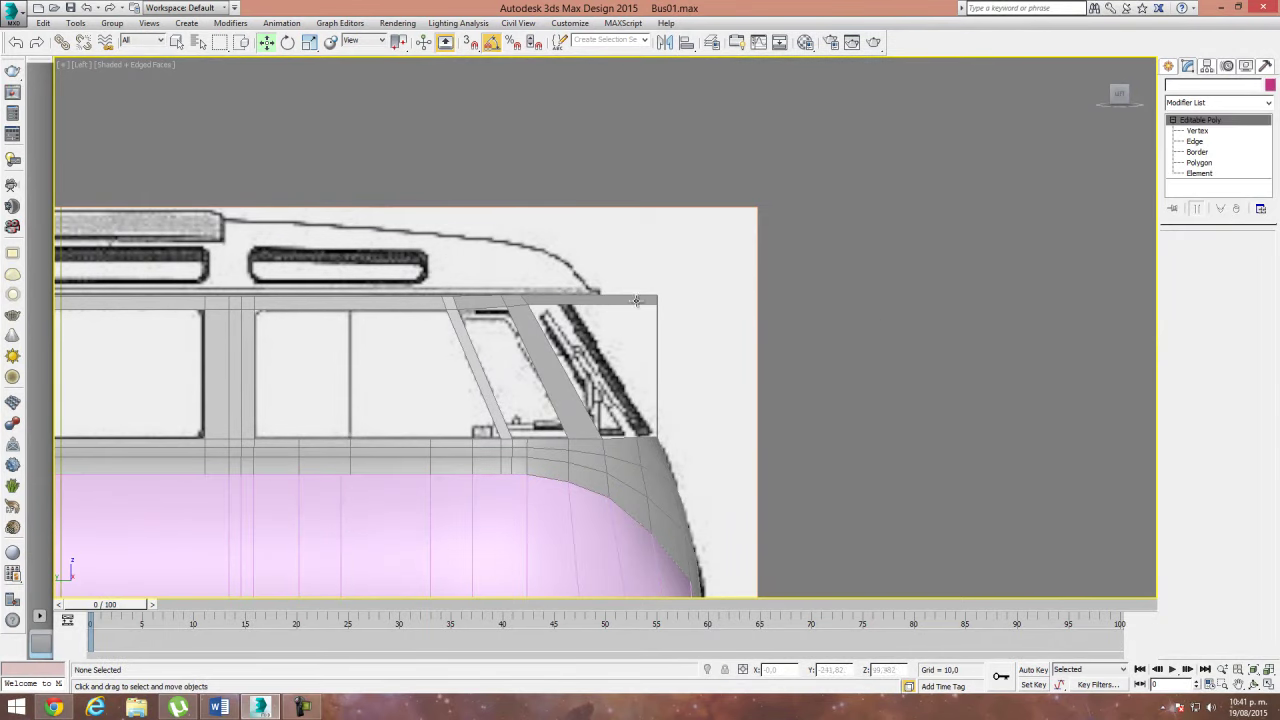
{"action": "left_click", "coordinate": [1182, 254]}
{"action": "mouse_move", "coordinate": [663, 286]}
{"action": "left_mouse_down"}
{"action": "mouse_move", "coordinate": [650, 308]}
{"action": "mouse_move", "coordinate": [601, 292]}
{"action": "left_mouse_up"}
{"action": "scroll", "coordinate": [560, 299], "scroll_direction": "up", "scroll_amount": 2}
{"action": "scroll", "coordinate": [555, 298], "scroll_direction": "up", "scroll_amount": 3}
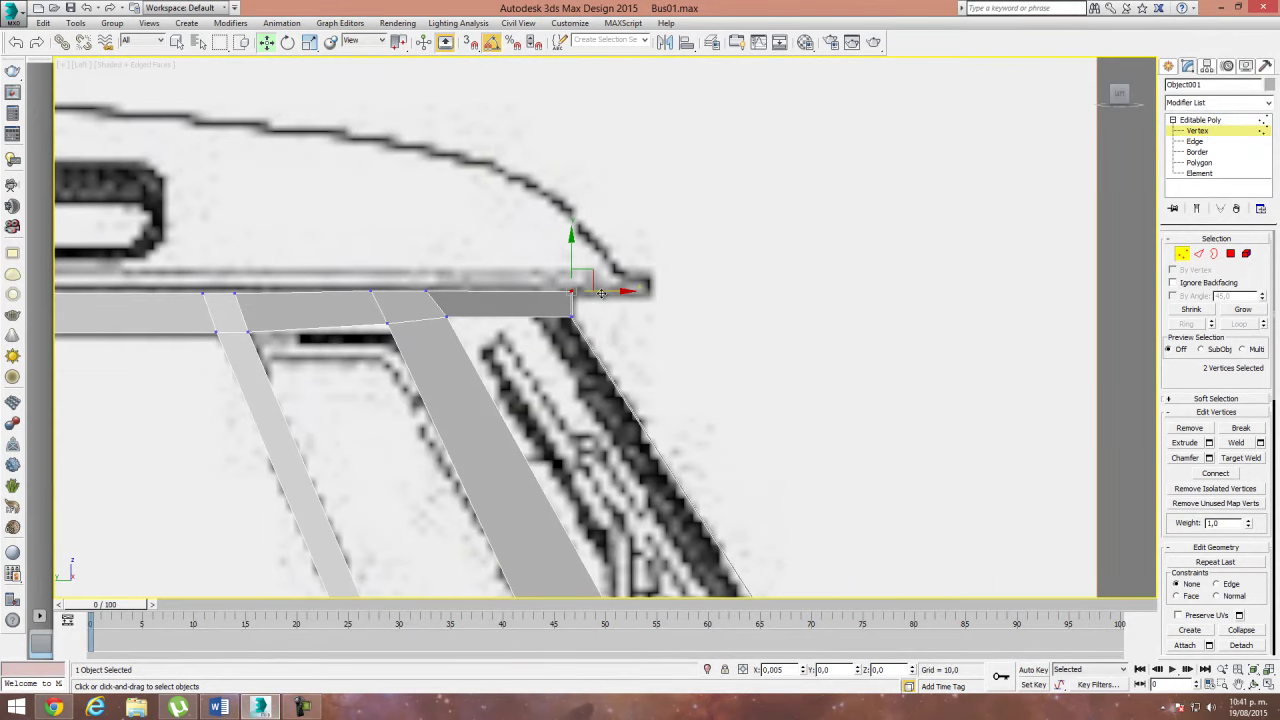
Step: Box-select the four front roof-corner vertices to check them against the blueprint, then deselect
{"action": "middle_click_drag", "start_coordinate": [448, 342], "coordinate": [610, 320]}
{"action": "left_click", "coordinate": [592, 271]}
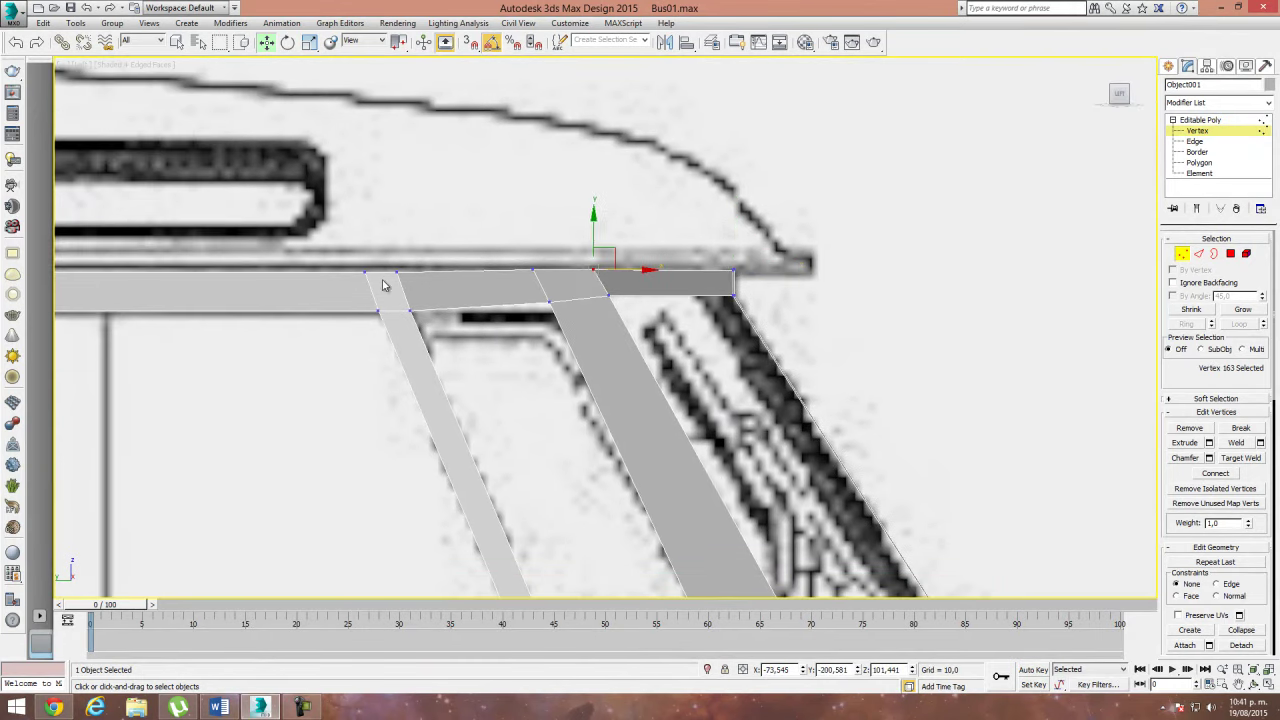
{"action": "middle_click_drag", "start_coordinate": [381, 285], "coordinate": [588, 291]}
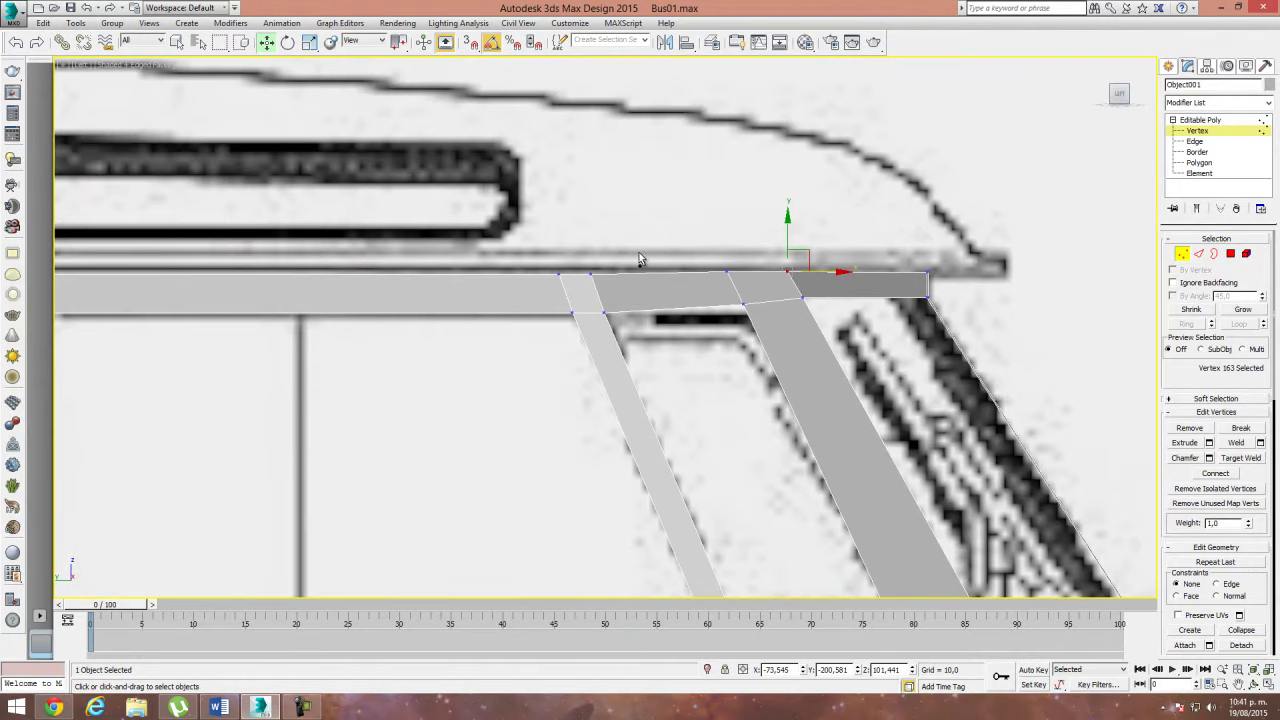
{"action": "left_click_drag", "start_coordinate": [640, 256], "coordinate": [861, 276]}
{"action": "left_click_drag", "start_coordinate": [986, 285], "coordinate": [984, 283]}
{"action": "left_click_drag", "start_coordinate": [843, 226], "coordinate": [844, 230]}
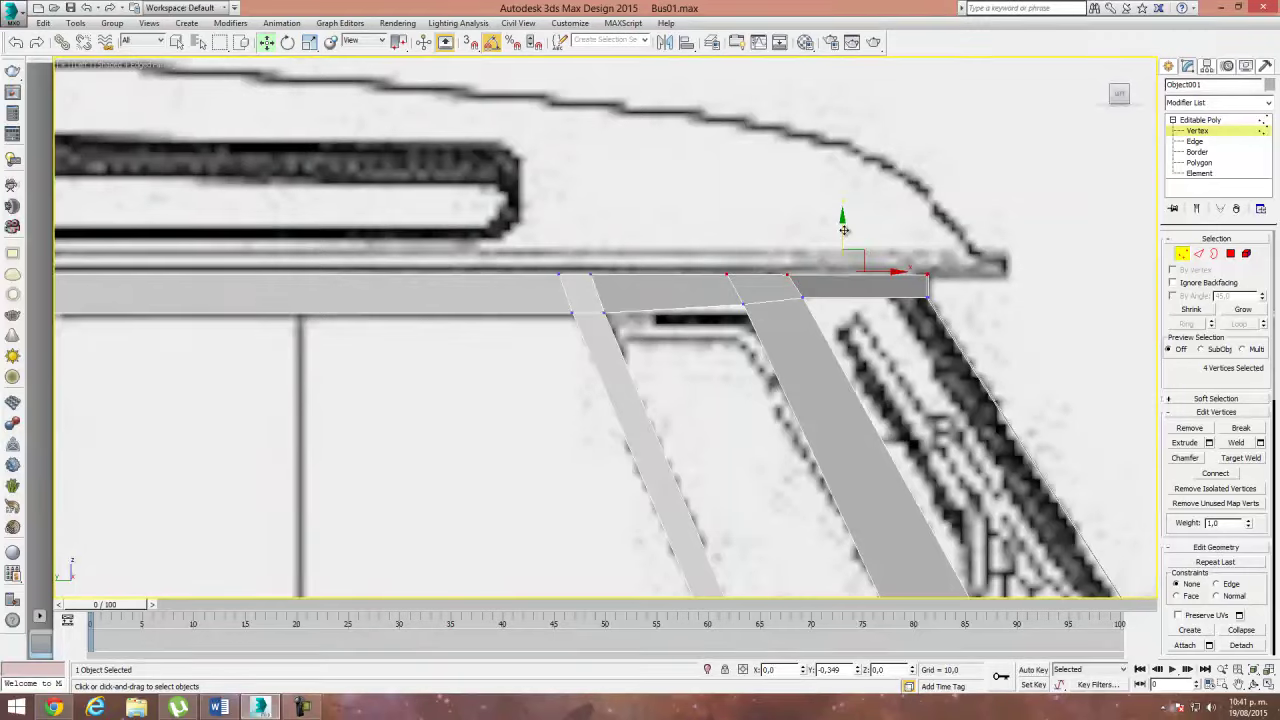
{"action": "left_click", "coordinate": [982, 336]}
{"action": "scroll", "coordinate": [982, 336], "scroll_direction": "down", "scroll_amount": 1}
{"action": "scroll", "coordinate": [880, 388], "scroll_direction": "down", "scroll_amount": 1}
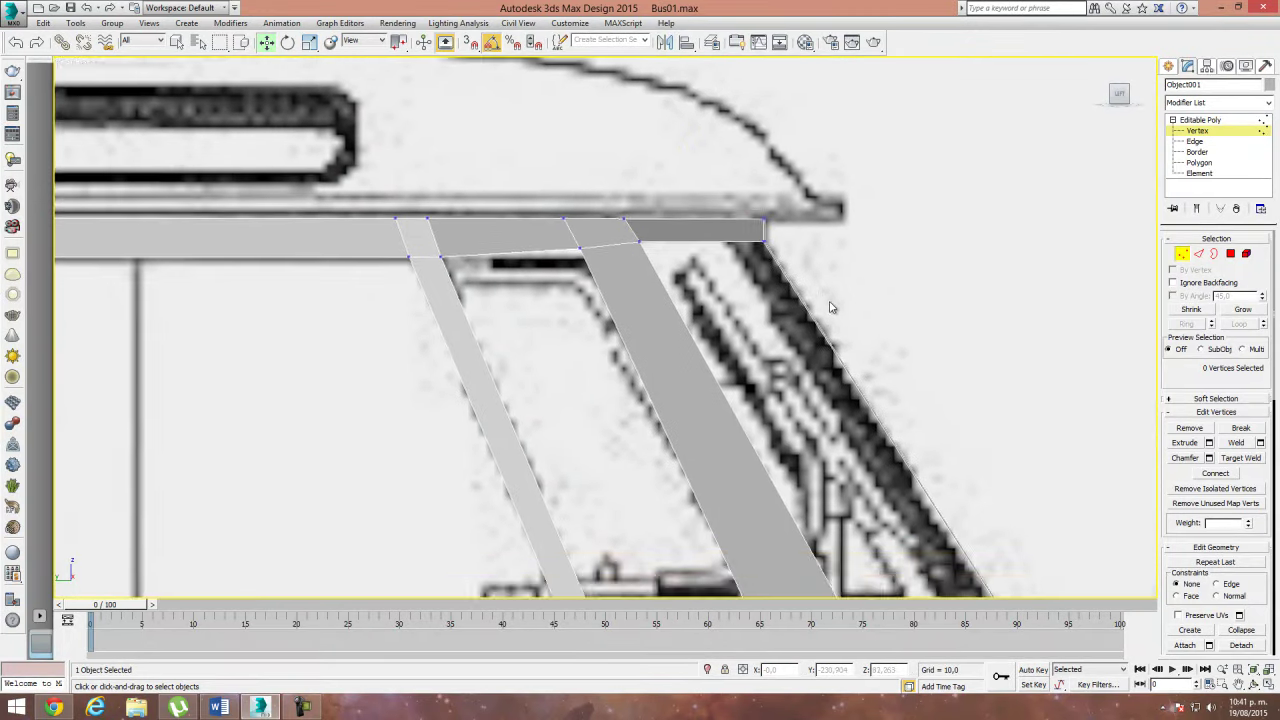
{"action": "scroll", "coordinate": [830, 380], "scroll_direction": "down", "scroll_amount": 1}
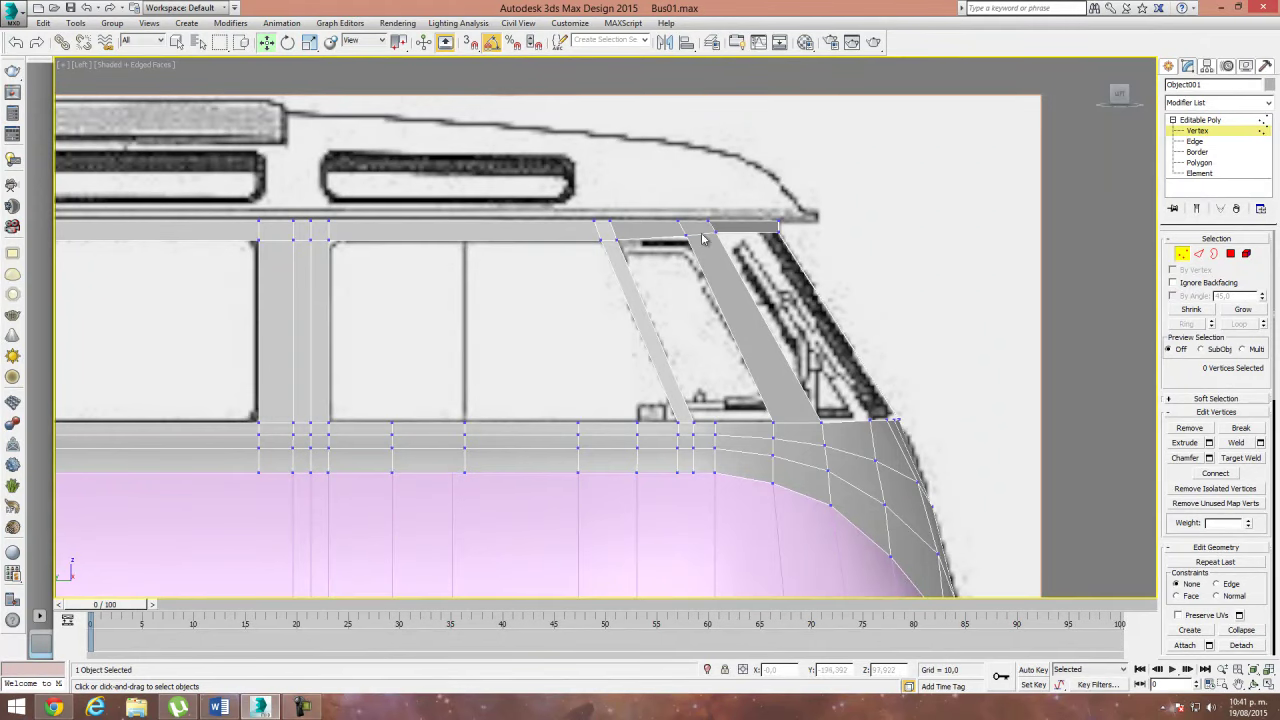
Step: Leave vertex editing and orbit the Perspective view to face the bus front
{"action": "key", "text": "z"}
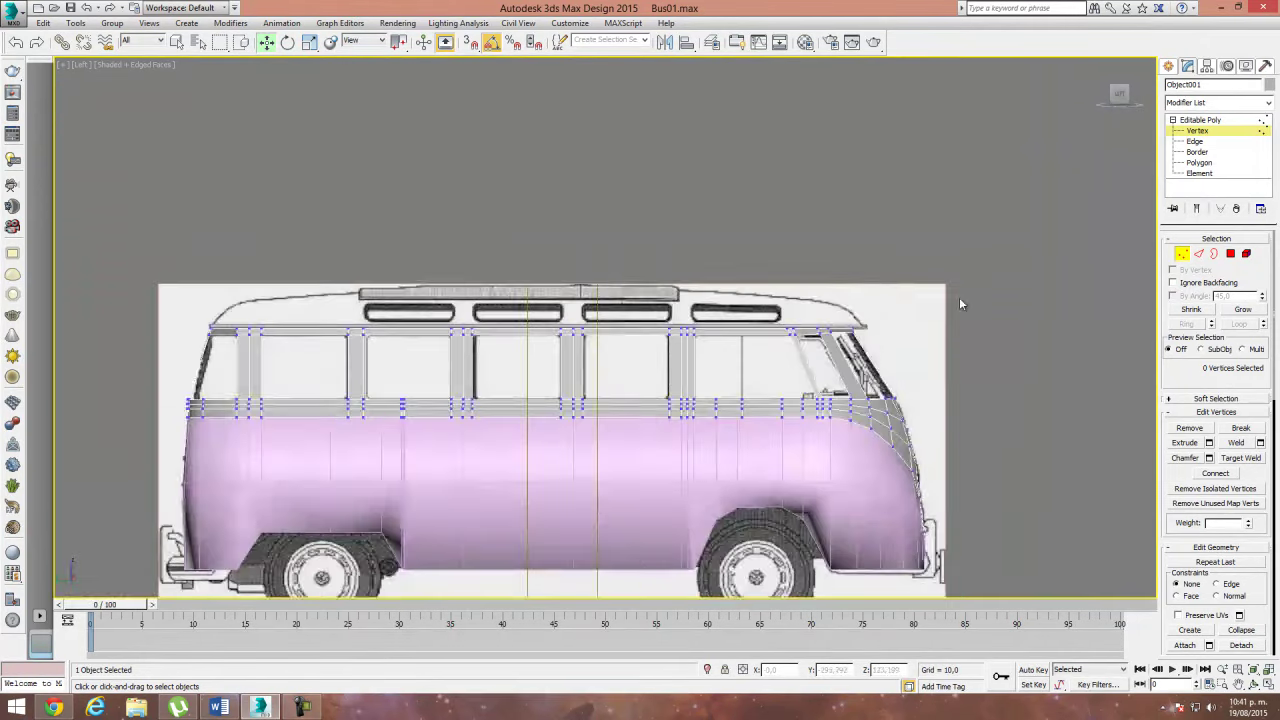
{"action": "left_click", "coordinate": [1183, 254]}
{"action": "mouse_move", "coordinate": [692, 425]}
{"action": "middle_mouse_down"}
{"action": "mouse_move", "coordinate": [662, 393]}
{"action": "mouse_move", "coordinate": [633, 410]}
{"action": "middle_mouse_up"}
{"action": "scroll", "coordinate": [664, 390], "scroll_direction": "up", "scroll_amount": 2}
{"action": "scroll", "coordinate": [664, 390], "scroll_direction": "down", "scroll_amount": 6}
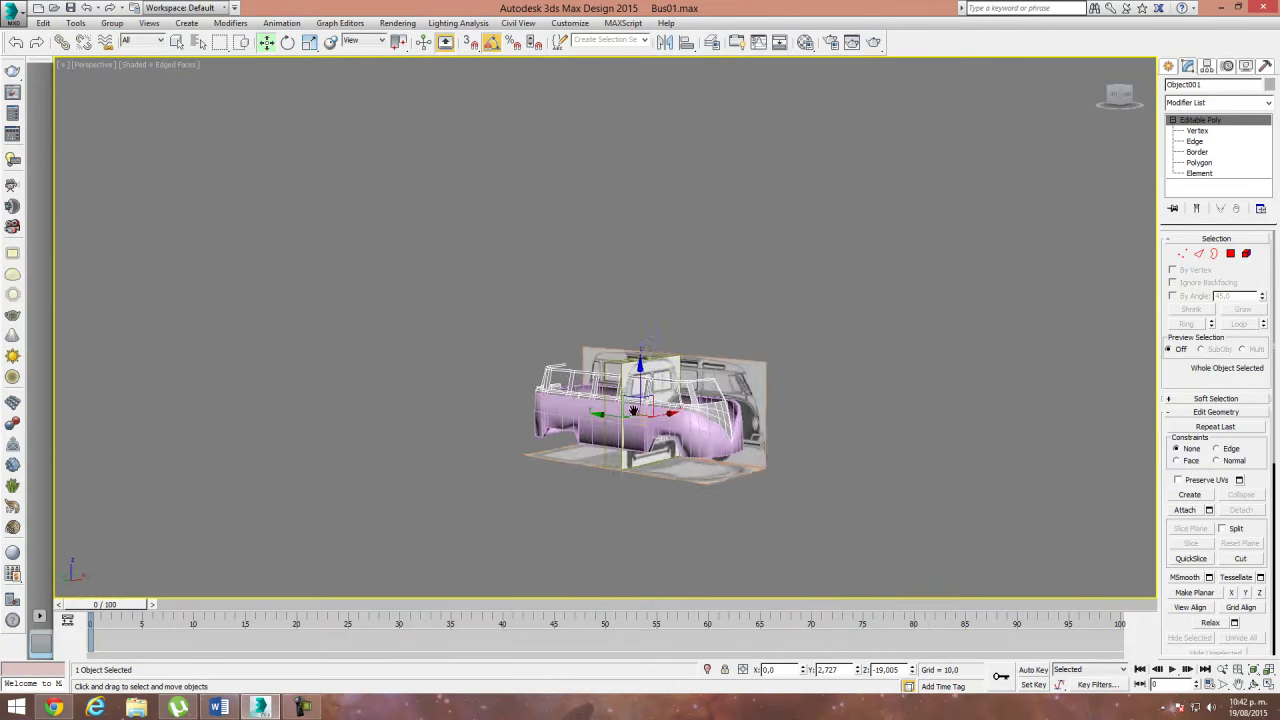
{"action": "scroll", "coordinate": [633, 410], "scroll_direction": "up", "scroll_amount": 5}
{"action": "scroll", "coordinate": [660, 420], "scroll_direction": "up", "scroll_amount": 2}
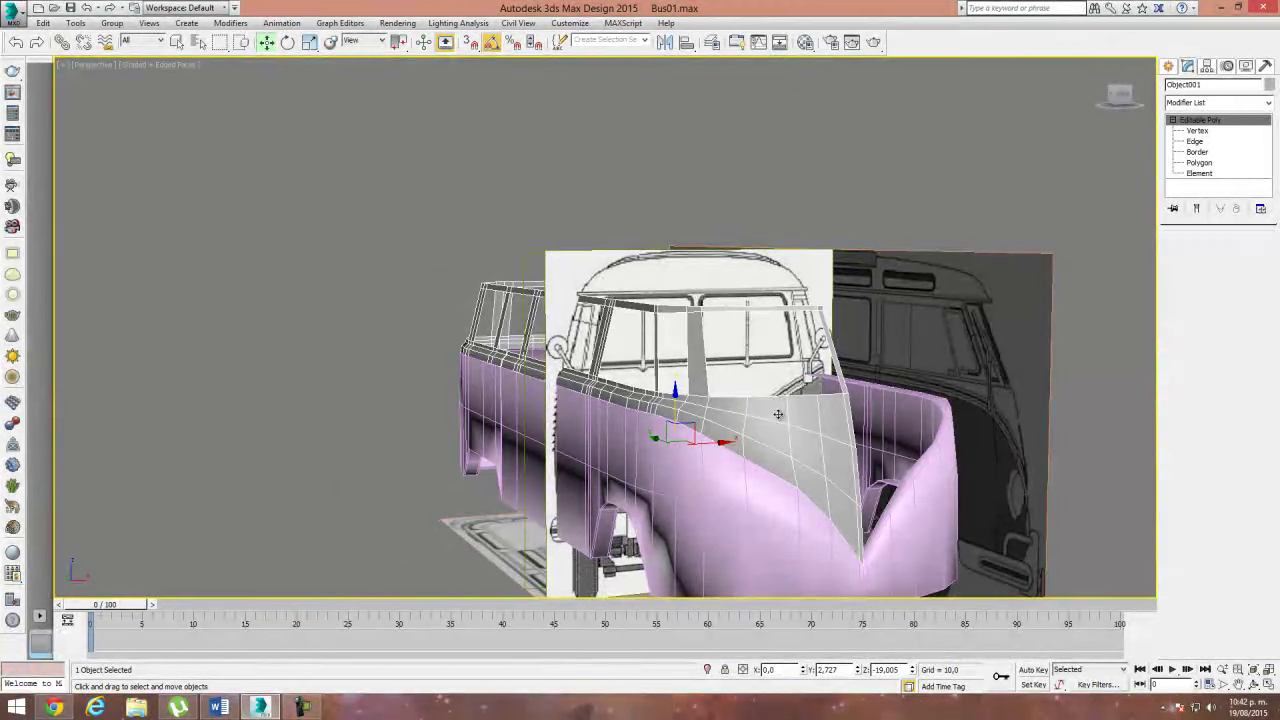
{"action": "mouse_move", "coordinate": [1122, 216]}
{"action": "middle_mouse_down", "text": "alt"}
{"action": "mouse_move", "coordinate": [876, 335]}
{"action": "mouse_move", "coordinate": [890, 330]}
{"action": "middle_mouse_up", "text": "alt"}
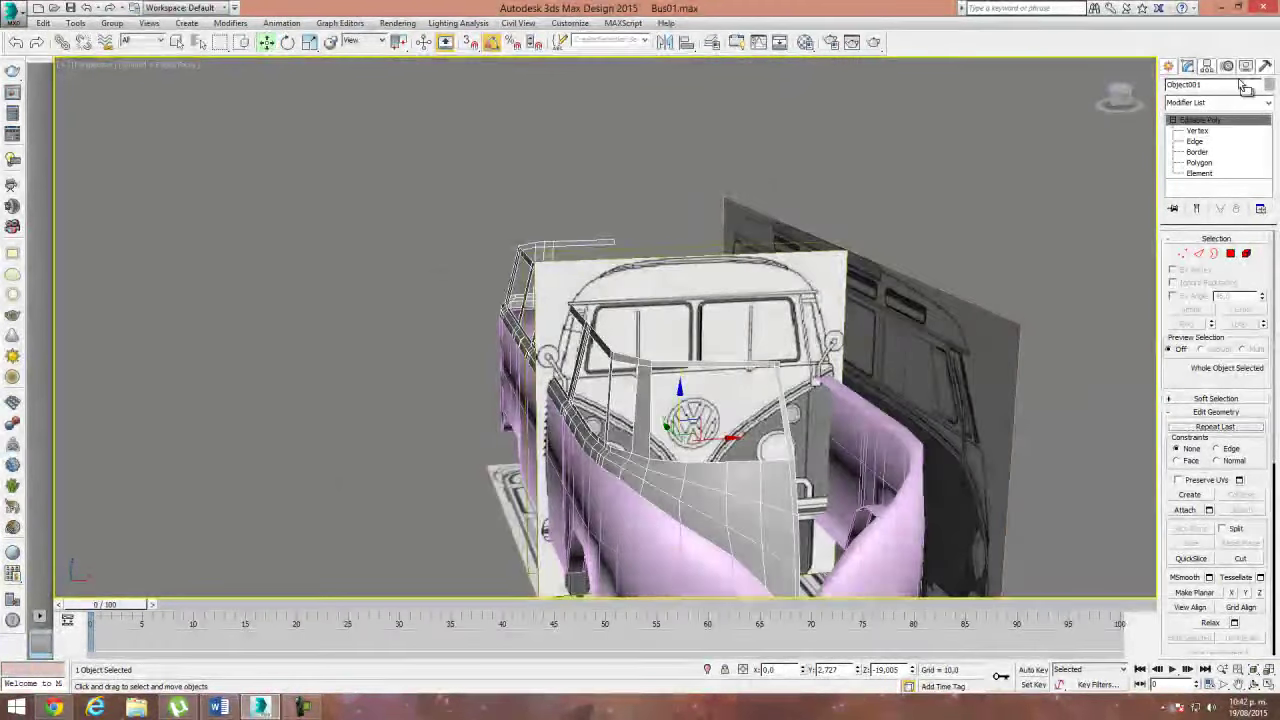
Step: Add a Symmetry modifier to the bus body with Mirror Axis set to Z
{"action": "left_click", "coordinate": [1268, 103]}
{"action": "scroll", "coordinate": [1205, 450], "scroll_direction": "down", "scroll_amount": 10}
{"action": "scroll", "coordinate": [1205, 480], "scroll_direction": "down", "scroll_amount": 10}
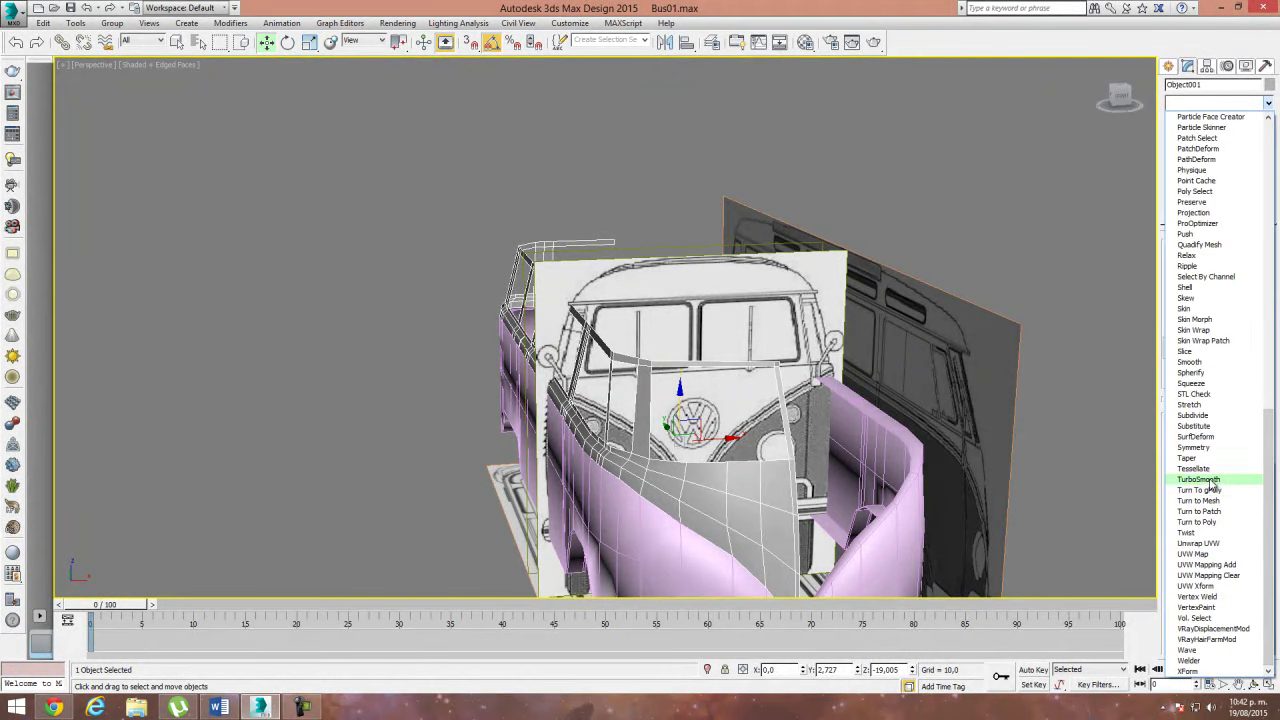
{"action": "left_click", "coordinate": [1193, 447]}
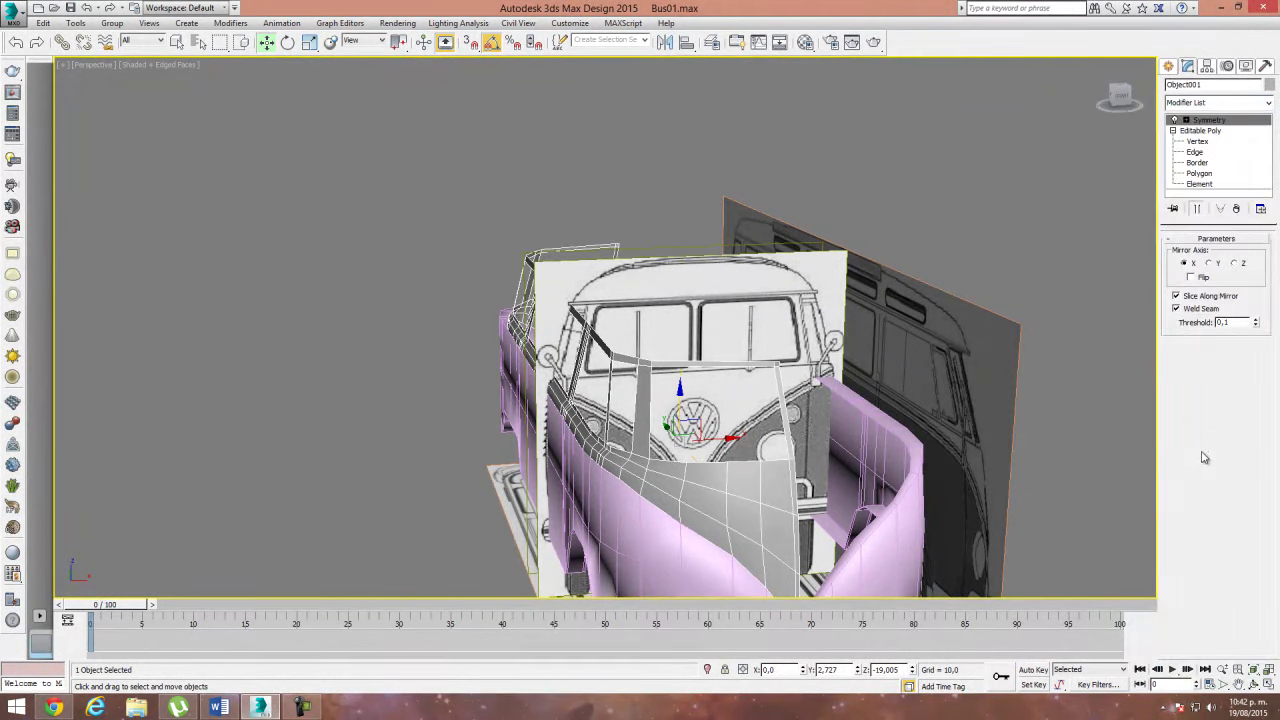
{"action": "left_click", "coordinate": [1236, 263]}
{"action": "middle_click_drag", "start_coordinate": [711, 360], "coordinate": [838, 368], "text": "alt"}
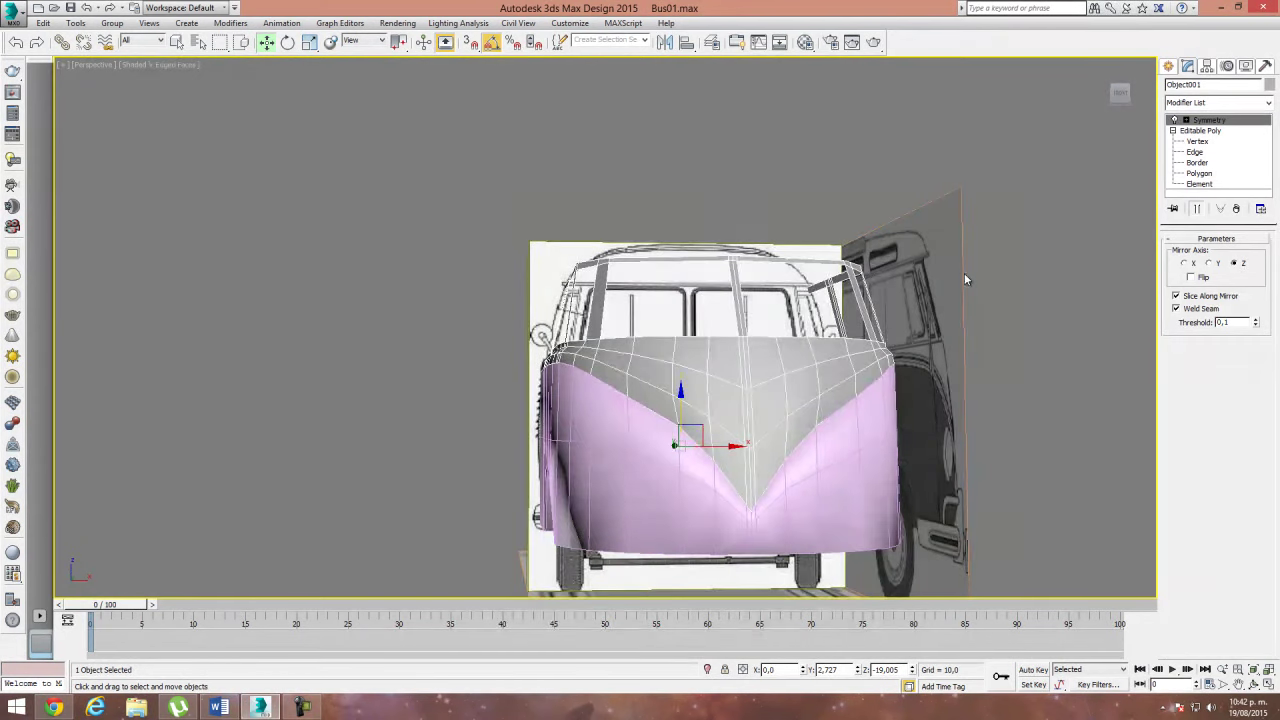
{"action": "middle_click_drag", "start_coordinate": [739, 394], "coordinate": [803, 404], "text": "alt"}
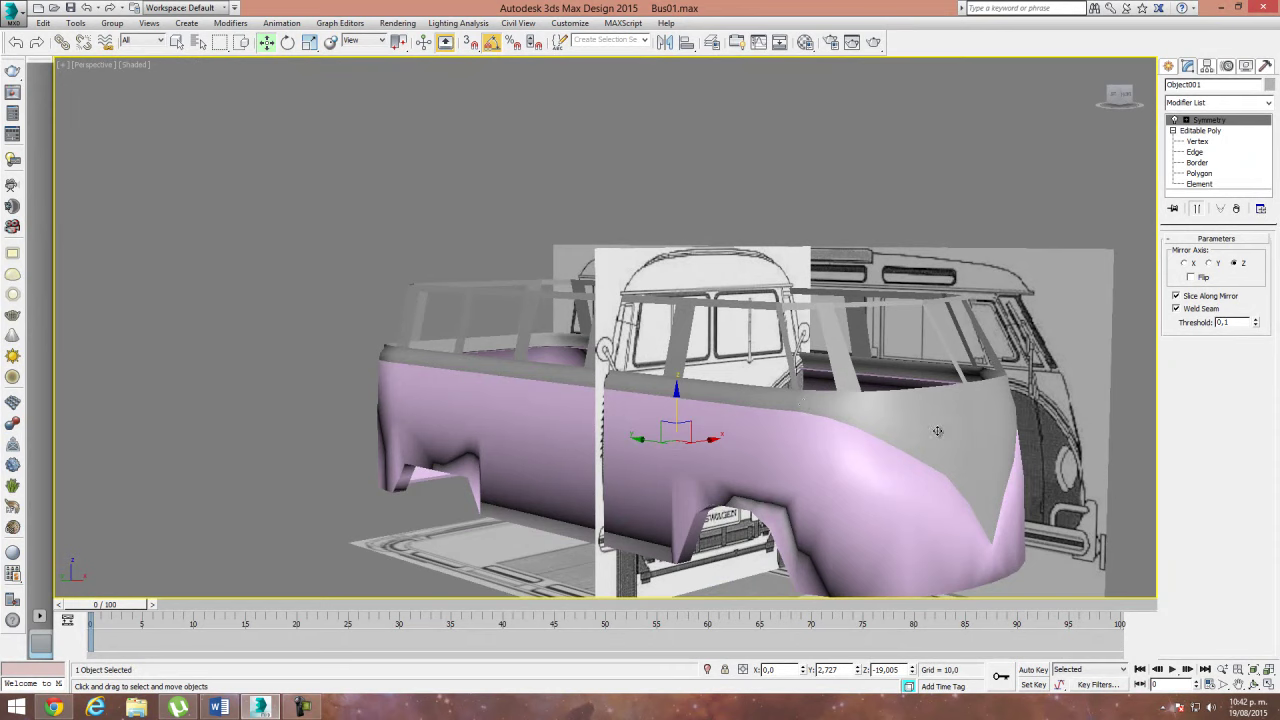
Step: Hide both blueprint reference planes with Hide Selection and orbit around the mirrored bus
{"action": "left_click", "coordinate": [918, 494], "text": "ctrl"}
{"action": "right_click", "coordinate": [921, 446]}
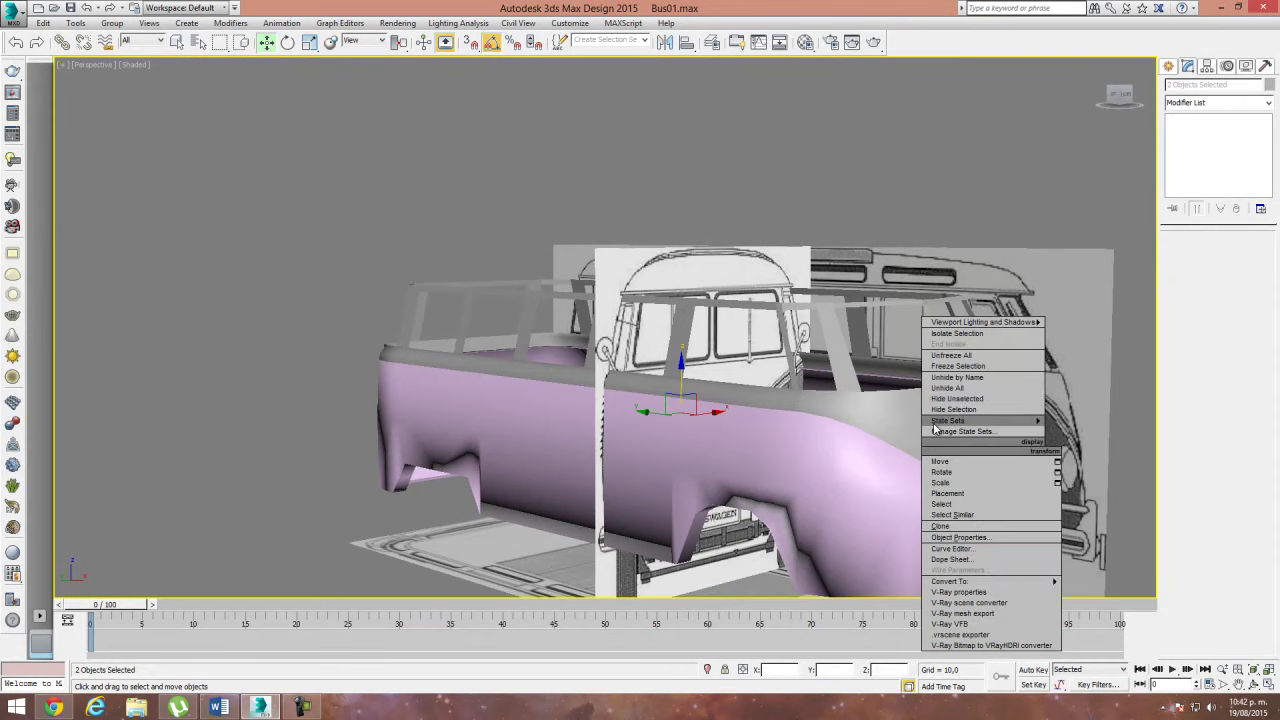
{"action": "left_click", "coordinate": [955, 410]}
{"action": "mouse_move", "coordinate": [866, 459]}
{"action": "middle_mouse_down", "text": "alt"}
{"action": "mouse_move", "coordinate": [666, 466]}
{"action": "mouse_move", "coordinate": [689, 451]}
{"action": "mouse_move", "coordinate": [952, 457]}
{"action": "mouse_move", "coordinate": [860, 468]}
{"action": "mouse_move", "coordinate": [930, 456]}
{"action": "middle_mouse_up", "text": "alt"}
{"action": "mouse_move", "coordinate": [662, 356]}
{"action": "middle_mouse_down", "text": "alt"}
{"action": "mouse_move", "coordinate": [743, 361]}
{"action": "mouse_move", "coordinate": [679, 357]}
{"action": "middle_mouse_up", "text": "alt"}
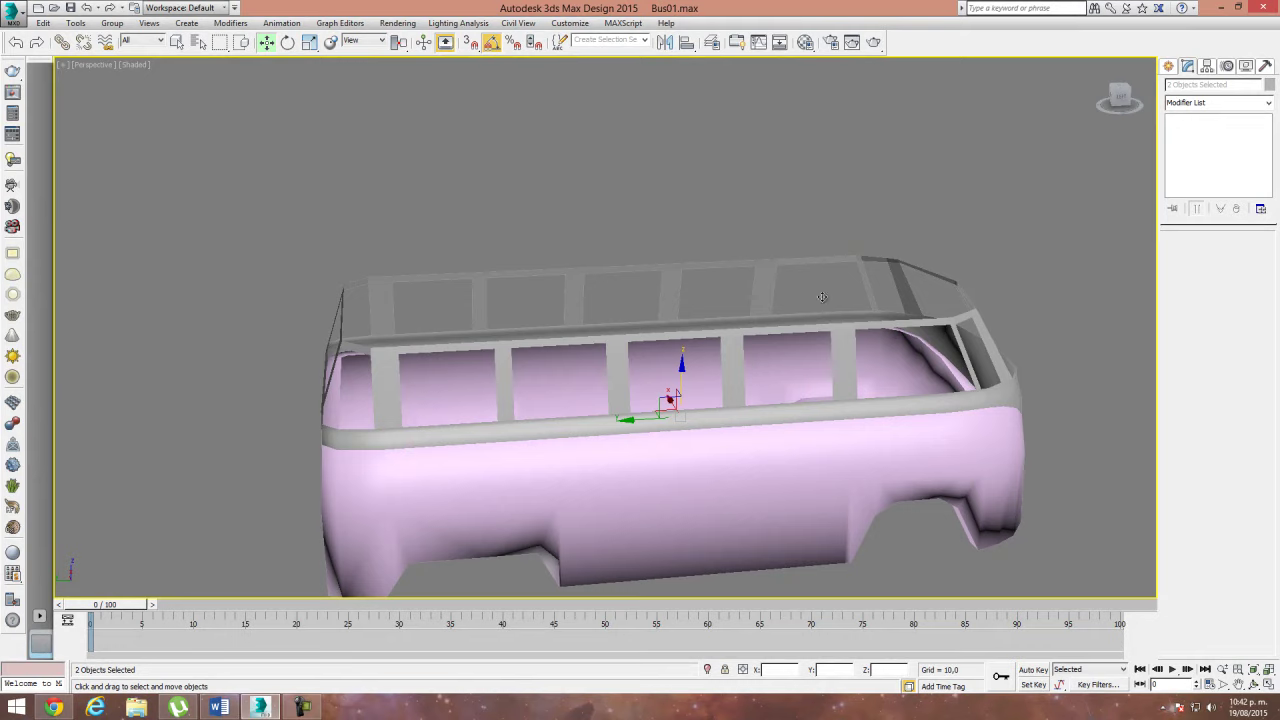
{"action": "middle_click_drag", "start_coordinate": [945, 313], "coordinate": [805, 293], "text": "alt"}
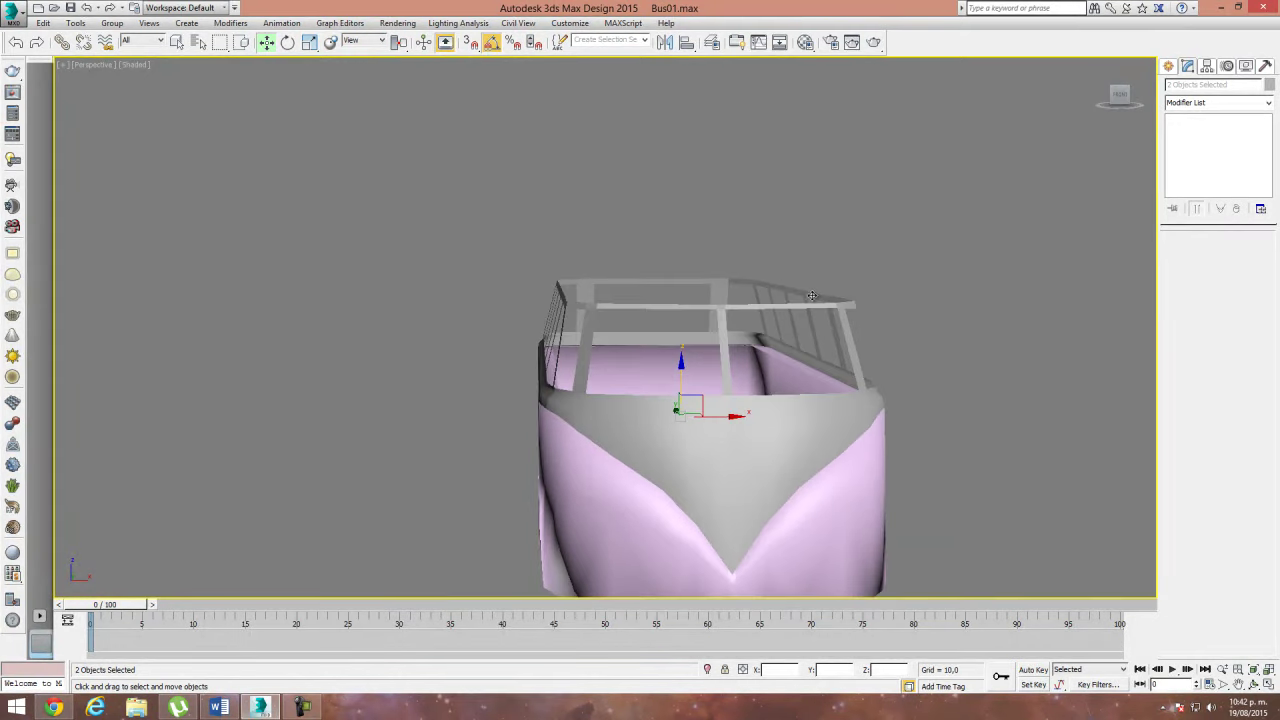
Step: Switch to Front view and frame the roof's left front corner
{"action": "key", "text": "f"}
{"action": "scroll", "coordinate": [463, 289], "scroll_direction": "down", "scroll_amount": 4}
{"action": "scroll", "coordinate": [477, 300], "scroll_direction": "up", "scroll_amount": 1}
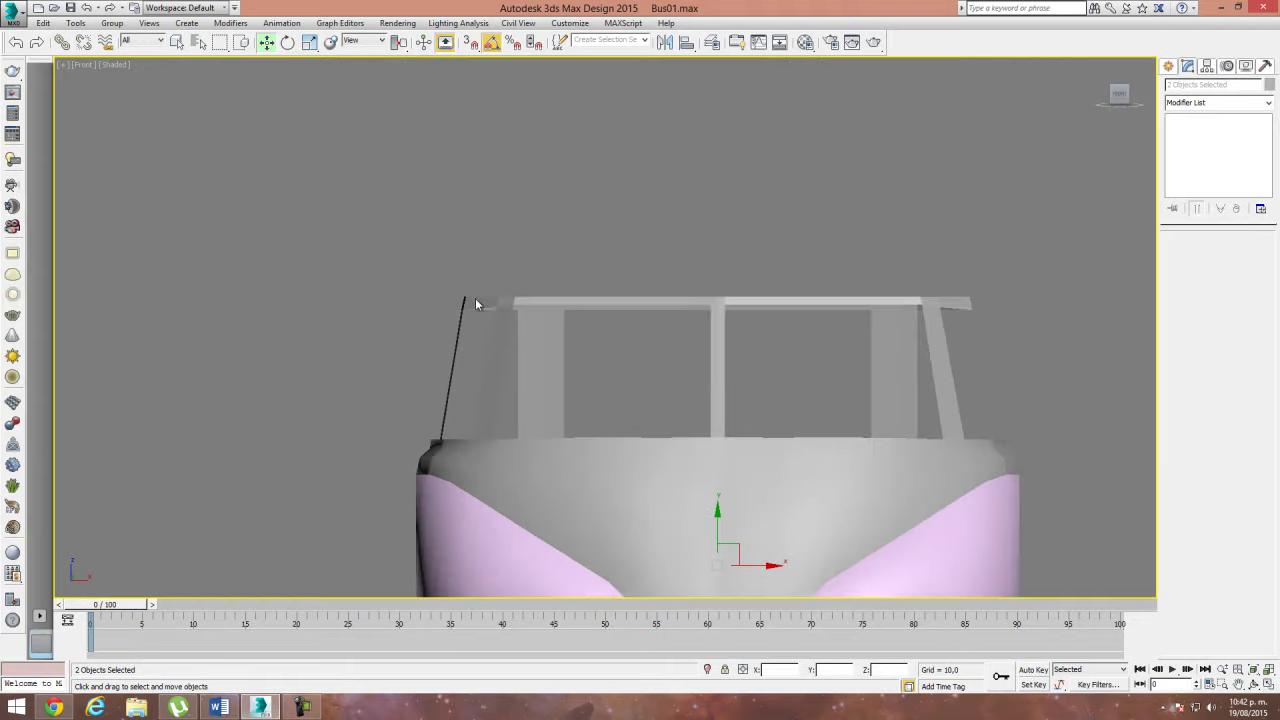
{"action": "scroll", "coordinate": [449, 307], "scroll_direction": "up", "scroll_amount": 4}
{"action": "middle_click_drag", "start_coordinate": [554, 357], "coordinate": [551, 257]}
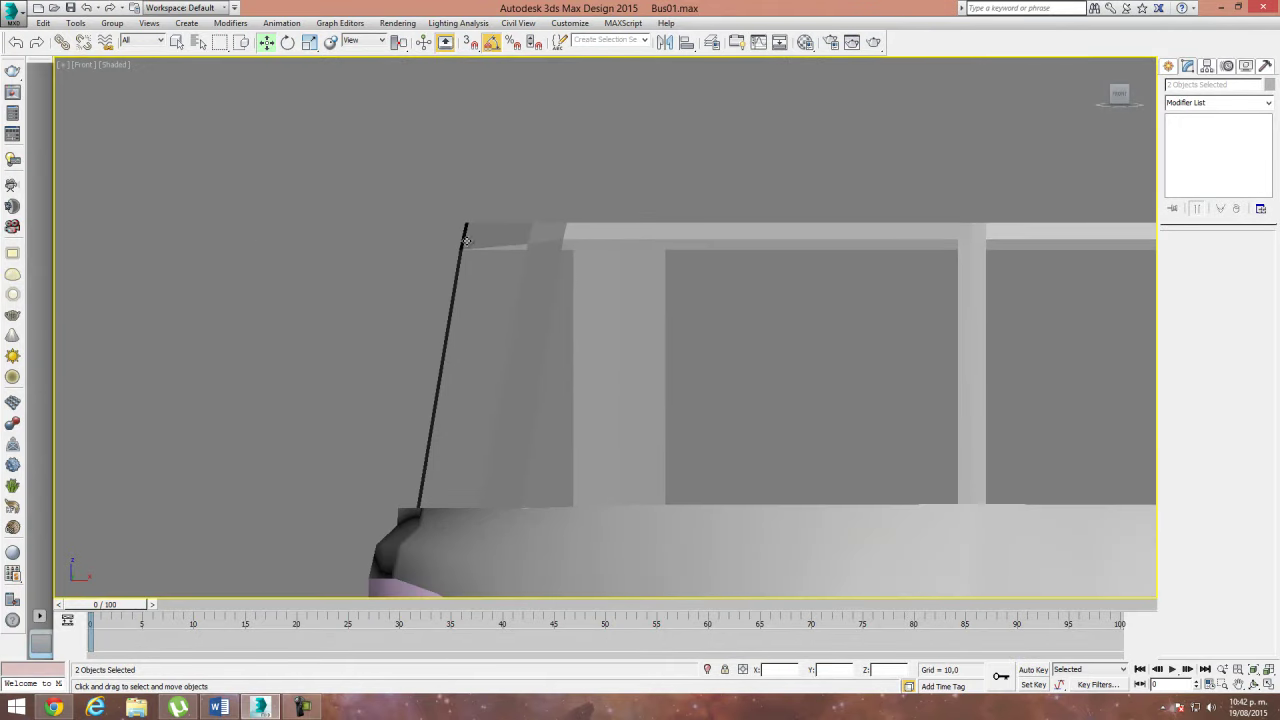
Step: Select the bus body at Vertex level and unhide all the reference blueprints
{"action": "left_click", "coordinate": [786, 223]}
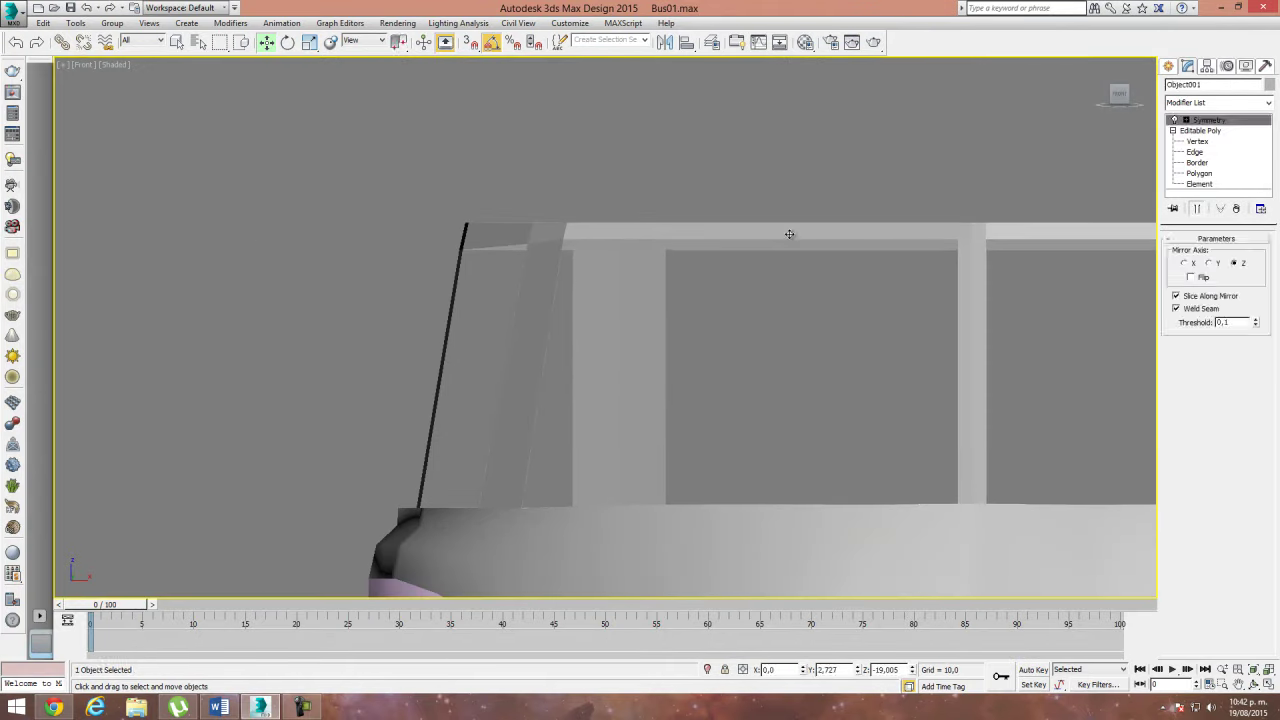
{"action": "left_click", "coordinate": [1190, 142]}
{"action": "left_click_drag", "start_coordinate": [452, 212], "coordinate": [484, 272]}
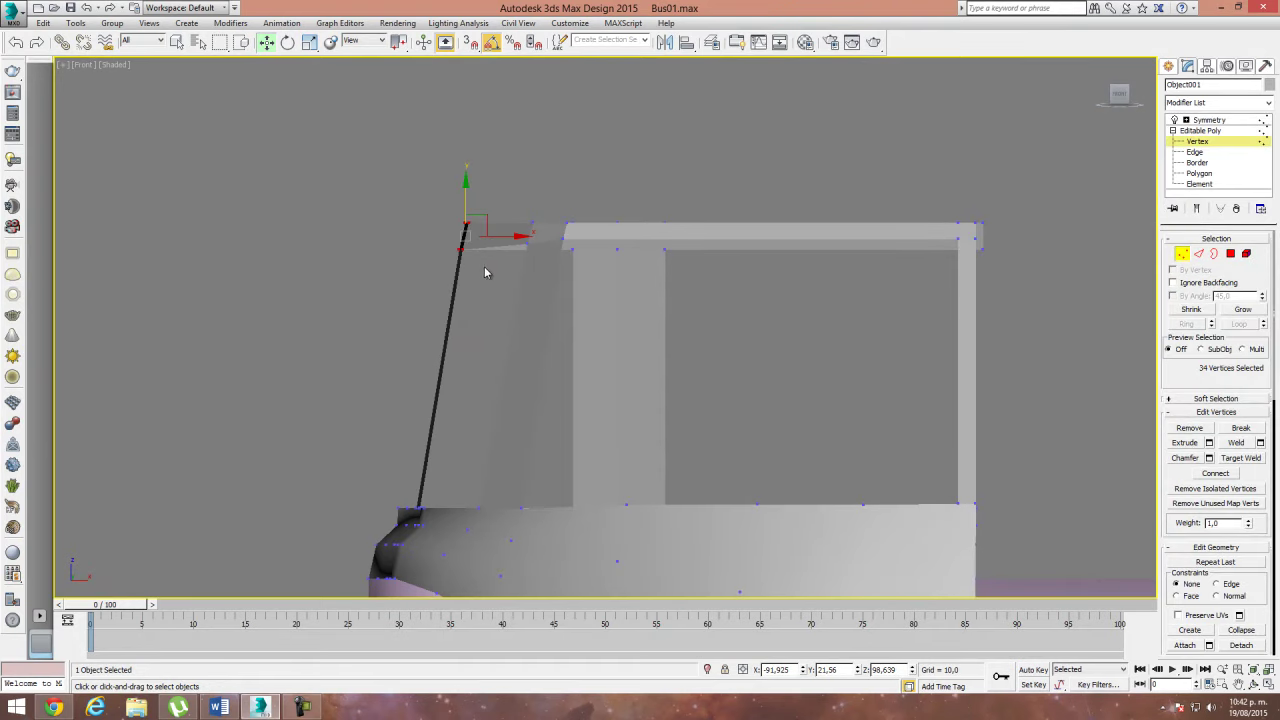
{"action": "right_click", "coordinate": [710, 331]}
{"action": "left_click", "coordinate": [756, 266]}
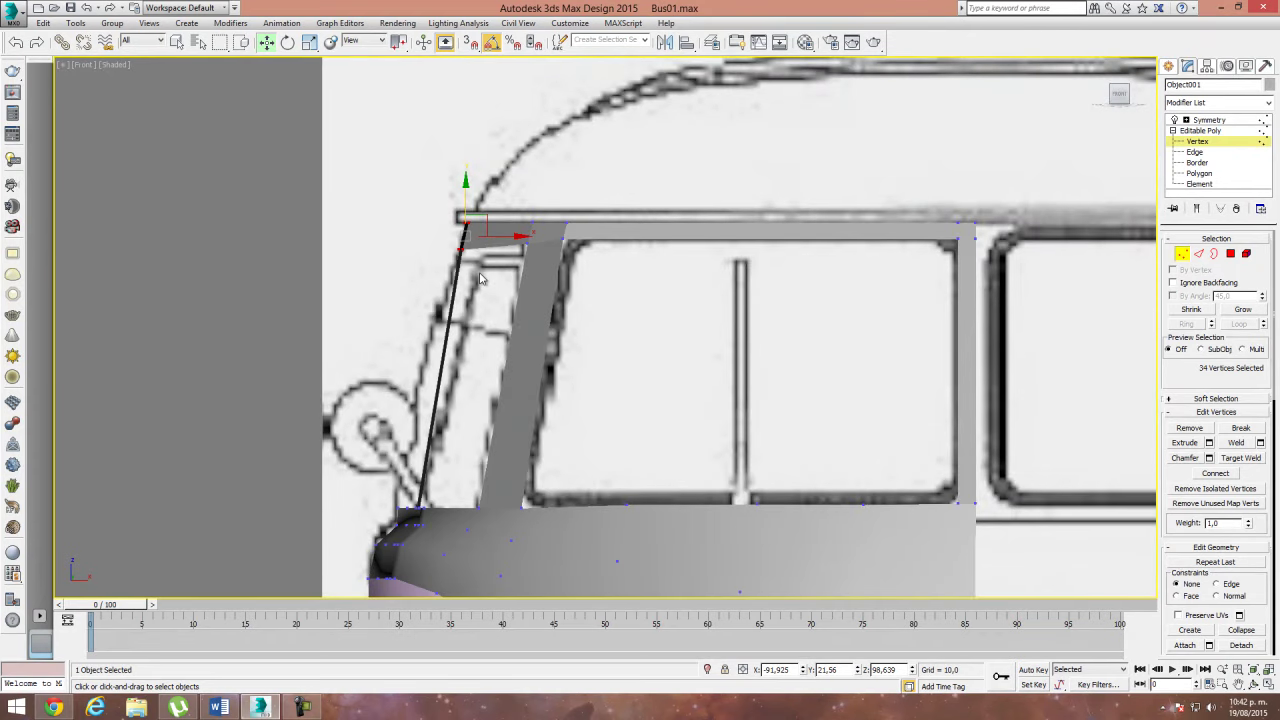
Step: Select the four roof-corner vertices and nudge them right along X in Front view
{"action": "key", "text": "p"}
{"action": "scroll", "coordinate": [479, 279], "scroll_direction": "down", "scroll_amount": 5}
{"action": "mouse_move", "coordinate": [479, 279]}
{"action": "middle_mouse_down", "text": "alt"}
{"action": "mouse_move", "coordinate": [557, 349]}
{"action": "mouse_move", "coordinate": [663, 309]}
{"action": "middle_mouse_up", "text": "alt"}
{"action": "left_click_drag", "start_coordinate": [663, 309], "coordinate": [686, 343]}
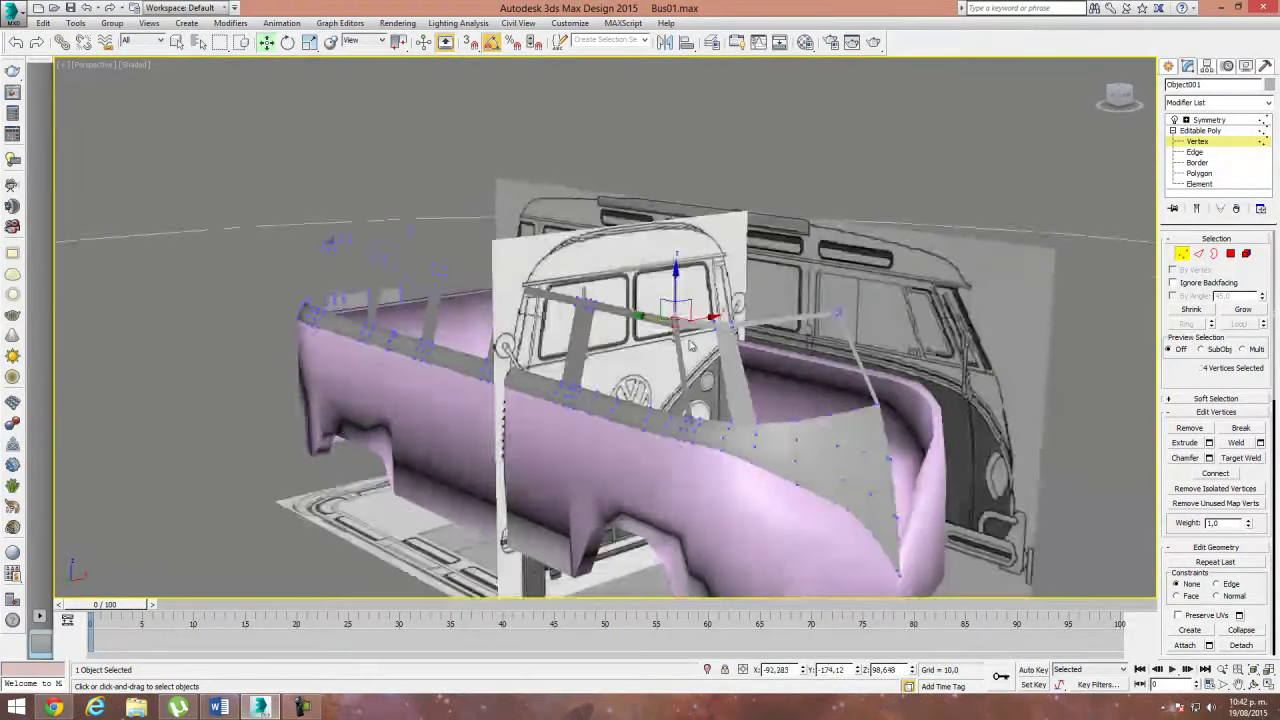
{"action": "middle_click_drag", "start_coordinate": [686, 343], "coordinate": [666, 362], "text": "alt"}
{"action": "key", "text": "f"}
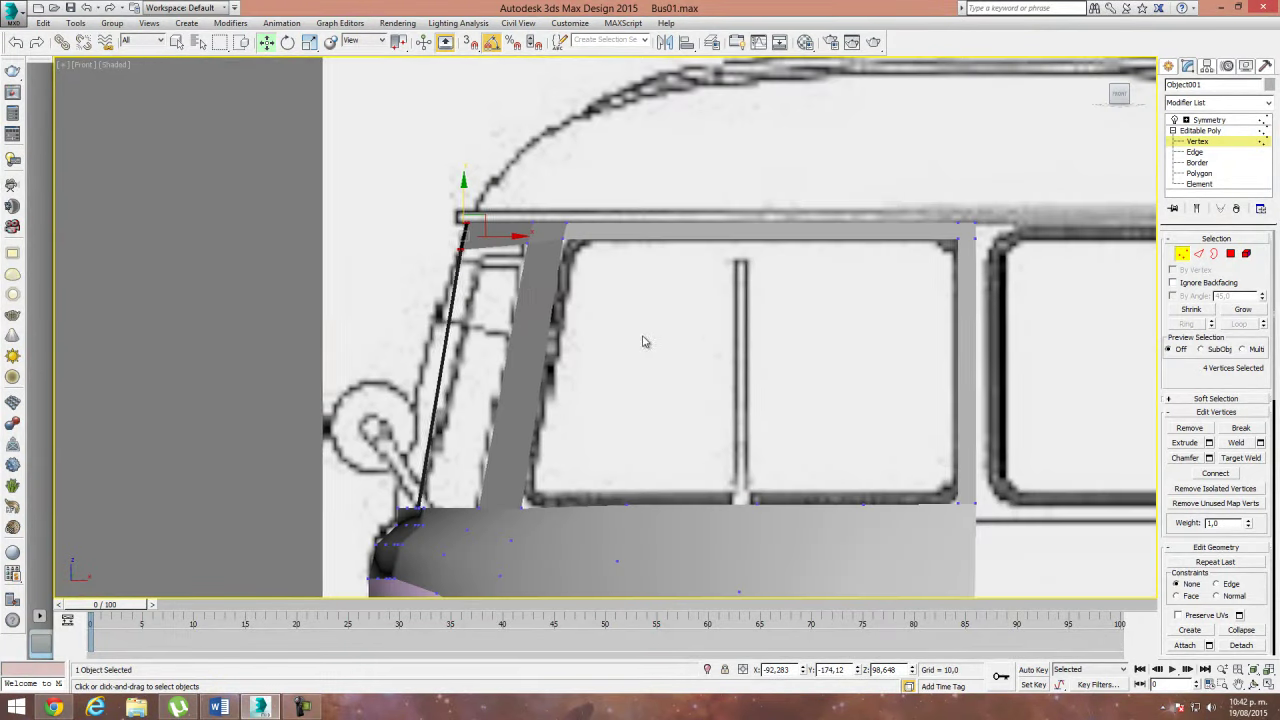
{"action": "scroll", "coordinate": [480, 262], "scroll_direction": "up", "scroll_amount": 4}
{"action": "left_click_drag", "start_coordinate": [505, 263], "coordinate": [525, 265]}
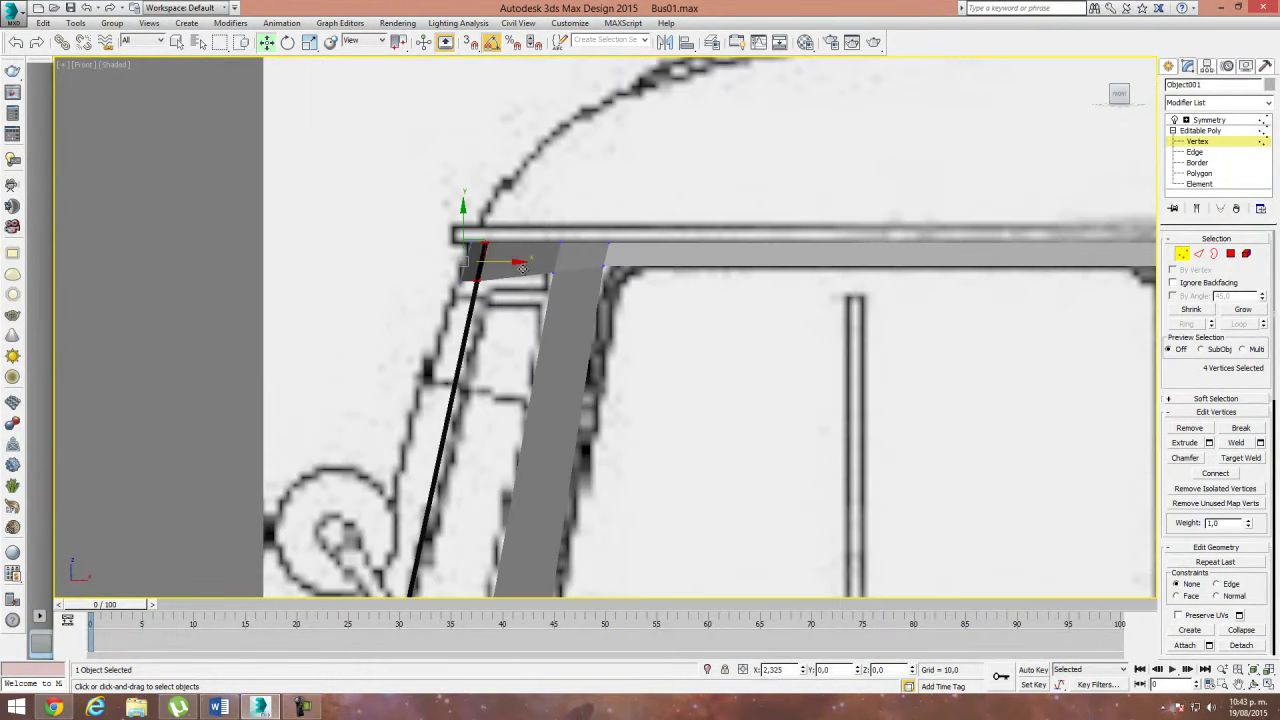
Step: Select two windshield-pillar corner vertices to check their position, then clear the selection
{"action": "middle_click_drag", "start_coordinate": [487, 373], "coordinate": [580, 300]}
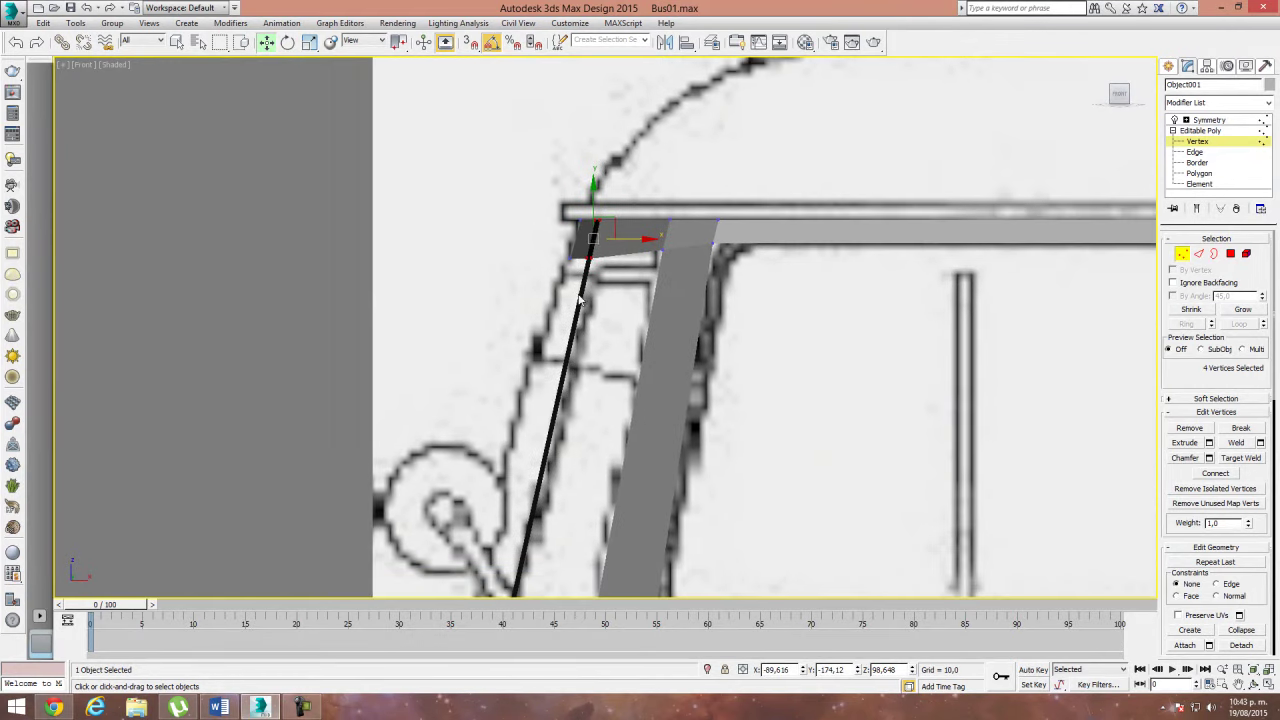
{"action": "scroll", "coordinate": [529, 188], "scroll_direction": "up", "scroll_amount": 3}
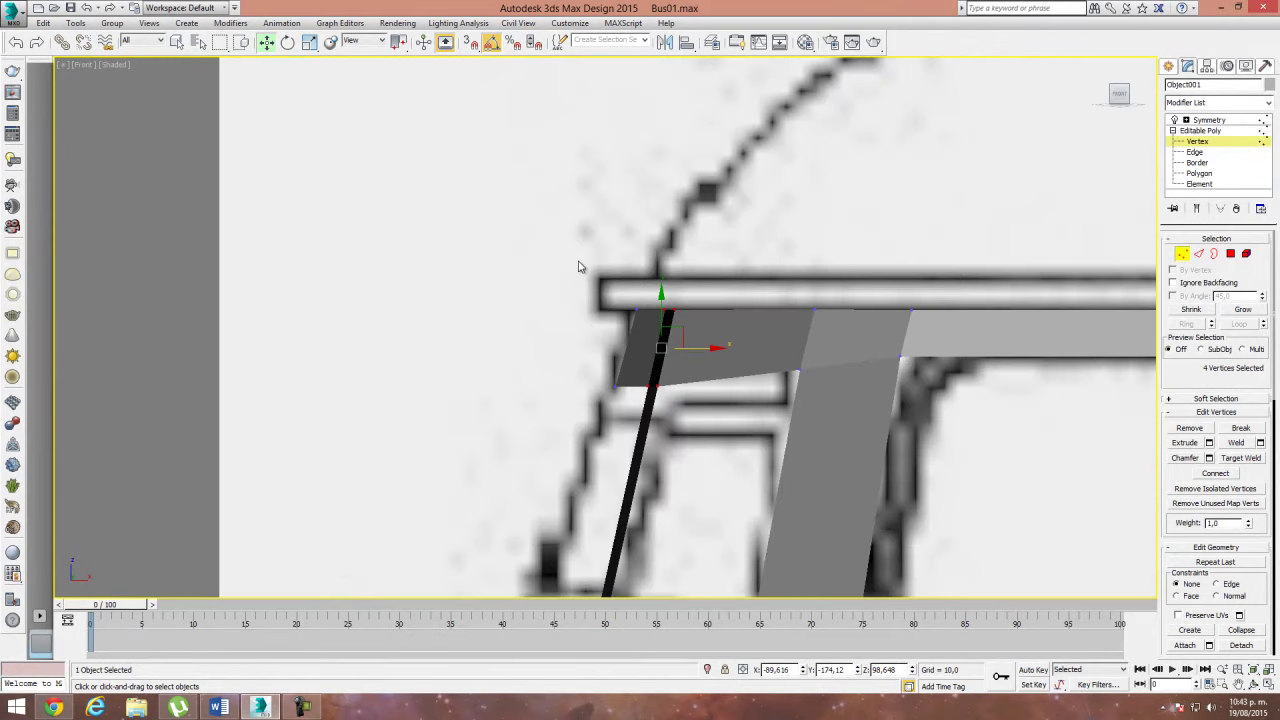
{"action": "left_click", "coordinate": [664, 311]}
{"action": "left_click", "coordinate": [648, 386], "text": "ctrl"}
{"action": "middle_click_drag", "start_coordinate": [690, 353], "coordinate": [683, 320]}
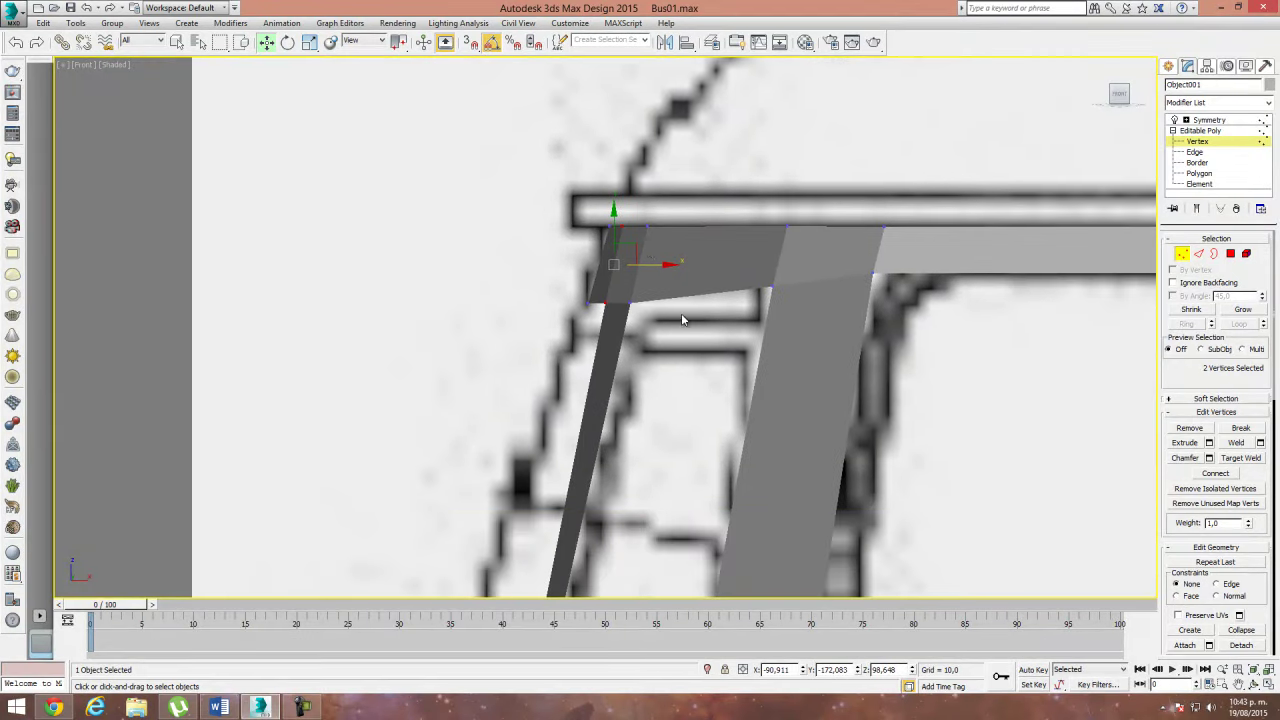
{"action": "scroll", "coordinate": [665, 318], "scroll_direction": "down", "scroll_amount": 5}
{"action": "left_click", "coordinate": [643, 329]}
{"action": "scroll", "coordinate": [609, 333], "scroll_direction": "up", "scroll_amount": 6}
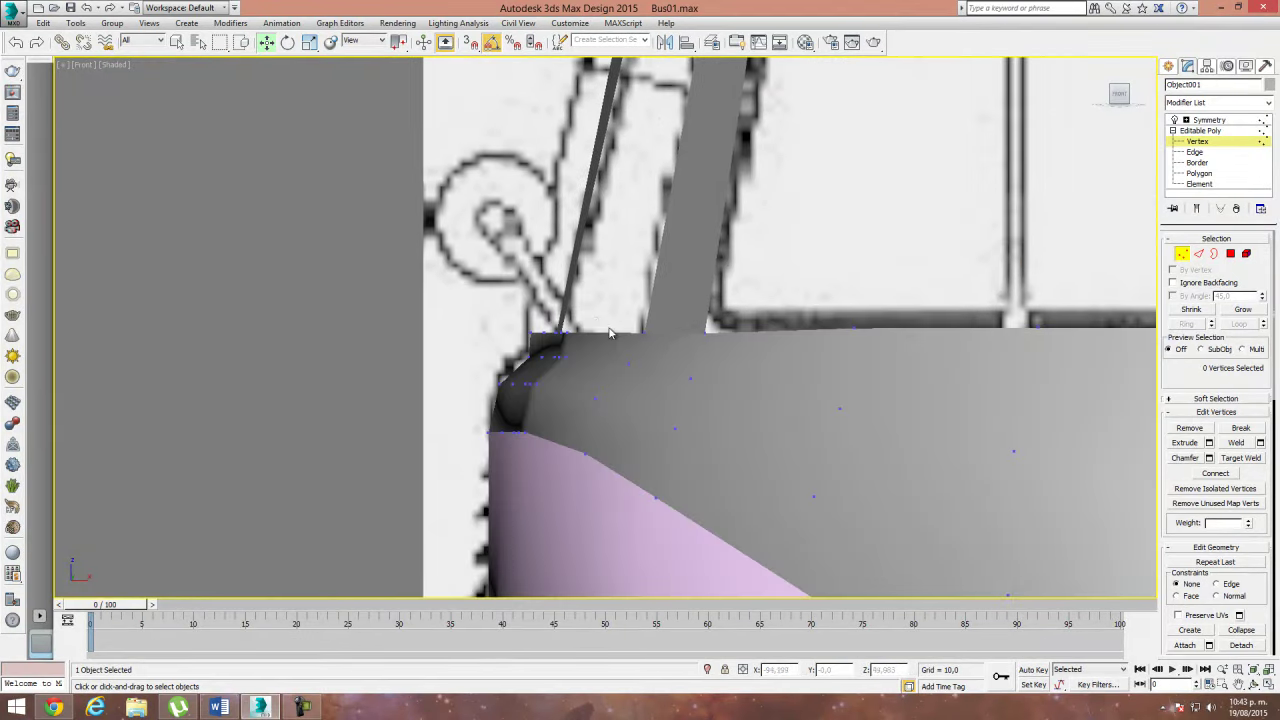
{"action": "scroll", "coordinate": [586, 329], "scroll_direction": "up", "scroll_amount": 2}
{"action": "scroll", "coordinate": [596, 307], "scroll_direction": "up", "scroll_amount": 2}
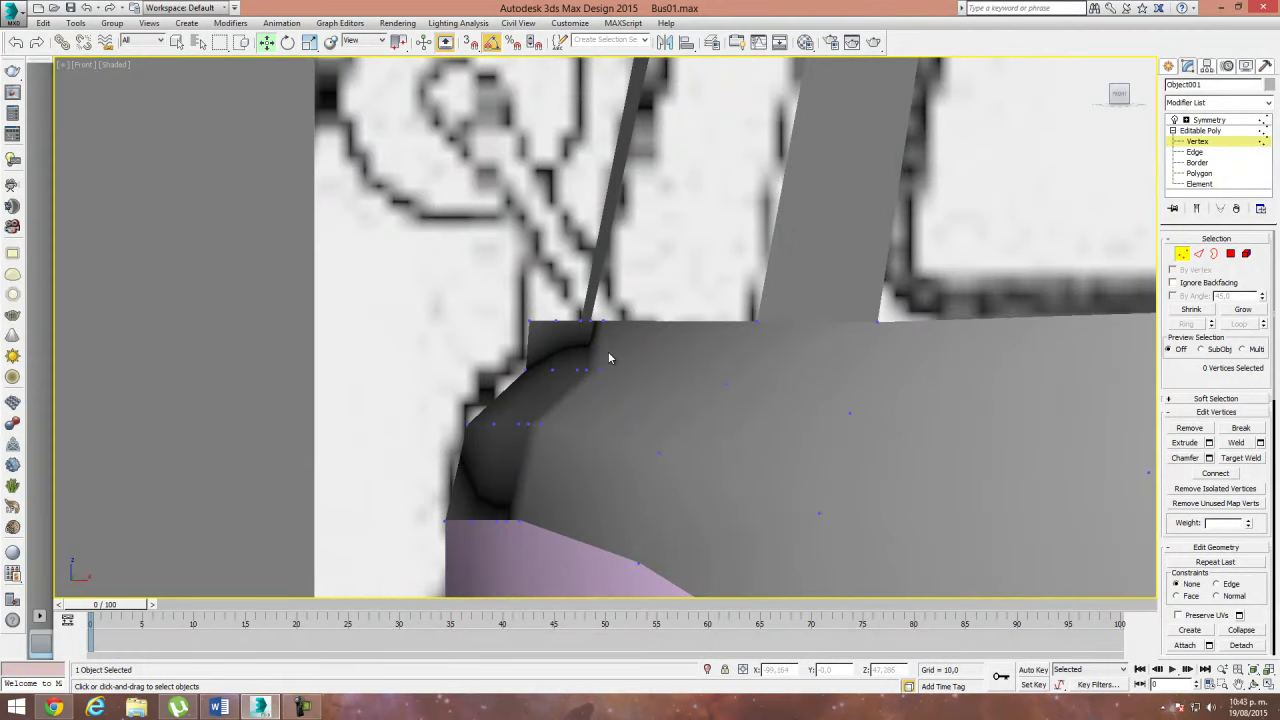
{"action": "scroll", "coordinate": [609, 358], "scroll_direction": "down", "scroll_amount": 2}
{"action": "scroll", "coordinate": [590, 335], "scroll_direction": "down", "scroll_amount": 2}
{"action": "scroll", "coordinate": [614, 342], "scroll_direction": "down", "scroll_amount": 4}
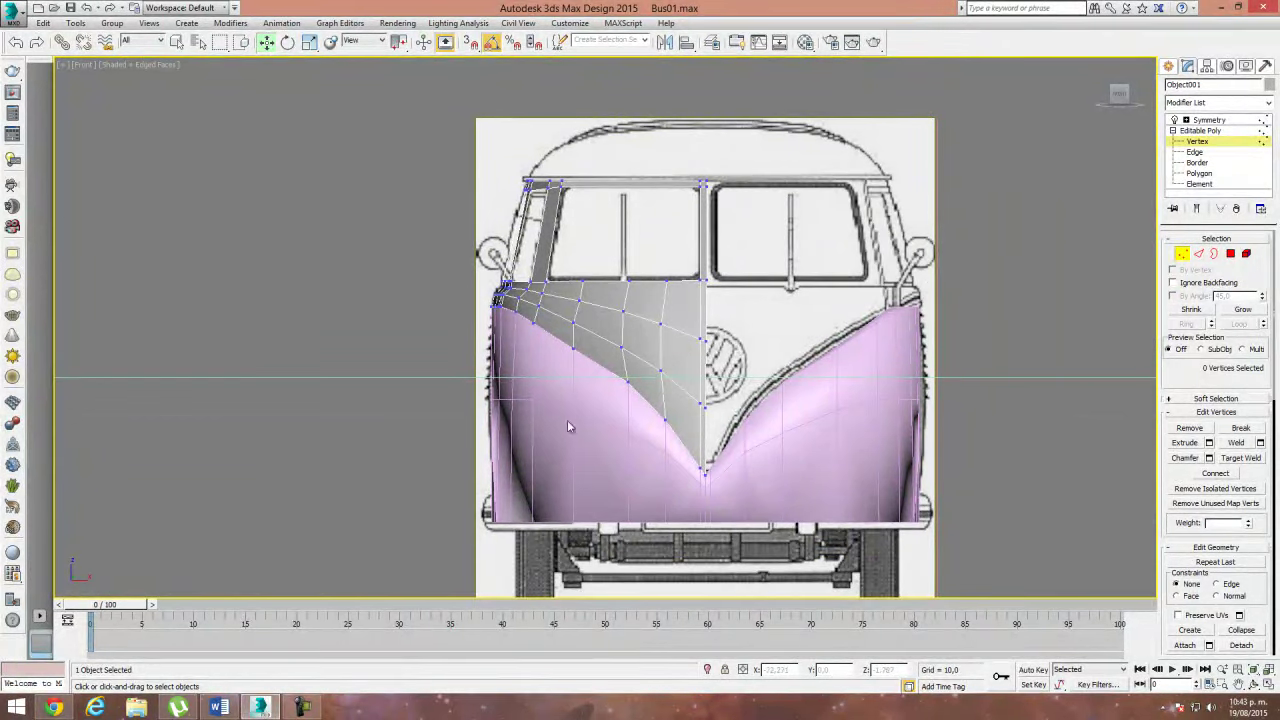
Step: Switch the bus body to Edge level and pick an edge beside the windshield
{"action": "mouse_move", "coordinate": [567, 436]}
{"action": "middle_mouse_down", "text": "alt"}
{"action": "mouse_move", "coordinate": [686, 437]}
{"action": "mouse_move", "coordinate": [817, 414]}
{"action": "mouse_move", "coordinate": [652, 422]}
{"action": "mouse_move", "coordinate": [566, 407]}
{"action": "mouse_move", "coordinate": [820, 421]}
{"action": "mouse_move", "coordinate": [632, 408]}
{"action": "mouse_move", "coordinate": [595, 342]}
{"action": "mouse_move", "coordinate": [645, 390]}
{"action": "mouse_move", "coordinate": [735, 397]}
{"action": "mouse_move", "coordinate": [718, 185]}
{"action": "mouse_move", "coordinate": [738, 276]}
{"action": "middle_mouse_up", "text": "alt"}
{"action": "left_click", "coordinate": [1198, 253]}
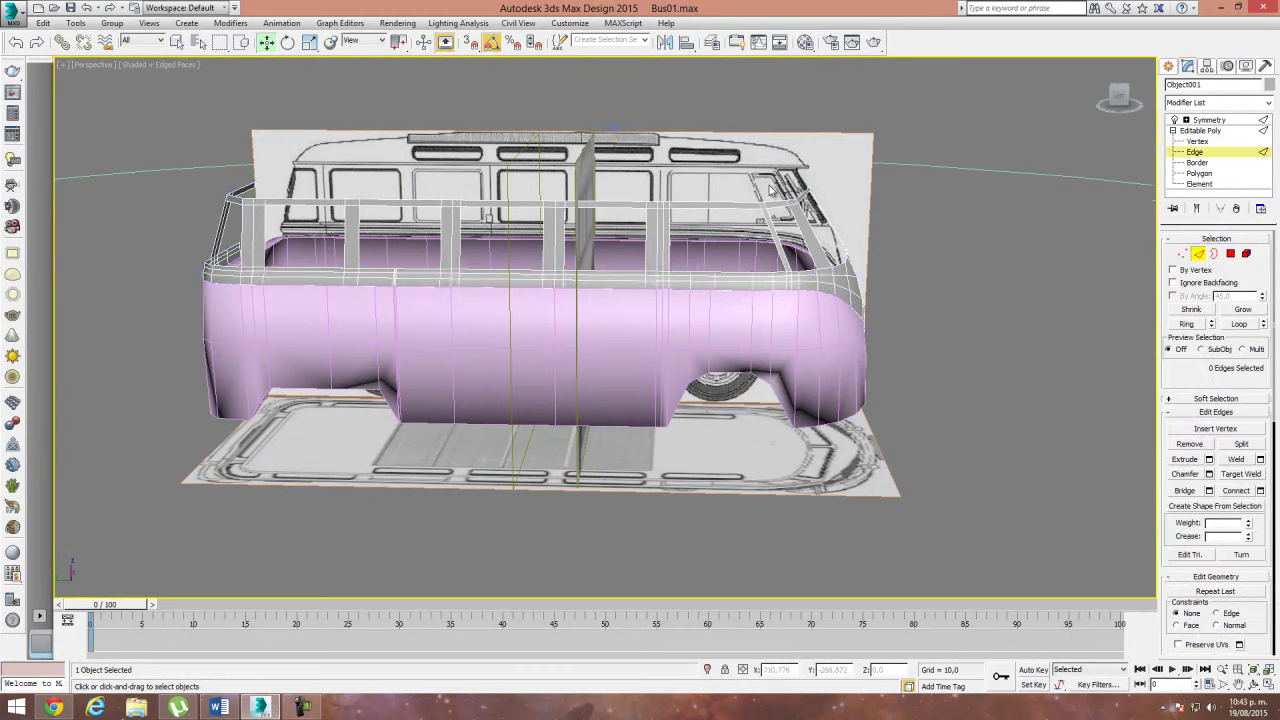
{"action": "scroll", "coordinate": [845, 235], "scroll_direction": "up", "scroll_amount": 2}
{"action": "scroll", "coordinate": [845, 235], "scroll_direction": "up", "scroll_amount": 2}
{"action": "left_click", "coordinate": [834, 253]}
{"action": "mouse_move", "coordinate": [834, 253]}
{"action": "middle_mouse_down", "text": "alt"}
{"action": "mouse_move", "coordinate": [792, 287]}
{"action": "mouse_move", "coordinate": [823, 307]}
{"action": "middle_mouse_up", "text": "alt"}
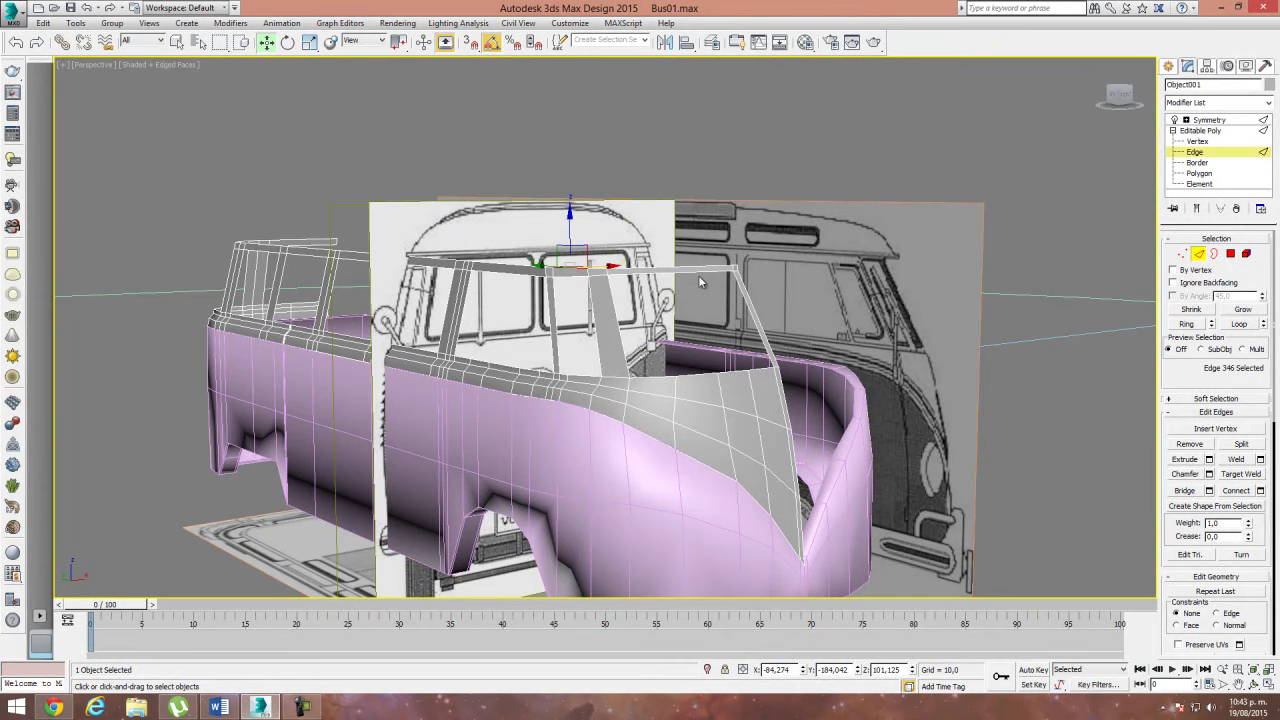
Step: In Left view, select the top roof-band edges from the middle toward the rear
{"action": "key", "text": "l"}
{"action": "scroll", "coordinate": [793, 289], "scroll_direction": "up", "scroll_amount": 1}
{"action": "scroll", "coordinate": [793, 289], "scroll_direction": "up", "scroll_amount": 5}
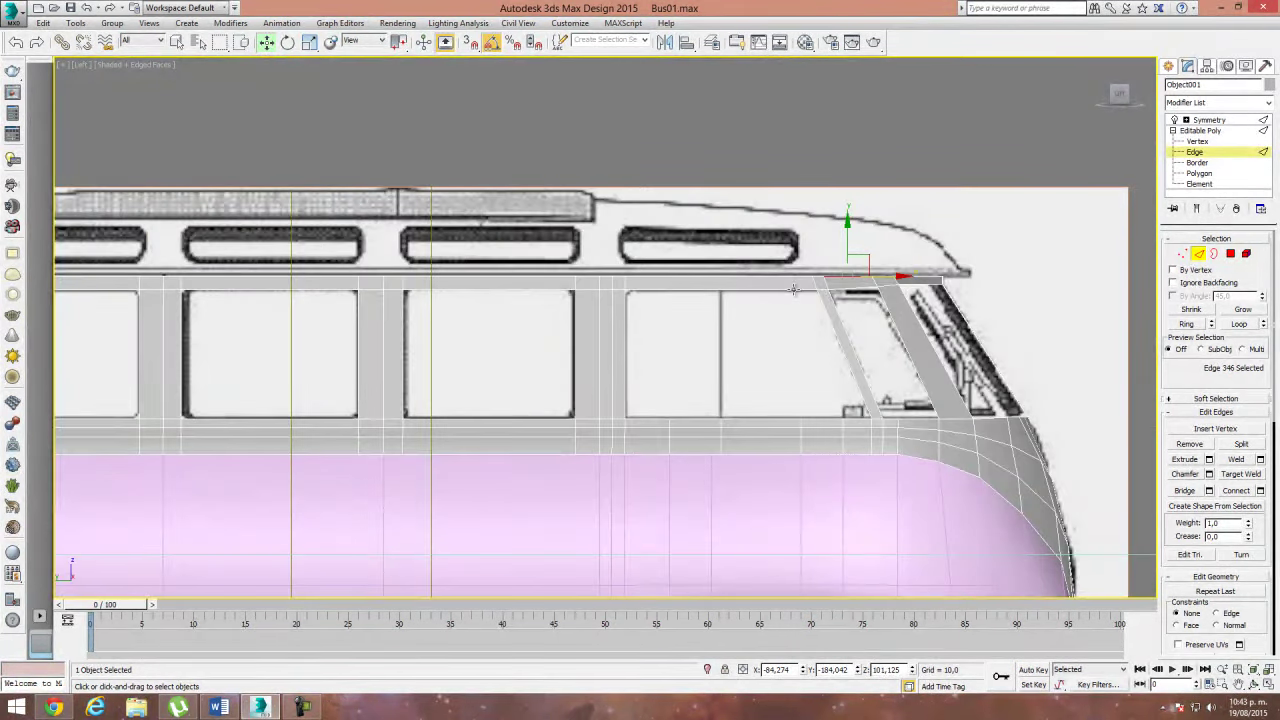
{"action": "scroll", "coordinate": [793, 289], "scroll_direction": "down", "scroll_amount": 5}
{"action": "scroll", "coordinate": [709, 293], "scroll_direction": "up", "scroll_amount": 1}
{"action": "scroll", "coordinate": [577, 290], "scroll_direction": "up", "scroll_amount": 2}
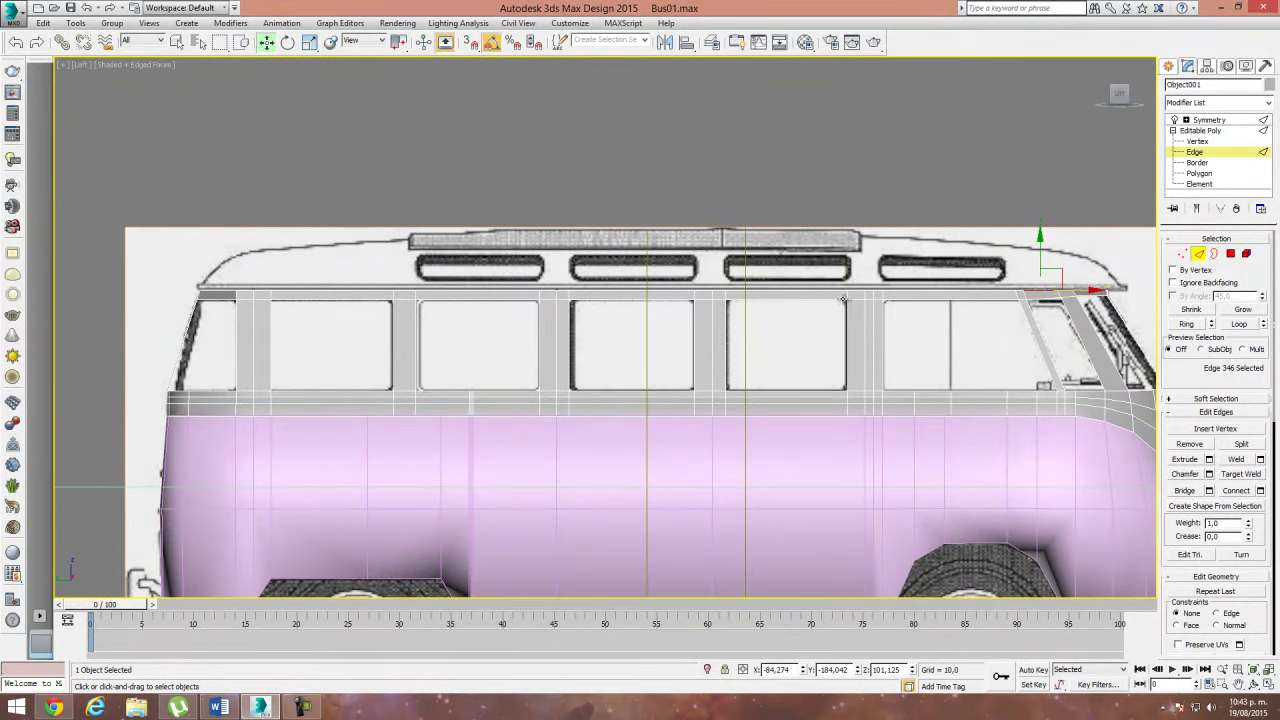
{"action": "scroll", "coordinate": [925, 293], "scroll_direction": "up", "scroll_amount": 2}
{"action": "scroll", "coordinate": [925, 293], "scroll_direction": "up", "scroll_amount": 2}
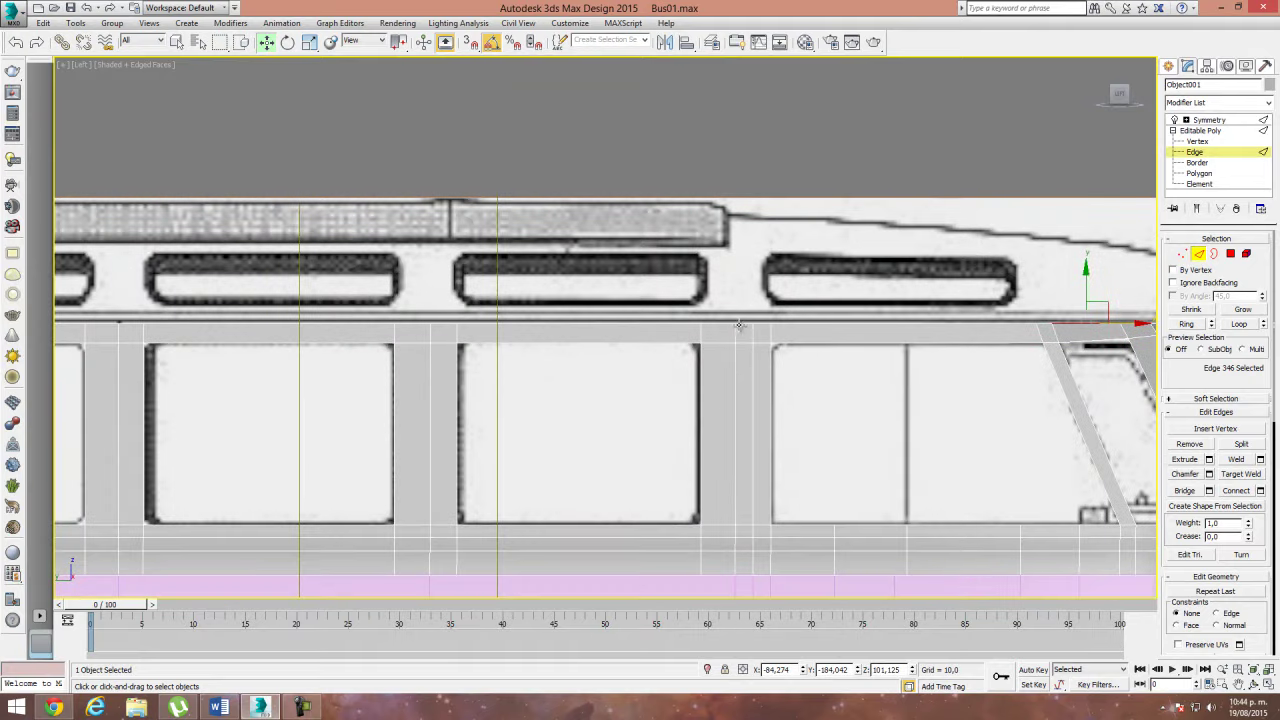
{"action": "left_click", "coordinate": [718, 323]}
{"action": "left_click", "coordinate": [755, 323], "text": "ctrl"}
{"action": "left_click", "coordinate": [746, 323], "text": "ctrl"}
{"action": "left_click", "coordinate": [418, 325], "text": "ctrl"}
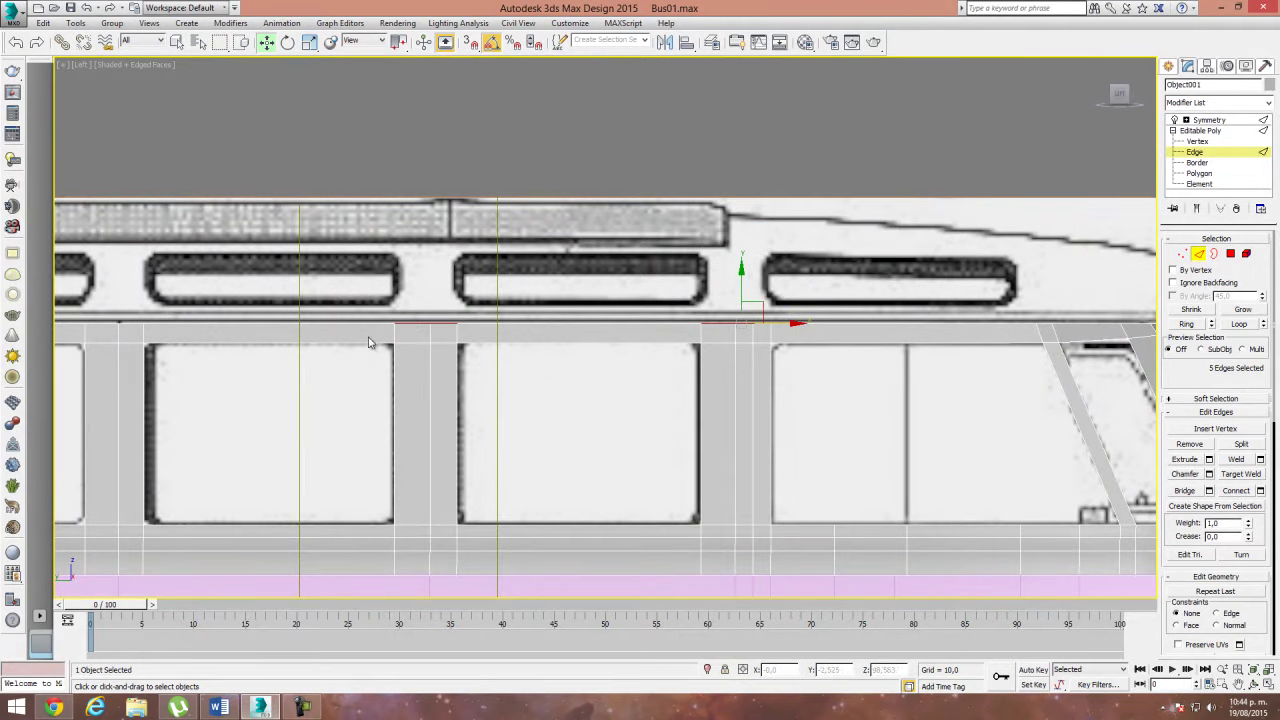
{"action": "middle_click_drag", "start_coordinate": [644, 360], "coordinate": [578, 390]}
{"action": "left_click", "coordinate": [340, 355], "text": "ctrl"}
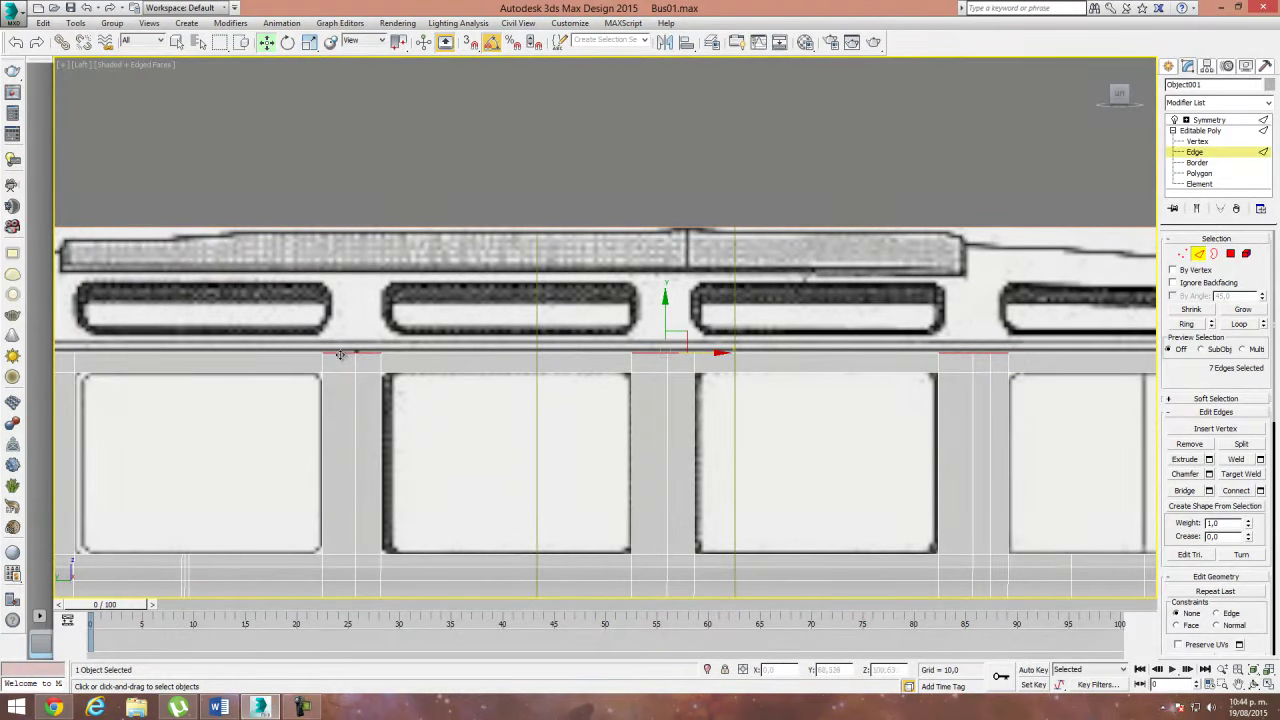
{"action": "middle_click_drag", "start_coordinate": [270, 418], "coordinate": [455, 421]}
{"action": "mouse_move", "coordinate": [249, 378]}
{"action": "middle_mouse_down"}
{"action": "mouse_move", "coordinate": [474, 403]}
{"action": "mouse_move", "coordinate": [509, 378]}
{"action": "middle_mouse_up"}
{"action": "left_click", "coordinate": [514, 362], "text": "ctrl"}
{"action": "left_click", "coordinate": [340, 362], "text": "ctrl"}
{"action": "left_click", "coordinate": [208, 362], "text": "ctrl"}
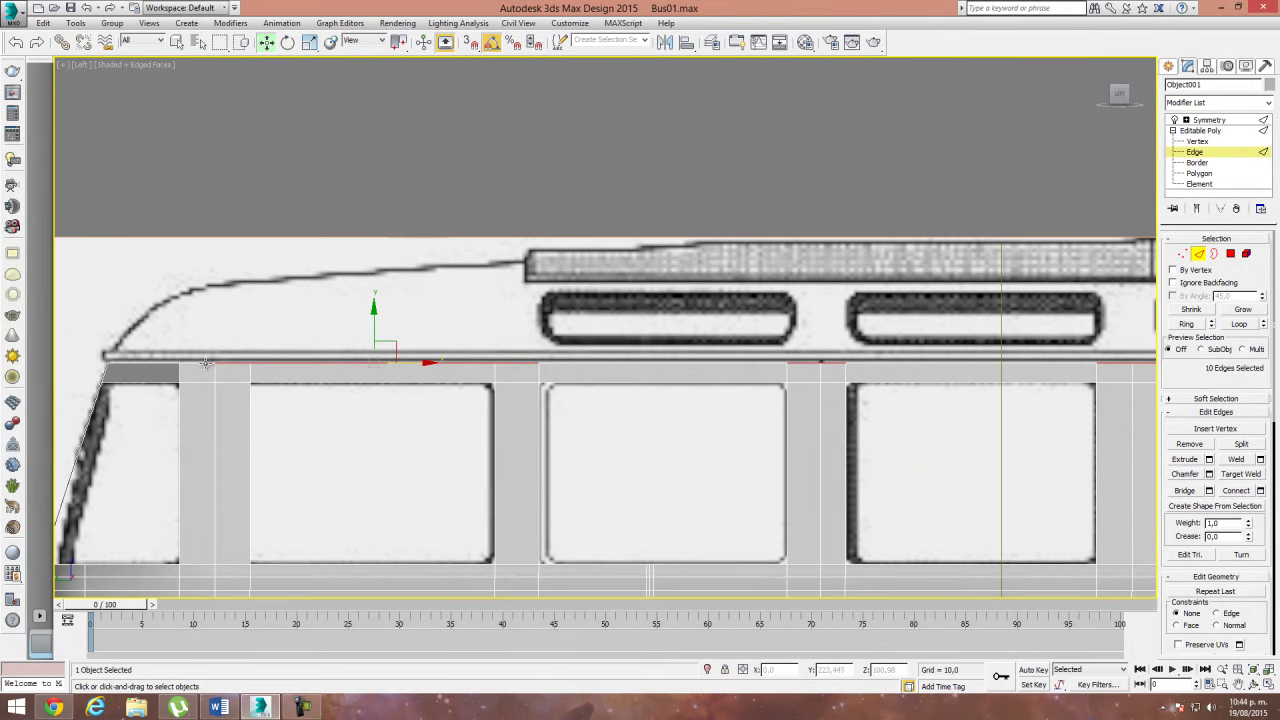
{"action": "left_click", "coordinate": [165, 362], "text": "ctrl"}
{"action": "left_click", "coordinate": [150, 363], "text": "ctrl"}
Step: Add the top roof-band edges toward the front of the bus to the selection
{"action": "mouse_move", "coordinate": [950, 465]}
{"action": "middle_mouse_down"}
{"action": "mouse_move", "coordinate": [460, 446]}
{"action": "mouse_move", "coordinate": [610, 376]}
{"action": "middle_mouse_up"}
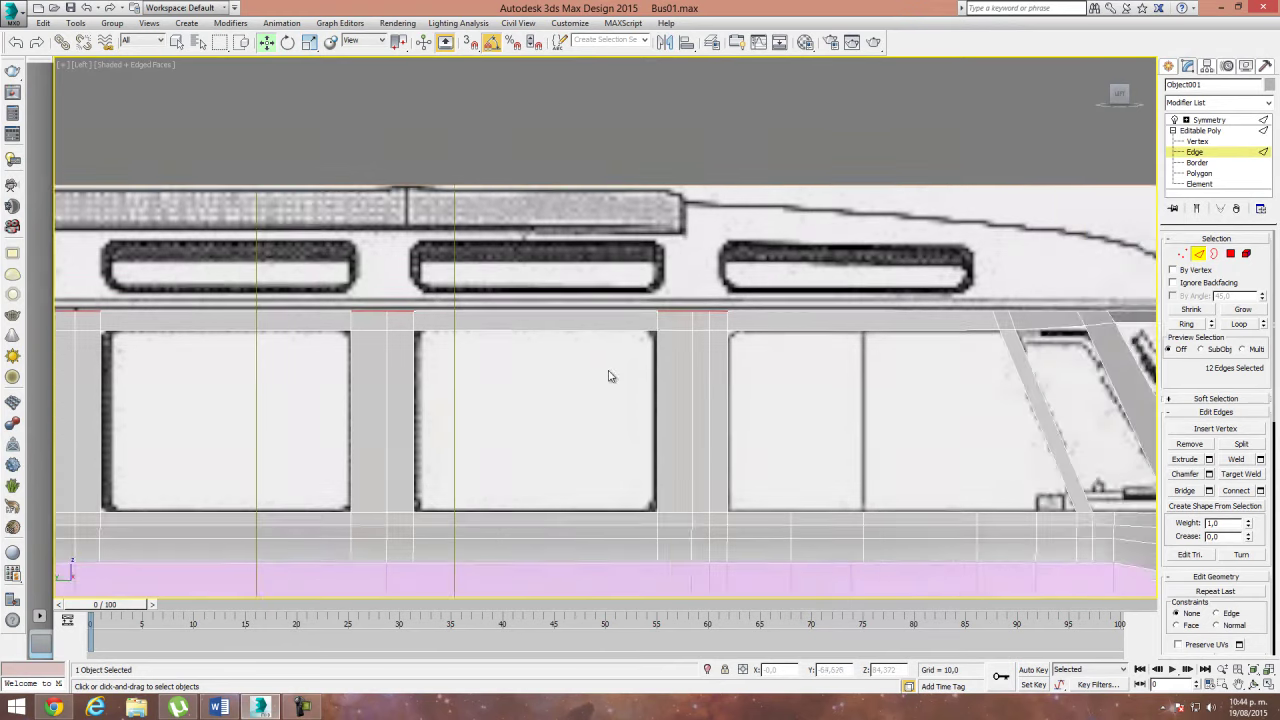
{"action": "left_click", "coordinate": [1000, 310], "text": "ctrl"}
{"action": "left_click", "coordinate": [1040, 310], "text": "ctrl"}
{"action": "middle_click_drag", "start_coordinate": [1040, 310], "coordinate": [876, 358]}
{"action": "left_click", "coordinate": [855, 343], "text": "ctrl"}
{"action": "left_click", "coordinate": [898, 343], "text": "ctrl"}
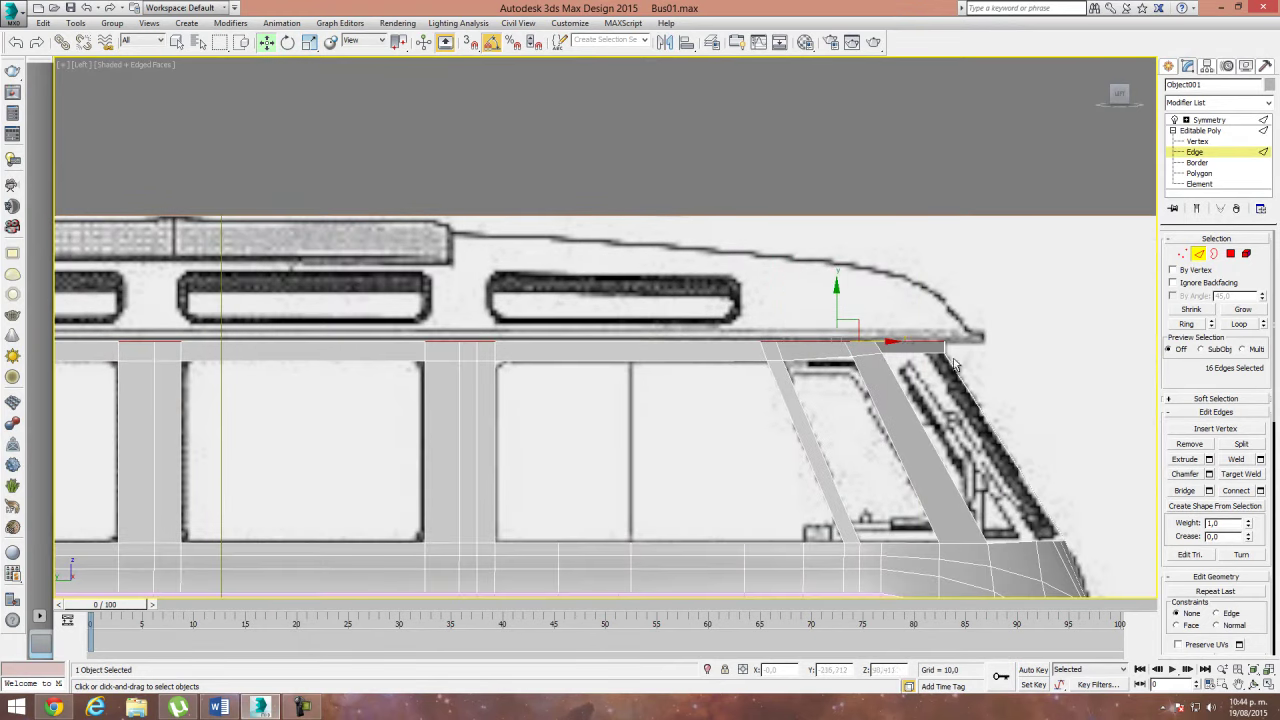
{"action": "scroll", "coordinate": [983, 400], "scroll_direction": "down", "scroll_amount": 3}
{"action": "scroll", "coordinate": [983, 400], "scroll_direction": "down", "scroll_amount": 3}
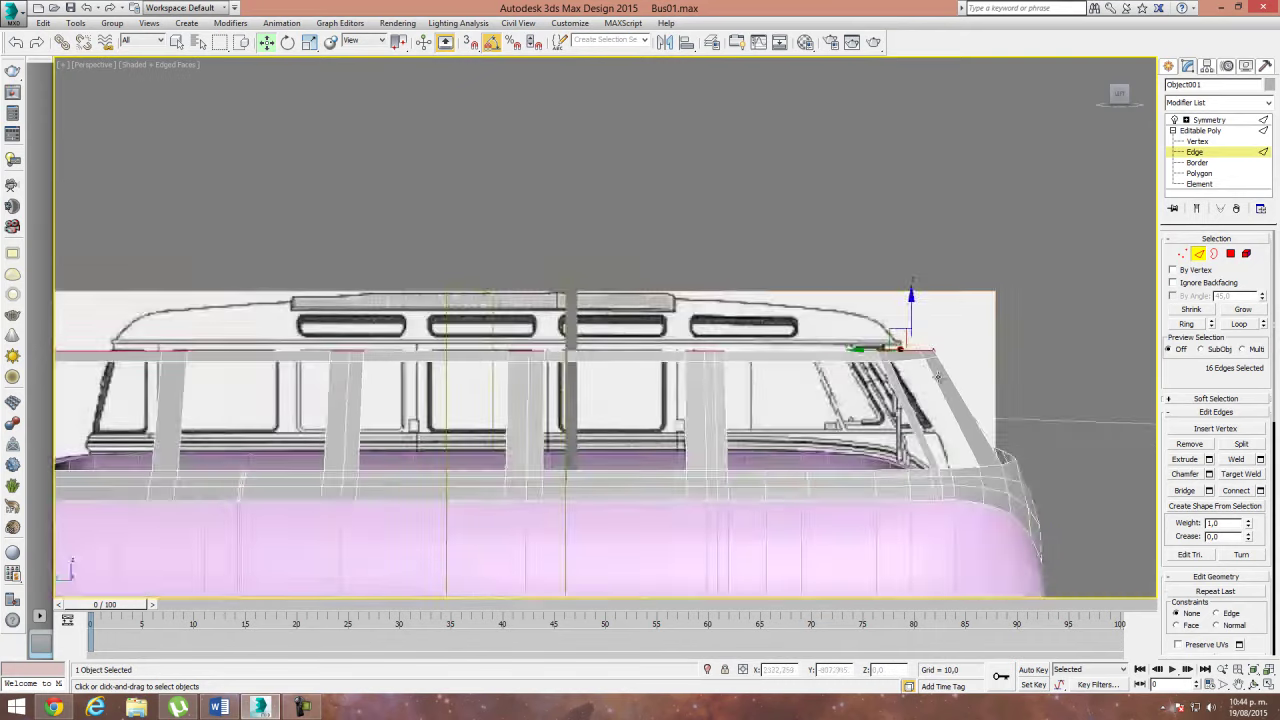
Step: Add the two hidden top roof-band edges in Perspective, then return to Left view
{"action": "key", "text": "p"}
{"action": "scroll", "coordinate": [766, 334], "scroll_direction": "up", "scroll_amount": 4}
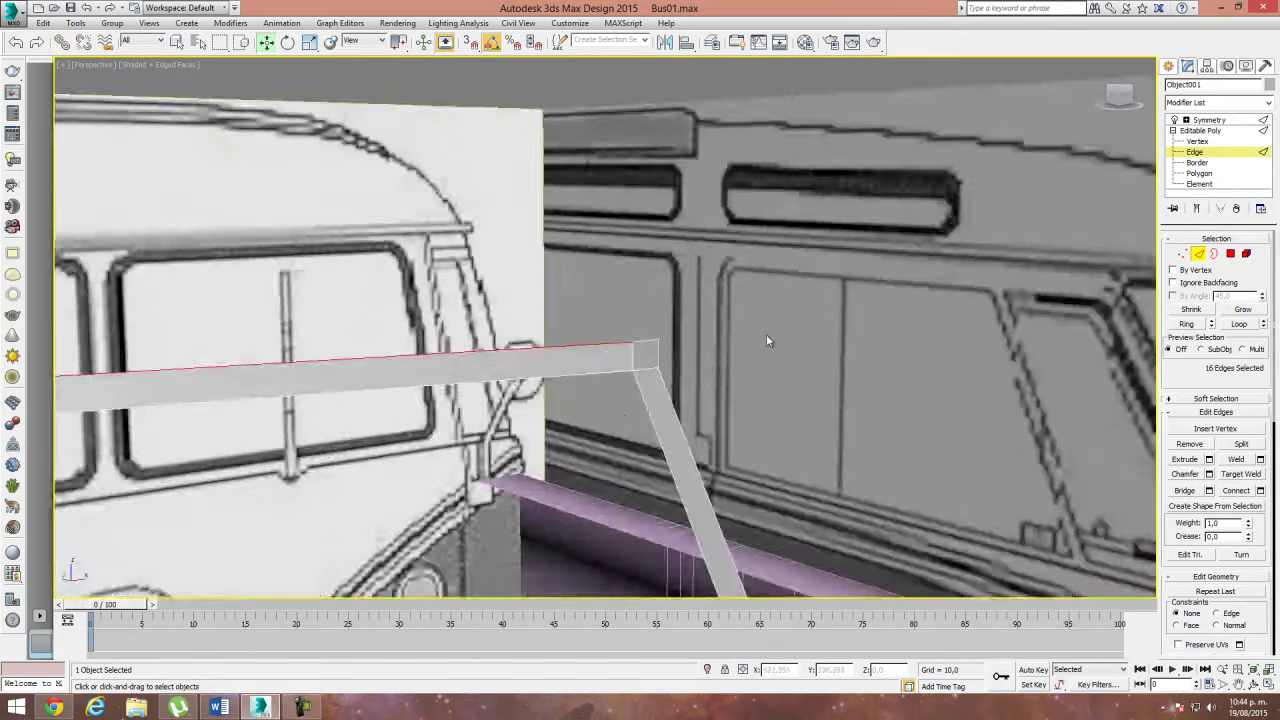
{"action": "scroll", "coordinate": [631, 343], "scroll_direction": "up", "scroll_amount": 2}
{"action": "left_click", "coordinate": [648, 342], "text": "ctrl"}
{"action": "scroll", "coordinate": [648, 342], "scroll_direction": "down", "scroll_amount": 4}
{"action": "scroll", "coordinate": [620, 370], "scroll_direction": "down", "scroll_amount": 3}
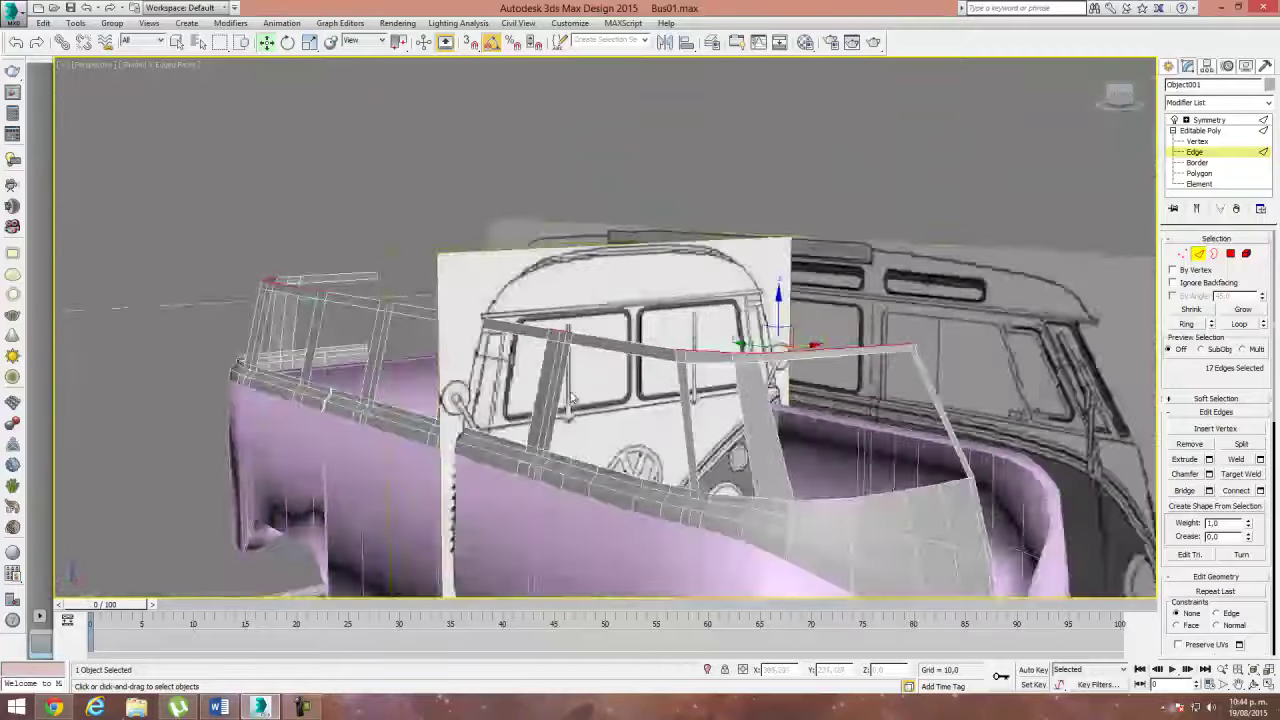
{"action": "scroll", "coordinate": [600, 400], "scroll_direction": "down", "scroll_amount": 3}
{"action": "scroll", "coordinate": [576, 420], "scroll_direction": "down", "scroll_amount": 1}
{"action": "scroll", "coordinate": [576, 420], "scroll_direction": "up", "scroll_amount": 3}
{"action": "scroll", "coordinate": [544, 396], "scroll_direction": "up", "scroll_amount": 2}
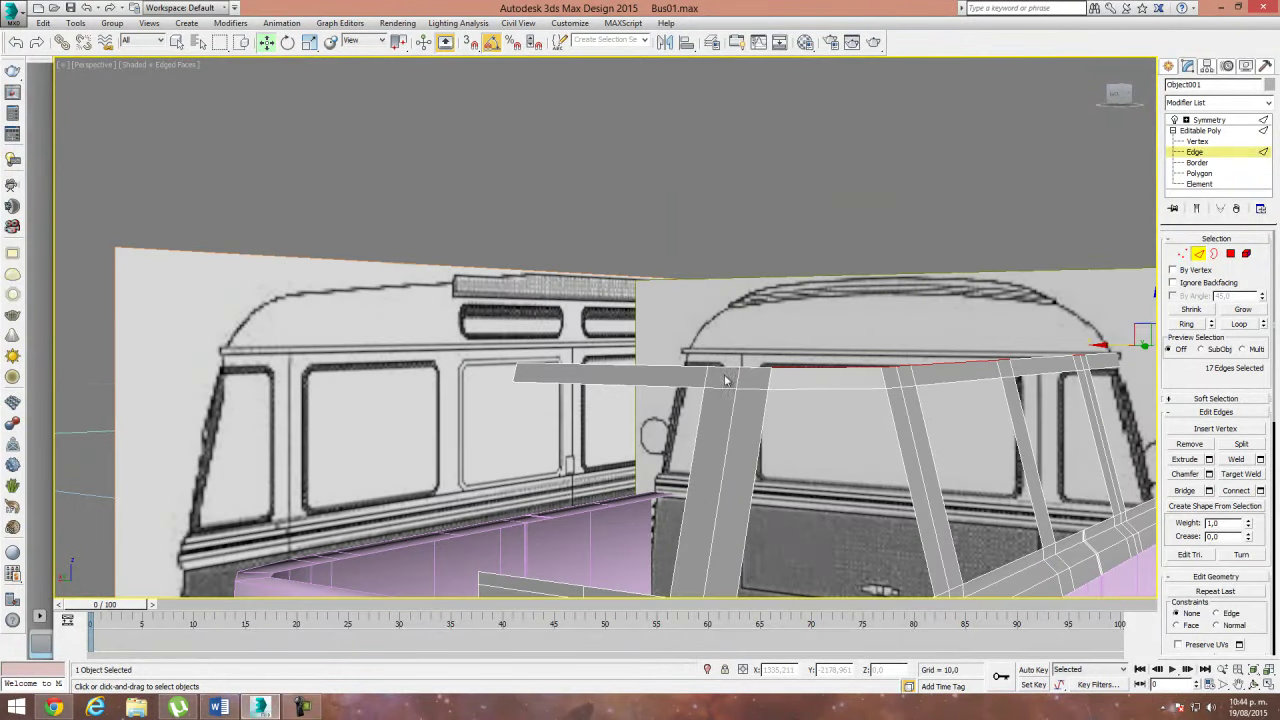
{"action": "left_click", "coordinate": [656, 366], "text": "ctrl"}
{"action": "scroll", "coordinate": [829, 414], "scroll_direction": "down", "scroll_amount": 5}
{"action": "scroll", "coordinate": [708, 420], "scroll_direction": "up", "scroll_amount": 1}
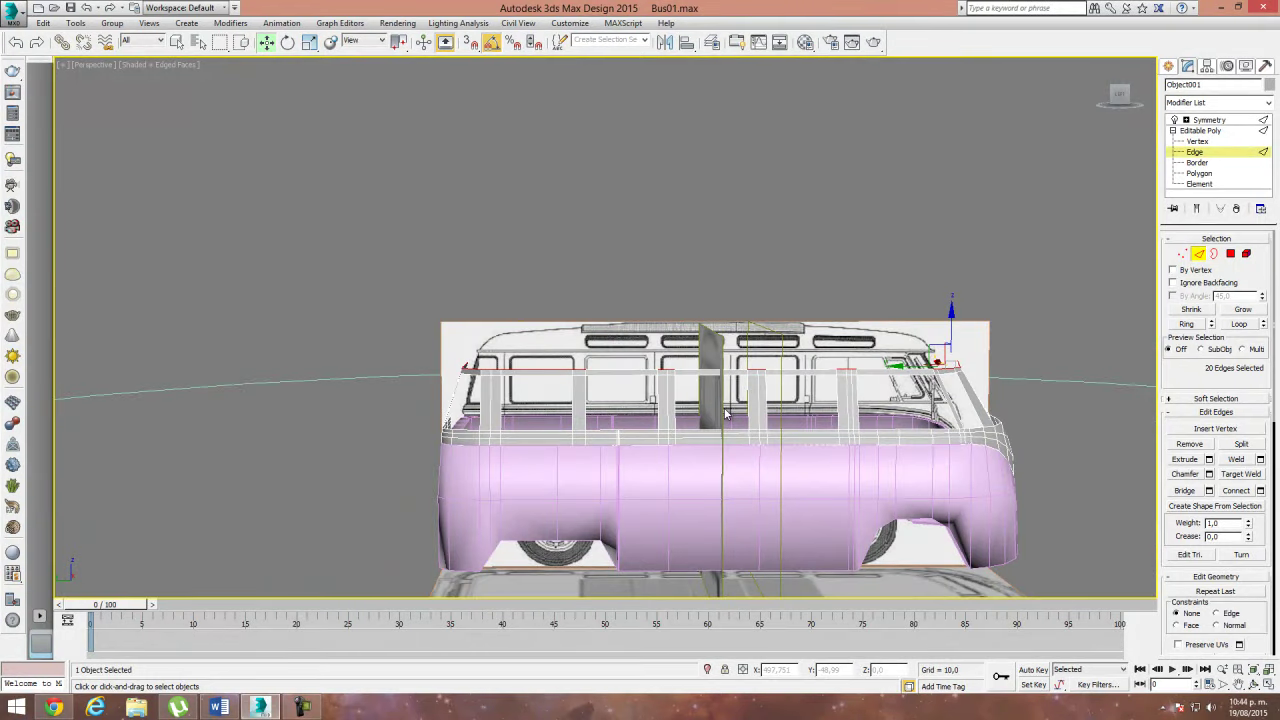
{"action": "key", "text": "f"}
{"action": "key", "text": "l"}
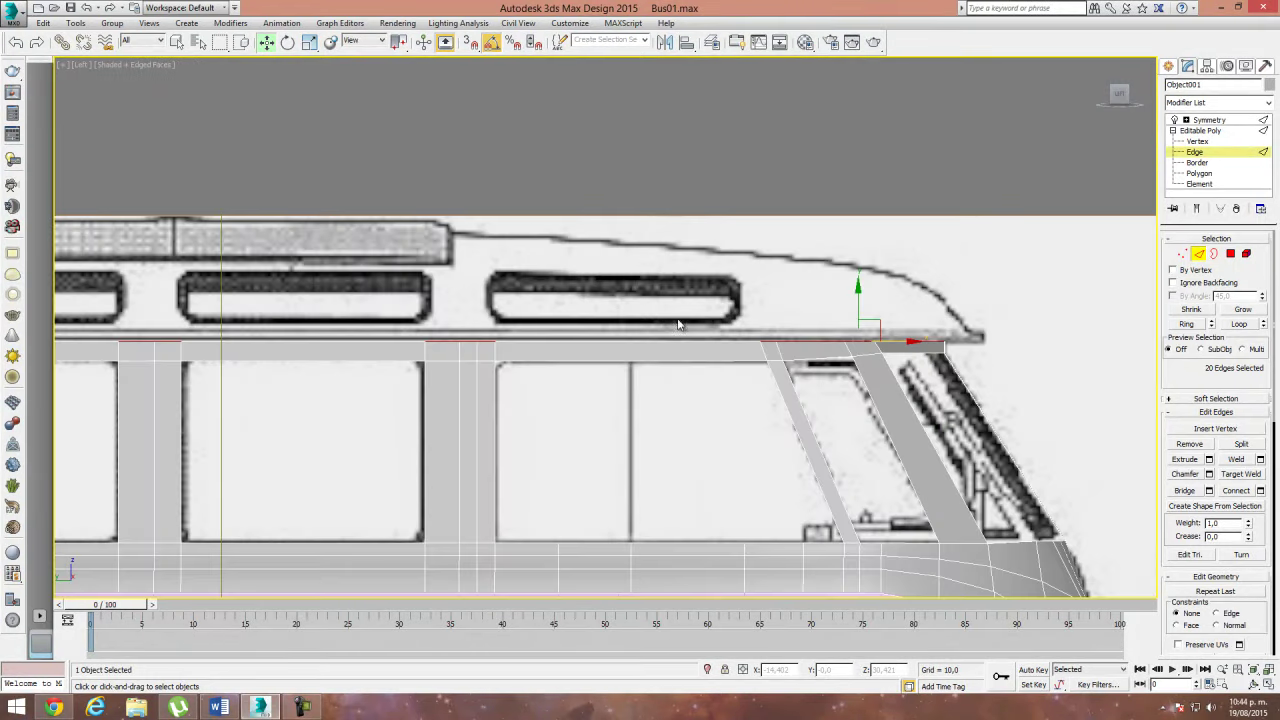
{"action": "scroll", "coordinate": [900, 330], "scroll_direction": "down", "scroll_amount": 2}
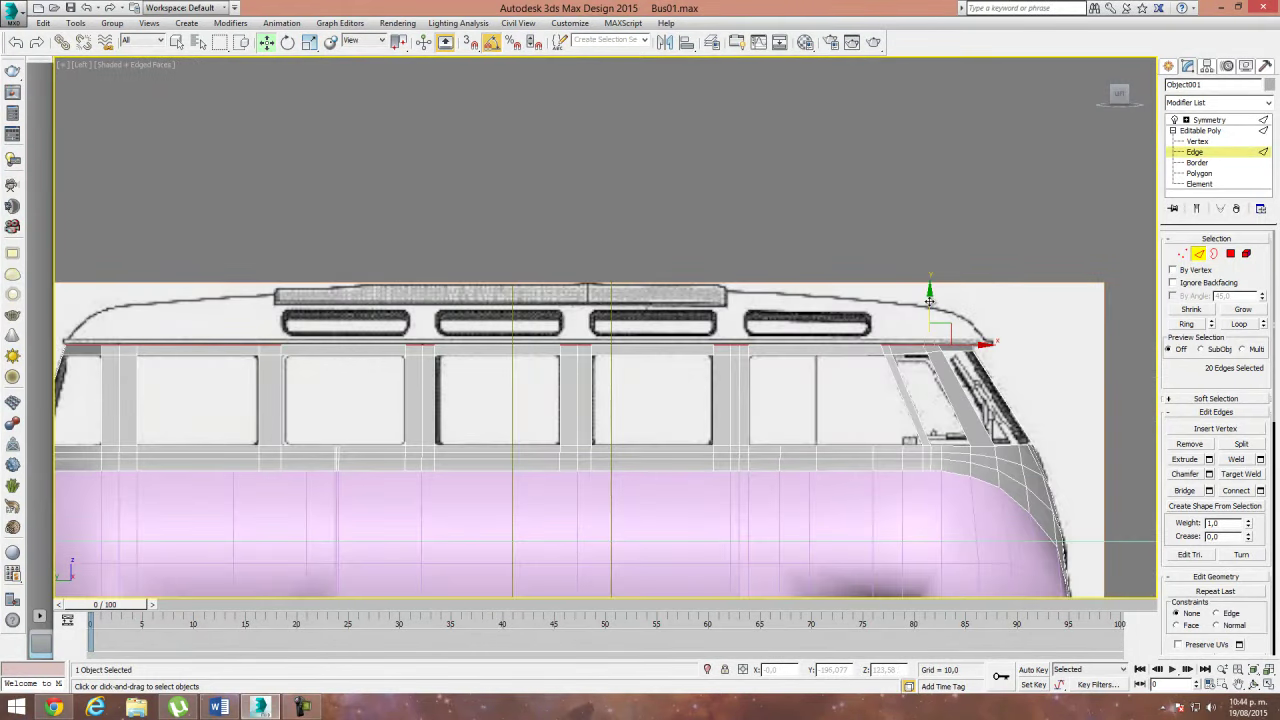
Step: Raise the selected top edges along Y to the blueprint roof line
{"action": "left_click_drag", "start_coordinate": [929, 300], "coordinate": [931, 257]}
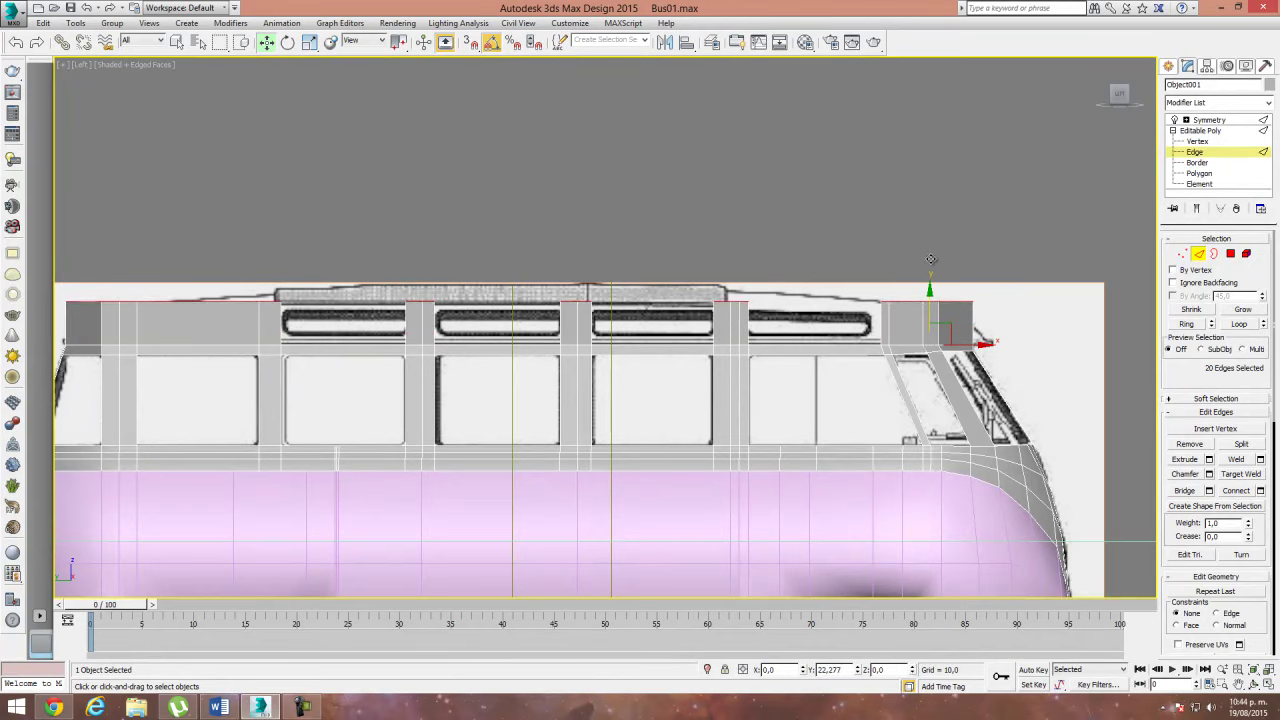
{"action": "left_click", "coordinate": [1000, 335]}
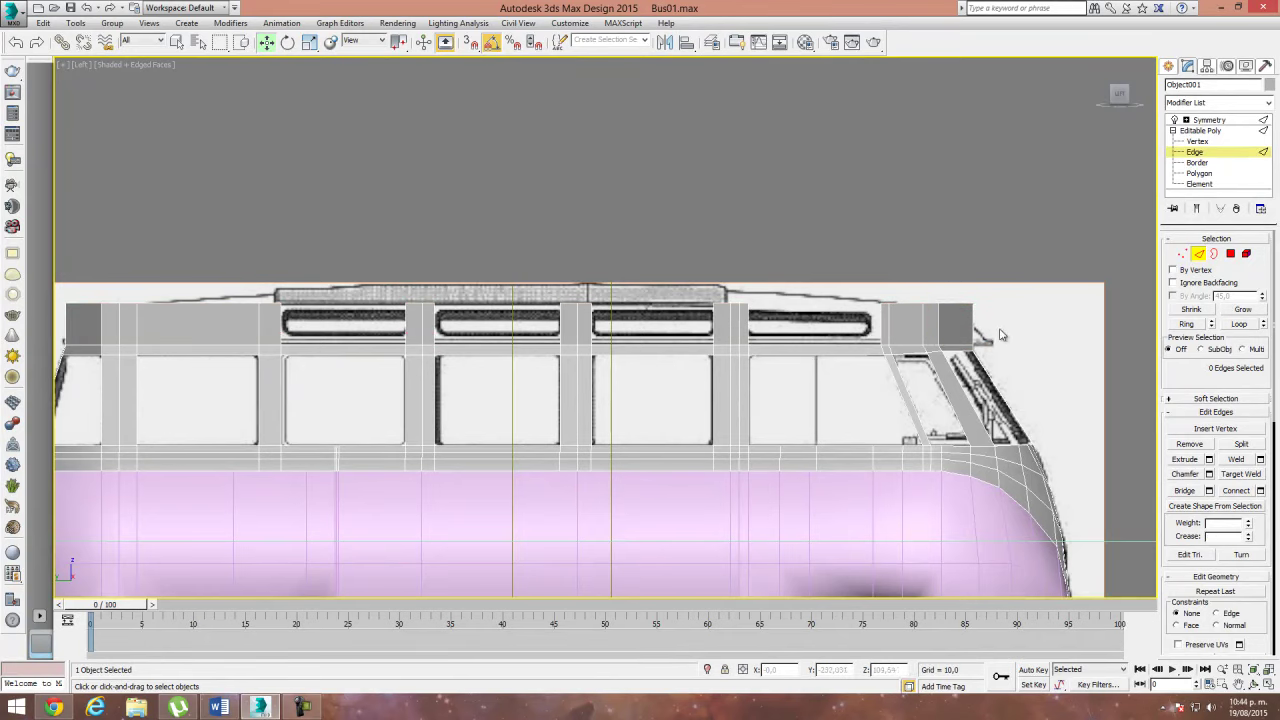
{"action": "scroll", "coordinate": [760, 395], "scroll_direction": "up", "scroll_amount": 2}
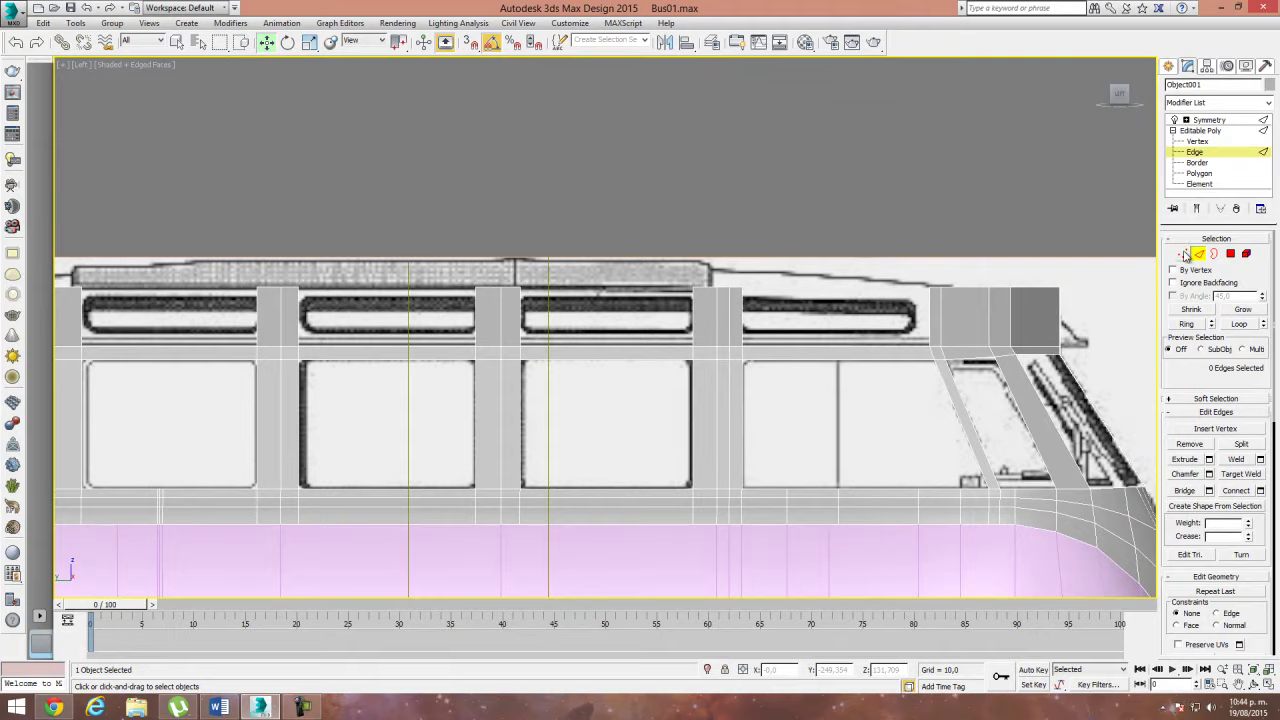
{"action": "left_click", "coordinate": [1183, 254]}
{"action": "scroll", "coordinate": [875, 311], "scroll_direction": "up", "scroll_amount": 4}
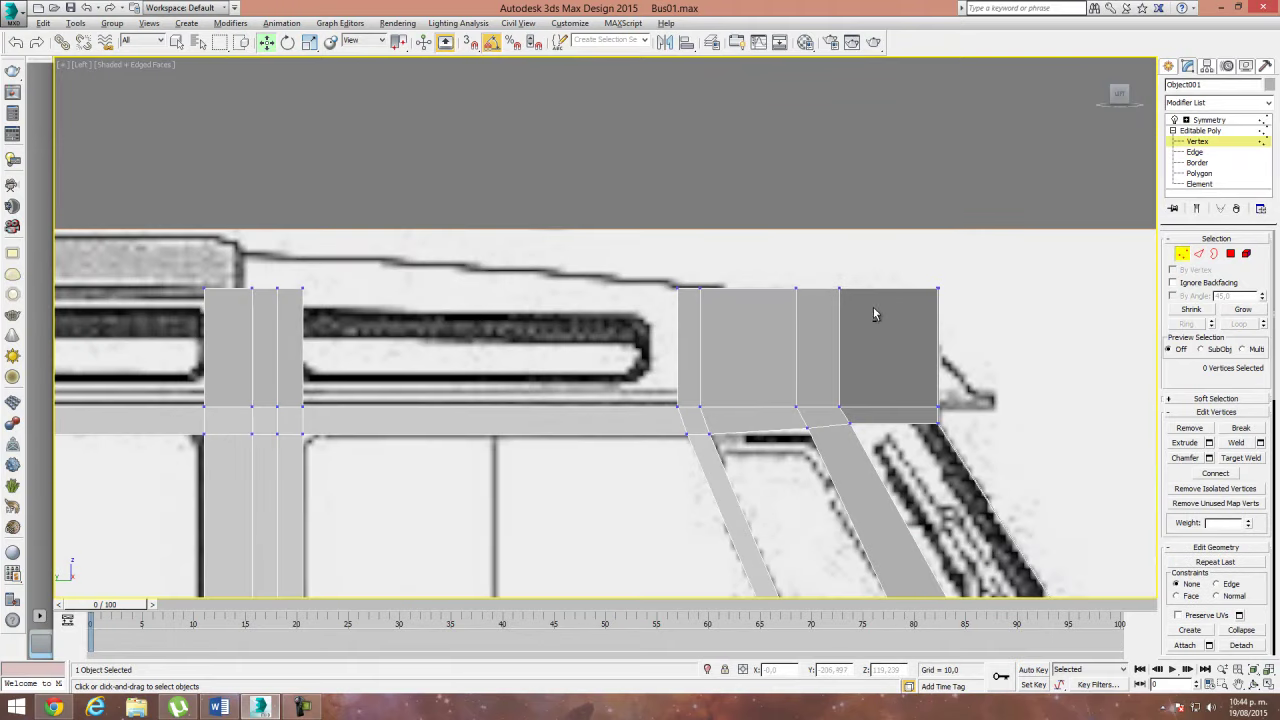
Step: With see-through on, move the front top corner vertices to round the front roof corner
{"action": "key", "text": "alt+x"}
{"action": "left_click_drag", "start_coordinate": [782, 274], "coordinate": [848, 302]}
{"action": "mouse_move", "coordinate": [817, 256]}
{"action": "left_mouse_down"}
{"action": "mouse_move", "coordinate": [935, 268]}
{"action": "mouse_move", "coordinate": [937, 306]}
{"action": "left_mouse_up"}
{"action": "left_click", "coordinate": [839, 296]}
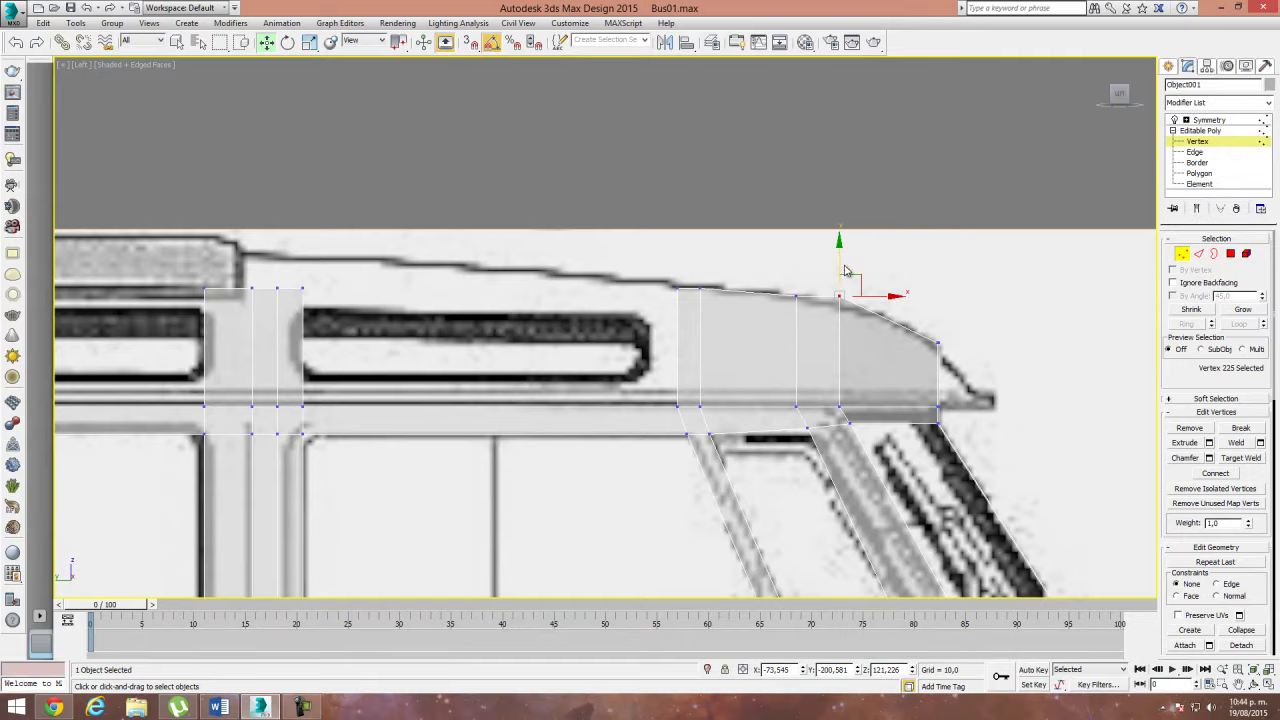
Step: Lower the rear top corner vertices to follow the blueprint's rear roof curve
{"action": "mouse_move", "coordinate": [197, 313]}
{"action": "middle_mouse_down"}
{"action": "mouse_move", "coordinate": [665, 289]}
{"action": "mouse_move", "coordinate": [883, 322]}
{"action": "middle_mouse_up"}
{"action": "mouse_move", "coordinate": [376, 297]}
{"action": "middle_mouse_down"}
{"action": "mouse_move", "coordinate": [371, 286]}
{"action": "mouse_move", "coordinate": [471, 294]}
{"action": "mouse_move", "coordinate": [380, 274]}
{"action": "middle_mouse_up"}
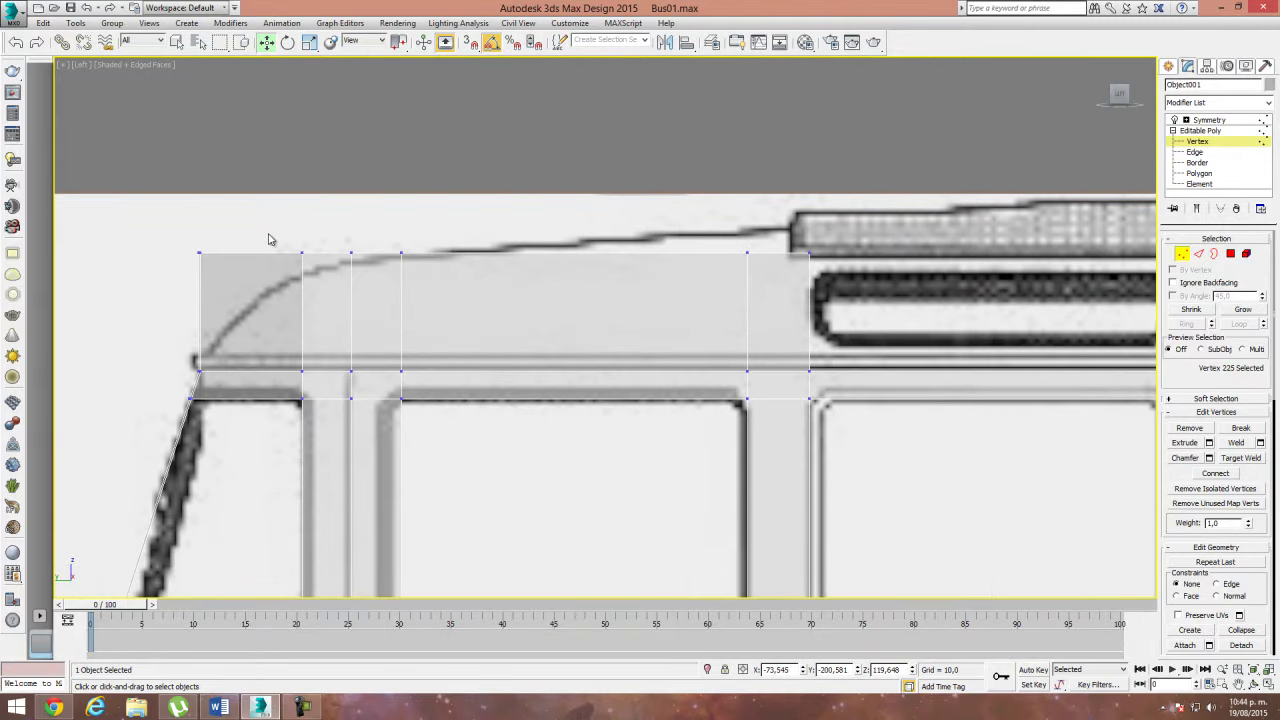
{"action": "left_click_drag", "start_coordinate": [150, 231], "coordinate": [234, 307]}
{"action": "mouse_move", "coordinate": [201, 215]}
{"action": "left_mouse_down"}
{"action": "mouse_move", "coordinate": [243, 320]}
{"action": "mouse_move", "coordinate": [300, 300]}
{"action": "left_mouse_up"}
{"action": "left_click", "coordinate": [301, 253]}
{"action": "mouse_move", "coordinate": [326, 227]}
{"action": "left_mouse_down"}
{"action": "mouse_move", "coordinate": [326, 245]}
{"action": "mouse_move", "coordinate": [415, 264]}
{"action": "left_mouse_up"}
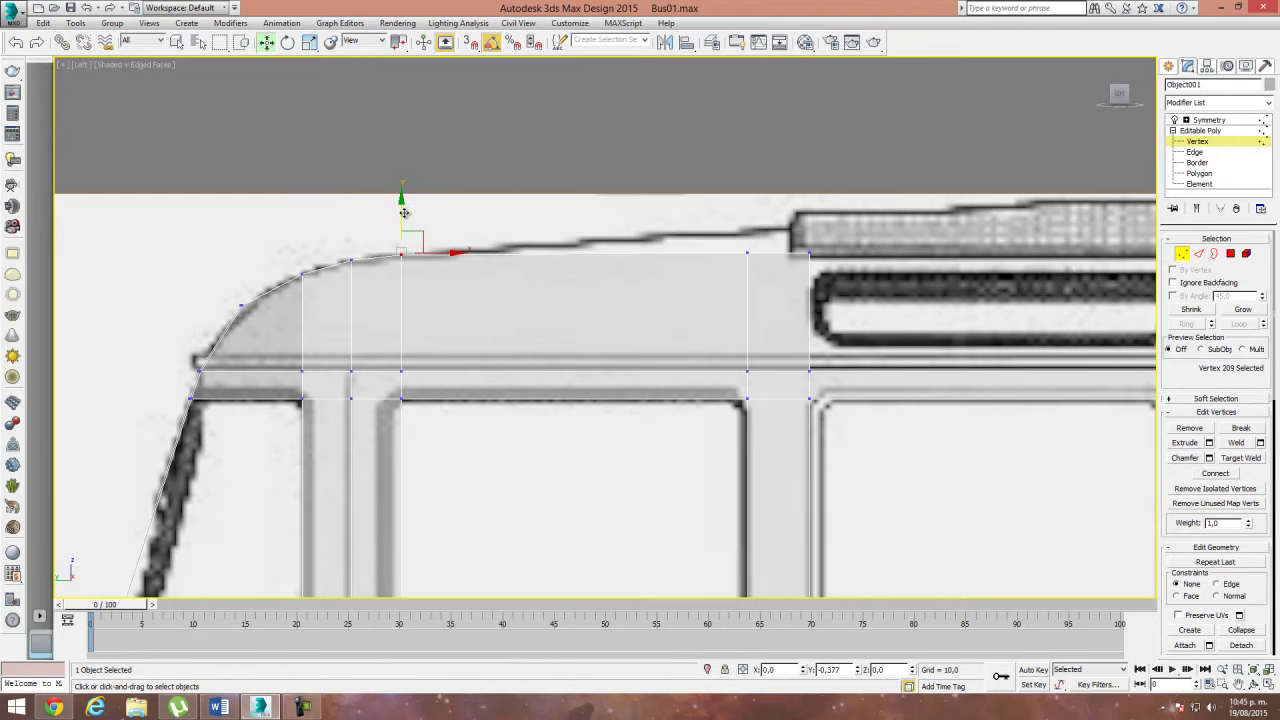
{"action": "scroll", "coordinate": [691, 294], "scroll_direction": "down", "scroll_amount": 2}
{"action": "scroll", "coordinate": [610, 293], "scroll_direction": "down", "scroll_amount": 2}
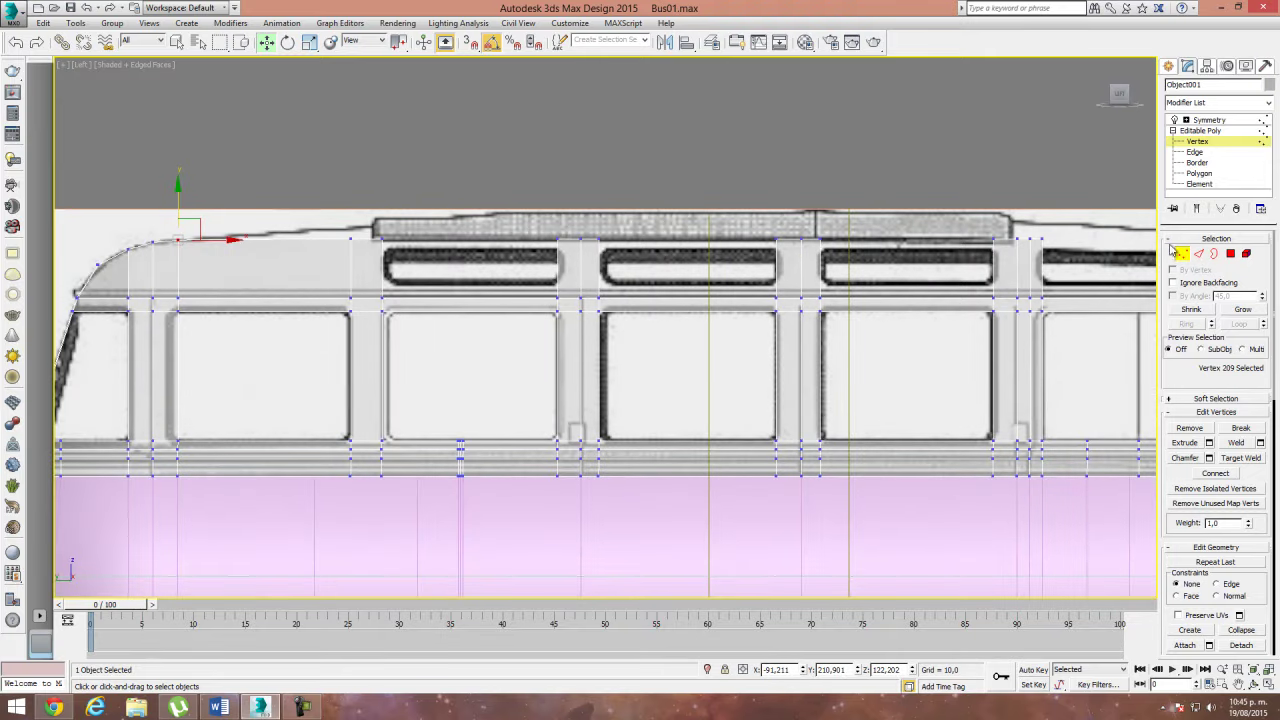
Step: Select the full ring of vertical roof-band edges, including those on the front roof curve
{"action": "left_click", "coordinate": [1199, 254]}
{"action": "middle_click_drag", "start_coordinate": [384, 252], "coordinate": [504, 248]}
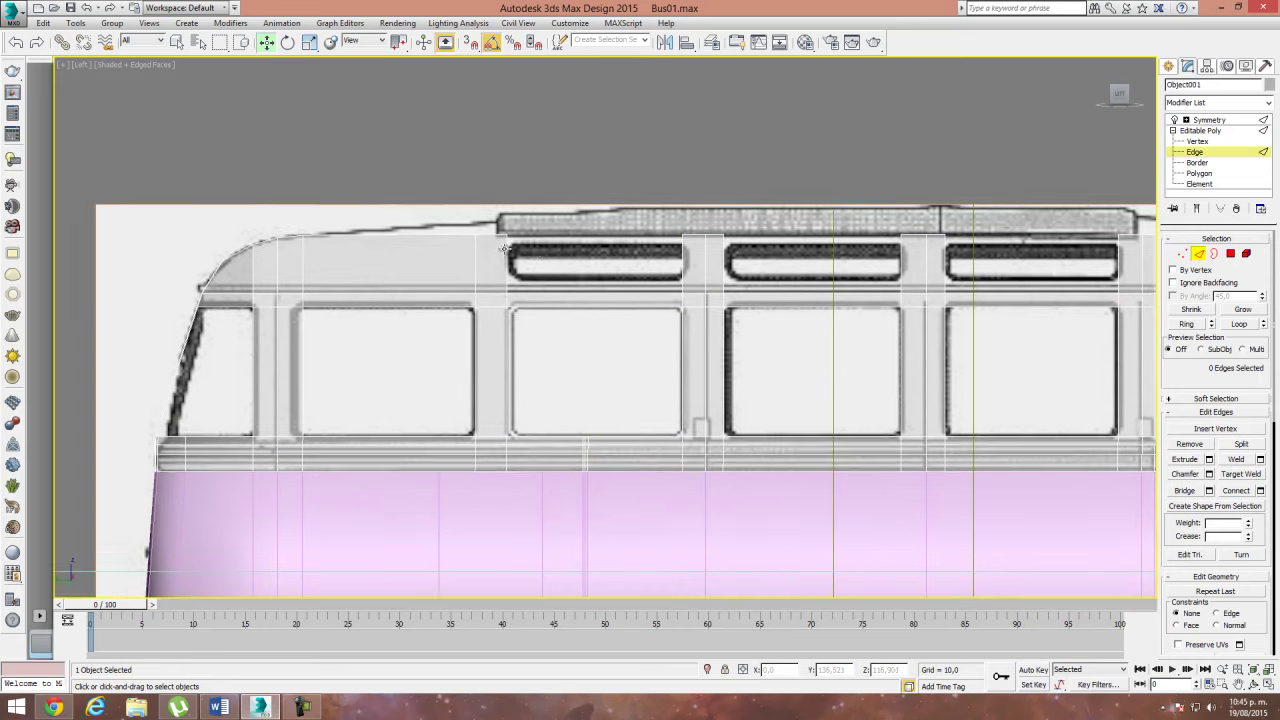
{"action": "left_click", "coordinate": [507, 247]}
{"action": "left_click", "coordinate": [1196, 326]}
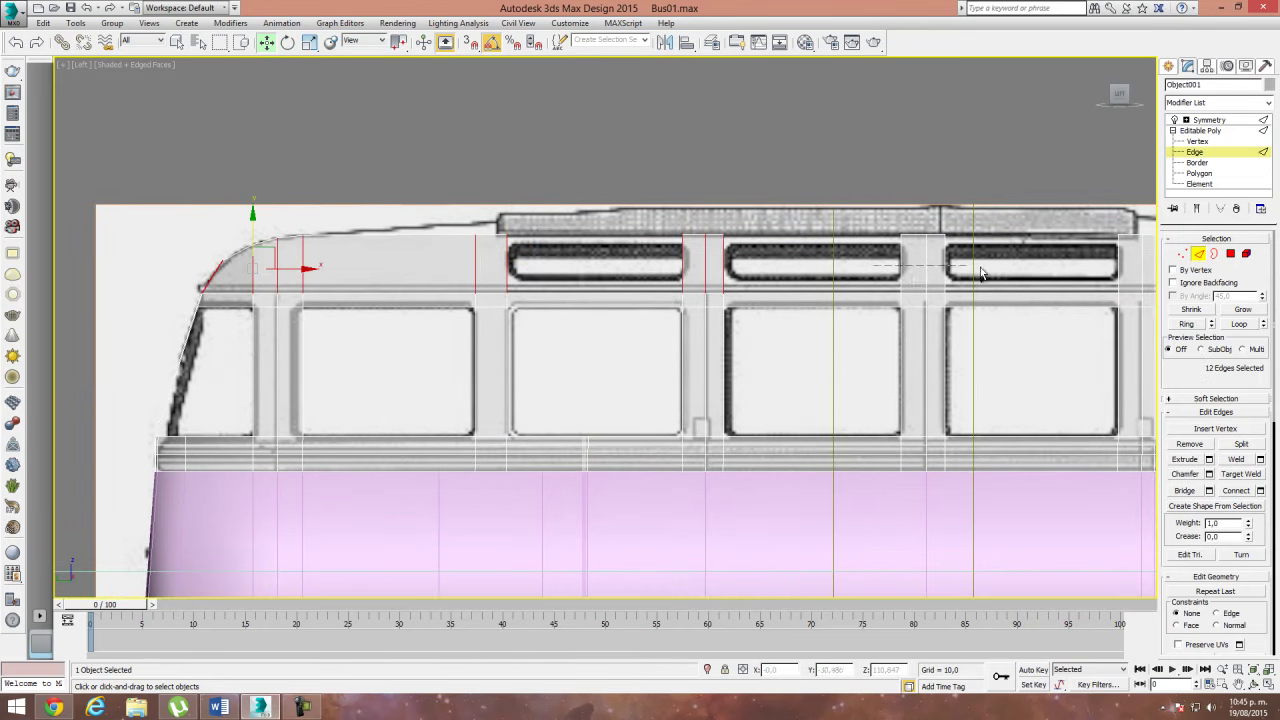
{"action": "left_click", "coordinate": [982, 268], "text": "ctrl"}
{"action": "middle_click_drag", "start_coordinate": [982, 268], "coordinate": [888, 282]}
{"action": "left_click", "coordinate": [1059, 270], "text": "ctrl"}
{"action": "middle_click_drag", "start_coordinate": [1059, 270], "coordinate": [943, 284]}
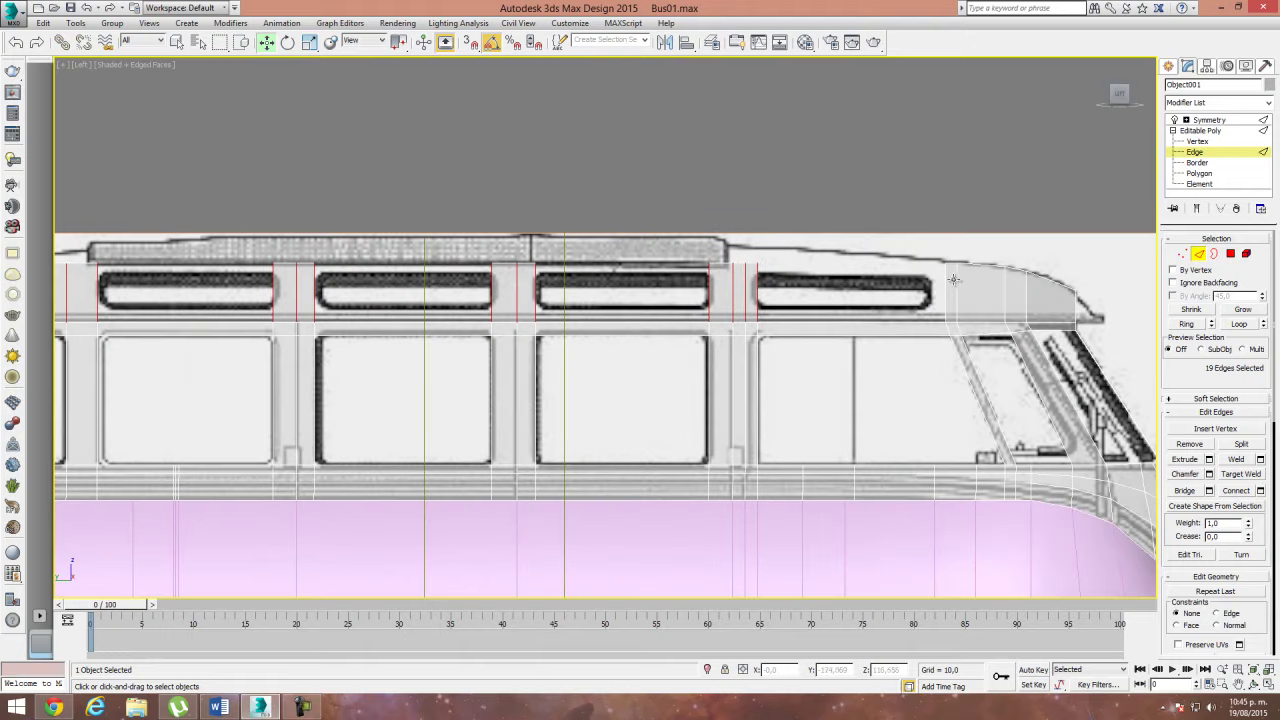
{"action": "left_click", "coordinate": [1024, 300], "text": "ctrl"}
{"action": "left_click", "coordinate": [1088, 316], "text": "ctrl"}
Step: Connect the selected edges with 1 segment to add a horizontal edge loop
{"action": "left_click", "coordinate": [1260, 491]}
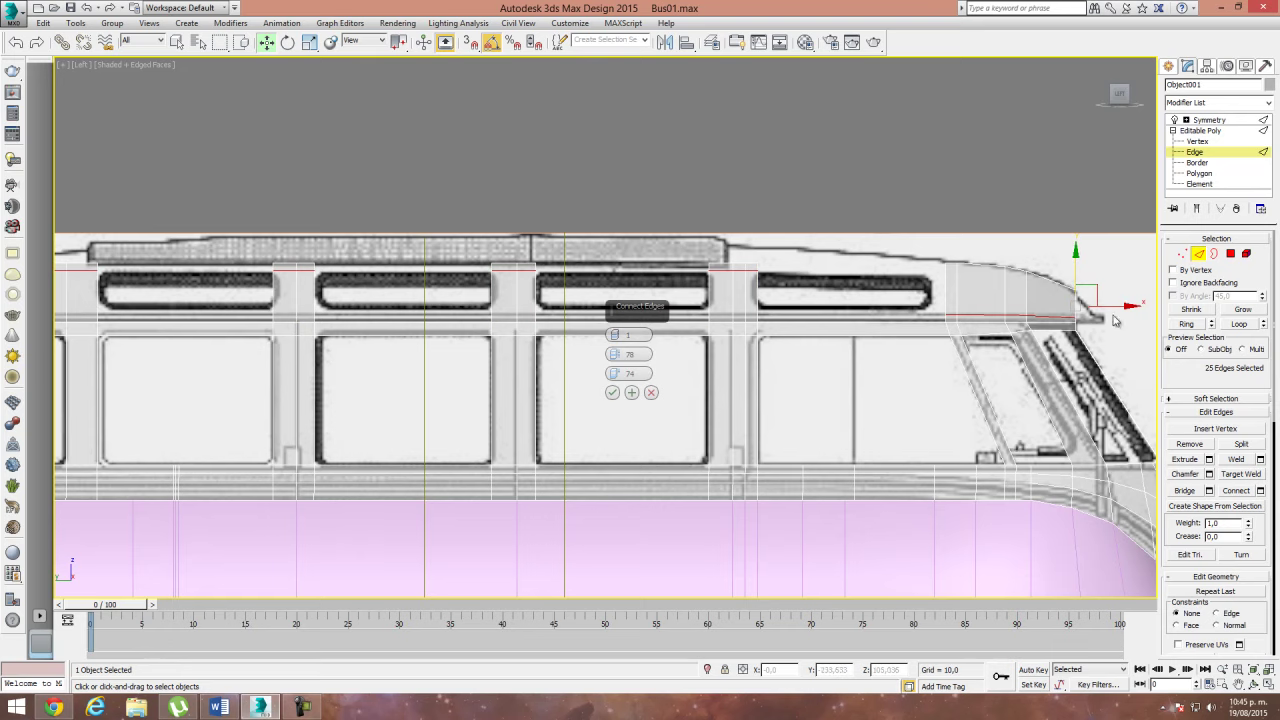
{"action": "left_click", "coordinate": [613, 395]}
{"action": "middle_click_drag", "start_coordinate": [591, 397], "coordinate": [620, 337]}
{"action": "middle_click_drag", "start_coordinate": [520, 337], "coordinate": [265, 342]}
Step: Raise the new loop's front edges so they follow the roof curve
{"action": "scroll", "coordinate": [445, 285], "scroll_direction": "down", "scroll_amount": 5}
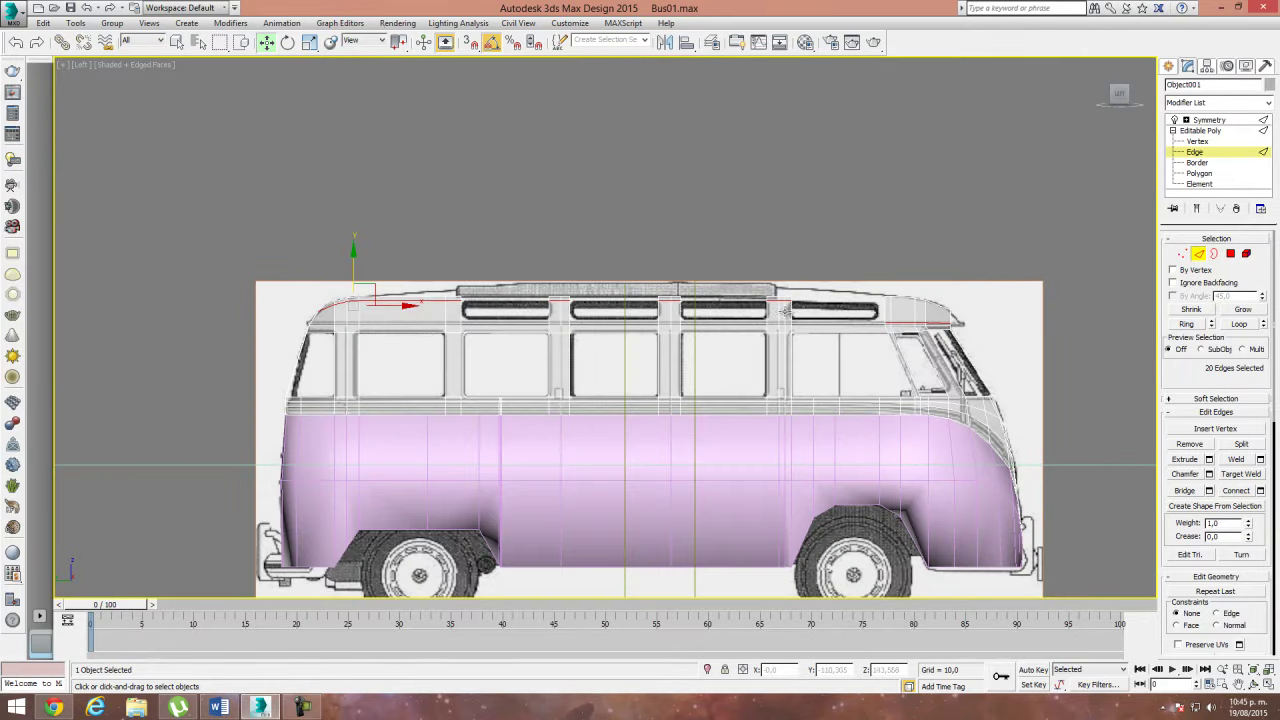
{"action": "left_click_drag", "start_coordinate": [270, 340], "coordinate": [787, 345], "text": "alt"}
{"action": "middle_click_drag", "start_coordinate": [787, 345], "coordinate": [500, 340]}
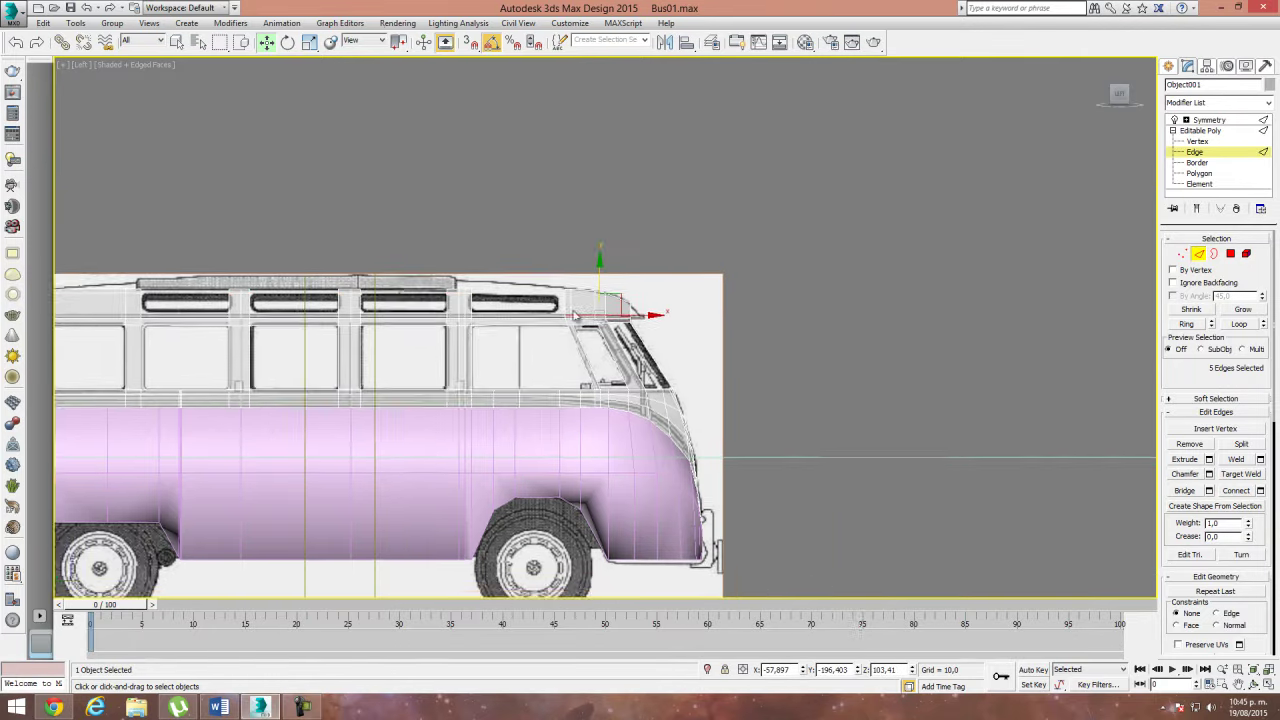
{"action": "scroll", "coordinate": [500, 340], "scroll_direction": "up", "scroll_amount": 4}
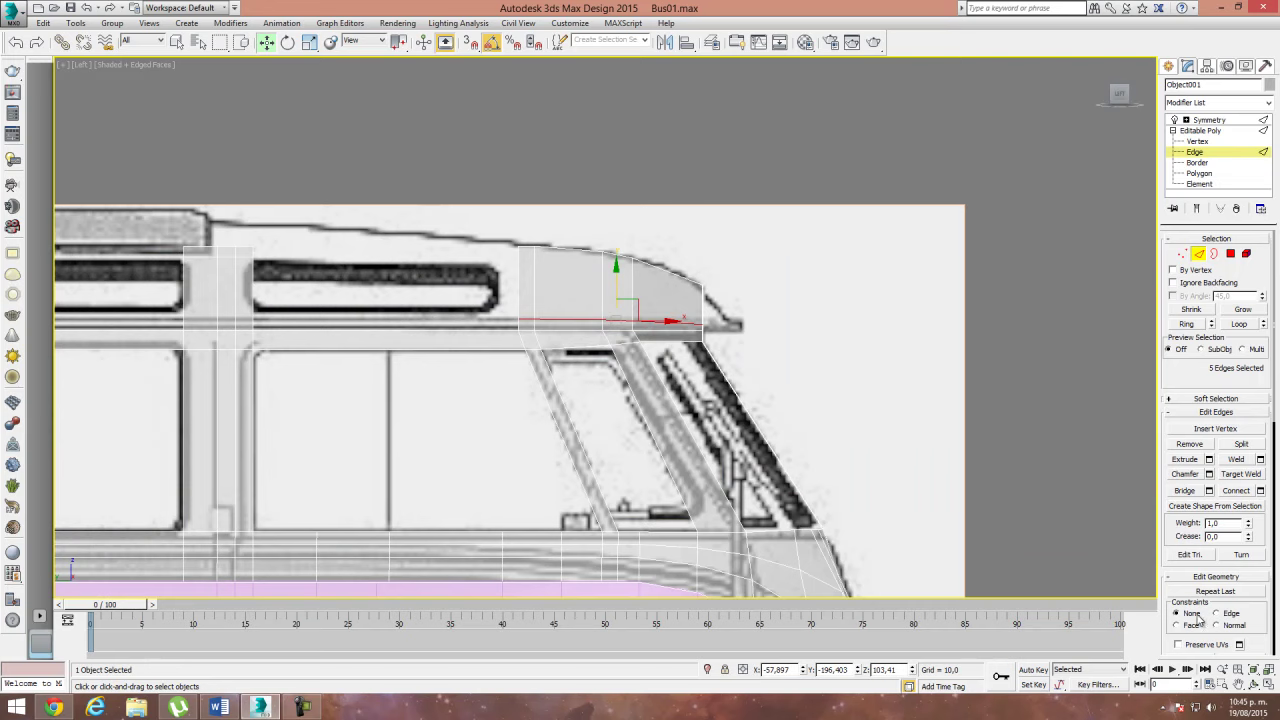
{"action": "mouse_move", "coordinate": [615, 277]}
{"action": "left_mouse_down"}
{"action": "mouse_move", "coordinate": [628, 211]}
{"action": "mouse_move", "coordinate": [628, 247]}
{"action": "left_mouse_up"}
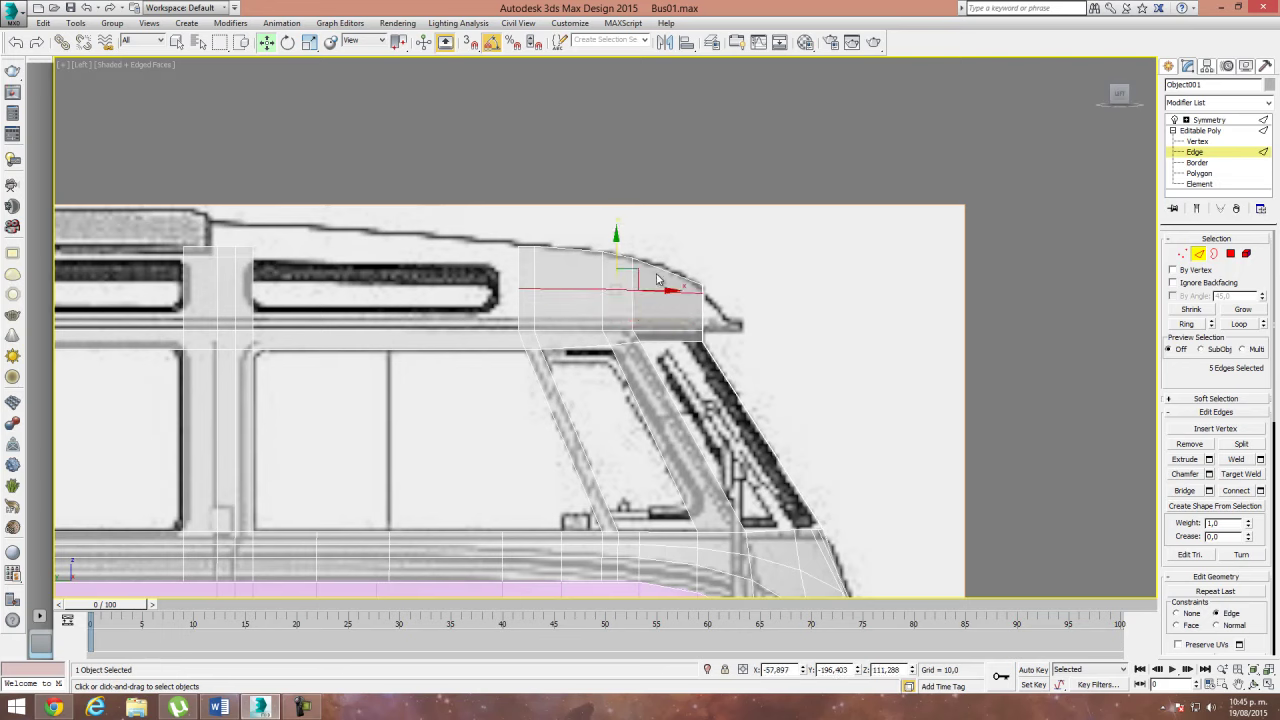
{"action": "left_click", "coordinate": [658, 292], "text": "alt"}
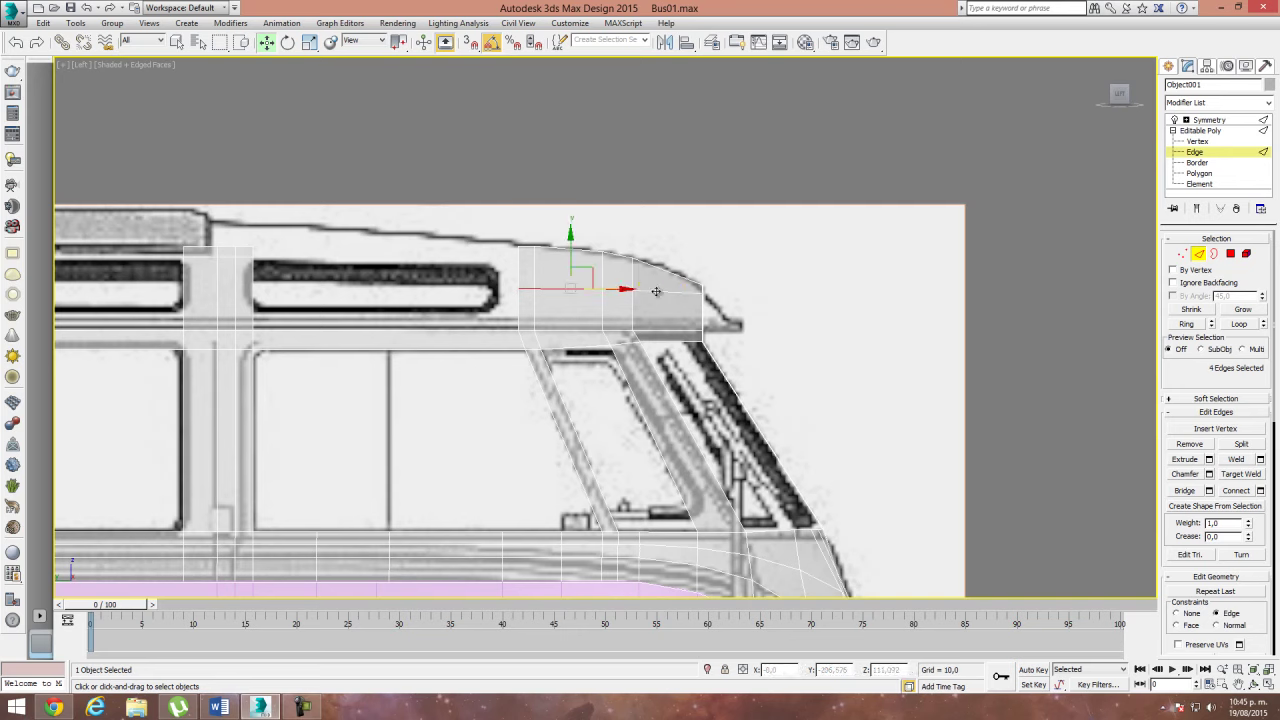
{"action": "mouse_move", "coordinate": [583, 262]}
{"action": "left_mouse_down"}
{"action": "mouse_move", "coordinate": [578, 226]}
{"action": "mouse_move", "coordinate": [583, 257]}
{"action": "mouse_move", "coordinate": [550, 236]}
{"action": "mouse_move", "coordinate": [558, 224]}
{"action": "left_mouse_up"}
{"action": "left_click", "coordinate": [620, 287], "text": "alt"}
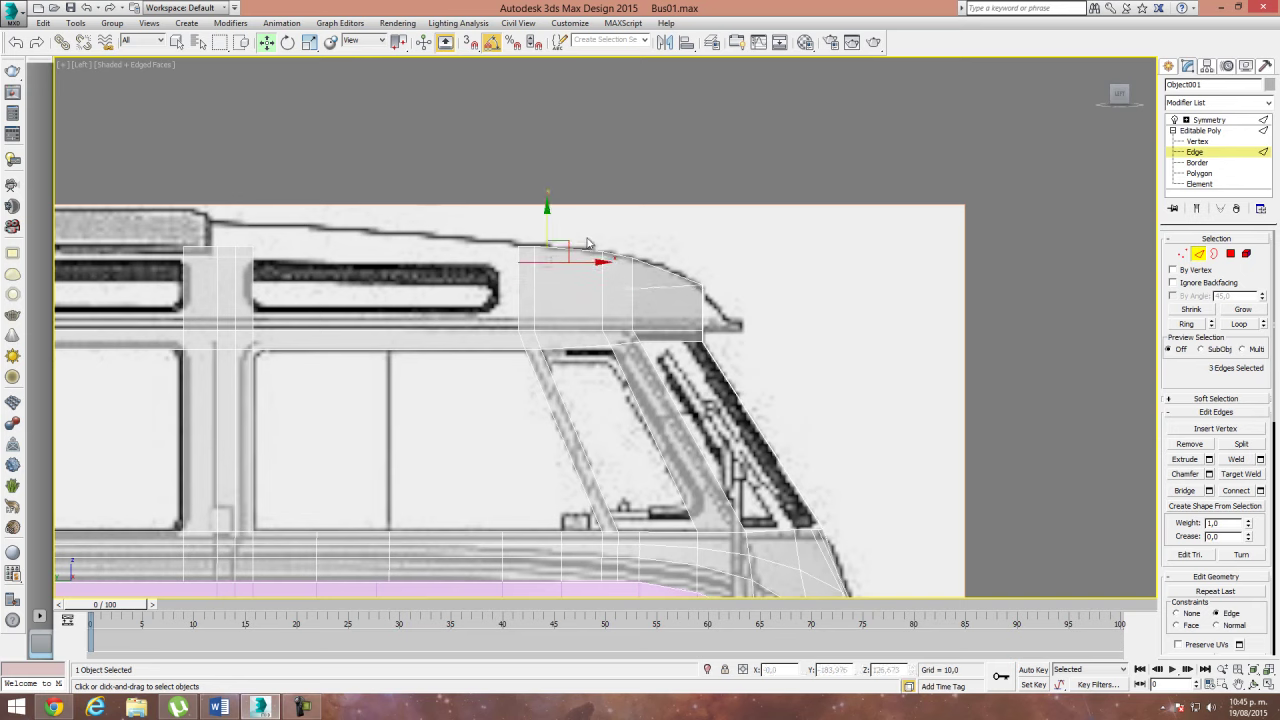
Step: At Vertex level, raise the four middle-row vertices of the roof front slightly
{"action": "left_click", "coordinate": [1183, 254]}
{"action": "scroll", "coordinate": [697, 287], "scroll_direction": "up", "scroll_amount": 3}
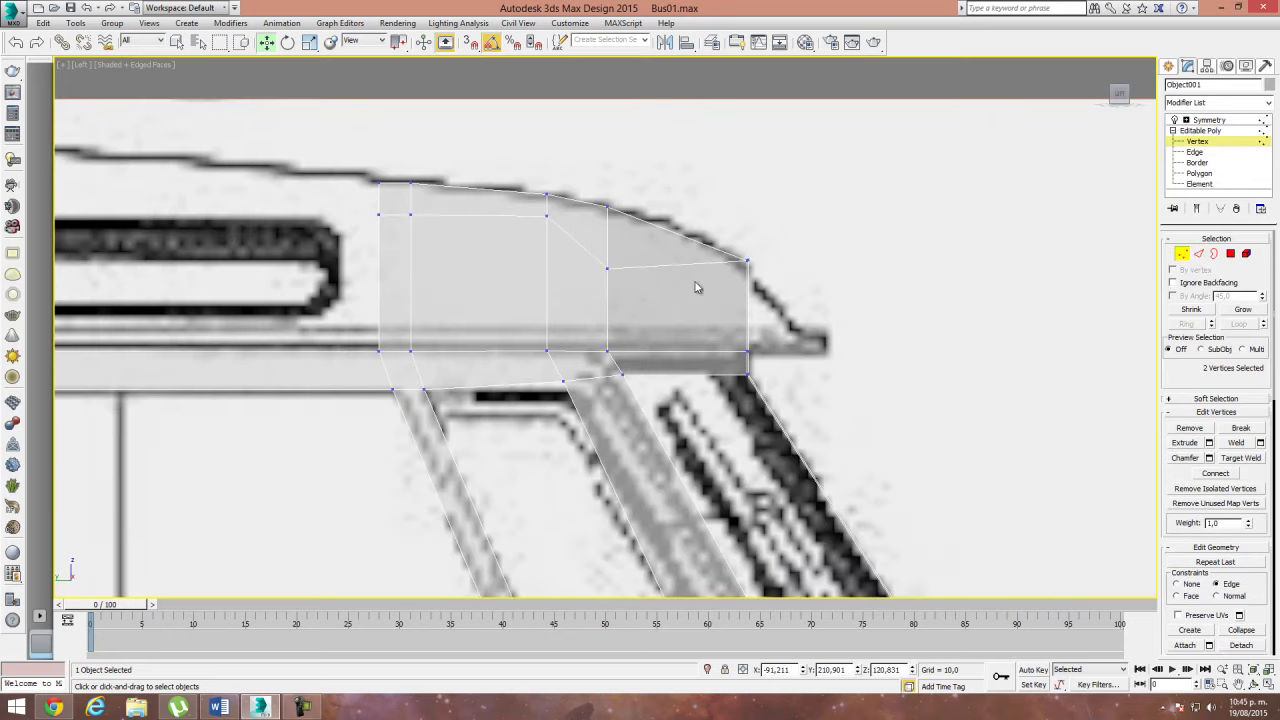
{"action": "left_click_drag", "start_coordinate": [705, 278], "coordinate": [718, 304]}
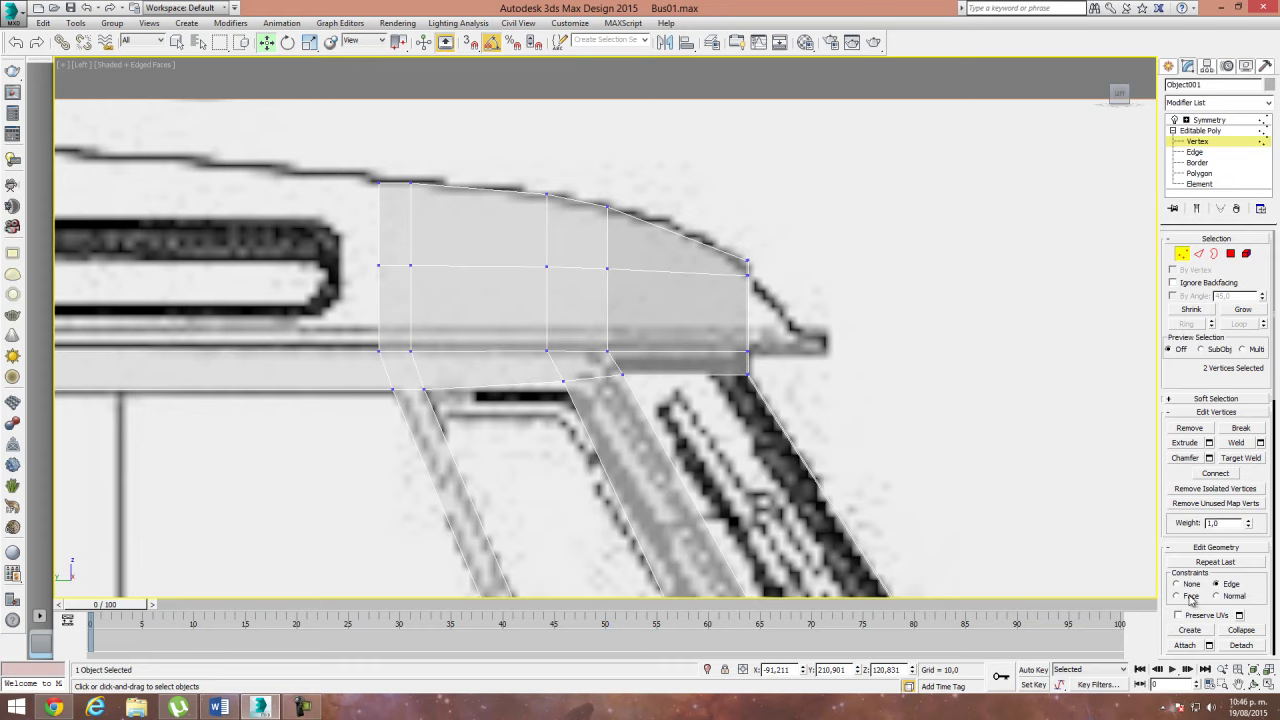
{"action": "left_click_drag", "start_coordinate": [358, 247], "coordinate": [671, 294]}
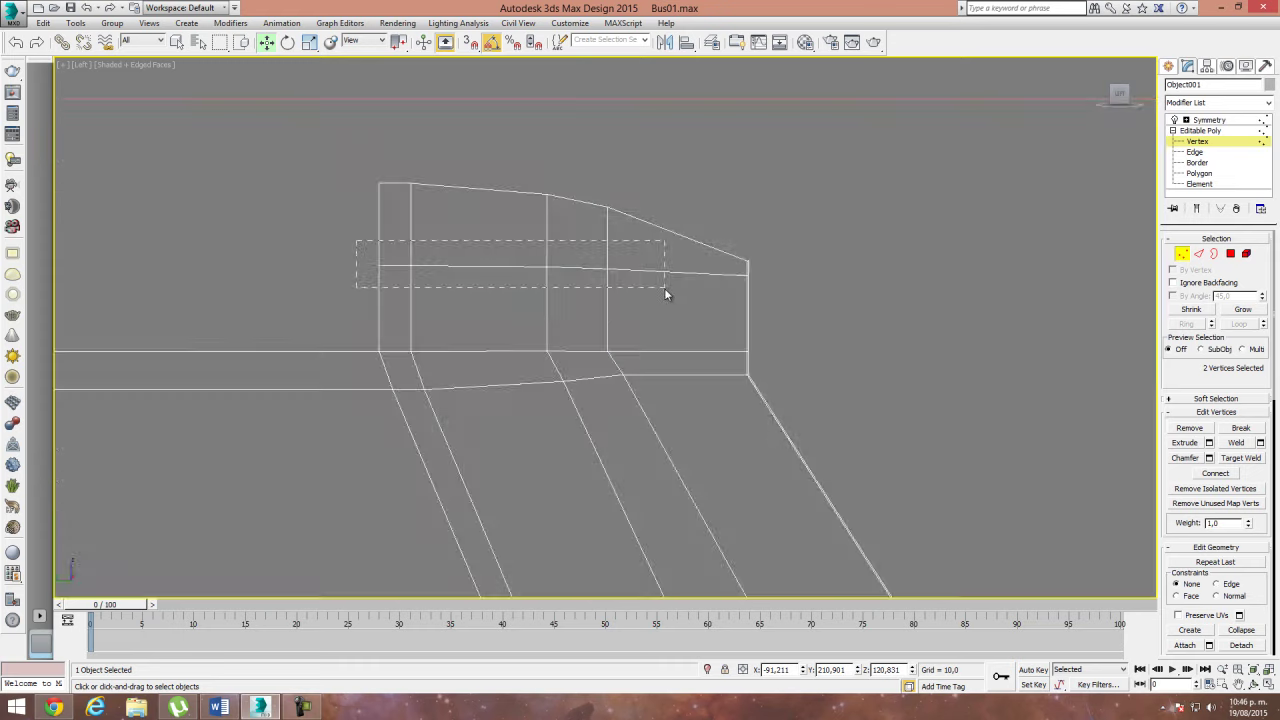
{"action": "left_click_drag", "start_coordinate": [490, 228], "coordinate": [493, 183]}
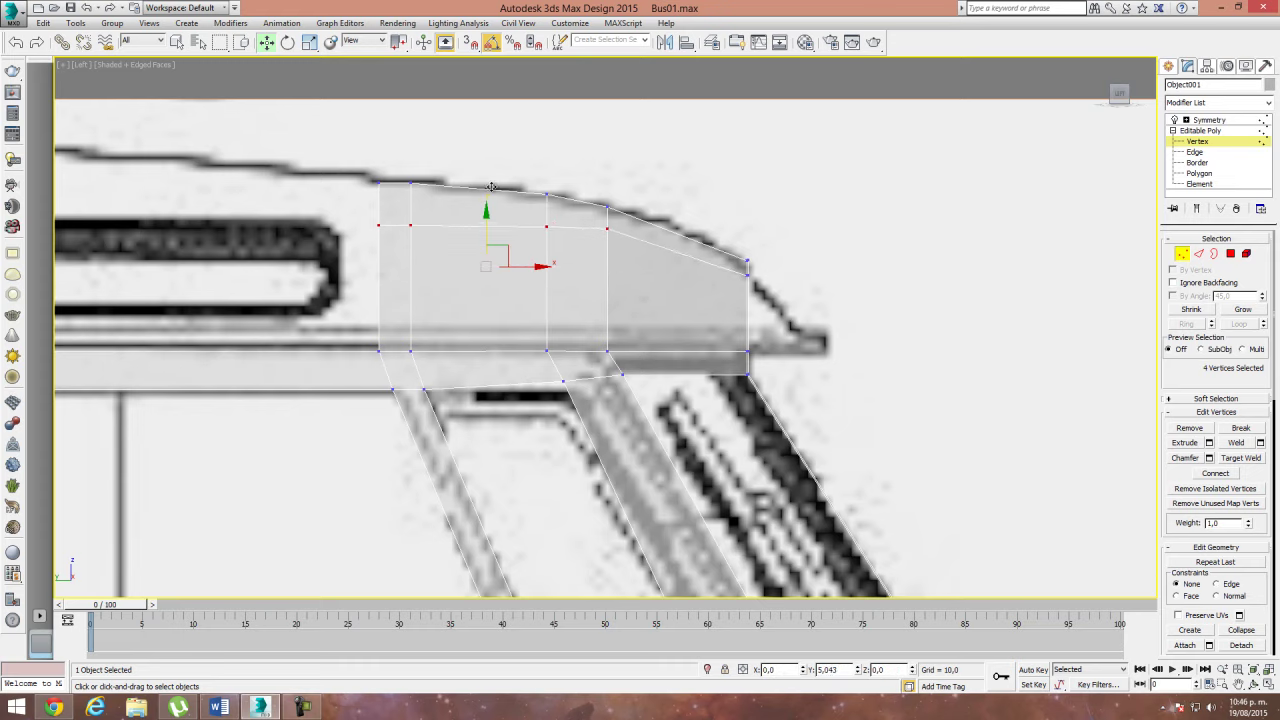
Step: Move the two leftmost and the front-end middle vertices up onto the blueprint roofline
{"action": "left_click_drag", "start_coordinate": [368, 218], "coordinate": [449, 251]}
{"action": "left_click_drag", "start_coordinate": [415, 203], "coordinate": [415, 188]}
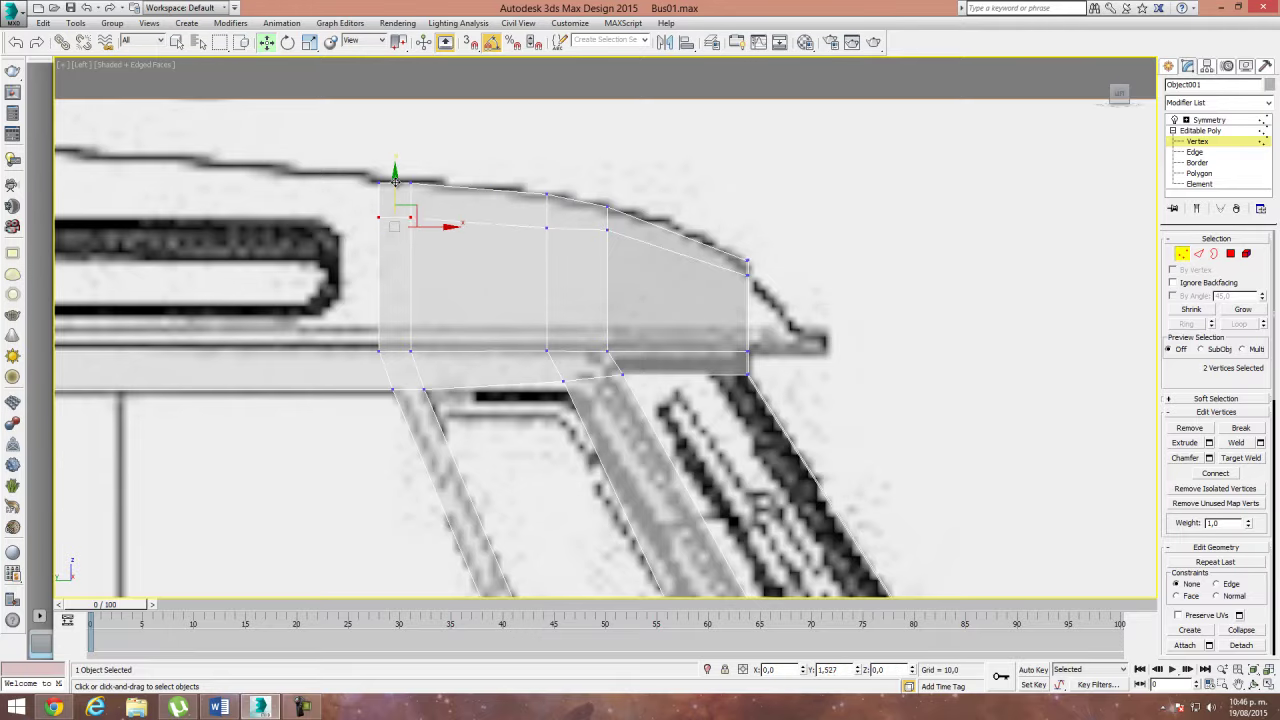
{"action": "left_click", "coordinate": [477, 257]}
{"action": "mouse_move", "coordinate": [517, 215]}
{"action": "left_mouse_down"}
{"action": "mouse_move", "coordinate": [575, 262]}
{"action": "mouse_move", "coordinate": [546, 217]}
{"action": "left_mouse_up"}
{"action": "left_click", "coordinate": [690, 280]}
{"action": "left_click_drag", "start_coordinate": [740, 273], "coordinate": [751, 234]}
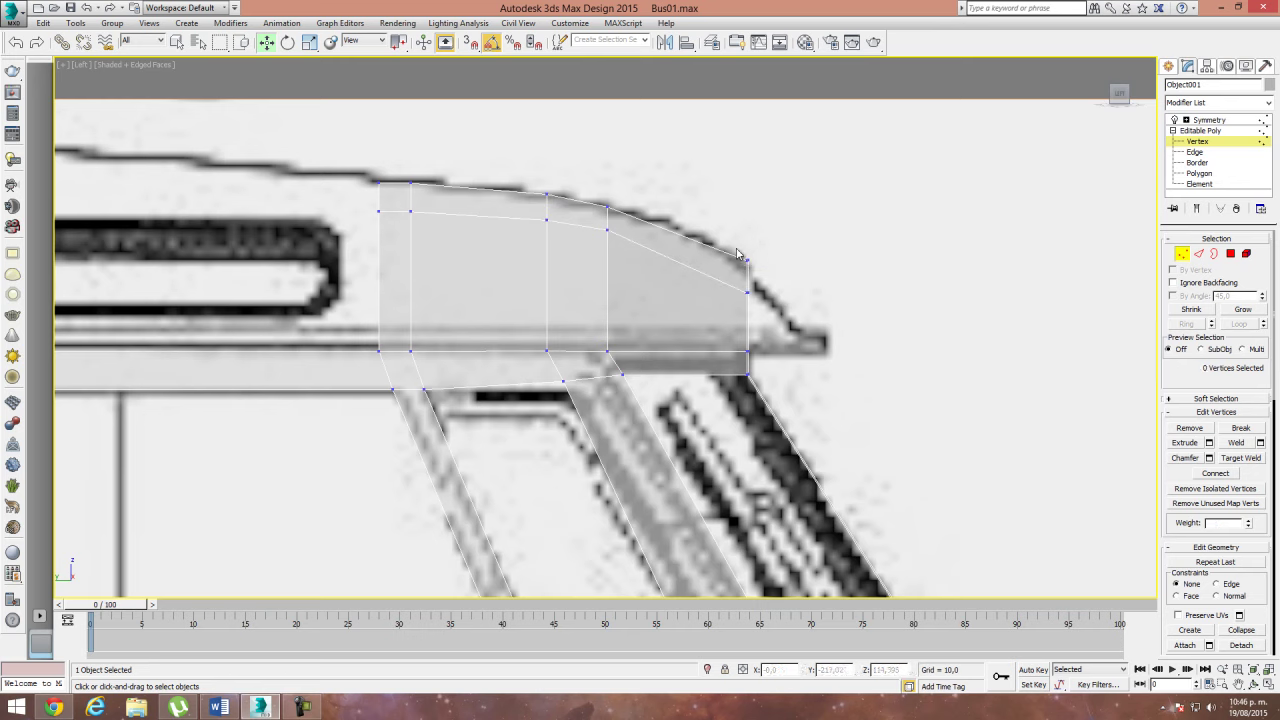
{"action": "left_click", "coordinate": [623, 326]}
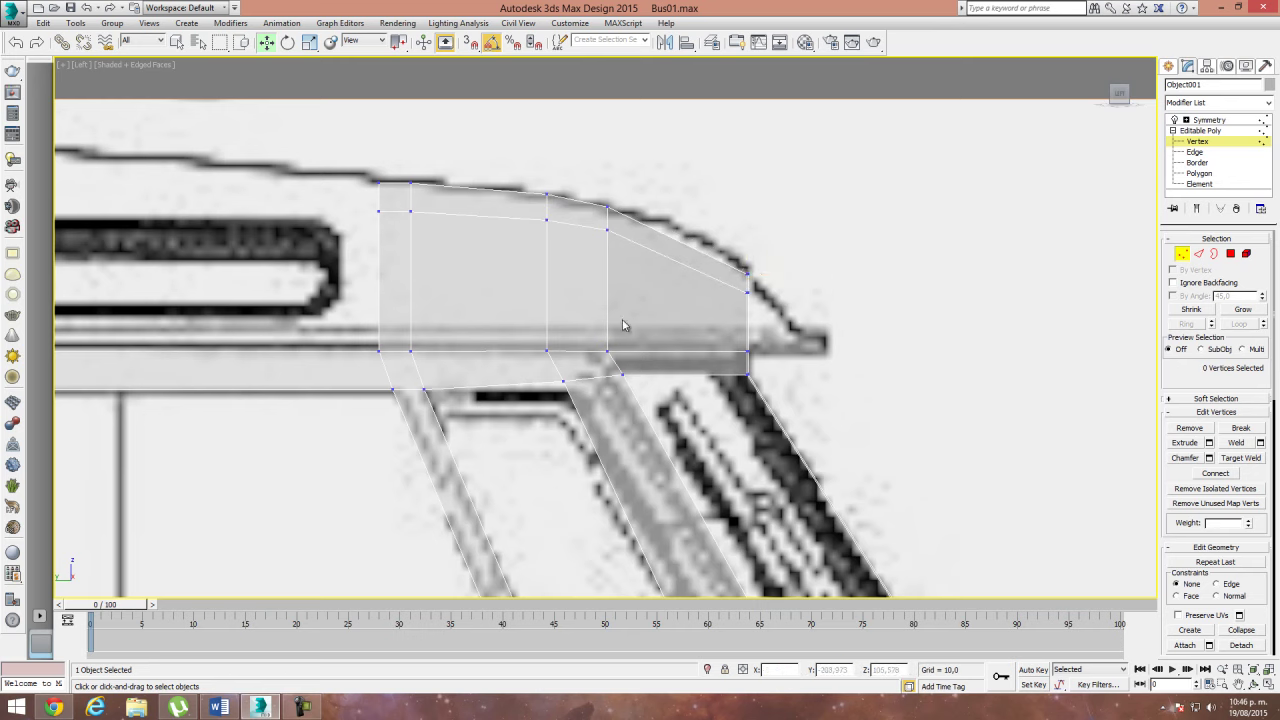
{"action": "scroll", "coordinate": [597, 323], "scroll_direction": "down", "scroll_amount": 2}
{"action": "scroll", "coordinate": [620, 354], "scroll_direction": "down", "scroll_amount": 2}
{"action": "scroll", "coordinate": [650, 337], "scroll_direction": "down", "scroll_amount": 1}
Step: Bridge the first two roof-band gaps above the side windows
{"action": "middle_click_drag", "start_coordinate": [648, 336], "coordinate": [768, 336]}
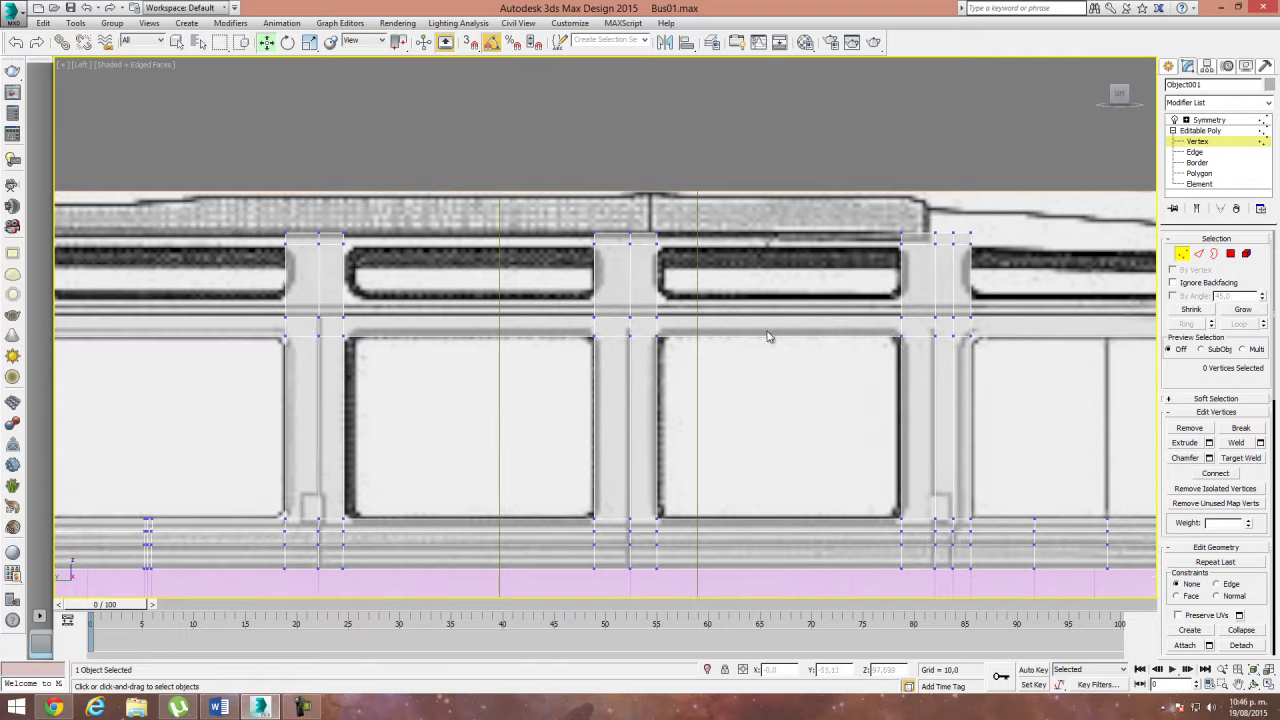
{"action": "middle_click_drag", "start_coordinate": [424, 324], "coordinate": [346, 306]}
{"action": "left_click", "coordinate": [1198, 253]}
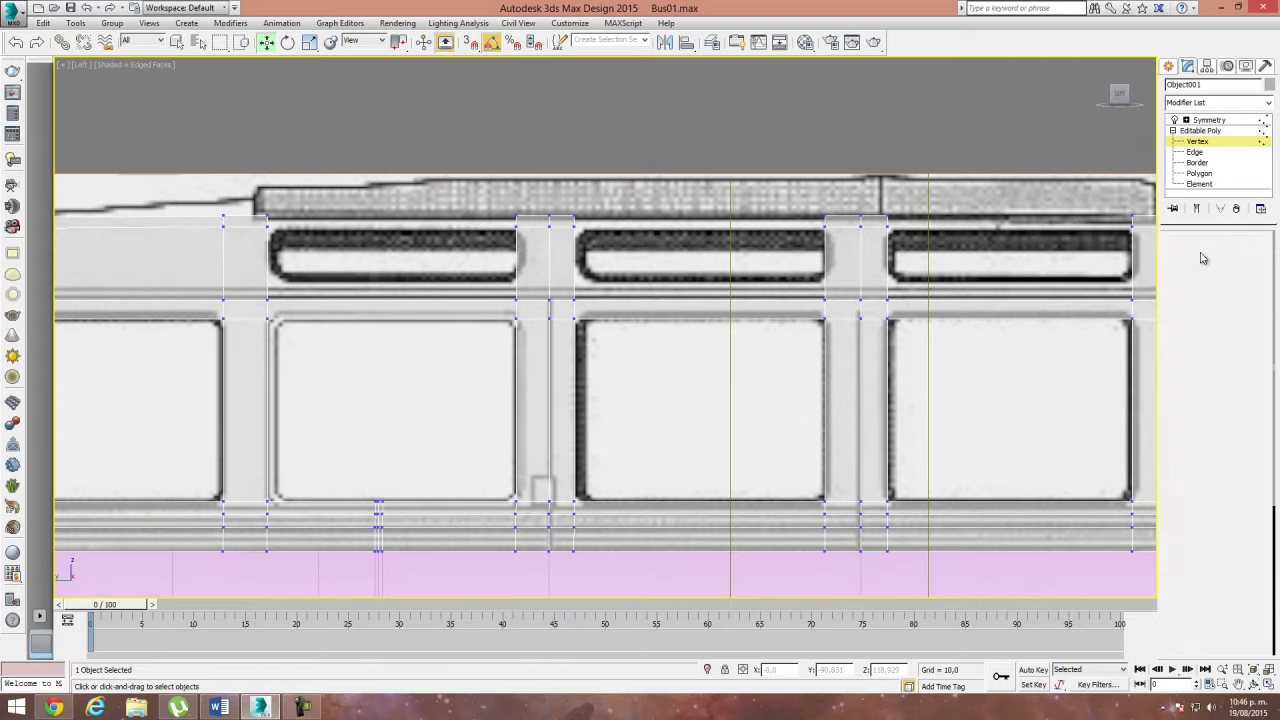
{"action": "left_click", "coordinate": [267, 219]}
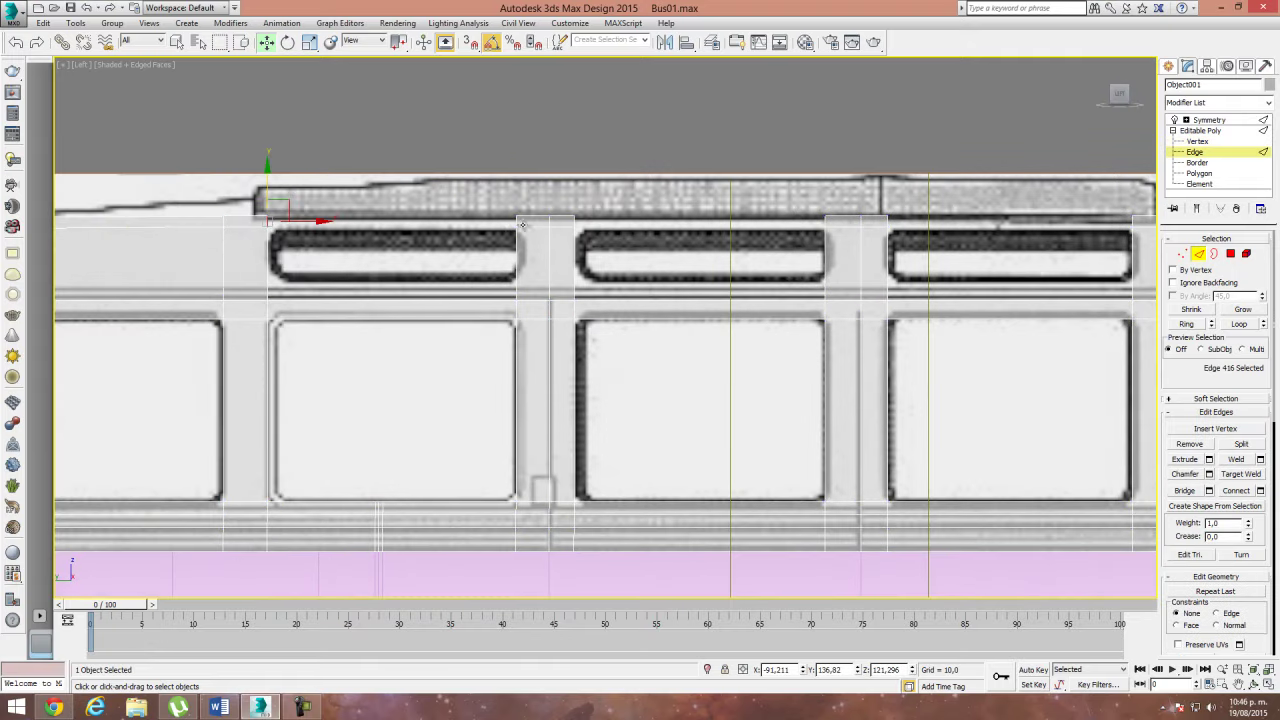
{"action": "left_click", "coordinate": [515, 222], "text": "ctrl"}
{"action": "left_click", "coordinate": [1186, 491]}
{"action": "left_click", "coordinate": [572, 220]}
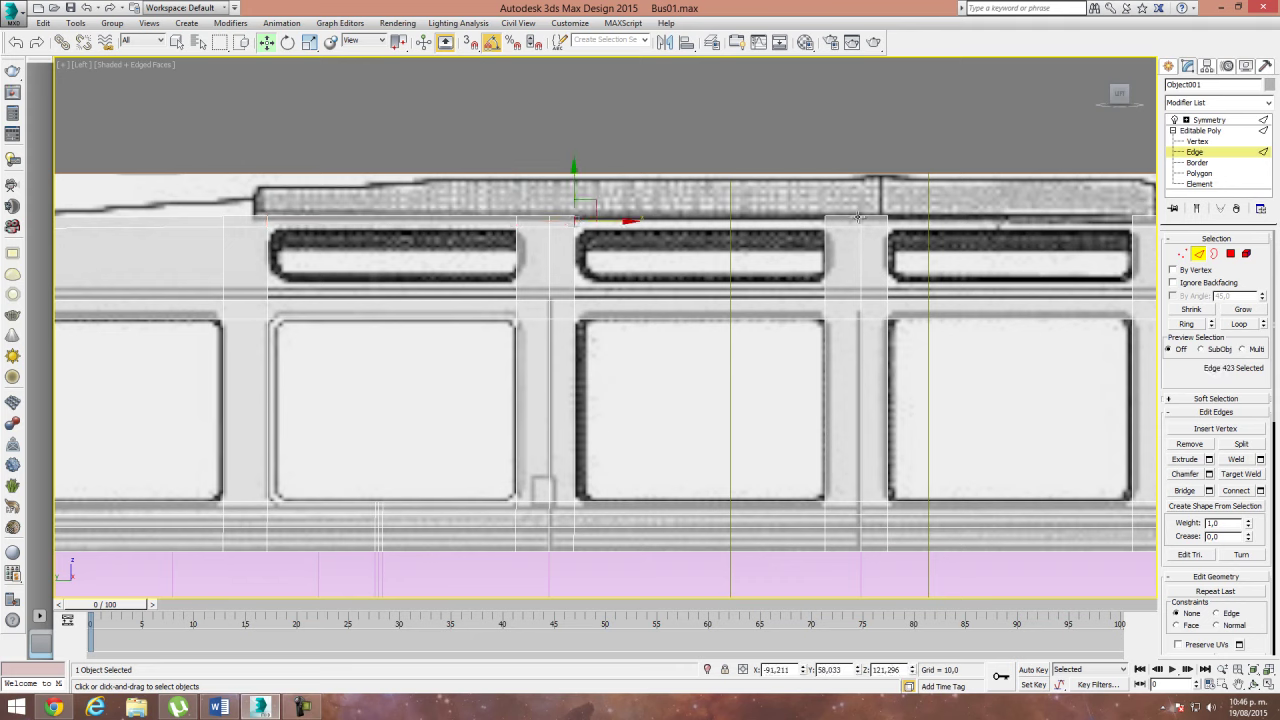
{"action": "left_click", "coordinate": [824, 224], "text": "ctrl"}
{"action": "left_click", "coordinate": [1184, 490]}
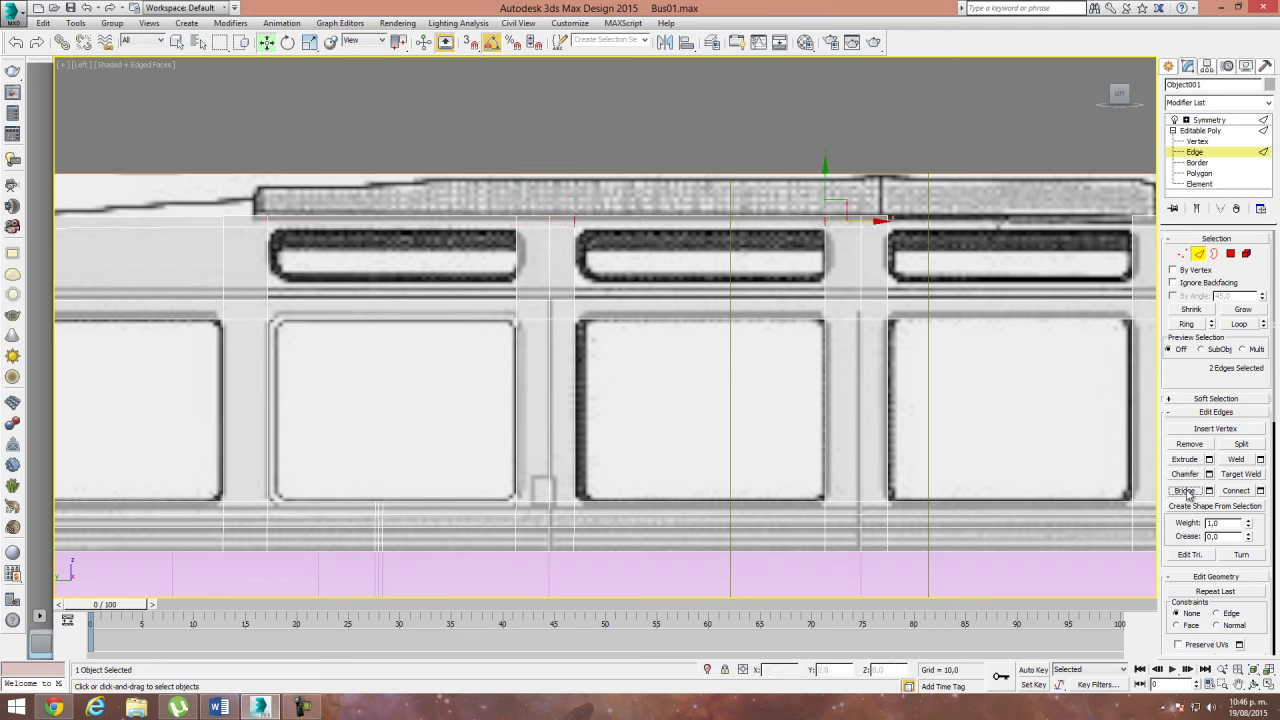
Step: Bridge the remaining two gaps, joining the band to the front section
{"action": "middle_click_drag", "start_coordinate": [644, 278], "coordinate": [420, 278]}
{"action": "scroll", "coordinate": [376, 210], "scroll_direction": "up", "scroll_amount": 4}
{"action": "left_click", "coordinate": [392, 212]}
{"action": "left_click", "coordinate": [877, 212], "text": "ctrl"}
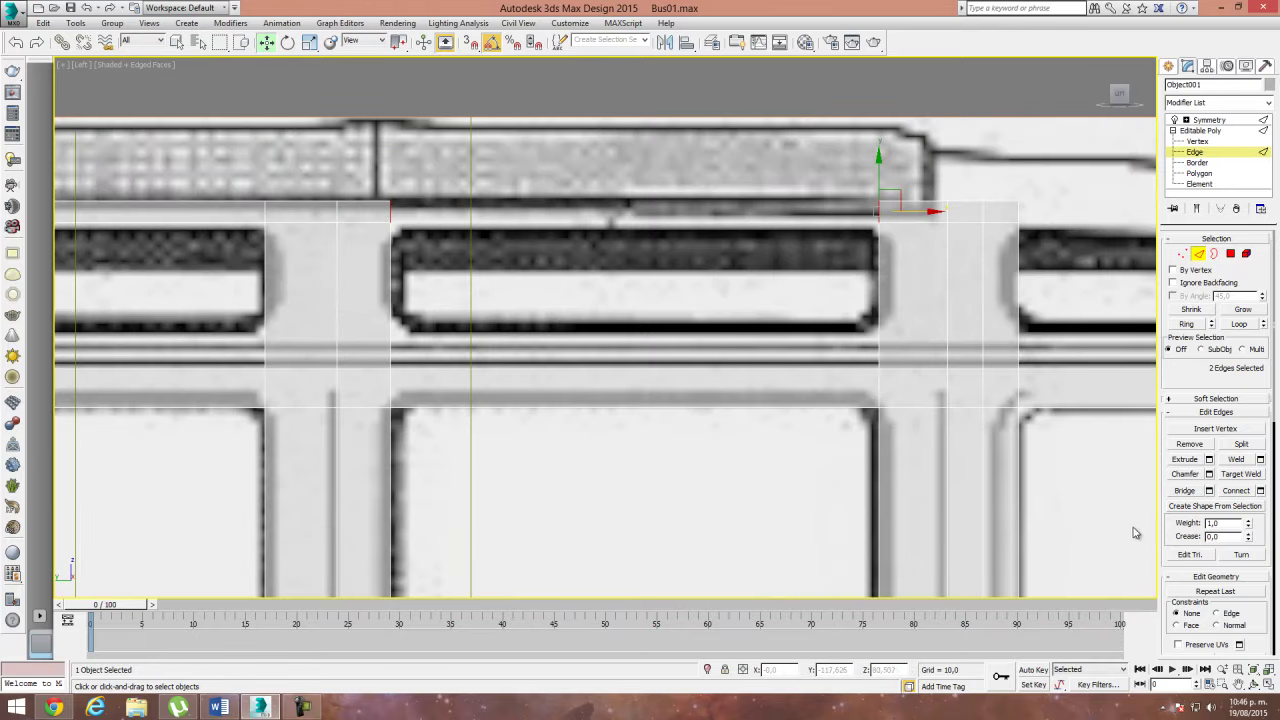
{"action": "left_click", "coordinate": [1186, 492]}
{"action": "middle_click_drag", "start_coordinate": [969, 374], "coordinate": [450, 307]}
{"action": "left_click", "coordinate": [496, 187]}
{"action": "left_click", "coordinate": [1030, 200], "text": "ctrl"}
{"action": "middle_click_drag", "start_coordinate": [957, 266], "coordinate": [869, 273]}
{"action": "left_click", "coordinate": [1186, 492]}
{"action": "scroll", "coordinate": [779, 327], "scroll_direction": "down", "scroll_amount": 2}
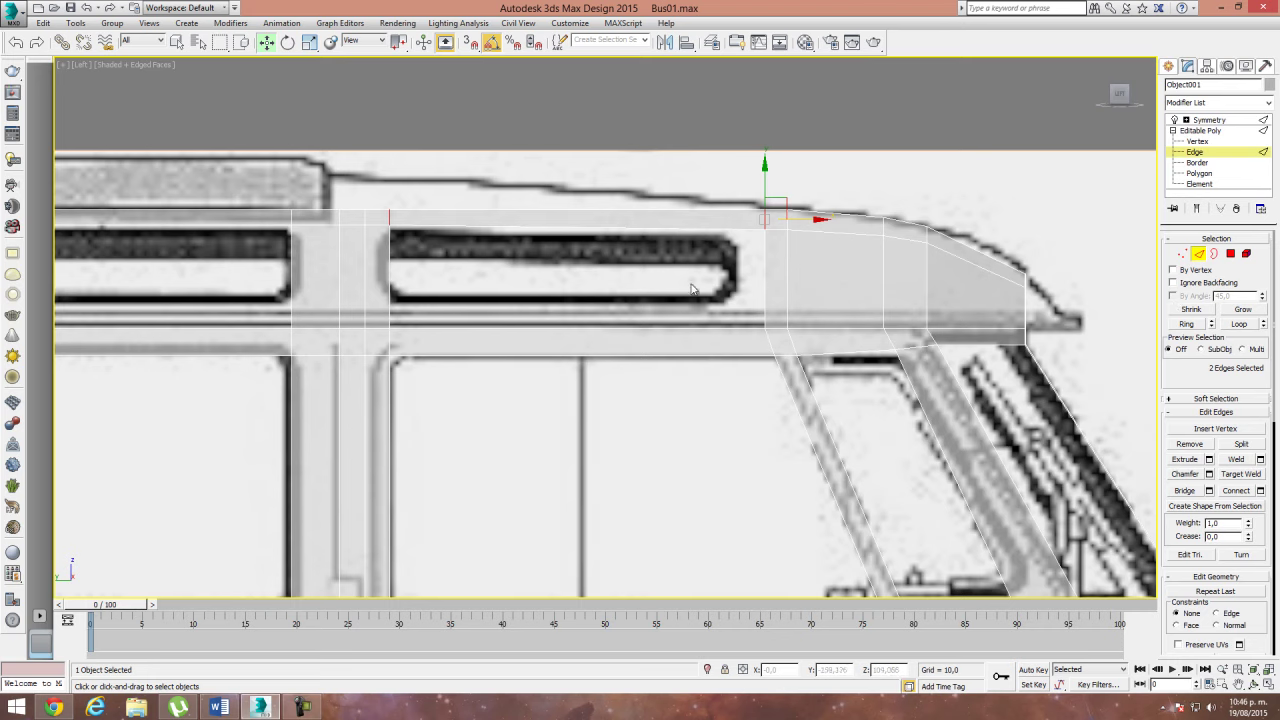
Step: Slide the front vertical roof-band edge slightly toward the rear
{"action": "left_click", "coordinate": [766, 277]}
{"action": "left_click_drag", "start_coordinate": [810, 279], "coordinate": [780, 281]}
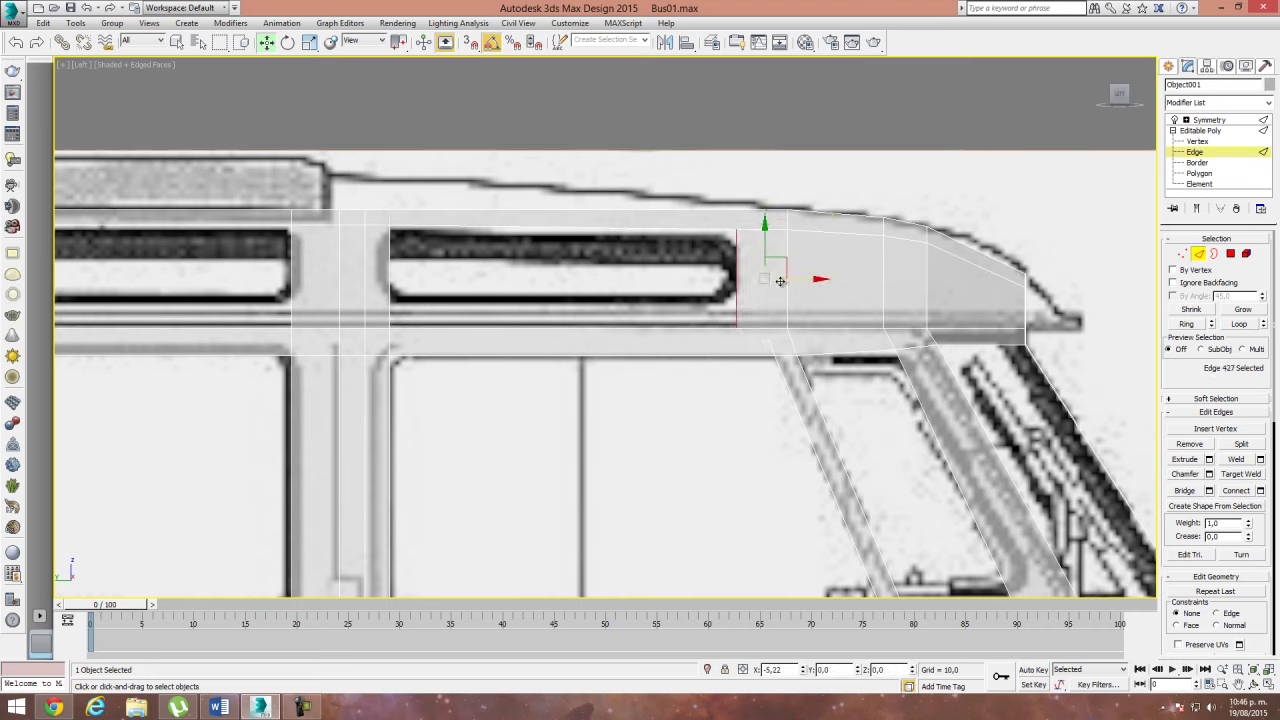
{"action": "middle_click_drag", "start_coordinate": [438, 325], "coordinate": [651, 261]}
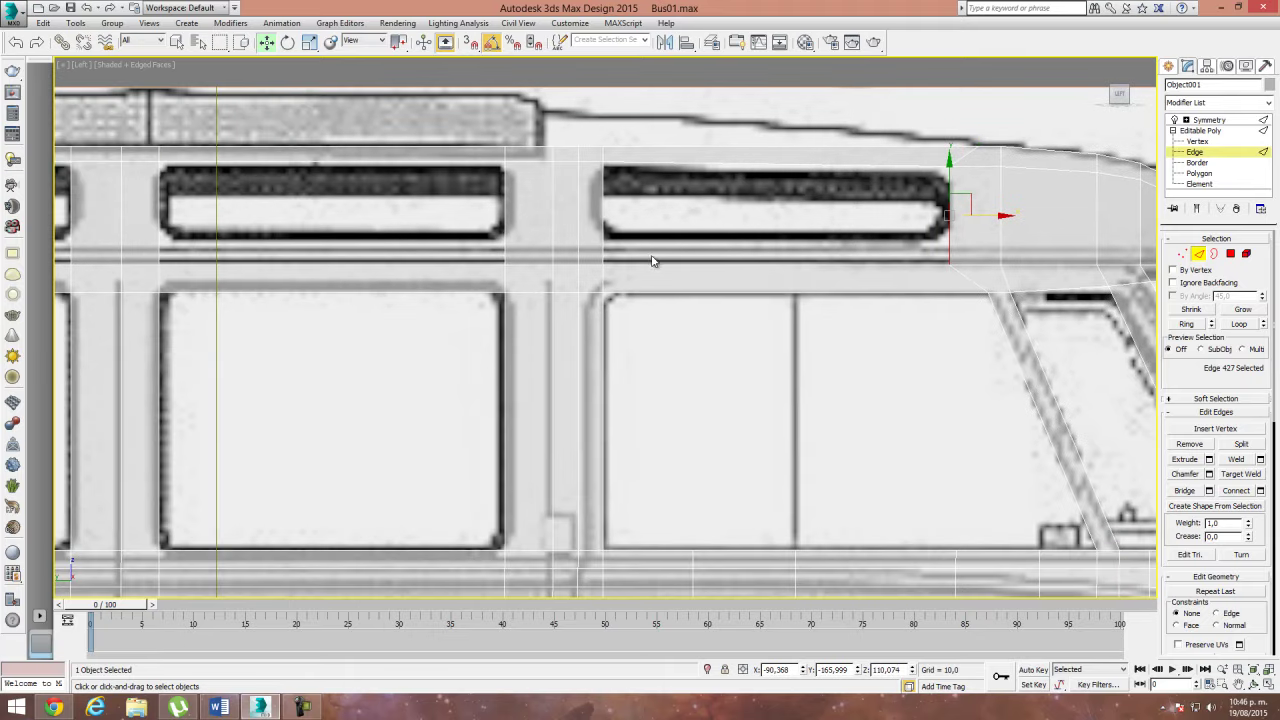
{"action": "mouse_move", "coordinate": [755, 283]}
{"action": "middle_mouse_down"}
{"action": "mouse_move", "coordinate": [630, 273]}
{"action": "mouse_move", "coordinate": [751, 241]}
{"action": "middle_mouse_up"}
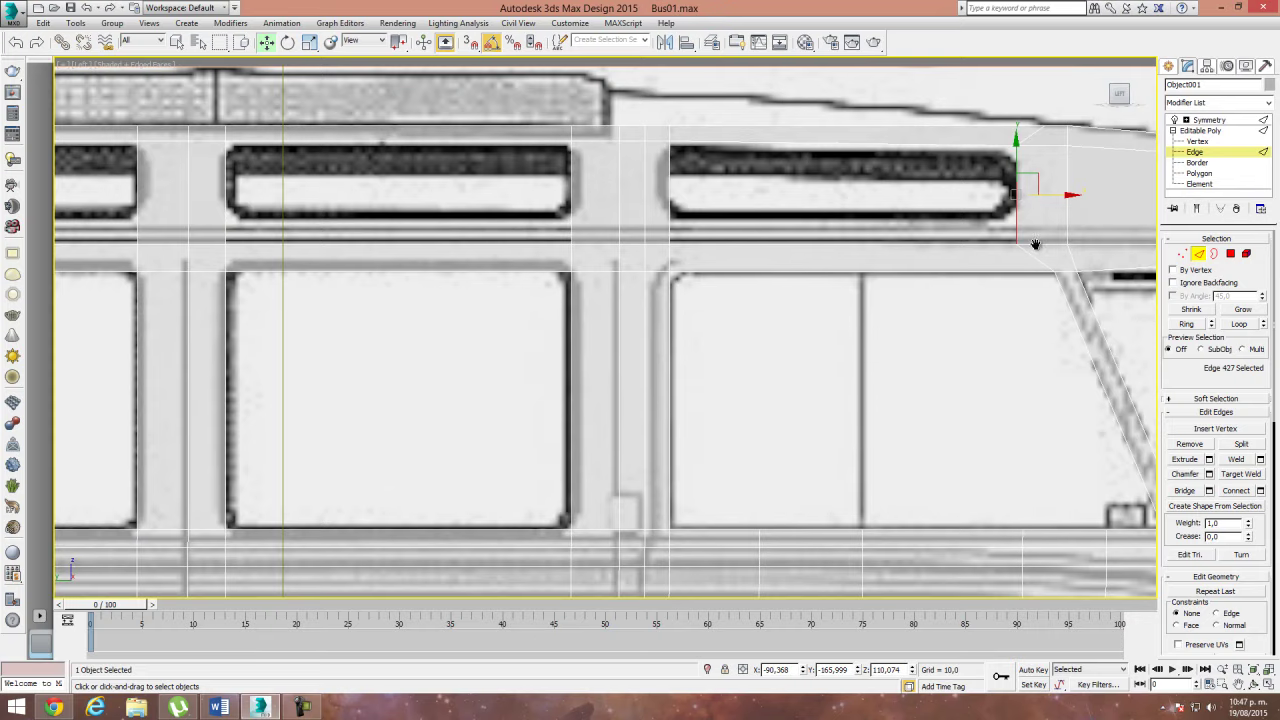
{"action": "scroll", "coordinate": [719, 247], "scroll_direction": "down", "scroll_amount": 2}
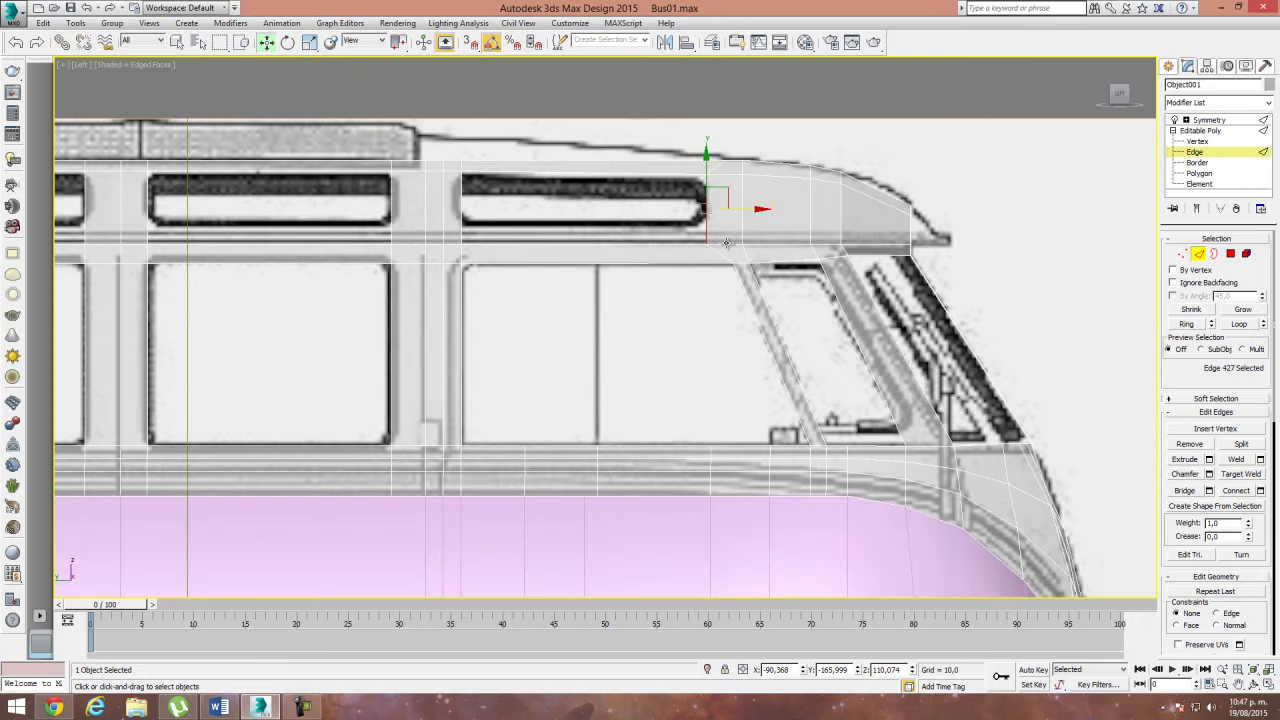
Step: Shift the three-vertex front column forward along X, then select the two long horizontal edges
{"action": "left_click", "coordinate": [1183, 254]}
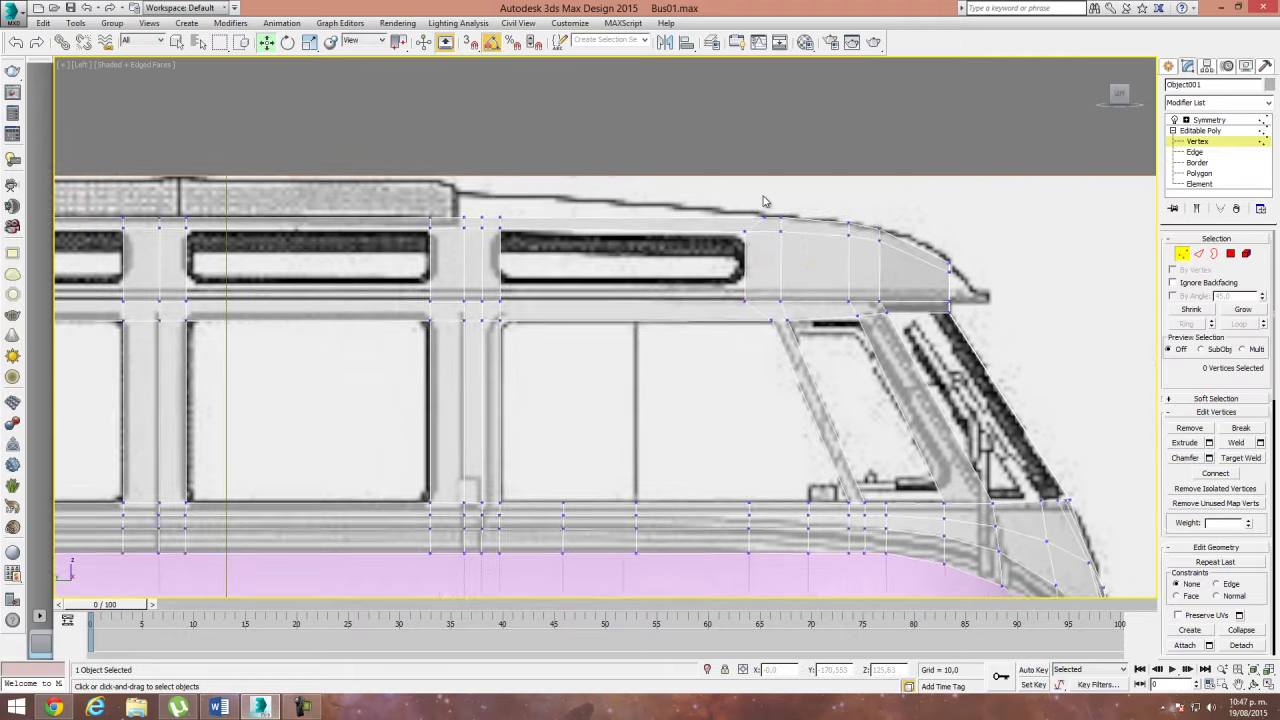
{"action": "scroll", "coordinate": [740, 232], "scroll_direction": "up", "scroll_amount": 2}
{"action": "left_click_drag", "start_coordinate": [800, 246], "coordinate": [727, 246]}
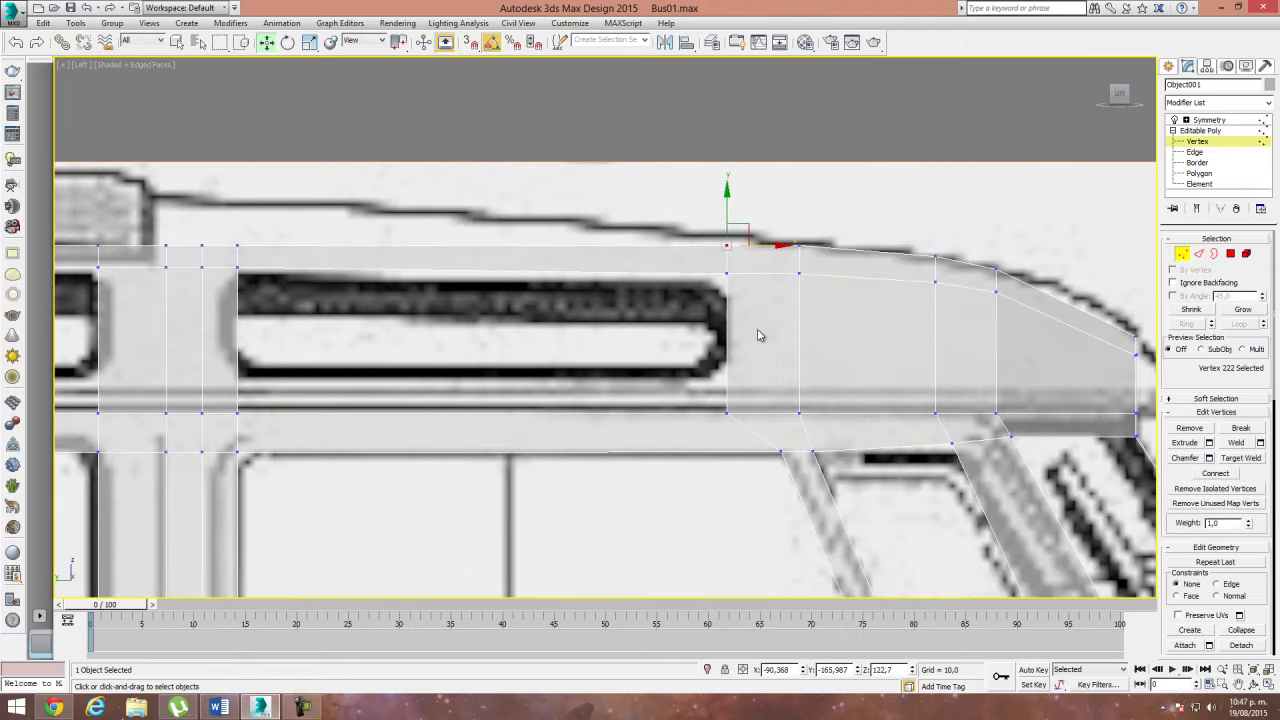
{"action": "middle_click_drag", "start_coordinate": [760, 334], "coordinate": [651, 252]}
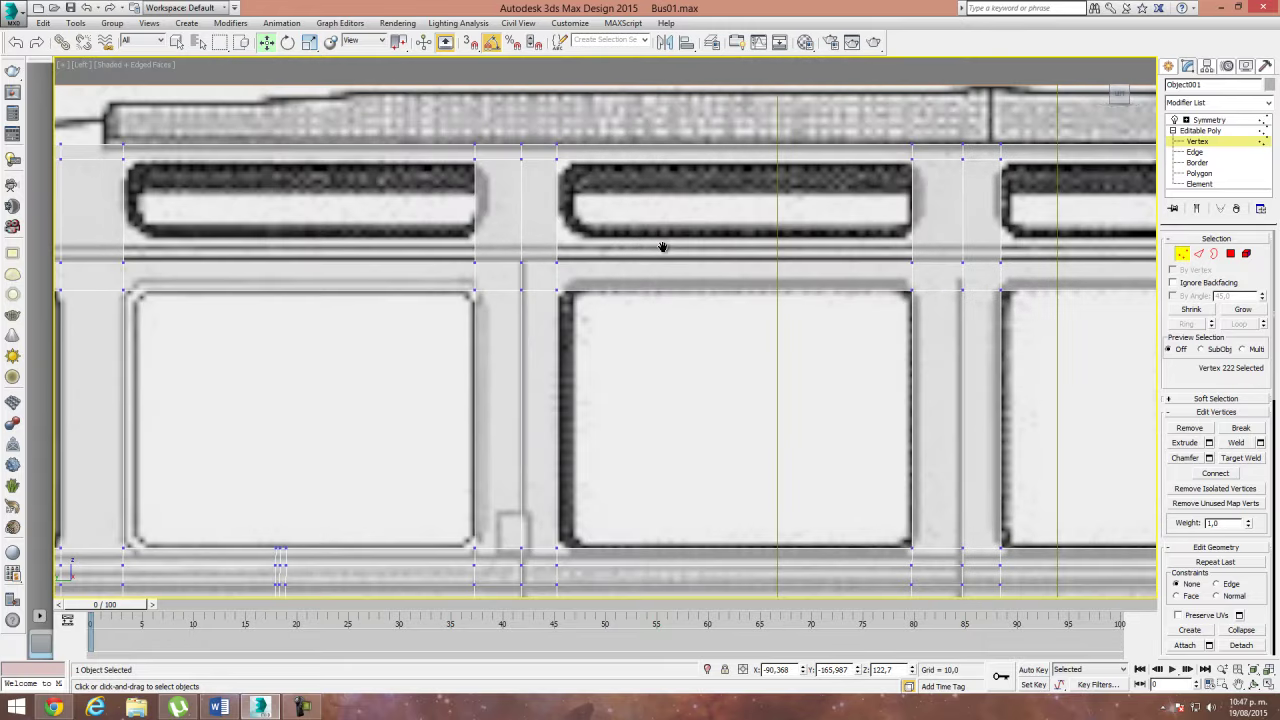
{"action": "mouse_move", "coordinate": [651, 252]}
{"action": "middle_mouse_down"}
{"action": "mouse_move", "coordinate": [800, 268]}
{"action": "mouse_move", "coordinate": [740, 236]}
{"action": "middle_mouse_up"}
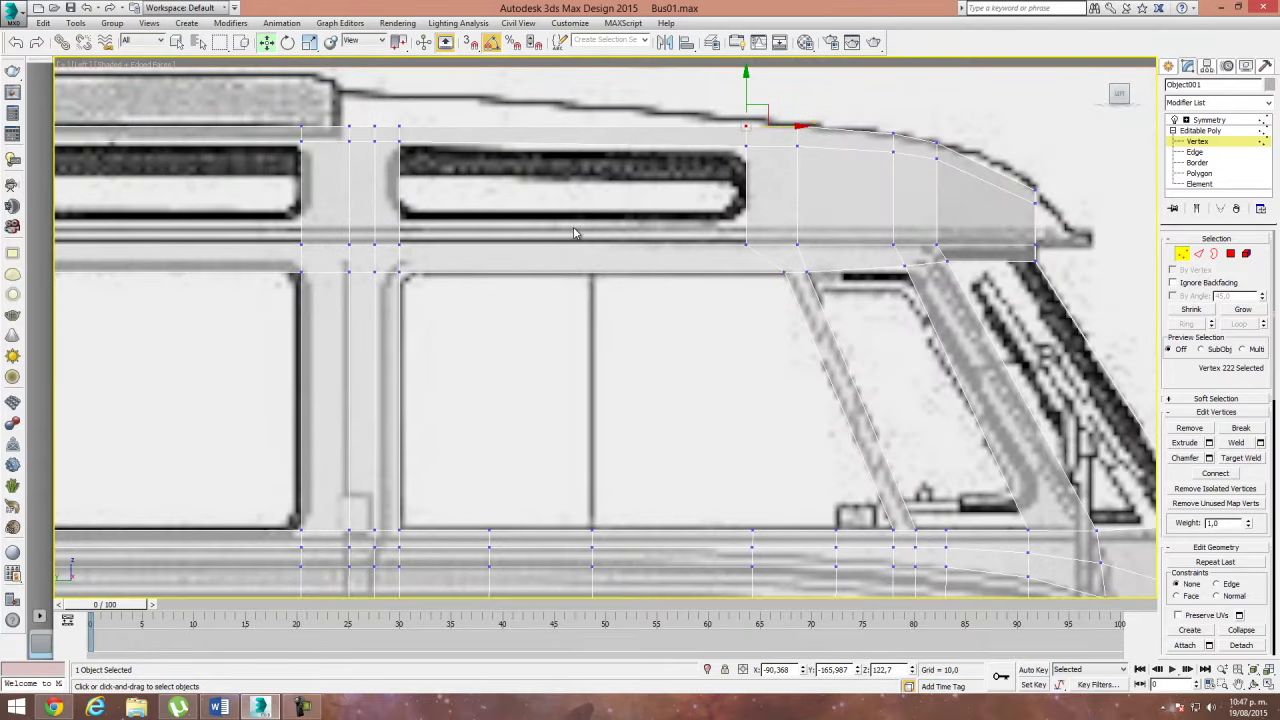
{"action": "middle_click_drag", "start_coordinate": [533, 250], "coordinate": [612, 240]}
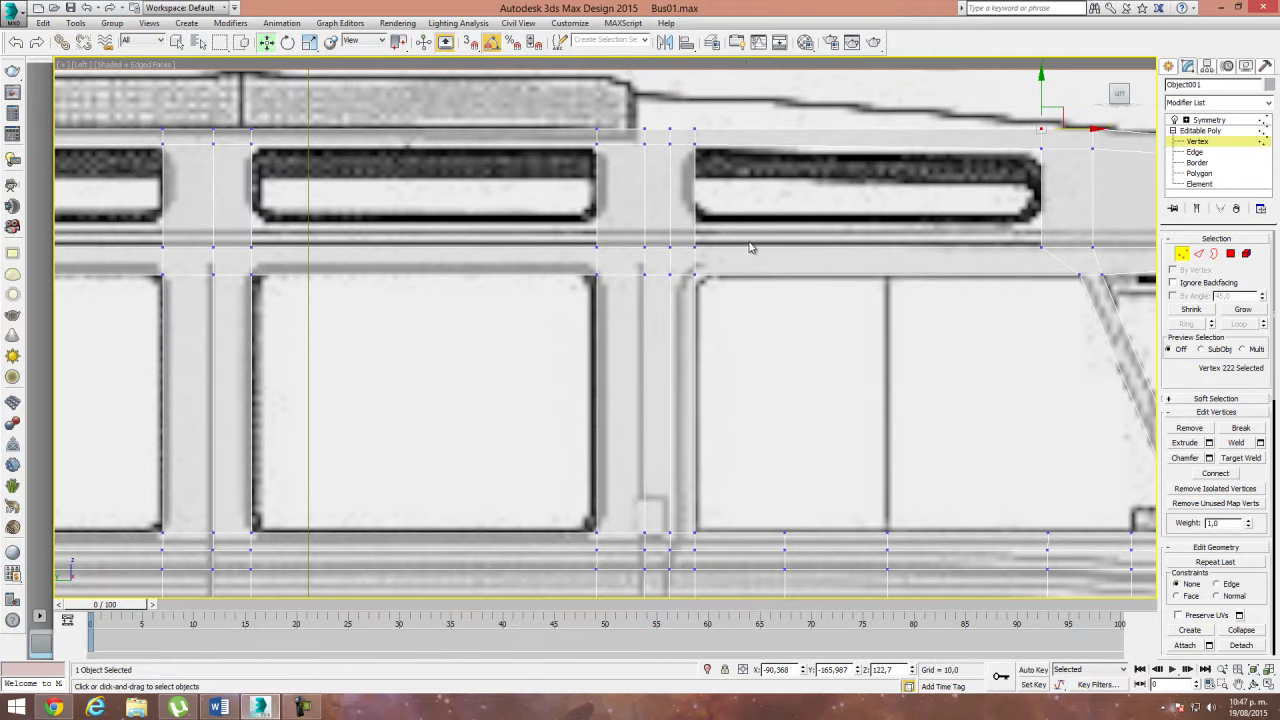
{"action": "middle_click_drag", "start_coordinate": [755, 248], "coordinate": [594, 240]}
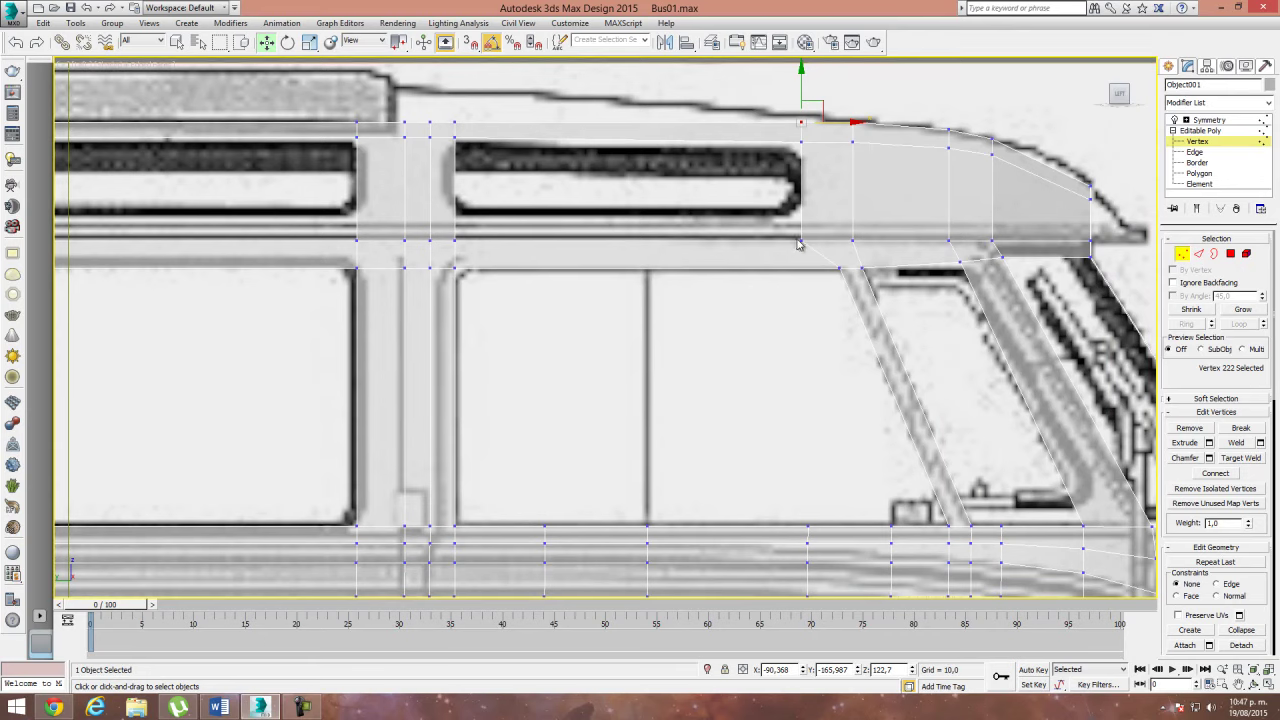
{"action": "left_click_drag", "start_coordinate": [788, 104], "coordinate": [830, 240]}
{"action": "left_click_drag", "start_coordinate": [855, 168], "coordinate": [870, 168]}
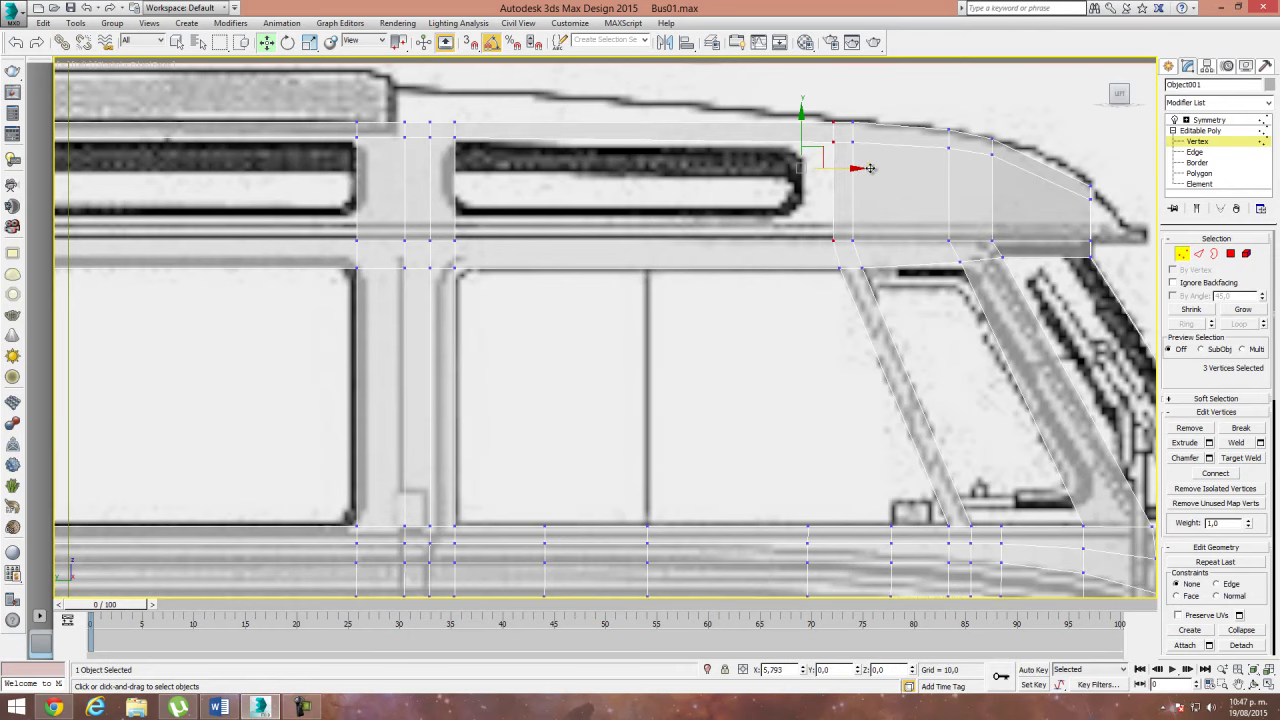
{"action": "left_click_drag", "start_coordinate": [870, 168], "coordinate": [866, 168]}
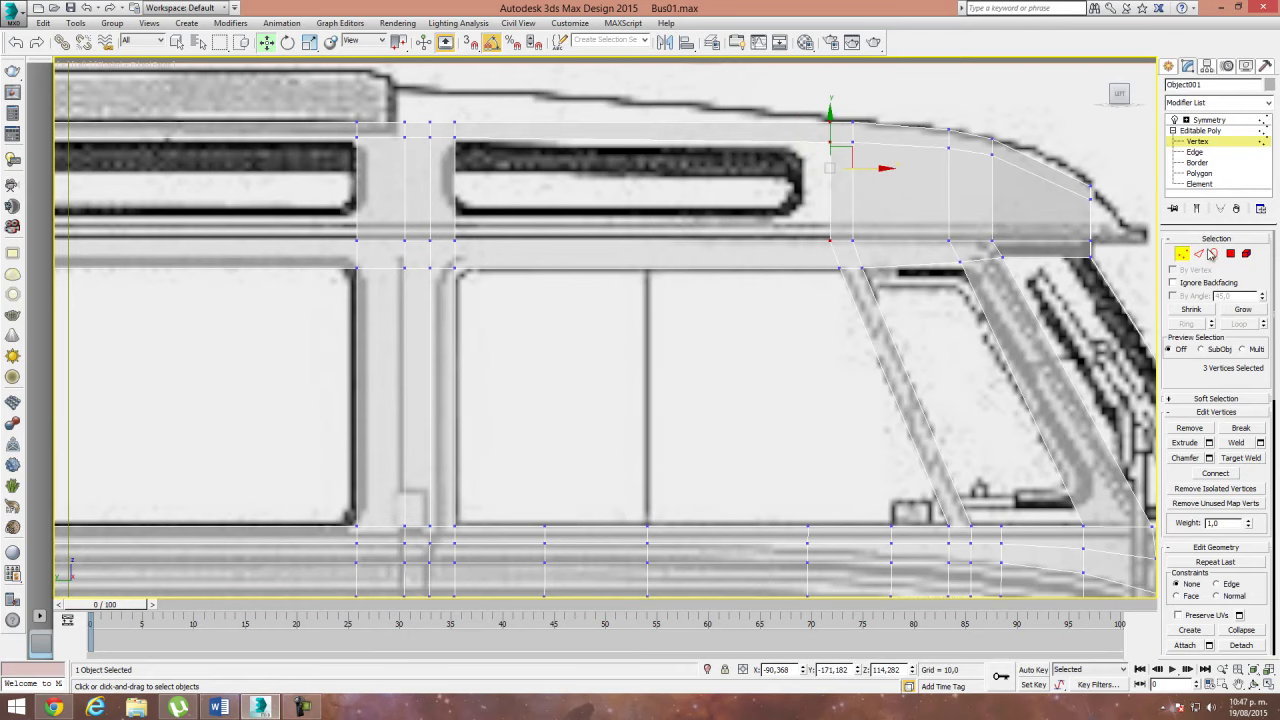
{"action": "left_click", "coordinate": [1198, 253]}
{"action": "left_click_drag", "start_coordinate": [802, 276], "coordinate": [802, 112]}
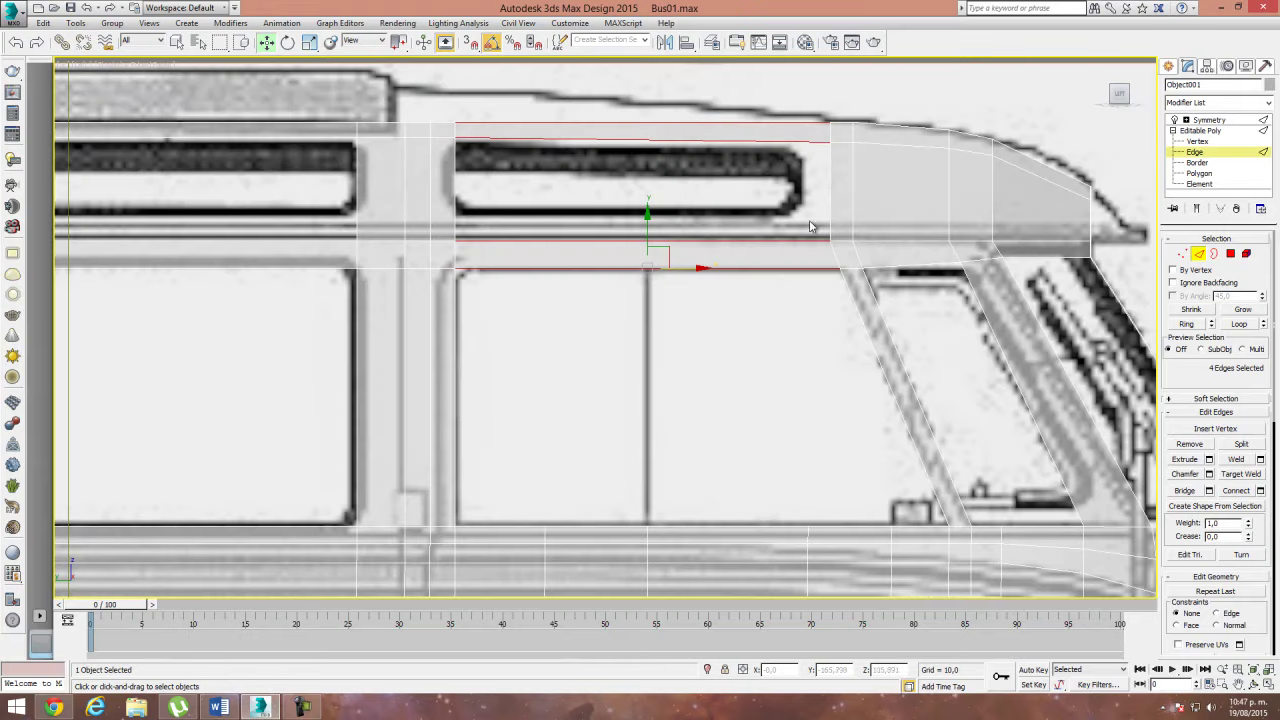
Step: Connect the two long edges, shift the new edge to the window end, and bridge
{"action": "left_click", "coordinate": [1261, 490]}
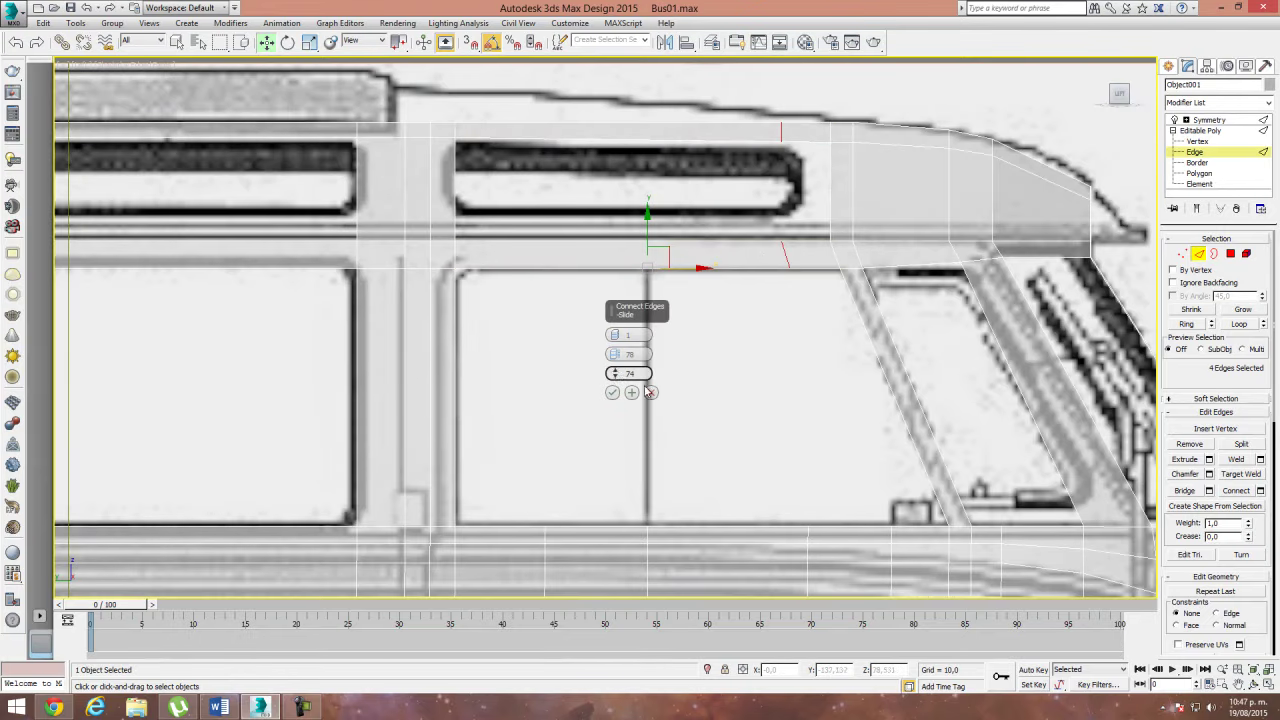
{"action": "left_click", "coordinate": [612, 392]}
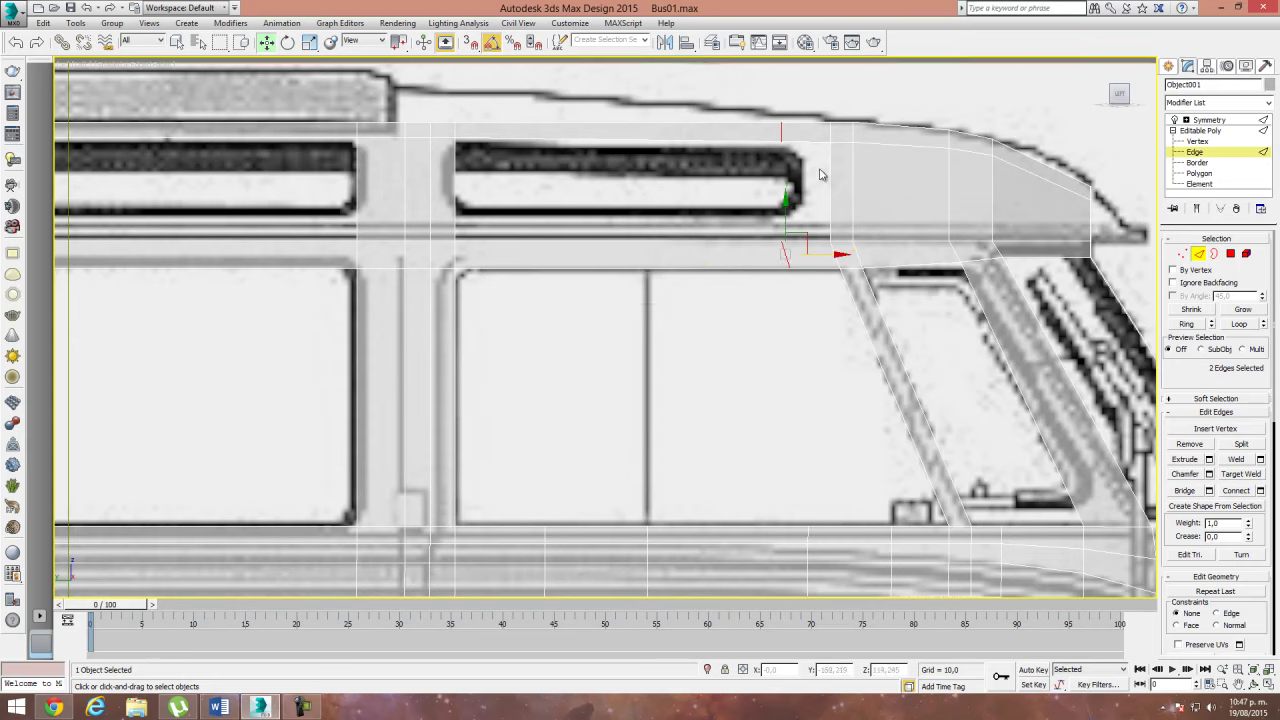
{"action": "left_click_drag", "start_coordinate": [812, 242], "coordinate": [877, 268]}
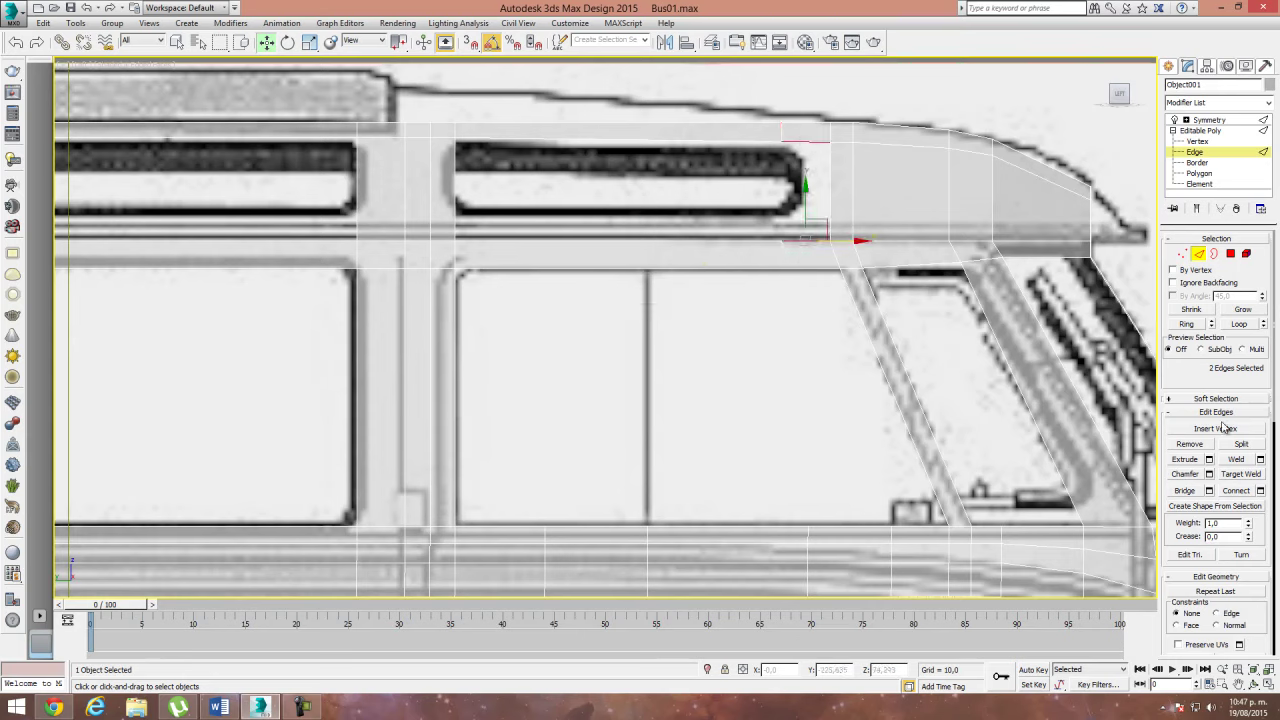
{"action": "left_click", "coordinate": [1185, 492]}
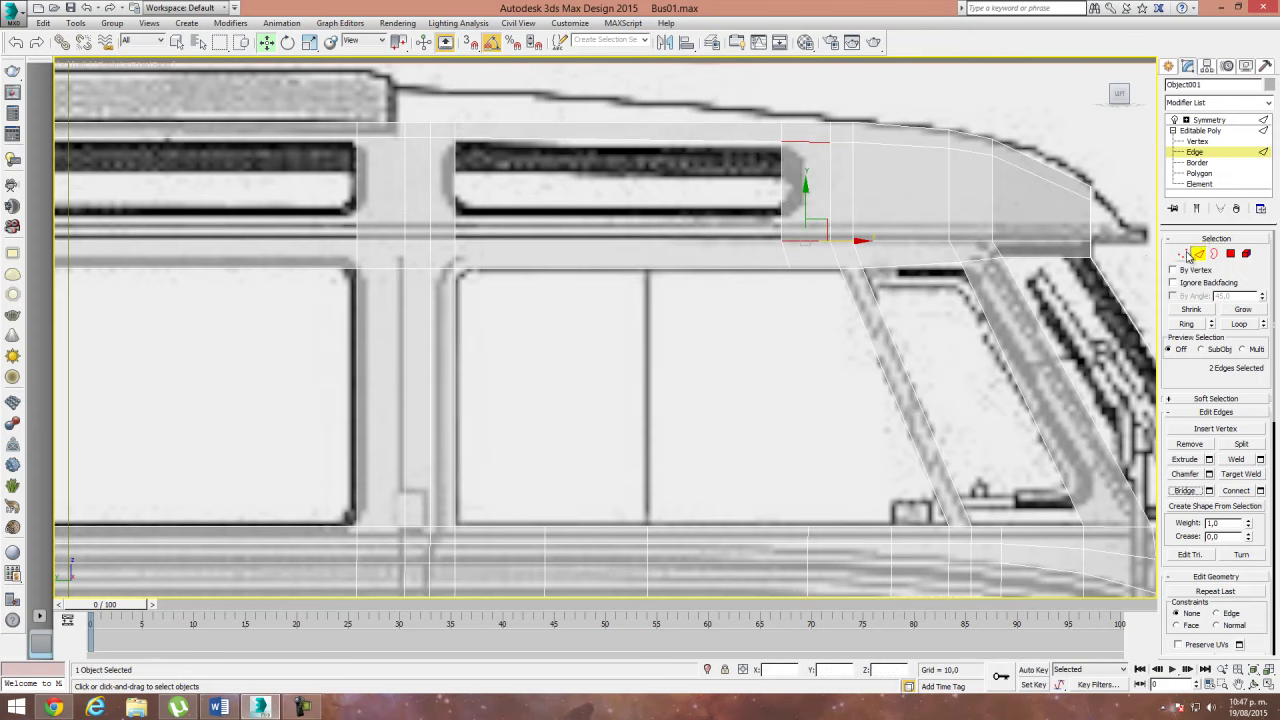
Step: Move the front vertex column and one band vertex right onto the windshield pillar
{"action": "left_click", "coordinate": [1182, 253]}
{"action": "mouse_move", "coordinate": [765, 111]}
{"action": "left_mouse_down"}
{"action": "mouse_move", "coordinate": [794, 277]}
{"action": "mouse_move", "coordinate": [798, 264]}
{"action": "left_mouse_up"}
{"action": "left_click_drag", "start_coordinate": [818, 167], "coordinate": [840, 167]}
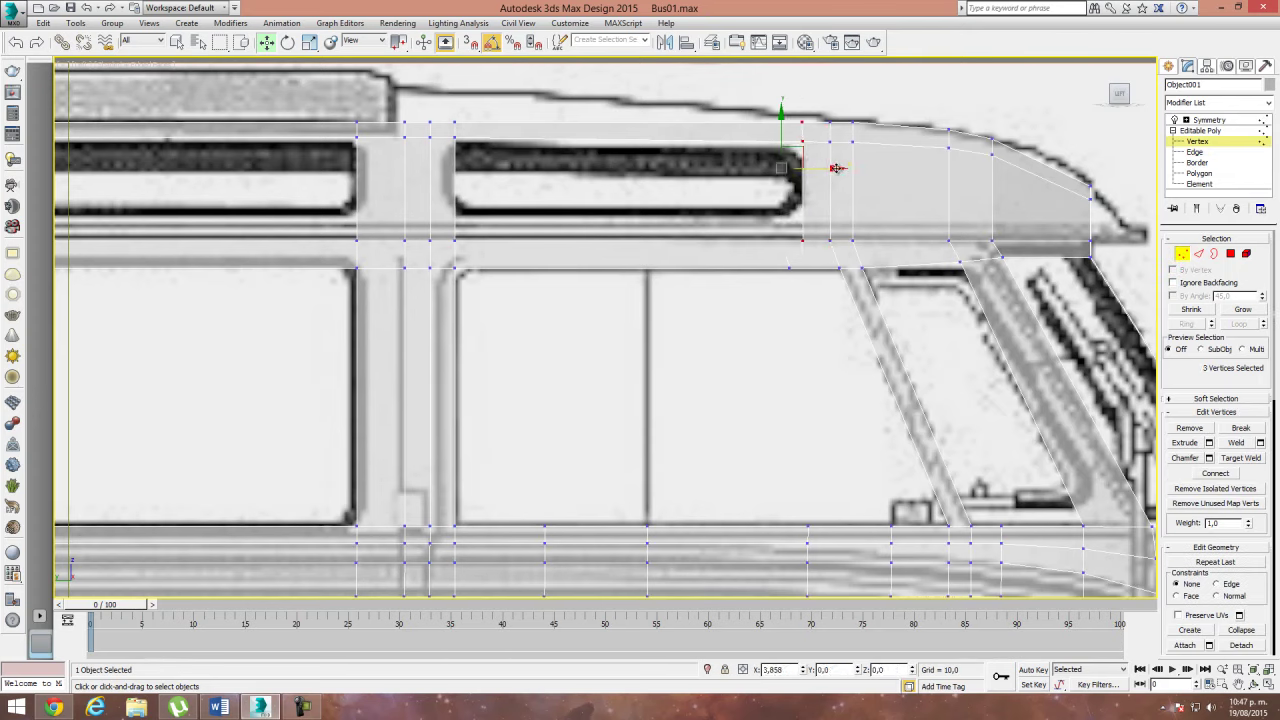
{"action": "left_click_drag", "start_coordinate": [785, 265], "coordinate": [843, 268]}
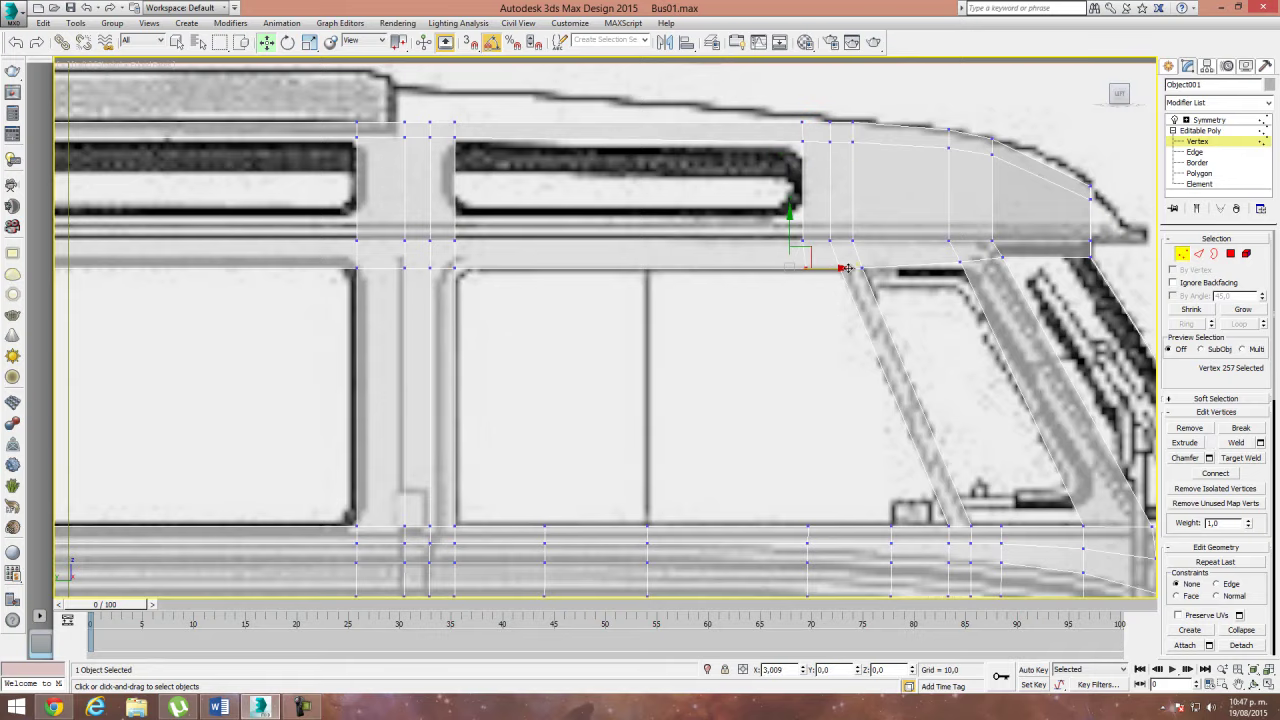
{"action": "left_click", "coordinate": [758, 188]}
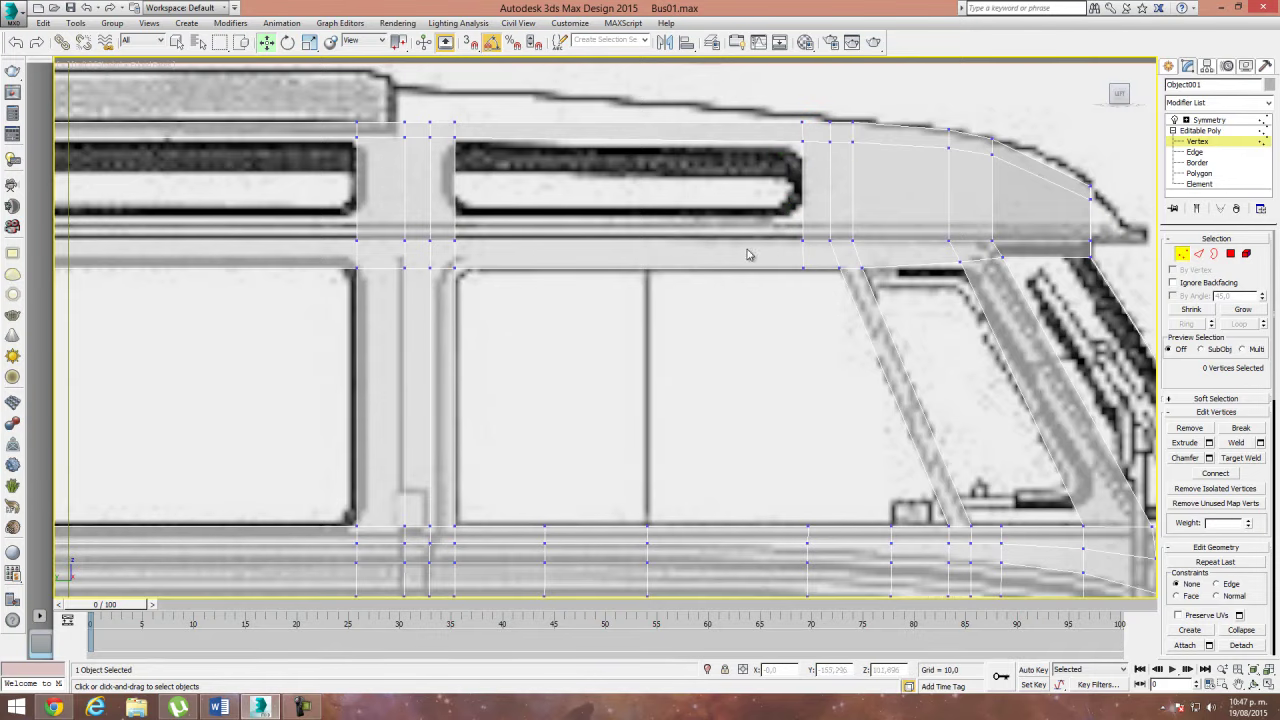
{"action": "scroll", "coordinate": [525, 333], "scroll_direction": "down", "scroll_amount": 3}
Step: In the Front view, move the roof-corner vertices right onto the rounded roof outline
{"action": "scroll", "coordinate": [521, 324], "scroll_direction": "down", "scroll_amount": 2}
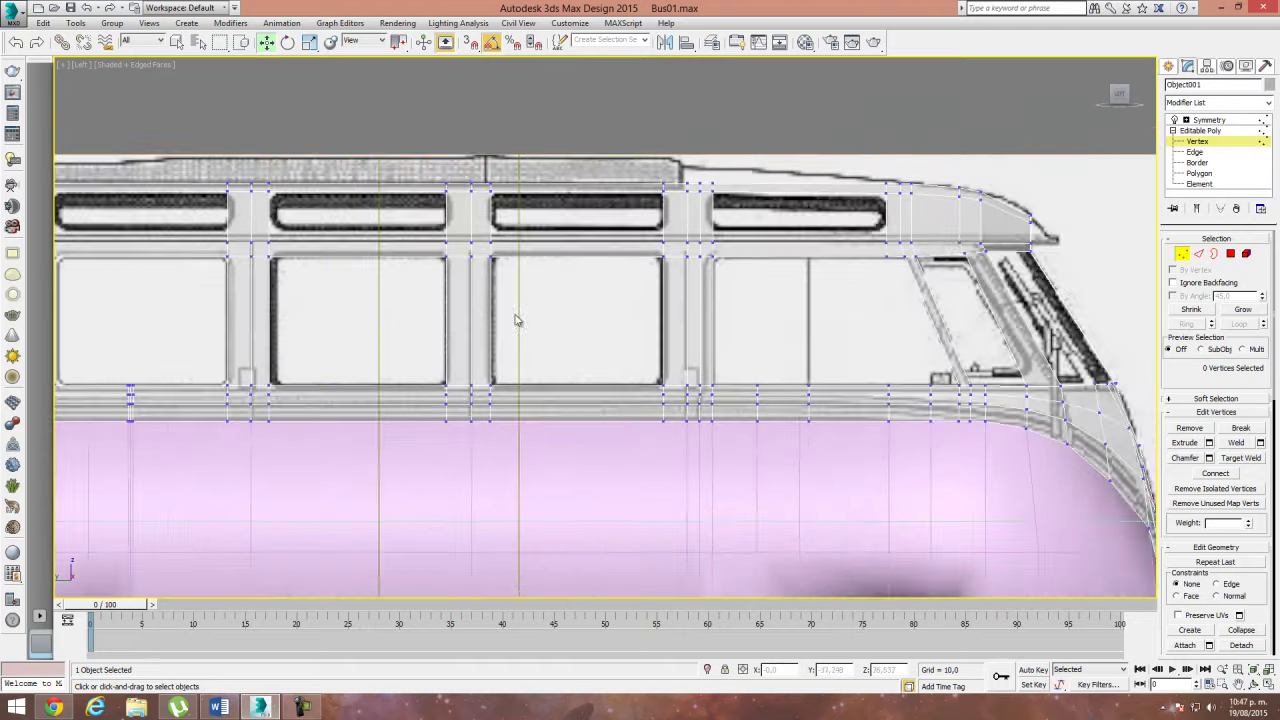
{"action": "scroll", "coordinate": [525, 330], "scroll_direction": "down", "scroll_amount": 1}
{"action": "scroll", "coordinate": [629, 326], "scroll_direction": "down", "scroll_amount": 2}
{"action": "scroll", "coordinate": [634, 309], "scroll_direction": "down", "scroll_amount": 2}
{"action": "scroll", "coordinate": [634, 309], "scroll_direction": "down", "scroll_amount": 2}
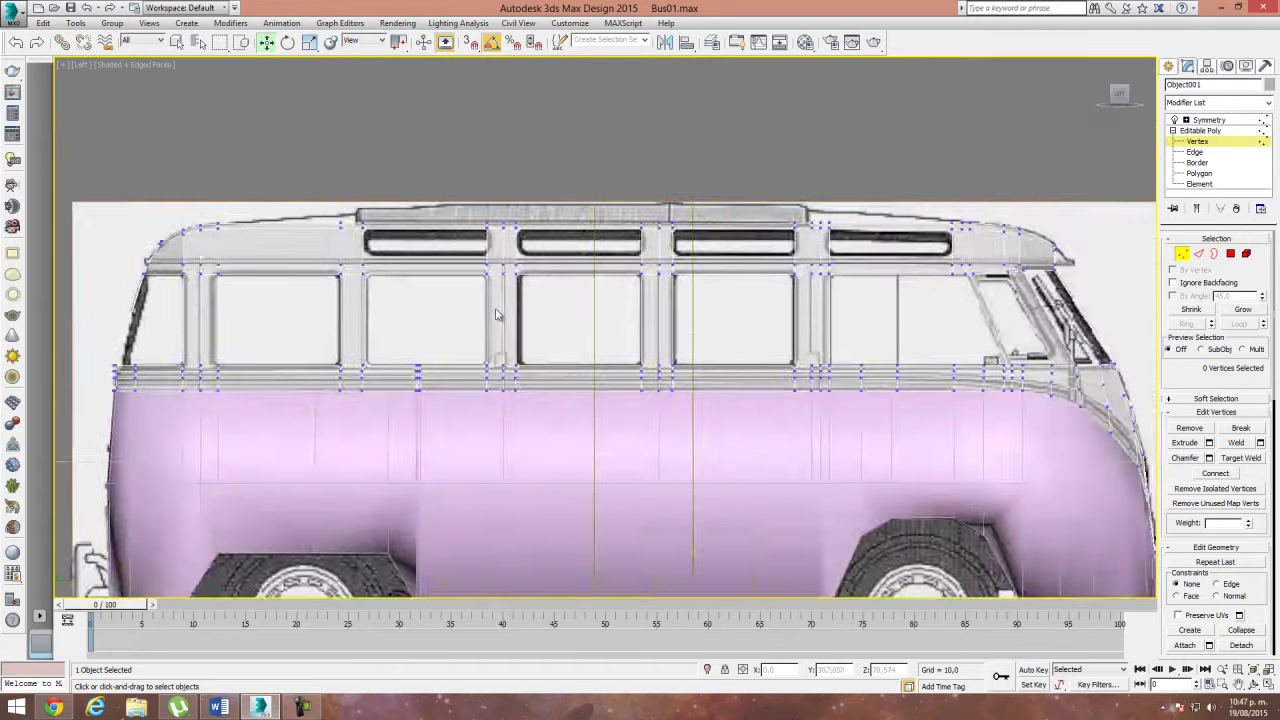
{"action": "key", "text": "f"}
{"action": "middle_click_drag", "start_coordinate": [590, 208], "coordinate": [528, 271]}
{"action": "scroll", "coordinate": [528, 271], "scroll_direction": "up", "scroll_amount": 4}
{"action": "mouse_move", "coordinate": [445, 201]}
{"action": "left_mouse_down"}
{"action": "mouse_move", "coordinate": [571, 266]}
{"action": "mouse_move", "coordinate": [585, 252]}
{"action": "left_mouse_up"}
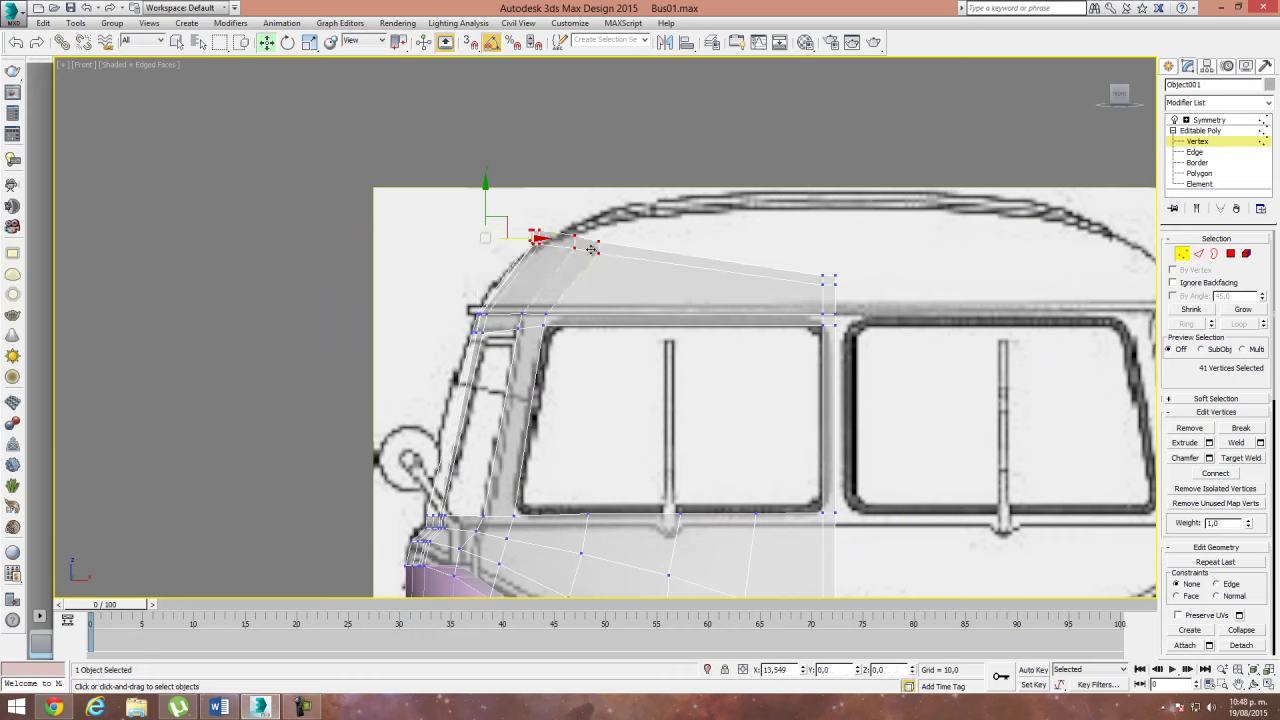
{"action": "left_click", "coordinate": [609, 216]}
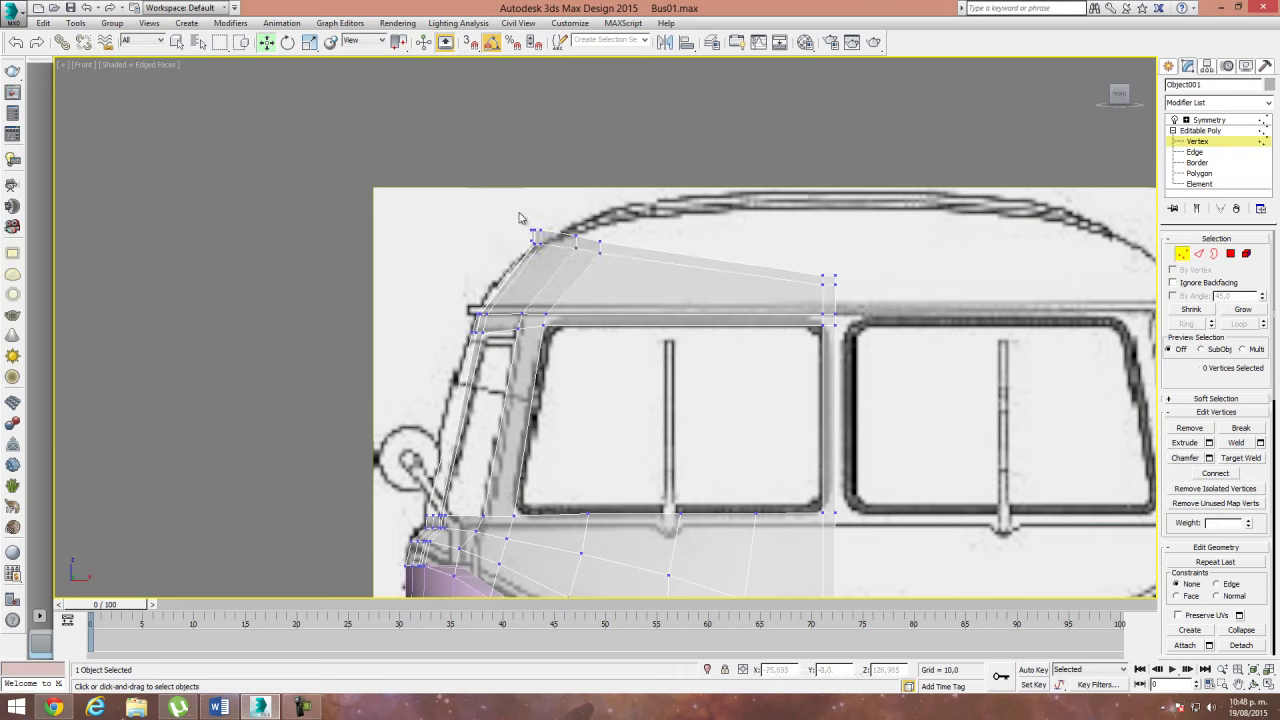
{"action": "left_click_drag", "start_coordinate": [558, 238], "coordinate": [622, 251]}
{"action": "left_click", "coordinate": [592, 243]}
Step: Toggle the shaded display and return to the Left side view of the bus
{"action": "key", "text": "F3"}
{"action": "key", "text": "F3"}
{"action": "left_click", "coordinate": [766, 254]}
{"action": "scroll", "coordinate": [577, 307], "scroll_direction": "up", "scroll_amount": 1}
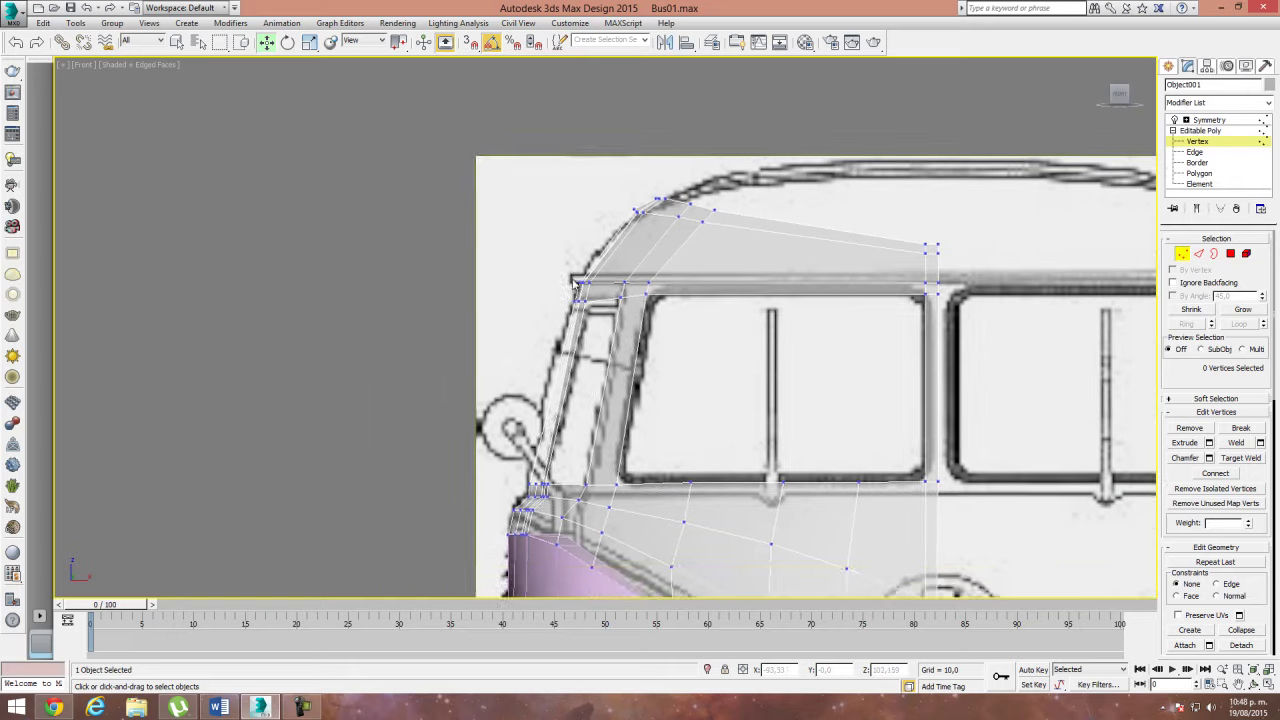
{"action": "scroll", "coordinate": [668, 283], "scroll_direction": "up", "scroll_amount": 2}
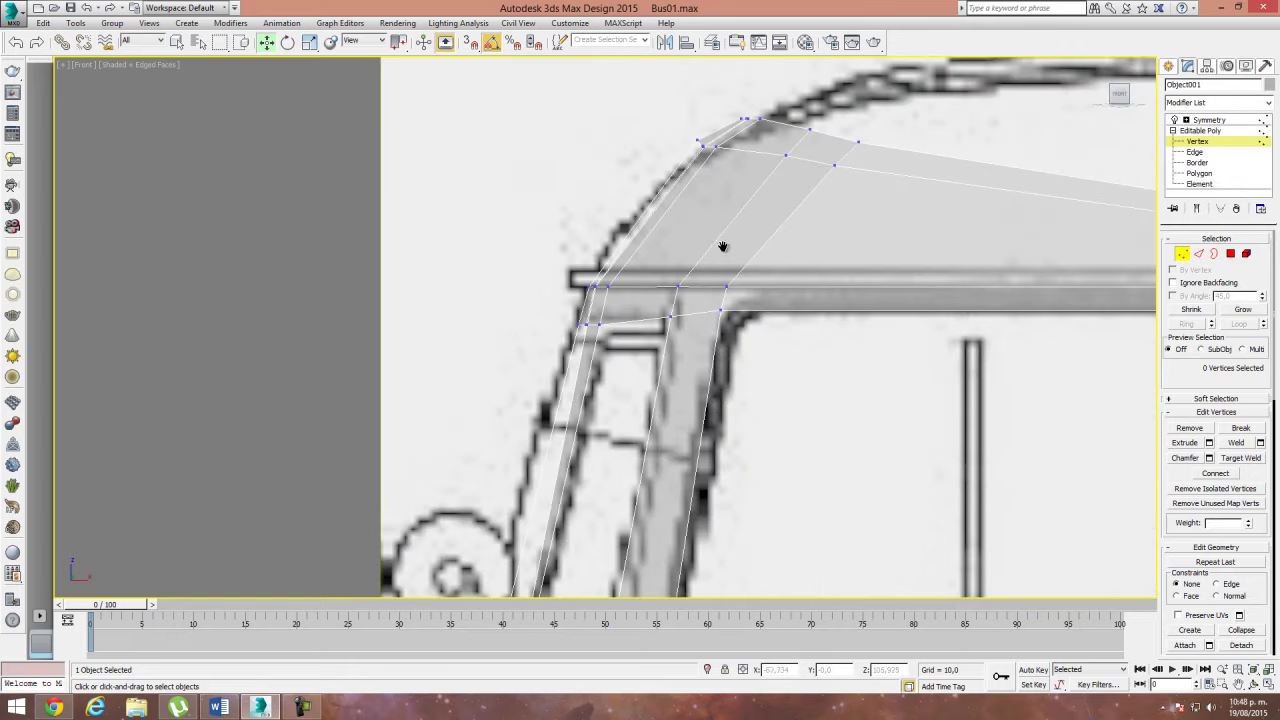
{"action": "scroll", "coordinate": [722, 246], "scroll_direction": "down", "scroll_amount": 2}
{"action": "middle_click_drag", "start_coordinate": [731, 257], "coordinate": [655, 249]}
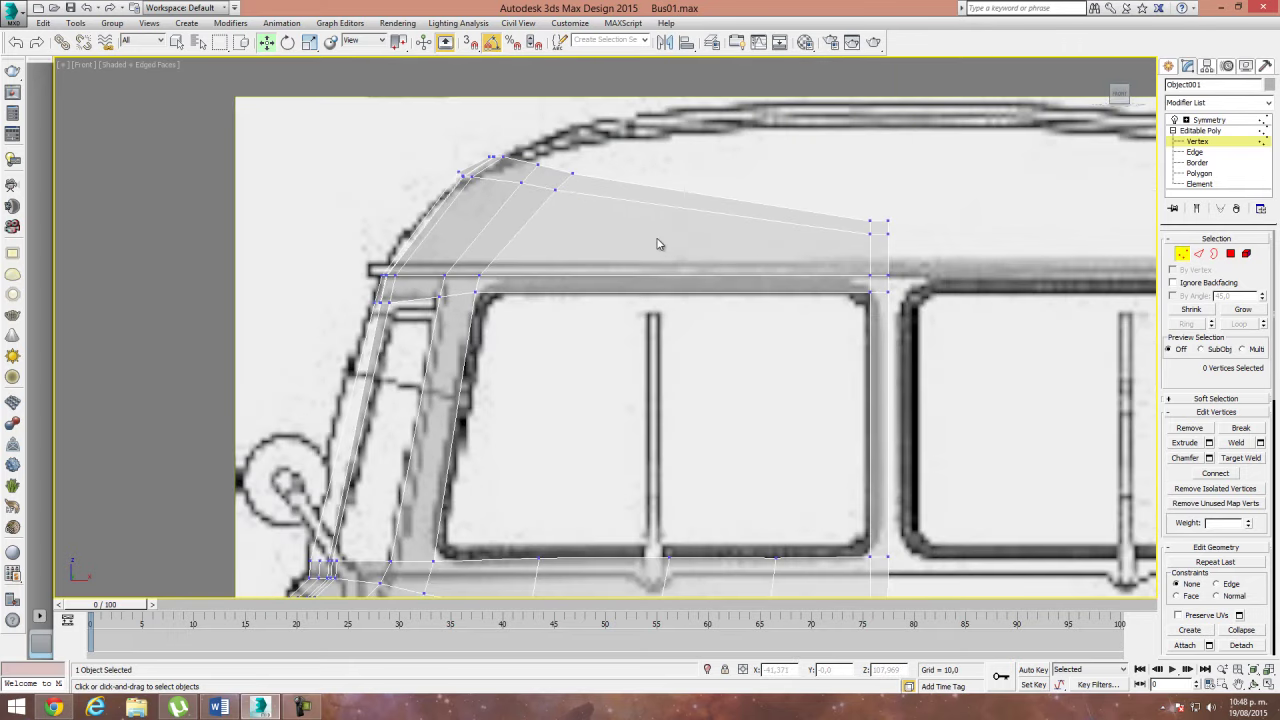
{"action": "key", "text": "l"}
{"action": "scroll", "coordinate": [655, 249], "scroll_direction": "down", "scroll_amount": 1}
{"action": "scroll", "coordinate": [655, 249], "scroll_direction": "up", "scroll_amount": 4}
{"action": "middle_click_drag", "start_coordinate": [647, 301], "coordinate": [652, 301]}
{"action": "left_click", "coordinate": [84, 66]}
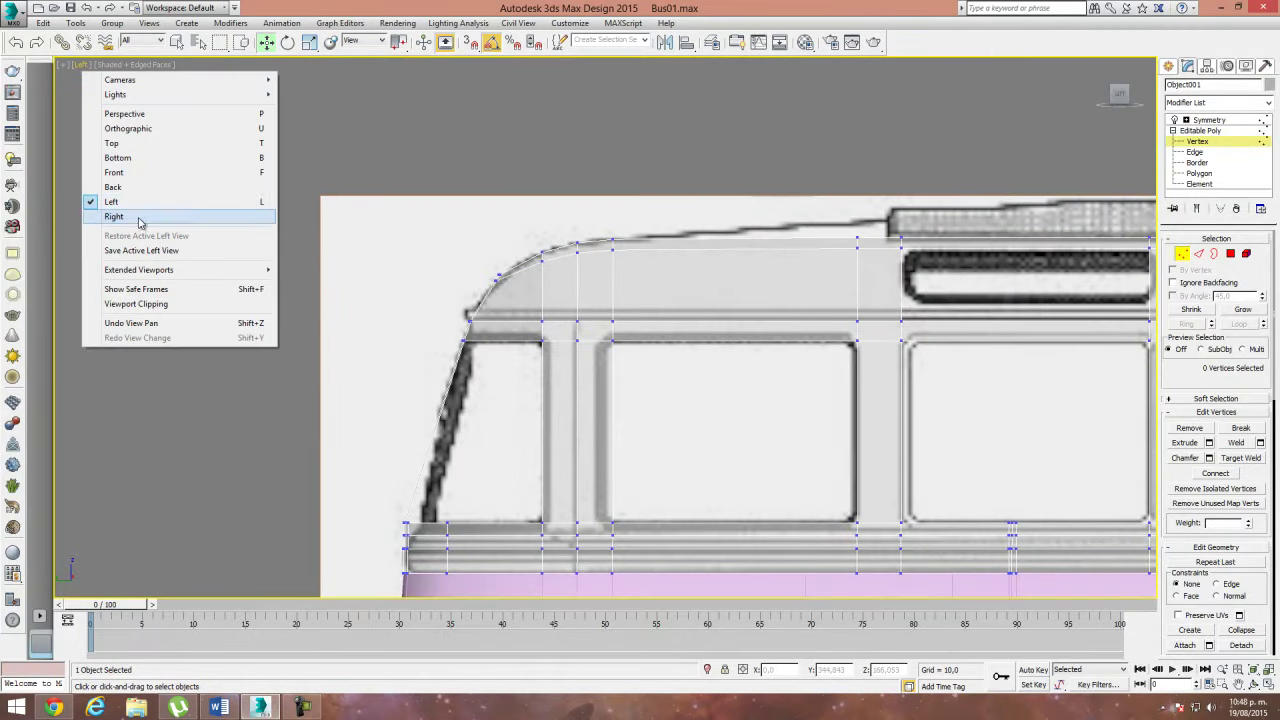
Step: In the Back view, place the band's inner corner vertex at the roof curve's start
{"action": "left_click", "coordinate": [130, 186]}
{"action": "scroll", "coordinate": [512, 242], "scroll_direction": "down", "scroll_amount": 3}
{"action": "scroll", "coordinate": [520, 220], "scroll_direction": "up", "scroll_amount": 2}
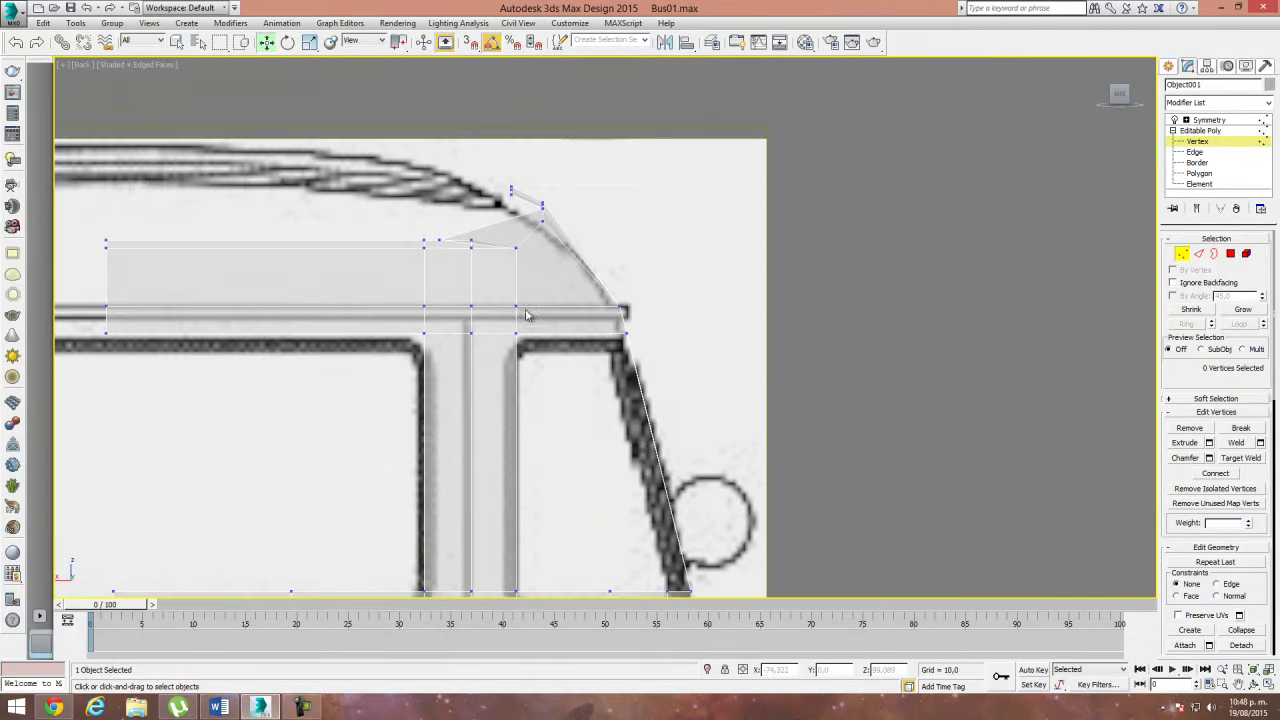
{"action": "scroll", "coordinate": [520, 230], "scroll_direction": "up", "scroll_amount": 3}
{"action": "middle_click_drag", "start_coordinate": [530, 230], "coordinate": [554, 274]}
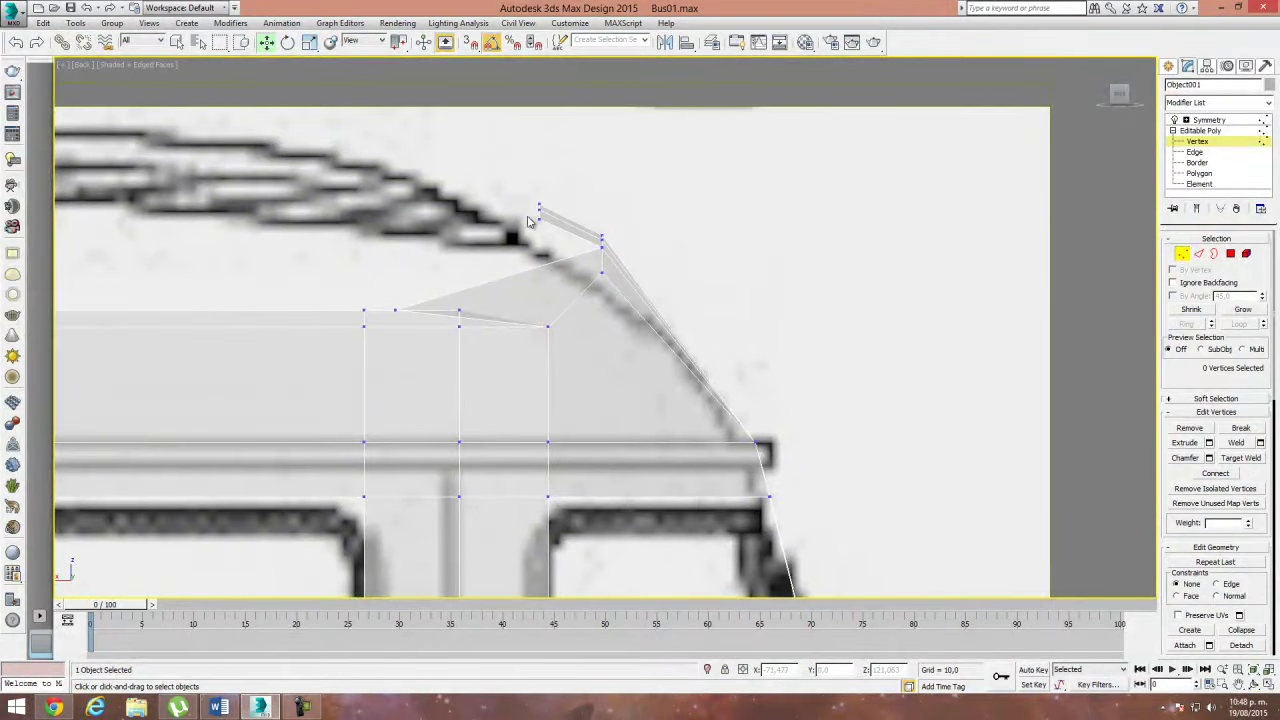
{"action": "left_click", "coordinate": [397, 310]}
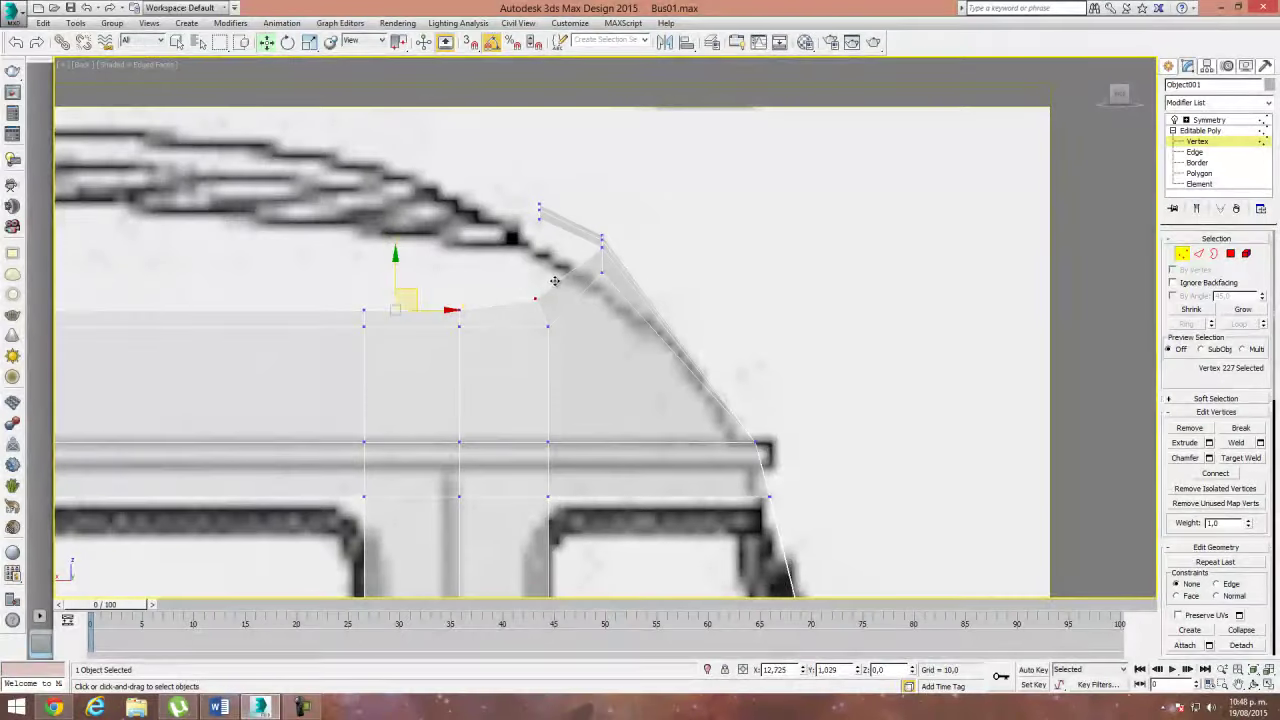
{"action": "left_click", "coordinate": [538, 304]}
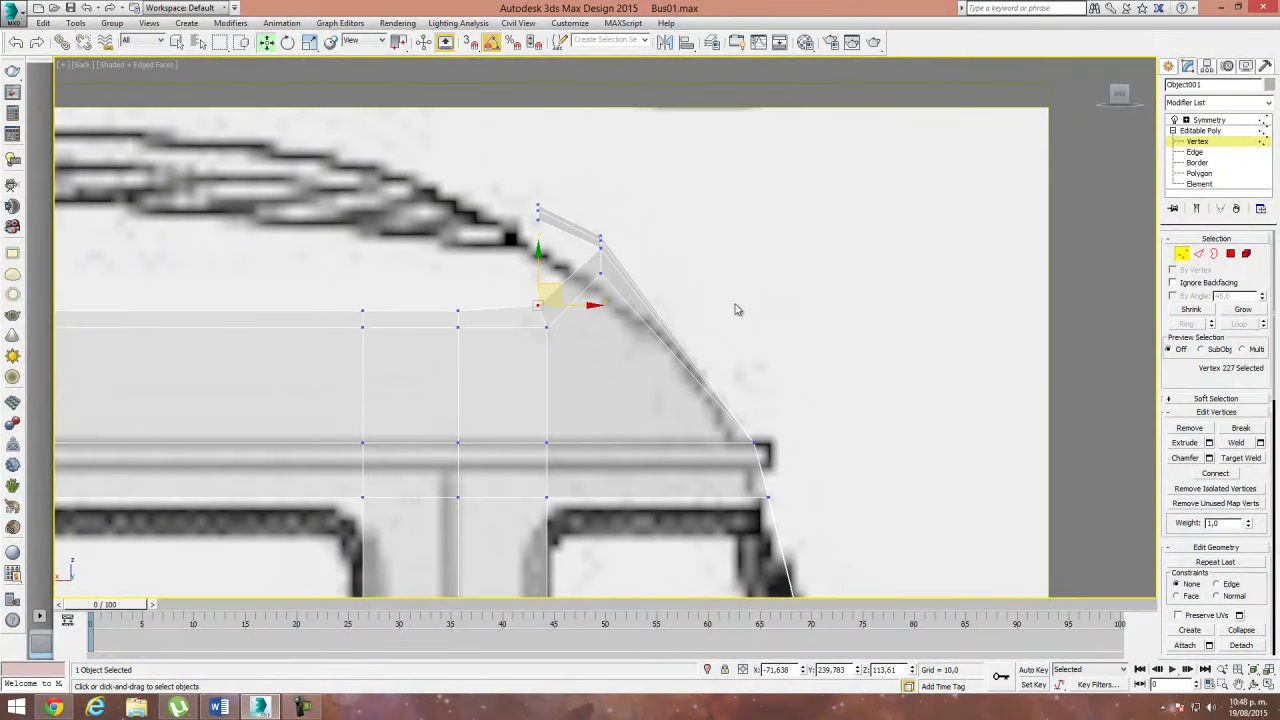
Step: Check the corner vertex in an orbited Perspective view, then return to the Left view
{"action": "key", "text": "p"}
{"action": "scroll", "coordinate": [711, 323], "scroll_direction": "down", "scroll_amount": 2}
{"action": "scroll", "coordinate": [800, 346], "scroll_direction": "down", "scroll_amount": 4}
{"action": "mouse_move", "coordinate": [800, 346]}
{"action": "middle_mouse_down", "text": "alt"}
{"action": "mouse_move", "coordinate": [842, 376]}
{"action": "mouse_move", "coordinate": [888, 366]}
{"action": "mouse_move", "coordinate": [857, 349]}
{"action": "mouse_move", "coordinate": [886, 381]}
{"action": "middle_mouse_up", "text": "alt"}
{"action": "left_click", "coordinate": [883, 359]}
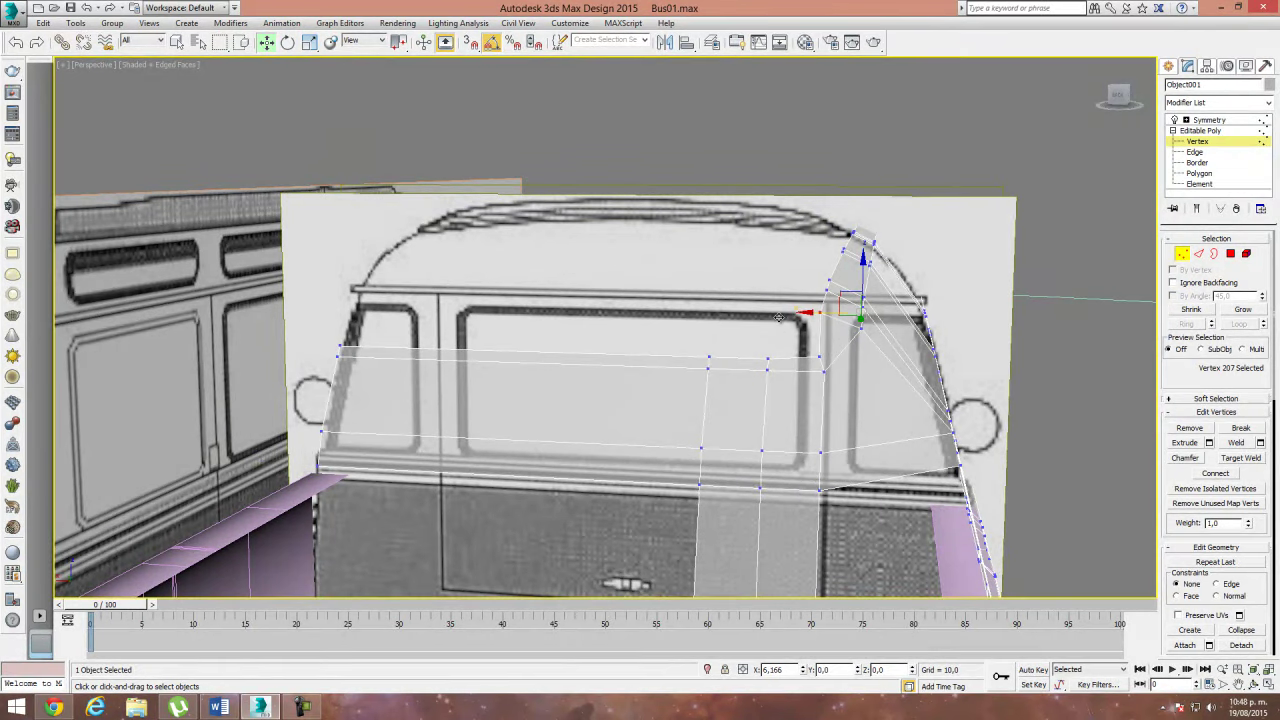
{"action": "mouse_move", "coordinate": [809, 374]}
{"action": "middle_mouse_down", "text": "alt"}
{"action": "mouse_move", "coordinate": [829, 366]}
{"action": "mouse_move", "coordinate": [771, 365]}
{"action": "middle_mouse_up", "text": "alt"}
{"action": "key", "text": "l"}
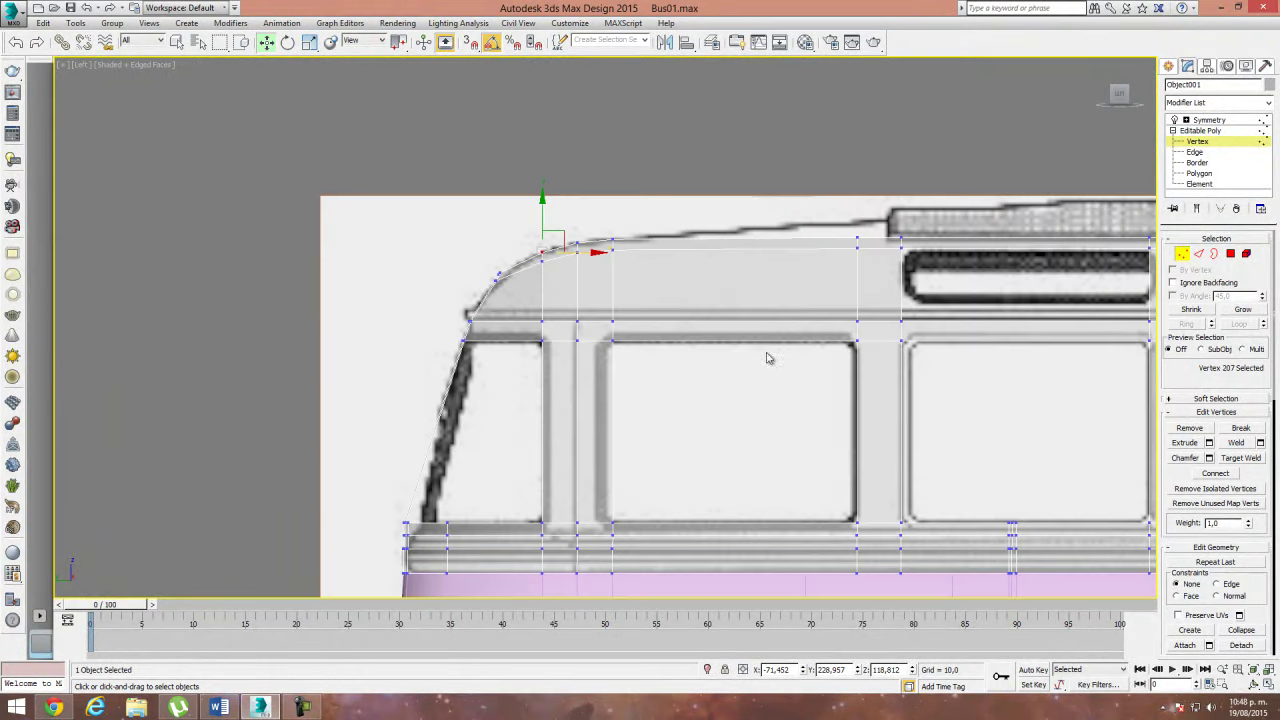
{"action": "scroll", "coordinate": [560, 295], "scroll_direction": "up", "scroll_amount": 3}
{"action": "scroll", "coordinate": [638, 321], "scroll_direction": "up", "scroll_amount": 3}
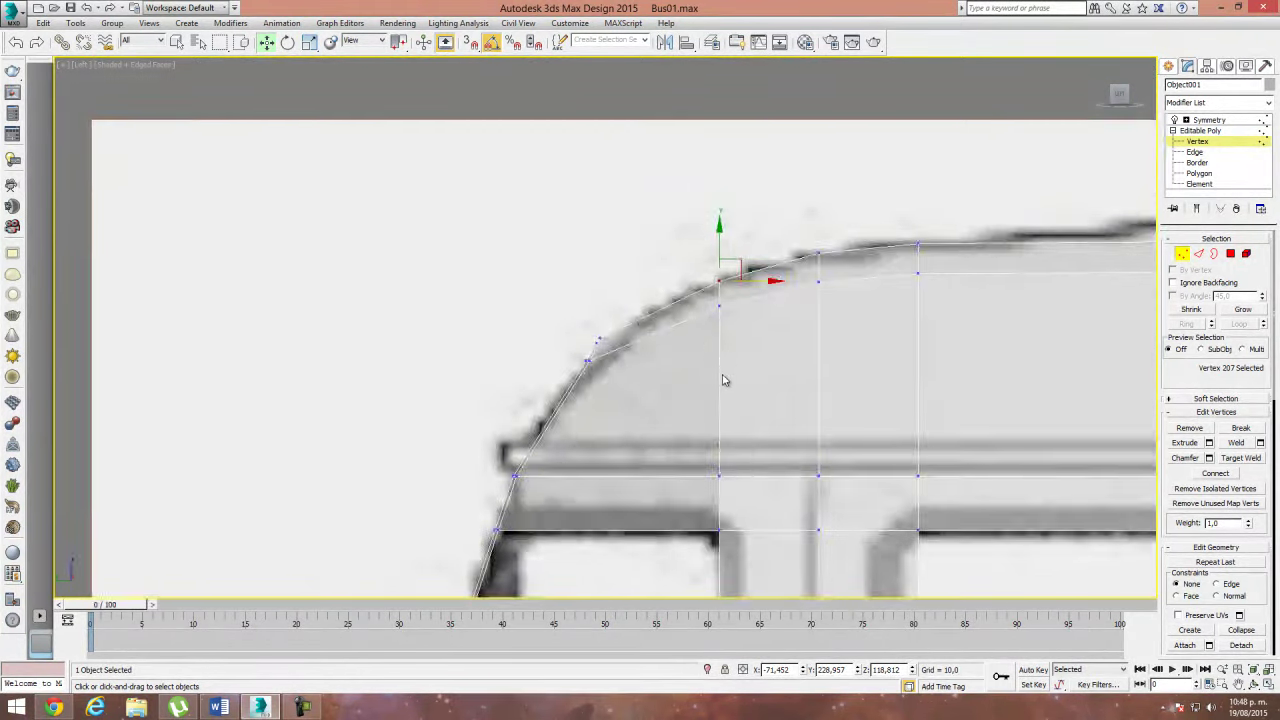
{"action": "scroll", "coordinate": [720, 381], "scroll_direction": "down", "scroll_amount": 5}
{"action": "left_click", "coordinate": [81, 64]}
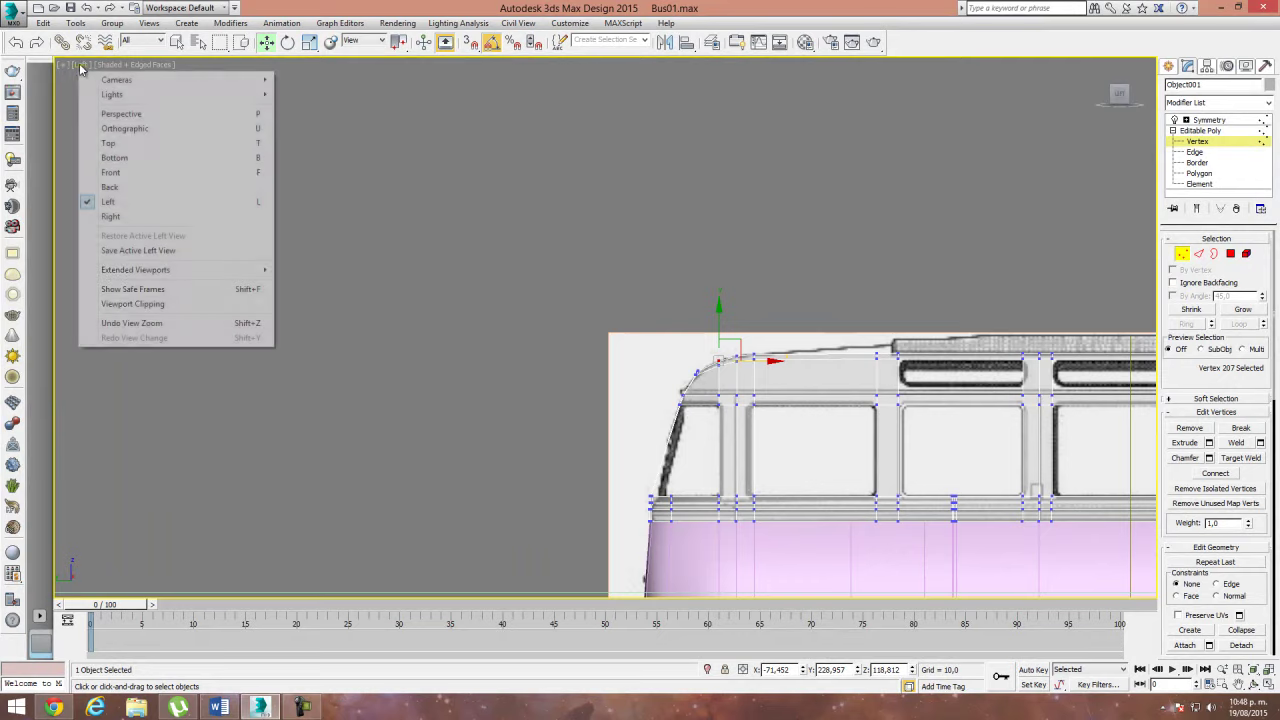
Step: Switch to the Back view and frame the roof band's vertices
{"action": "left_click", "coordinate": [123, 187]}
{"action": "scroll", "coordinate": [590, 300], "scroll_direction": "down", "scroll_amount": 2}
{"action": "scroll", "coordinate": [540, 310], "scroll_direction": "down", "scroll_amount": 2}
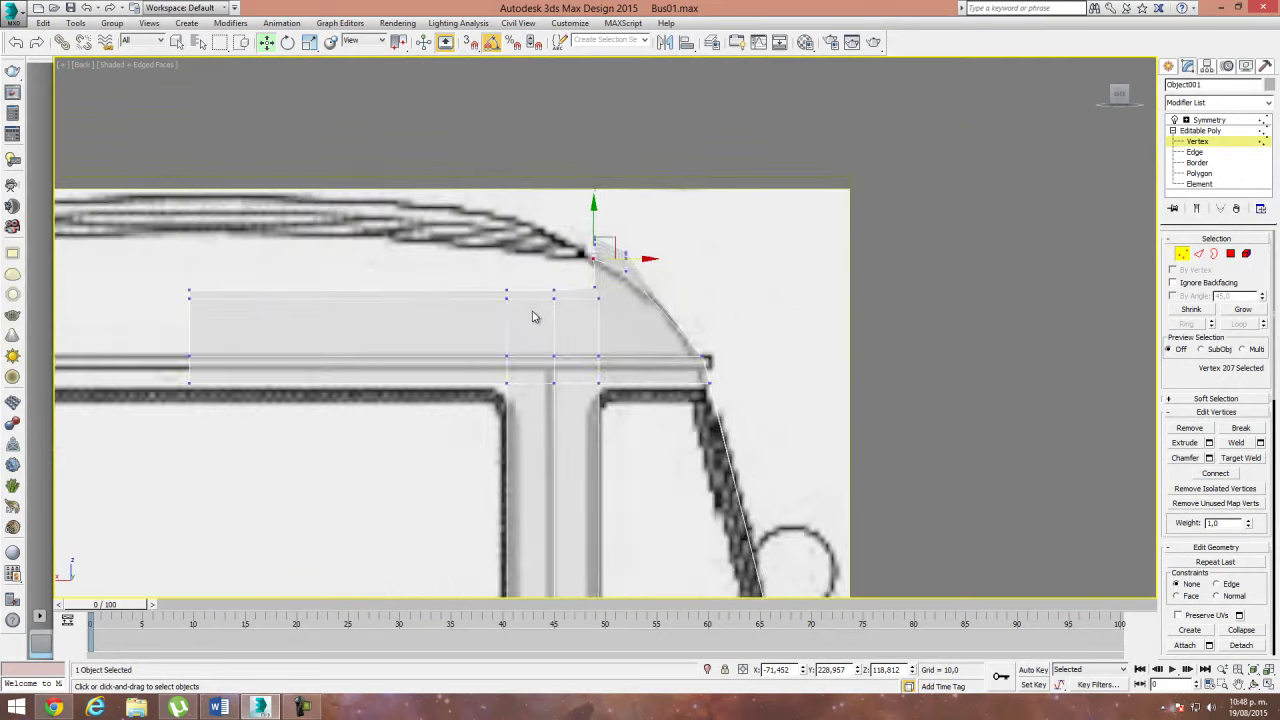
{"action": "scroll", "coordinate": [380, 285], "scroll_direction": "up", "scroll_amount": 2}
{"action": "left_click_drag", "start_coordinate": [369, 271], "coordinate": [757, 290]}
{"action": "left_click", "coordinate": [770, 322]}
{"action": "scroll", "coordinate": [800, 300], "scroll_direction": "up", "scroll_amount": 4}
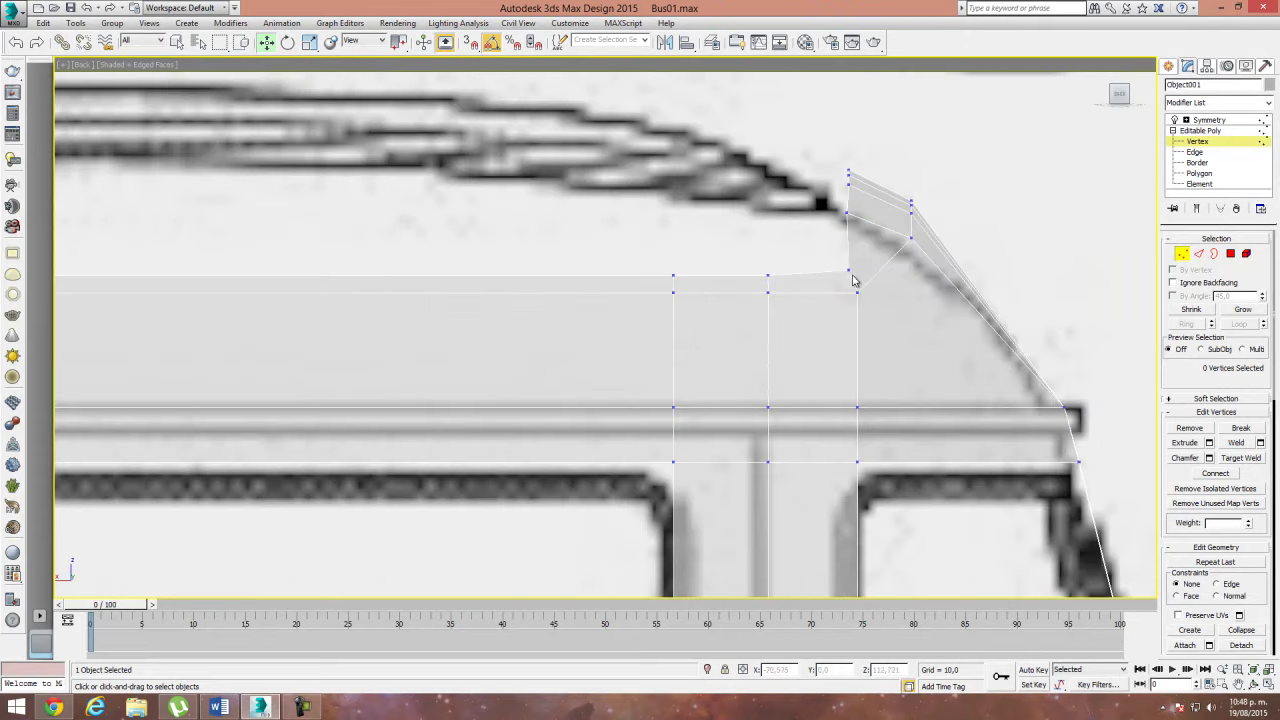
Step: Select four top-row vertices of the band and lower them slightly
{"action": "left_click", "coordinate": [848, 270]}
{"action": "left_click", "coordinate": [767, 278], "text": "ctrl"}
{"action": "left_click", "coordinate": [673, 276], "text": "ctrl"}
{"action": "middle_click_drag", "start_coordinate": [374, 341], "coordinate": [679, 341]}
{"action": "left_click", "coordinate": [342, 277], "text": "ctrl"}
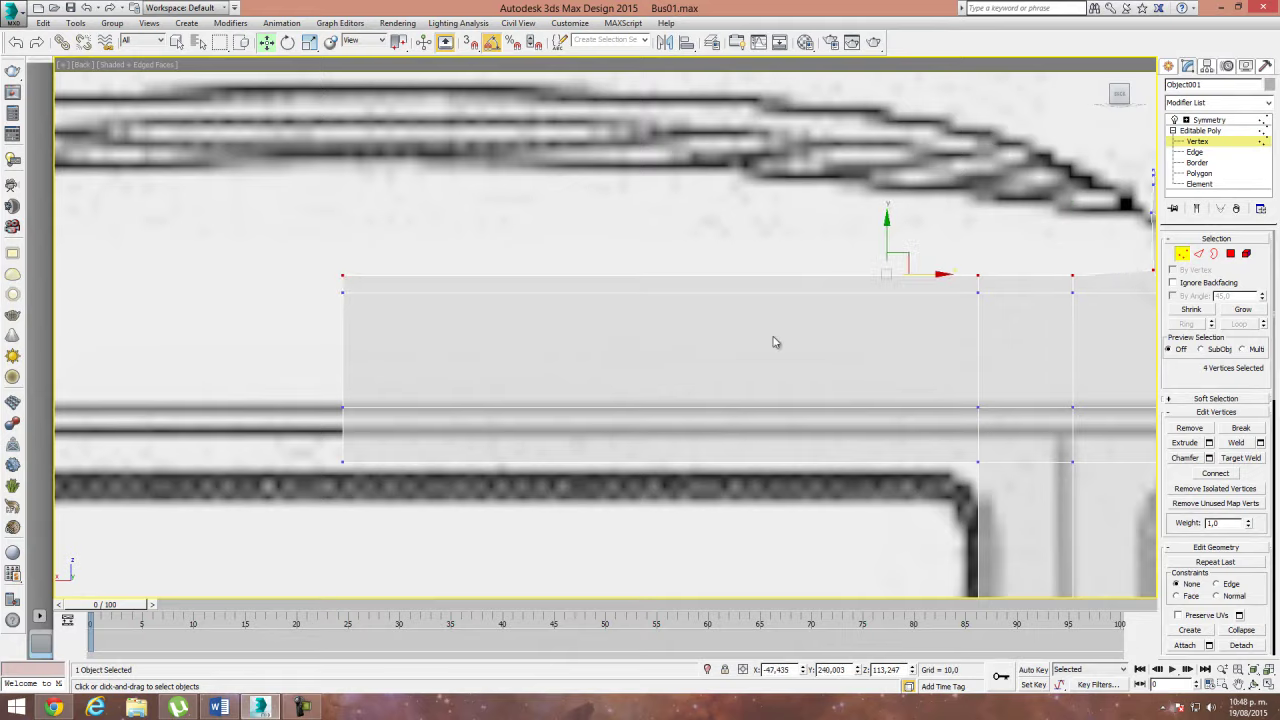
{"action": "scroll", "coordinate": [771, 340], "scroll_direction": "down", "scroll_amount": 4}
{"action": "left_click_drag", "start_coordinate": [577, 235], "coordinate": [577, 250]}
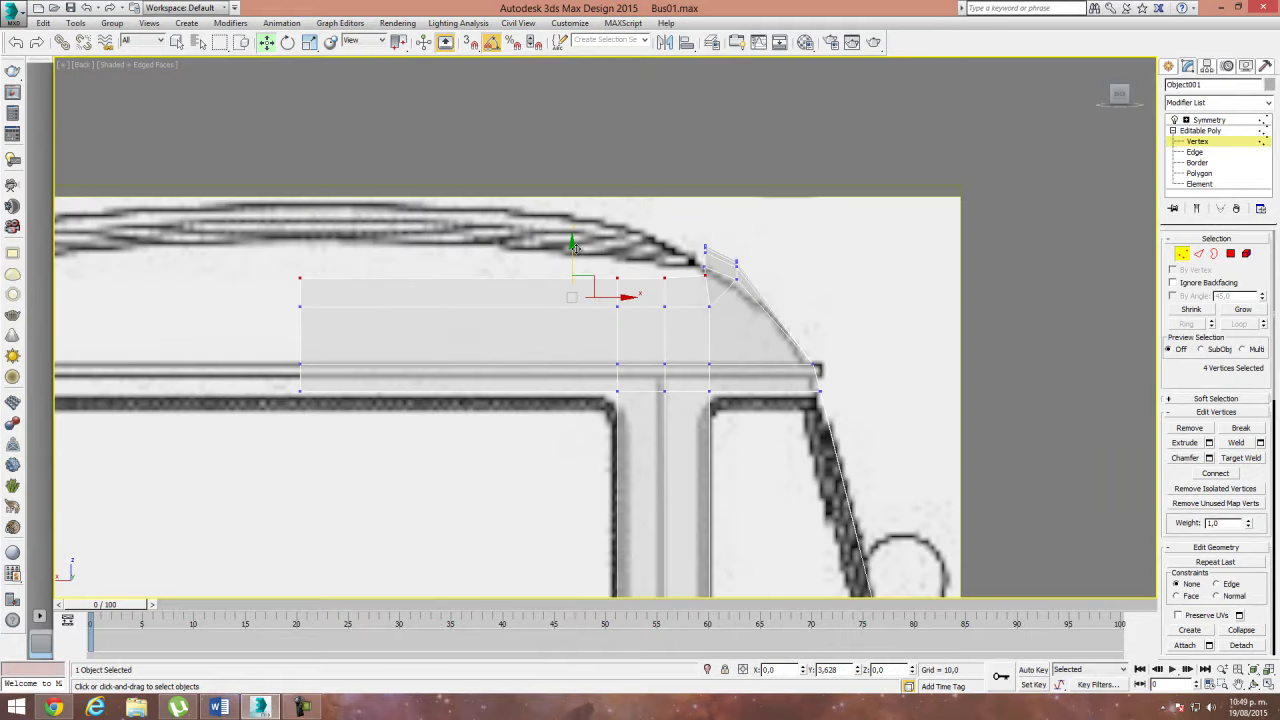
{"action": "scroll", "coordinate": [746, 226], "scroll_direction": "up", "scroll_amount": 4}
Step: Shift the band's inner corner vertex slightly left
{"action": "left_click", "coordinate": [659, 327]}
{"action": "left_click_drag", "start_coordinate": [659, 327], "coordinate": [640, 330]}
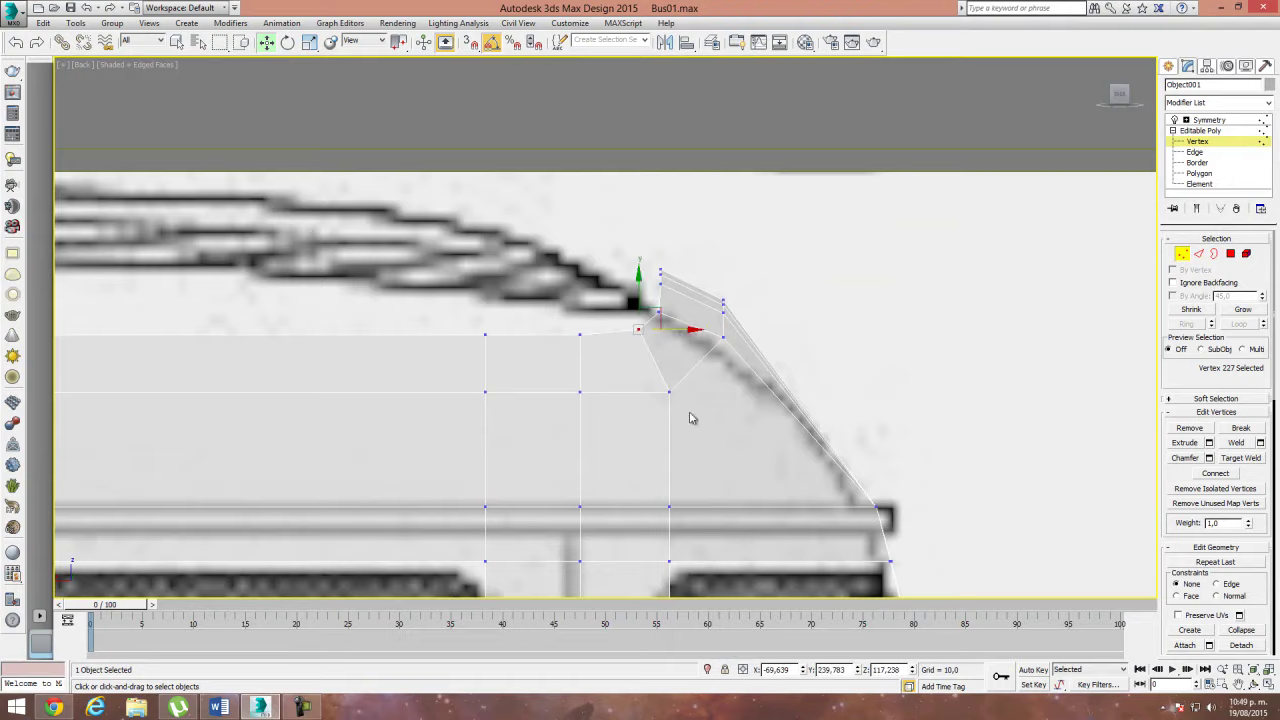
{"action": "left_click", "coordinate": [690, 418]}
Step: Frame the whole back of the bus and move a roof-edge vertex down onto the outline
{"action": "scroll", "coordinate": [766, 343], "scroll_direction": "down", "scroll_amount": 2}
{"action": "scroll", "coordinate": [770, 350], "scroll_direction": "down", "scroll_amount": 2}
{"action": "scroll", "coordinate": [770, 355], "scroll_direction": "down", "scroll_amount": 2}
{"action": "middle_click_drag", "start_coordinate": [808, 352], "coordinate": [718, 364]}
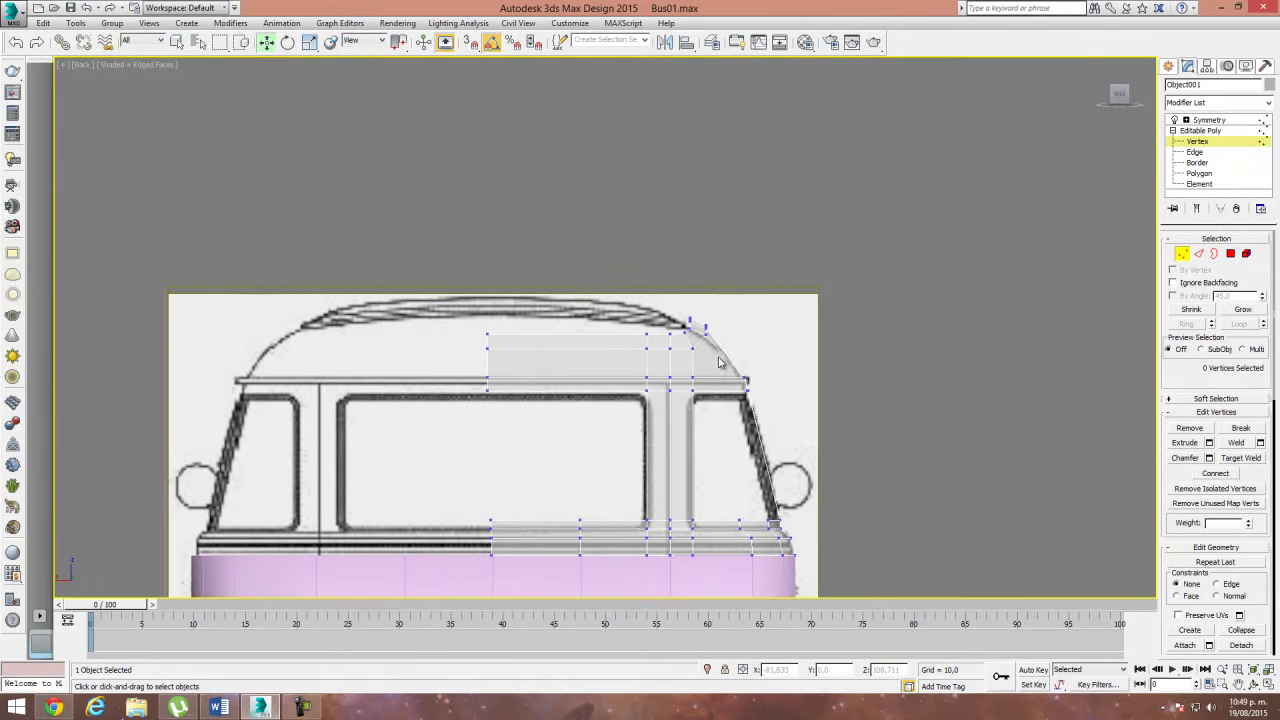
{"action": "scroll", "coordinate": [720, 365], "scroll_direction": "up", "scroll_amount": 1}
{"action": "scroll", "coordinate": [740, 371], "scroll_direction": "up", "scroll_amount": 2}
{"action": "scroll", "coordinate": [733, 396], "scroll_direction": "up", "scroll_amount": 3}
{"action": "left_click", "coordinate": [740, 392]}
{"action": "mouse_move", "coordinate": [752, 378]}
{"action": "left_mouse_down"}
{"action": "mouse_move", "coordinate": [746, 387]}
{"action": "mouse_move", "coordinate": [782, 374]}
{"action": "mouse_move", "coordinate": [770, 357]}
{"action": "left_mouse_up"}
{"action": "left_click", "coordinate": [785, 357]}
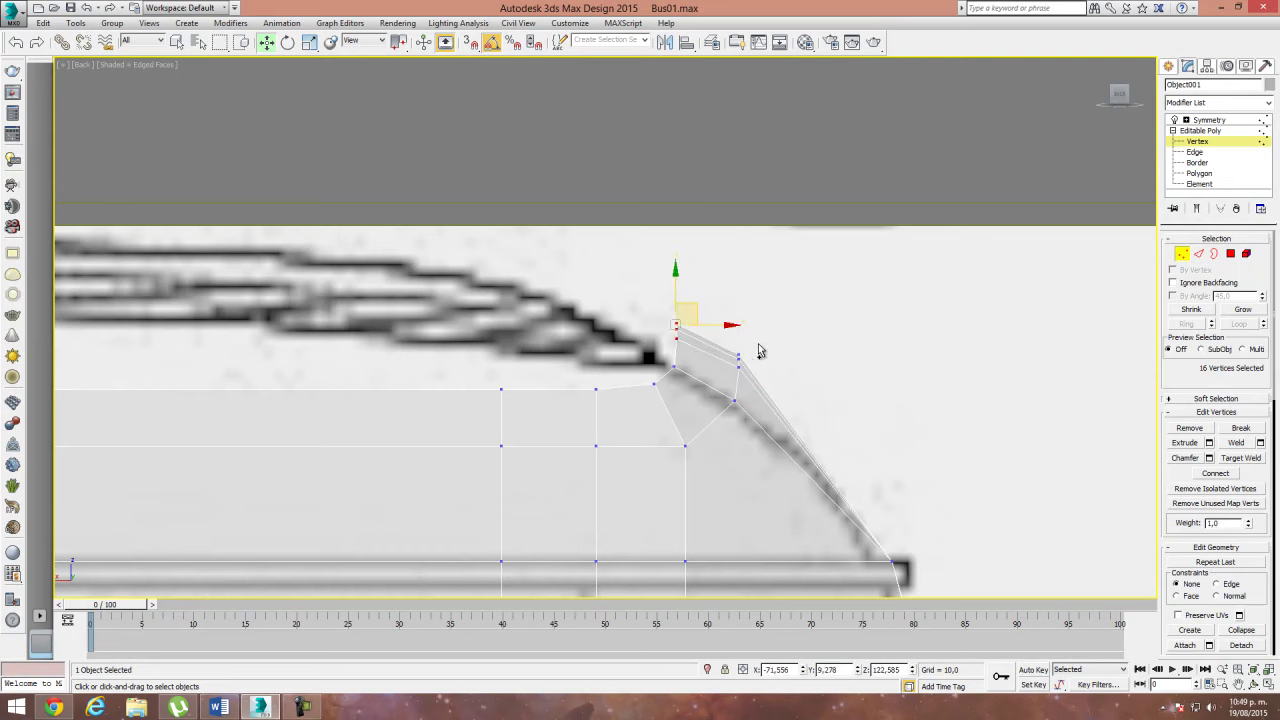
Step: Move the rear corner vertices down along the roof curve and onto the roof line
{"action": "left_click_drag", "start_coordinate": [707, 309], "coordinate": [721, 361]}
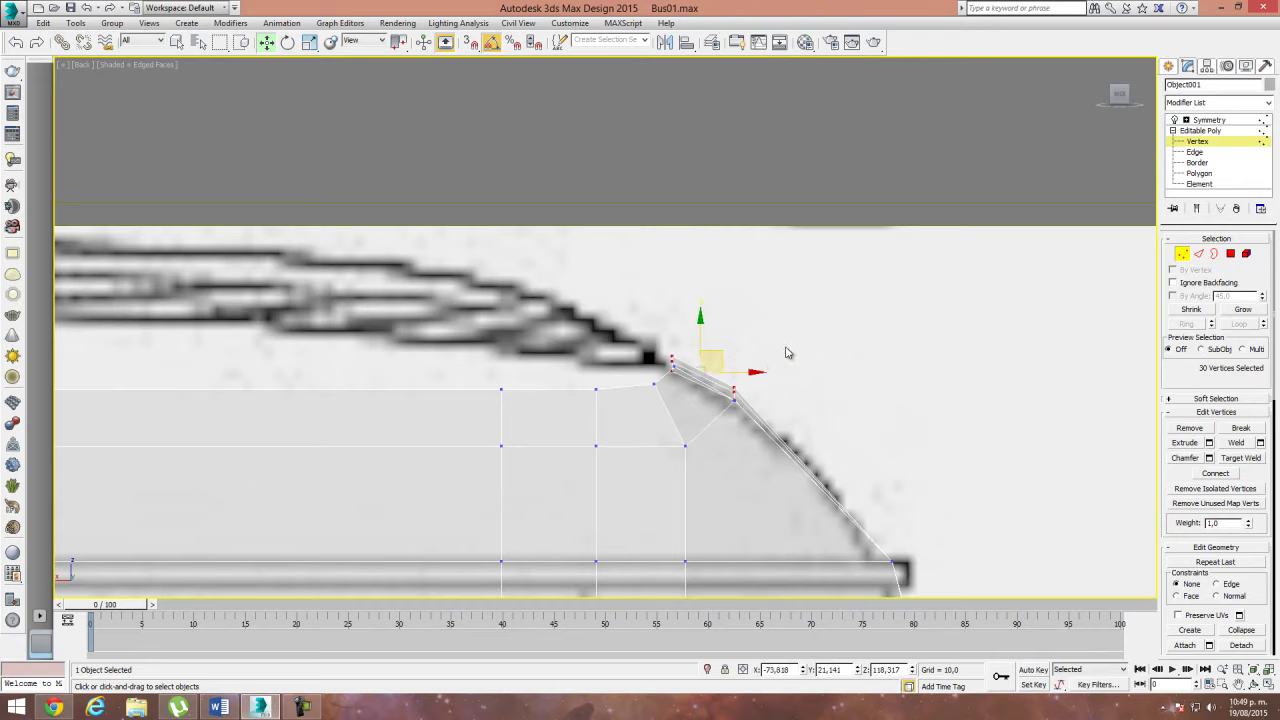
{"action": "left_click", "coordinate": [786, 353]}
{"action": "scroll", "coordinate": [690, 400], "scroll_direction": "up", "scroll_amount": 3}
{"action": "scroll", "coordinate": [670, 330], "scroll_direction": "up", "scroll_amount": 5}
{"action": "left_click", "coordinate": [641, 262]}
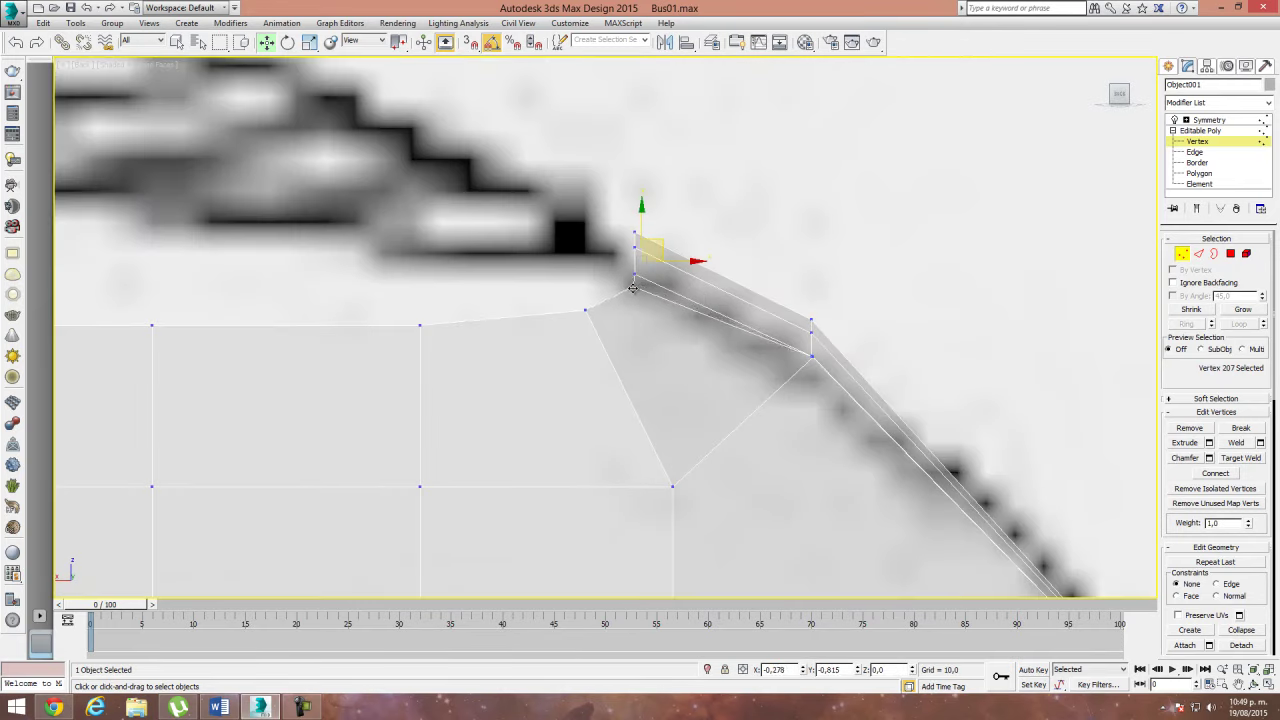
{"action": "left_click_drag", "start_coordinate": [812, 359], "coordinate": [797, 388]}
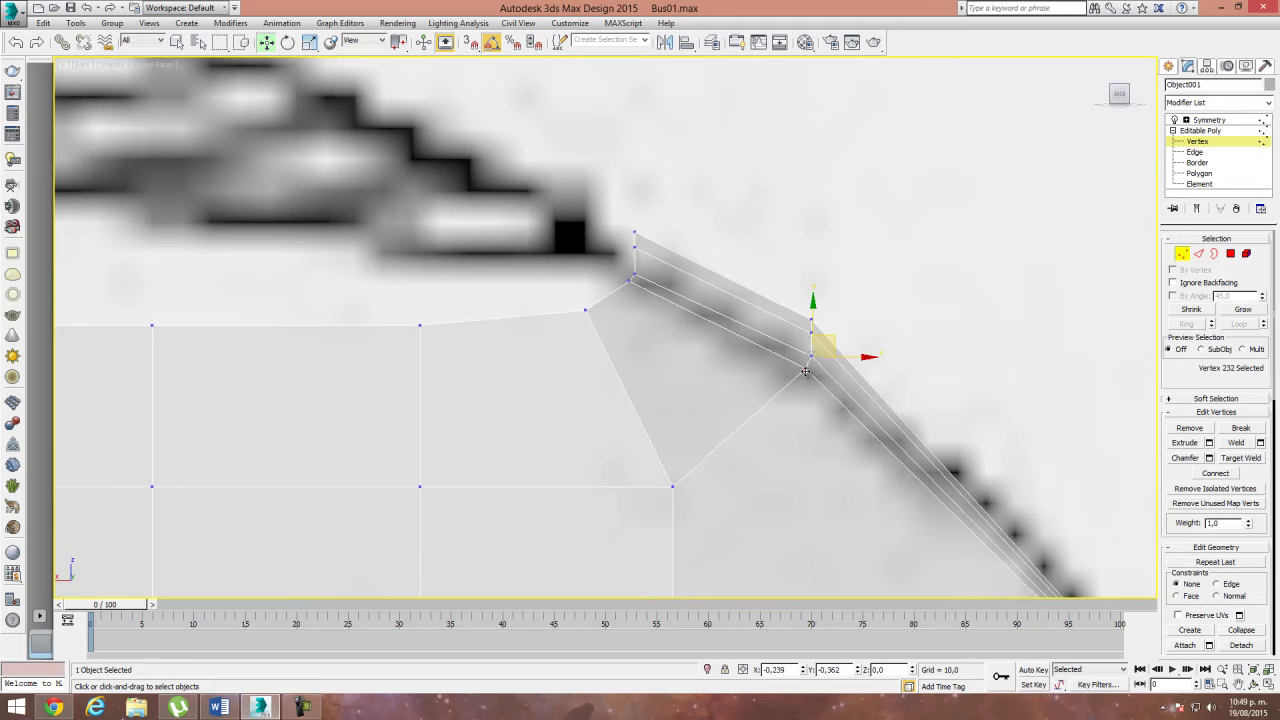
{"action": "left_click", "coordinate": [628, 282]}
{"action": "left_click_drag", "start_coordinate": [628, 282], "coordinate": [622, 294]}
{"action": "left_click", "coordinate": [760, 356]}
{"action": "left_click", "coordinate": [810, 356]}
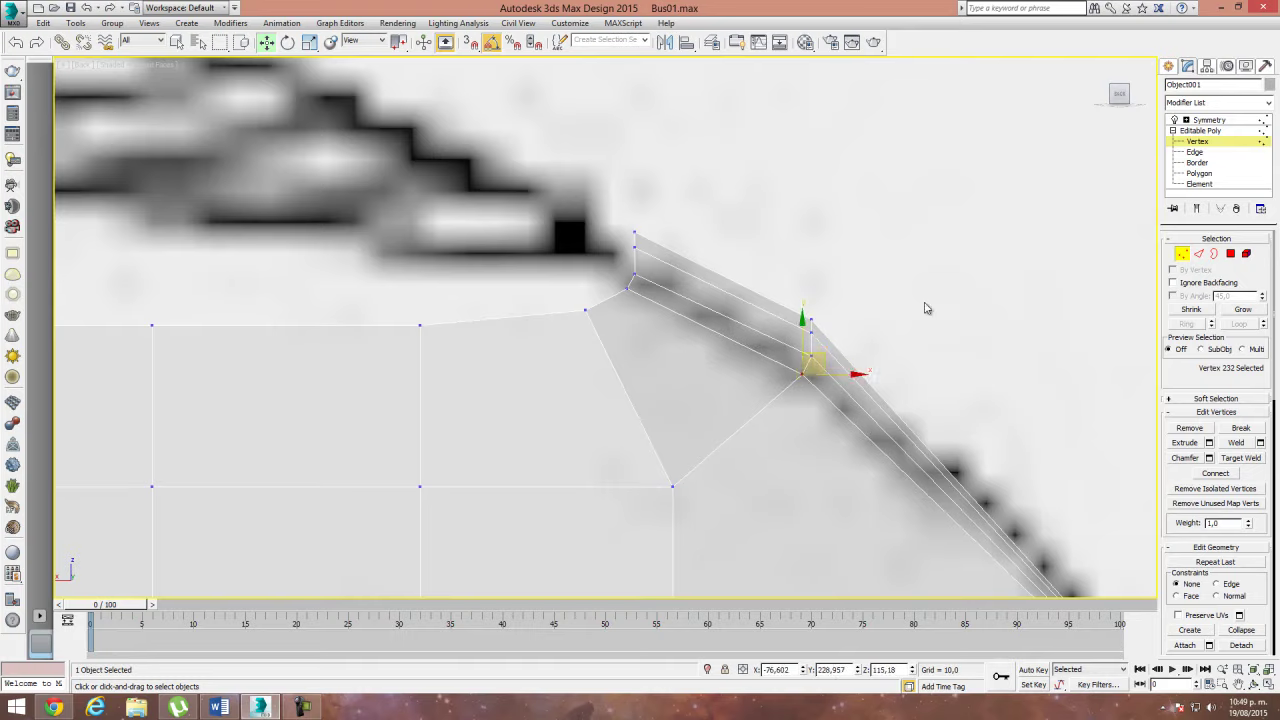
{"action": "left_click", "coordinate": [923, 306]}
{"action": "scroll", "coordinate": [800, 340], "scroll_direction": "down", "scroll_amount": 2}
{"action": "scroll", "coordinate": [785, 351], "scroll_direction": "down", "scroll_amount": 3}
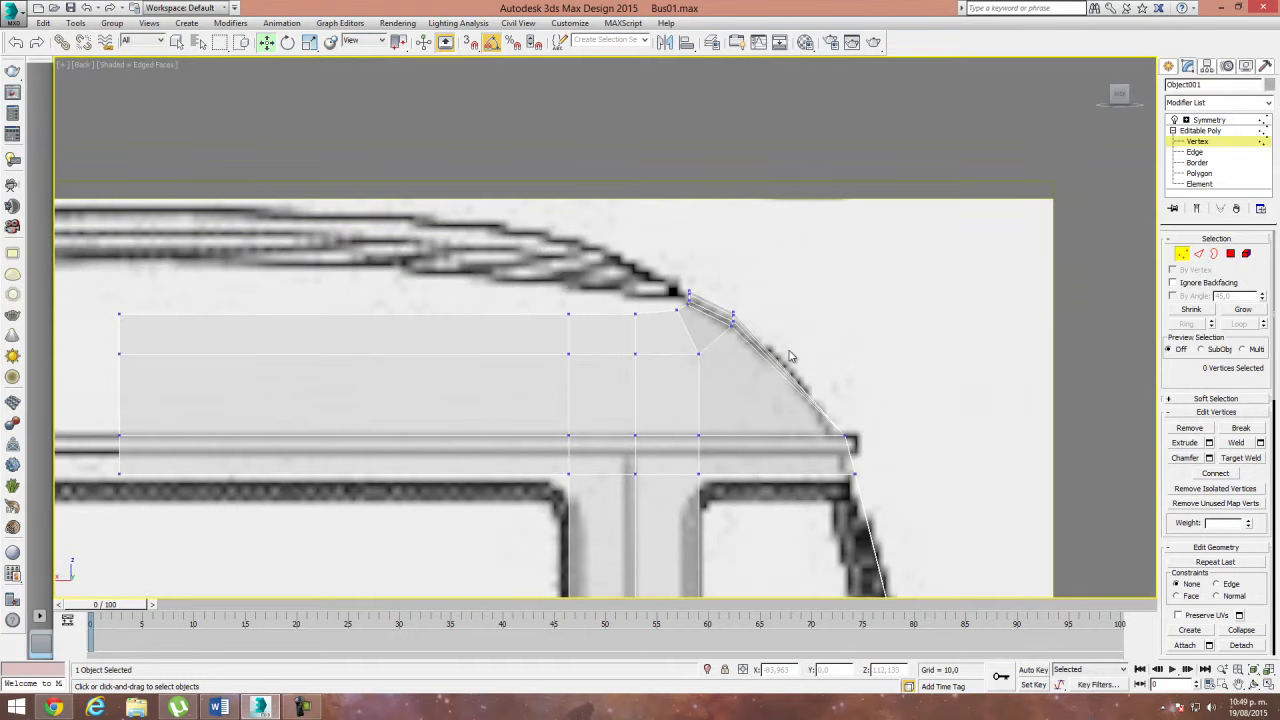
Step: In the Front view, marquee-select the stacked front roof-corner vertices and raise them slightly
{"action": "key", "text": "f"}
{"action": "scroll", "coordinate": [645, 297], "scroll_direction": "up", "scroll_amount": 5}
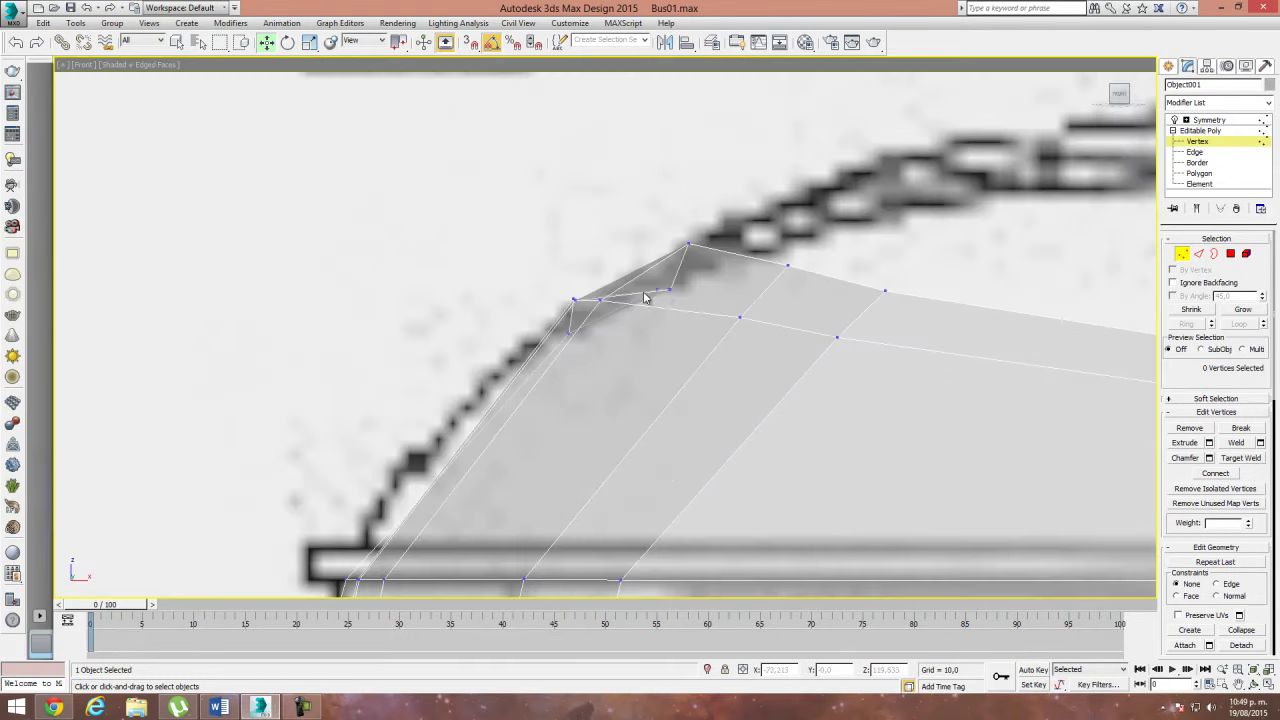
{"action": "left_click", "coordinate": [662, 290]}
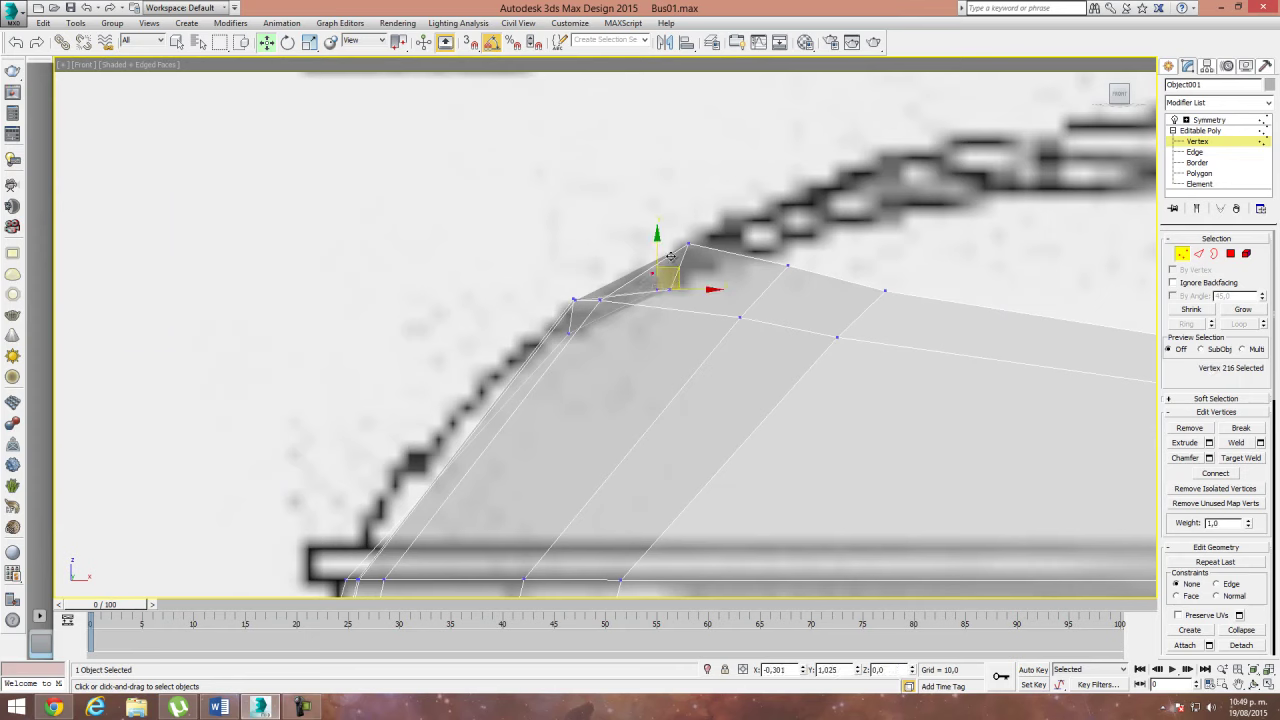
{"action": "left_click", "coordinate": [670, 250]}
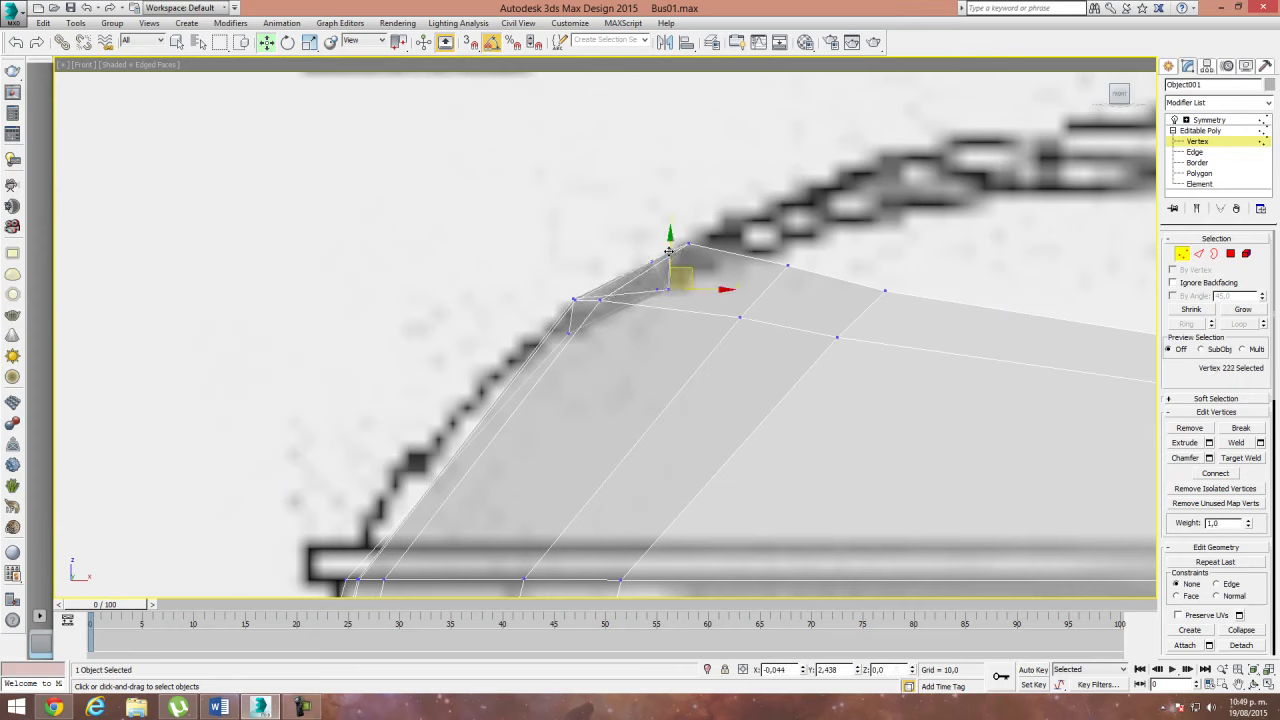
{"action": "left_click", "coordinate": [657, 289]}
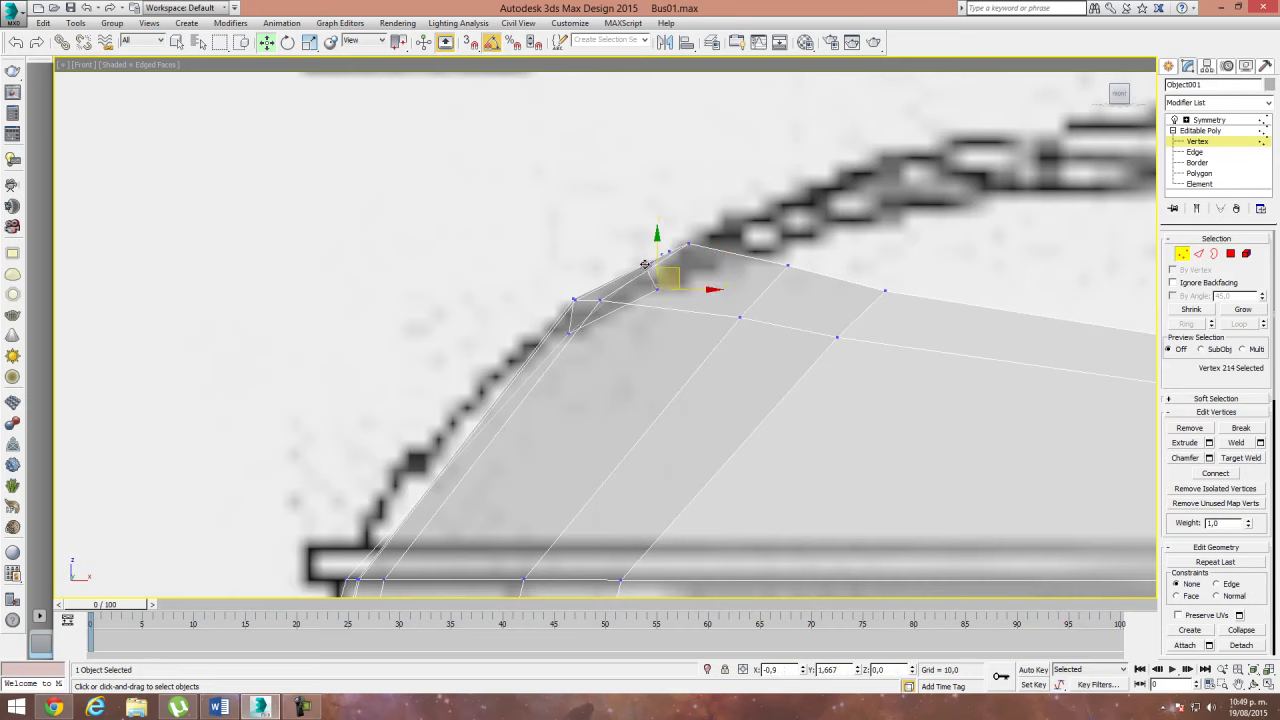
{"action": "left_click", "coordinate": [649, 266]}
{"action": "left_click", "coordinate": [656, 287]}
{"action": "left_click", "coordinate": [656, 287]}
{"action": "left_click", "coordinate": [648, 265]}
{"action": "left_click_drag", "start_coordinate": [570, 330], "coordinate": [370, 555]}
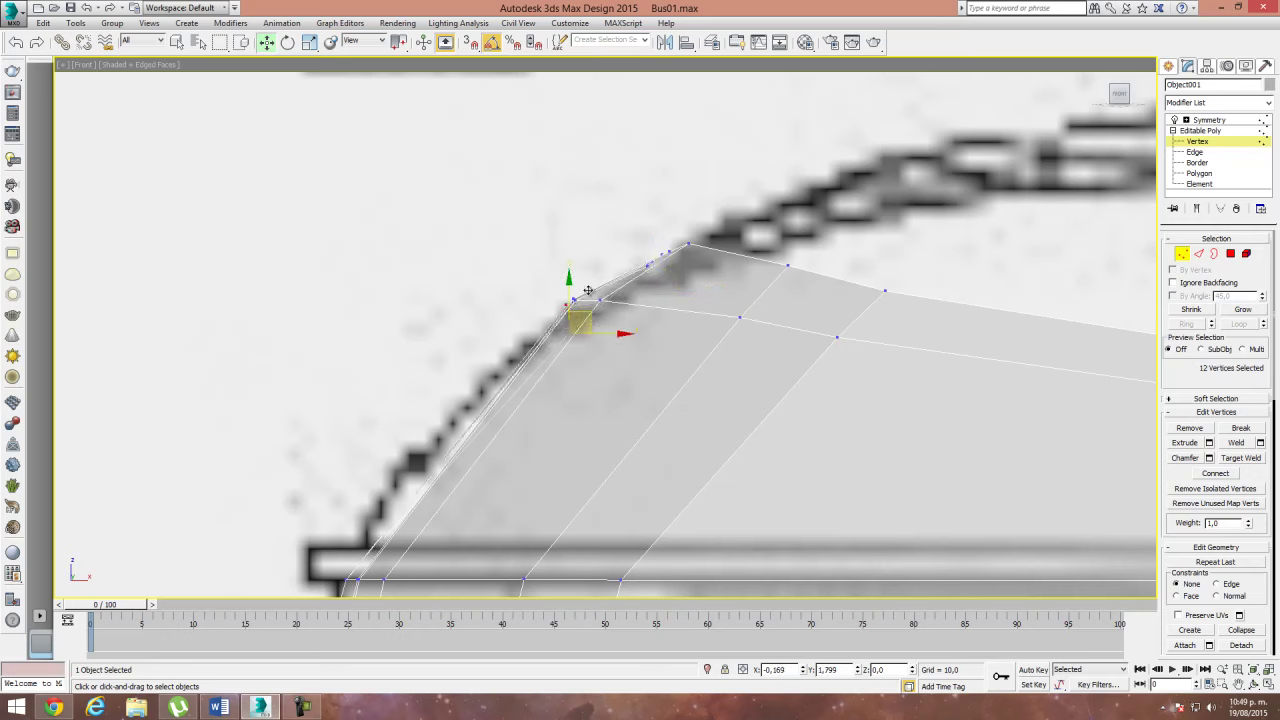
{"action": "left_click_drag", "start_coordinate": [590, 328], "coordinate": [607, 298]}
{"action": "scroll", "coordinate": [619, 291], "scroll_direction": "down", "scroll_amount": 1}
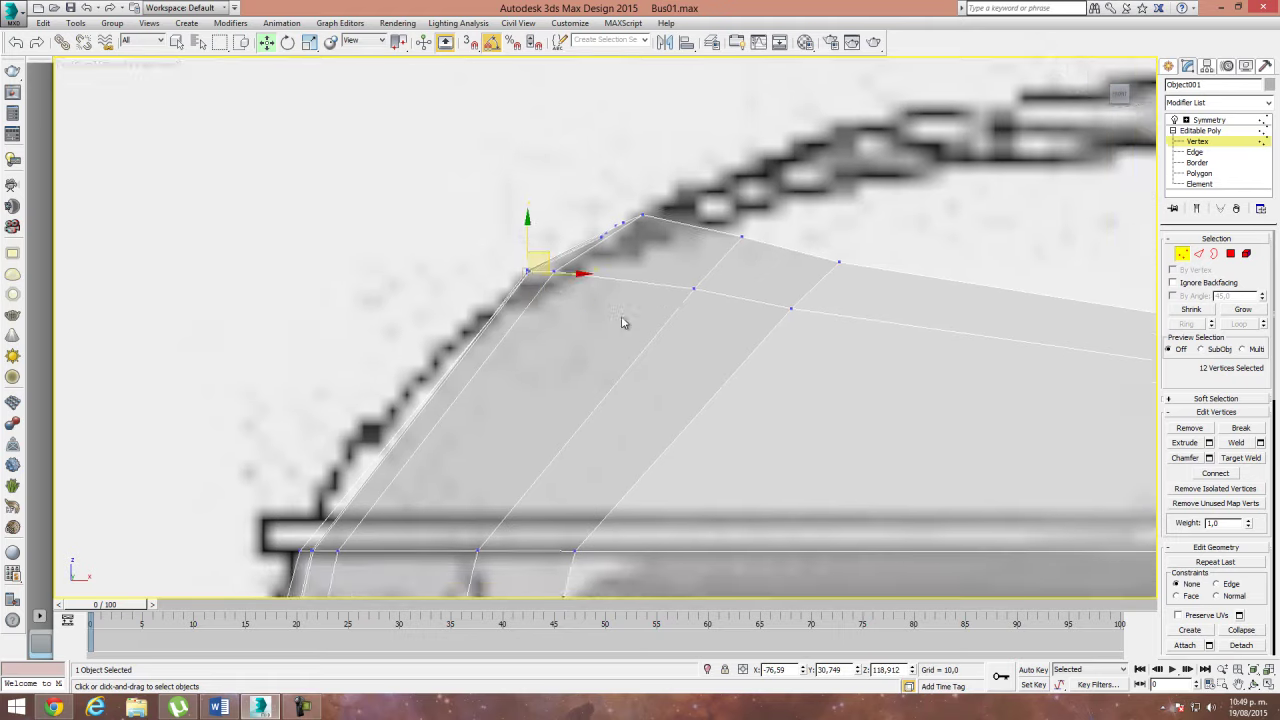
{"action": "scroll", "coordinate": [613, 335], "scroll_direction": "down", "scroll_amount": 1}
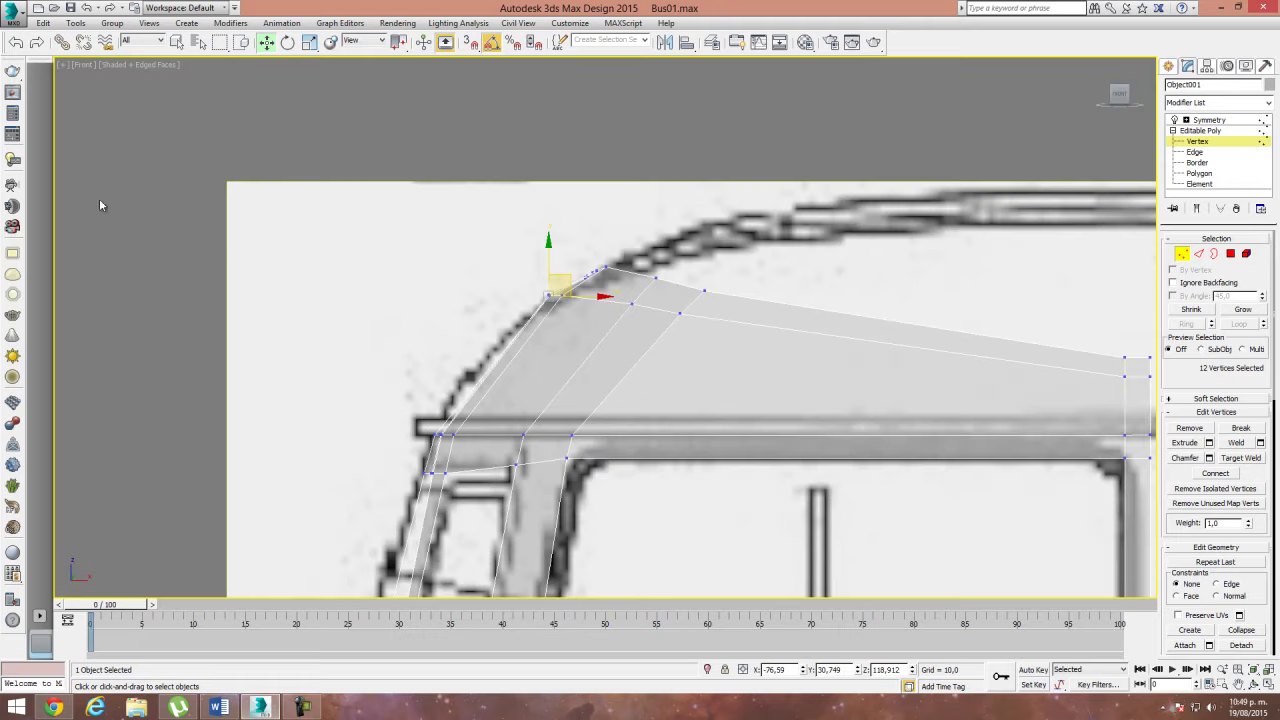
{"action": "left_click", "coordinate": [88, 64]}
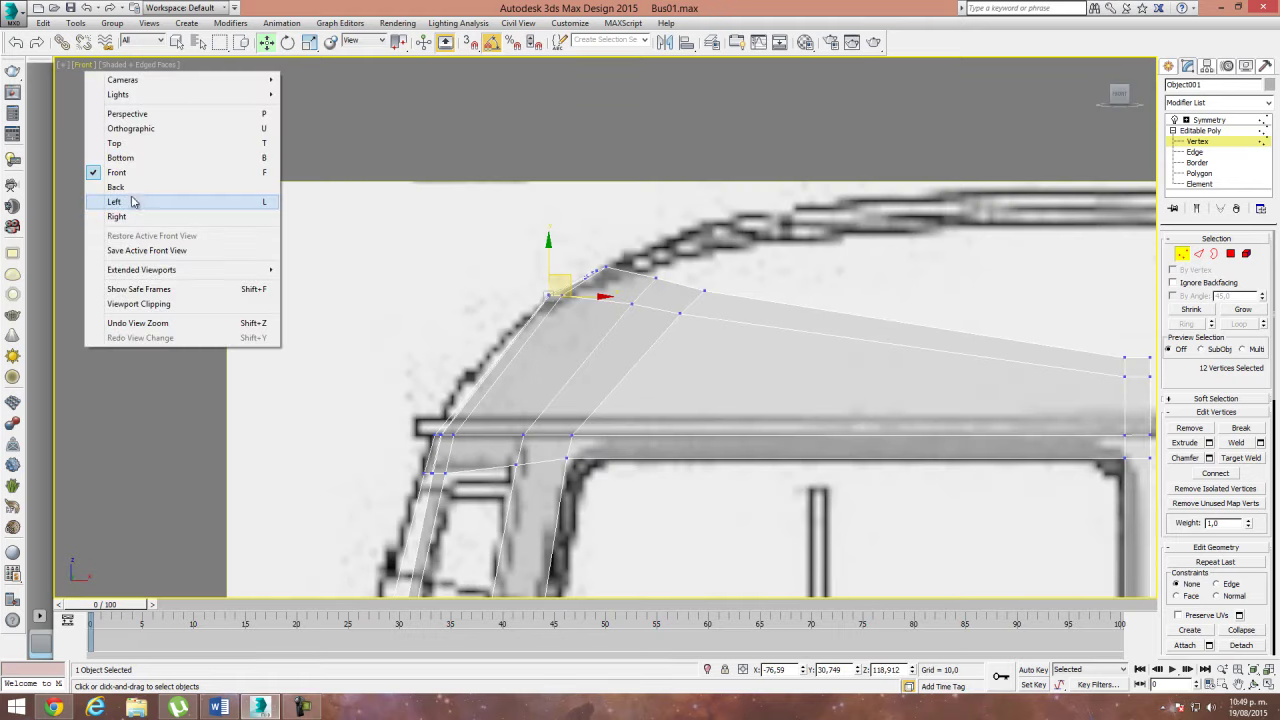
Step: Check the roof-corner vertices in the Back view
{"action": "left_click", "coordinate": [140, 190]}
{"action": "scroll", "coordinate": [728, 360], "scroll_direction": "up", "scroll_amount": 2}
{"action": "left_click", "coordinate": [717, 299]}
{"action": "left_click", "coordinate": [701, 281]}
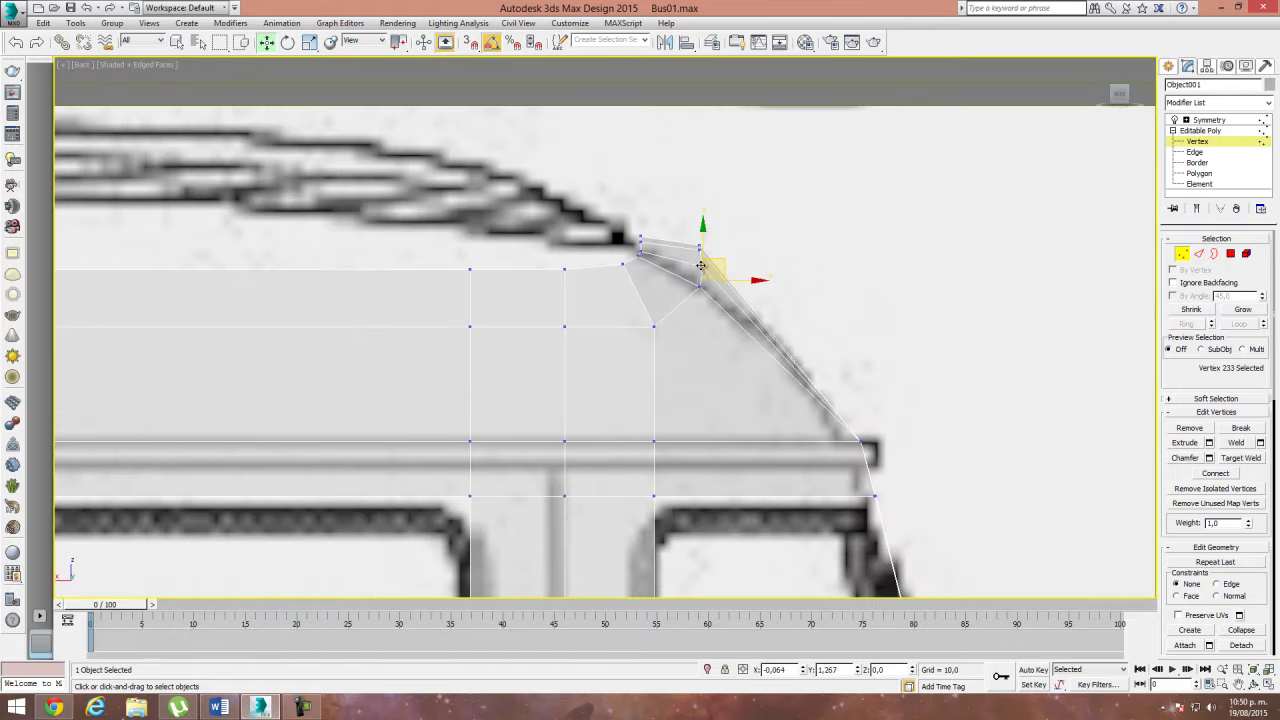
{"action": "left_click", "coordinate": [737, 289]}
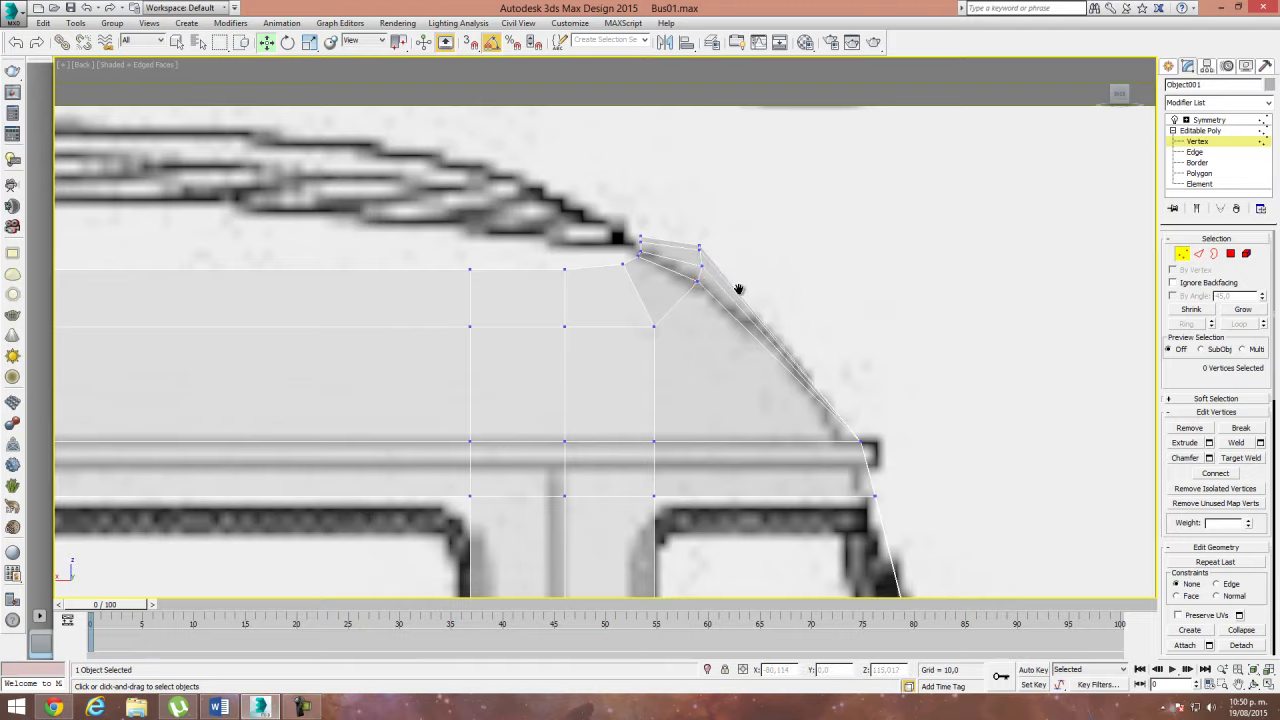
{"action": "scroll", "coordinate": [737, 333], "scroll_direction": "down", "scroll_amount": 2}
Step: In the Front view, raise the roof band's top and lower rear vertex pairs
{"action": "key", "text": "f"}
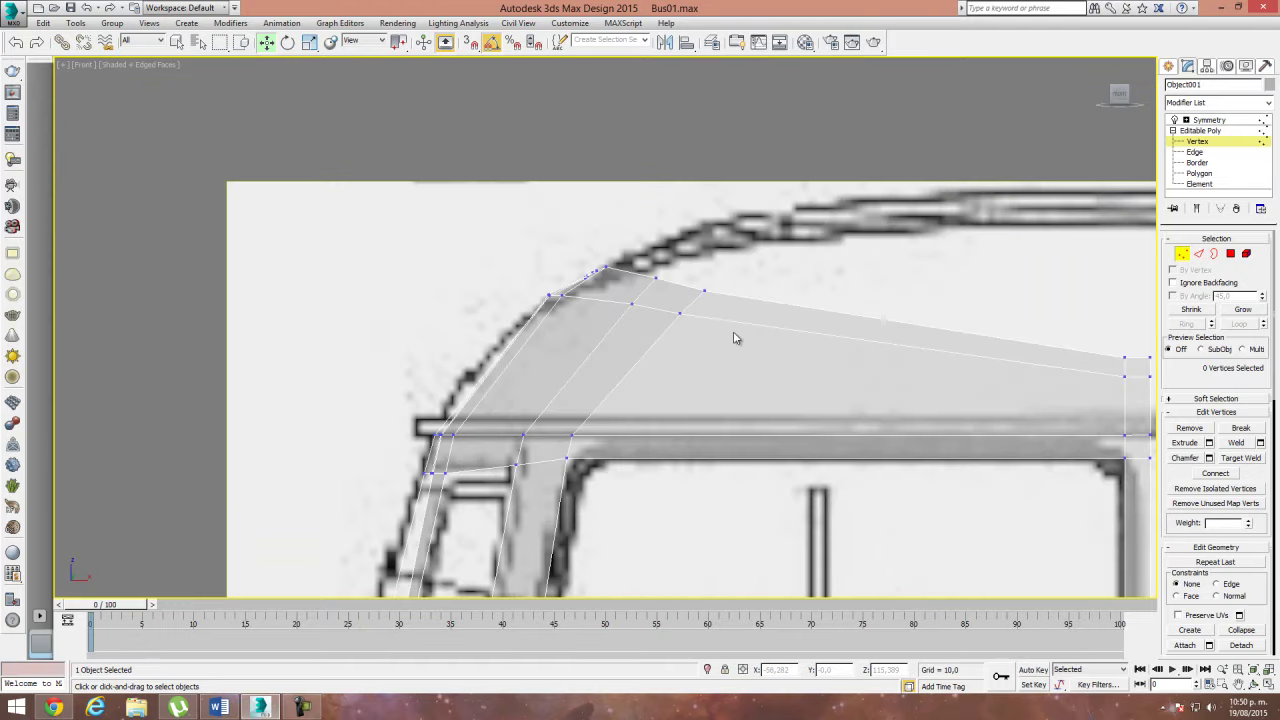
{"action": "middle_click_drag", "start_coordinate": [735, 338], "coordinate": [628, 305]}
{"action": "middle_click_drag", "start_coordinate": [938, 345], "coordinate": [721, 365]}
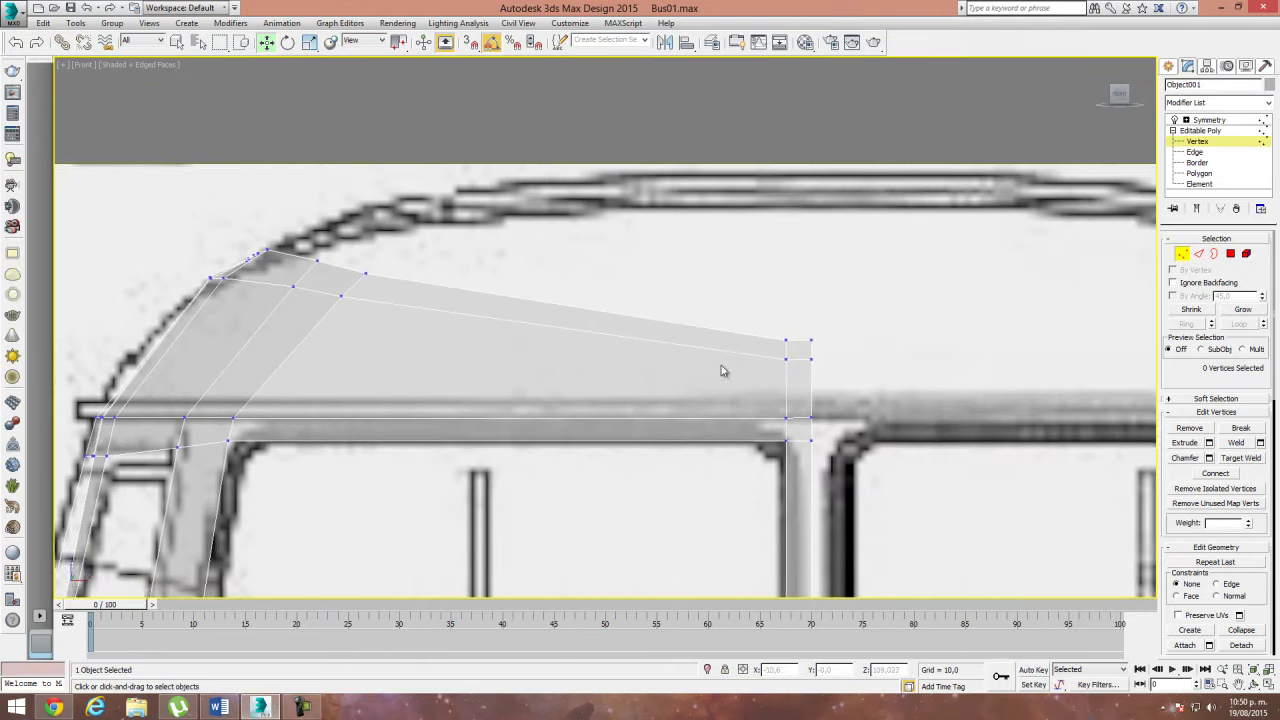
{"action": "left_click", "coordinate": [776, 341]}
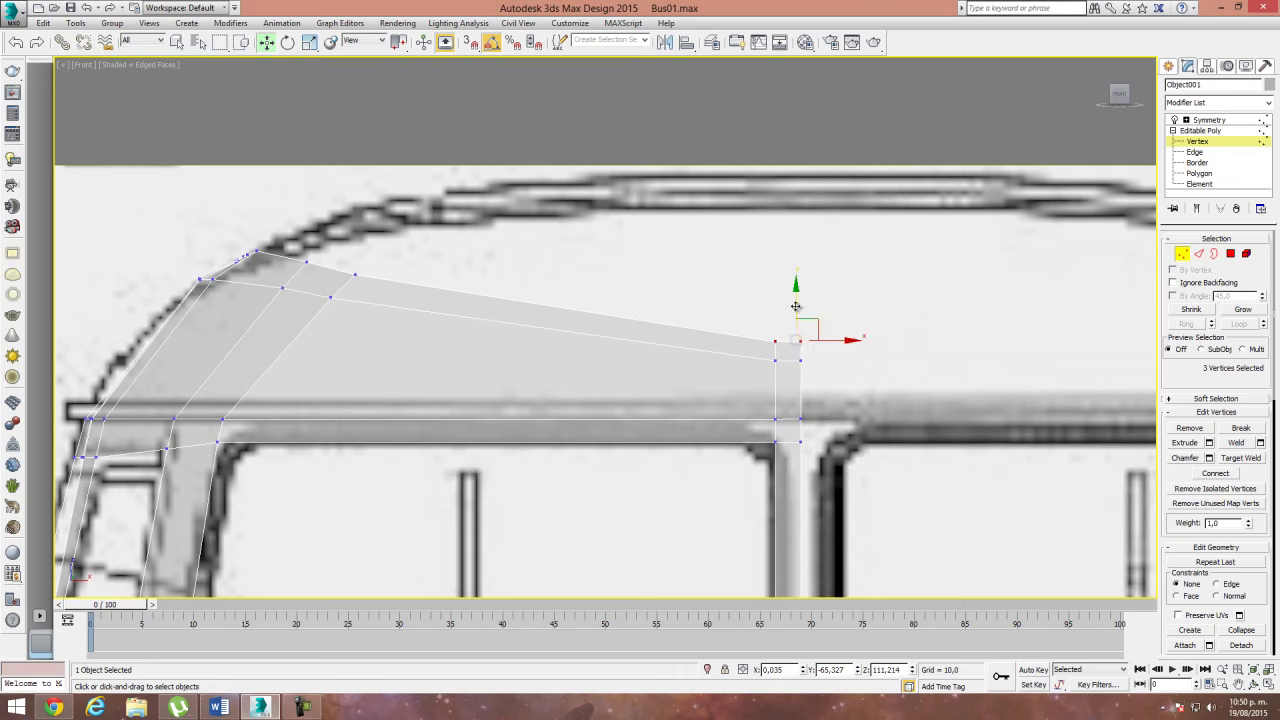
{"action": "left_click", "coordinate": [800, 341], "text": "ctrl"}
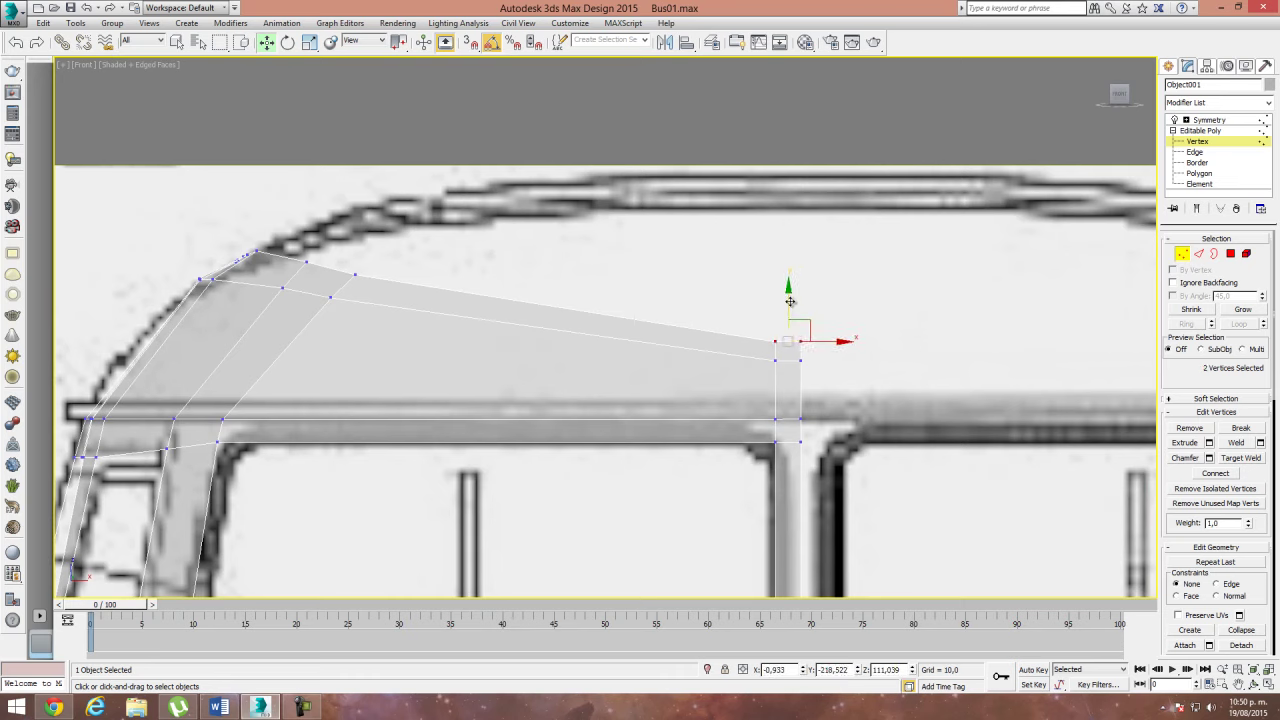
{"action": "left_click_drag", "start_coordinate": [788, 341], "coordinate": [788, 313]}
{"action": "mouse_move", "coordinate": [845, 375]}
{"action": "left_mouse_down"}
{"action": "mouse_move", "coordinate": [788, 333]}
{"action": "mouse_move", "coordinate": [834, 353]}
{"action": "mouse_move", "coordinate": [820, 289]}
{"action": "left_mouse_up"}
{"action": "left_click", "coordinate": [811, 318]}
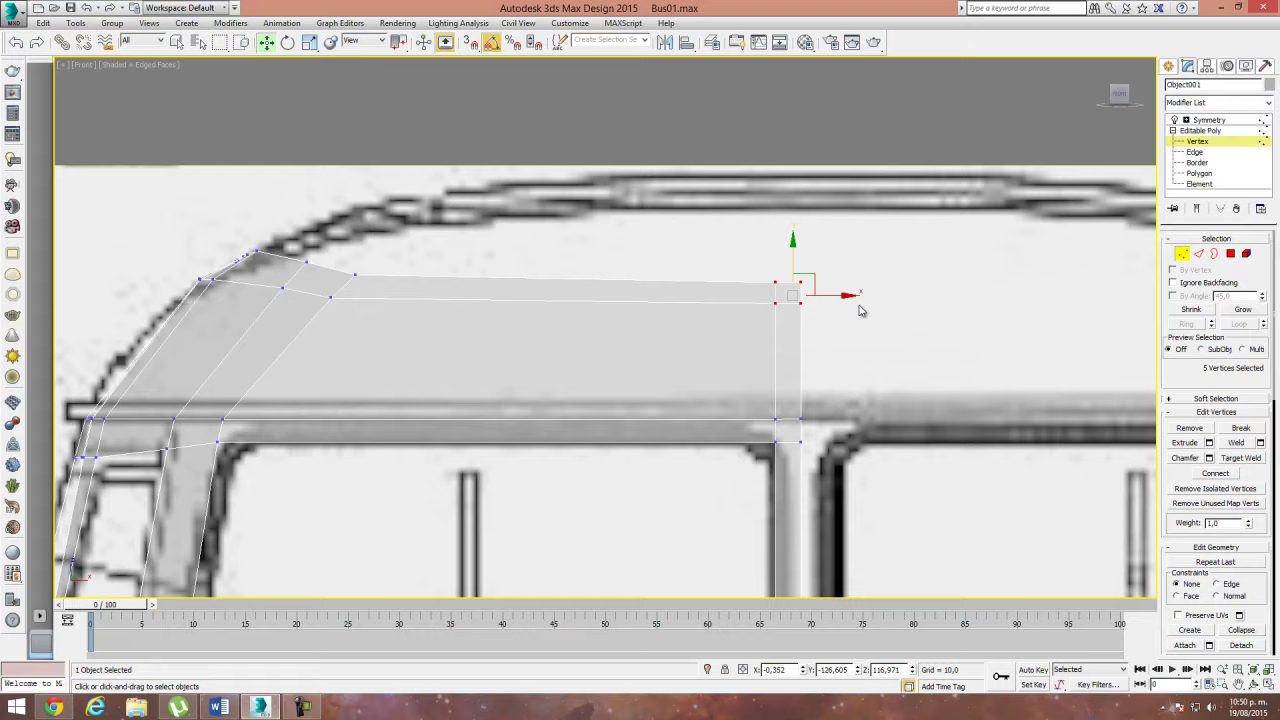
{"action": "key", "text": "F3"}
Step: In wireframe, lower then raise the rear top vertices so the band's top edge runs level
{"action": "middle_click_drag", "start_coordinate": [829, 346], "coordinate": [800, 338]}
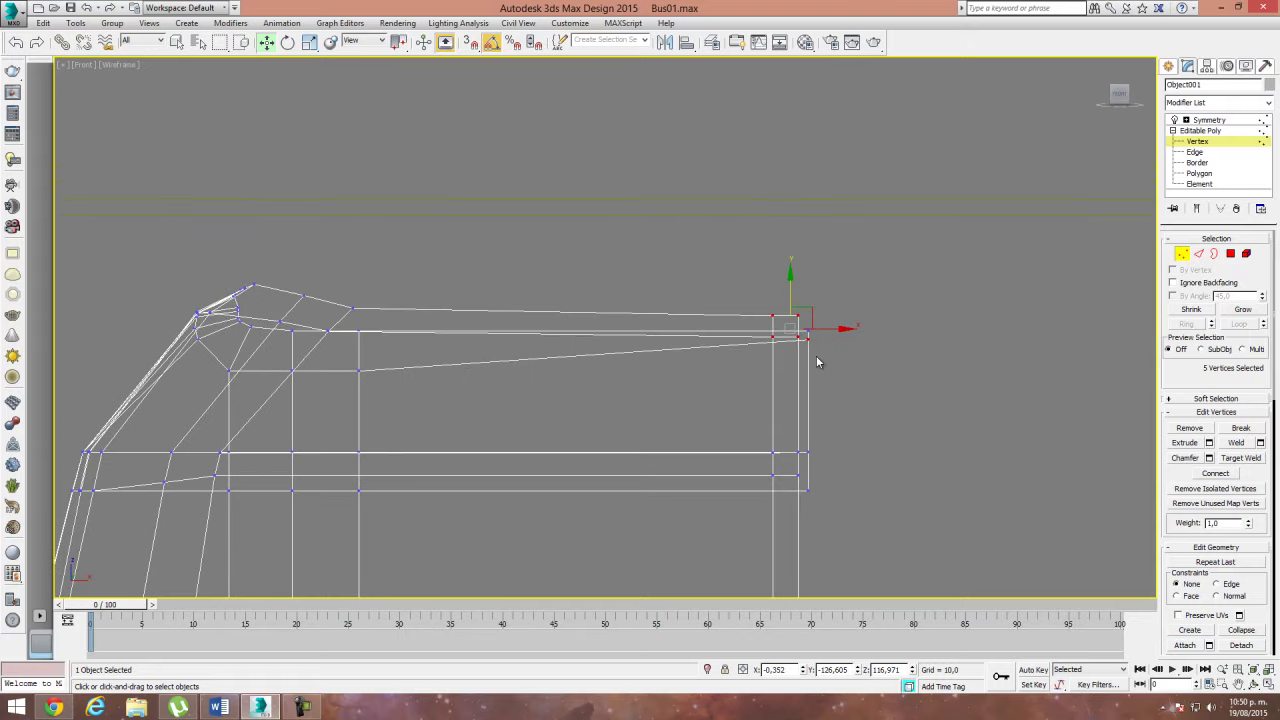
{"action": "left_click_drag", "start_coordinate": [805, 338], "coordinate": [806, 390]}
{"action": "left_click", "coordinate": [800, 379]}
{"action": "left_click_drag", "start_coordinate": [779, 321], "coordinate": [787, 277]}
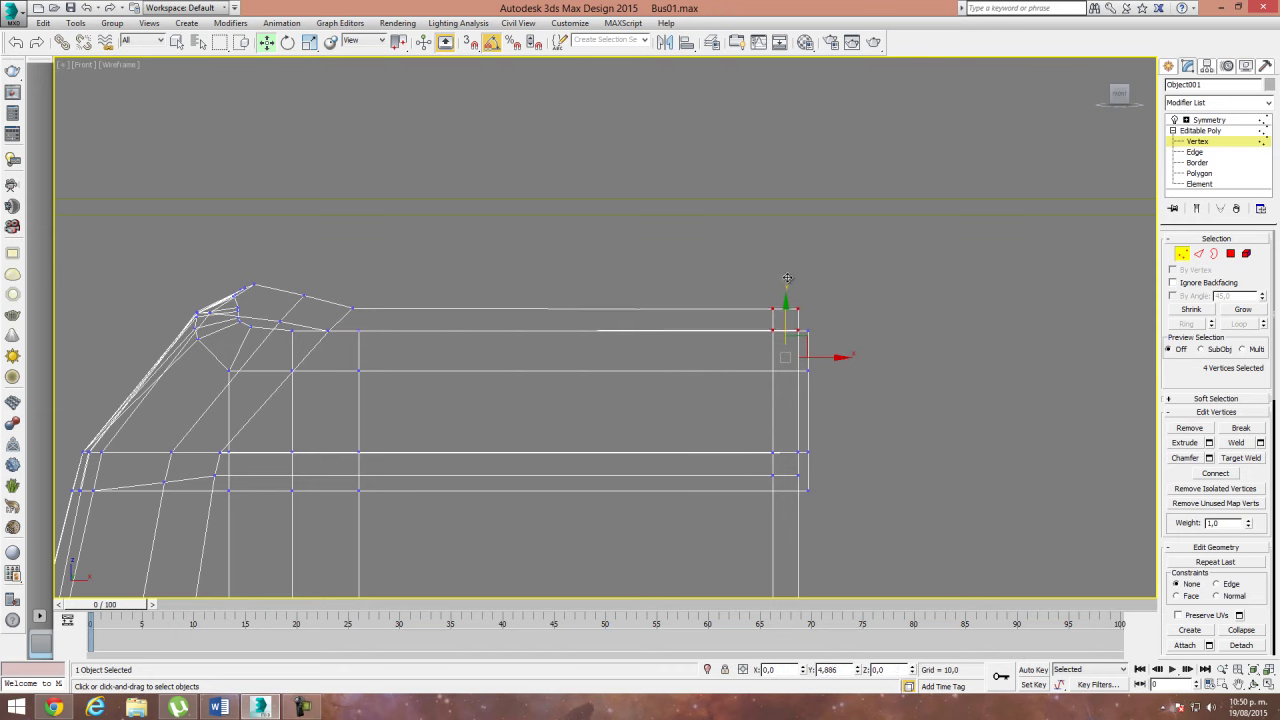
{"action": "left_click", "coordinate": [850, 385]}
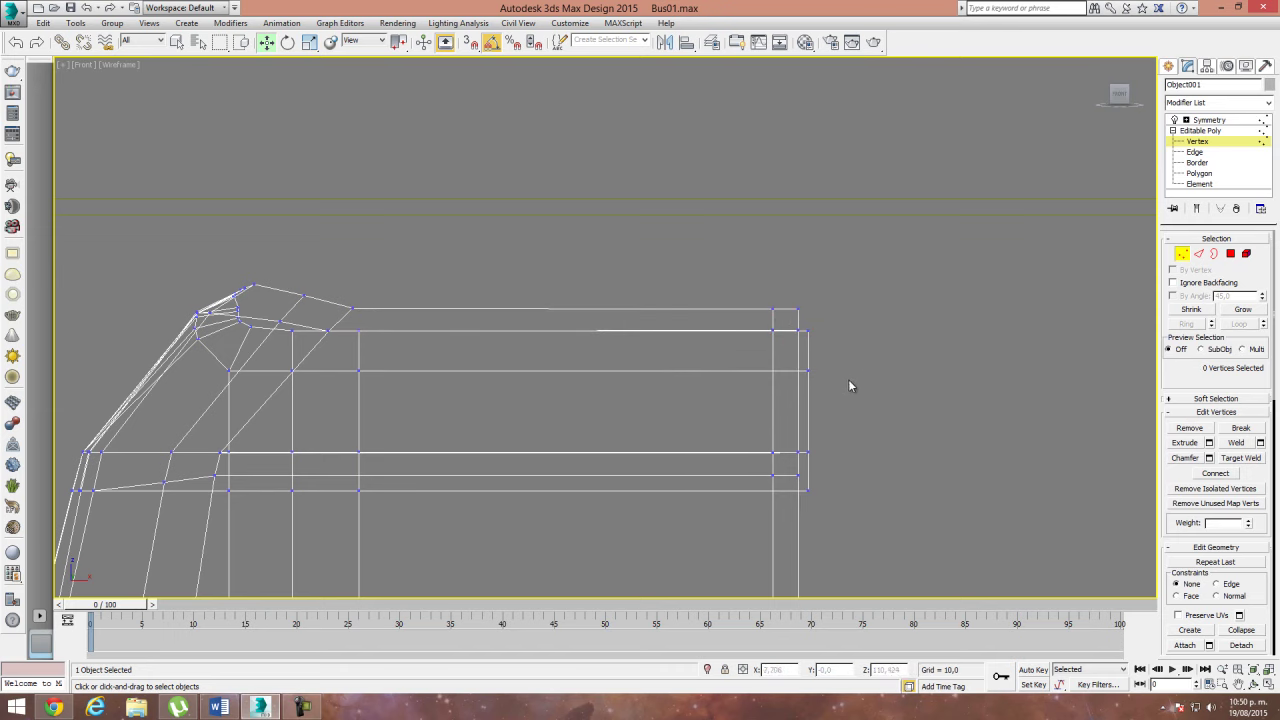
{"action": "key", "text": "F3"}
{"action": "scroll", "coordinate": [850, 378], "scroll_direction": "up", "scroll_amount": 2}
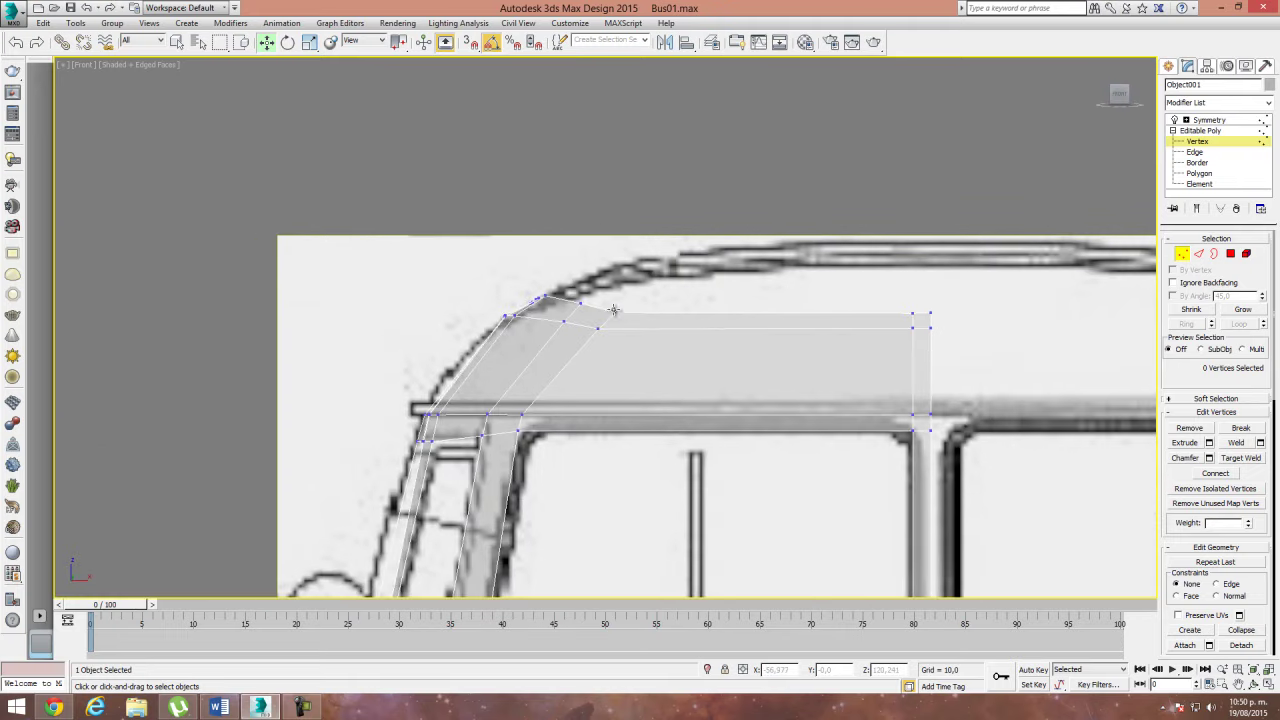
Step: Nudge the front roof-corner vertex pair slightly up and check the bus in perspective
{"action": "left_click", "coordinate": [617, 314]}
{"action": "left_click_drag", "start_coordinate": [609, 284], "coordinate": [611, 280]}
{"action": "left_click", "coordinate": [752, 329]}
{"action": "scroll", "coordinate": [677, 377], "scroll_direction": "down", "scroll_amount": 2}
{"action": "scroll", "coordinate": [689, 375], "scroll_direction": "down", "scroll_amount": 1}
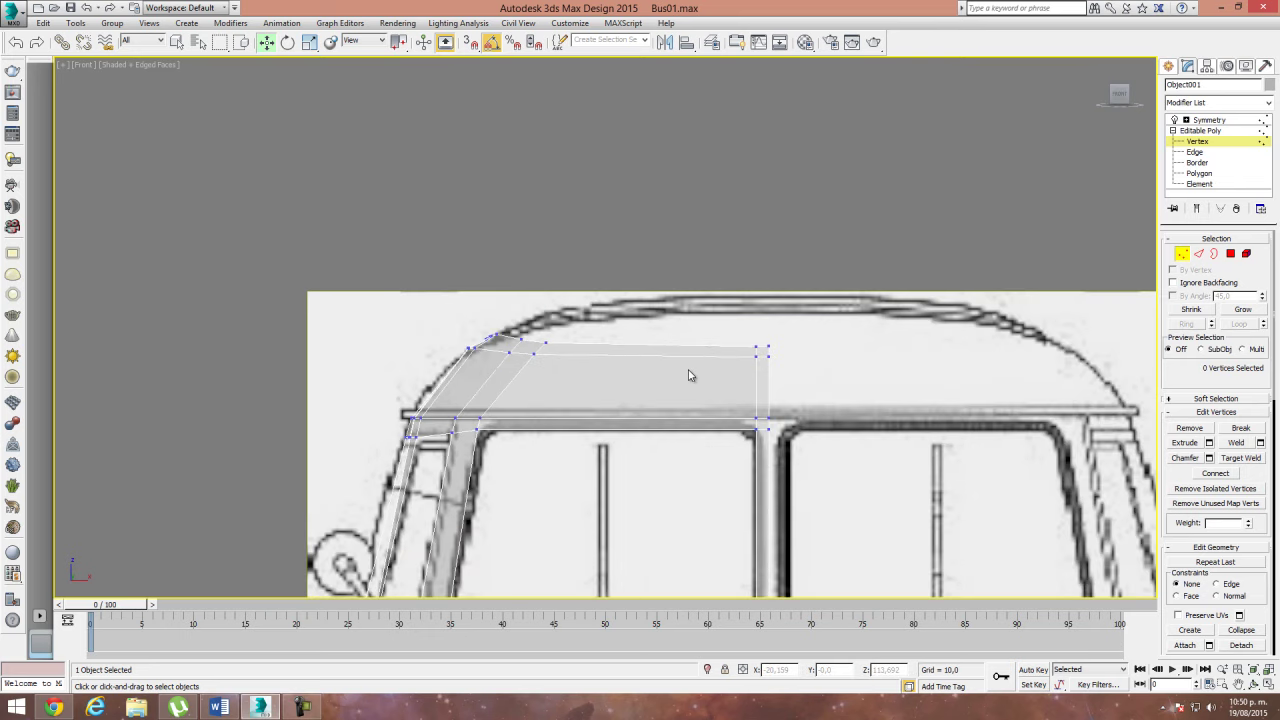
{"action": "key", "text": "p"}
{"action": "mouse_move", "coordinate": [674, 389]}
{"action": "middle_mouse_down", "text": "alt"}
{"action": "mouse_move", "coordinate": [608, 374]}
{"action": "mouse_move", "coordinate": [714, 510]}
{"action": "mouse_move", "coordinate": [758, 410]}
{"action": "mouse_move", "coordinate": [359, 381]}
{"action": "middle_mouse_up", "text": "alt"}
{"action": "scroll", "coordinate": [608, 374], "scroll_direction": "down", "scroll_amount": 3}
Step: In the see-through Left view, pull the roof band's front-end vertices back onto the sloped roofline
{"action": "key", "text": "l"}
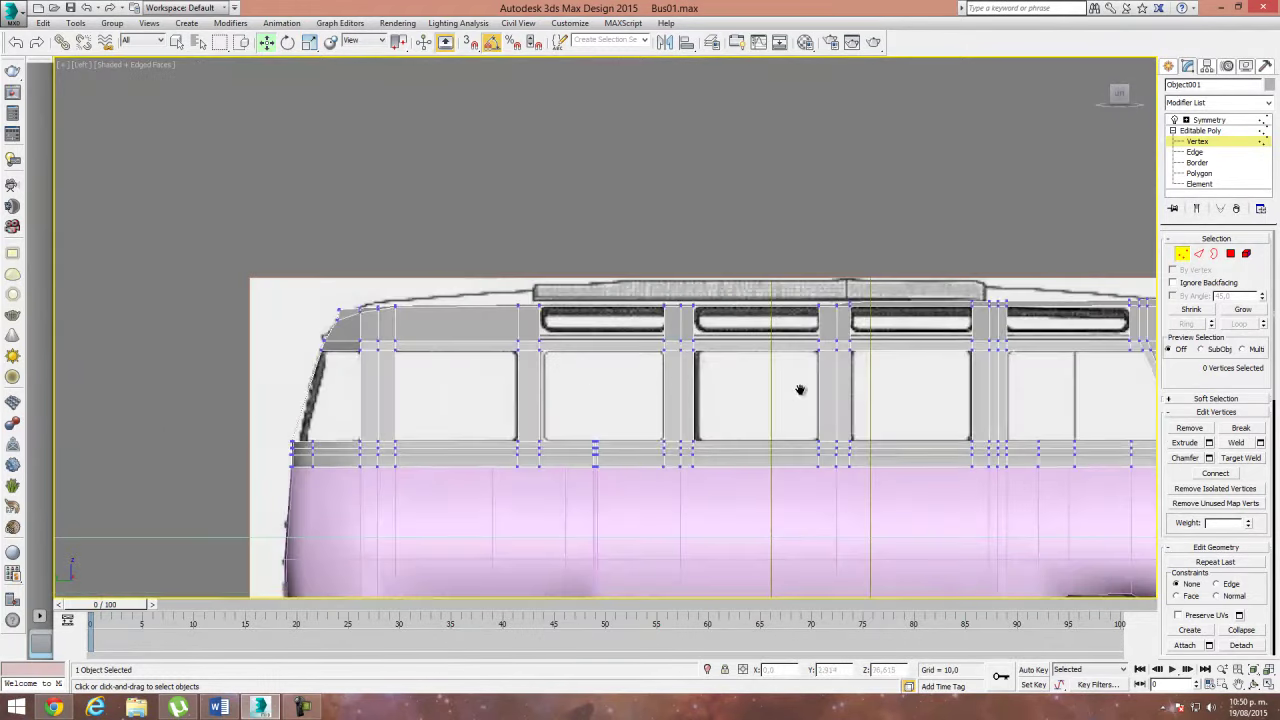
{"action": "scroll", "coordinate": [518, 357], "scroll_direction": "up", "scroll_amount": 4}
{"action": "scroll", "coordinate": [518, 357], "scroll_direction": "up", "scroll_amount": 2}
{"action": "scroll", "coordinate": [520, 345], "scroll_direction": "up", "scroll_amount": 2}
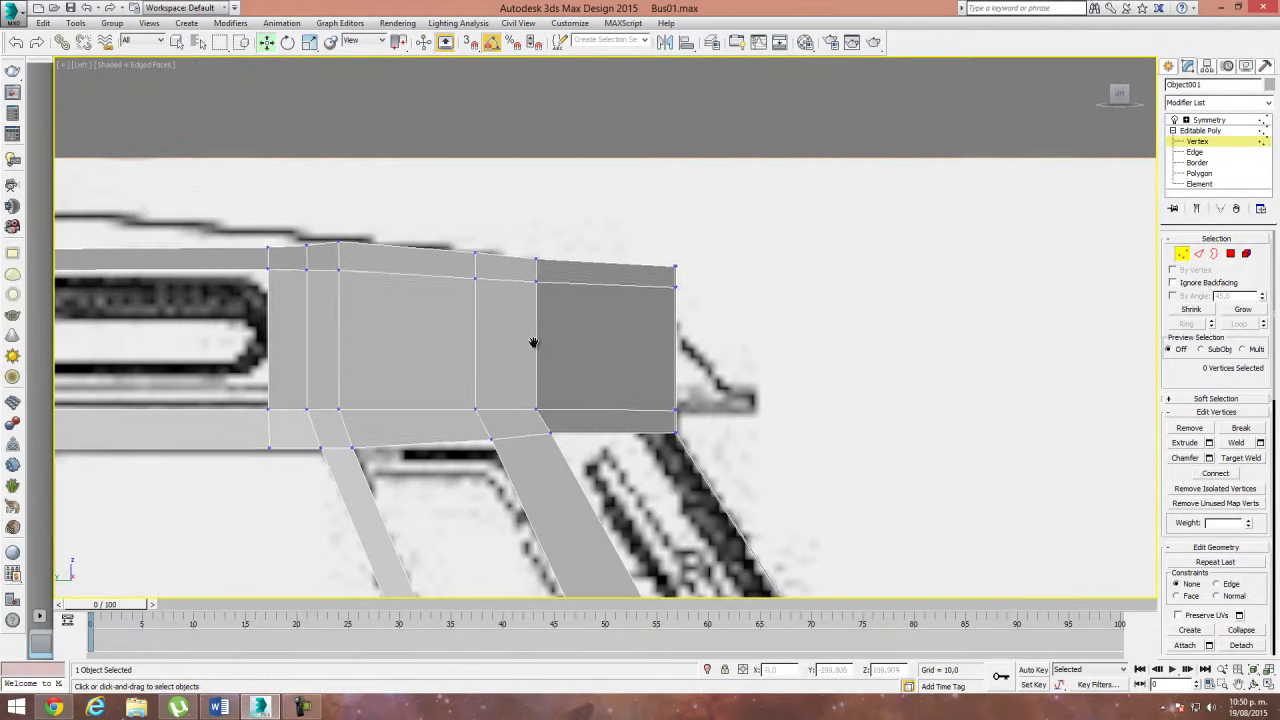
{"action": "middle_click_drag", "start_coordinate": [520, 345], "coordinate": [643, 354]}
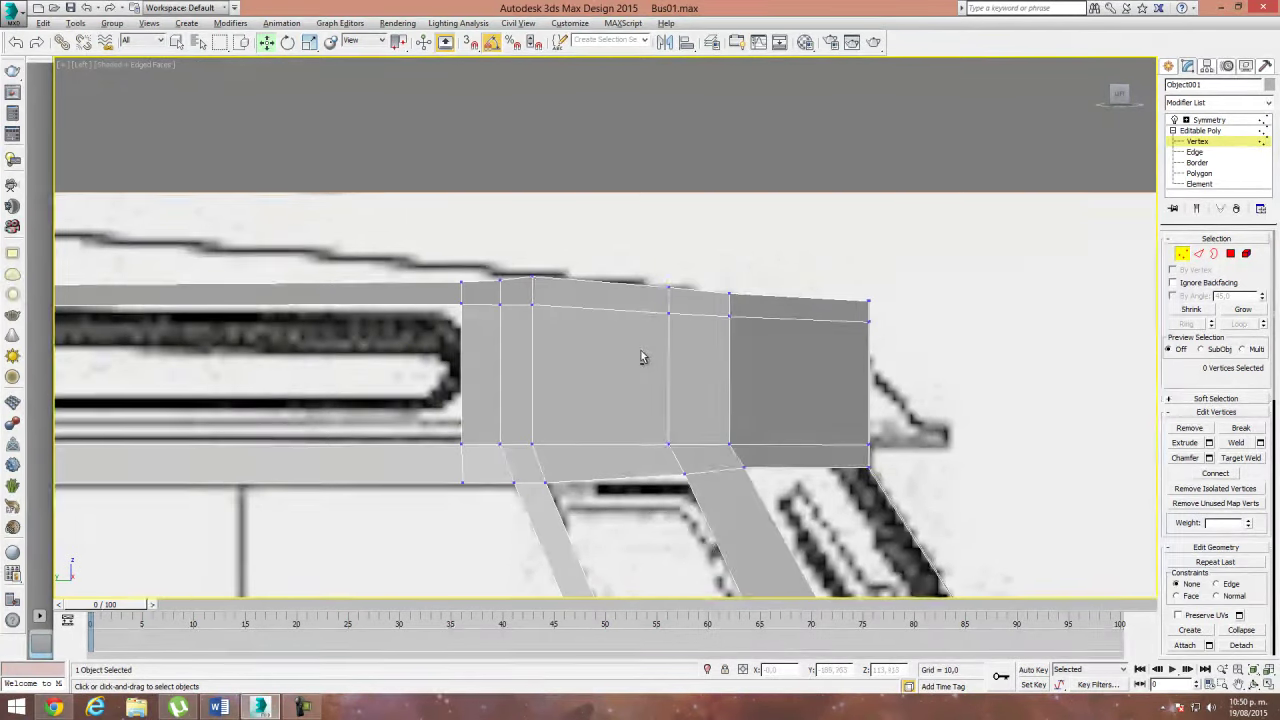
{"action": "key", "text": "alt+x"}
{"action": "left_click", "coordinate": [532, 277]}
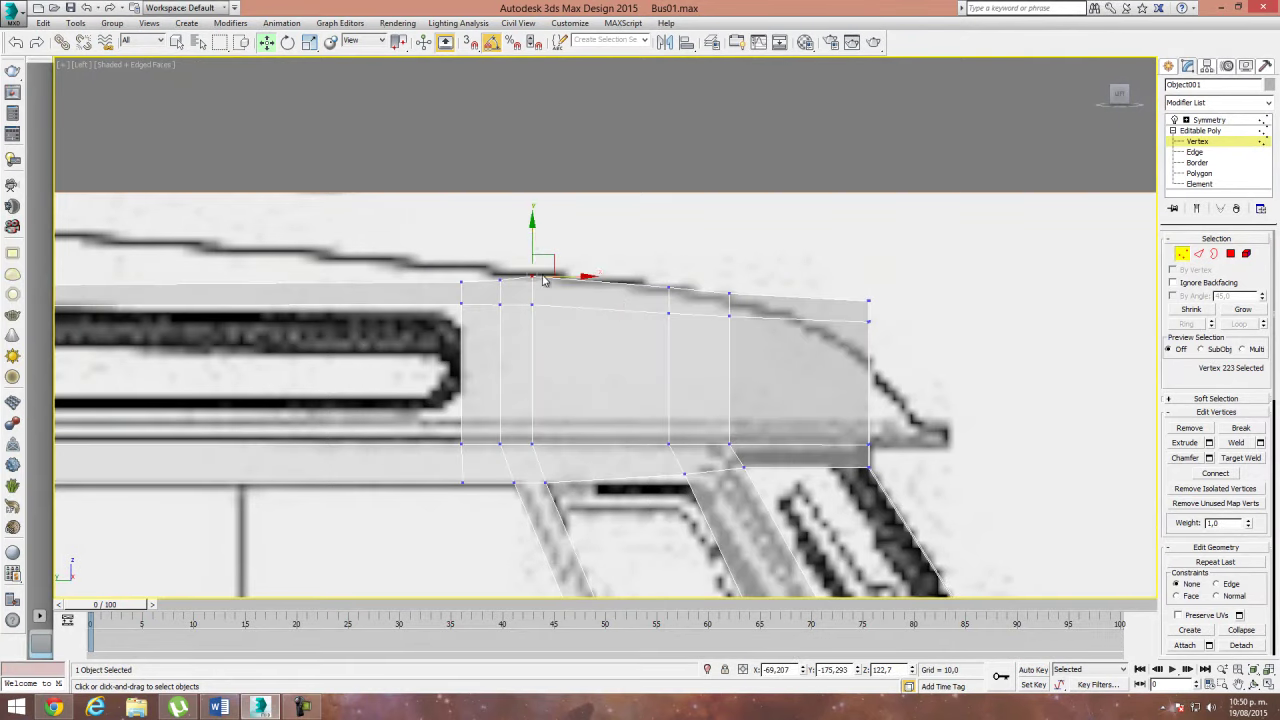
{"action": "left_click_drag", "start_coordinate": [534, 241], "coordinate": [534, 243]}
{"action": "mouse_move", "coordinate": [824, 288]}
{"action": "left_mouse_down"}
{"action": "mouse_move", "coordinate": [891, 337]}
{"action": "mouse_move", "coordinate": [801, 301]}
{"action": "mouse_move", "coordinate": [840, 322]}
{"action": "mouse_move", "coordinate": [855, 364]}
{"action": "left_mouse_up"}
{"action": "left_click", "coordinate": [811, 300]}
{"action": "left_click", "coordinate": [811, 322]}
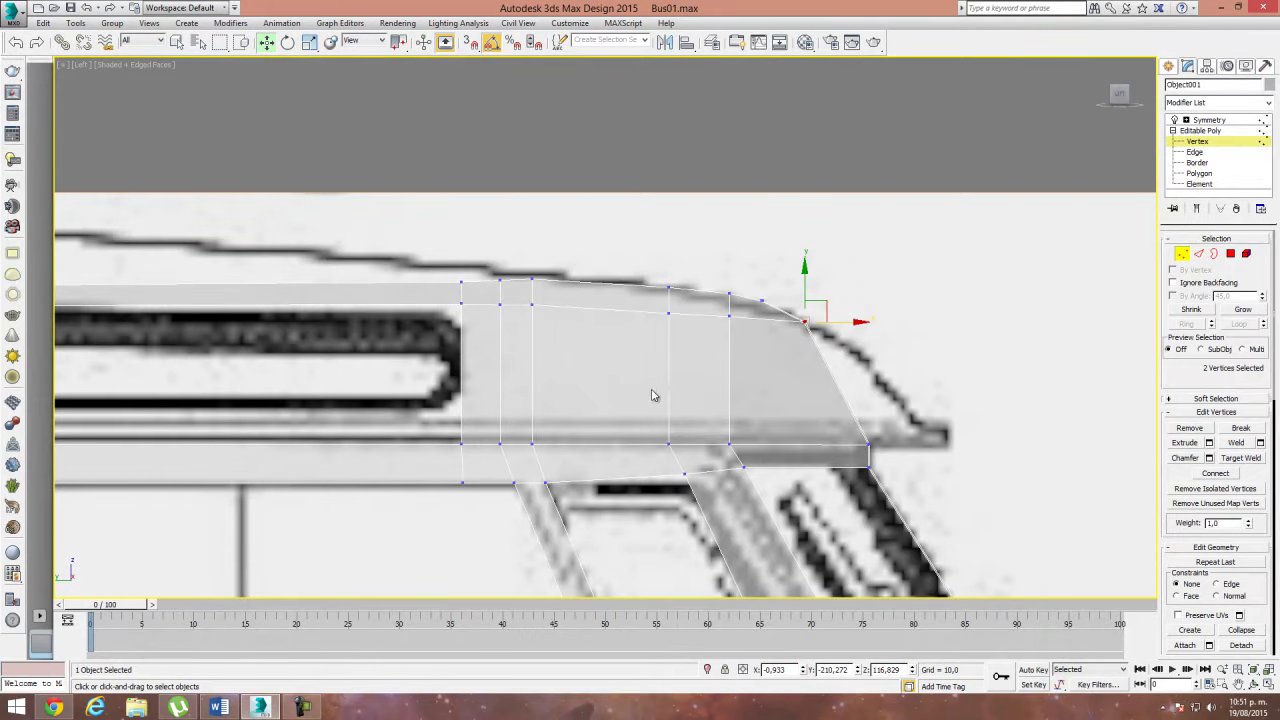
{"action": "scroll", "coordinate": [840, 343], "scroll_direction": "down", "scroll_amount": 2}
{"action": "scroll", "coordinate": [840, 343], "scroll_direction": "down", "scroll_amount": 3}
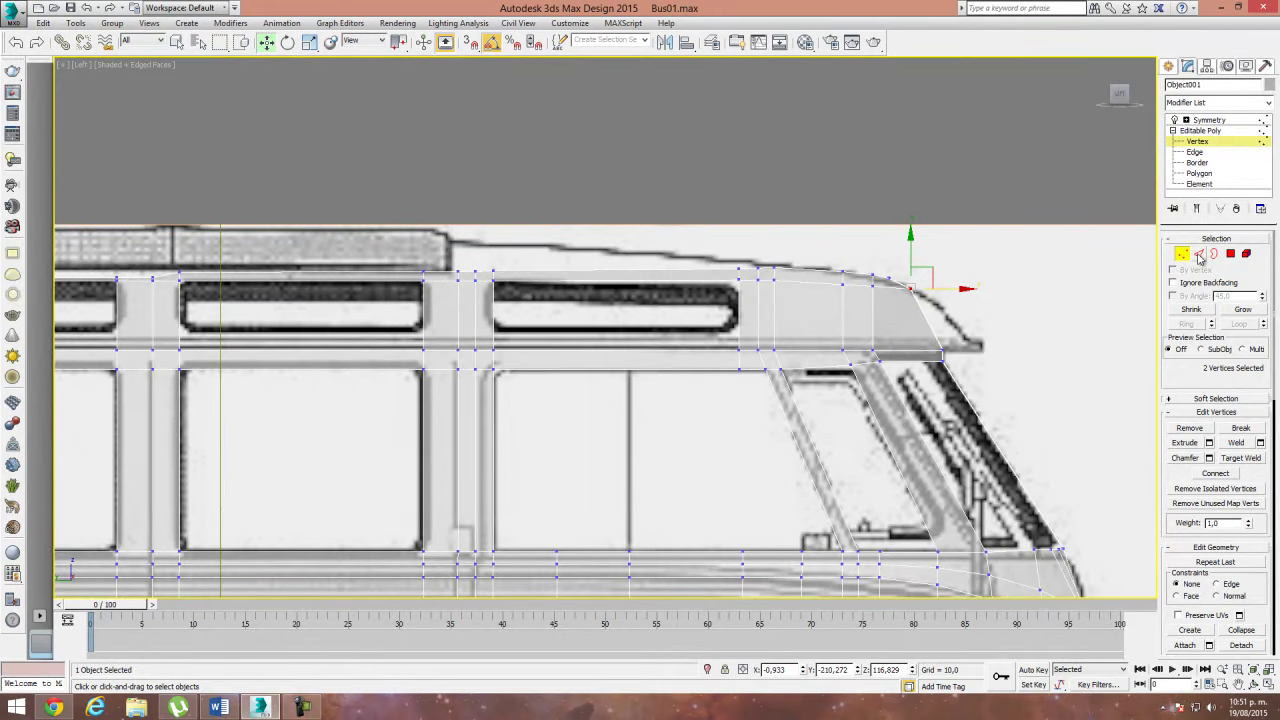
{"action": "left_click", "coordinate": [1199, 255]}
{"action": "left_click", "coordinate": [722, 318], "text": "shift"}
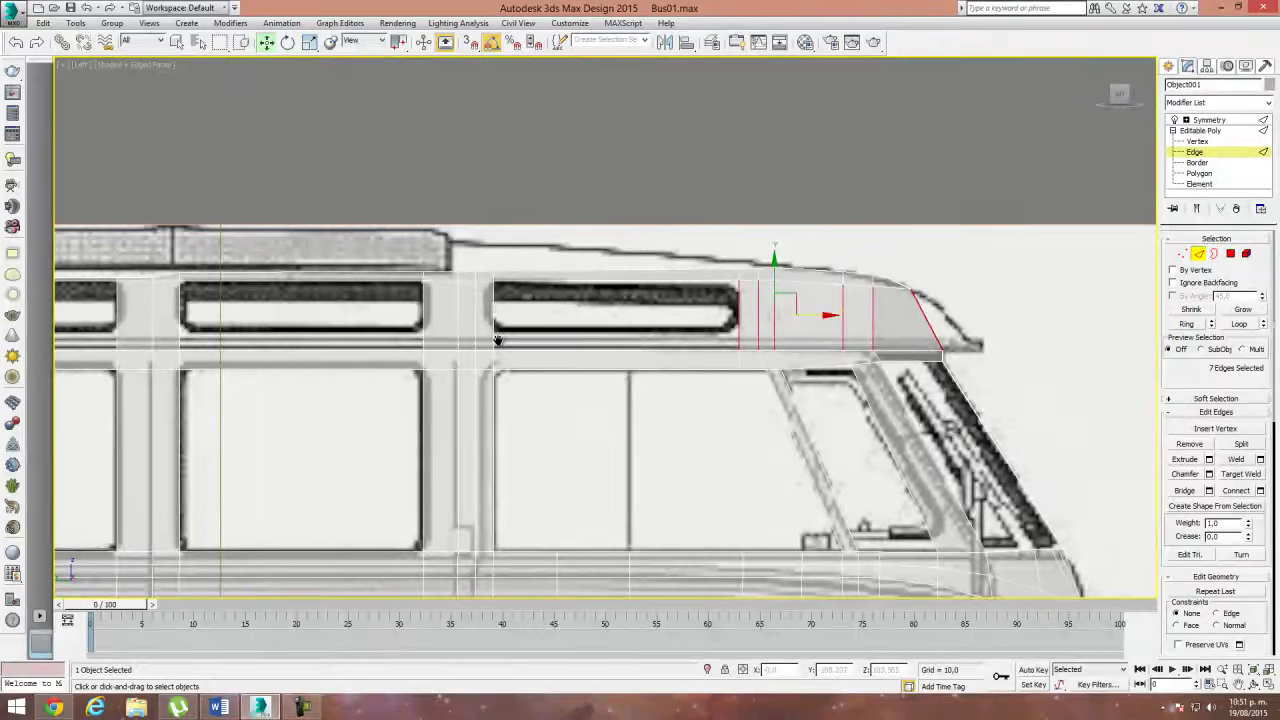
Step: Select all the roof band's vertical edges along the bus side
{"action": "middle_click_drag", "start_coordinate": [500, 338], "coordinate": [722, 304]}
{"action": "left_click", "coordinate": [697, 300], "text": "shift"}
{"action": "left_click", "coordinate": [304, 297], "text": "shift"}
{"action": "middle_click_drag", "start_coordinate": [582, 313], "coordinate": [694, 333]}
{"action": "left_click", "coordinate": [497, 318], "text": "shift"}
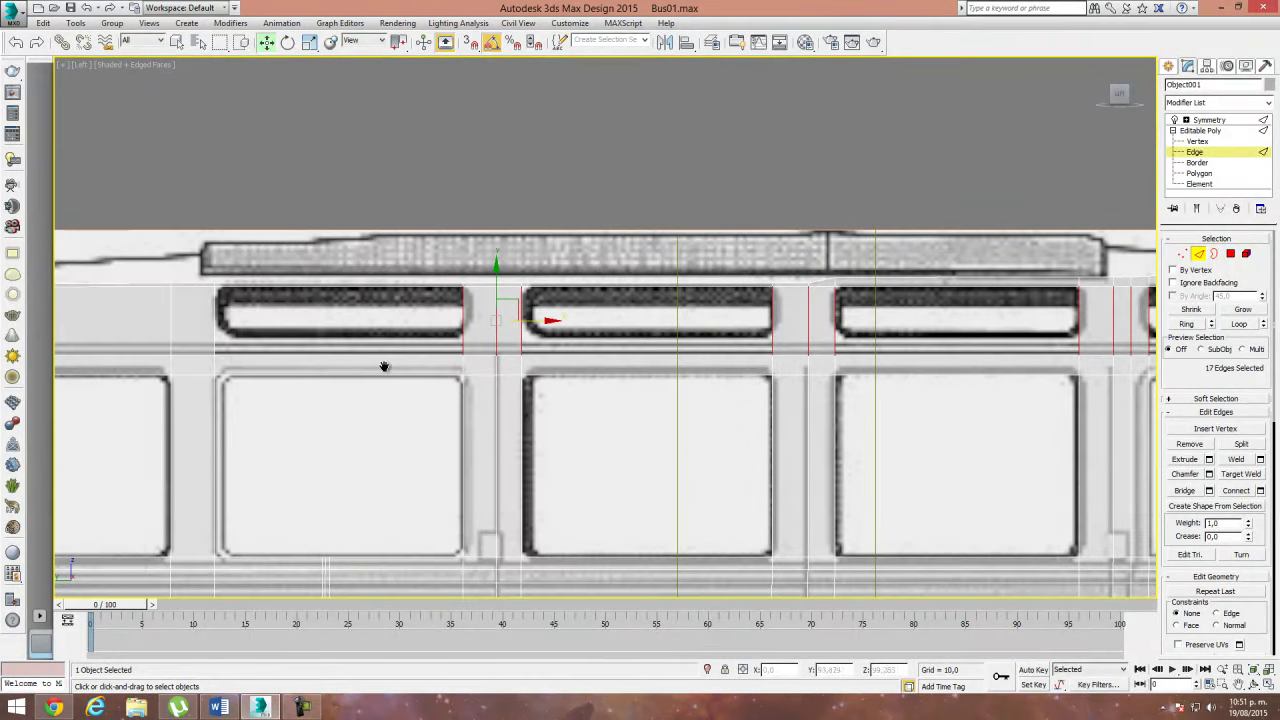
{"action": "middle_click_drag", "start_coordinate": [386, 366], "coordinate": [564, 343]}
{"action": "left_click_drag", "start_coordinate": [485, 349], "coordinate": [485, 349], "text": "shift"}
{"action": "left_click_drag", "start_coordinate": [259, 349], "coordinate": [221, 356], "text": "ctrl"}
{"action": "left_click_drag", "start_coordinate": [122, 354], "coordinate": [124, 354]}
{"action": "middle_click_drag", "start_coordinate": [358, 396], "coordinate": [428, 390]}
{"action": "mouse_move", "coordinate": [530, 440]}
{"action": "middle_mouse_down", "text": "alt"}
{"action": "mouse_move", "coordinate": [560, 437]}
{"action": "mouse_move", "coordinate": [549, 417]}
{"action": "middle_mouse_up", "text": "alt"}
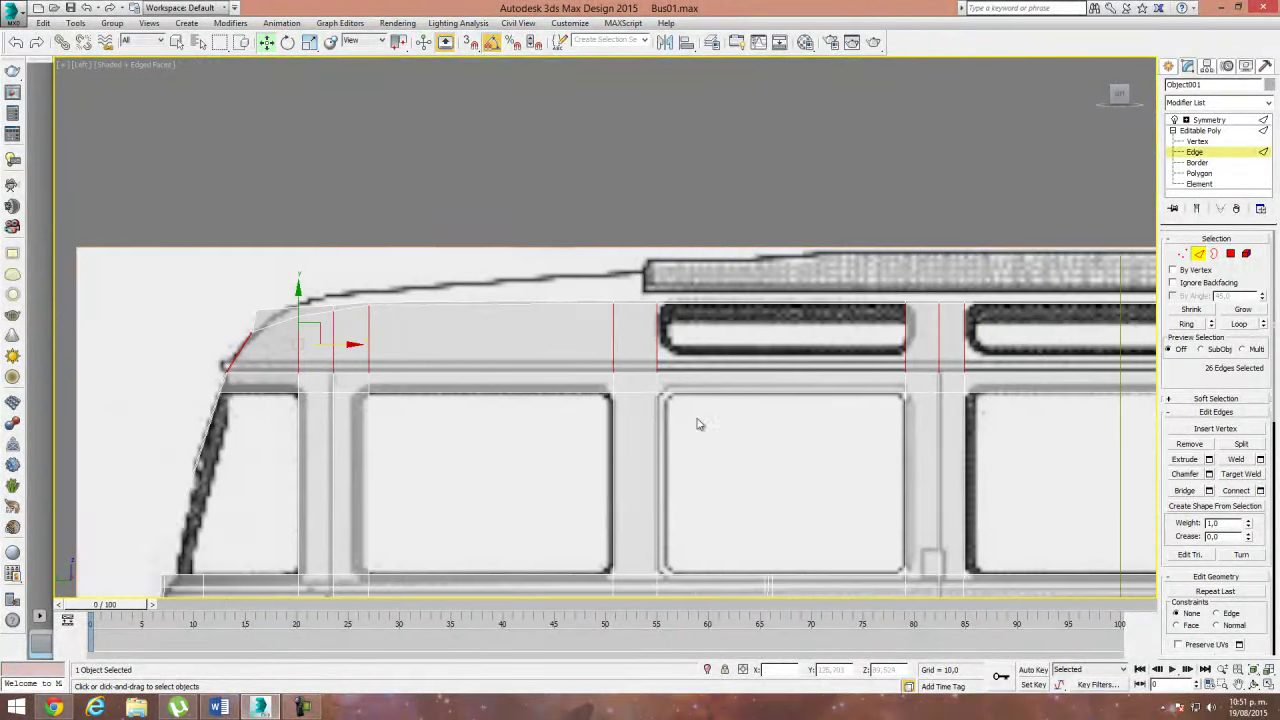
{"action": "middle_click_drag", "start_coordinate": [697, 420], "coordinate": [403, 406]}
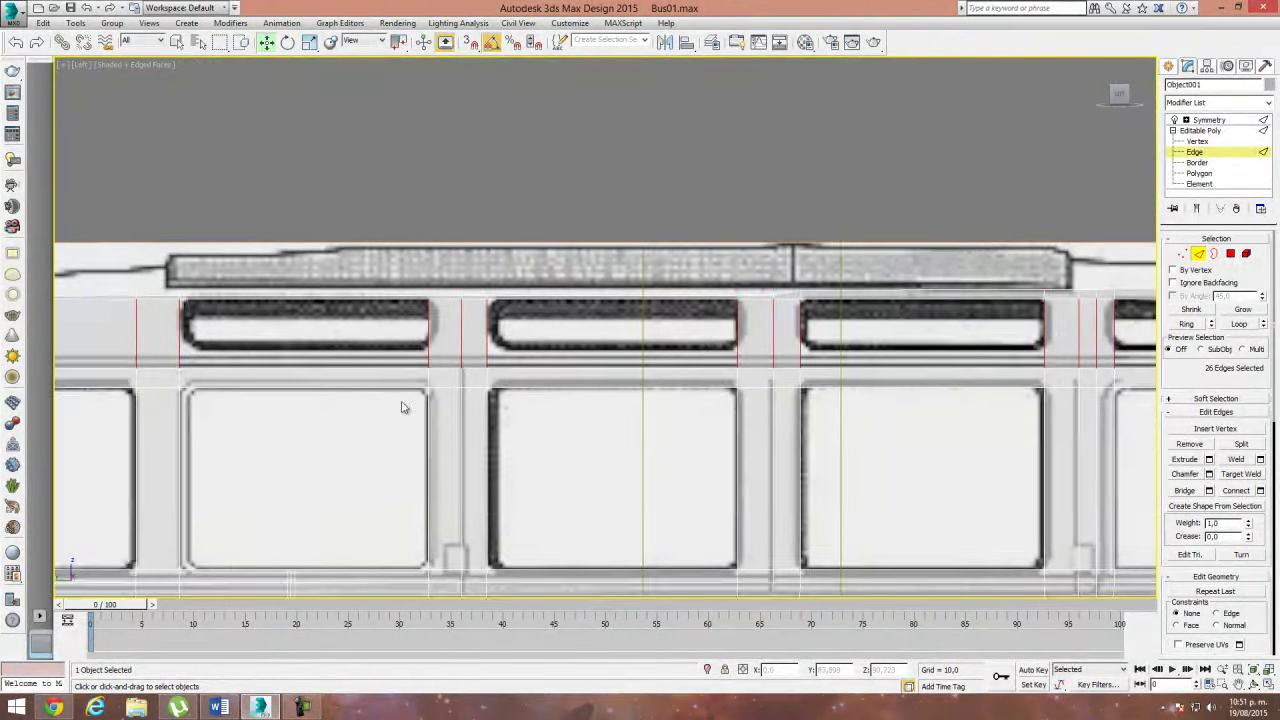
Step: Connect the selected edges with 1 segment, adjusting pinch, to add a horizontal loop
{"action": "left_click", "coordinate": [1260, 490]}
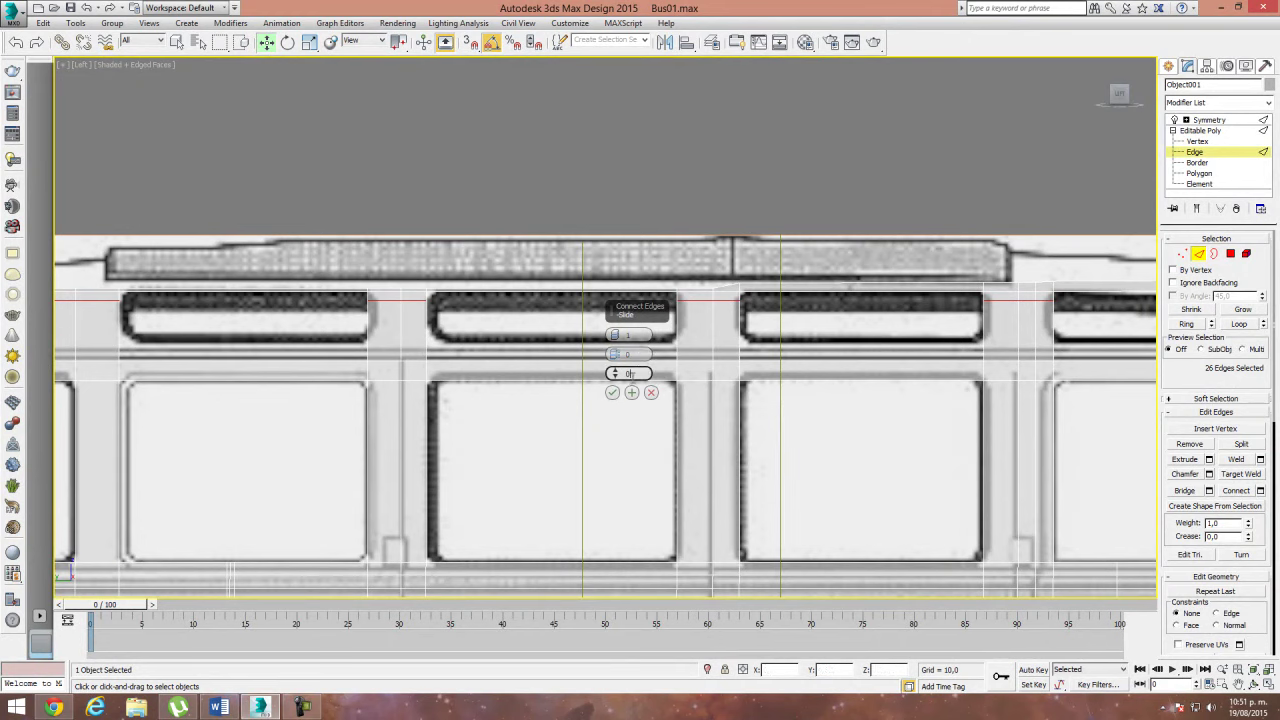
{"action": "left_click", "coordinate": [638, 356]}
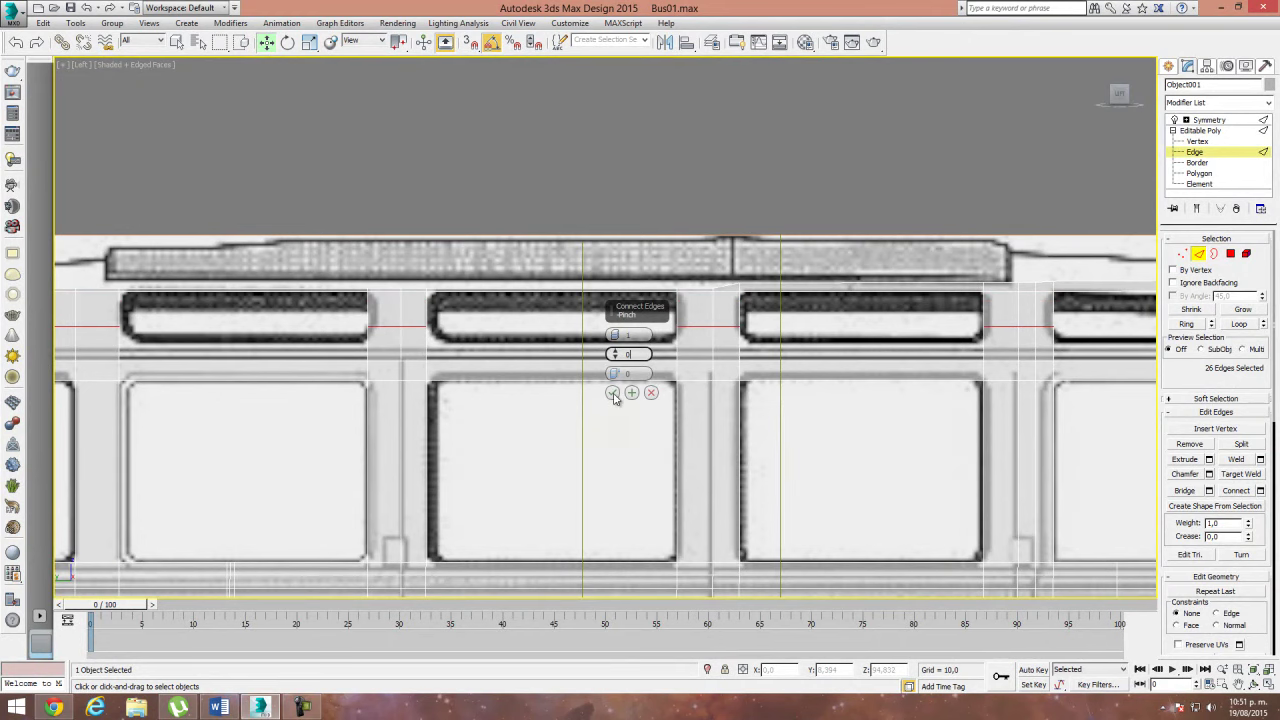
{"action": "middle_click_drag", "start_coordinate": [817, 371], "coordinate": [572, 391]}
{"action": "left_click", "coordinate": [613, 393]}
{"action": "scroll", "coordinate": [823, 401], "scroll_direction": "down", "scroll_amount": 2}
{"action": "mouse_move", "coordinate": [823, 401]}
{"action": "middle_mouse_down", "text": "alt"}
{"action": "mouse_move", "coordinate": [743, 400]}
{"action": "mouse_move", "coordinate": [793, 399]}
{"action": "mouse_move", "coordinate": [787, 422]}
{"action": "mouse_move", "coordinate": [797, 397]}
{"action": "mouse_move", "coordinate": [452, 403]}
{"action": "mouse_move", "coordinate": [682, 336]}
{"action": "middle_mouse_up", "text": "alt"}
{"action": "key", "text": "l"}
{"action": "scroll", "coordinate": [825, 333], "scroll_direction": "up", "scroll_amount": 2}
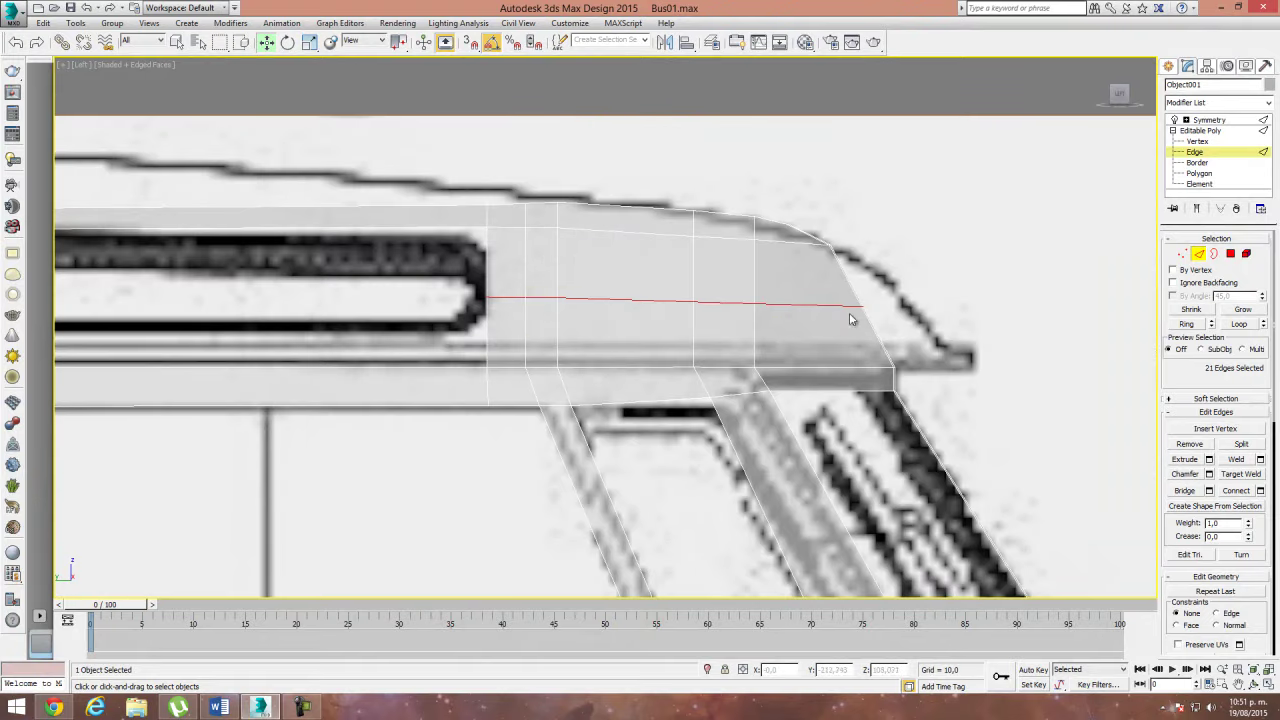
Step: Move the four windshield-end roof vertices back and the lower corner pair right
{"action": "left_click", "coordinate": [1183, 255]}
{"action": "mouse_move", "coordinate": [686, 204]}
{"action": "left_mouse_down"}
{"action": "mouse_move", "coordinate": [766, 266]}
{"action": "mouse_move", "coordinate": [728, 225]}
{"action": "left_mouse_up"}
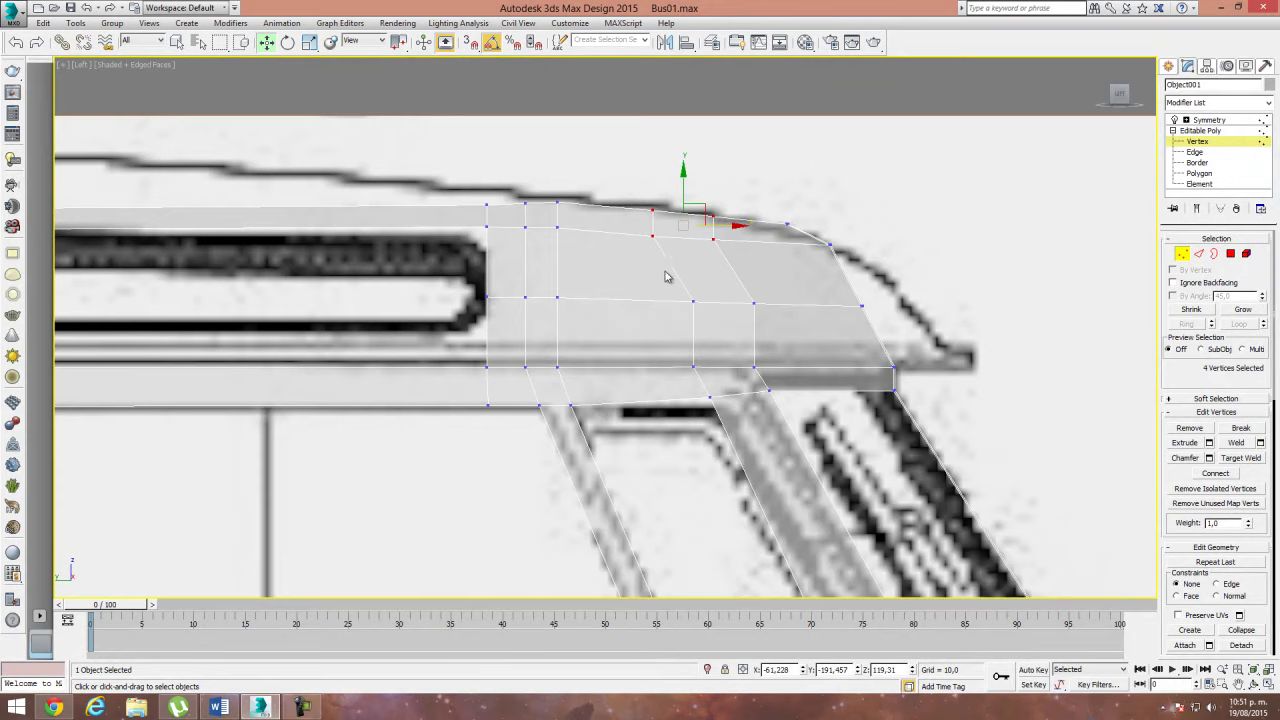
{"action": "mouse_move", "coordinate": [640, 228]}
{"action": "left_mouse_down"}
{"action": "mouse_move", "coordinate": [725, 246]}
{"action": "mouse_move", "coordinate": [748, 237]}
{"action": "mouse_move", "coordinate": [782, 292]}
{"action": "mouse_move", "coordinate": [768, 318]}
{"action": "left_mouse_up"}
{"action": "left_click", "coordinate": [636, 200]}
{"action": "left_click_drag", "start_coordinate": [752, 251], "coordinate": [733, 252]}
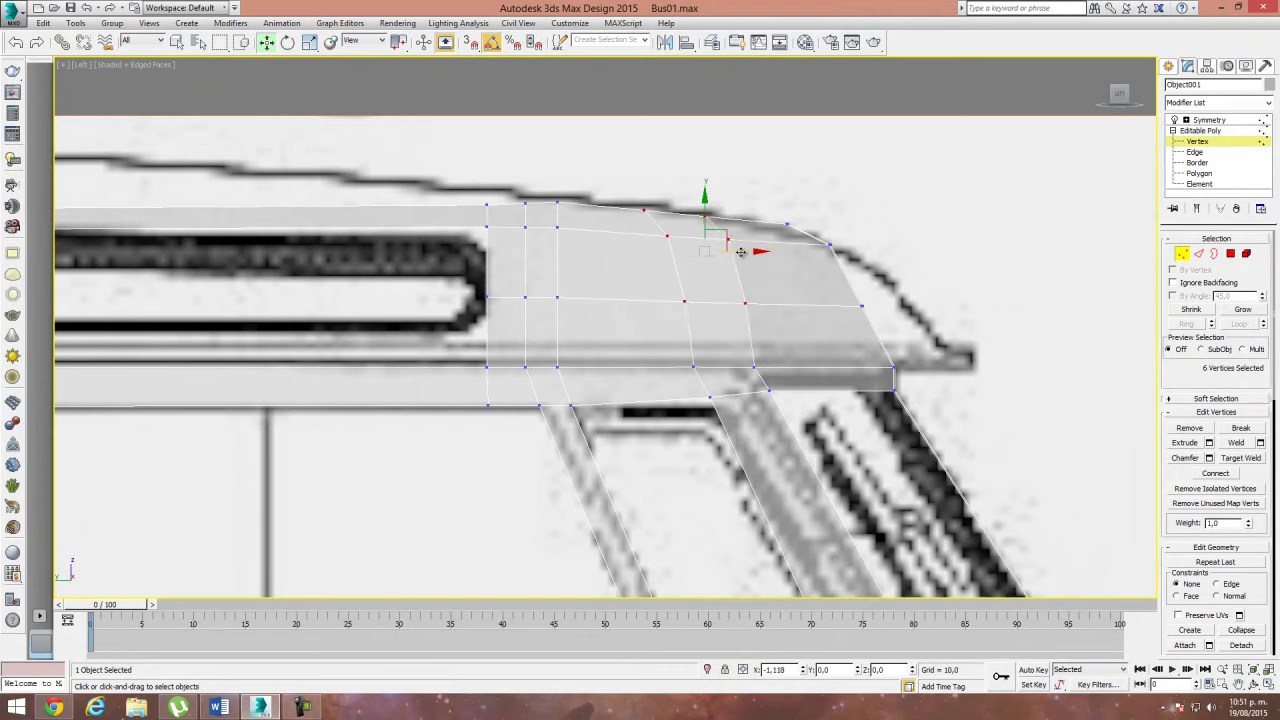
{"action": "key", "text": "F3"}
{"action": "left_click_drag", "start_coordinate": [698, 224], "coordinate": [705, 222]}
{"action": "key", "text": "F3"}
{"action": "left_click", "coordinate": [787, 278]}
Step: Pull the upper roof-corner vertices left to follow the blueprint's sloped roof front
{"action": "mouse_move", "coordinate": [813, 241]}
{"action": "left_mouse_down"}
{"action": "mouse_move", "coordinate": [866, 258]}
{"action": "mouse_move", "coordinate": [904, 323]}
{"action": "mouse_move", "coordinate": [936, 305]}
{"action": "left_mouse_up"}
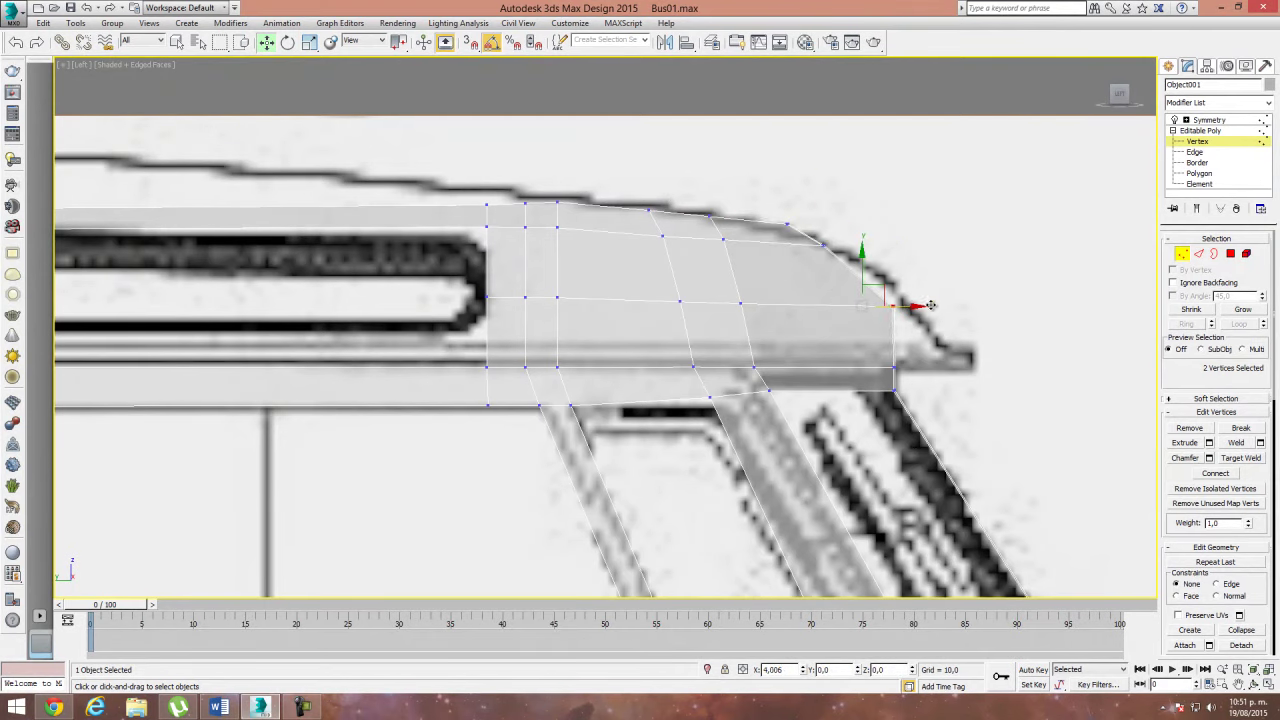
{"action": "middle_click_drag", "start_coordinate": [850, 359], "coordinate": [843, 289]}
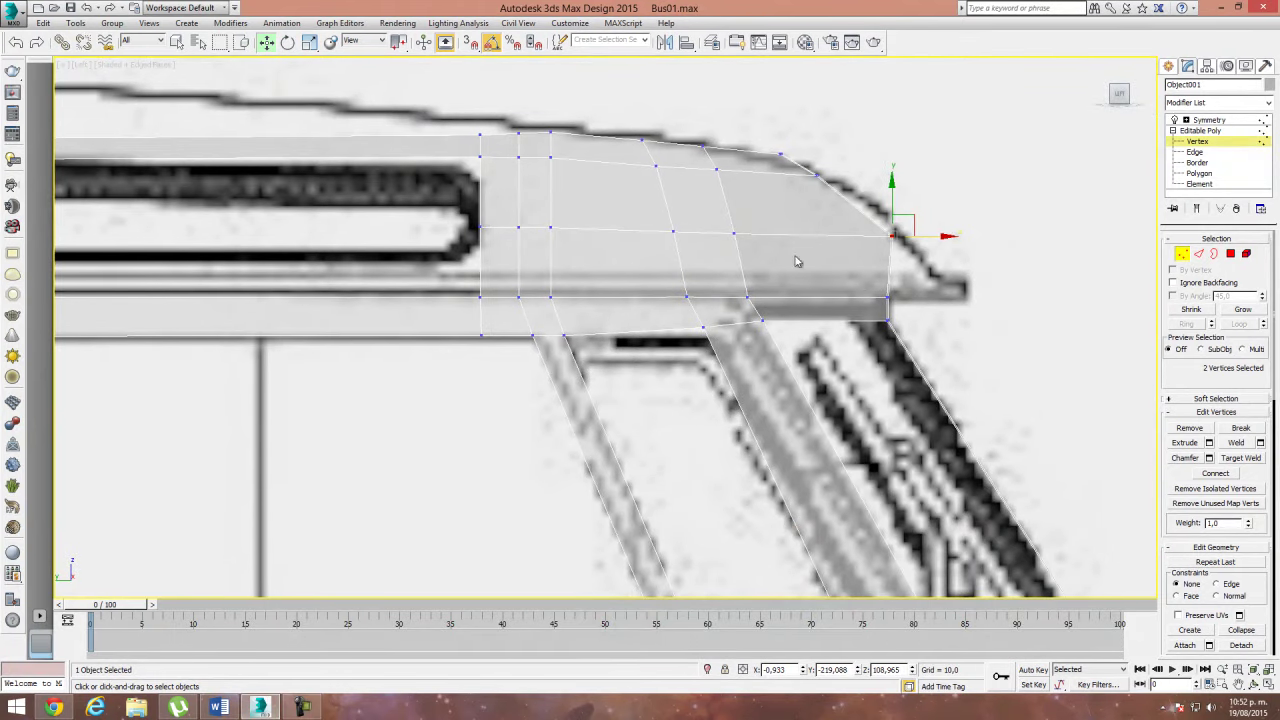
{"action": "mouse_move", "coordinate": [476, 136]}
{"action": "left_mouse_down"}
{"action": "mouse_move", "coordinate": [530, 165]}
{"action": "mouse_move", "coordinate": [474, 149]}
{"action": "left_mouse_up"}
{"action": "left_click", "coordinate": [517, 135]}
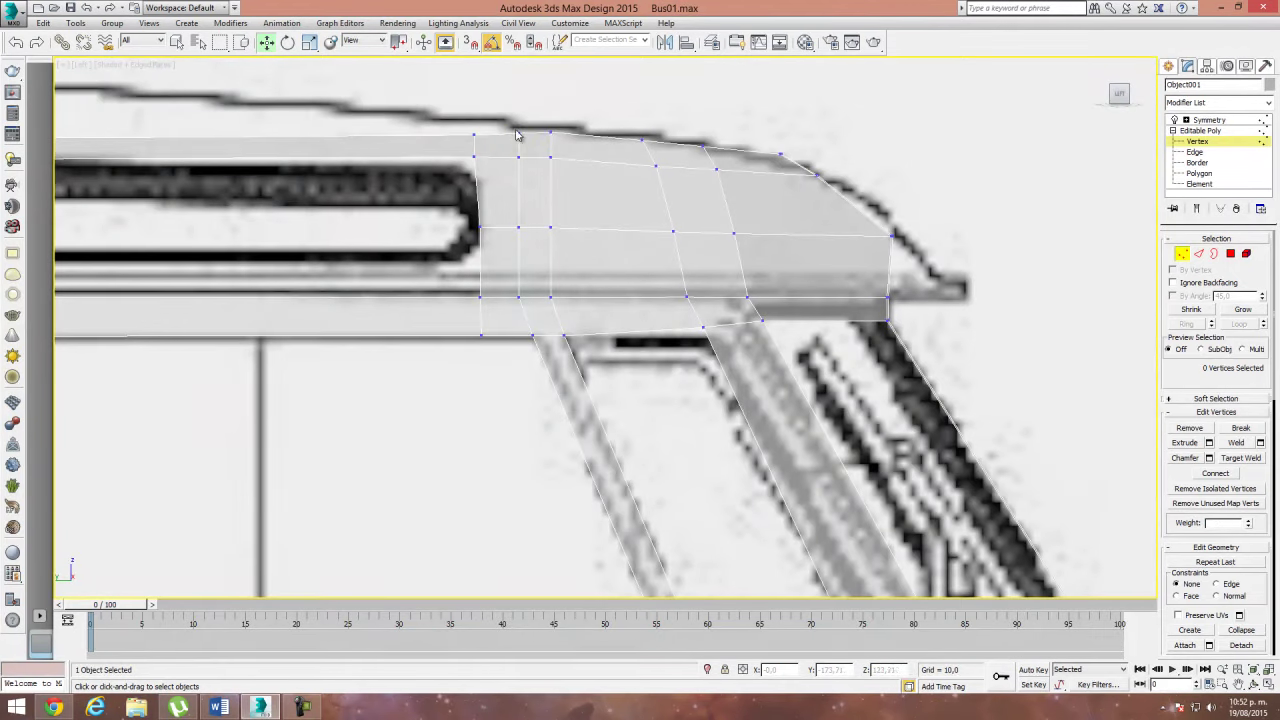
{"action": "left_click", "coordinate": [550, 132]}
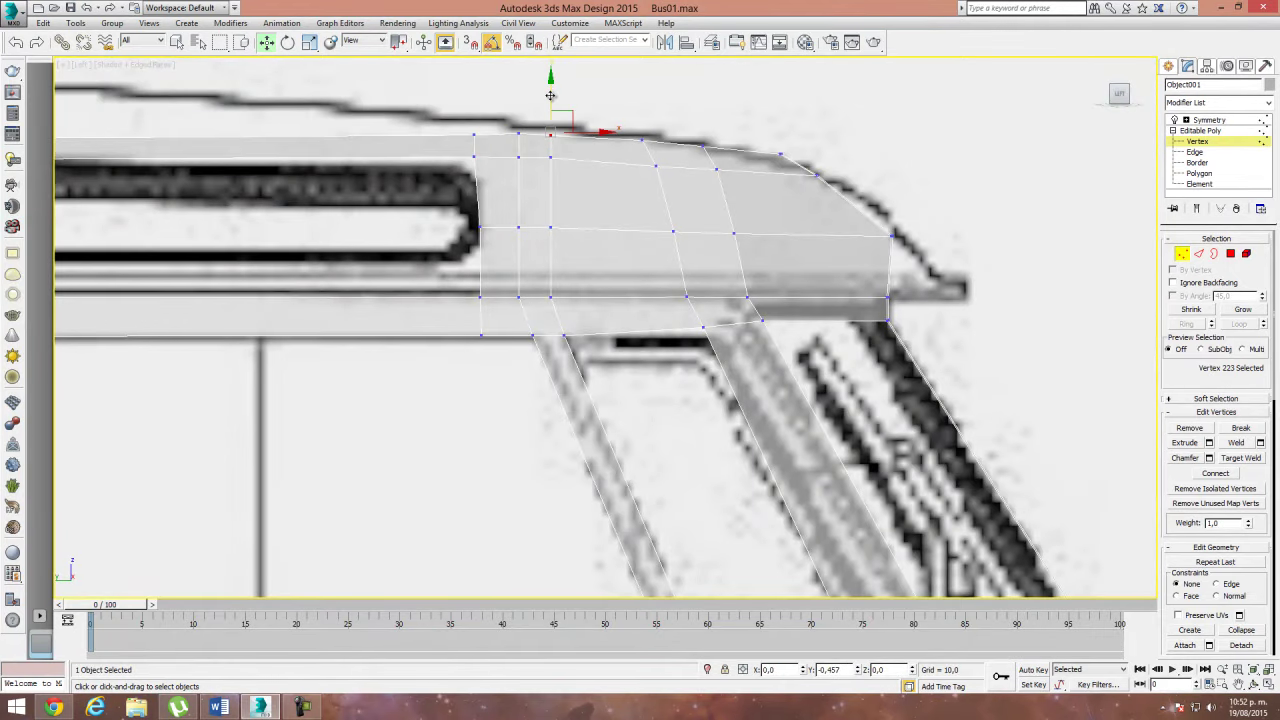
{"action": "left_click", "coordinate": [714, 207]}
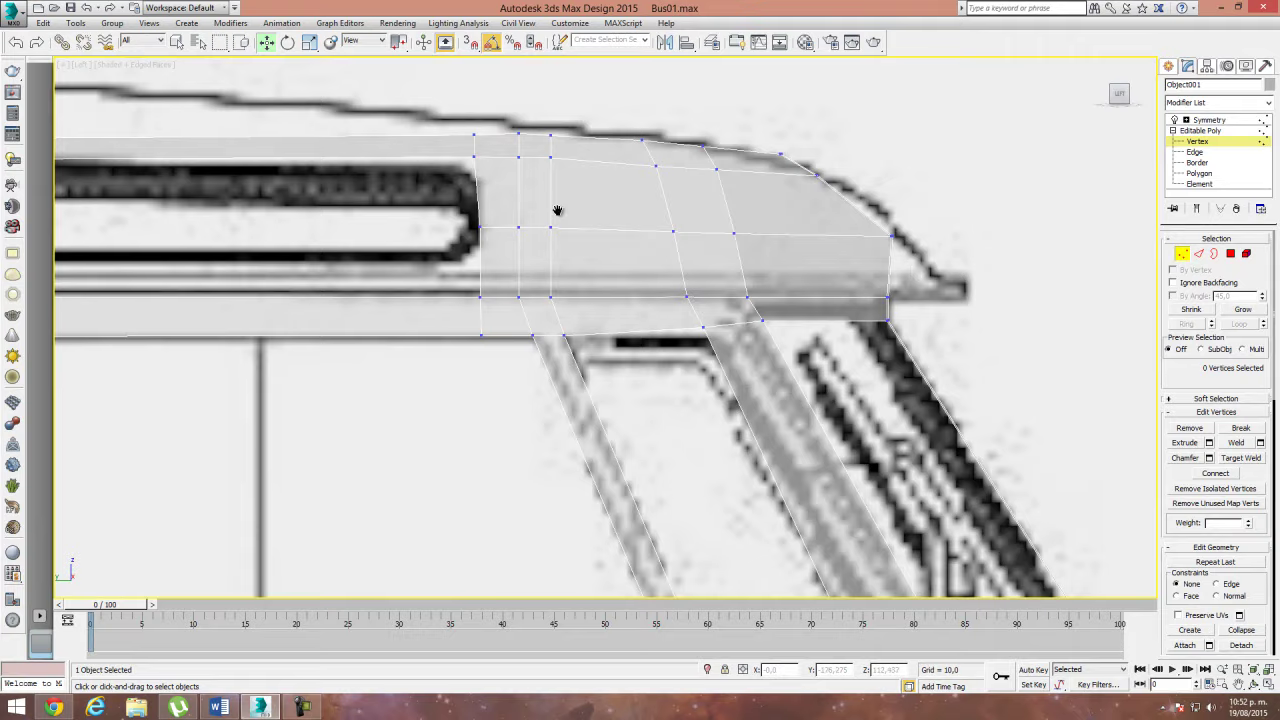
{"action": "scroll", "coordinate": [557, 210], "scroll_direction": "down", "scroll_amount": 3}
{"action": "scroll", "coordinate": [686, 306], "scroll_direction": "down", "scroll_amount": 3}
{"action": "scroll", "coordinate": [571, 337], "scroll_direction": "up", "scroll_amount": 2}
Step: Select the two top front-corner roof vertices and raise them slightly onto the blueprint curve
{"action": "scroll", "coordinate": [363, 247], "scroll_direction": "up", "scroll_amount": 4}
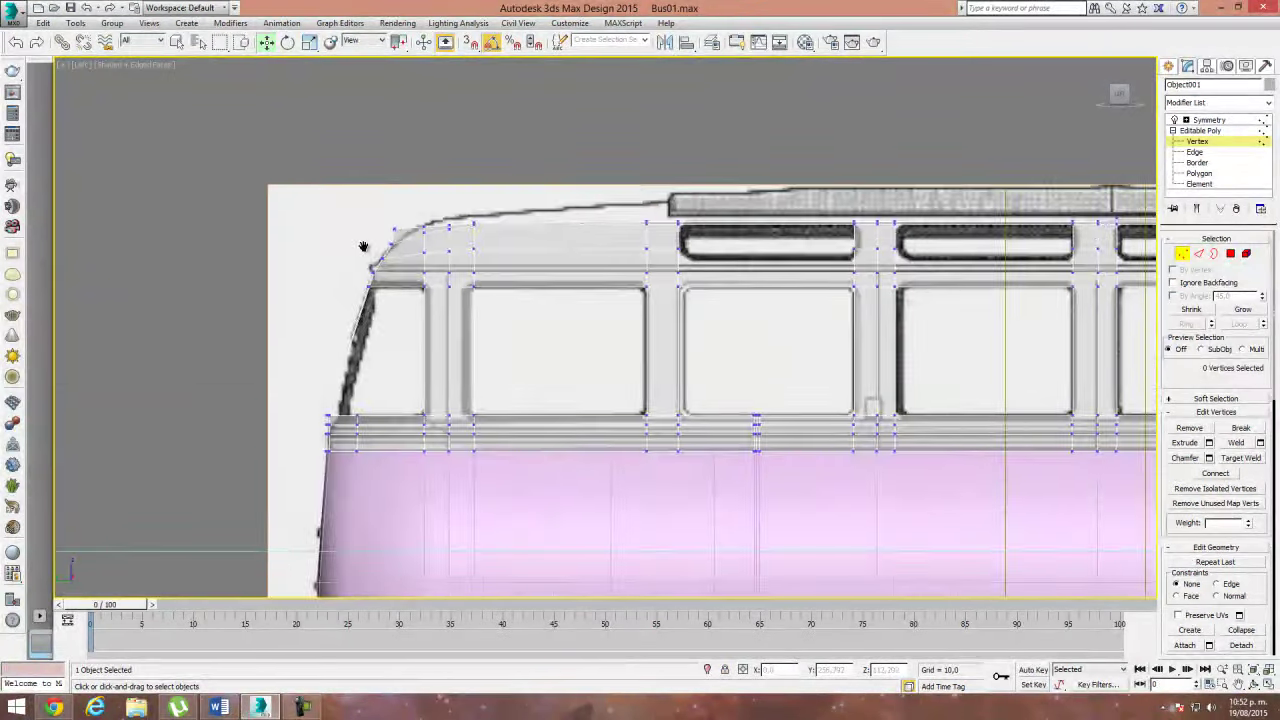
{"action": "scroll", "coordinate": [363, 247], "scroll_direction": "up", "scroll_amount": 4}
{"action": "left_click", "coordinate": [620, 201]}
{"action": "left_click", "coordinate": [653, 214]}
{"action": "left_click_drag", "start_coordinate": [500, 234], "coordinate": [560, 277]}
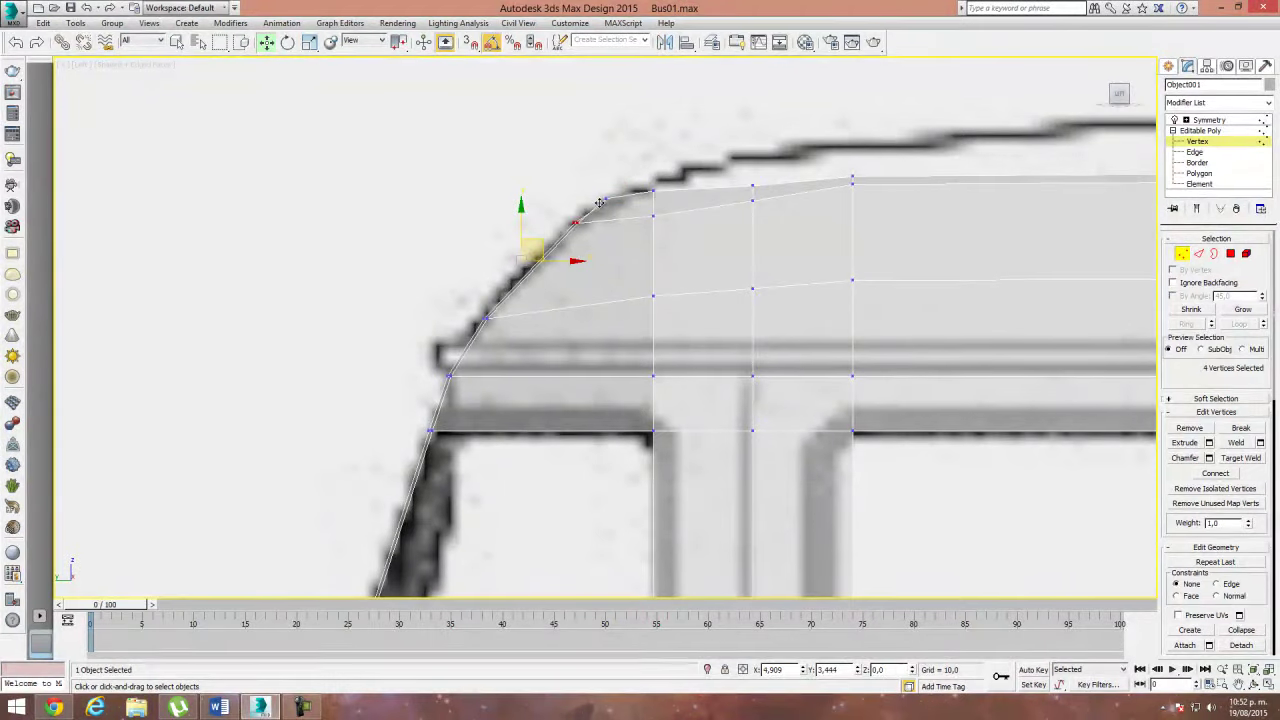
{"action": "left_click", "coordinate": [658, 208]}
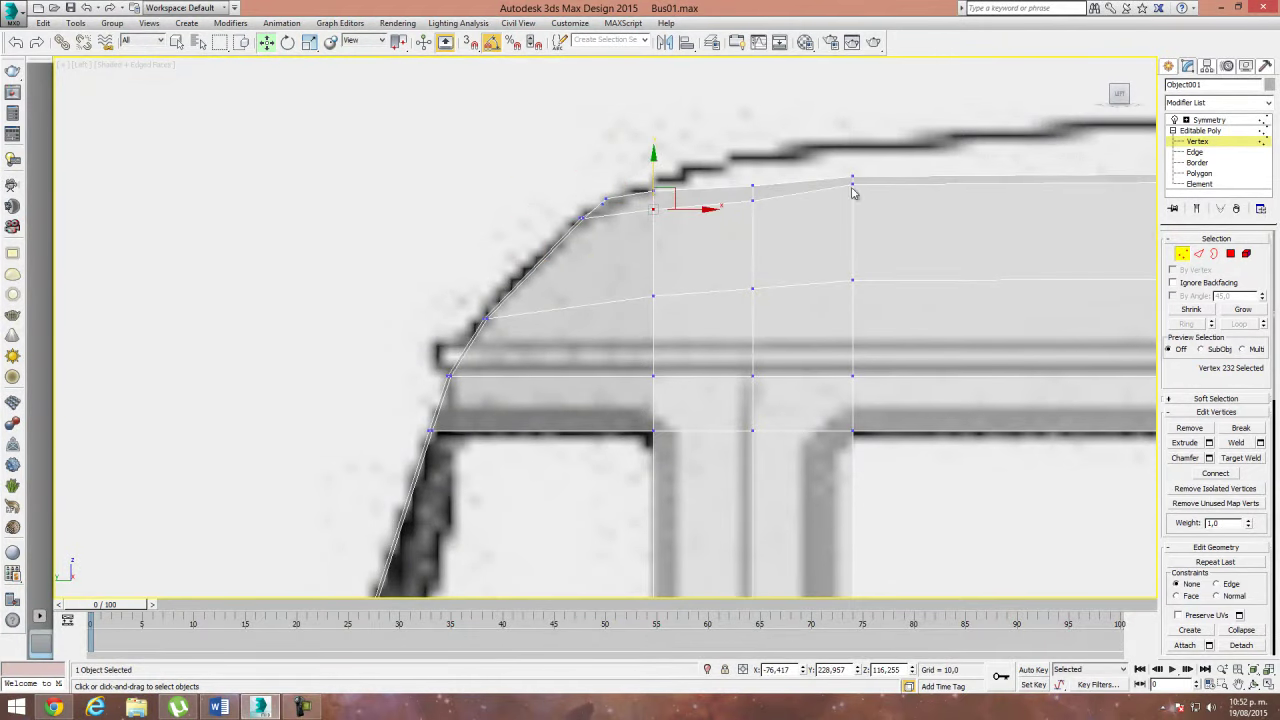
{"action": "middle_click_drag", "start_coordinate": [766, 180], "coordinate": [695, 238]}
{"action": "scroll", "coordinate": [695, 238], "scroll_direction": "down", "scroll_amount": 3}
{"action": "left_click", "coordinate": [577, 226]}
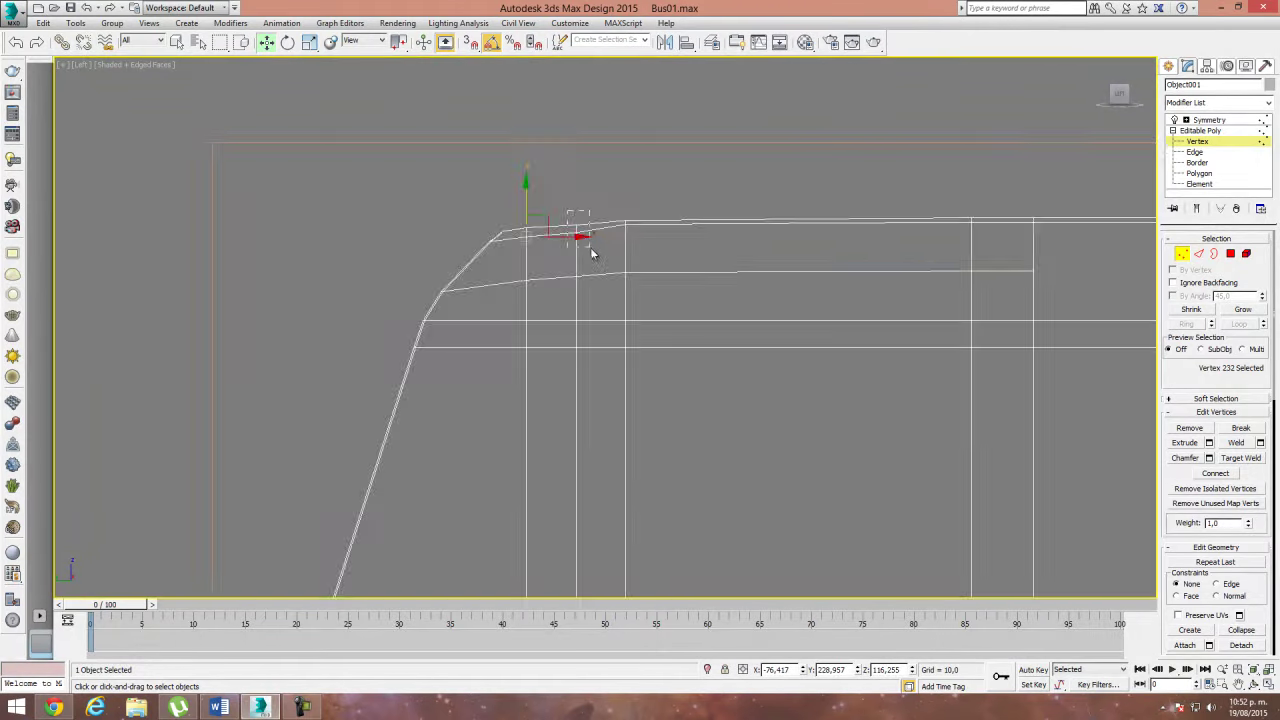
{"action": "left_click_drag", "start_coordinate": [577, 199], "coordinate": [576, 193]}
Step: Select two more roof-corner vertices, then pan along the bus toward its other end
{"action": "left_click", "coordinate": [558, 242]}
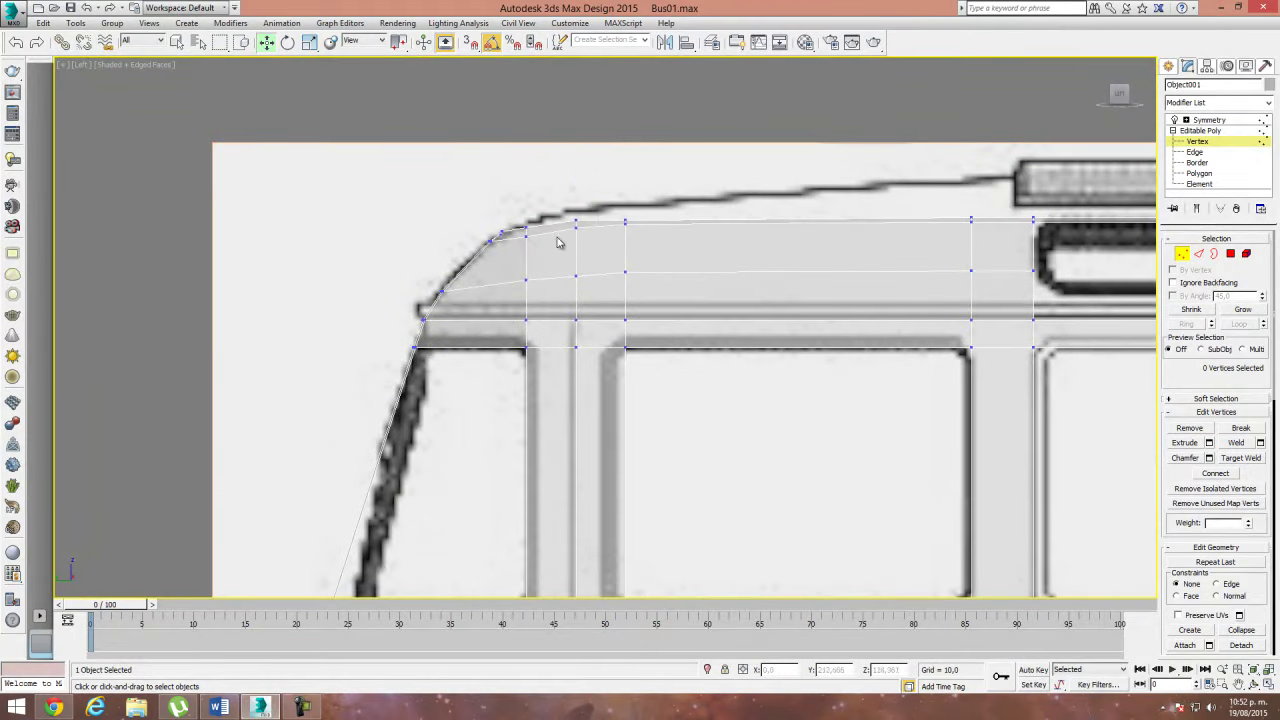
{"action": "left_click", "coordinate": [525, 224]}
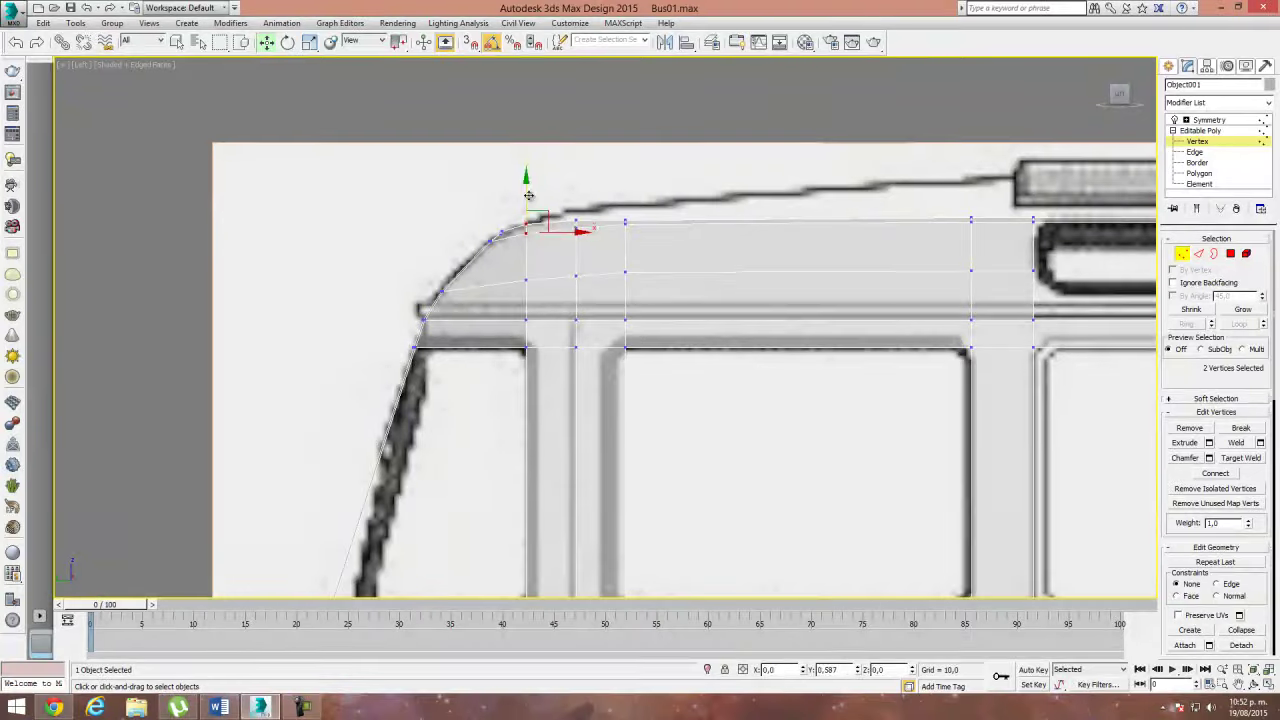
{"action": "scroll", "coordinate": [565, 278], "scroll_direction": "down", "scroll_amount": 2}
{"action": "scroll", "coordinate": [565, 278], "scroll_direction": "down", "scroll_amount": 2}
{"action": "middle_click_drag", "start_coordinate": [565, 278], "coordinate": [616, 285]}
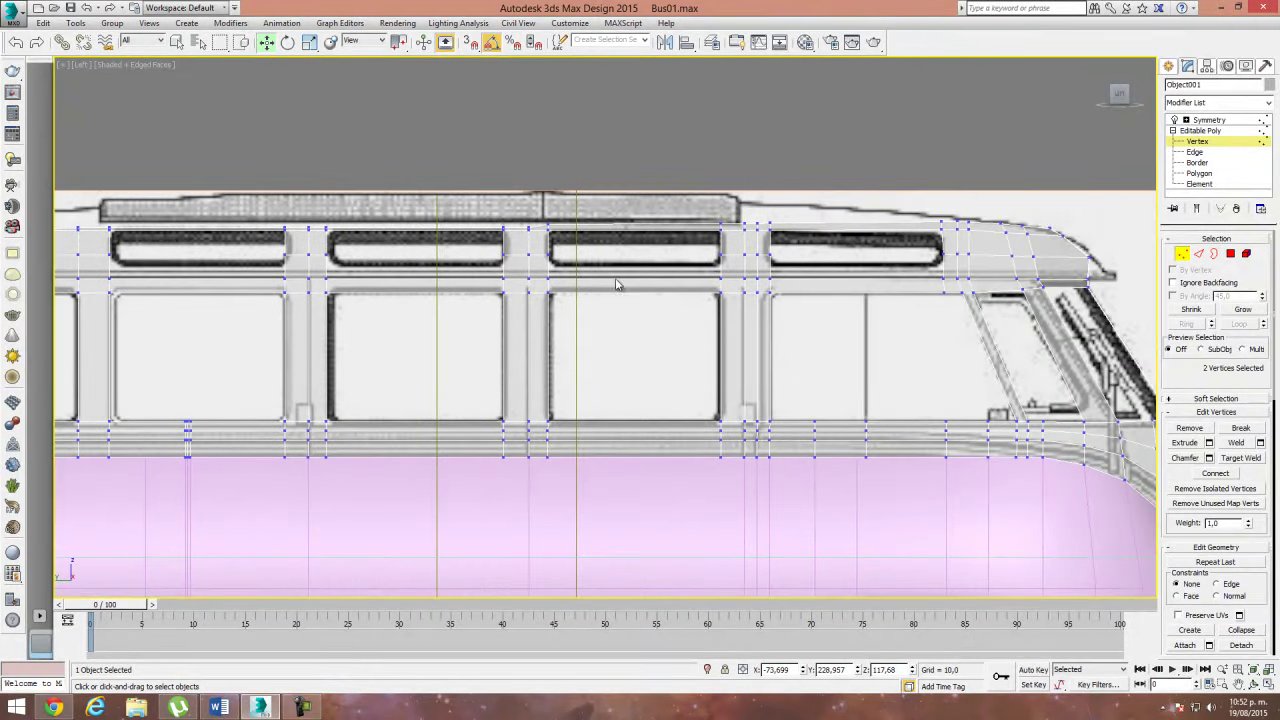
Step: Loop-select the 25-edge top roof loop and scale it slightly along Y
{"action": "left_click", "coordinate": [1200, 254]}
{"action": "left_click", "coordinate": [922, 222]}
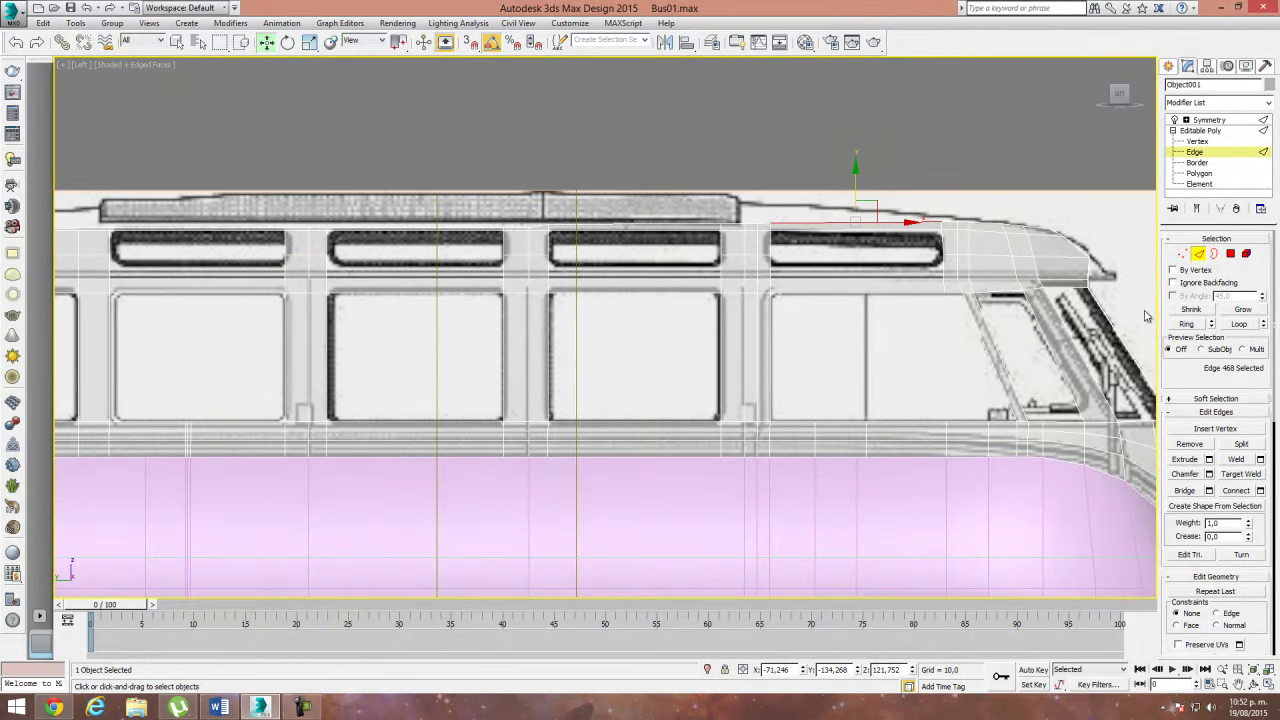
{"action": "left_click", "coordinate": [1238, 325]}
{"action": "middle_click_drag", "start_coordinate": [333, 258], "coordinate": [530, 257]}
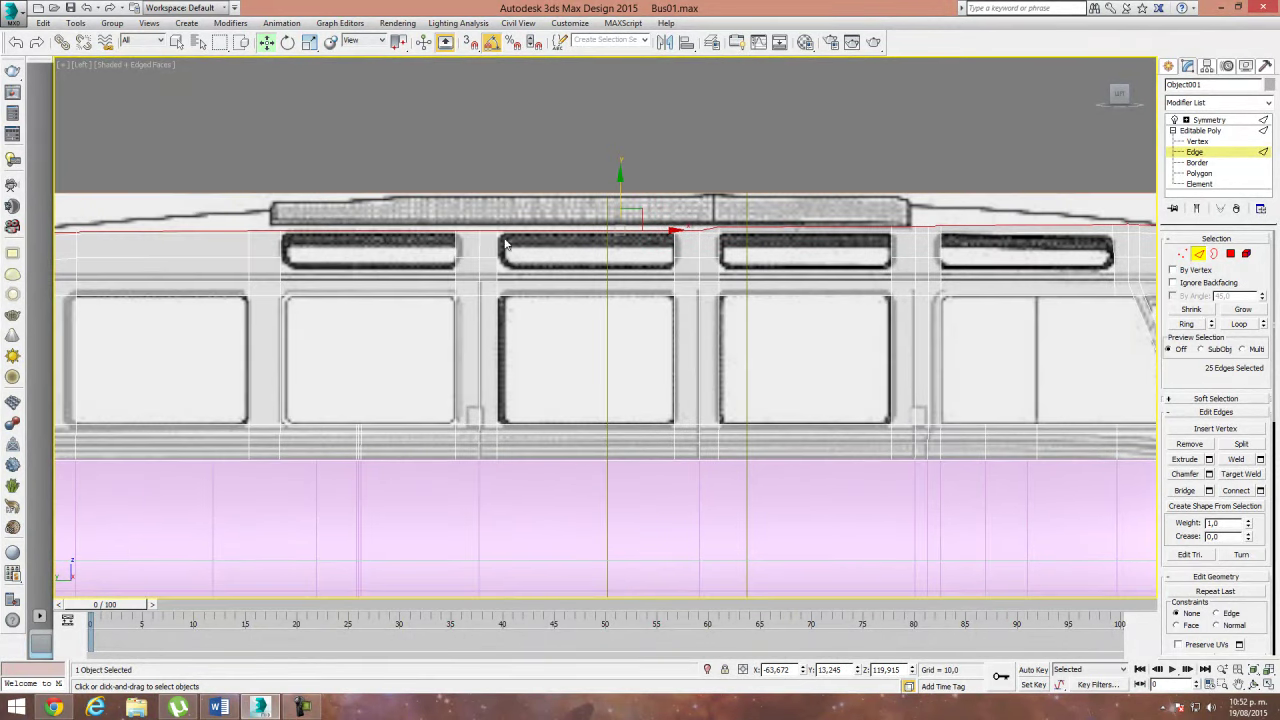
{"action": "scroll", "coordinate": [384, 164], "scroll_direction": "down", "scroll_amount": 3}
{"action": "scroll", "coordinate": [517, 166], "scroll_direction": "up", "scroll_amount": 4}
{"action": "left_click", "coordinate": [309, 41]}
{"action": "left_click_drag", "start_coordinate": [688, 160], "coordinate": [689, 182]}
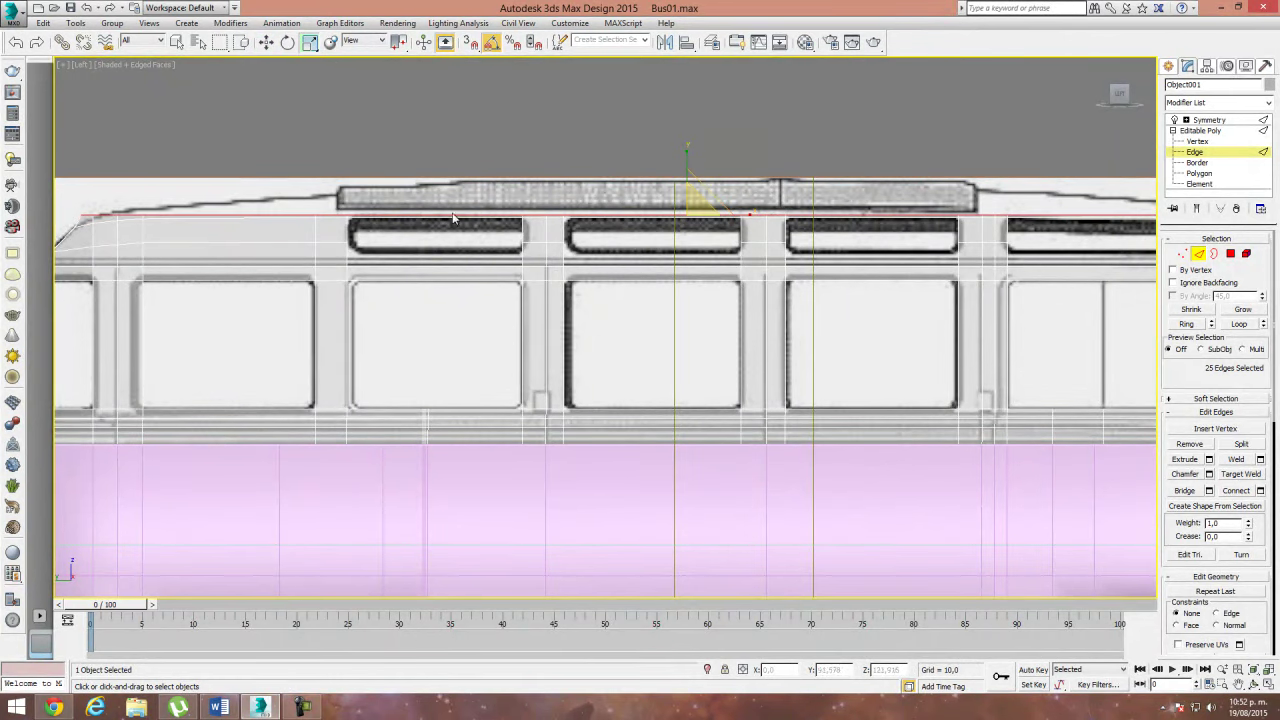
Step: Return to Move and Vertex level, then select the vertices at the rounded roof corner
{"action": "key", "text": "w"}
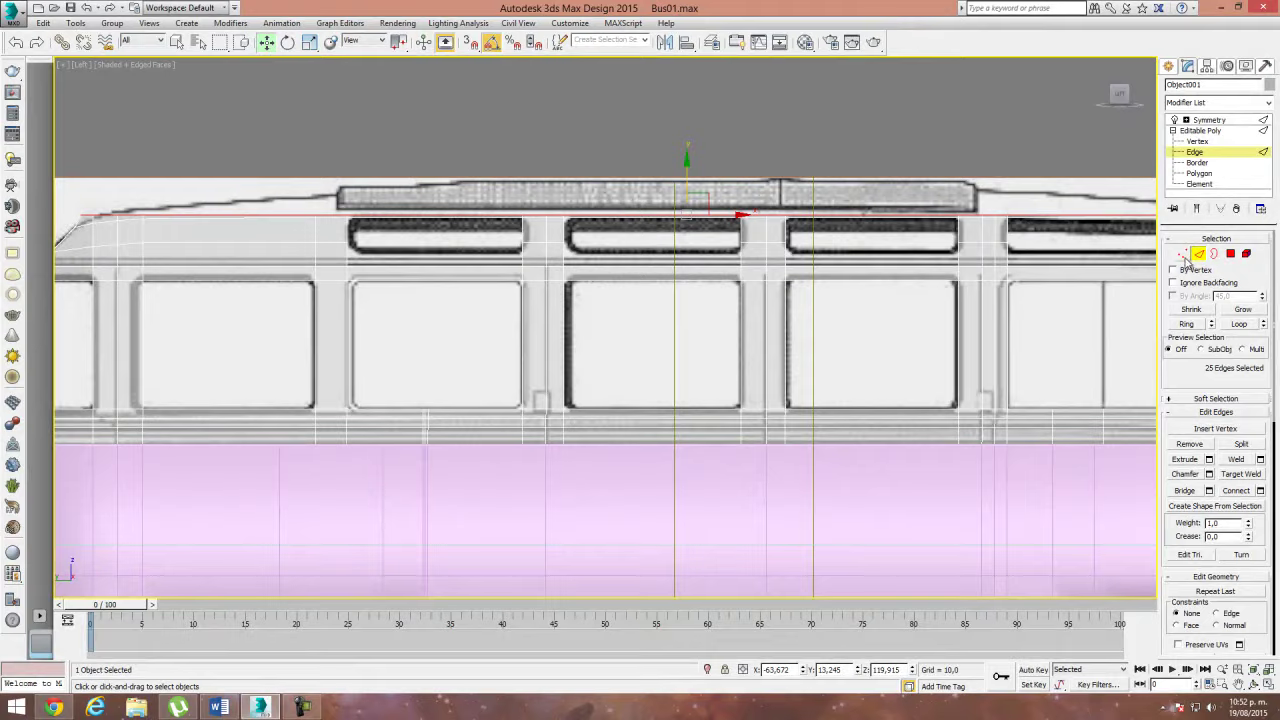
{"action": "left_click", "coordinate": [1183, 254]}
{"action": "middle_click_drag", "start_coordinate": [257, 266], "coordinate": [434, 208]}
{"action": "scroll", "coordinate": [470, 180], "scroll_direction": "up", "scroll_amount": 5}
{"action": "left_click_drag", "start_coordinate": [522, 163], "coordinate": [562, 180]}
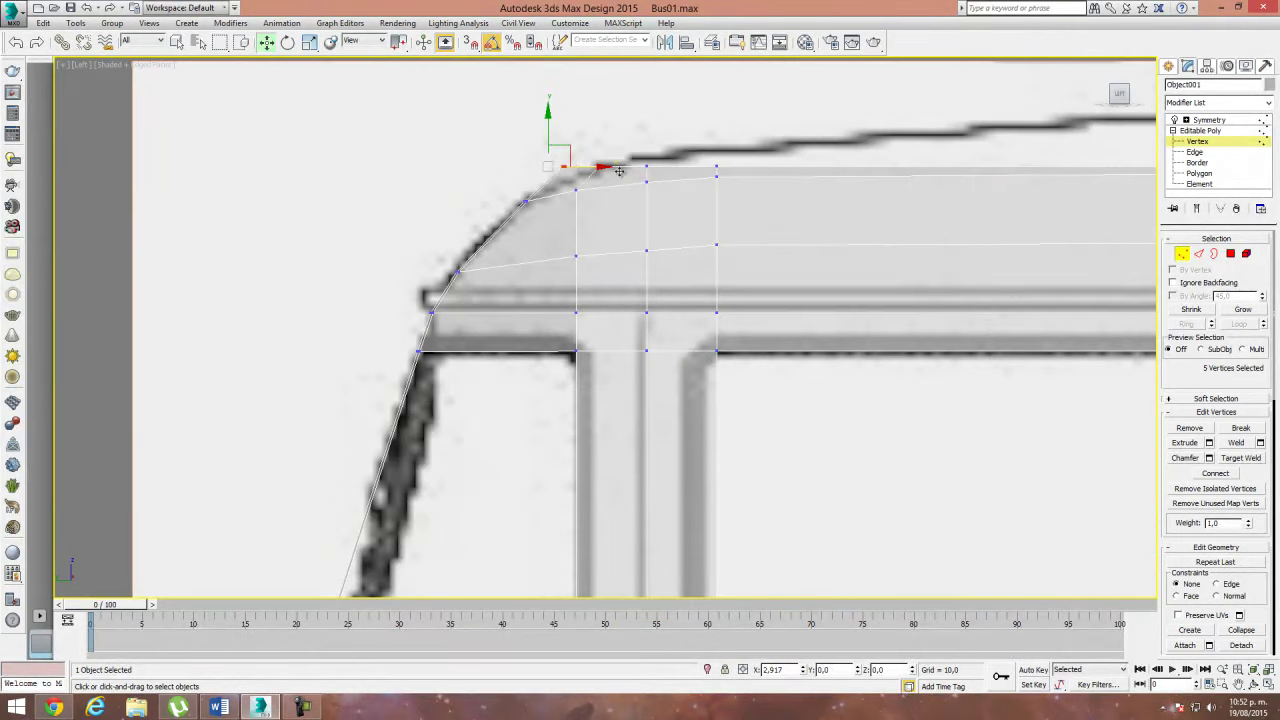
Step: Shift a roof vertex slightly right and the corner vertex up-right toward the blueprint curve
{"action": "left_click", "coordinate": [623, 178], "text": "ctrl"}
{"action": "left_click", "coordinate": [623, 178]}
{"action": "left_click", "coordinate": [576, 189]}
{"action": "left_click_drag", "start_coordinate": [608, 190], "coordinate": [622, 190]}
{"action": "left_click", "coordinate": [638, 138]}
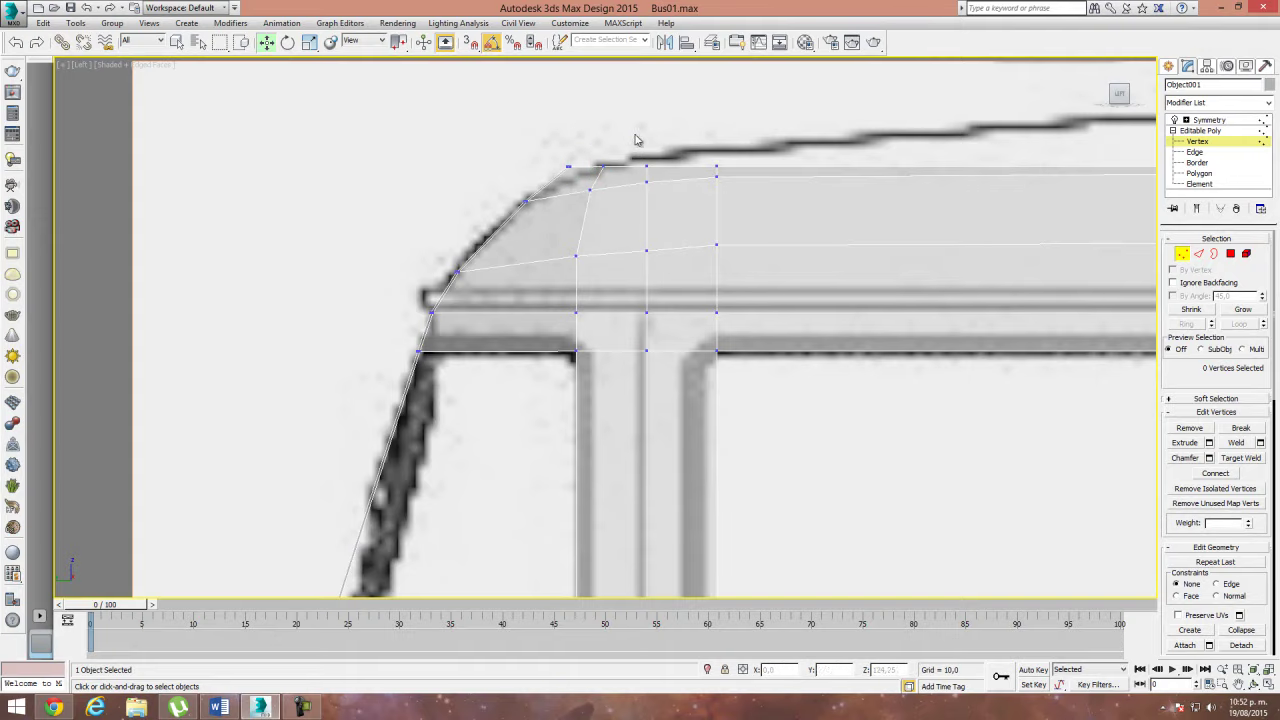
{"action": "left_click", "coordinate": [527, 203]}
{"action": "left_click_drag", "start_coordinate": [532, 195], "coordinate": [545, 182]}
{"action": "left_click", "coordinate": [638, 142]}
Step: Nudge the top roof vertex into place and raise the corner vertices to smooth the curve
{"action": "left_click", "coordinate": [590, 188]}
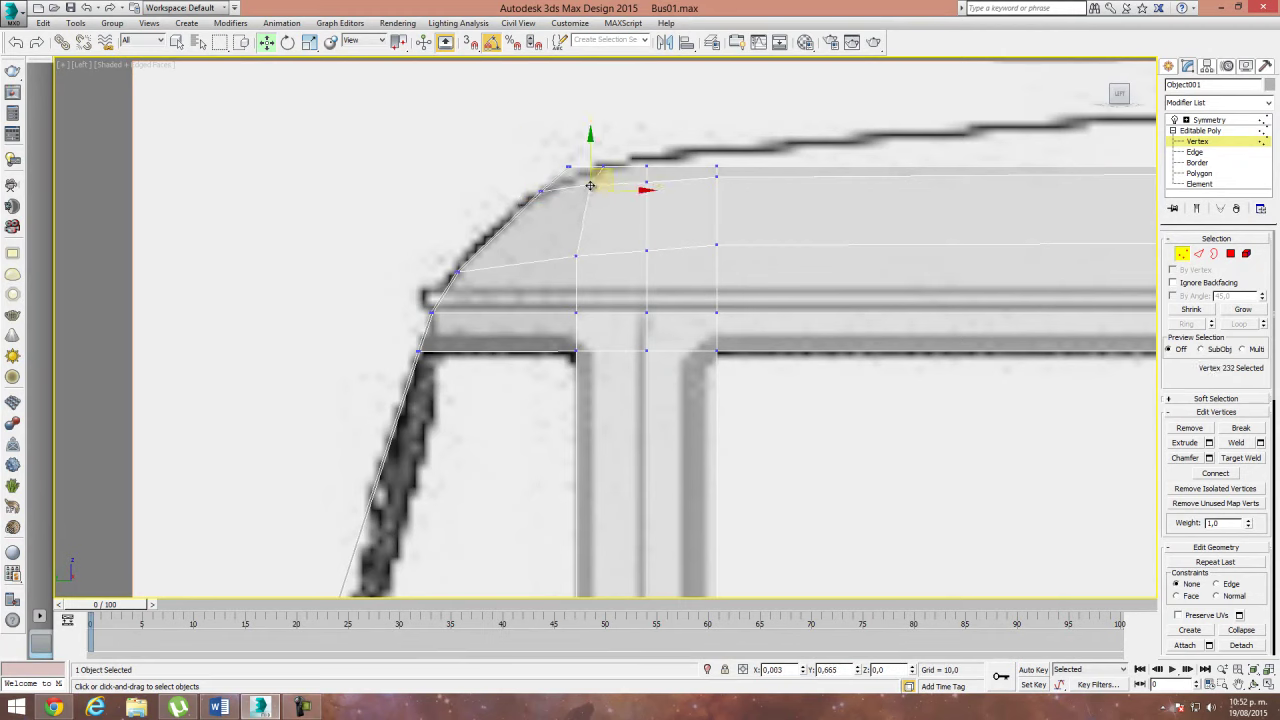
{"action": "left_click", "coordinate": [648, 200]}
{"action": "left_click", "coordinate": [647, 167]}
{"action": "left_click_drag", "start_coordinate": [648, 168], "coordinate": [656, 166]}
{"action": "left_click", "coordinate": [698, 217]}
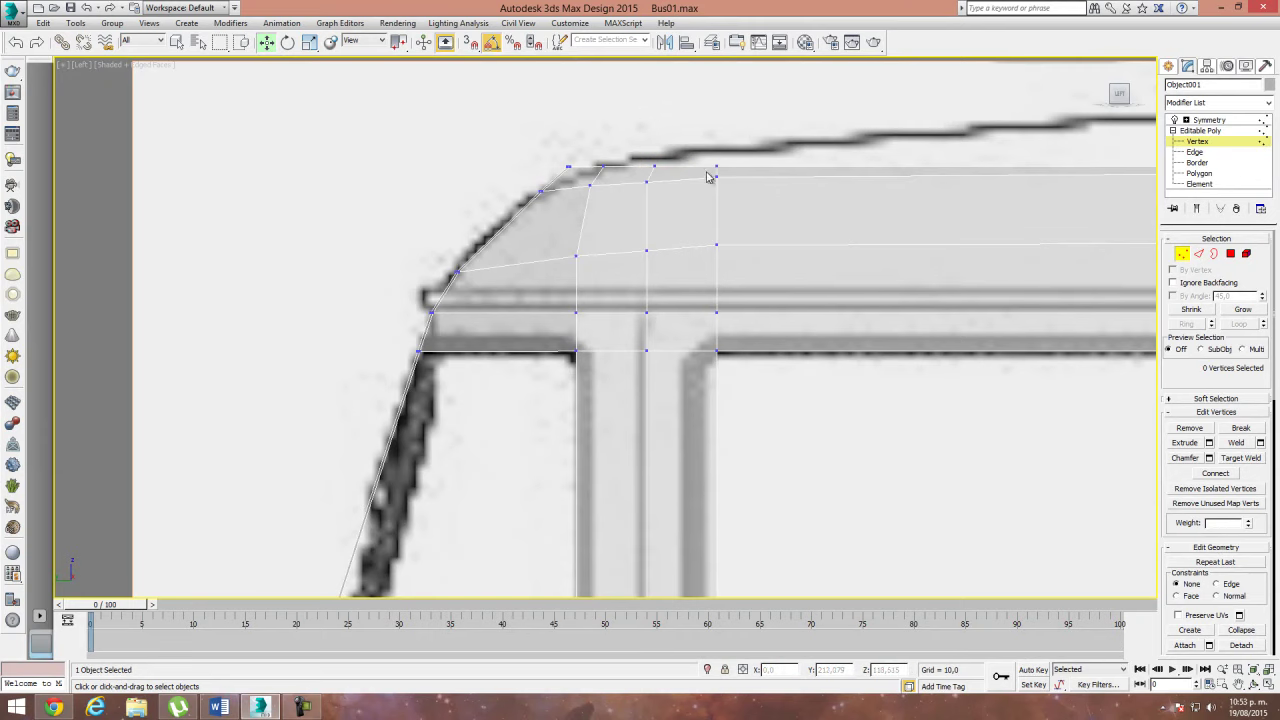
{"action": "middle_click_drag", "start_coordinate": [648, 285], "coordinate": [648, 237]}
{"action": "mouse_move", "coordinate": [494, 238]}
{"action": "left_mouse_down"}
{"action": "mouse_move", "coordinate": [445, 210]}
{"action": "mouse_move", "coordinate": [494, 181]}
{"action": "left_mouse_up"}
{"action": "left_click_drag", "start_coordinate": [593, 184], "coordinate": [595, 171]}
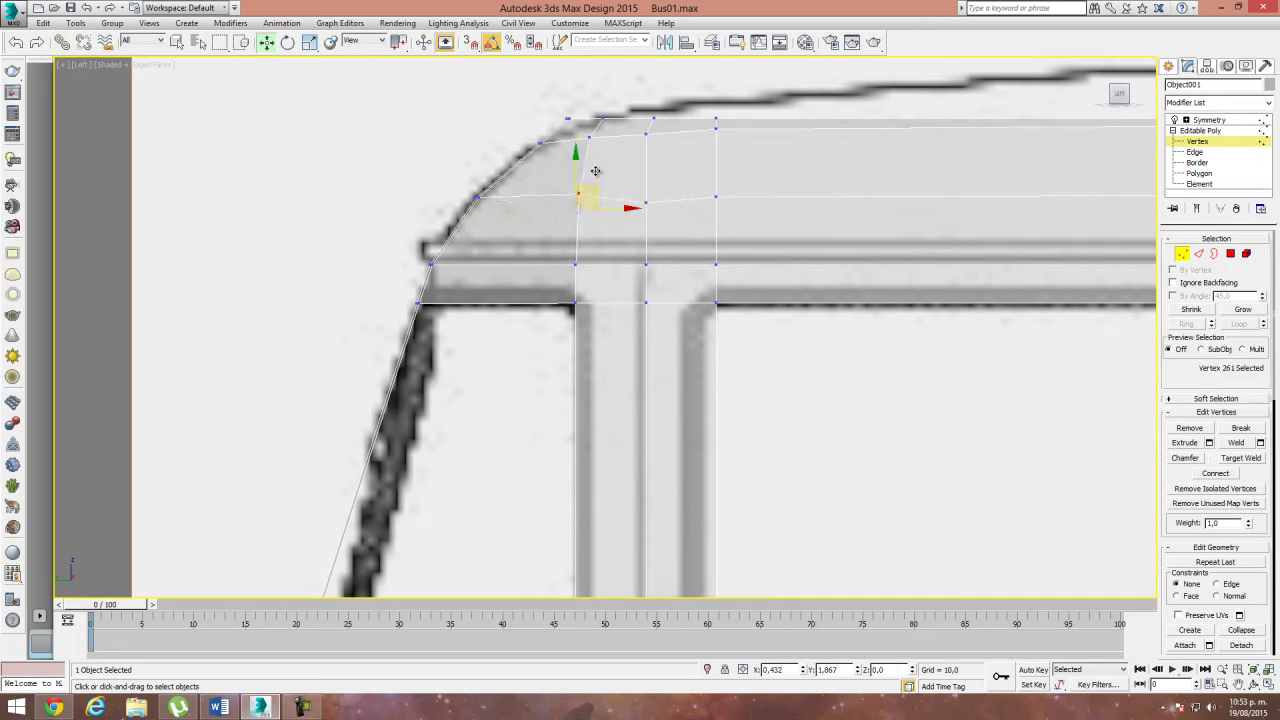
Step: Select the next middle-row vertex and pan along the bus side
{"action": "left_click", "coordinate": [645, 195]}
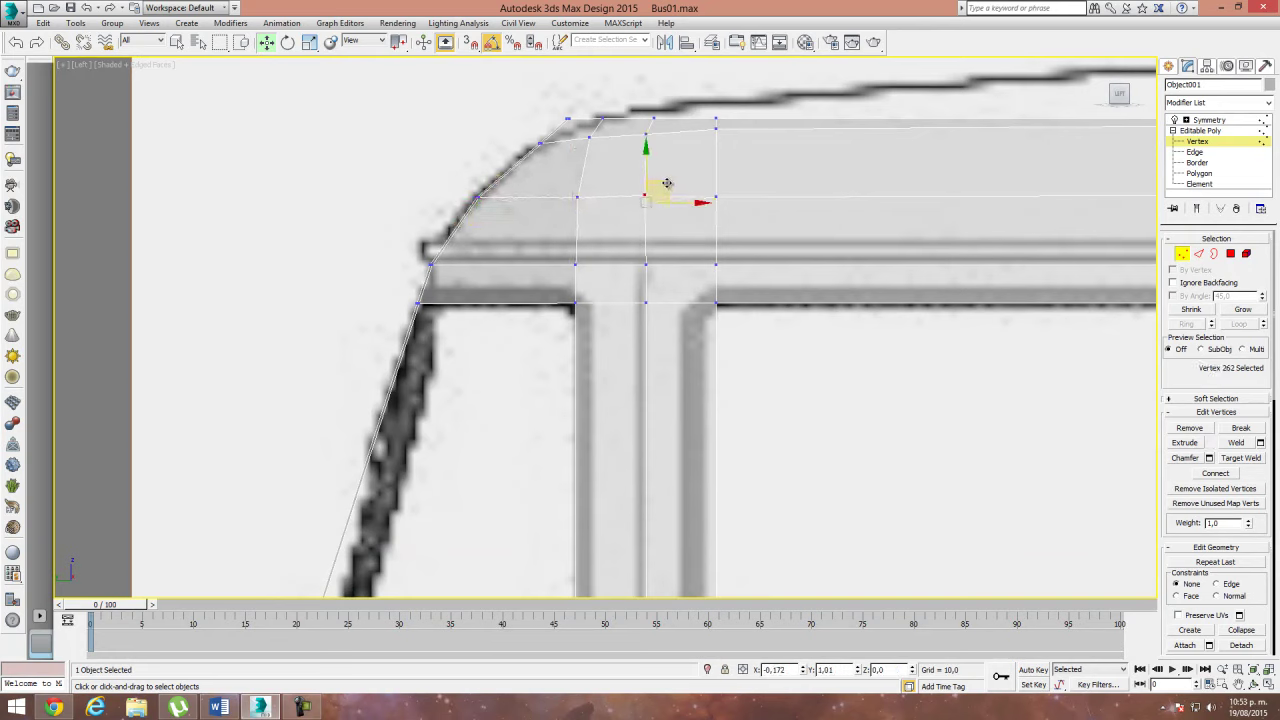
{"action": "scroll", "coordinate": [798, 200], "scroll_direction": "down", "scroll_amount": 3}
{"action": "middle_click_drag", "start_coordinate": [797, 260], "coordinate": [460, 220]}
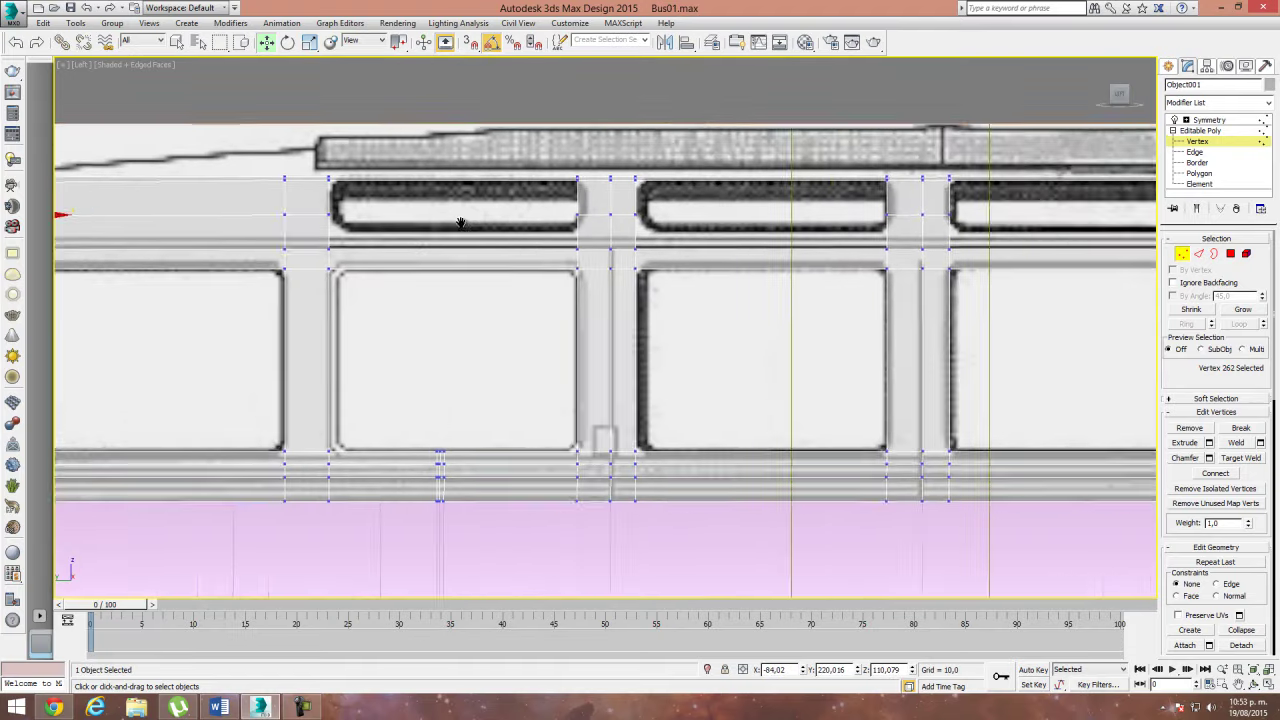
{"action": "scroll", "coordinate": [570, 242], "scroll_direction": "down", "scroll_amount": 2}
{"action": "scroll", "coordinate": [748, 172], "scroll_direction": "up", "scroll_amount": 2}
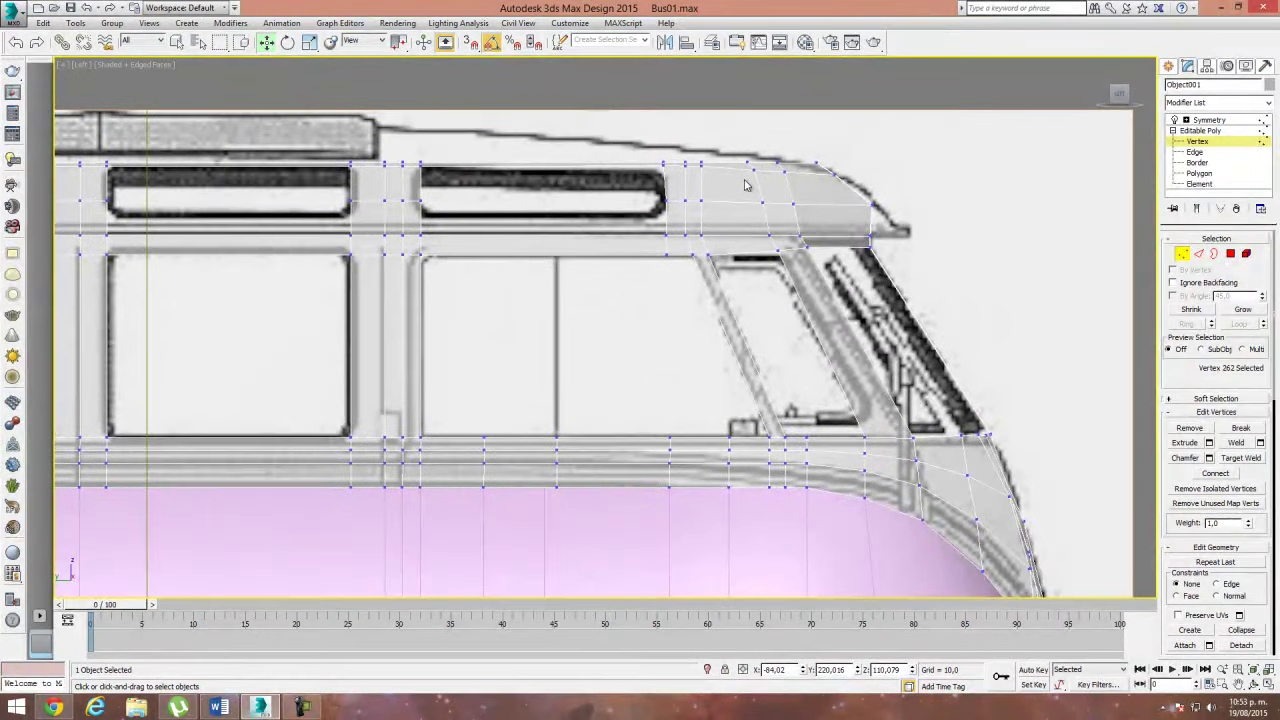
Step: Return to Edge level and pan the Left viewport along the selected 25-edge roof loop
{"action": "middle_click_drag", "start_coordinate": [748, 172], "coordinate": [732, 227]}
{"action": "scroll", "coordinate": [732, 227], "scroll_direction": "up", "scroll_amount": 2}
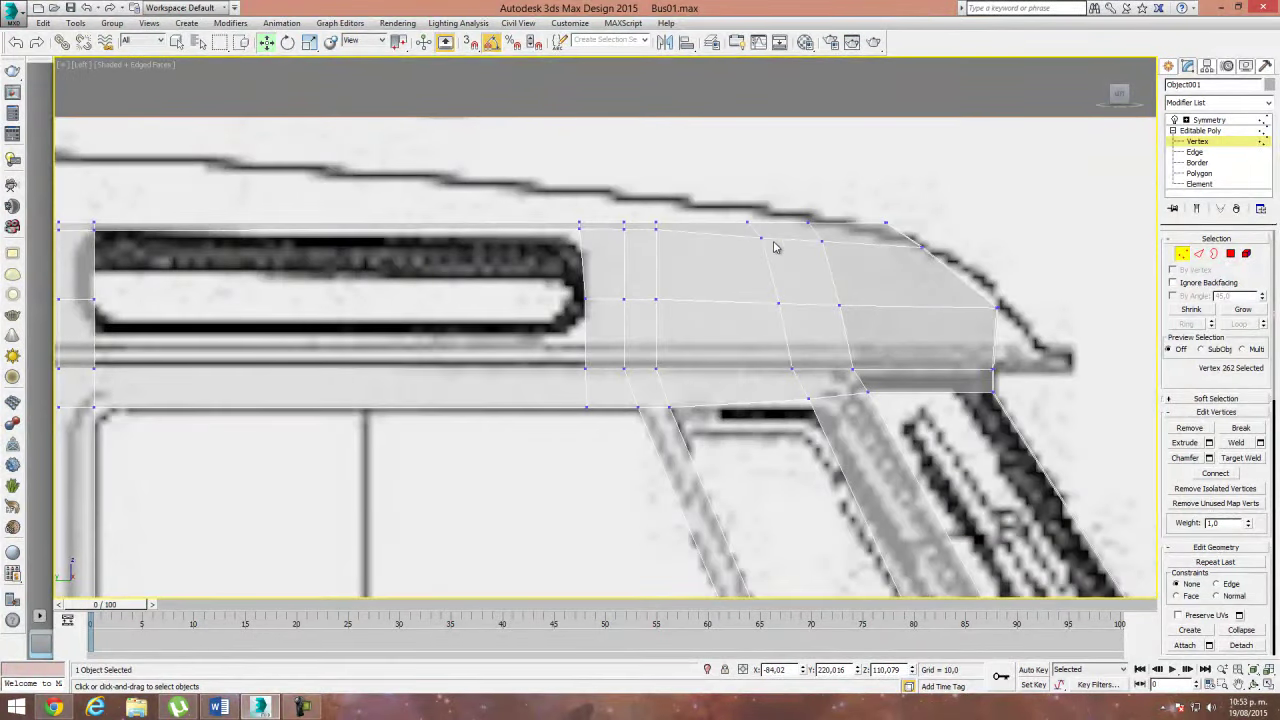
{"action": "left_click", "coordinate": [1198, 254]}
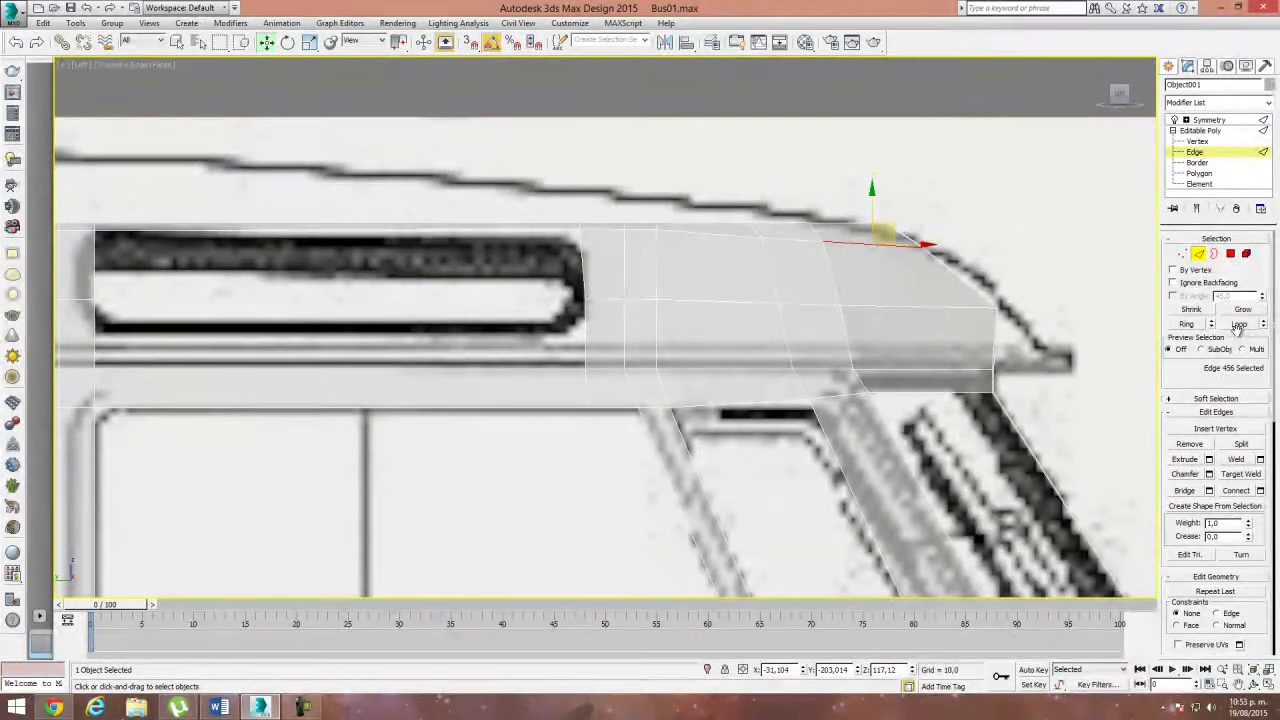
{"action": "middle_click_drag", "start_coordinate": [595, 243], "coordinate": [770, 233]}
{"action": "scroll", "coordinate": [770, 233], "scroll_direction": "down", "scroll_amount": 3}
{"action": "scroll", "coordinate": [566, 315], "scroll_direction": "up", "scroll_amount": 1}
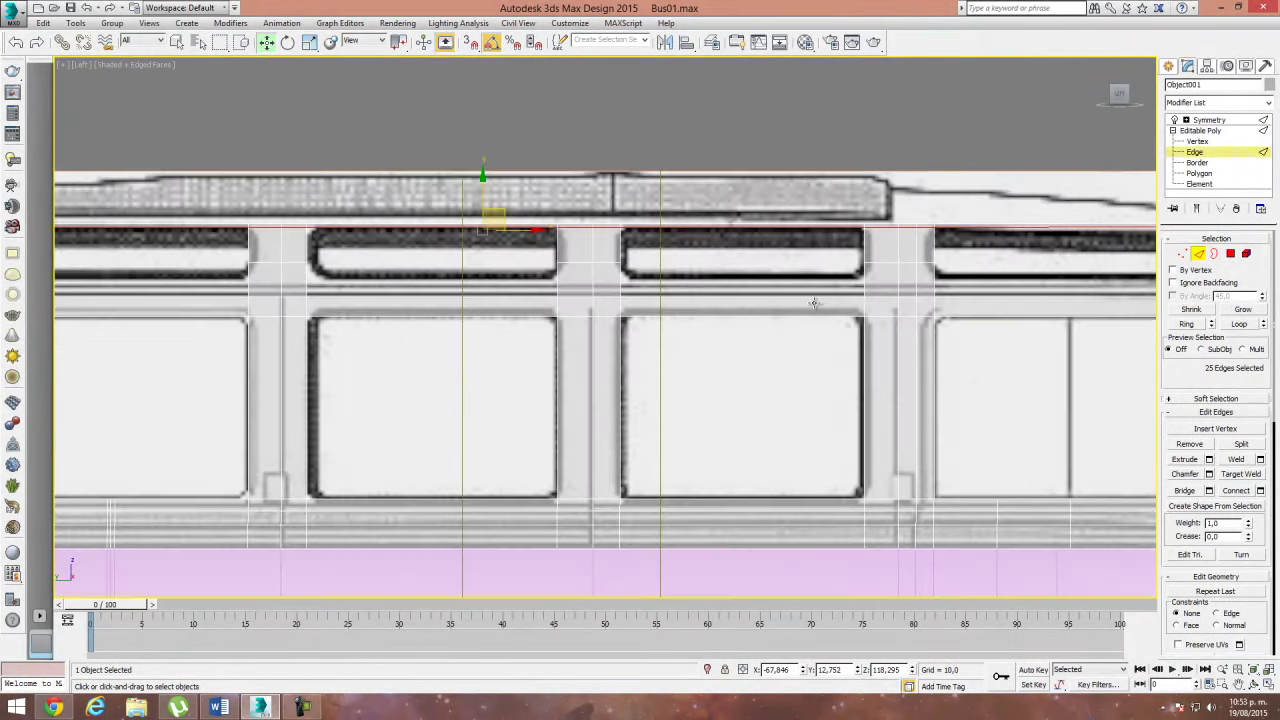
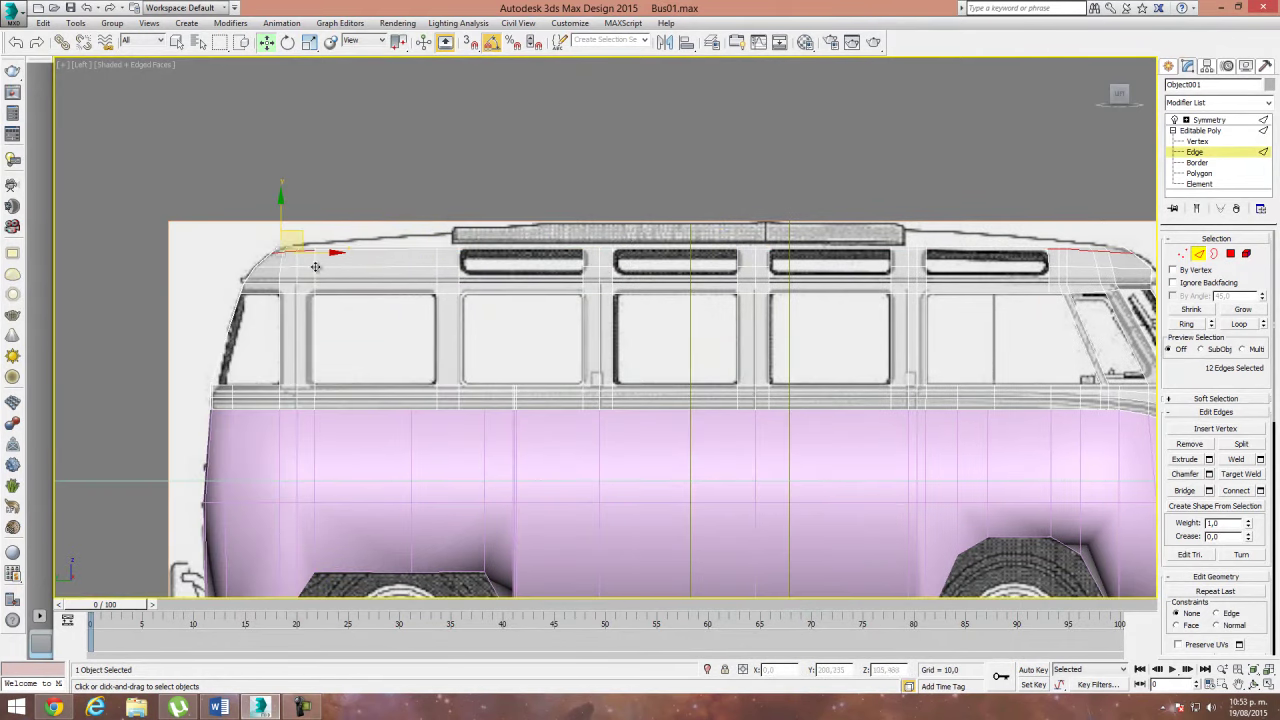
Step: Scale the selected front roof edges flat so they form a straight line
{"action": "left_click", "coordinate": [360, 275], "text": "alt"}
{"action": "middle_click_drag", "start_coordinate": [462, 282], "coordinate": [112, 270]}
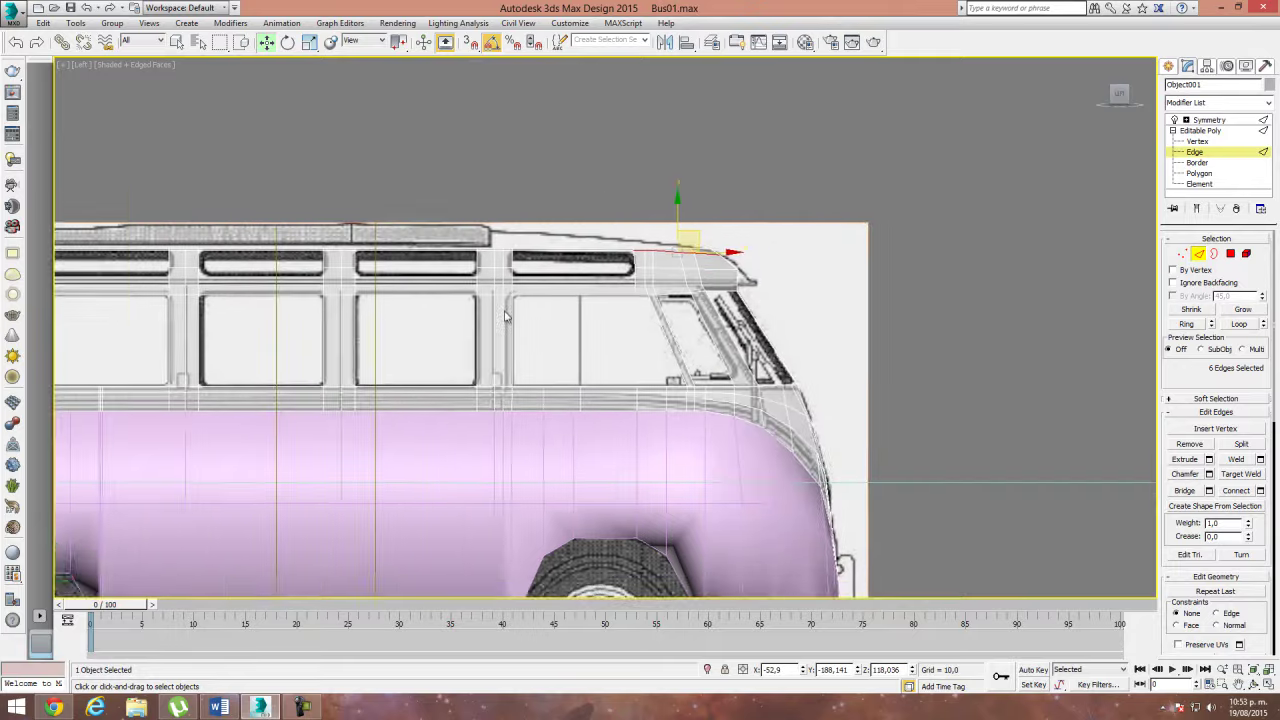
{"action": "scroll", "coordinate": [680, 220], "scroll_direction": "up", "scroll_amount": 3}
{"action": "scroll", "coordinate": [609, 268], "scroll_direction": "up", "scroll_amount": 2}
{"action": "middle_click_drag", "start_coordinate": [609, 268], "coordinate": [633, 268]}
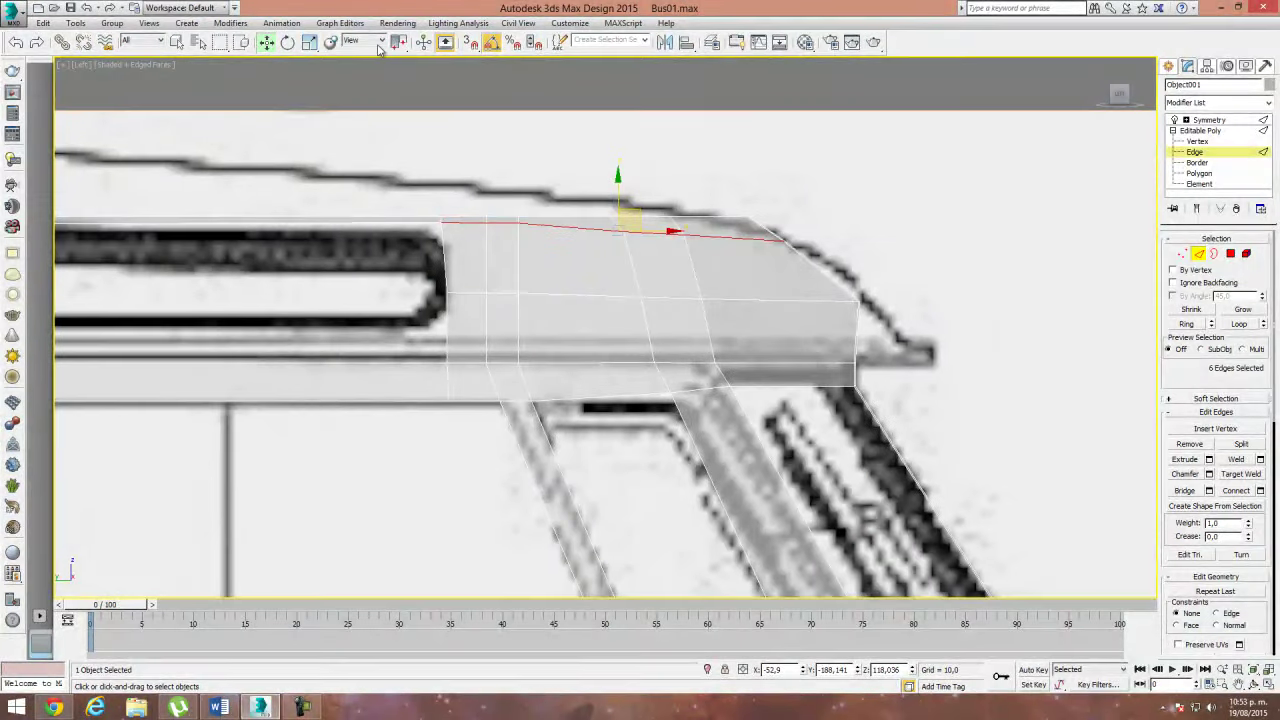
{"action": "left_click", "coordinate": [310, 42]}
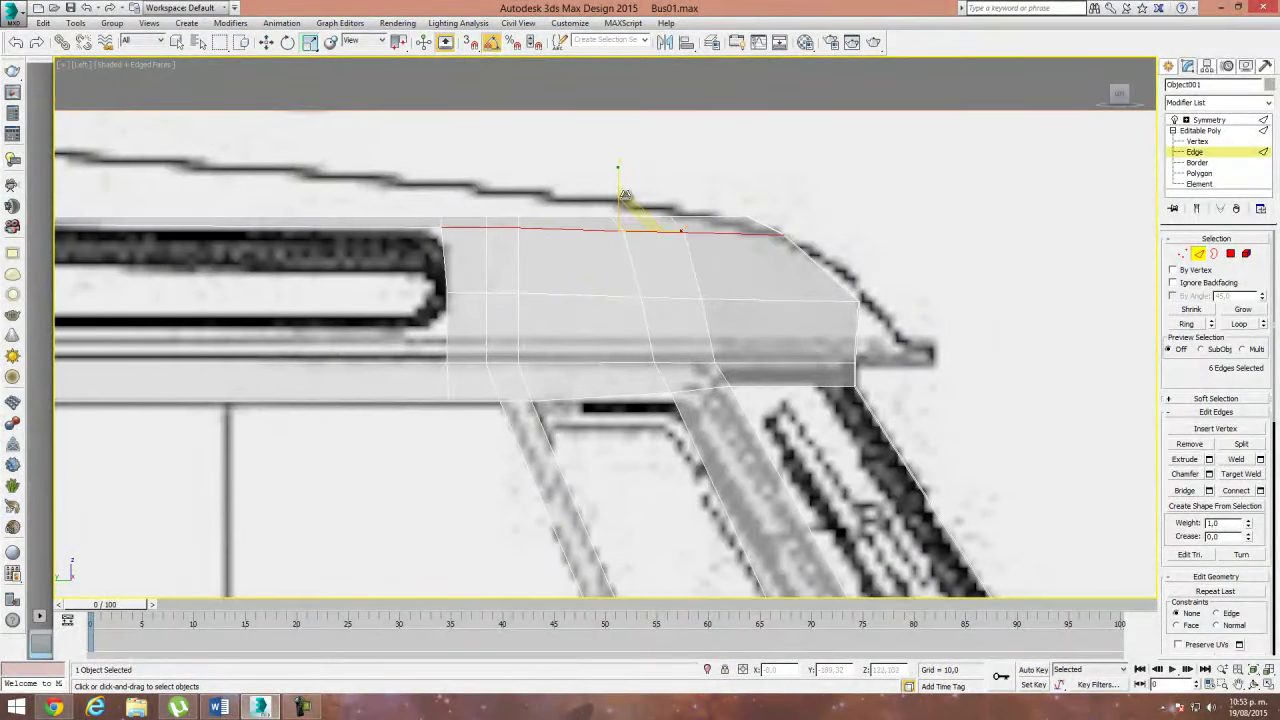
{"action": "left_click_drag", "start_coordinate": [614, 177], "coordinate": [640, 268]}
{"action": "left_click", "coordinate": [266, 42]}
{"action": "left_click", "coordinate": [904, 188]}
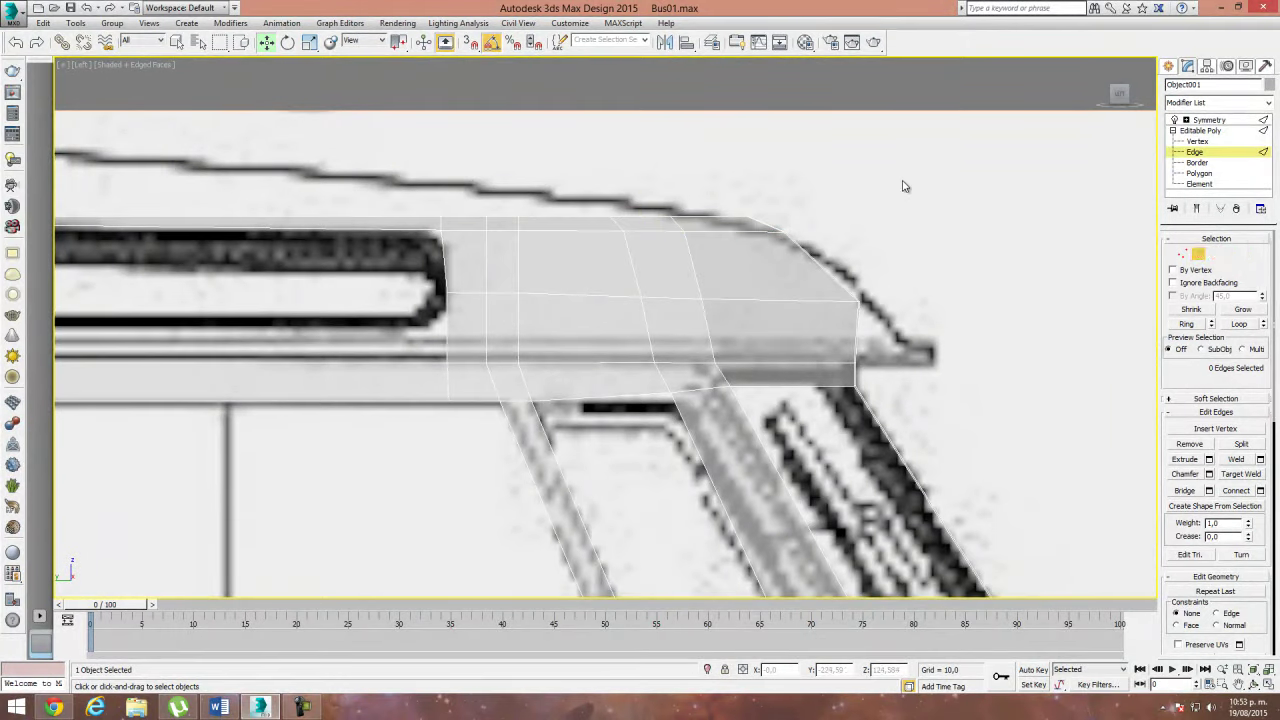
Step: In Vertex mode, scale the front roof panel's middle vertex row level
{"action": "left_click", "coordinate": [1182, 253]}
{"action": "middle_click_drag", "start_coordinate": [770, 309], "coordinate": [843, 314]}
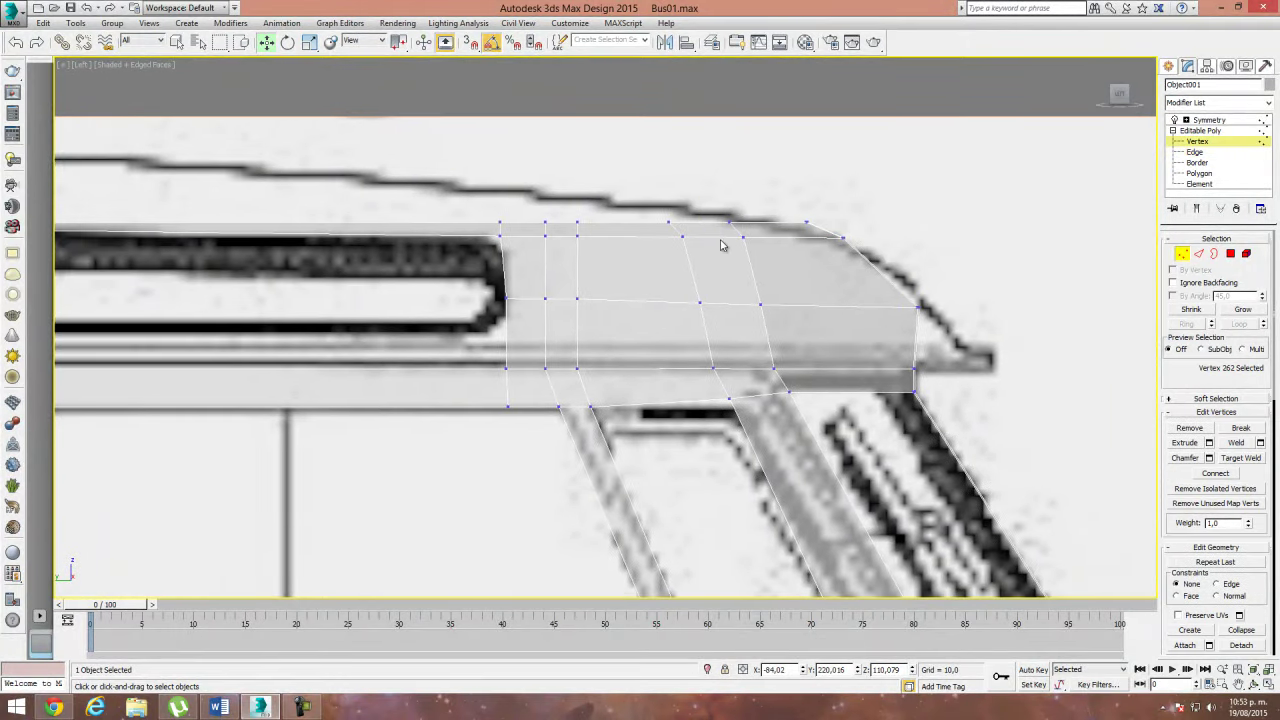
{"action": "left_click", "coordinate": [917, 308], "text": "shift"}
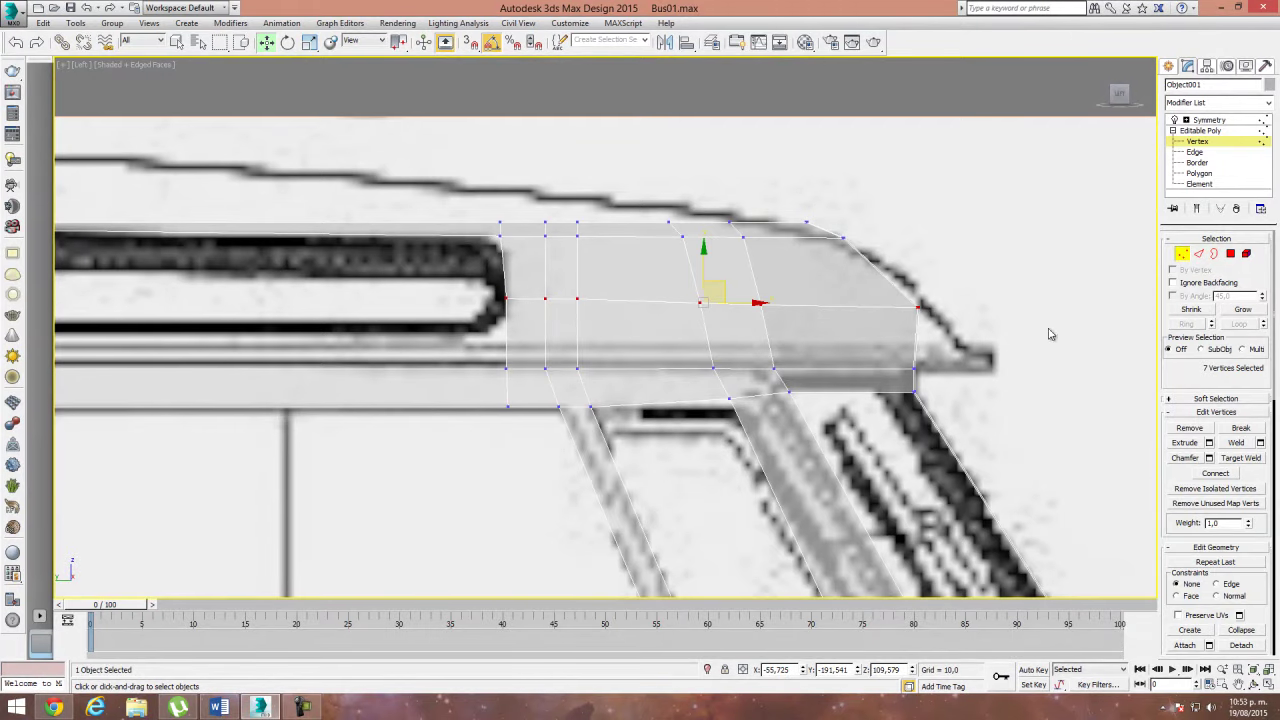
{"action": "left_click", "coordinate": [309, 41]}
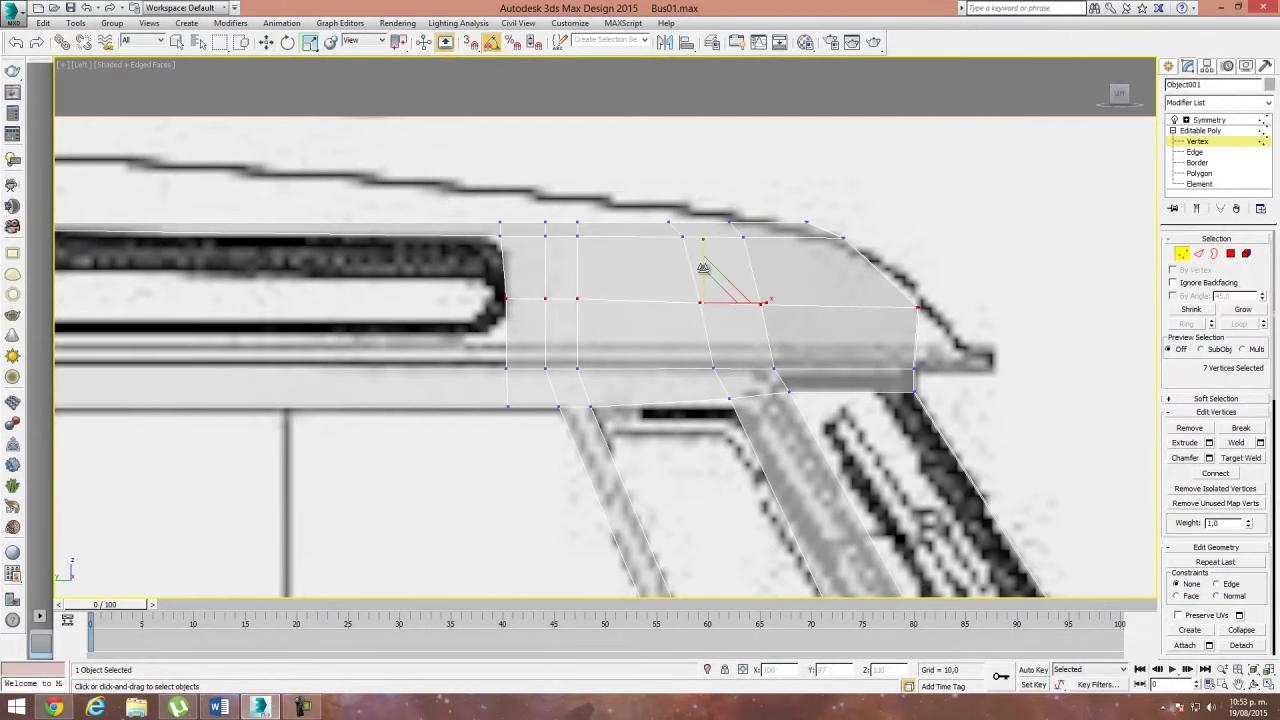
{"action": "left_click", "coordinate": [267, 42]}
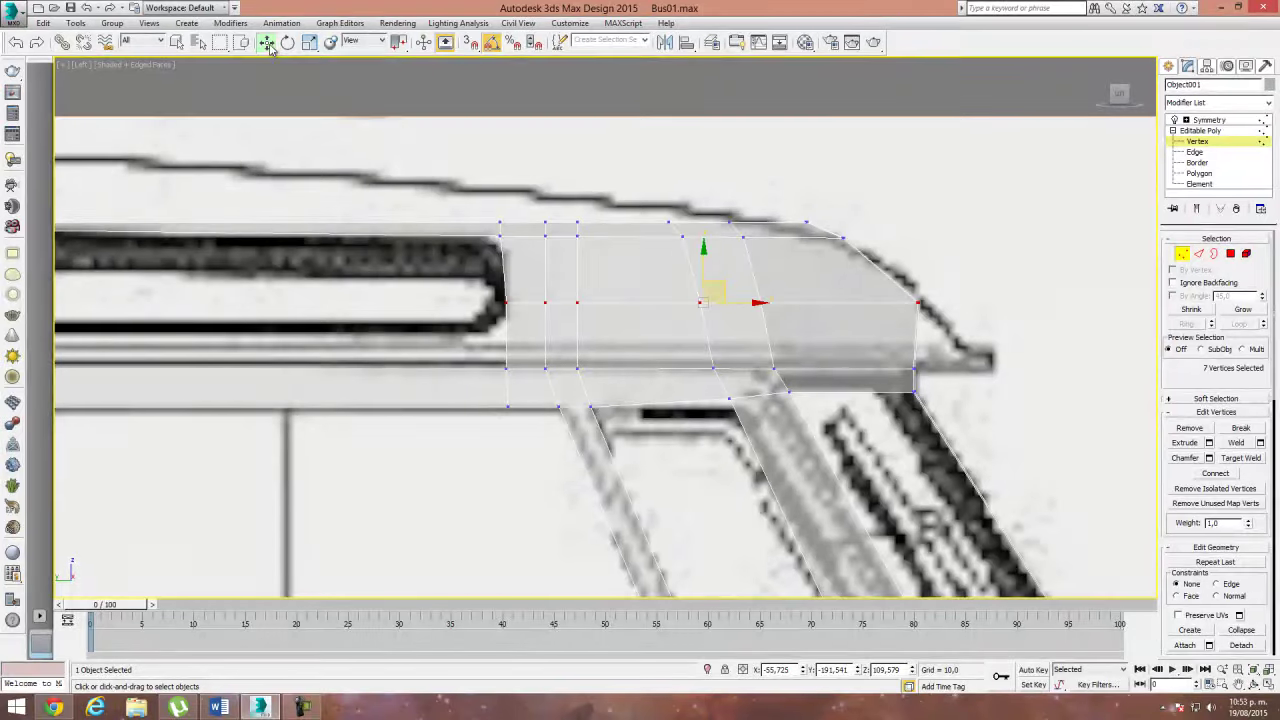
{"action": "left_click", "coordinate": [901, 182]}
{"action": "scroll", "coordinate": [835, 258], "scroll_direction": "down", "scroll_amount": 2}
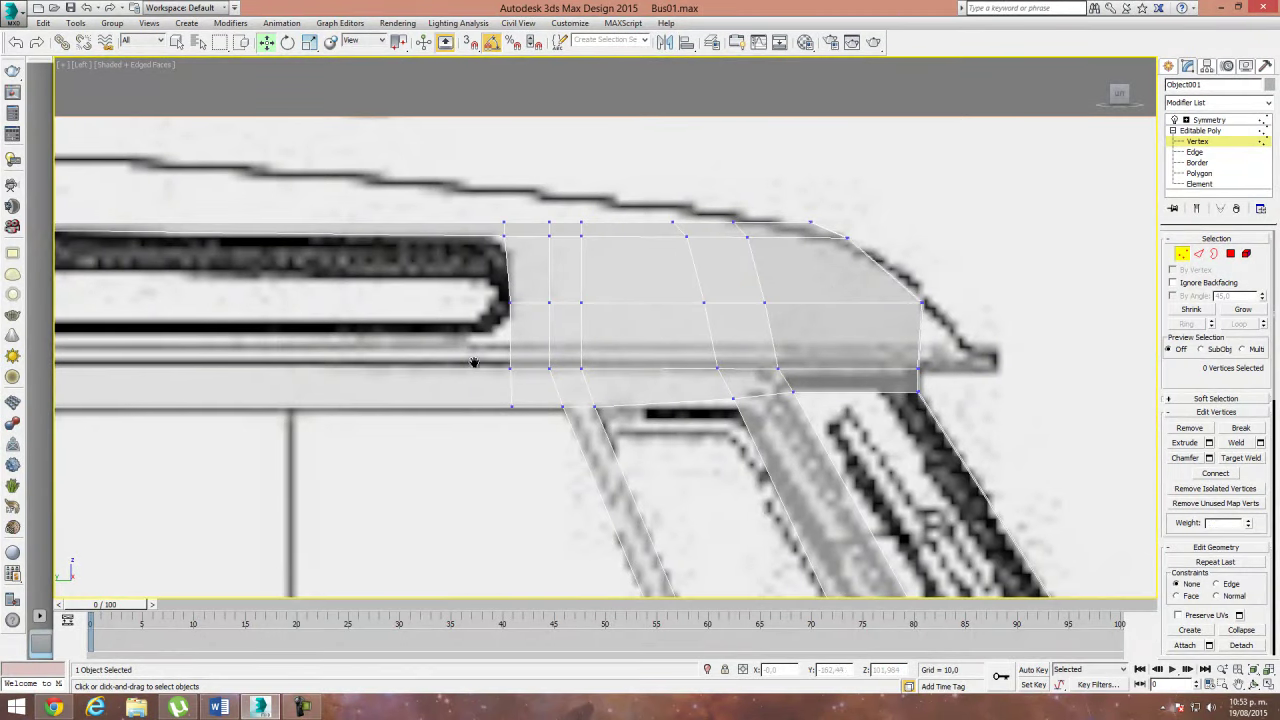
{"action": "middle_click_drag", "start_coordinate": [360, 343], "coordinate": [658, 343]}
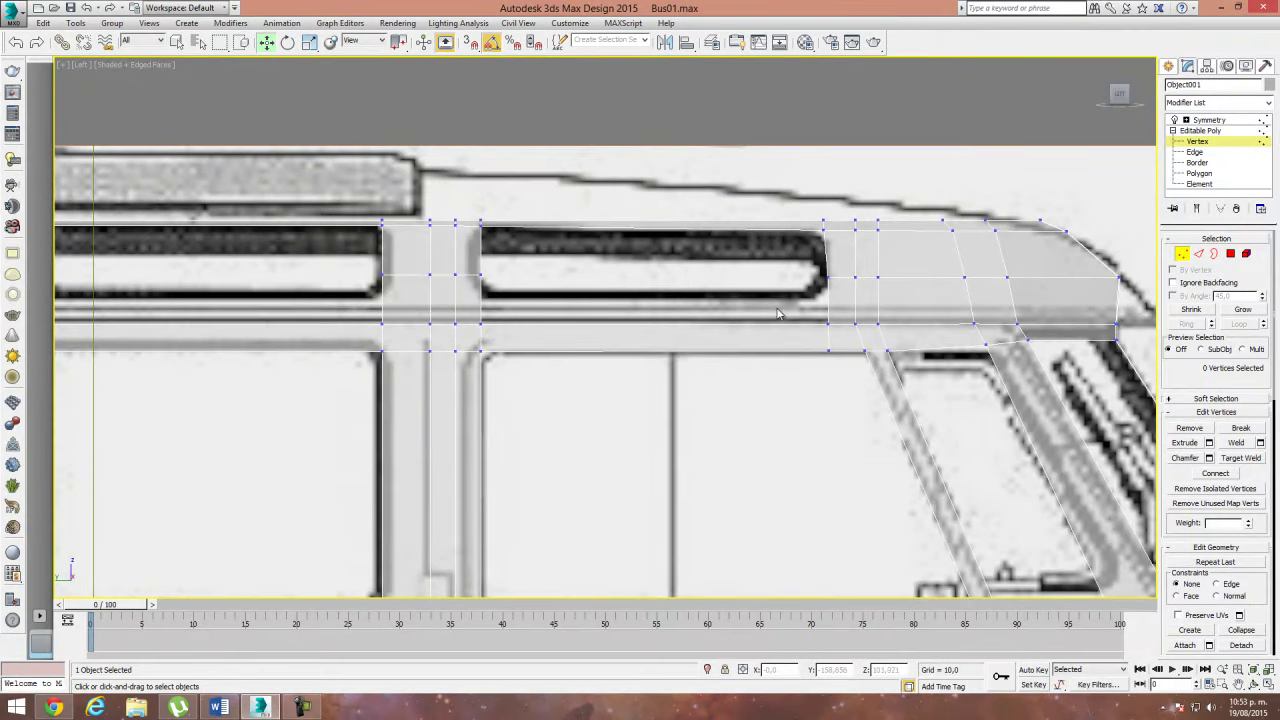
{"action": "middle_click_drag", "start_coordinate": [1037, 306], "coordinate": [851, 267]}
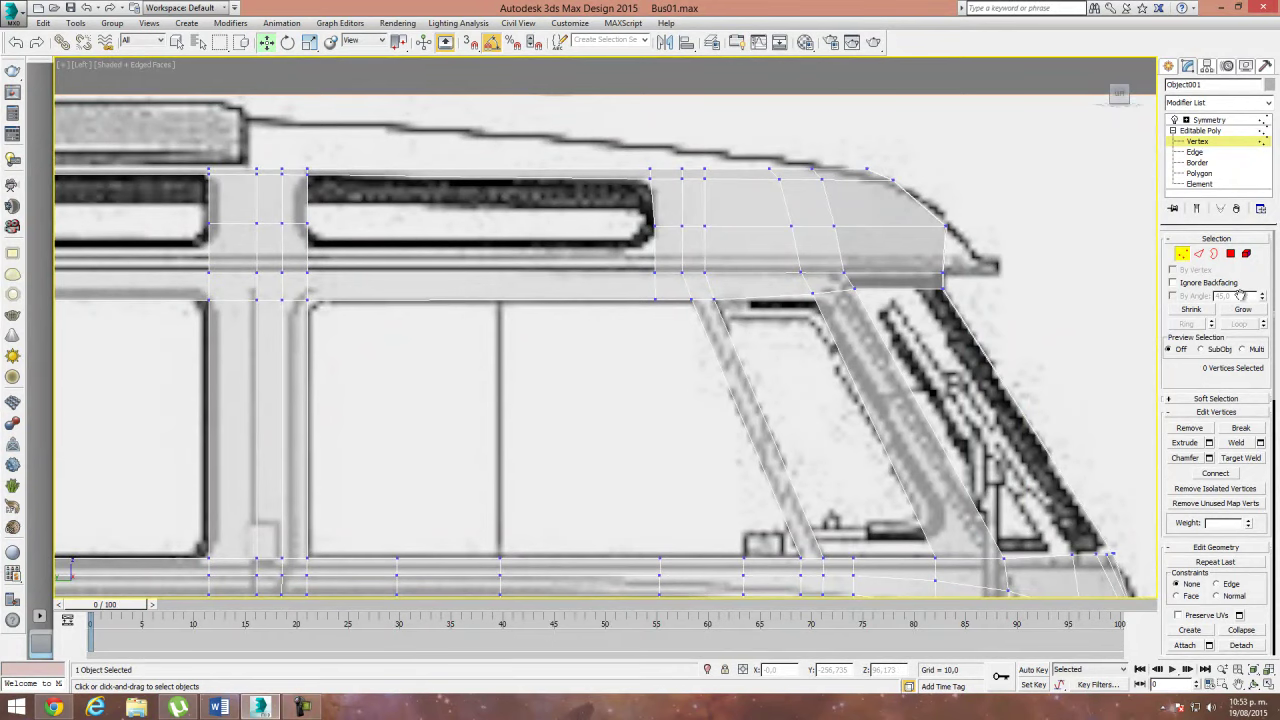
Step: Select the ring of vertical edges along the upper window band, including those at the front
{"action": "left_click", "coordinate": [1199, 253]}
{"action": "left_click", "coordinate": [945, 258]}
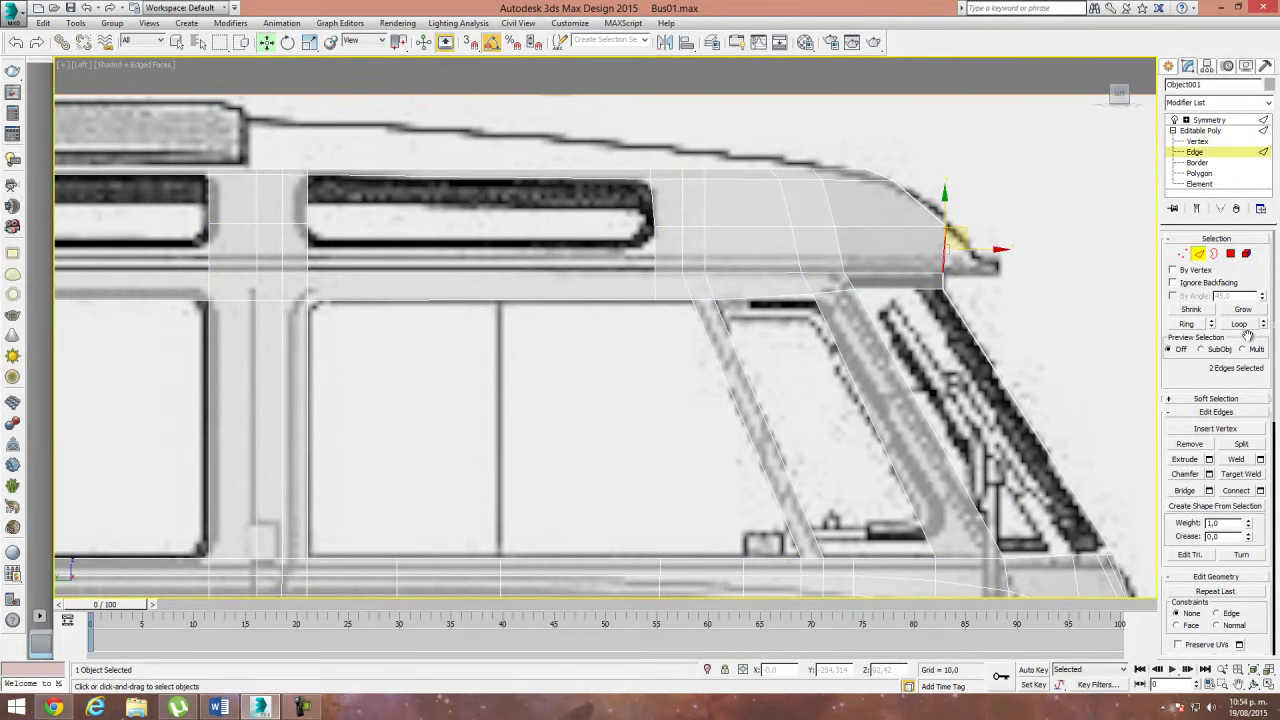
{"action": "left_click", "coordinate": [1188, 325]}
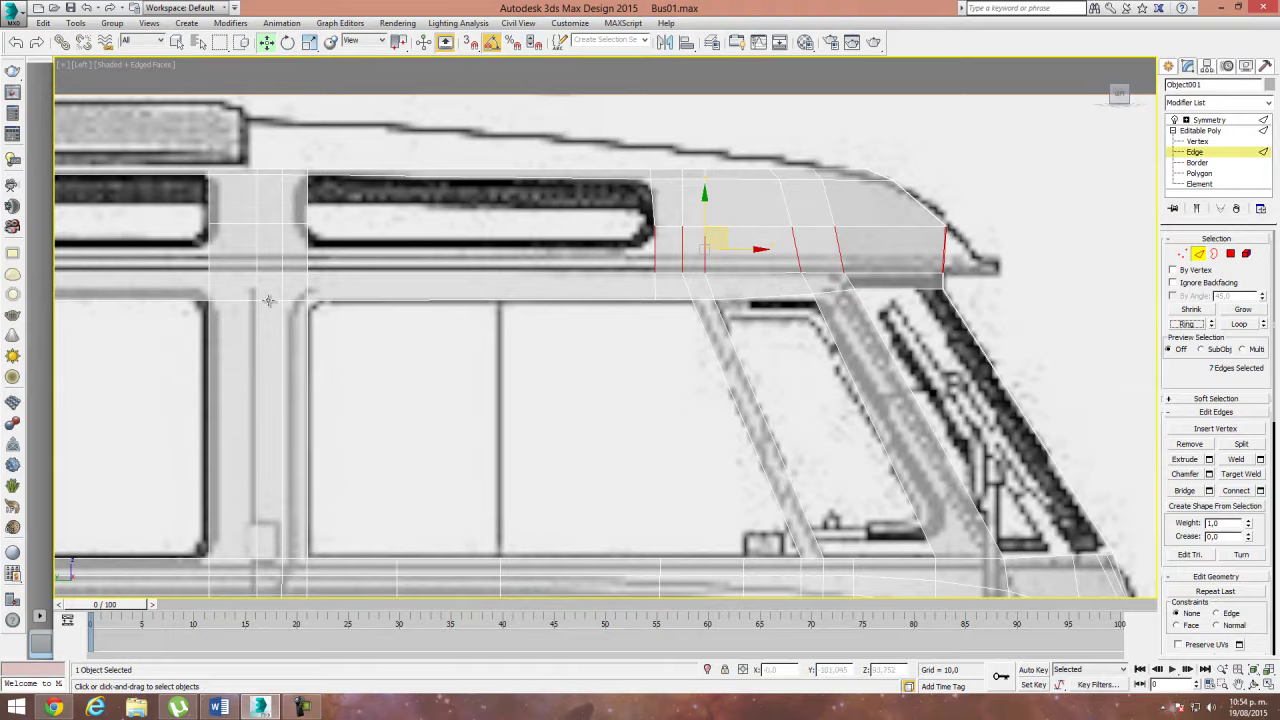
{"action": "scroll", "coordinate": [473, 228], "scroll_direction": "down", "scroll_amount": 2}
{"action": "key", "text": "F3"}
{"action": "key", "text": "F3"}
{"action": "scroll", "coordinate": [525, 255], "scroll_direction": "up", "scroll_amount": 1}
{"action": "left_click", "coordinate": [419, 250], "text": "ctrl"}
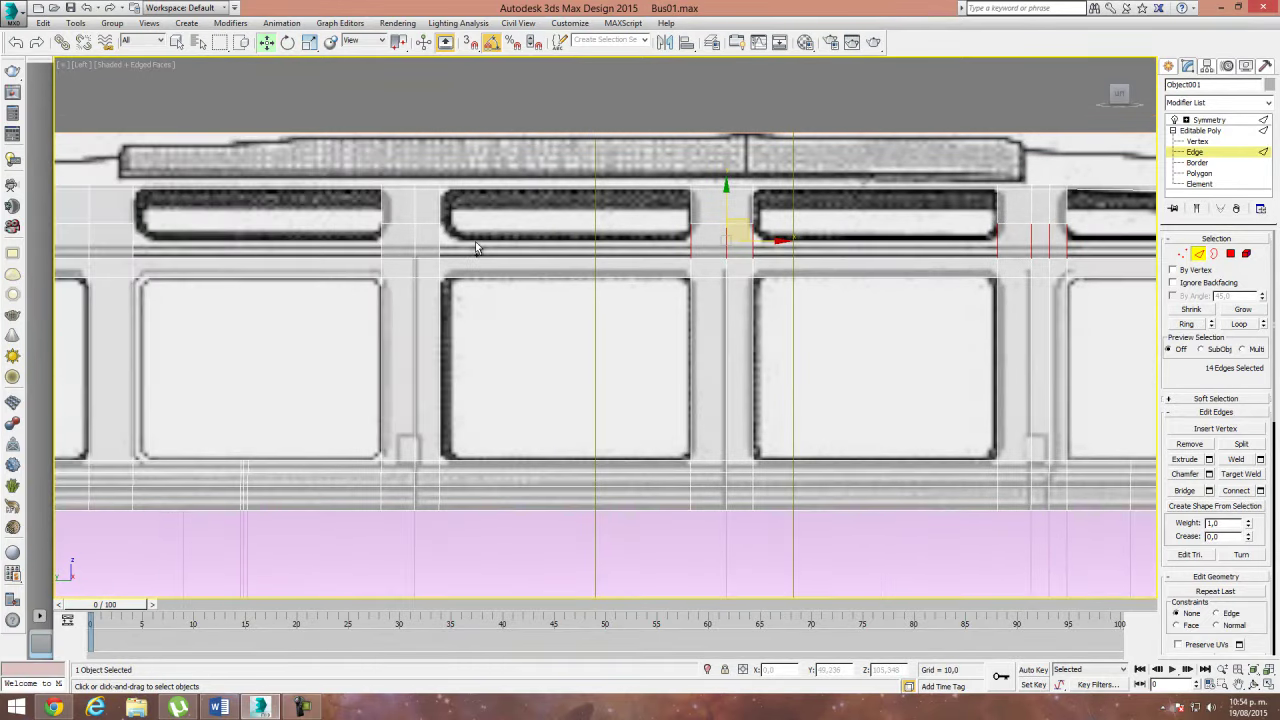
{"action": "scroll", "coordinate": [409, 277], "scroll_direction": "down", "scroll_amount": 1}
{"action": "left_click", "coordinate": [363, 268], "text": "ctrl"}
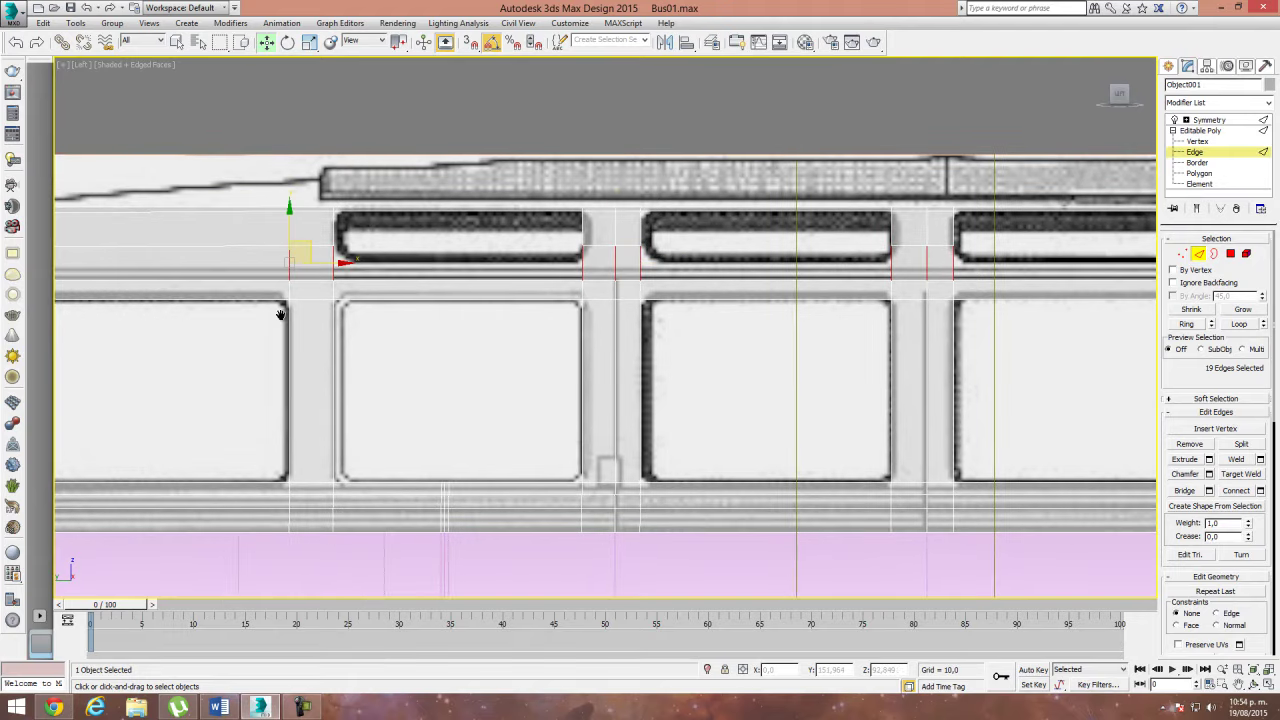
{"action": "middle_click_drag", "start_coordinate": [363, 268], "coordinate": [405, 310]}
{"action": "left_click_drag", "start_coordinate": [448, 281], "coordinate": [450, 280], "text": "ctrl"}
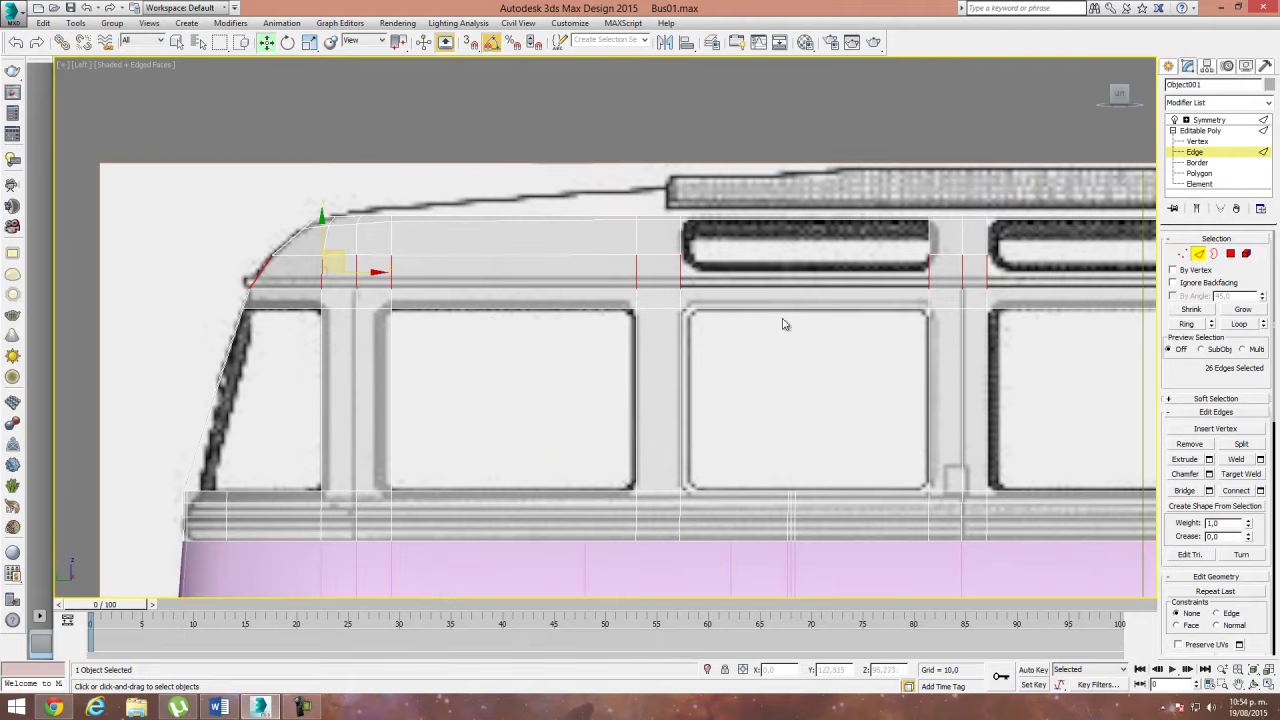
{"action": "middle_click_drag", "start_coordinate": [737, 308], "coordinate": [347, 310]}
Step: Connect the ring edges into a new horizontal loop, then pick the window-corner edge
{"action": "left_click", "coordinate": [1261, 490]}
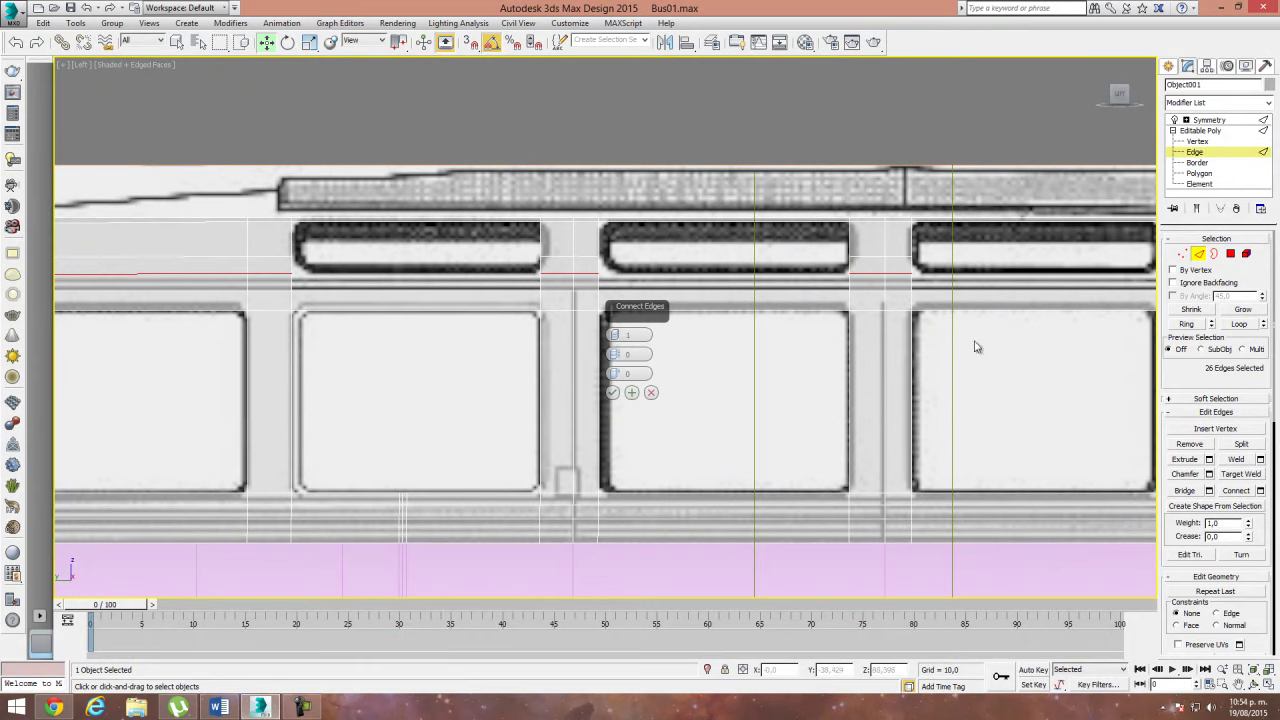
{"action": "middle_click_drag", "start_coordinate": [950, 390], "coordinate": [923, 382]}
{"action": "scroll", "coordinate": [403, 371], "scroll_direction": "down", "scroll_amount": 2}
{"action": "scroll", "coordinate": [351, 371], "scroll_direction": "up", "scroll_amount": 1}
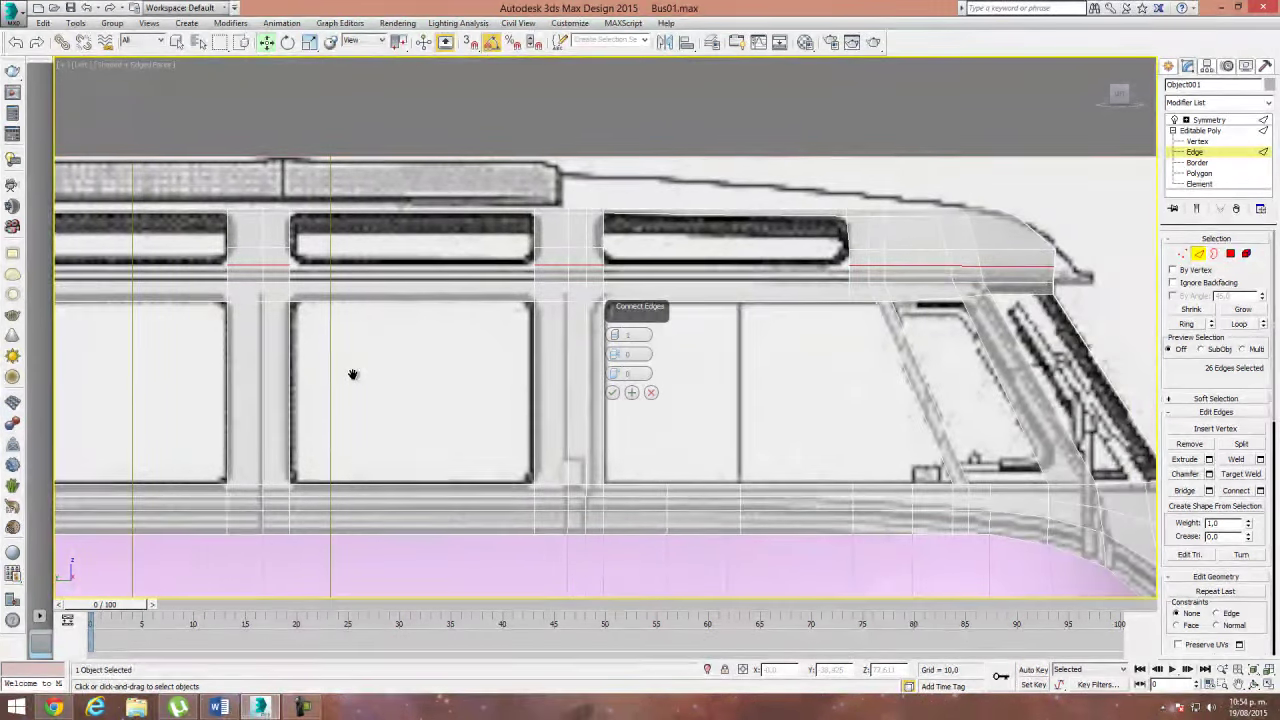
{"action": "scroll", "coordinate": [486, 389], "scroll_direction": "up", "scroll_amount": 1}
{"action": "left_click", "coordinate": [612, 392]}
{"action": "middle_click_drag", "start_coordinate": [934, 311], "coordinate": [856, 313]}
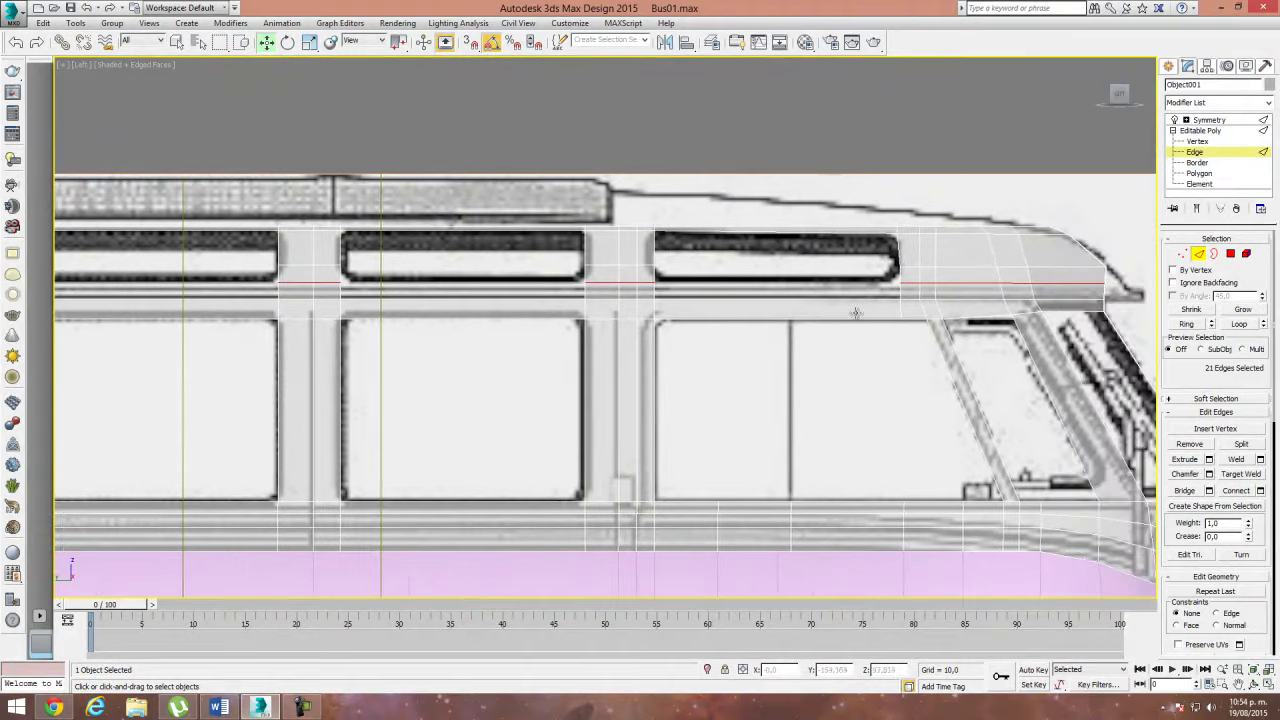
{"action": "key", "text": "F3"}
{"action": "left_click", "coordinate": [655, 290]}
{"action": "key", "text": "F3"}
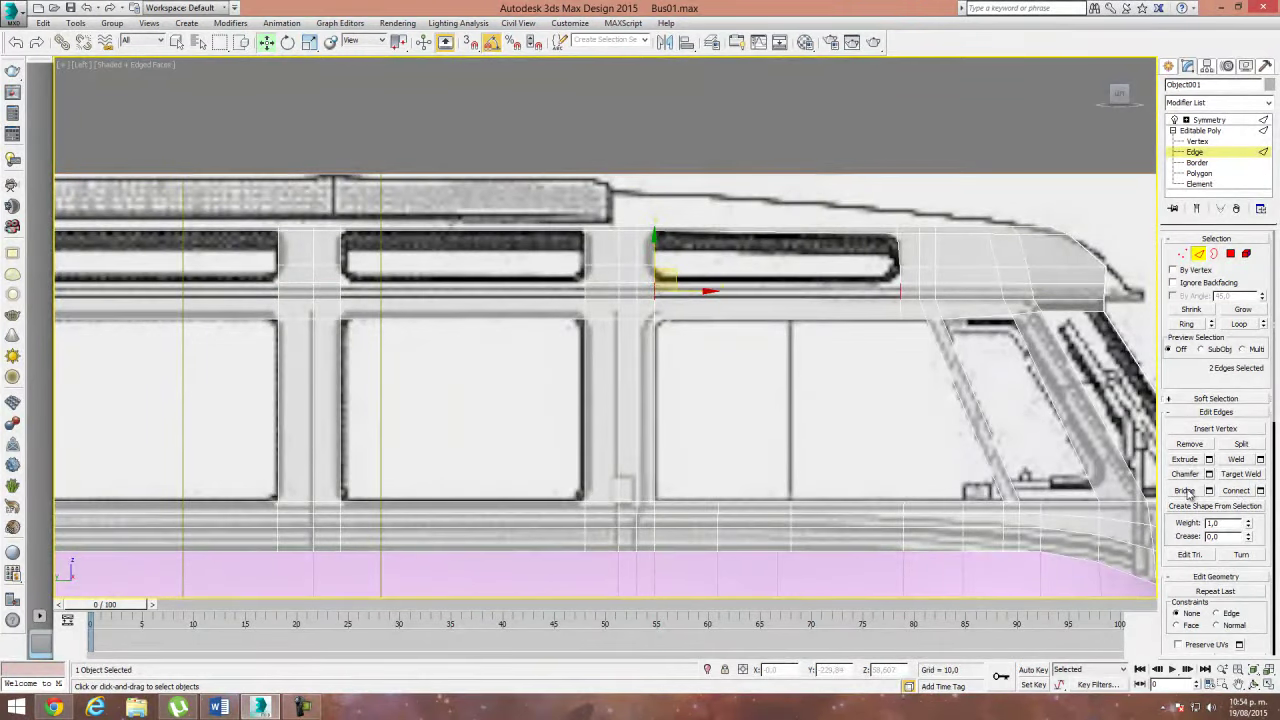
Step: Bridge the two vertical edges beside the upper window with a new polygon
{"action": "middle_click_drag", "start_coordinate": [400, 320], "coordinate": [654, 320]}
{"action": "left_click", "coordinate": [627, 293]}
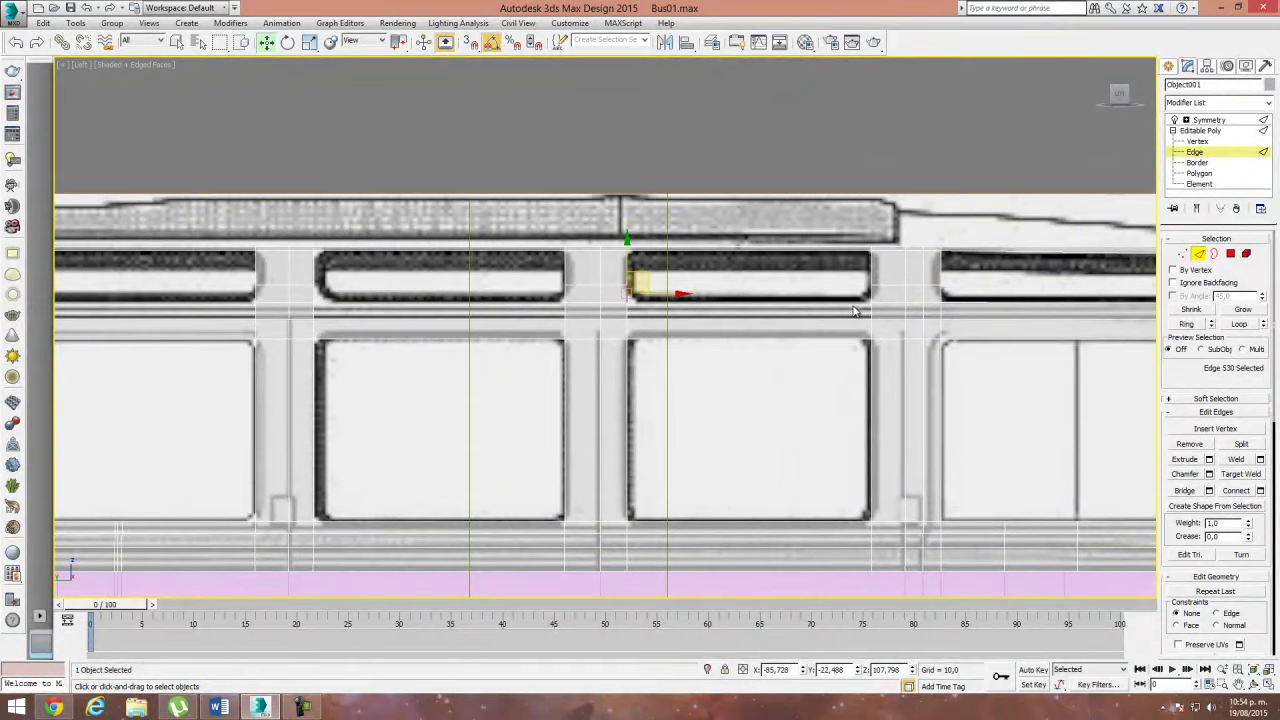
{"action": "key", "text": "F3"}
{"action": "key", "text": "F3"}
{"action": "double_click", "coordinate": [871, 293]}
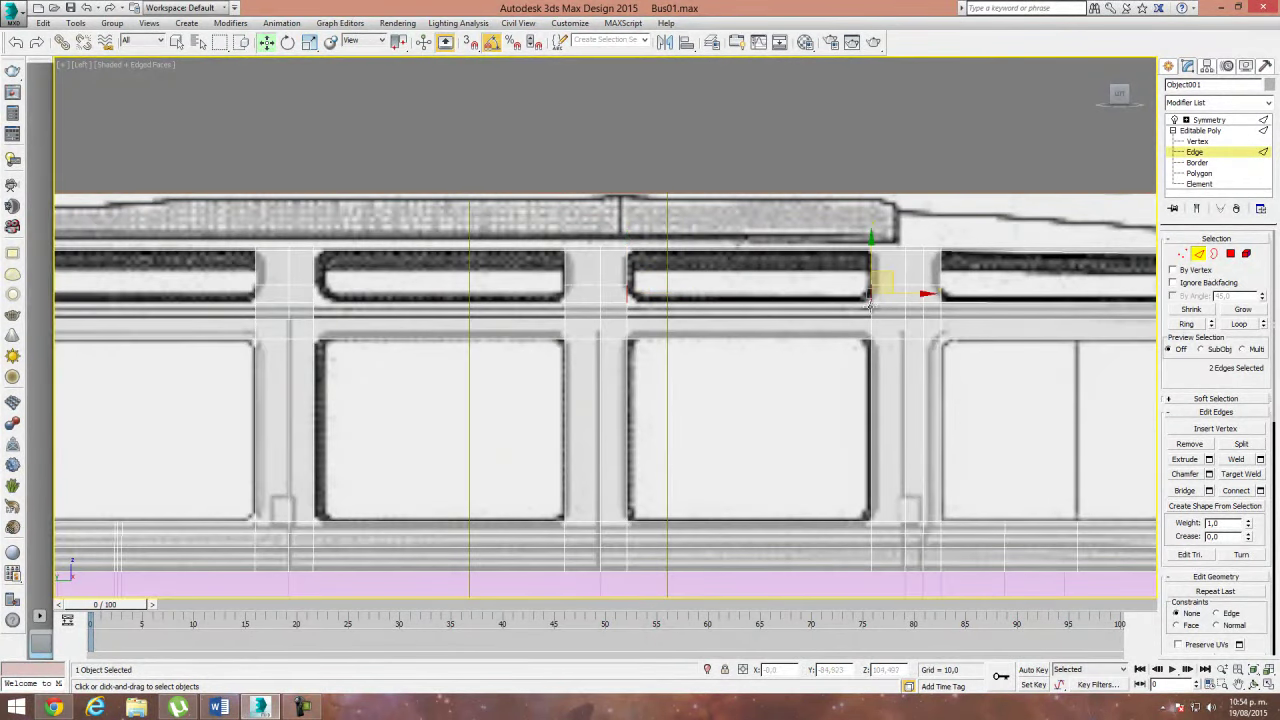
{"action": "left_click", "coordinate": [627, 310], "text": "ctrl"}
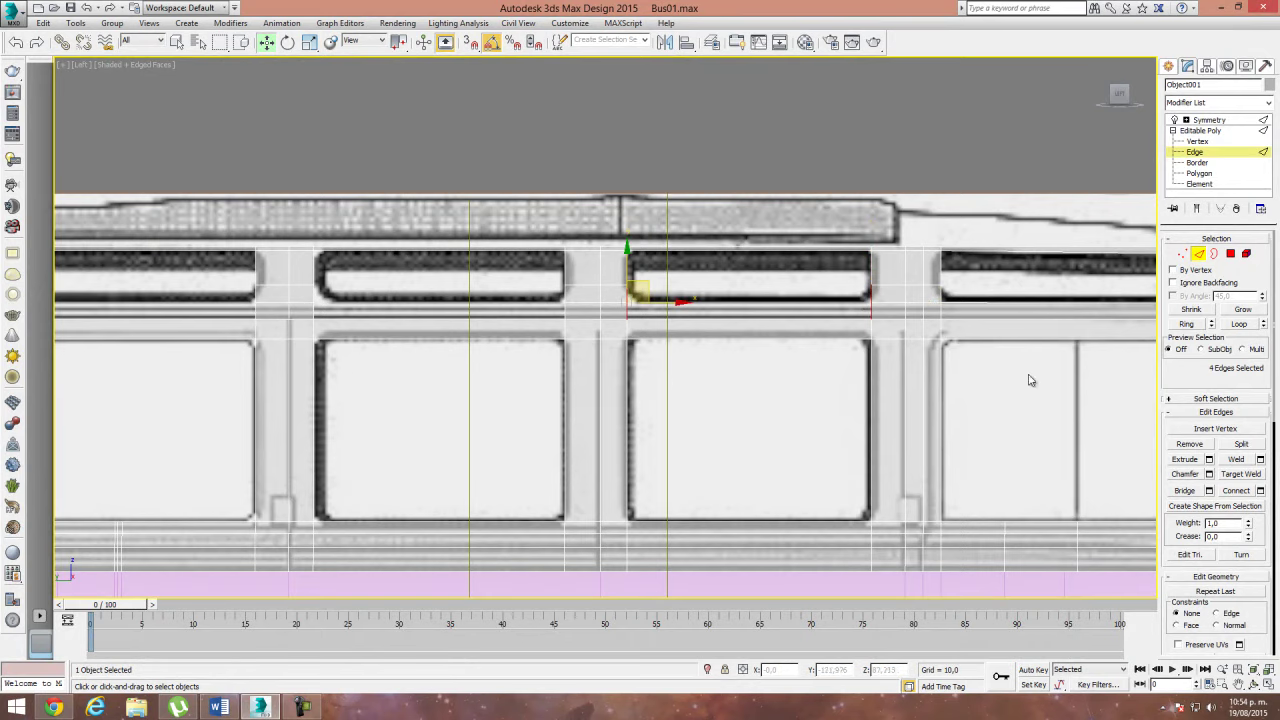
{"action": "left_click", "coordinate": [1184, 490]}
{"action": "left_click", "coordinate": [810, 285]}
{"action": "left_click", "coordinate": [815, 300]}
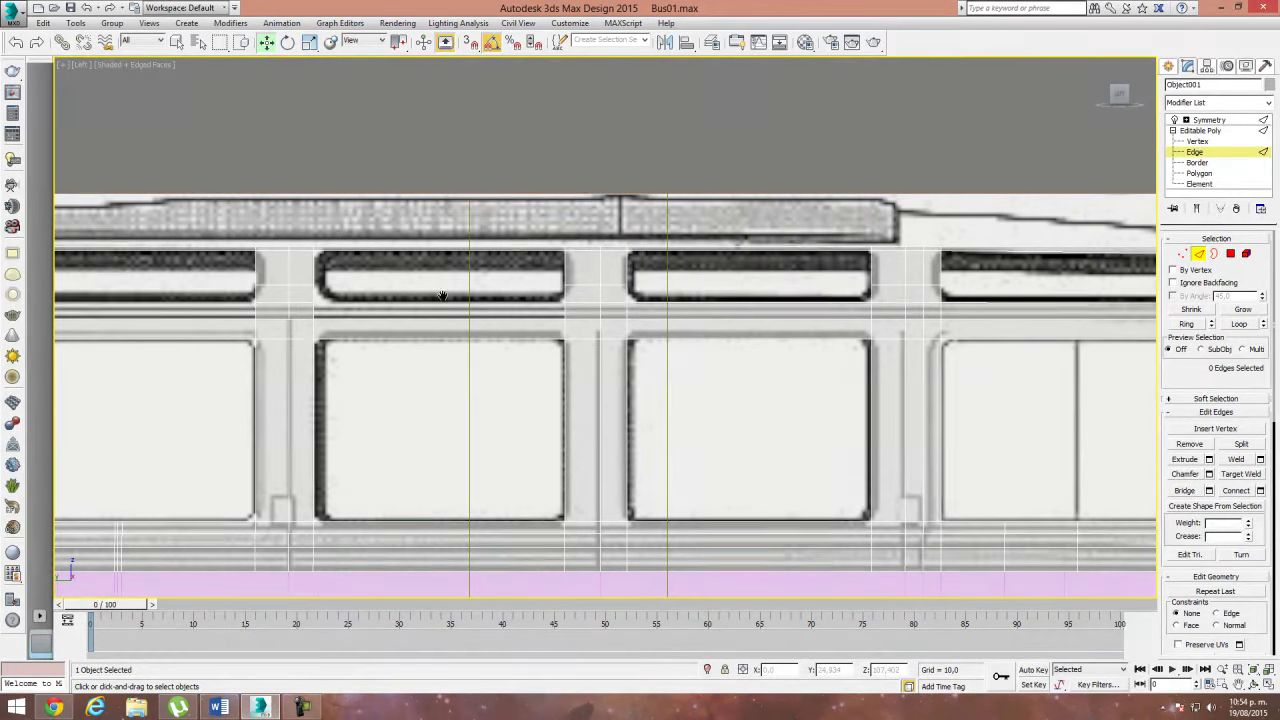
Step: Select the vertical edge pairs beside the next and the left upper windows
{"action": "middle_click_drag", "start_coordinate": [442, 296], "coordinate": [700, 303]}
{"action": "left_click", "coordinate": [812, 316]}
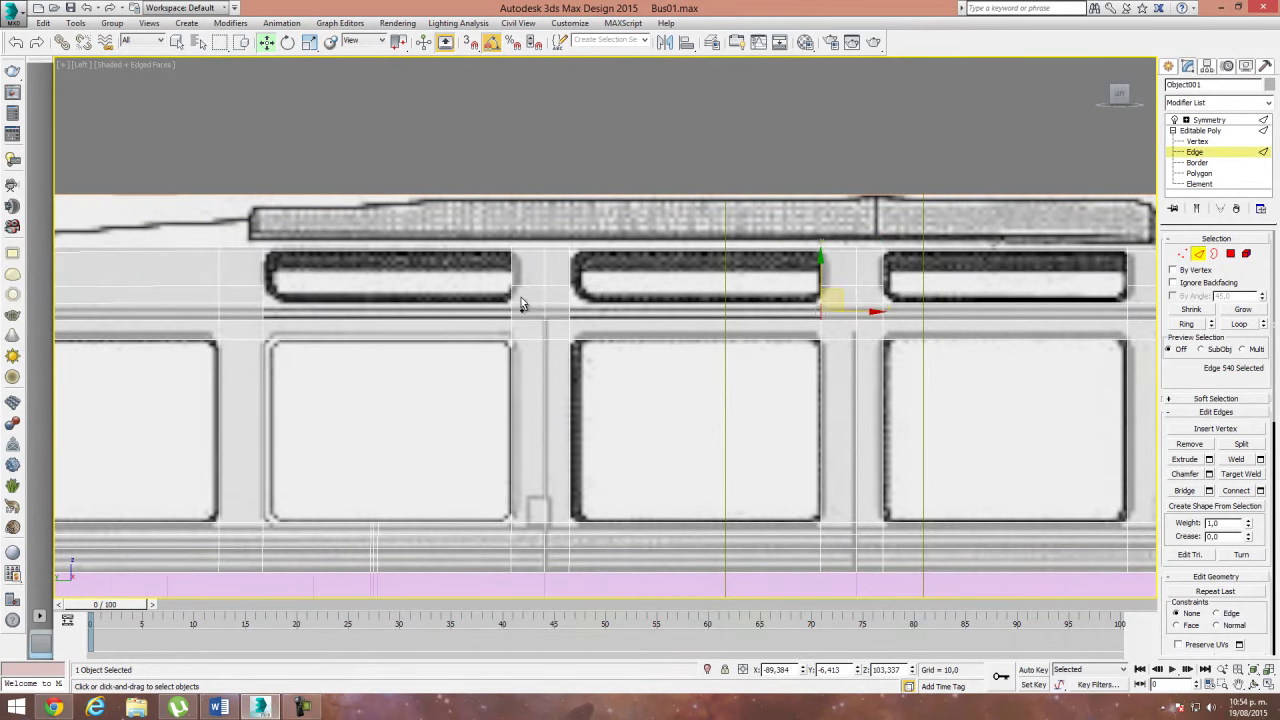
{"action": "left_click", "coordinate": [569, 310], "text": "ctrl"}
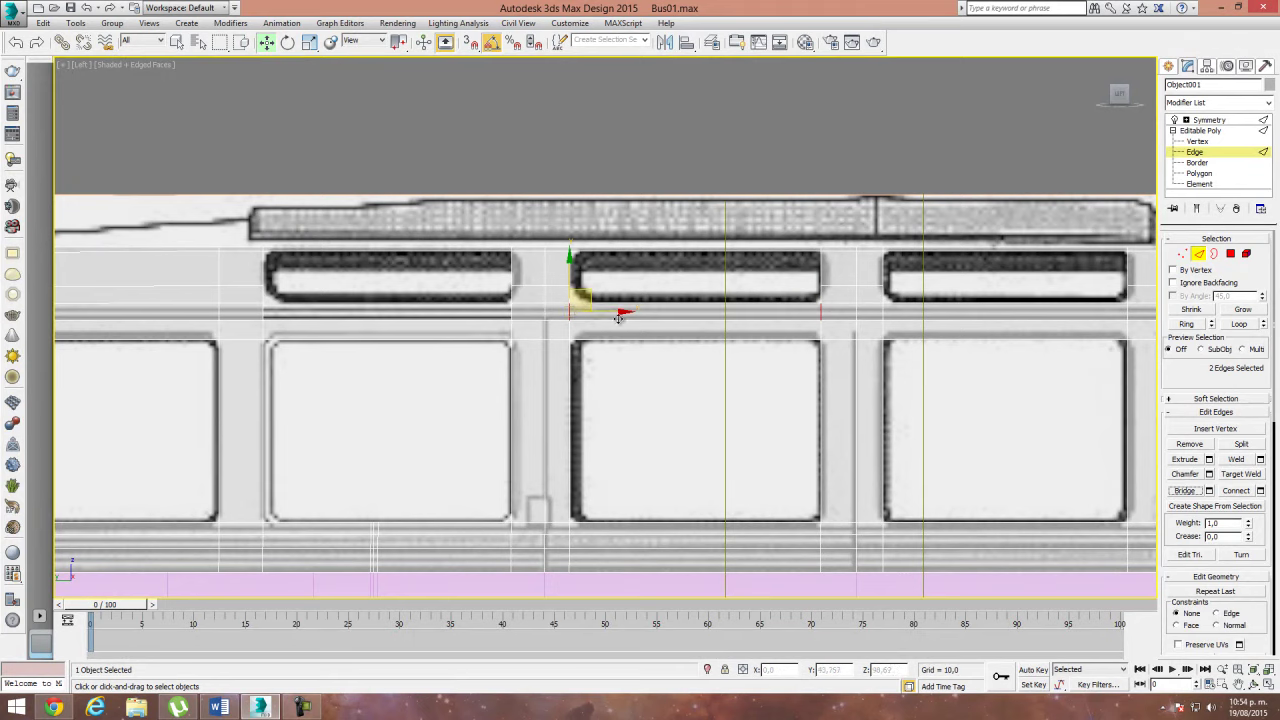
{"action": "left_click", "coordinate": [505, 311]}
{"action": "left_click", "coordinate": [262, 292], "text": "ctrl"}
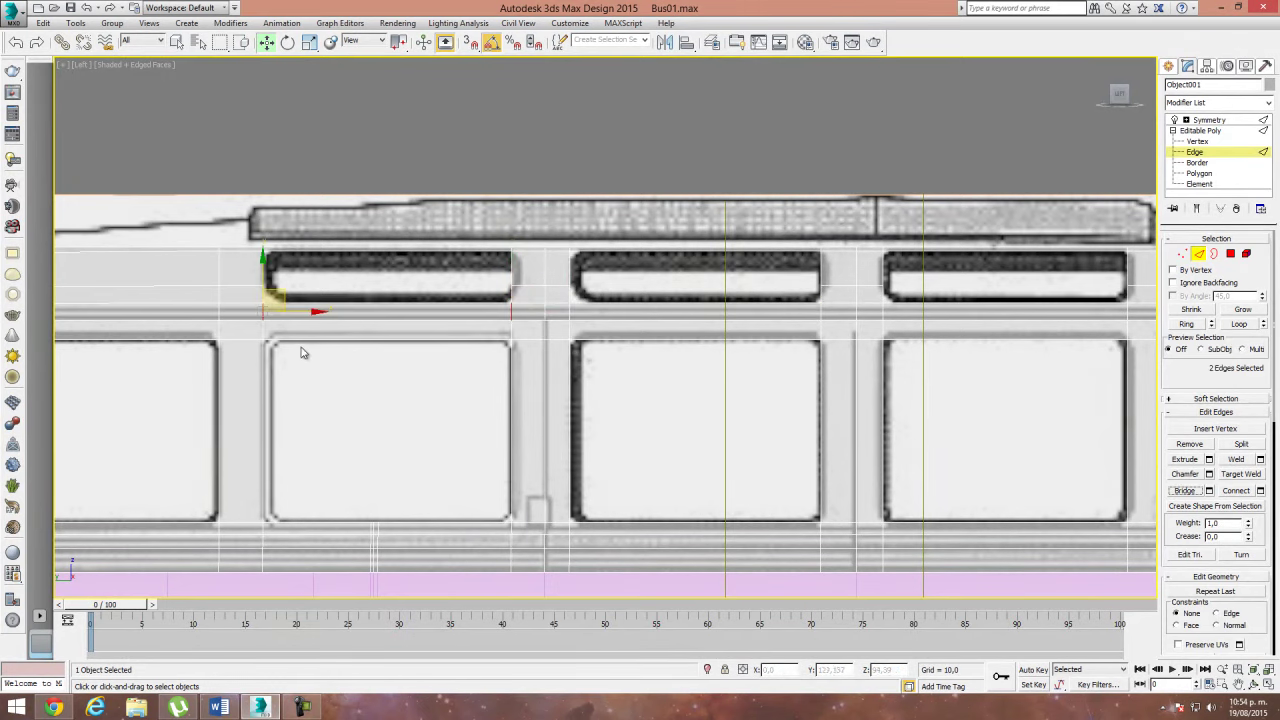
{"action": "scroll", "coordinate": [617, 340], "scroll_direction": "down", "scroll_amount": 3}
{"action": "scroll", "coordinate": [617, 340], "scroll_direction": "up", "scroll_amount": 3}
{"action": "mouse_move", "coordinate": [817, 362]}
{"action": "middle_mouse_down"}
{"action": "mouse_move", "coordinate": [630, 348]}
{"action": "mouse_move", "coordinate": [858, 381]}
{"action": "middle_mouse_up"}
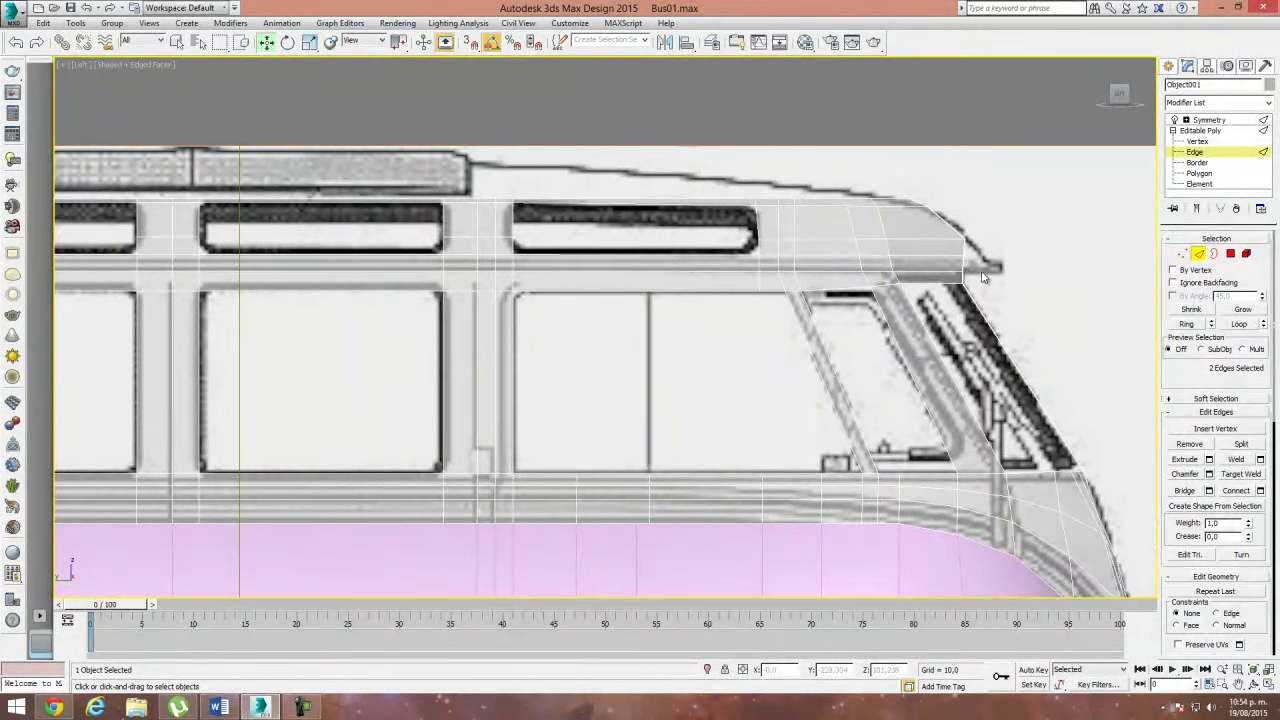
{"action": "scroll", "coordinate": [980, 300], "scroll_direction": "up", "scroll_amount": 1}
{"action": "scroll", "coordinate": [835, 299], "scroll_direction": "up", "scroll_amount": 1}
{"action": "scroll", "coordinate": [852, 298], "scroll_direction": "up", "scroll_amount": 1}
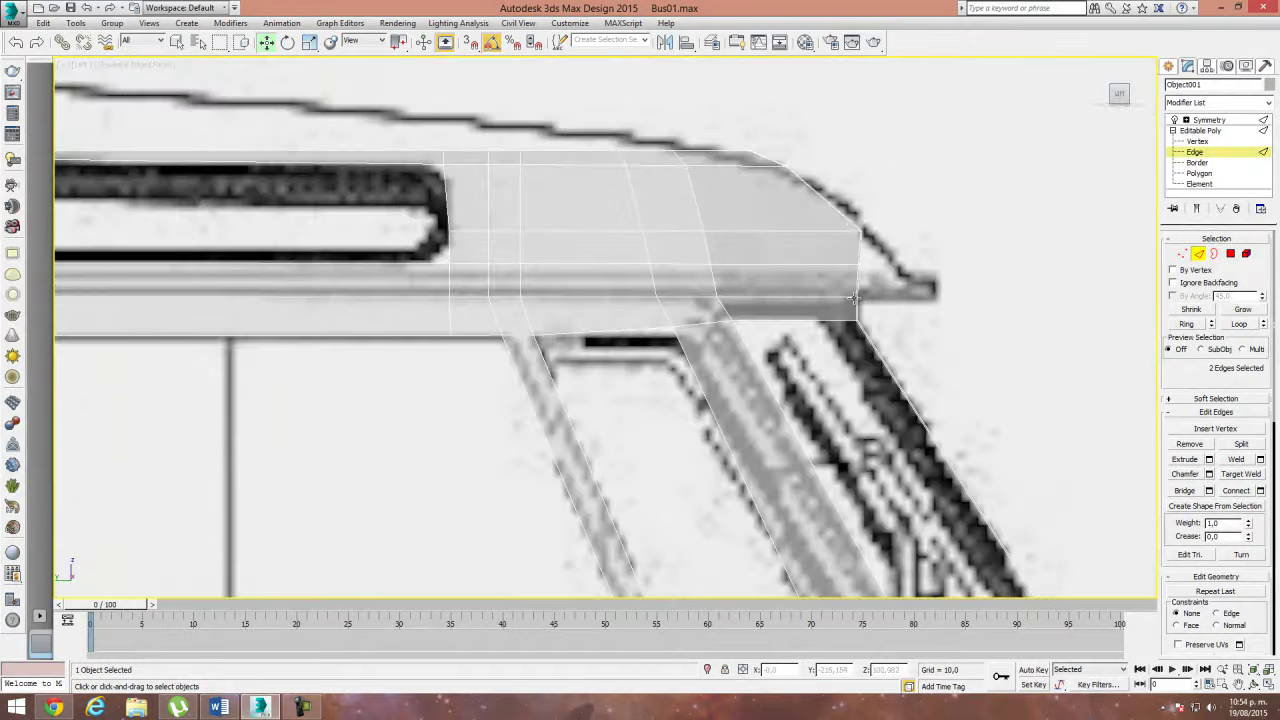
{"action": "left_click", "coordinate": [1182, 253]}
{"action": "scroll", "coordinate": [884, 221], "scroll_direction": "up", "scroll_amount": 1}
{"action": "scroll", "coordinate": [884, 221], "scroll_direction": "up", "scroll_amount": 2}
{"action": "left_click_drag", "start_coordinate": [884, 221], "coordinate": [893, 255]}
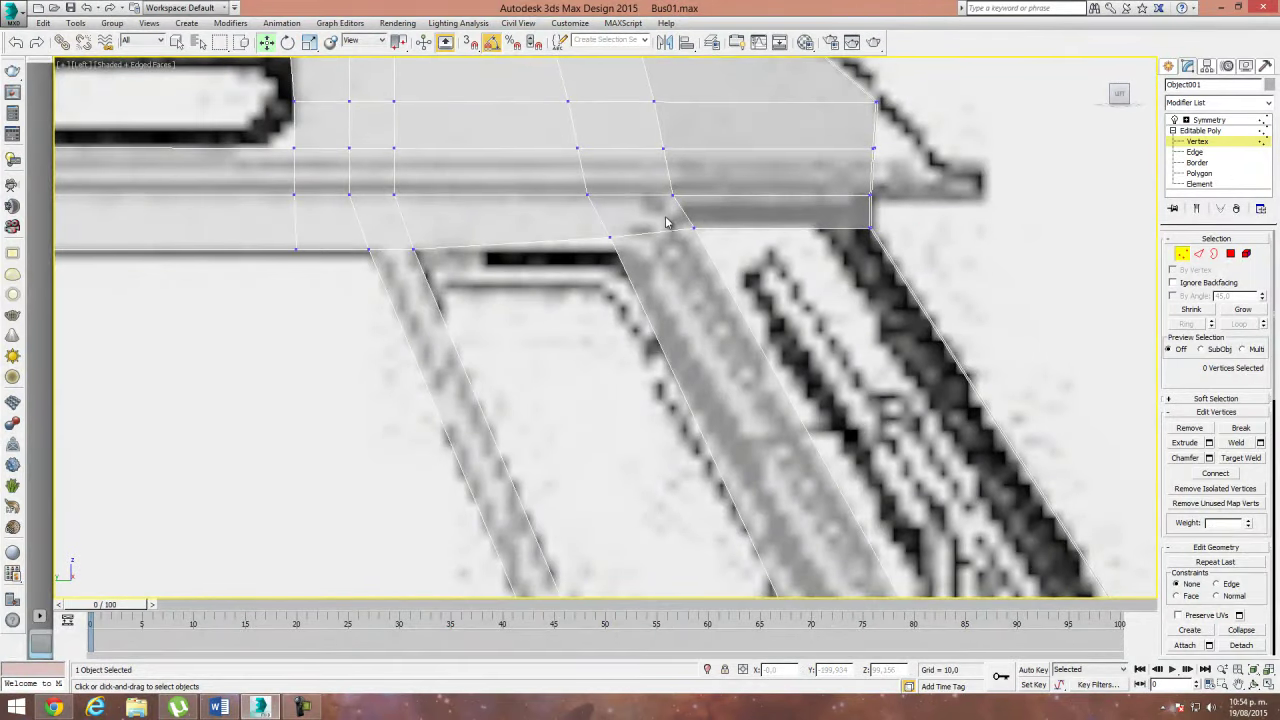
{"action": "left_click", "coordinate": [668, 192]}
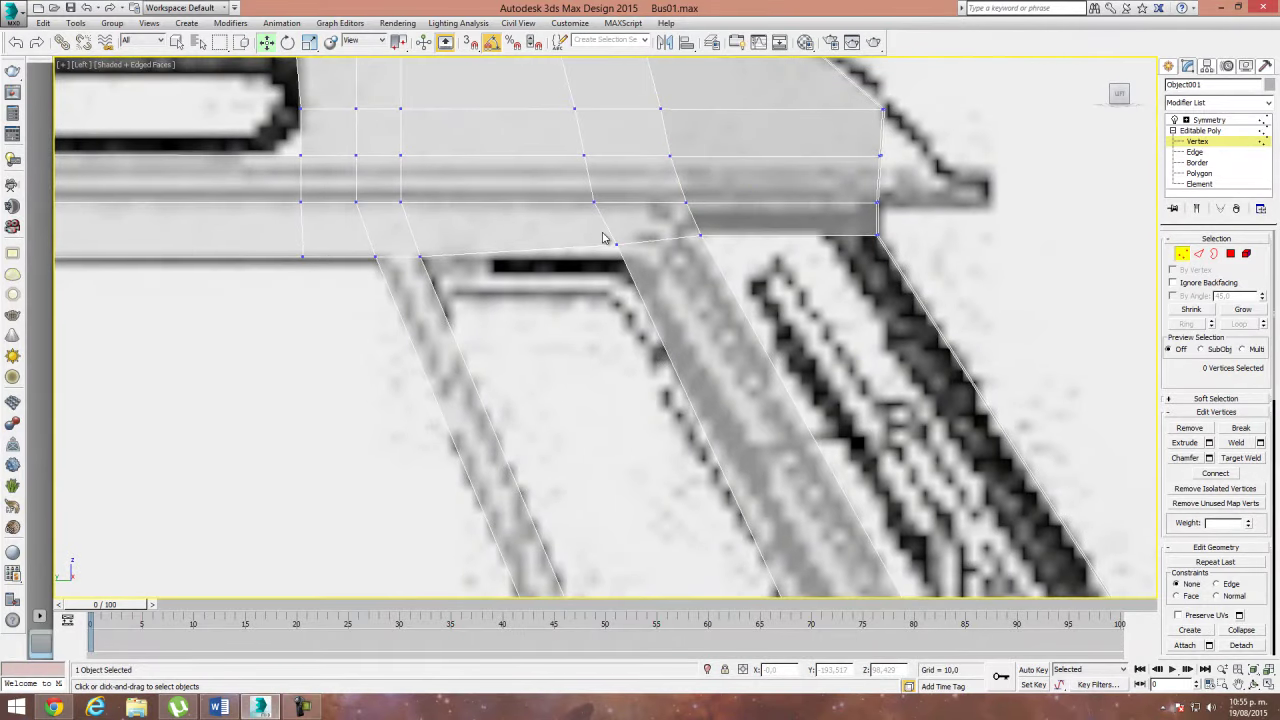
{"action": "left_click_drag", "start_coordinate": [590, 224], "coordinate": [652, 246]}
{"action": "left_click", "coordinate": [824, 216]}
{"action": "middle_click_drag", "start_coordinate": [824, 216], "coordinate": [824, 289]}
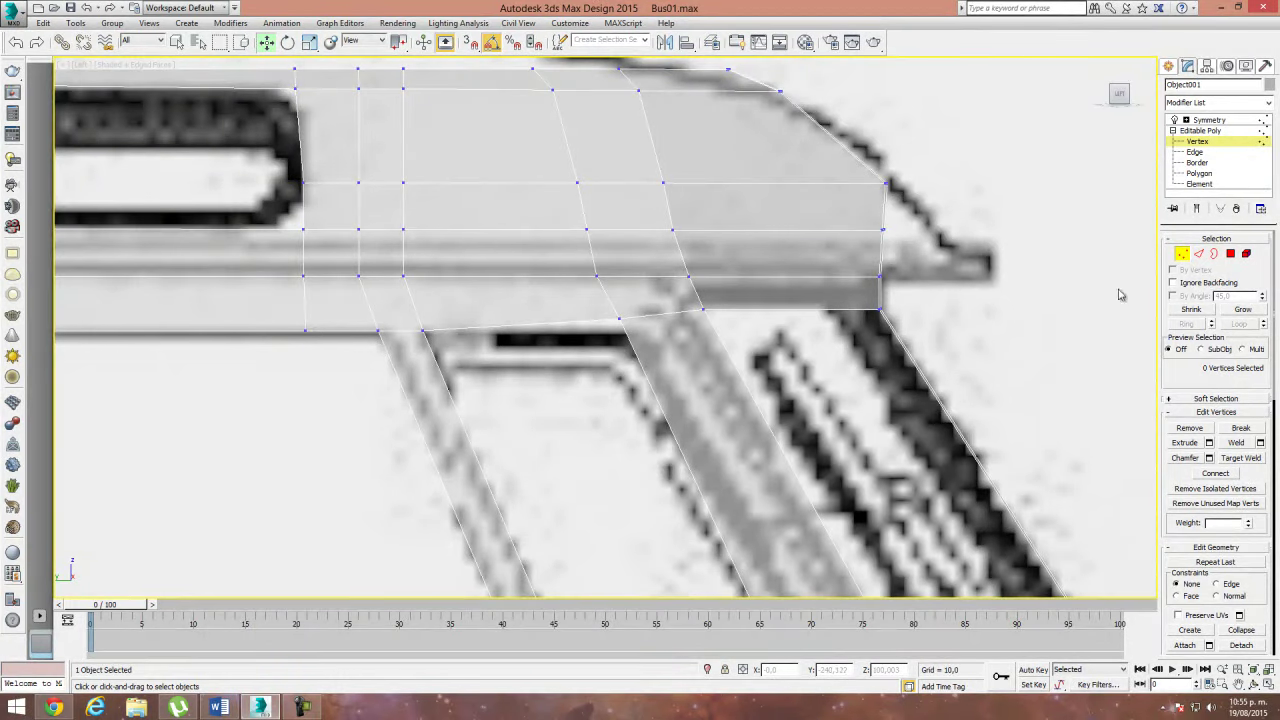
{"action": "key", "text": "2"}
Step: Ring-select the 26 window-band edges and connect them with a loop slid about -71 toward the roof
{"action": "left_click", "coordinate": [876, 260]}
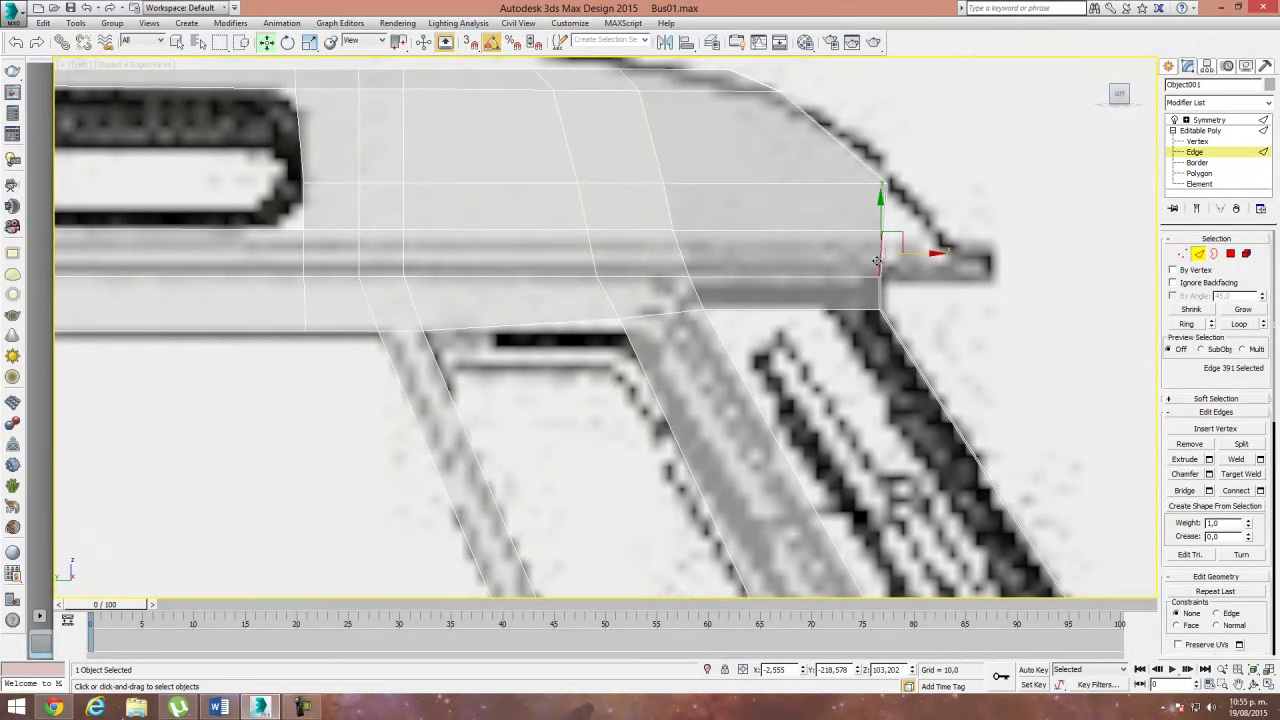
{"action": "left_click", "coordinate": [1189, 324]}
{"action": "scroll", "coordinate": [700, 328], "scroll_direction": "down", "scroll_amount": 3}
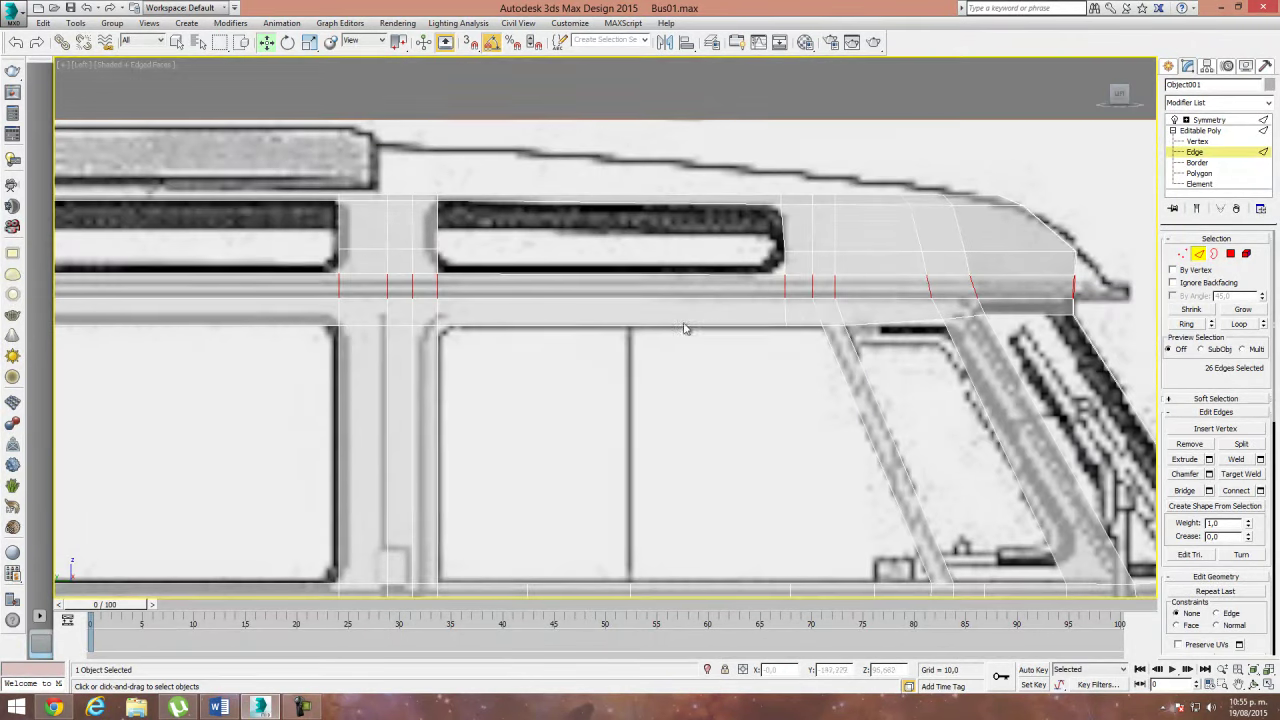
{"action": "scroll", "coordinate": [860, 294], "scroll_direction": "down", "scroll_amount": 2}
{"action": "scroll", "coordinate": [860, 294], "scroll_direction": "down", "scroll_amount": 3}
{"action": "scroll", "coordinate": [586, 323], "scroll_direction": "up", "scroll_amount": 3}
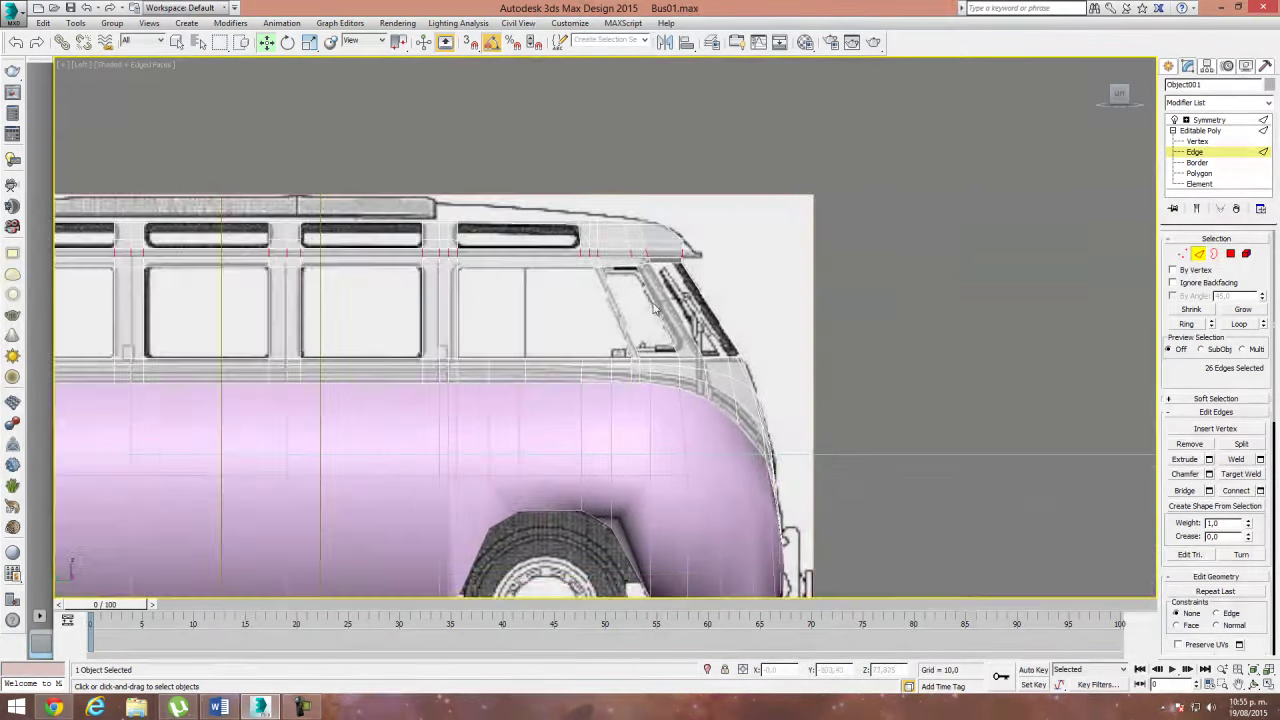
{"action": "scroll", "coordinate": [672, 282], "scroll_direction": "up", "scroll_amount": 2}
{"action": "middle_click_drag", "start_coordinate": [672, 282], "coordinate": [843, 290]}
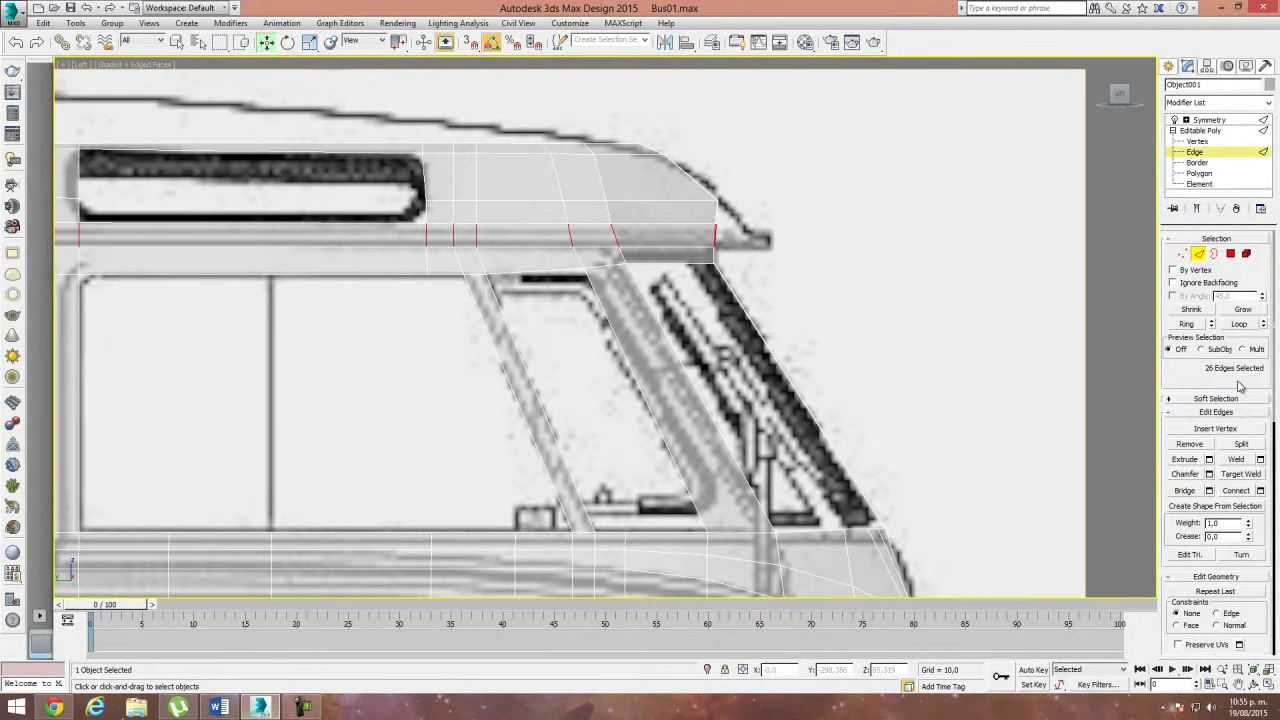
{"action": "left_click", "coordinate": [1260, 491]}
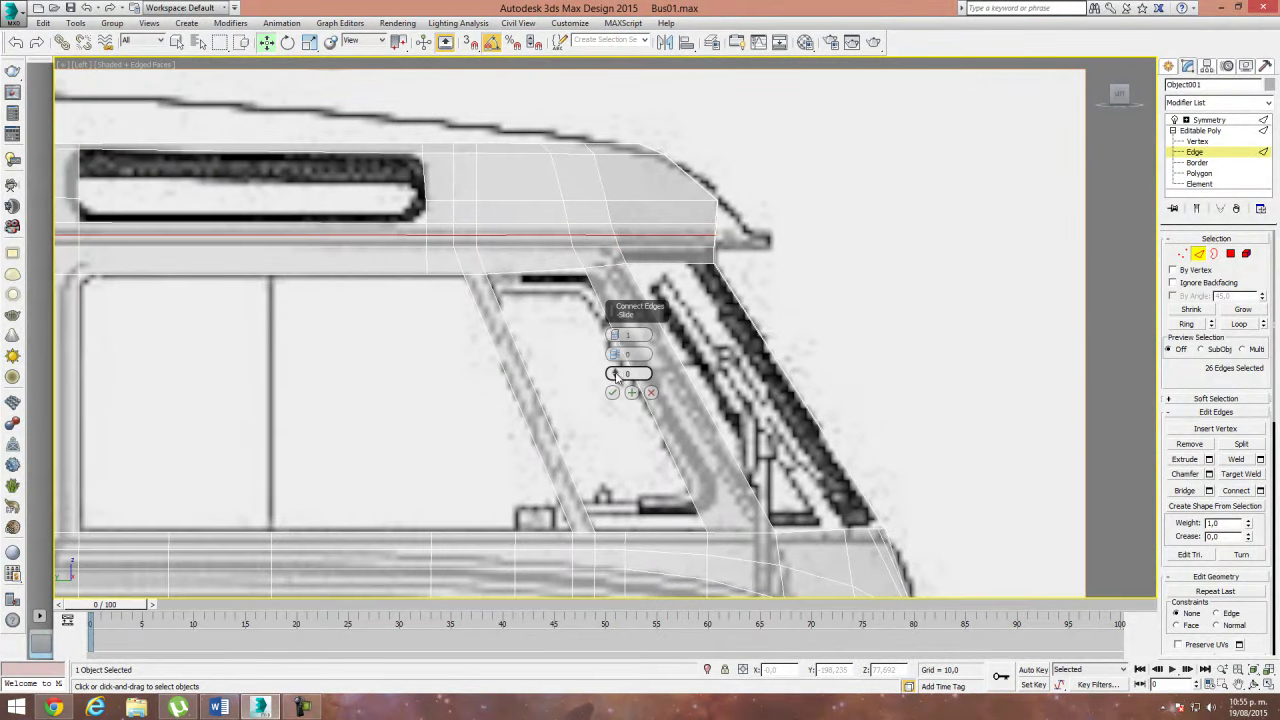
{"action": "left_click_drag", "start_coordinate": [614, 374], "coordinate": [654, 572]}
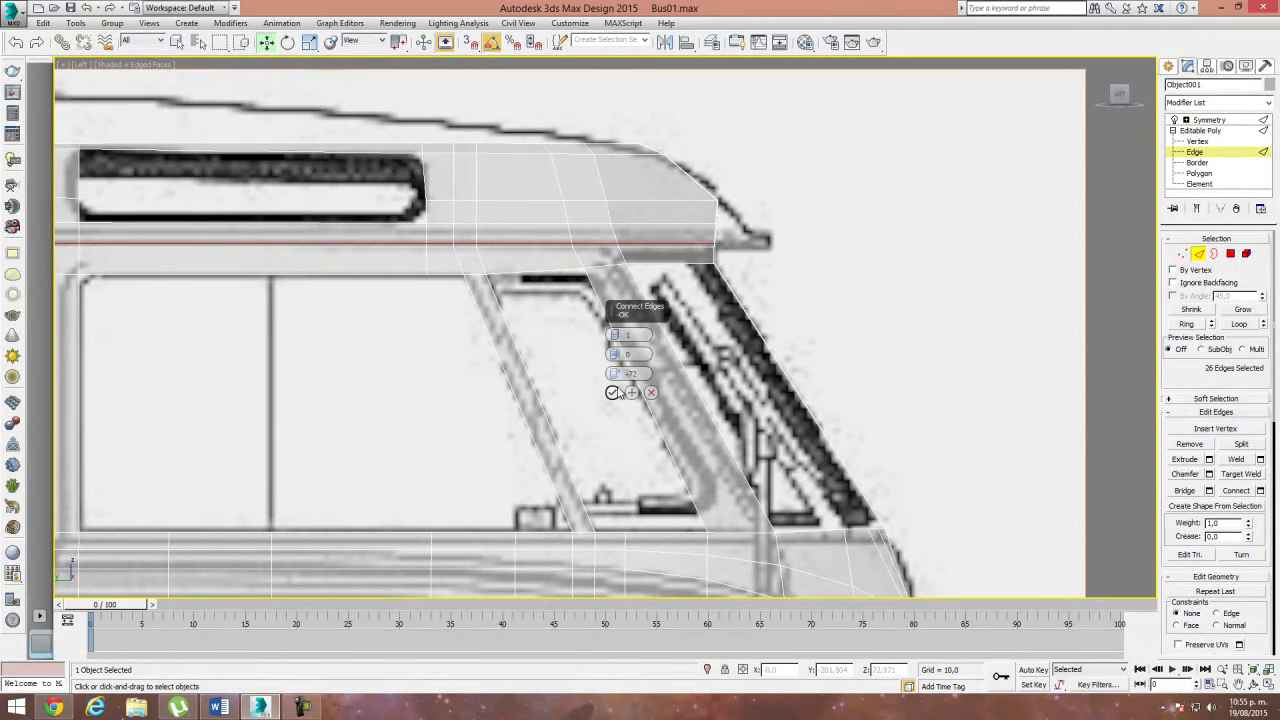
{"action": "left_click", "coordinate": [613, 392]}
Step: Move the roof's front corner vertices forward to the blueprint's roof overhang
{"action": "left_click", "coordinate": [1183, 254]}
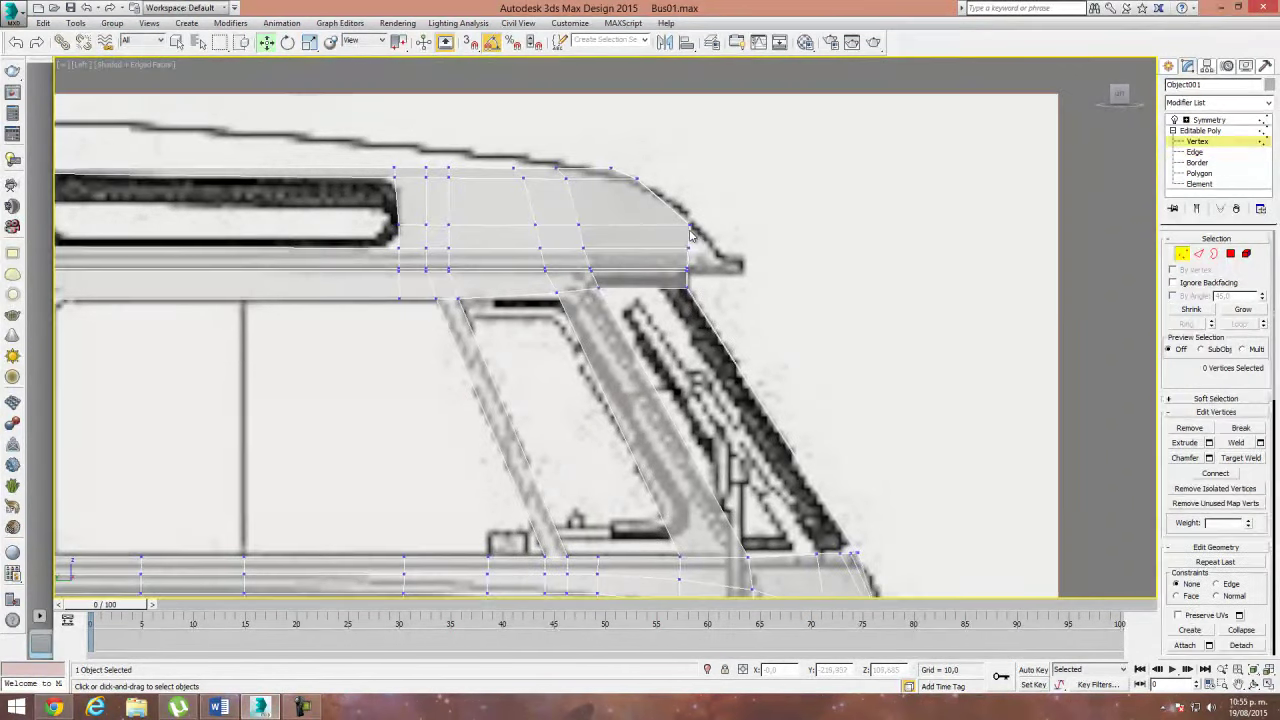
{"action": "scroll", "coordinate": [656, 280], "scroll_direction": "up", "scroll_amount": 4}
{"action": "mouse_move", "coordinate": [646, 268]}
{"action": "left_mouse_down"}
{"action": "mouse_move", "coordinate": [705, 320]}
{"action": "mouse_move", "coordinate": [745, 300]}
{"action": "mouse_move", "coordinate": [794, 299]}
{"action": "left_mouse_up"}
{"action": "mouse_move", "coordinate": [661, 330]}
{"action": "left_mouse_down"}
{"action": "mouse_move", "coordinate": [706, 351]}
{"action": "mouse_move", "coordinate": [819, 352]}
{"action": "mouse_move", "coordinate": [812, 360]}
{"action": "left_mouse_up"}
{"action": "left_click_drag", "start_coordinate": [767, 300], "coordinate": [795, 340]}
{"action": "left_click", "coordinate": [766, 382]}
{"action": "middle_click_drag", "start_coordinate": [603, 403], "coordinate": [760, 380]}
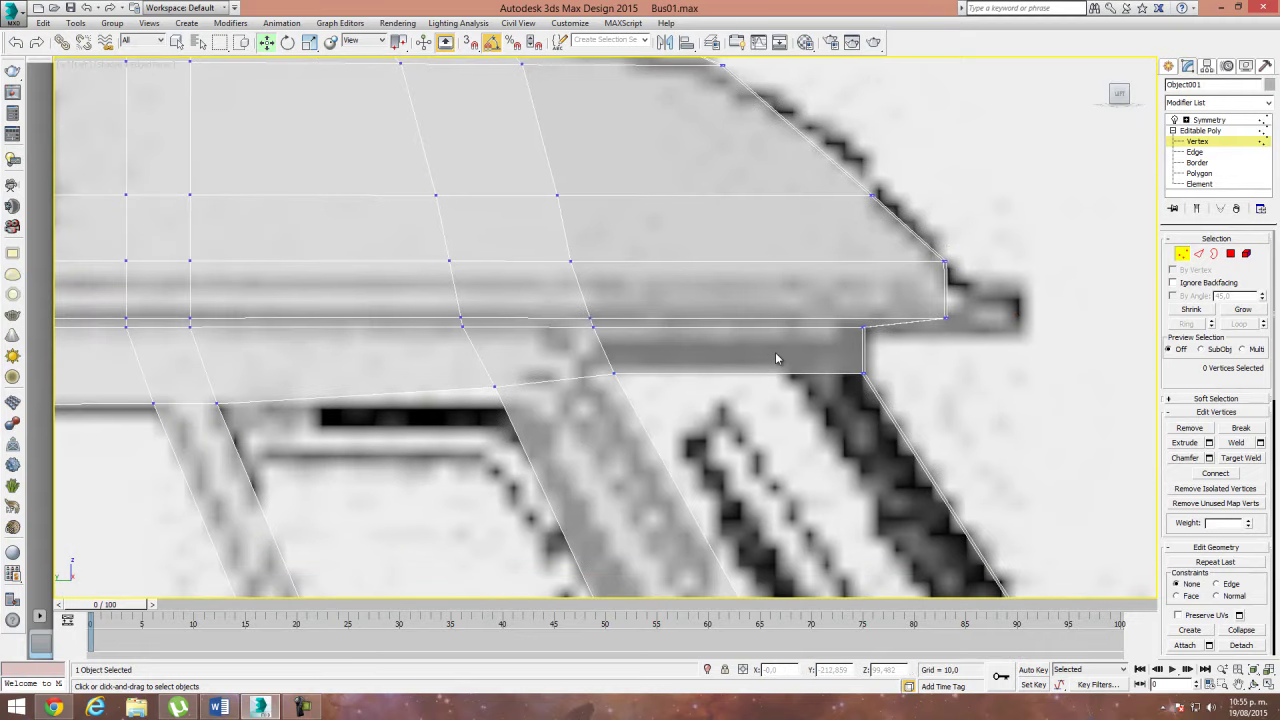
{"action": "middle_click_drag", "start_coordinate": [643, 349], "coordinate": [736, 343]}
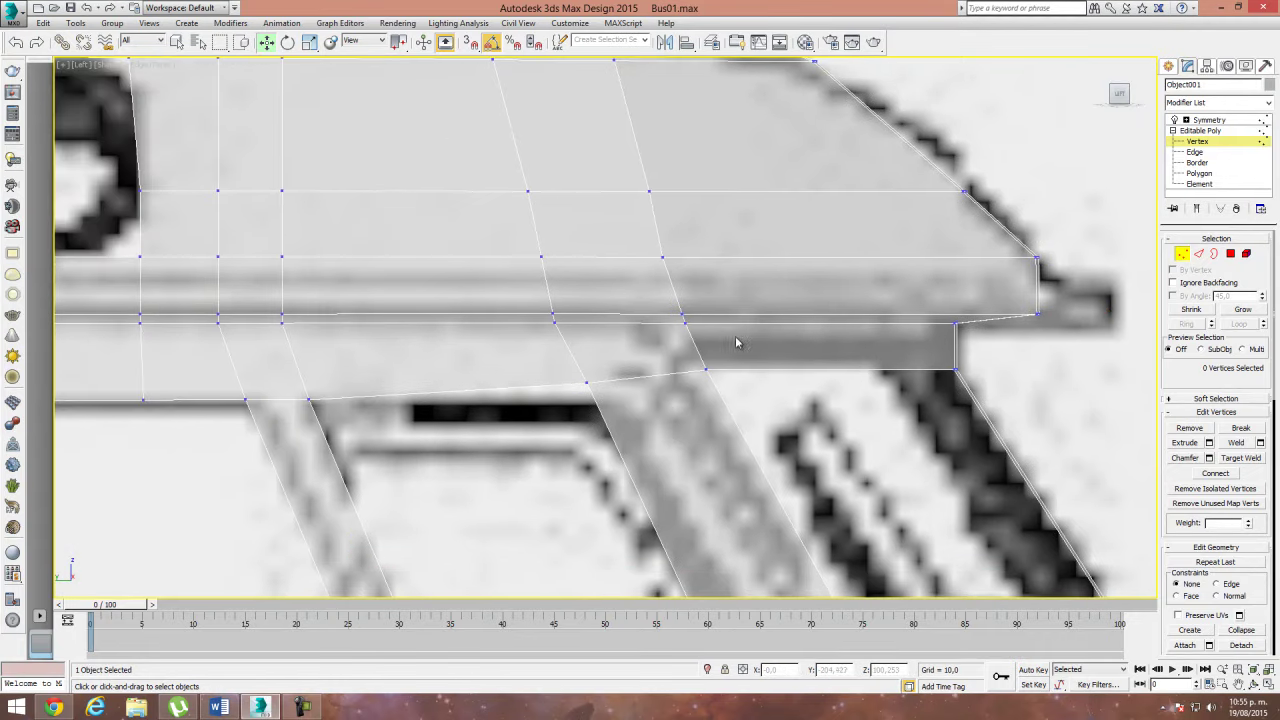
Step: Return to the whole Editable Poly and turn off See-Through so the bus shows opaque grey
{"action": "left_click", "coordinate": [1184, 256]}
{"action": "scroll", "coordinate": [602, 324], "scroll_direction": "down", "scroll_amount": 3}
{"action": "scroll", "coordinate": [602, 324], "scroll_direction": "down", "scroll_amount": 2}
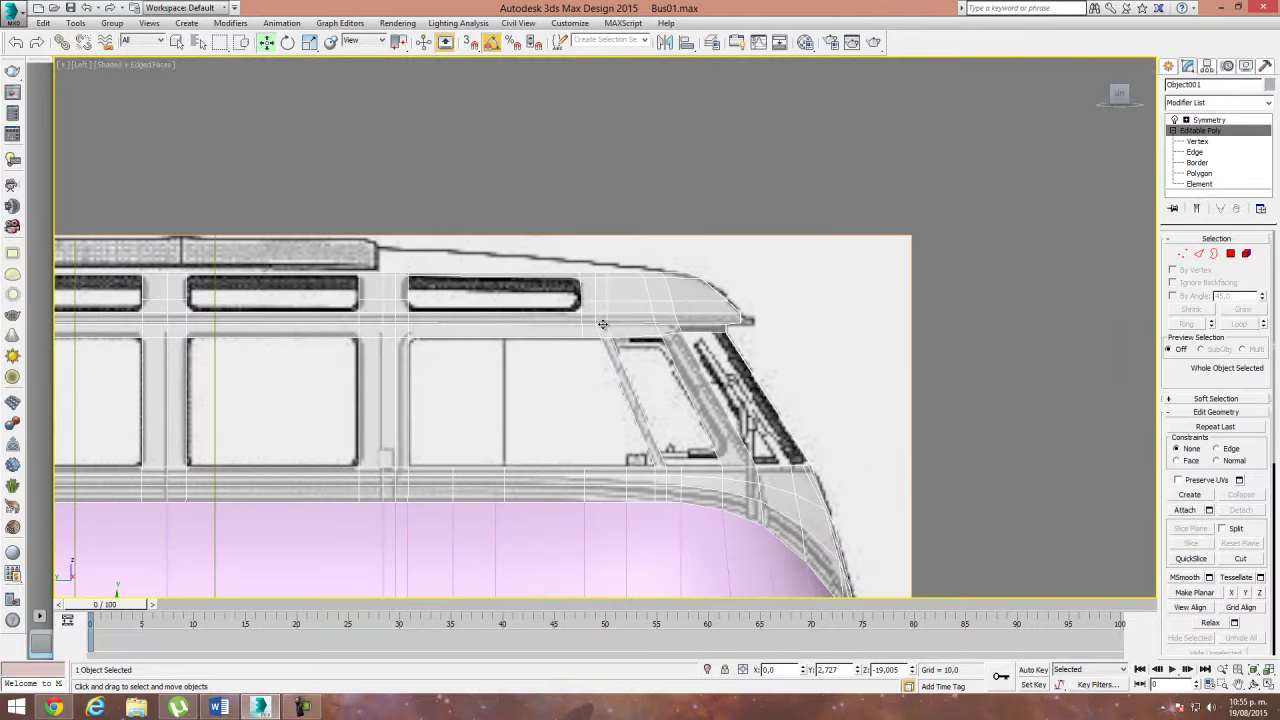
{"action": "key", "text": "alt+x"}
{"action": "middle_click_drag", "start_coordinate": [663, 336], "coordinate": [765, 328]}
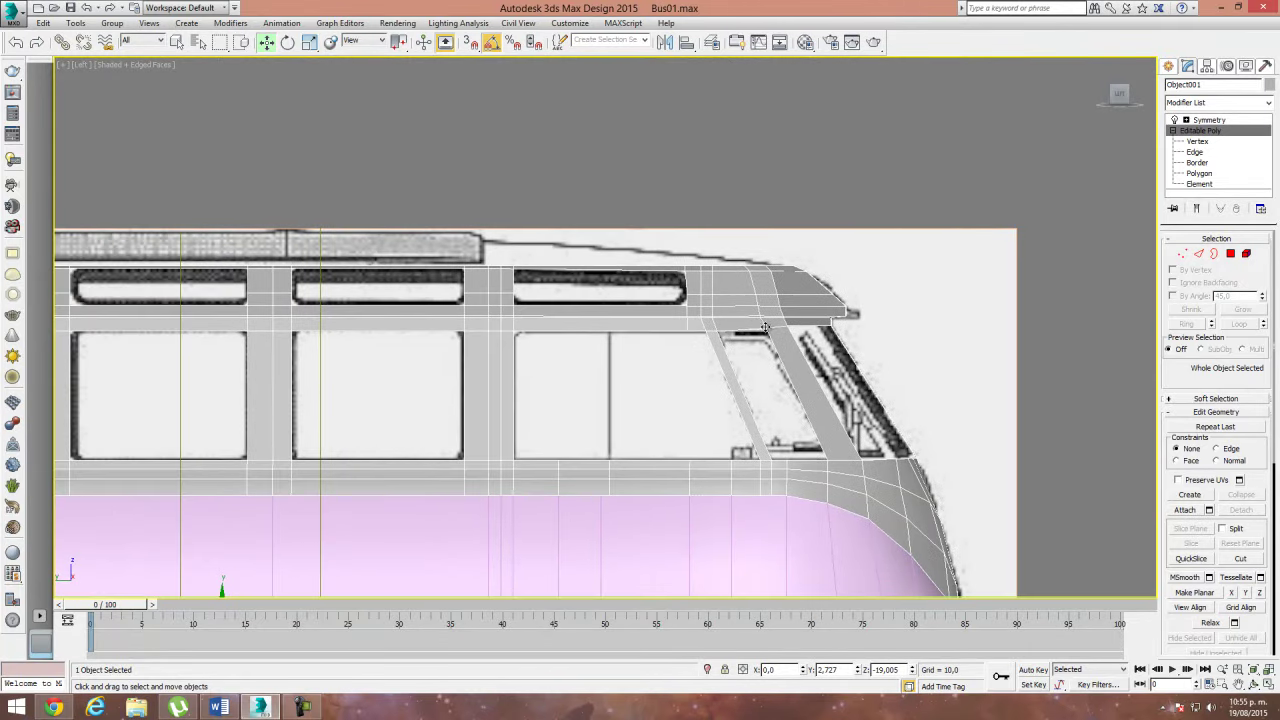
{"action": "middle_click_drag", "start_coordinate": [681, 344], "coordinate": [804, 329]}
Step: In Front view, marquee-select the roof's corner vertices in Vertex mode
{"action": "scroll", "coordinate": [612, 305], "scroll_direction": "down", "scroll_amount": 2}
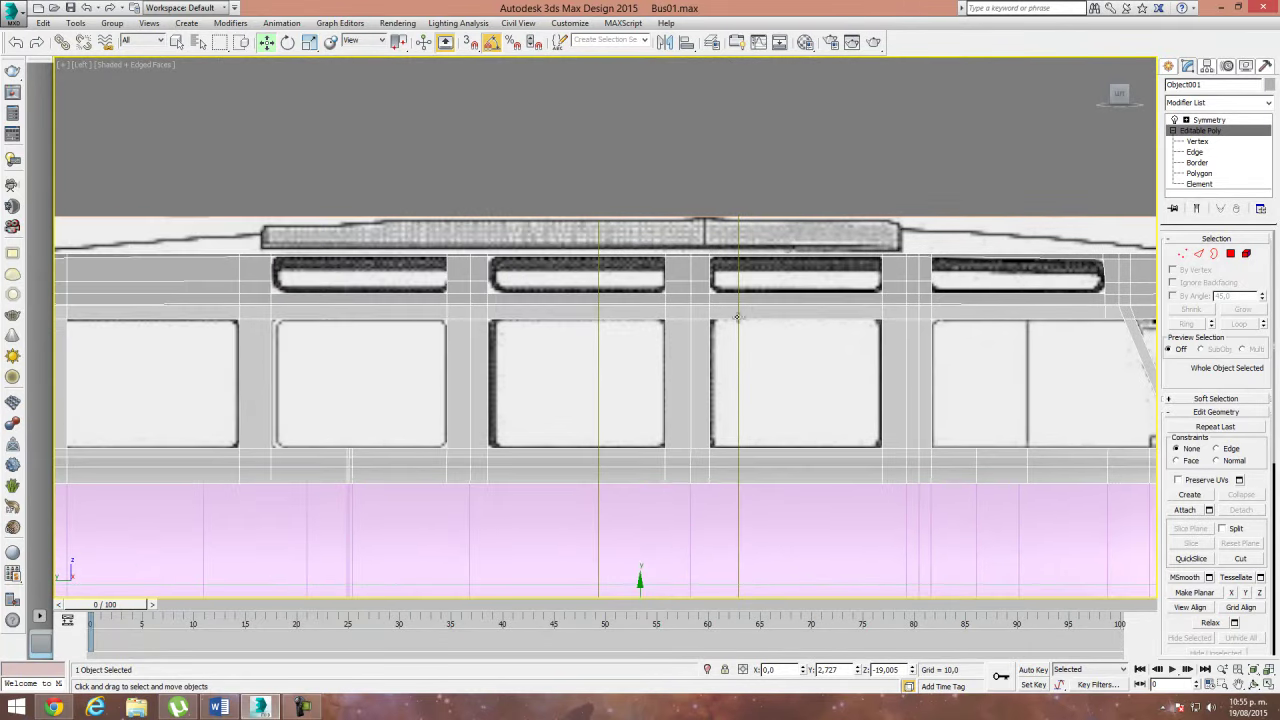
{"action": "scroll", "coordinate": [612, 305], "scroll_direction": "down", "scroll_amount": 2}
{"action": "scroll", "coordinate": [698, 305], "scroll_direction": "down", "scroll_amount": 2}
{"action": "key", "text": "f"}
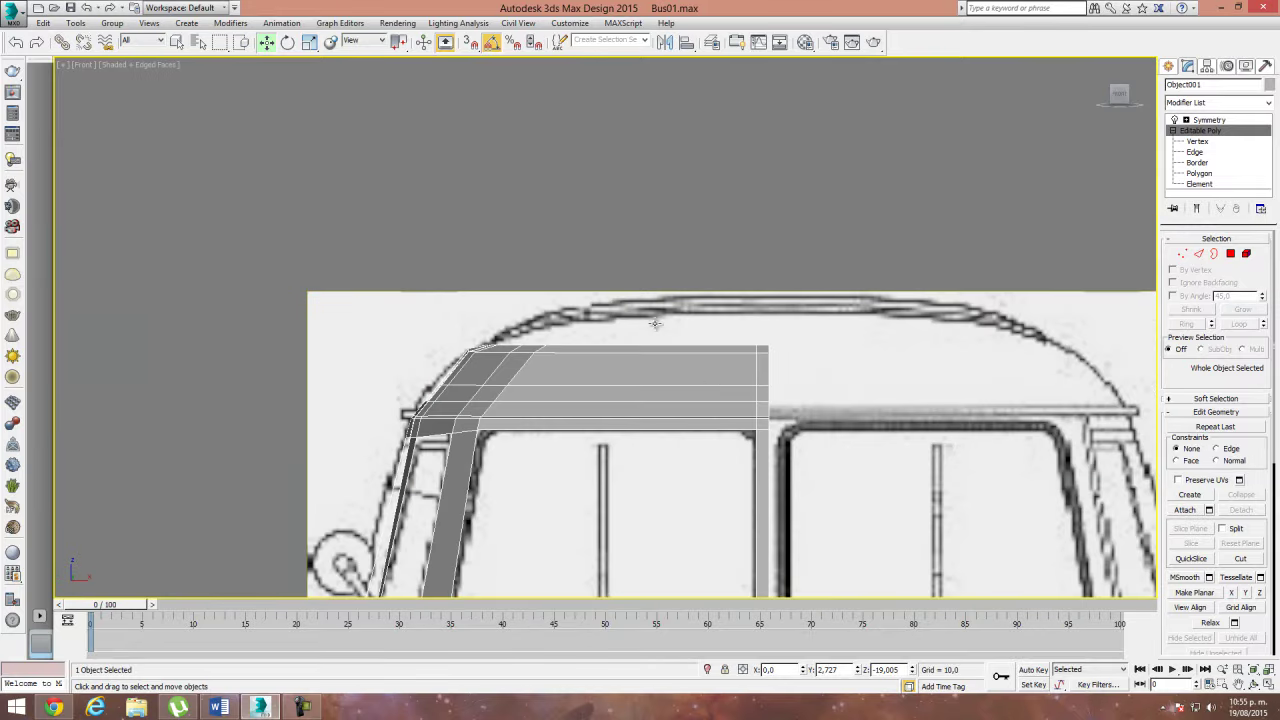
{"action": "middle_click_drag", "start_coordinate": [711, 382], "coordinate": [715, 274]}
{"action": "scroll", "coordinate": [495, 315], "scroll_direction": "up", "scroll_amount": 3}
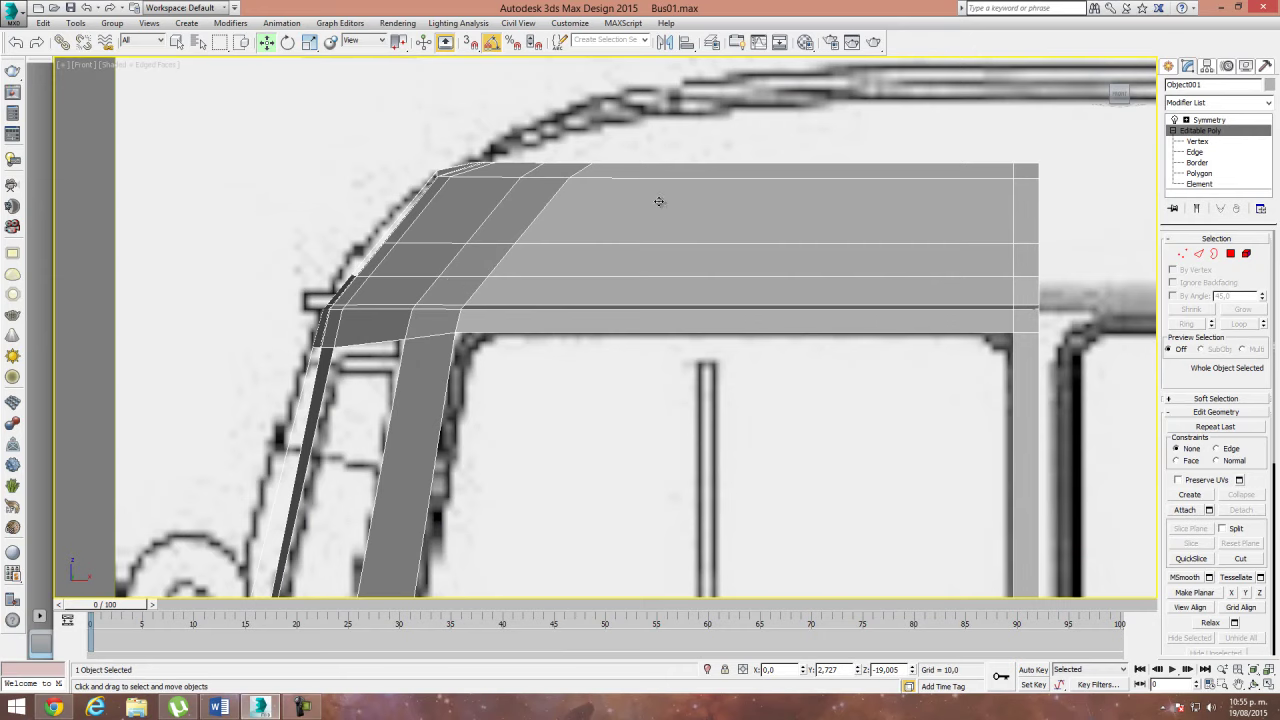
{"action": "left_click", "coordinate": [1182, 253]}
{"action": "scroll", "coordinate": [451, 214], "scroll_direction": "up", "scroll_amount": 1}
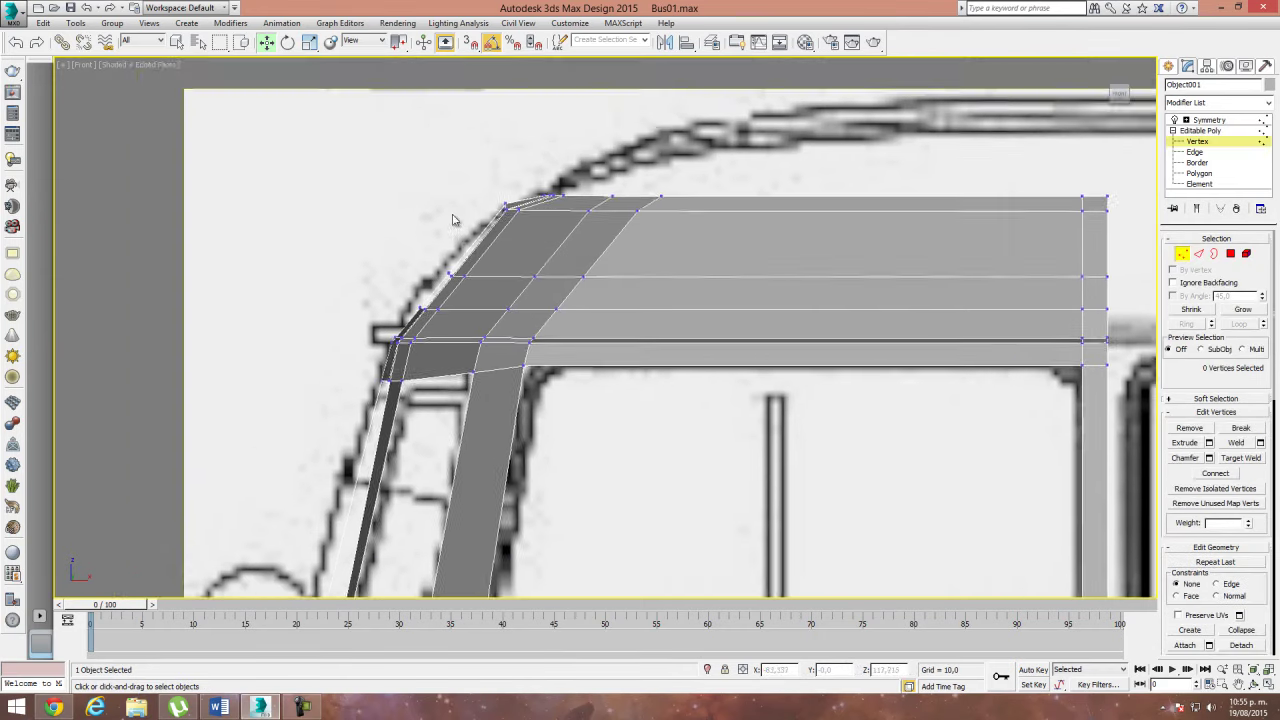
{"action": "scroll", "coordinate": [586, 200], "scroll_direction": "up", "scroll_amount": 3}
{"action": "scroll", "coordinate": [610, 187], "scroll_direction": "up", "scroll_amount": 2}
{"action": "left_click_drag", "start_coordinate": [610, 187], "coordinate": [626, 205]}
{"action": "key", "text": "F3"}
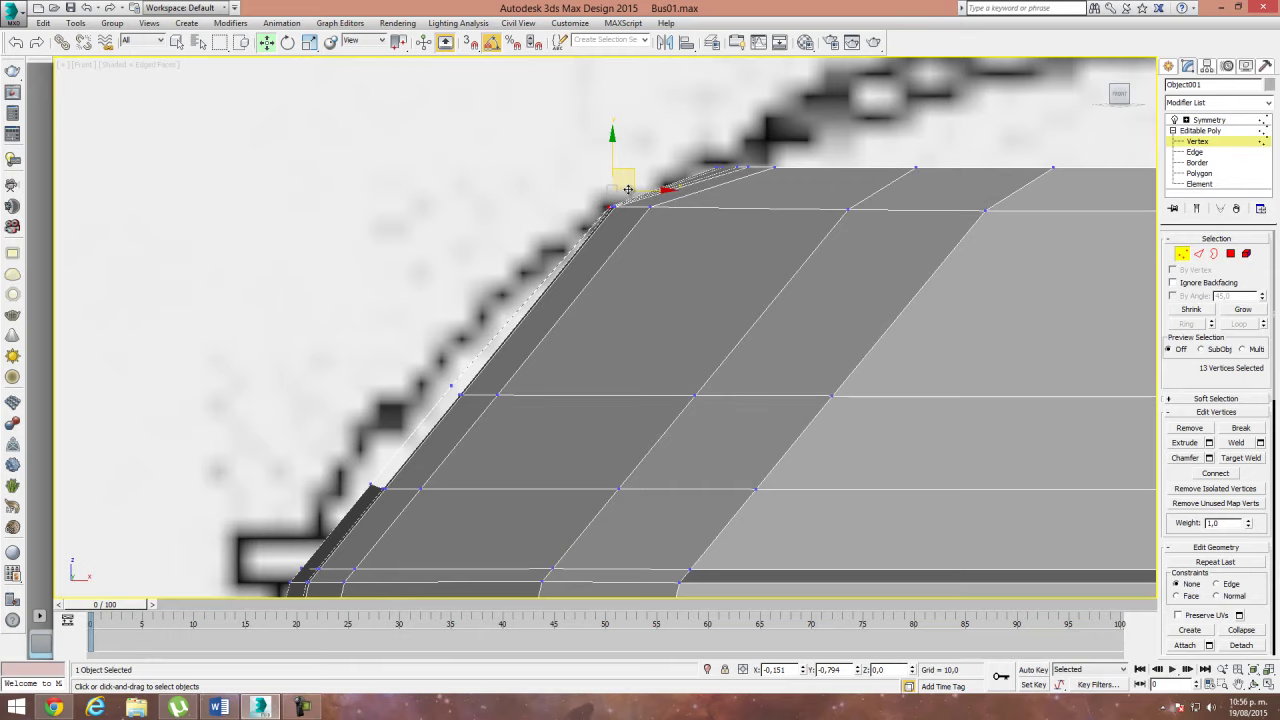
{"action": "middle_click_drag", "start_coordinate": [734, 360], "coordinate": [682, 243]}
{"action": "scroll", "coordinate": [660, 290], "scroll_direction": "down", "scroll_amount": 2}
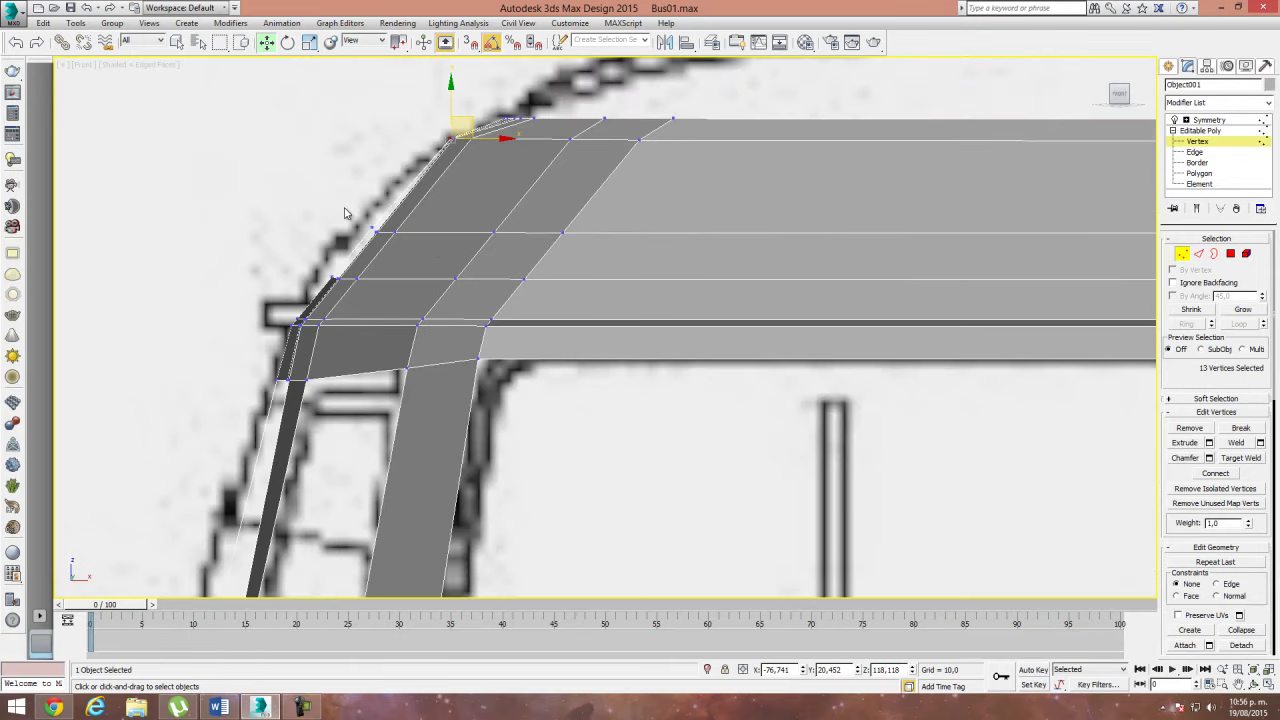
Step: Move the corner and middle-row vertices outward to follow the blueprint's curved roof outline
{"action": "left_click_drag", "start_coordinate": [416, 249], "coordinate": [315, 268]}
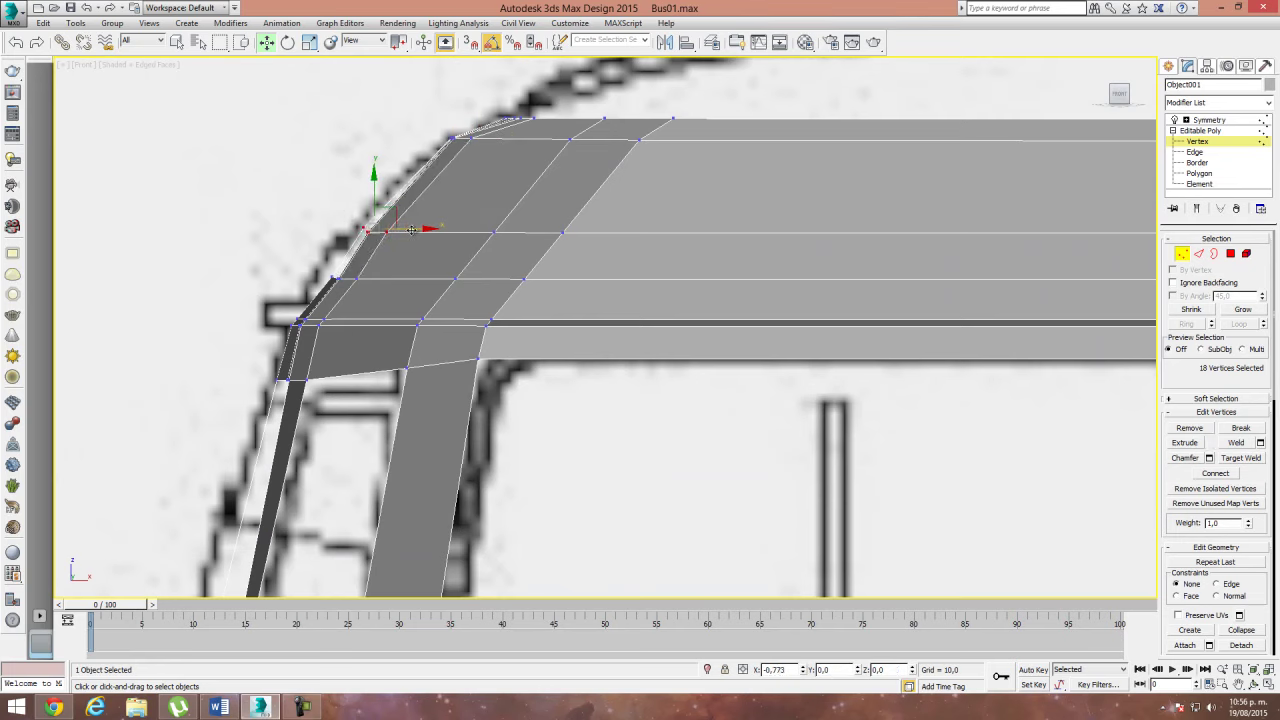
{"action": "left_click_drag", "start_coordinate": [355, 230], "coordinate": [360, 278]}
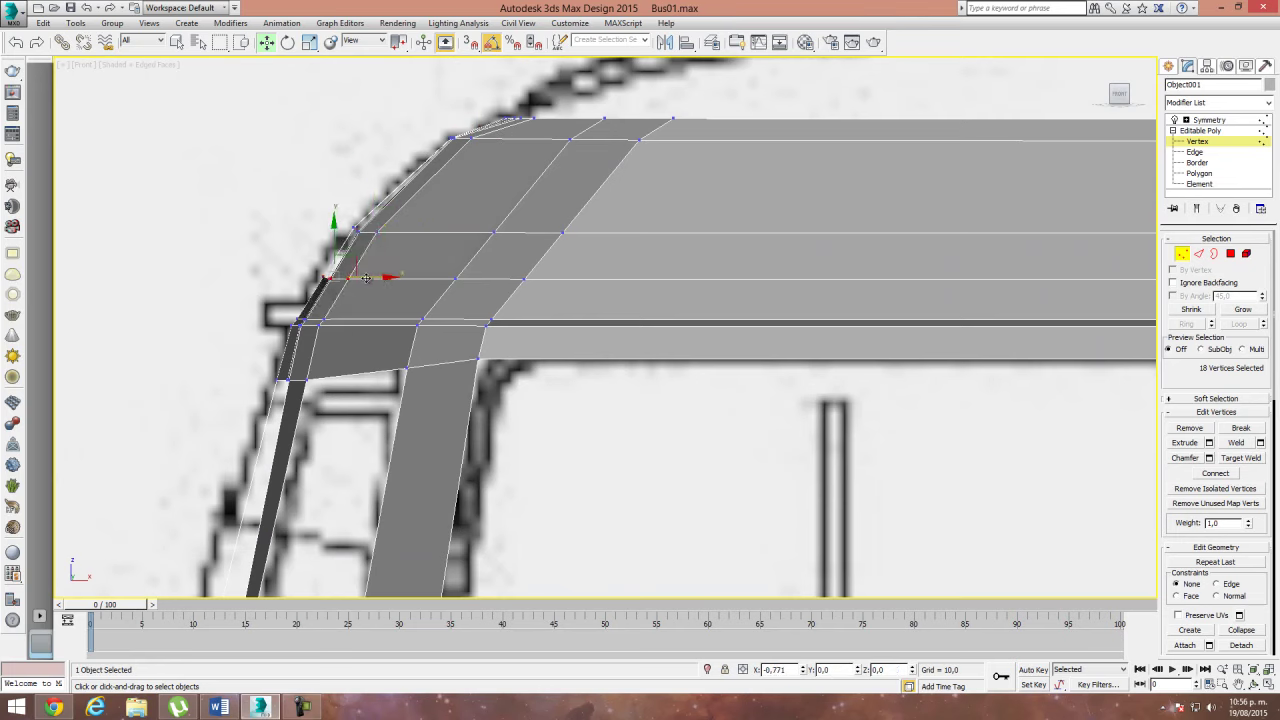
{"action": "left_click", "coordinate": [443, 233]}
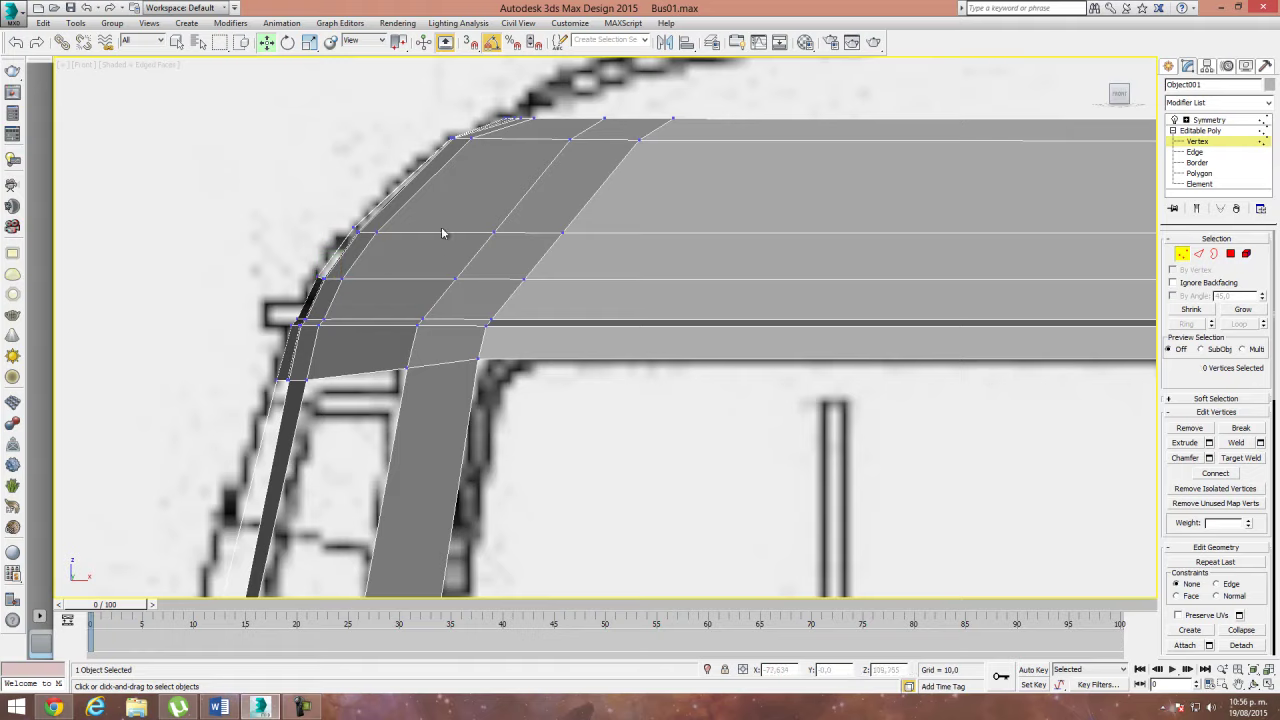
{"action": "left_click_drag", "start_coordinate": [505, 222], "coordinate": [445, 288]}
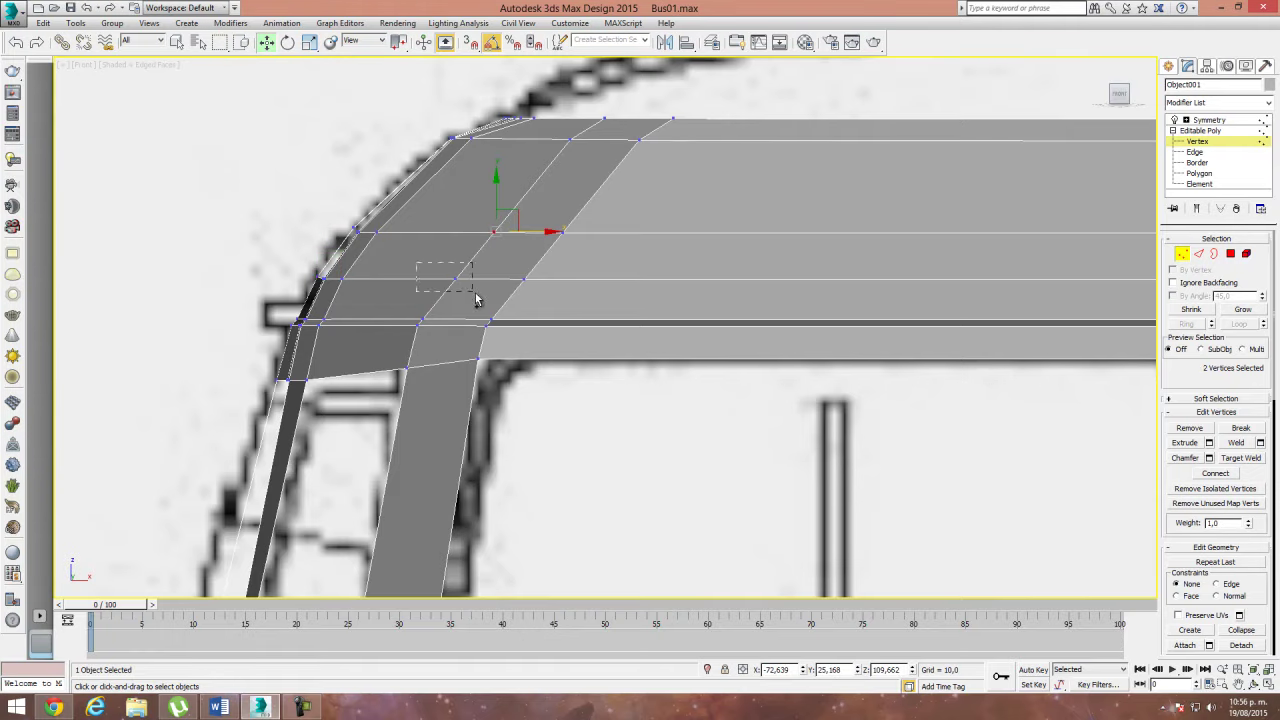
{"action": "mouse_move", "coordinate": [529, 243]}
{"action": "left_mouse_down"}
{"action": "mouse_move", "coordinate": [496, 247]}
{"action": "mouse_move", "coordinate": [573, 242]}
{"action": "mouse_move", "coordinate": [569, 260]}
{"action": "left_mouse_up"}
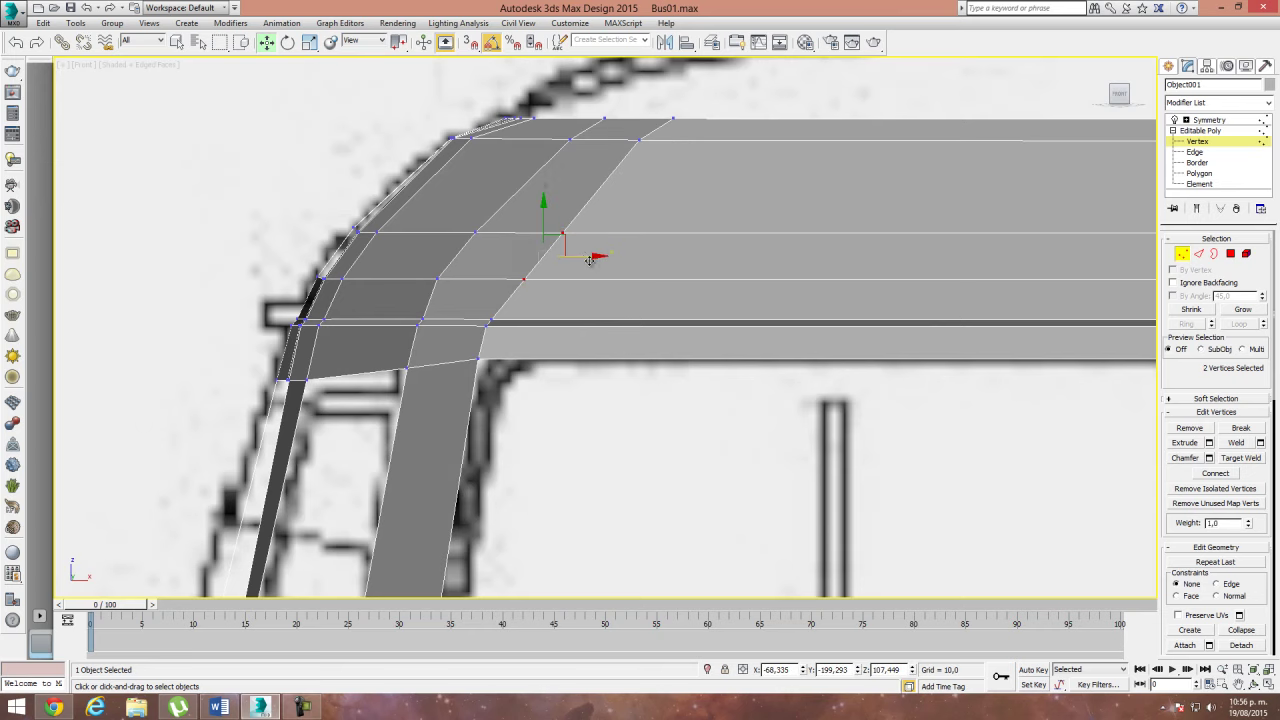
{"action": "left_click", "coordinate": [666, 237]}
{"action": "scroll", "coordinate": [600, 300], "scroll_direction": "down", "scroll_amount": 2}
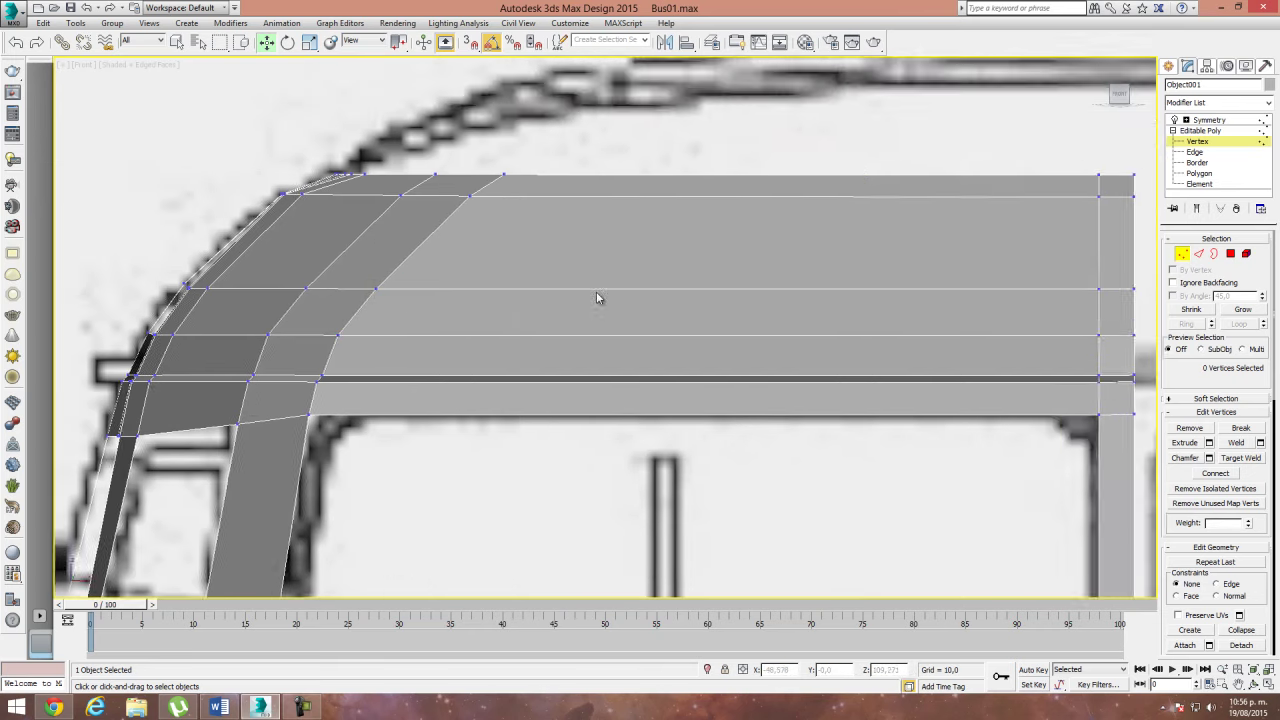
{"action": "scroll", "coordinate": [697, 341], "scroll_direction": "down", "scroll_amount": 2}
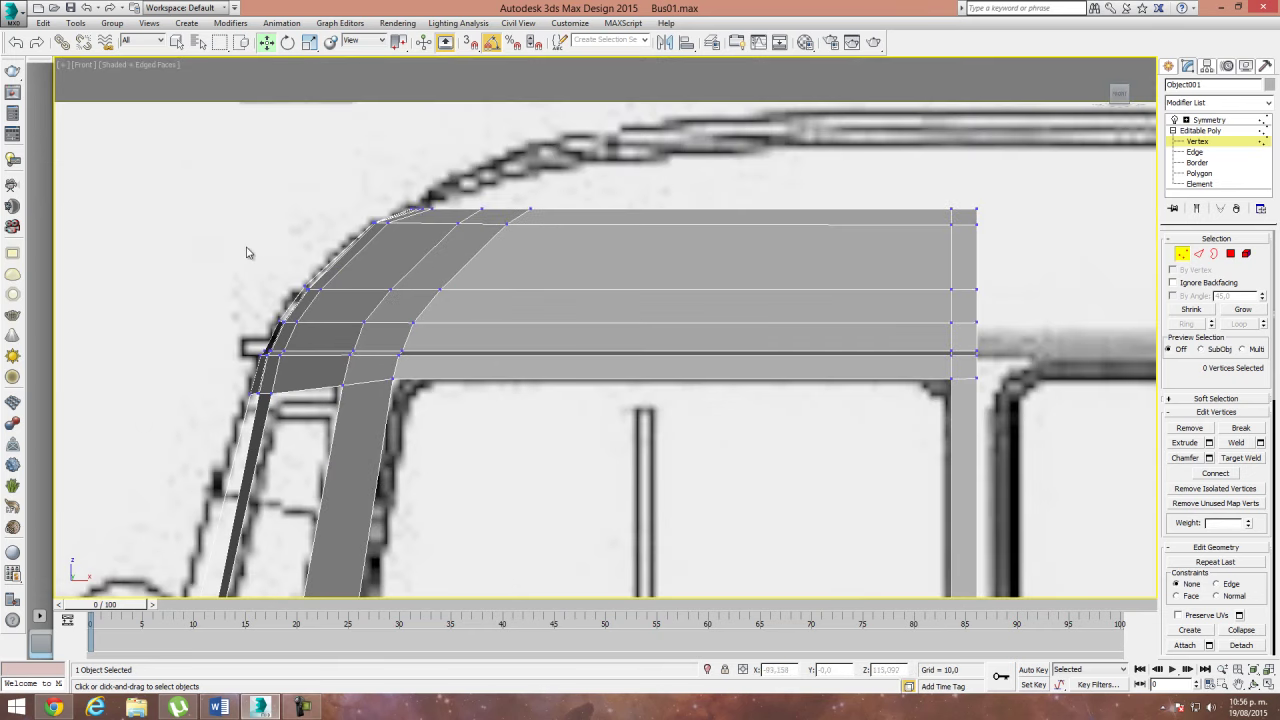
{"action": "left_click", "coordinate": [85, 65]}
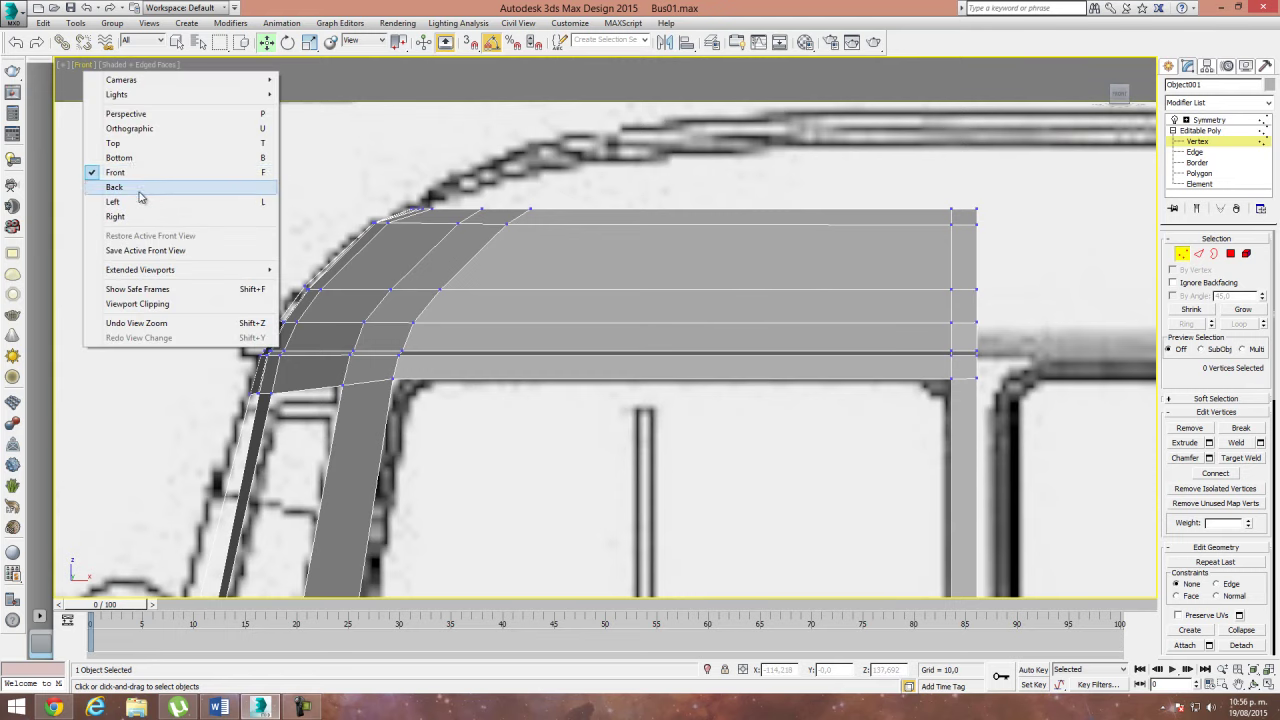
Step: In the back view, select the lower roof-corner vertices and nudge the window-band corner onto the outline
{"action": "left_click", "coordinate": [142, 190]}
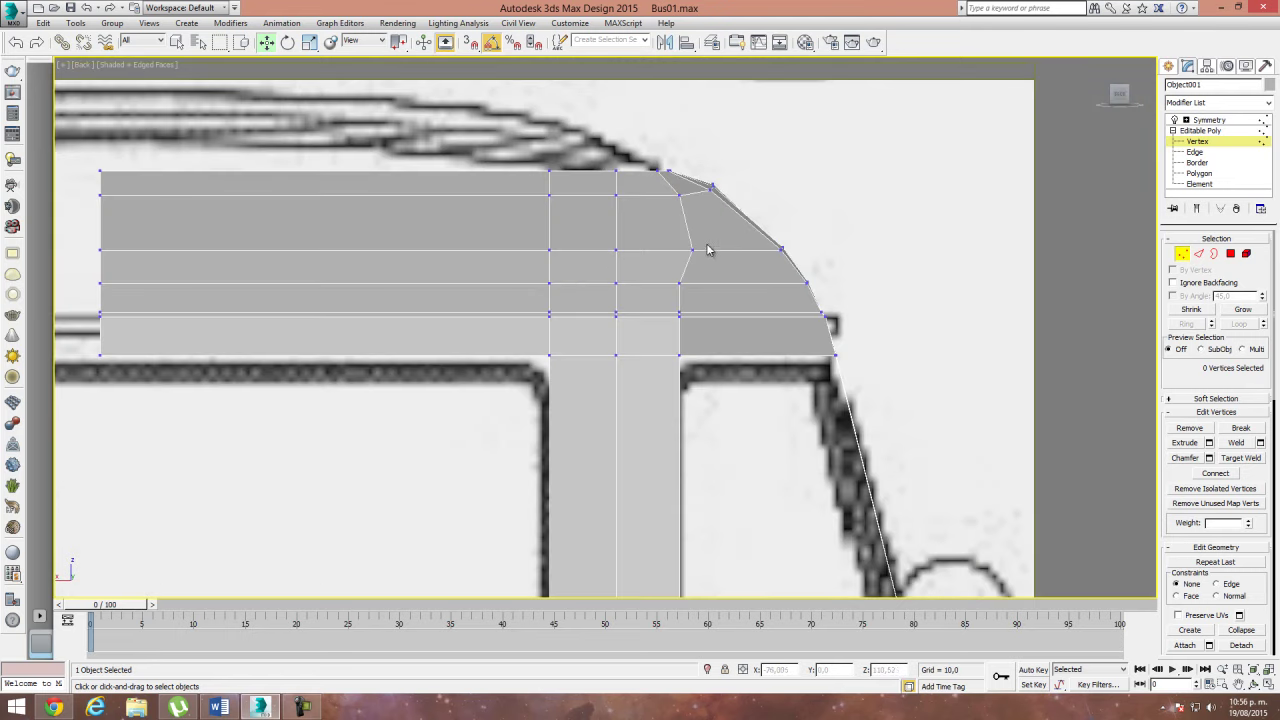
{"action": "left_click", "coordinate": [834, 355]}
{"action": "left_click", "coordinate": [831, 330]}
{"action": "left_click", "coordinate": [822, 316]}
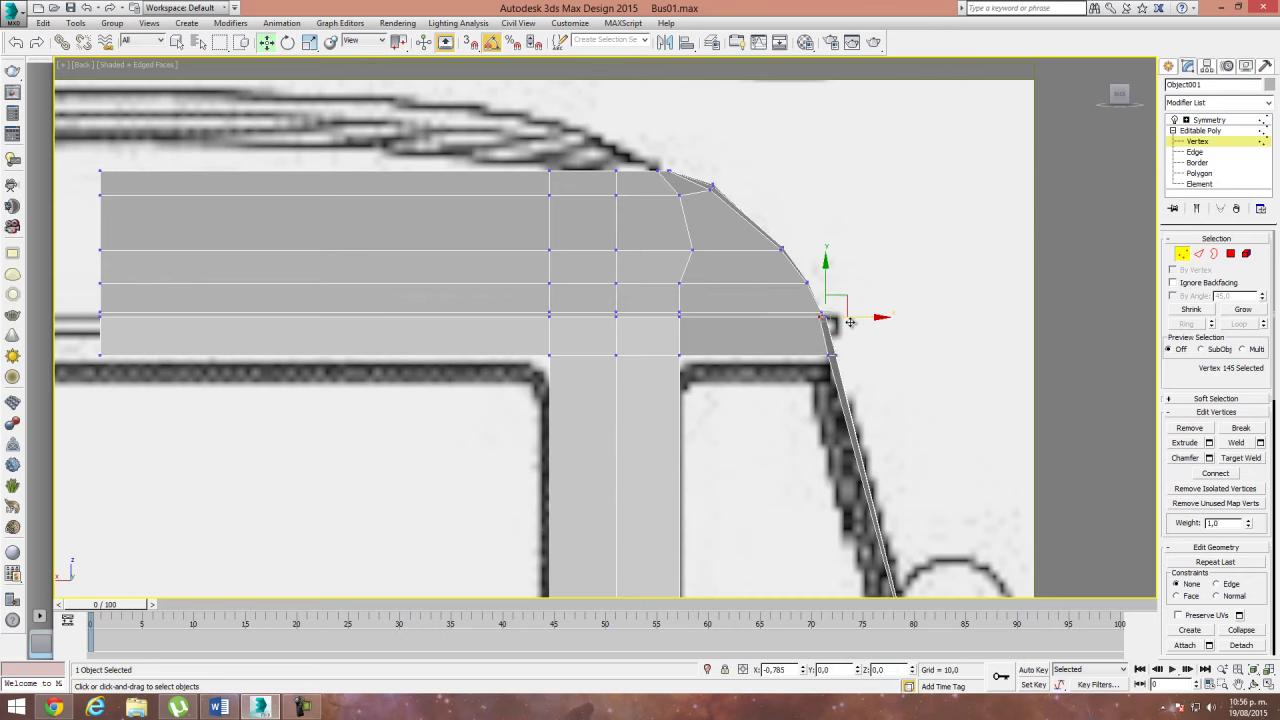
{"action": "scroll", "coordinate": [830, 318], "scroll_direction": "up", "scroll_amount": 4}
{"action": "scroll", "coordinate": [800, 300], "scroll_direction": "up", "scroll_amount": 3}
{"action": "left_click", "coordinate": [735, 287]}
{"action": "left_click", "coordinate": [733, 280]}
{"action": "left_click_drag", "start_coordinate": [762, 279], "coordinate": [765, 279]}
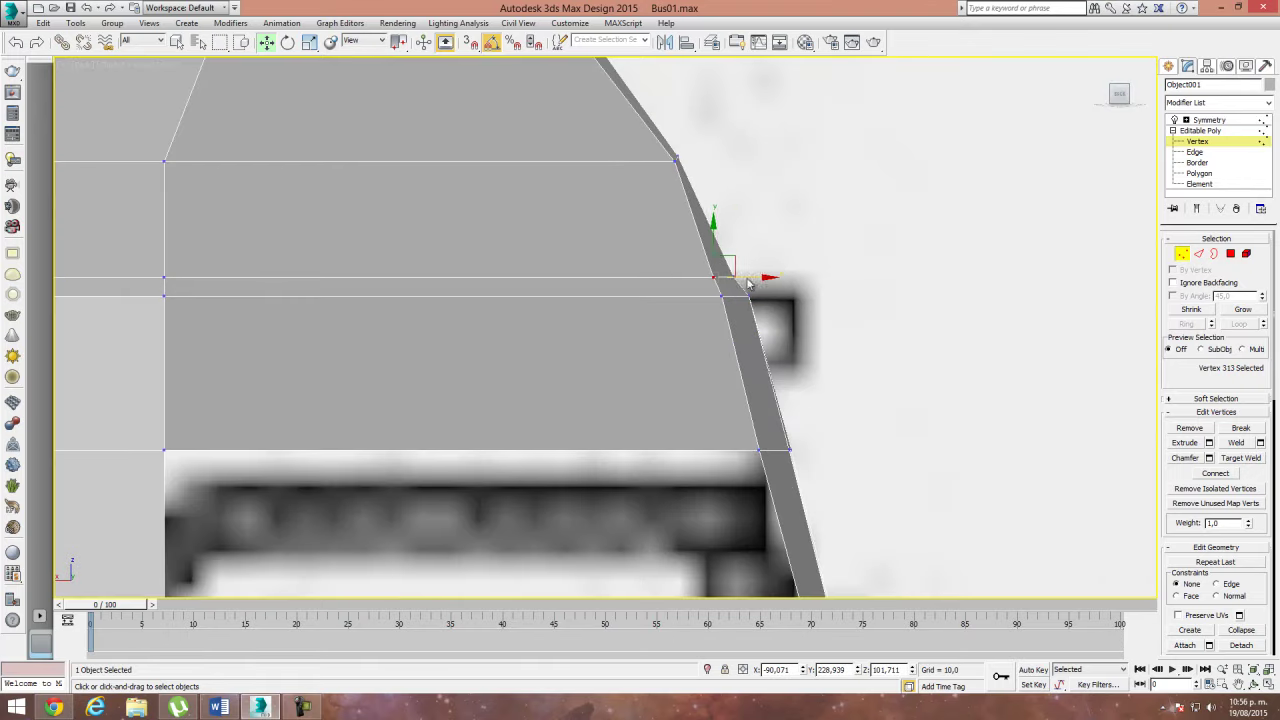
{"action": "middle_click_drag", "start_coordinate": [757, 278], "coordinate": [833, 330]}
Step: Nudge the upper and lower roof-curve corner vertices so they follow the blueprint curve
{"action": "left_click", "coordinate": [773, 281]}
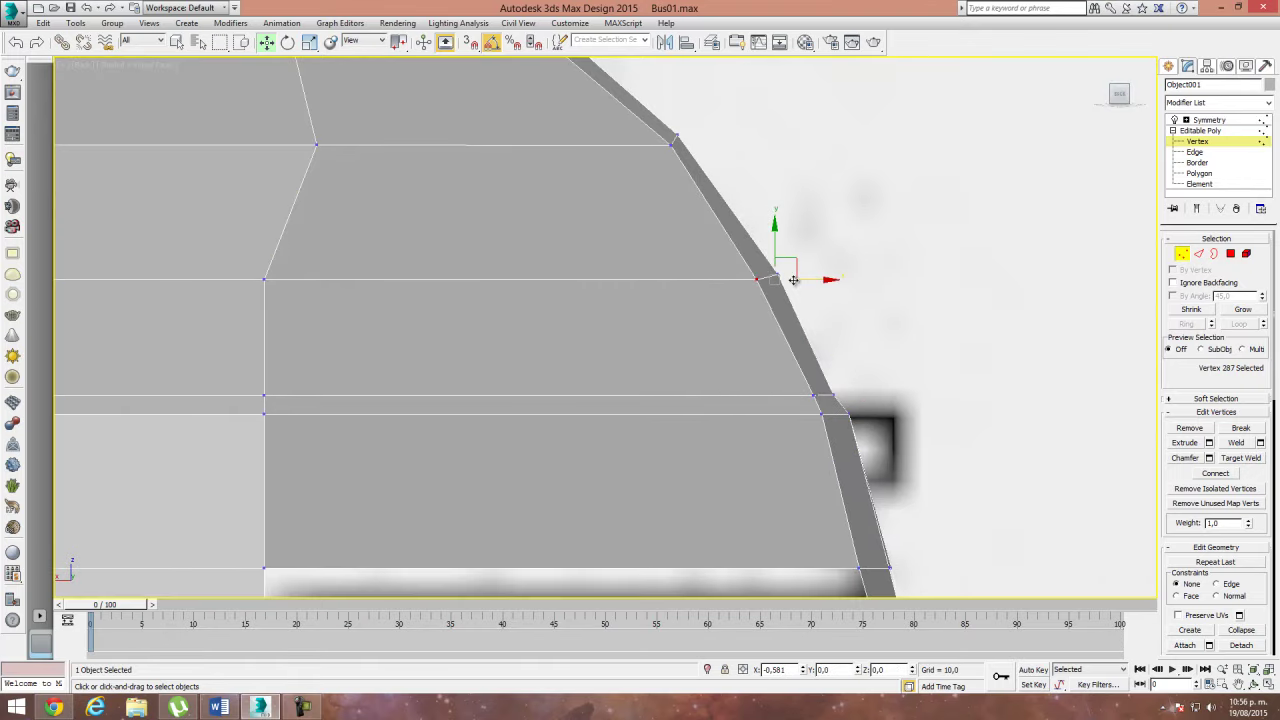
{"action": "left_click", "coordinate": [829, 270]}
{"action": "middle_click_drag", "start_coordinate": [709, 228], "coordinate": [793, 333]}
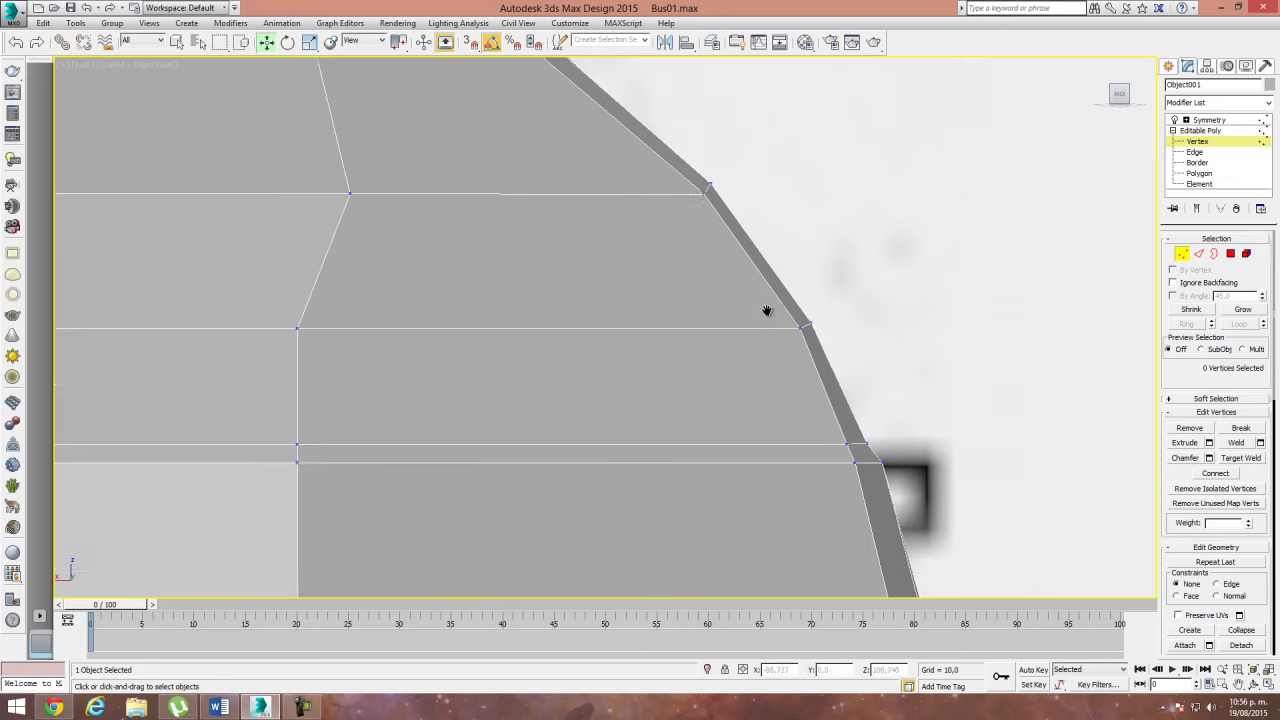
{"action": "left_click", "coordinate": [757, 250]}
{"action": "left_click_drag", "start_coordinate": [777, 232], "coordinate": [768, 226]}
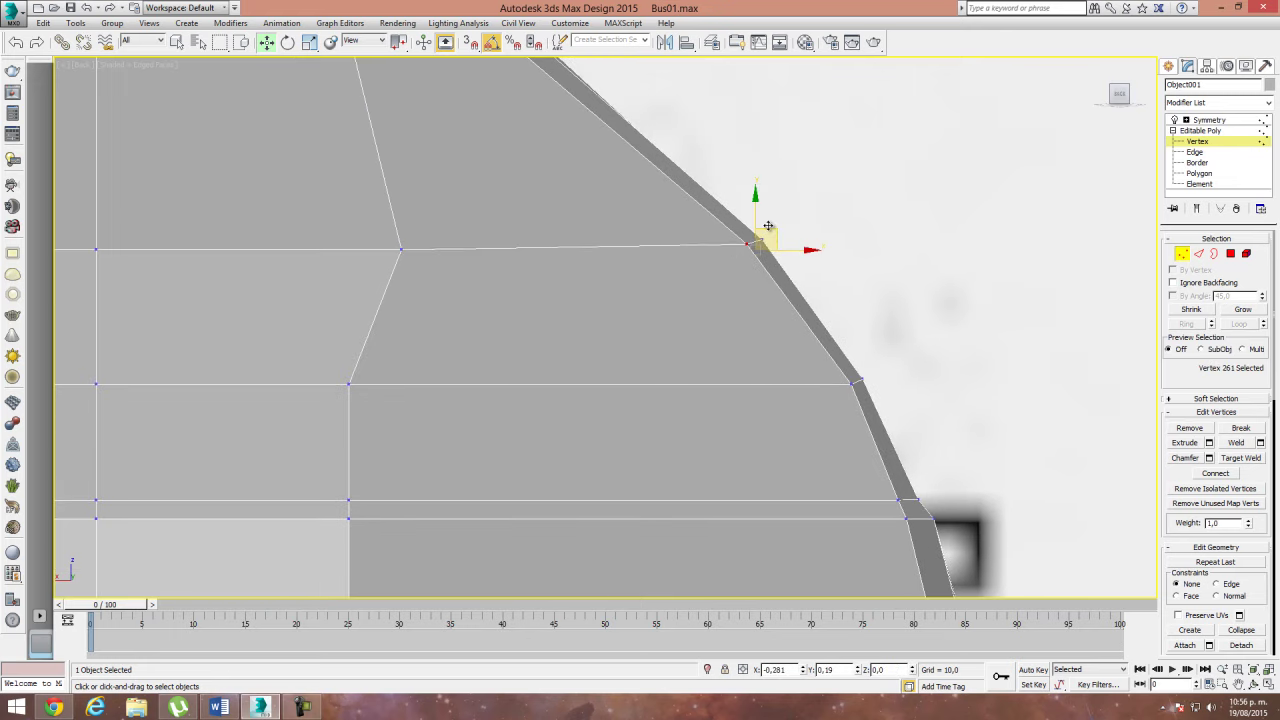
{"action": "middle_click_drag", "start_coordinate": [618, 124], "coordinate": [730, 227]}
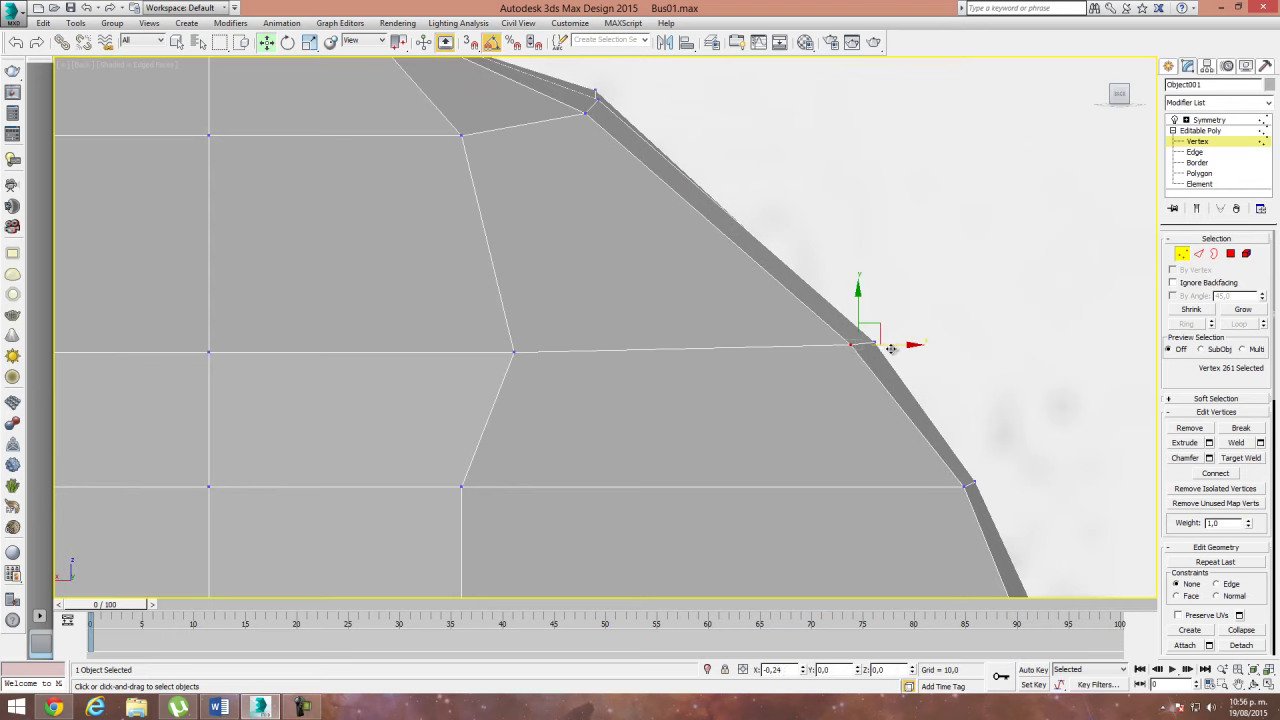
{"action": "middle_click_drag", "start_coordinate": [895, 348], "coordinate": [845, 185]}
{"action": "left_click", "coordinate": [918, 324]}
{"action": "left_click_drag", "start_coordinate": [942, 326], "coordinate": [933, 360]}
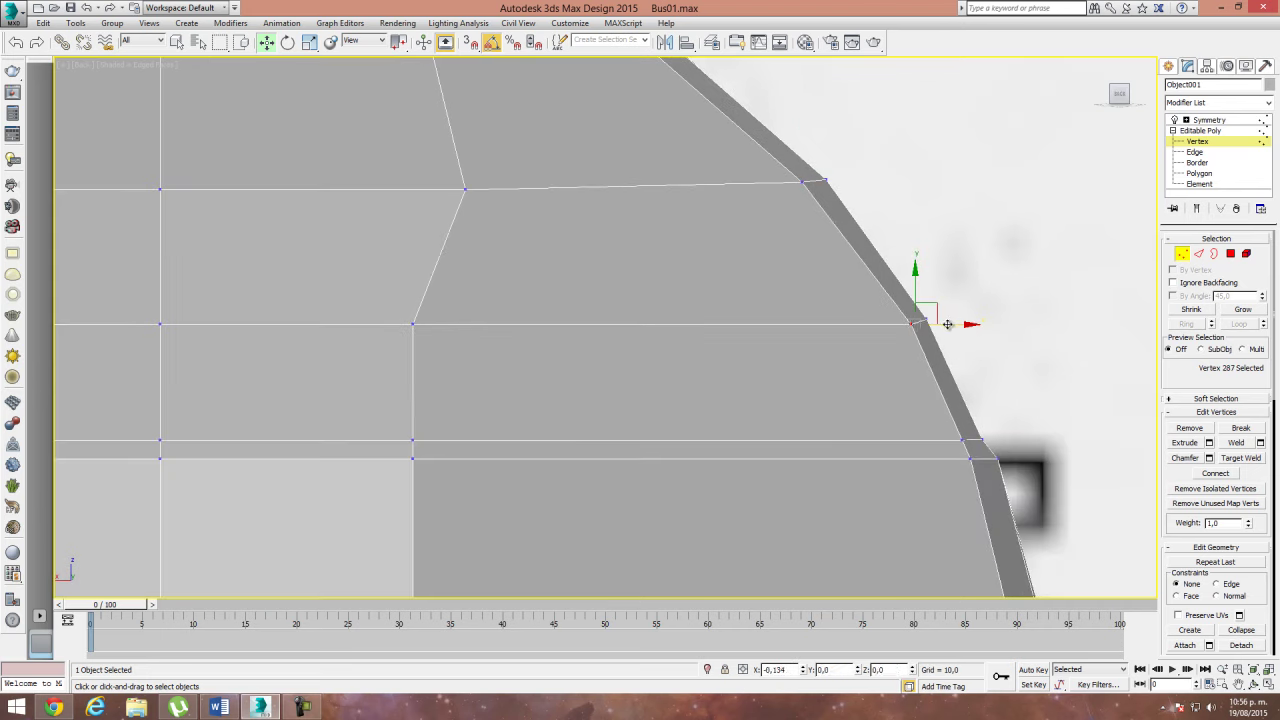
Step: Move the pillar column vertices left so they line up with the pillar and roof edge
{"action": "scroll", "coordinate": [766, 371], "scroll_direction": "down", "scroll_amount": 2}
{"action": "left_click", "coordinate": [665, 257]}
{"action": "left_click_drag", "start_coordinate": [665, 257], "coordinate": [621, 257]}
{"action": "middle_click_drag", "start_coordinate": [614, 98], "coordinate": [650, 227]}
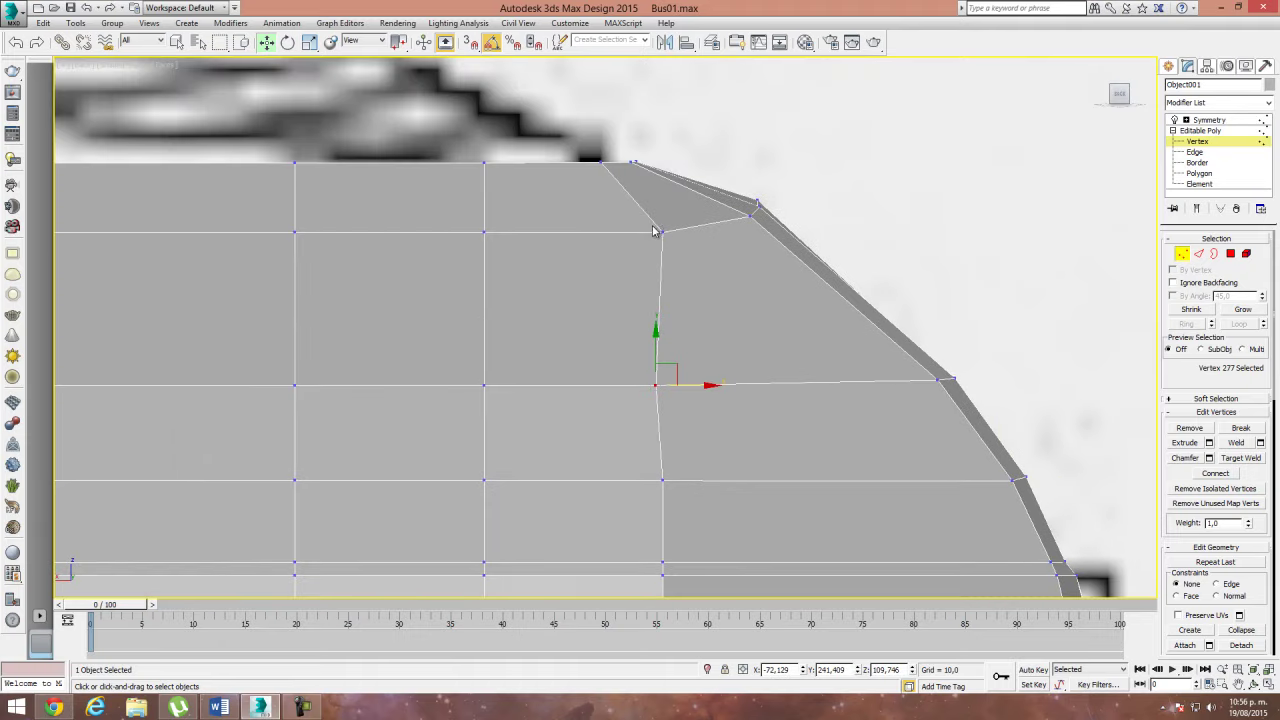
{"action": "left_click", "coordinate": [664, 232]}
{"action": "left_click_drag", "start_coordinate": [664, 232], "coordinate": [628, 232]}
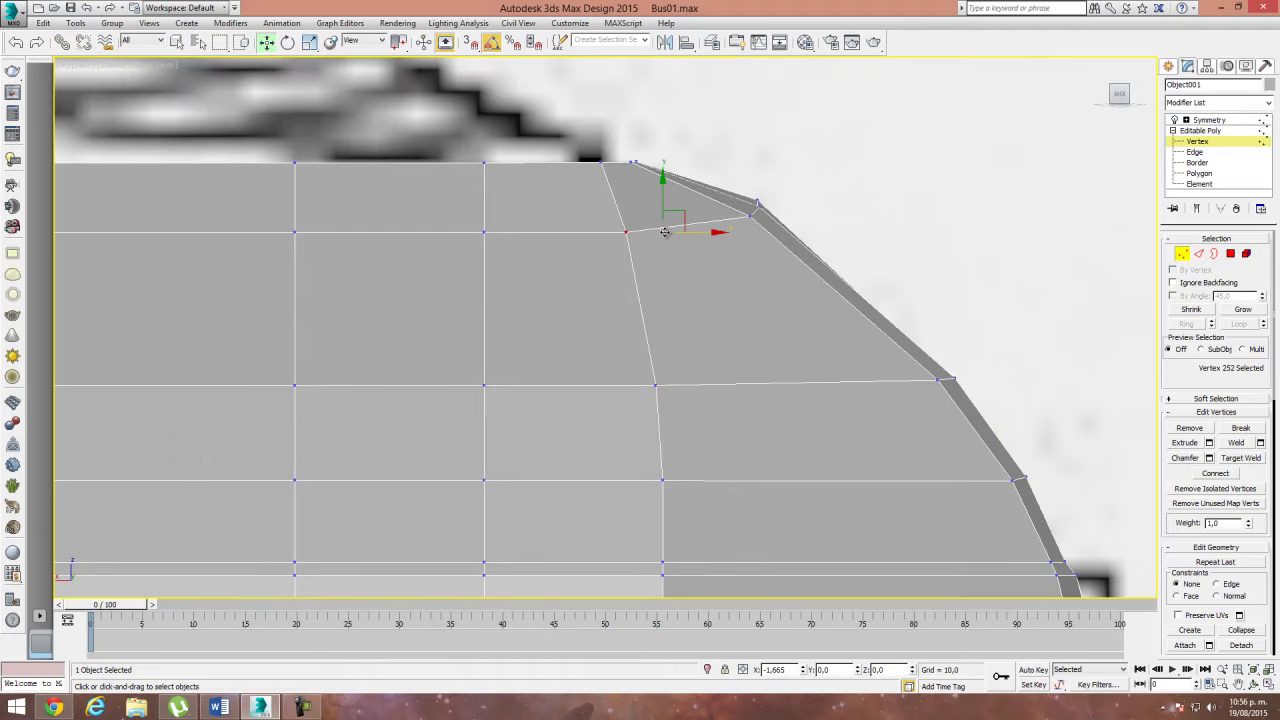
{"action": "left_click", "coordinate": [604, 170]}
{"action": "left_click_drag", "start_coordinate": [630, 163], "coordinate": [584, 163]}
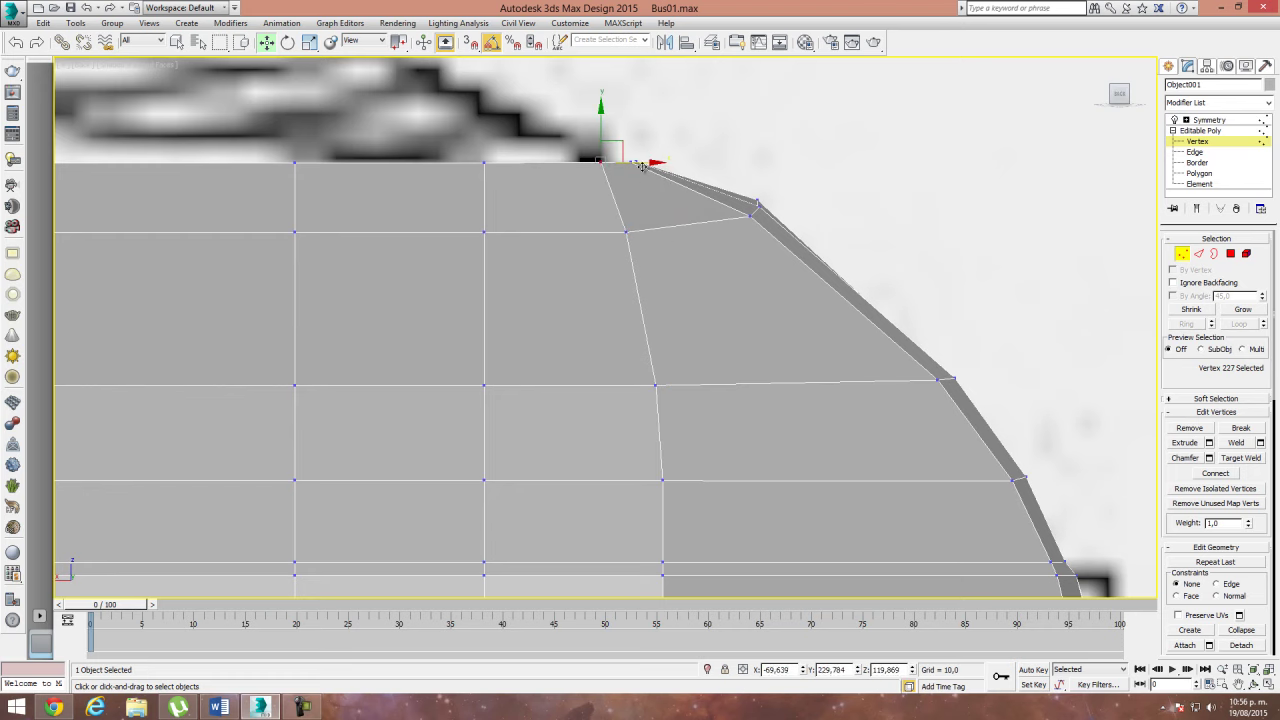
Step: Nudge the top roof-curve vertex onto the outline and check its neighbouring roof vertex
{"action": "scroll", "coordinate": [670, 329], "scroll_direction": "down", "scroll_amount": 2}
{"action": "scroll", "coordinate": [651, 289], "scroll_direction": "down", "scroll_amount": 1}
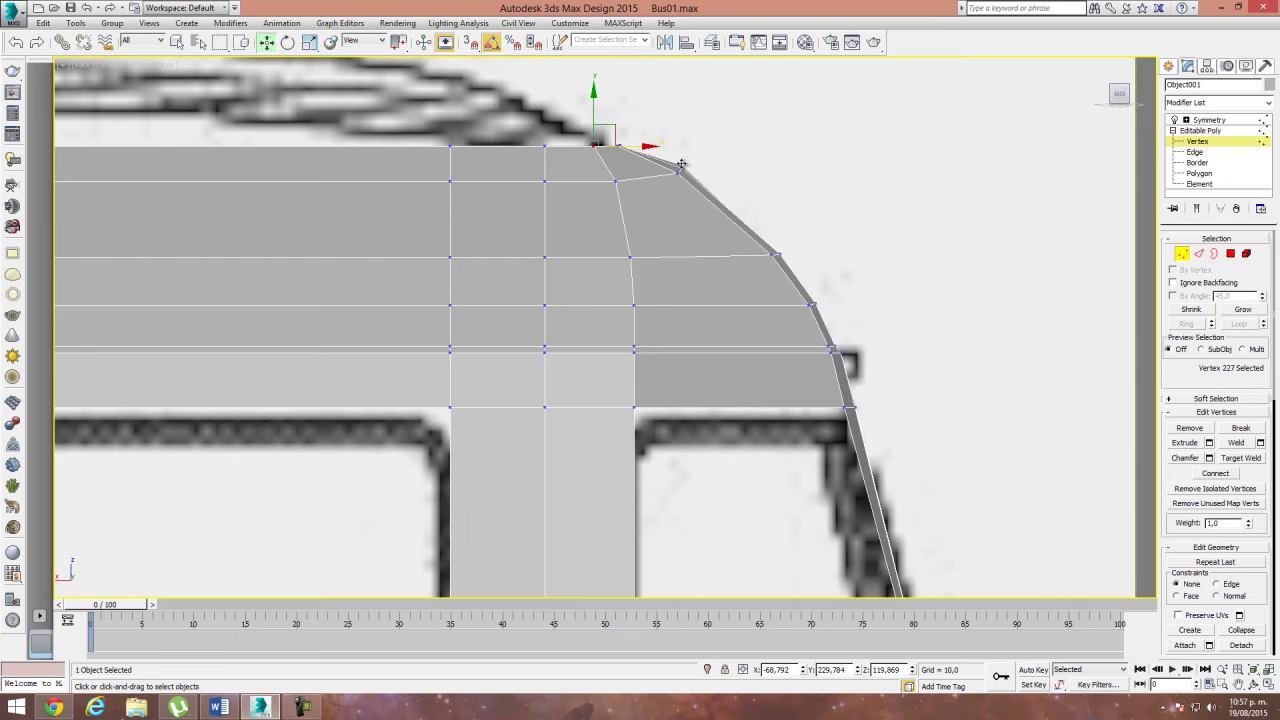
{"action": "left_click", "coordinate": [681, 163]}
{"action": "scroll", "coordinate": [688, 200], "scroll_direction": "up", "scroll_amount": 1}
{"action": "scroll", "coordinate": [698, 242], "scroll_direction": "up", "scroll_amount": 1}
{"action": "left_click_drag", "start_coordinate": [694, 250], "coordinate": [697, 251]}
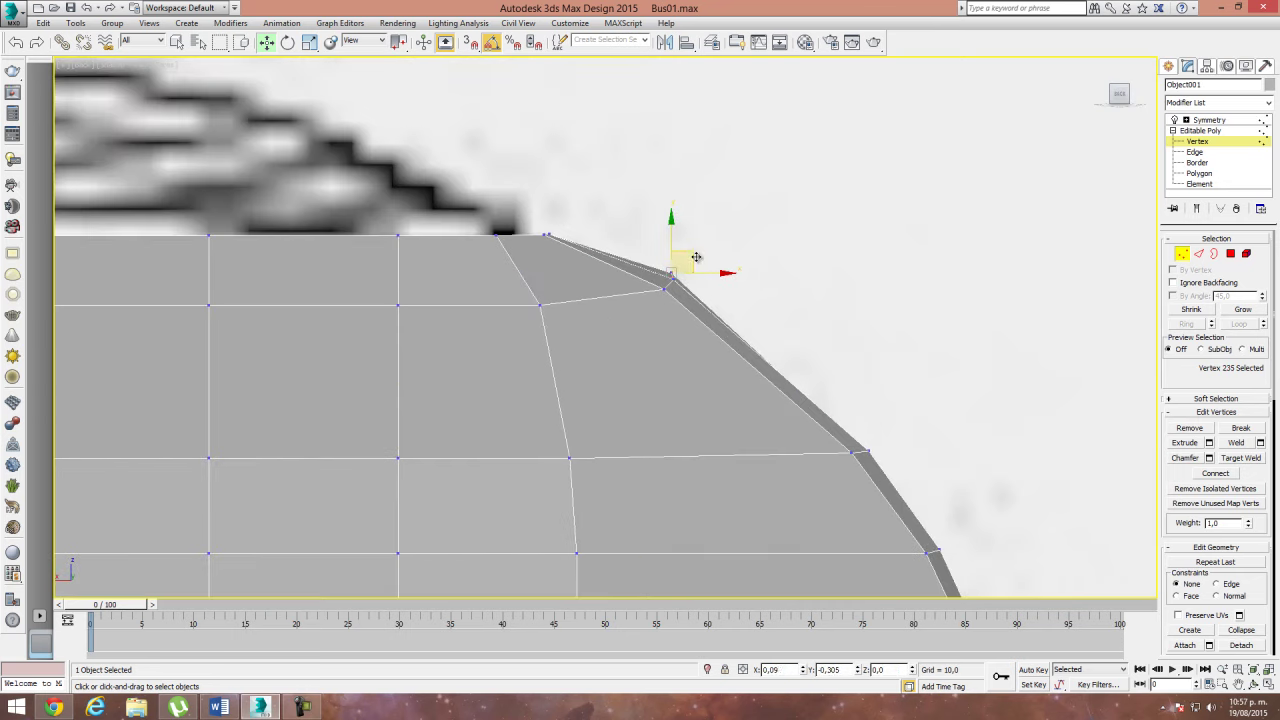
{"action": "left_click", "coordinate": [726, 259]}
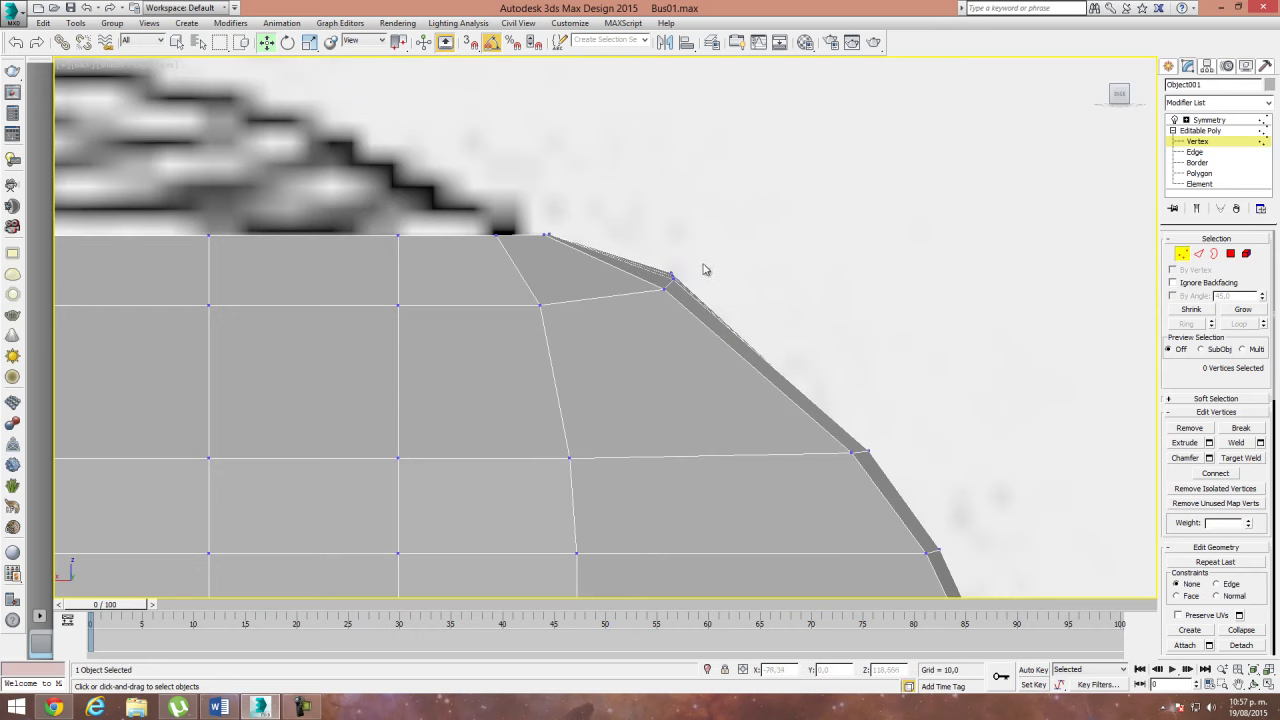
{"action": "left_click", "coordinate": [674, 272]}
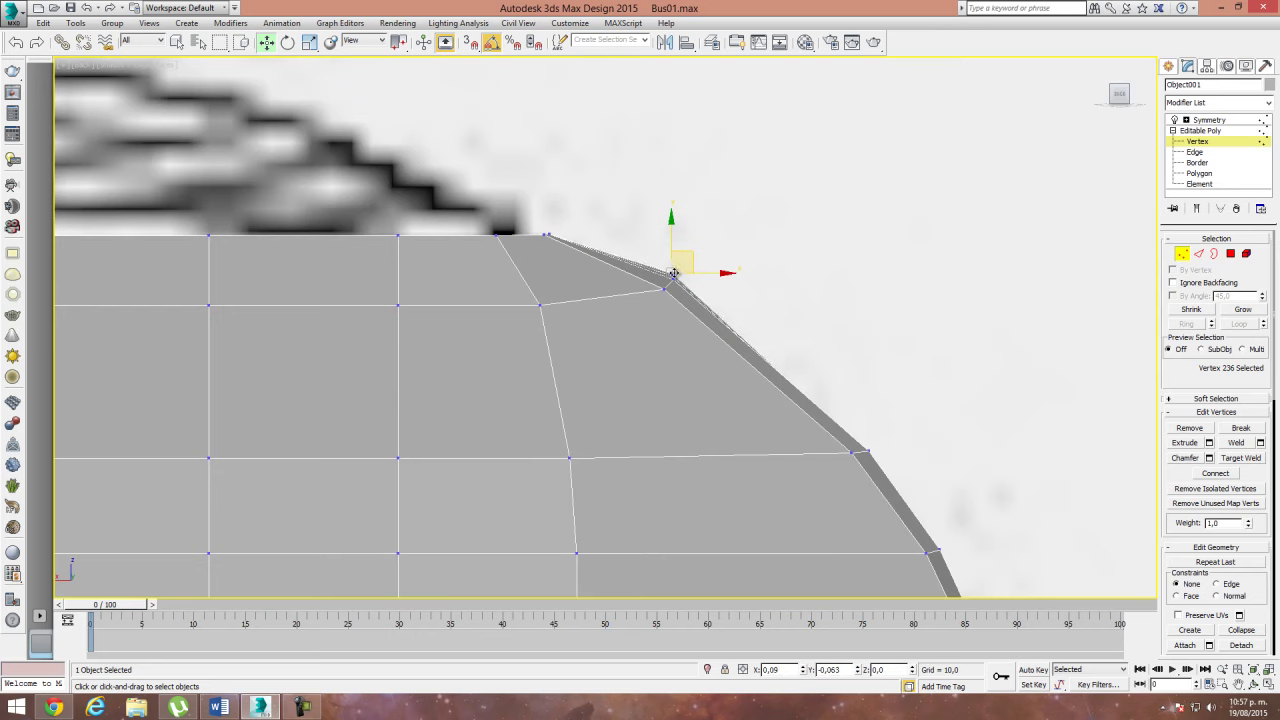
{"action": "left_click", "coordinate": [606, 360]}
Step: Exit Vertex mode and select the Symmetry modifier to show the mirrored bus body
{"action": "scroll", "coordinate": [654, 371], "scroll_direction": "down", "scroll_amount": 2}
{"action": "scroll", "coordinate": [631, 398], "scroll_direction": "down", "scroll_amount": 2}
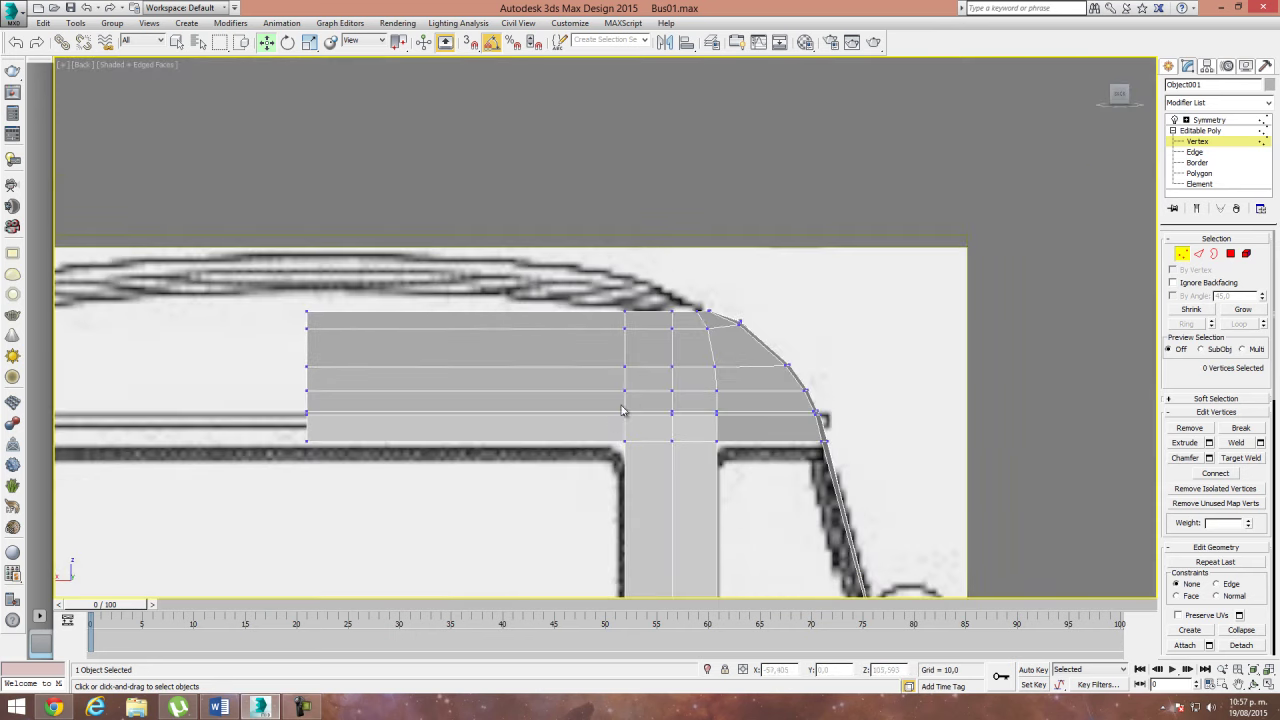
{"action": "scroll", "coordinate": [631, 398], "scroll_direction": "down", "scroll_amount": 2}
{"action": "scroll", "coordinate": [663, 377], "scroll_direction": "down", "scroll_amount": 1}
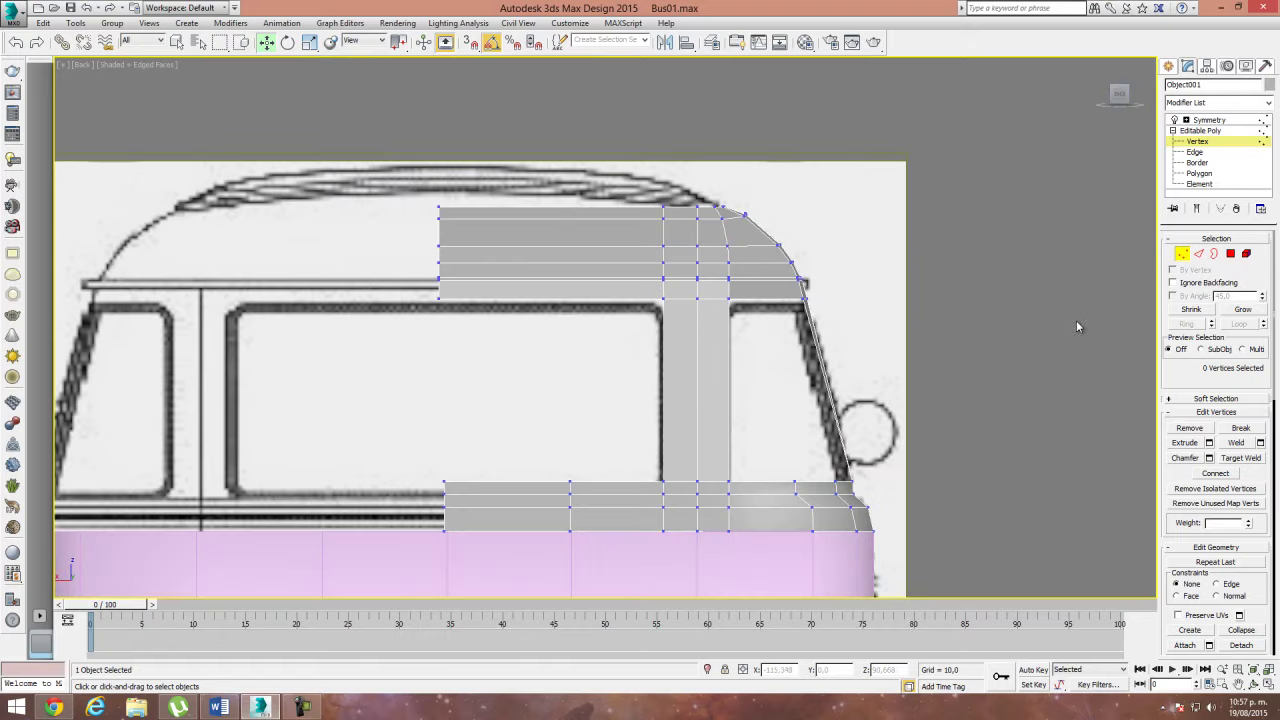
{"action": "left_click", "coordinate": [1184, 256]}
{"action": "left_click", "coordinate": [1209, 121]}
{"action": "scroll", "coordinate": [750, 330], "scroll_direction": "down", "scroll_amount": 1}
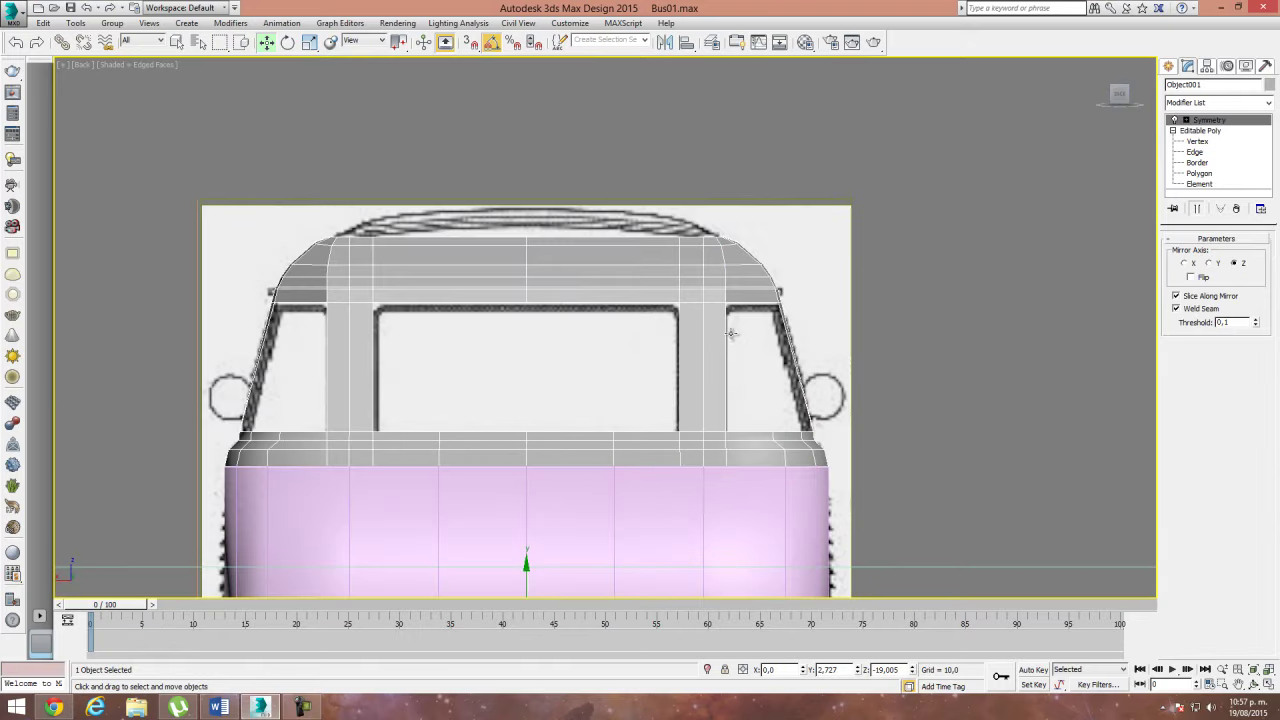
Step: In Perspective view, select the bus body and hide all unselected reference planes
{"action": "key", "text": "p"}
{"action": "scroll", "coordinate": [814, 357], "scroll_direction": "down", "scroll_amount": 3}
{"action": "middle_click_drag", "start_coordinate": [814, 357], "coordinate": [680, 313], "text": "alt"}
{"action": "left_click", "coordinate": [688, 456], "text": "ctrl"}
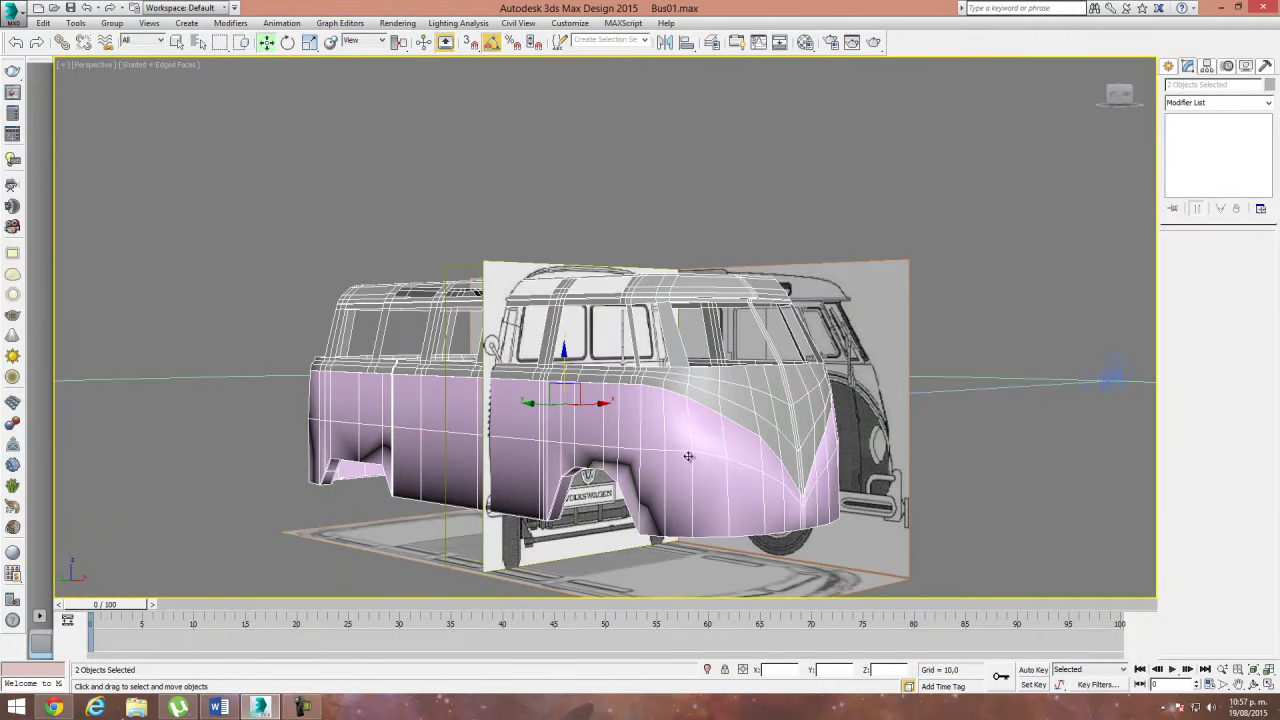
{"action": "right_click", "coordinate": [690, 426]}
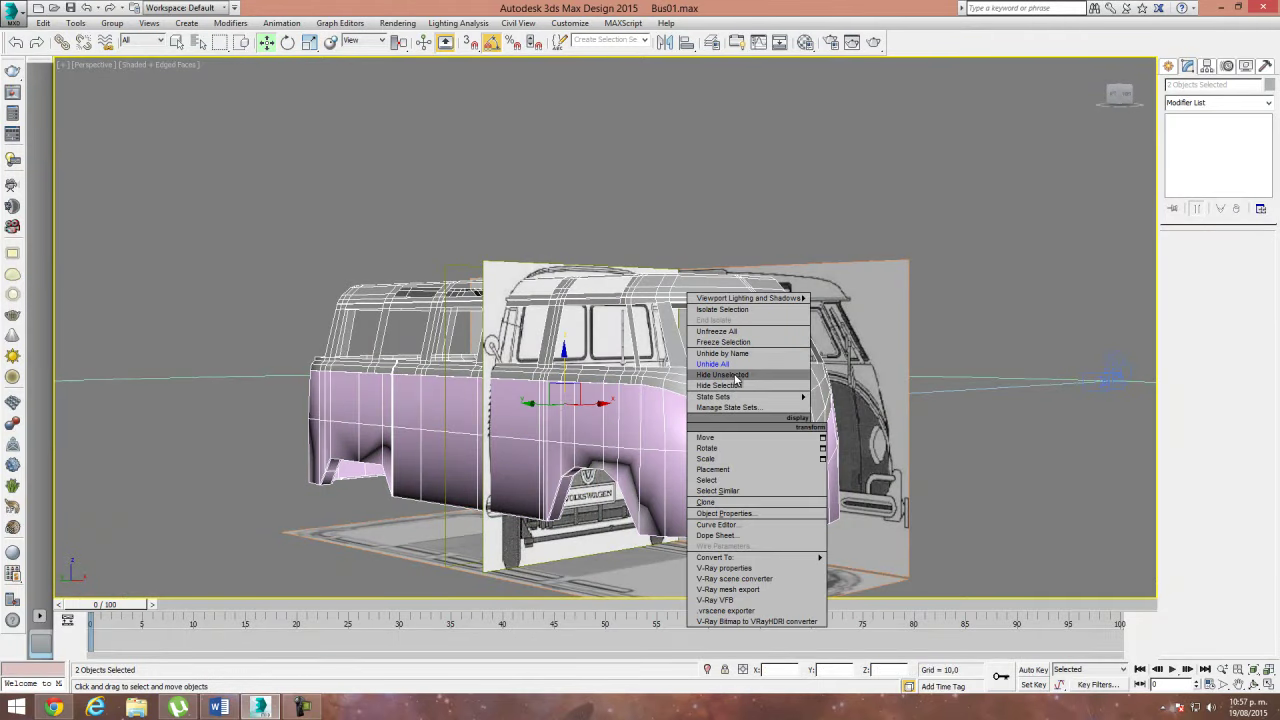
{"action": "left_click", "coordinate": [736, 376]}
Step: Switch to plain shaded display with F4 and orbit around the bus to inspect it
{"action": "mouse_move", "coordinate": [702, 393]}
{"action": "middle_mouse_down", "text": "alt"}
{"action": "mouse_move", "coordinate": [703, 411]}
{"action": "mouse_move", "coordinate": [690, 402]}
{"action": "mouse_move", "coordinate": [770, 337]}
{"action": "middle_mouse_up", "text": "alt"}
{"action": "key", "text": "F4"}
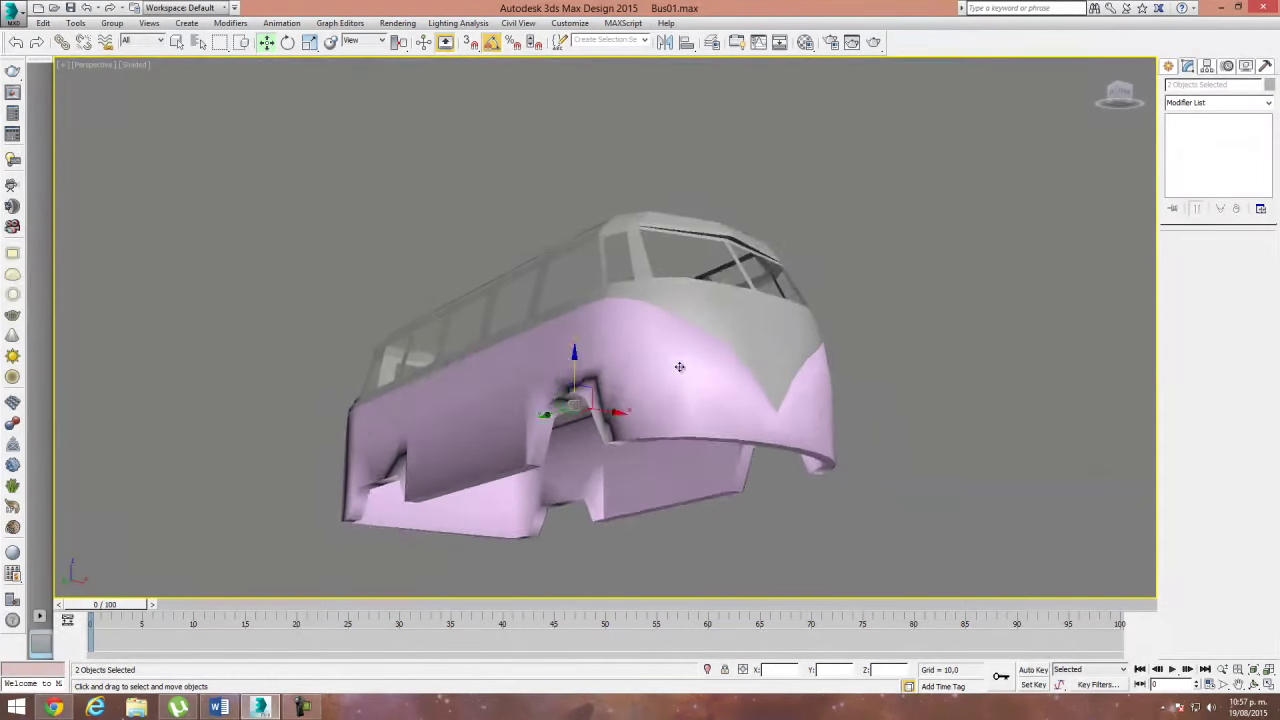
{"action": "scroll", "coordinate": [692, 325], "scroll_direction": "up", "scroll_amount": 5}
{"action": "scroll", "coordinate": [669, 329], "scroll_direction": "down", "scroll_amount": 3}
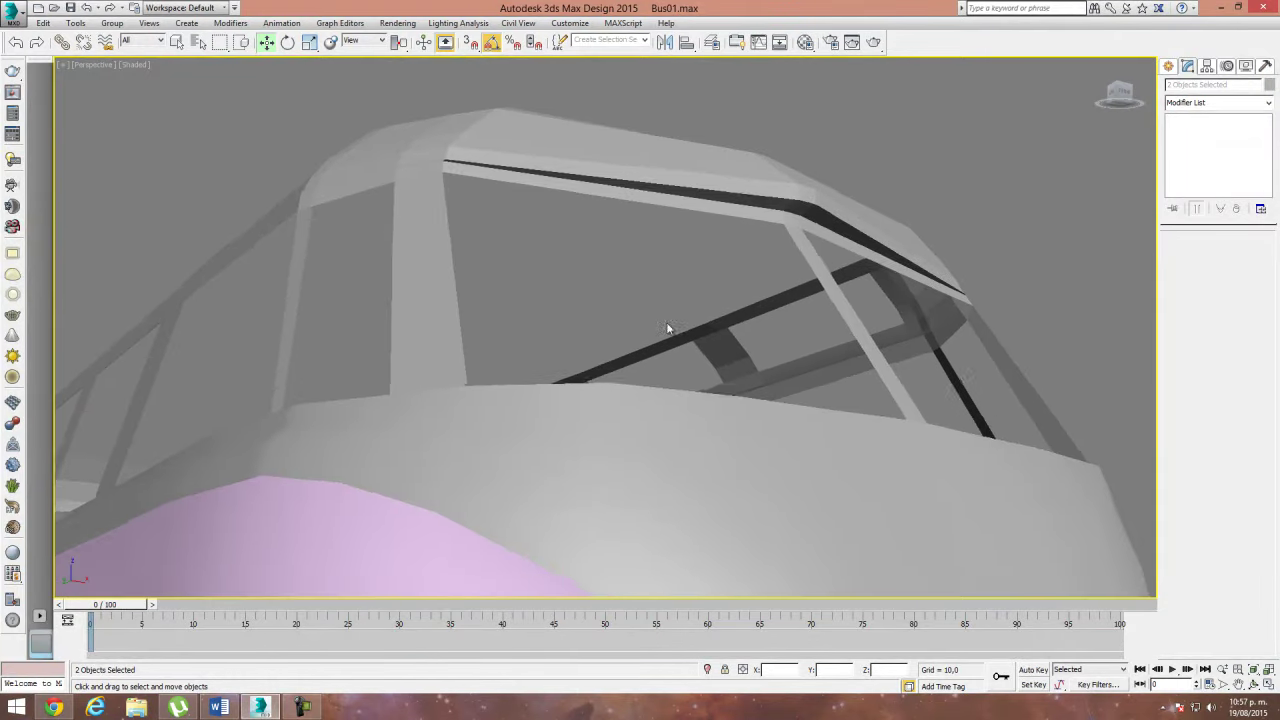
{"action": "mouse_move", "coordinate": [669, 329]}
{"action": "middle_mouse_down", "text": "alt"}
{"action": "mouse_move", "coordinate": [544, 495]}
{"action": "mouse_move", "coordinate": [507, 490]}
{"action": "middle_mouse_up", "text": "alt"}
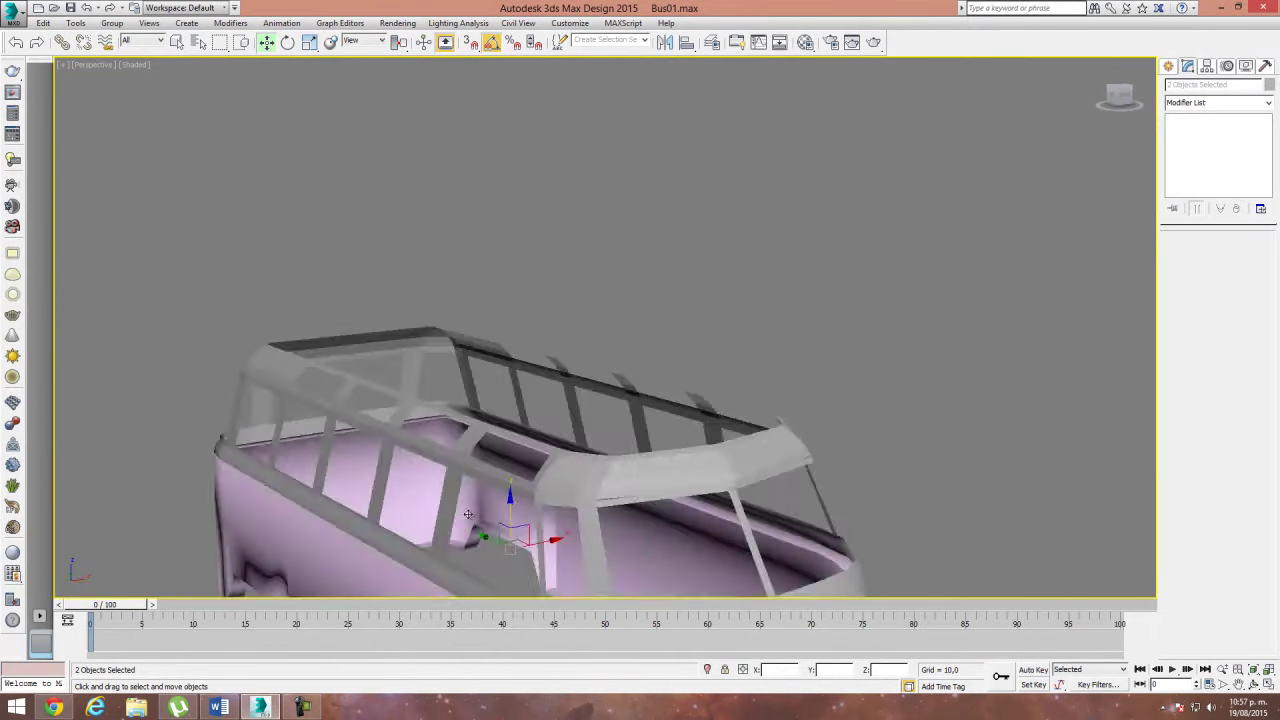
{"action": "mouse_move", "coordinate": [792, 405]}
{"action": "middle_mouse_down", "text": "alt"}
{"action": "mouse_move", "coordinate": [840, 398]}
{"action": "mouse_move", "coordinate": [762, 393]}
{"action": "mouse_move", "coordinate": [763, 374]}
{"action": "mouse_move", "coordinate": [779, 376]}
{"action": "mouse_move", "coordinate": [770, 366]}
{"action": "middle_mouse_up", "text": "alt"}
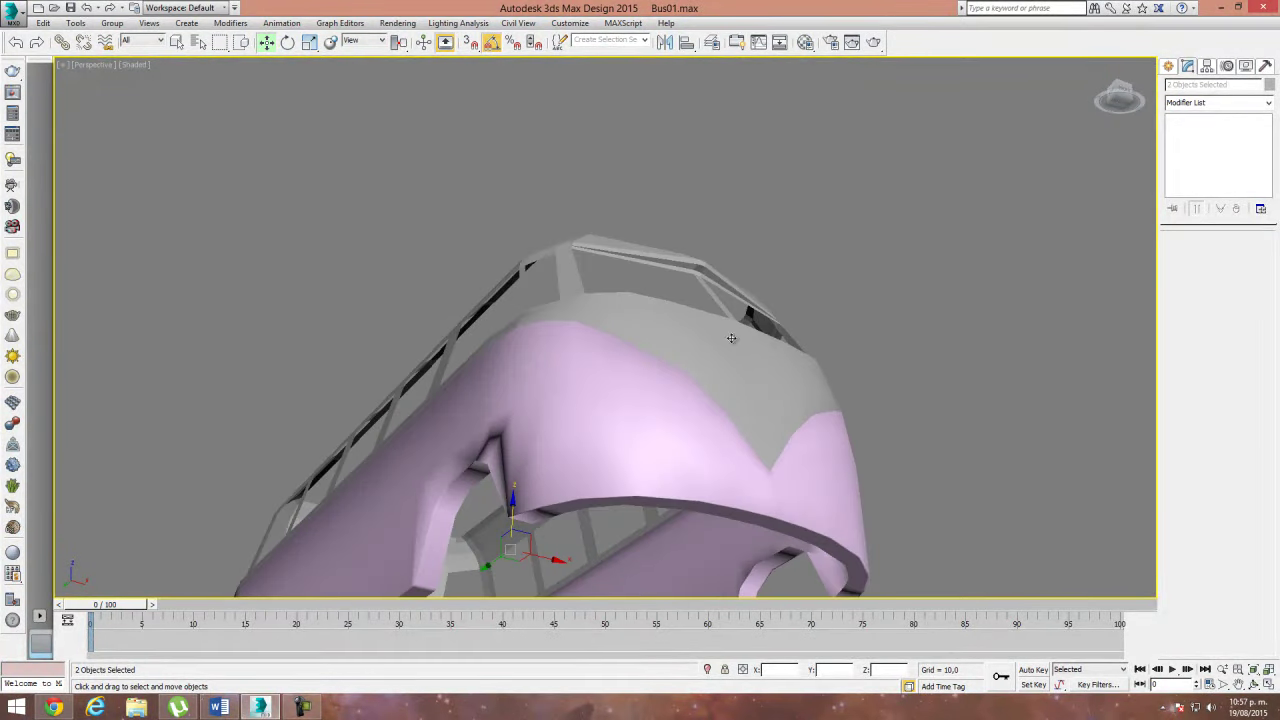
{"action": "mouse_move", "coordinate": [622, 241]}
{"action": "middle_mouse_down", "text": "alt"}
{"action": "mouse_move", "coordinate": [511, 316]}
{"action": "mouse_move", "coordinate": [639, 366]}
{"action": "mouse_move", "coordinate": [565, 304]}
{"action": "mouse_move", "coordinate": [693, 335]}
{"action": "mouse_move", "coordinate": [689, 306]}
{"action": "mouse_move", "coordinate": [665, 418]}
{"action": "mouse_move", "coordinate": [625, 424]}
{"action": "mouse_move", "coordinate": [807, 413]}
{"action": "middle_mouse_up", "text": "alt"}
{"action": "mouse_move", "coordinate": [588, 416]}
{"action": "middle_mouse_down", "text": "alt"}
{"action": "mouse_move", "coordinate": [363, 348]}
{"action": "mouse_move", "coordinate": [518, 389]}
{"action": "mouse_move", "coordinate": [552, 484]}
{"action": "mouse_move", "coordinate": [509, 277]}
{"action": "mouse_move", "coordinate": [606, 263]}
{"action": "mouse_move", "coordinate": [548, 353]}
{"action": "mouse_move", "coordinate": [890, 229]}
{"action": "middle_mouse_up", "text": "alt"}
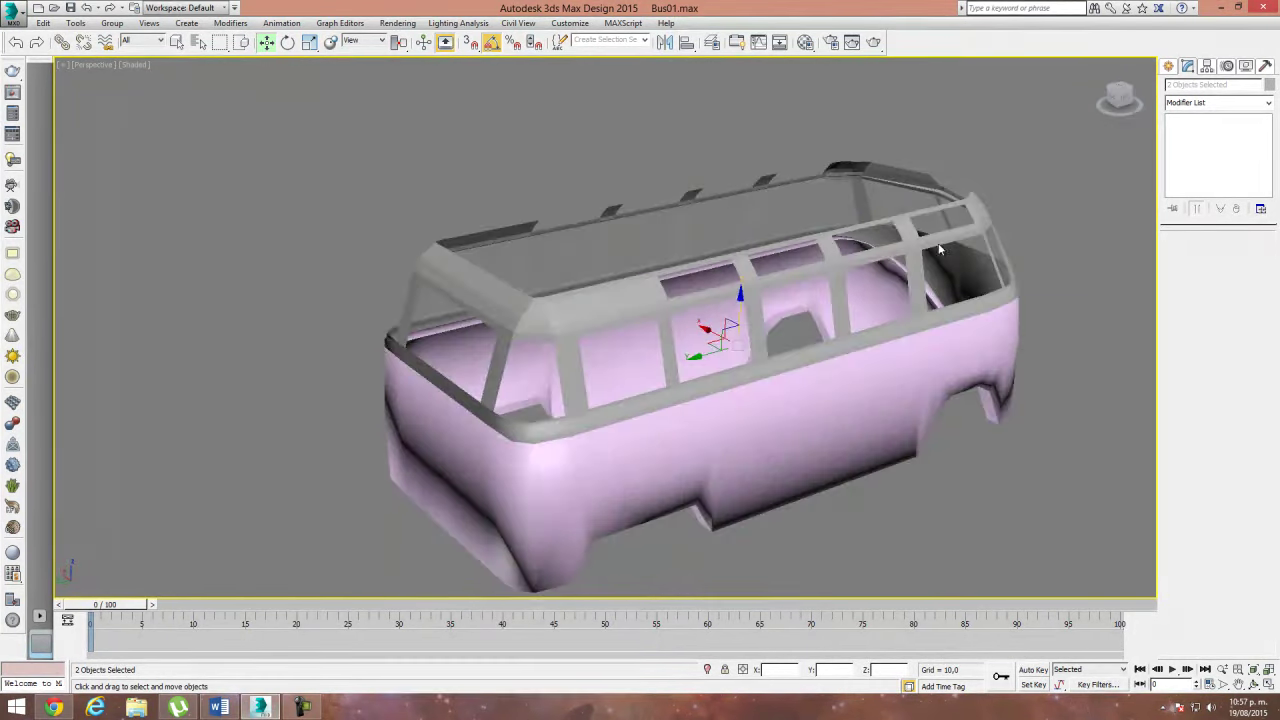
{"action": "left_click", "coordinate": [985, 220]}
{"action": "left_click", "coordinate": [1205, 184]}
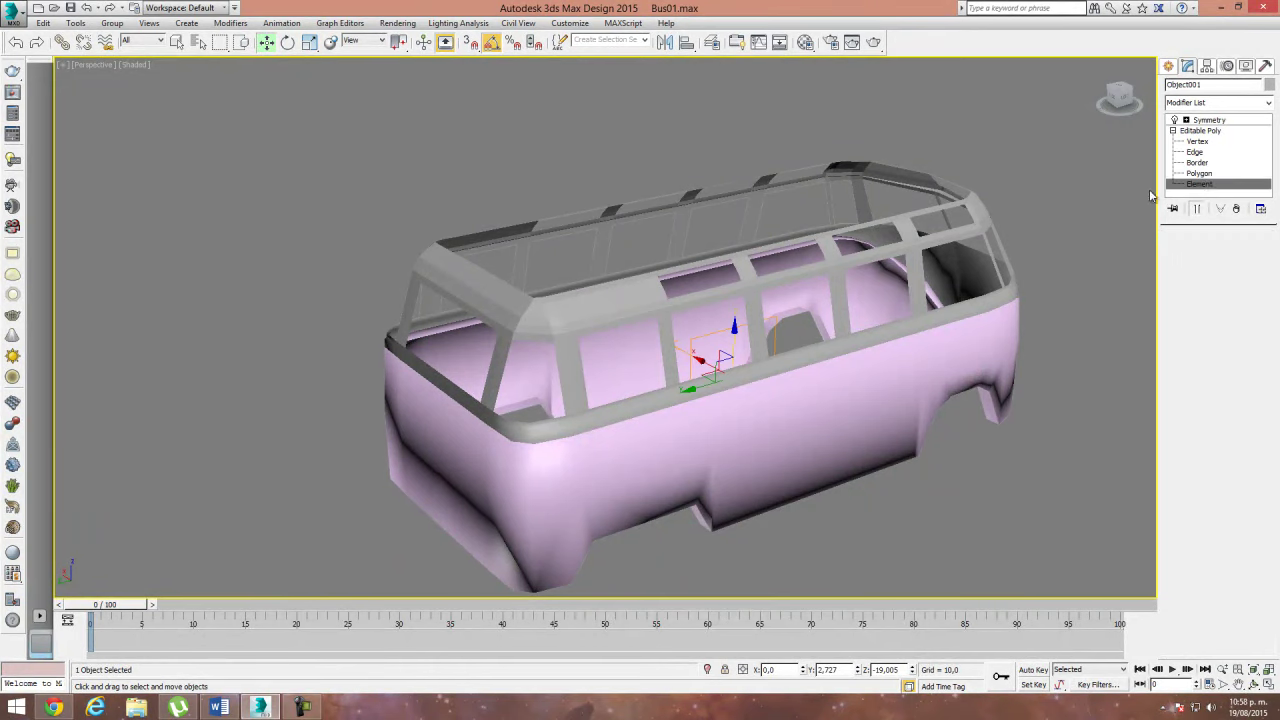
{"action": "scroll", "coordinate": [1192, 369], "scroll_direction": "down", "scroll_amount": 5}
{"action": "scroll", "coordinate": [1237, 420], "scroll_direction": "down", "scroll_amount": 5}
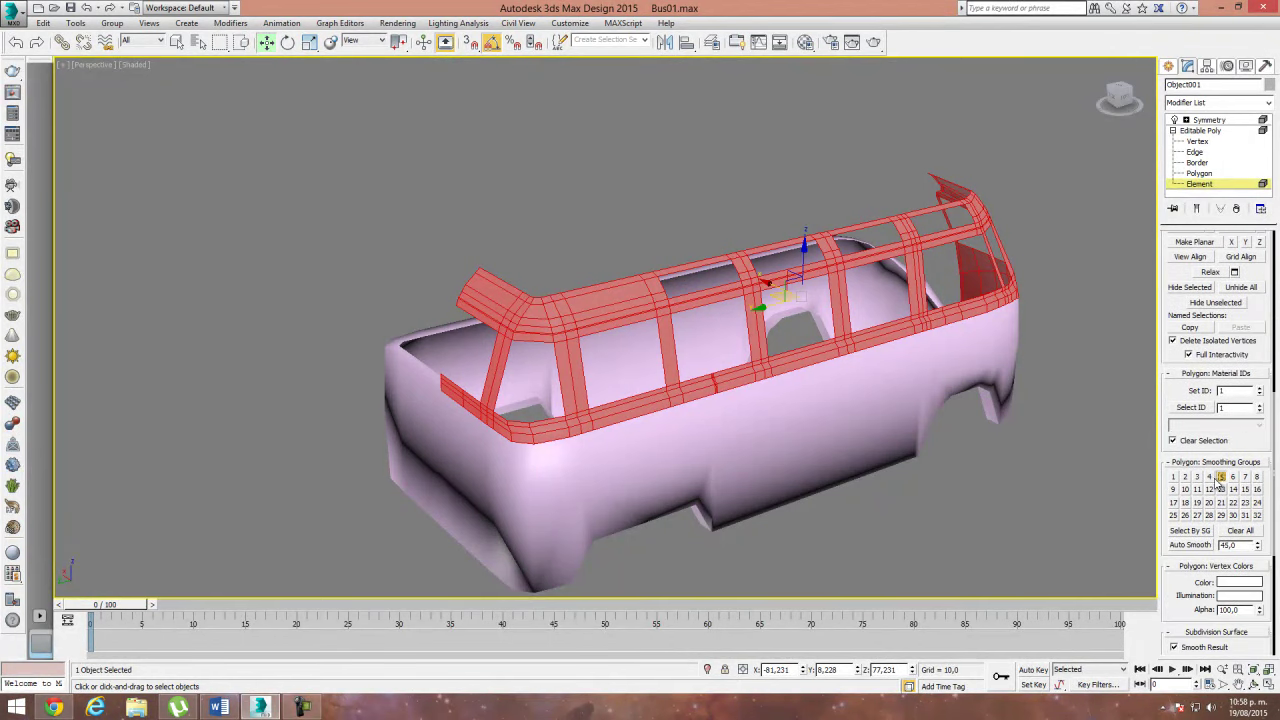
{"action": "left_click", "coordinate": [1203, 132]}
{"action": "middle_click_drag", "start_coordinate": [700, 300], "coordinate": [790, 285], "text": "alt"}
{"action": "left_click", "coordinate": [1208, 122]}
{"action": "mouse_move", "coordinate": [800, 400]}
{"action": "middle_mouse_down", "text": "alt"}
{"action": "mouse_move", "coordinate": [886, 391]}
{"action": "mouse_move", "coordinate": [925, 347]}
{"action": "middle_mouse_up", "text": "alt"}
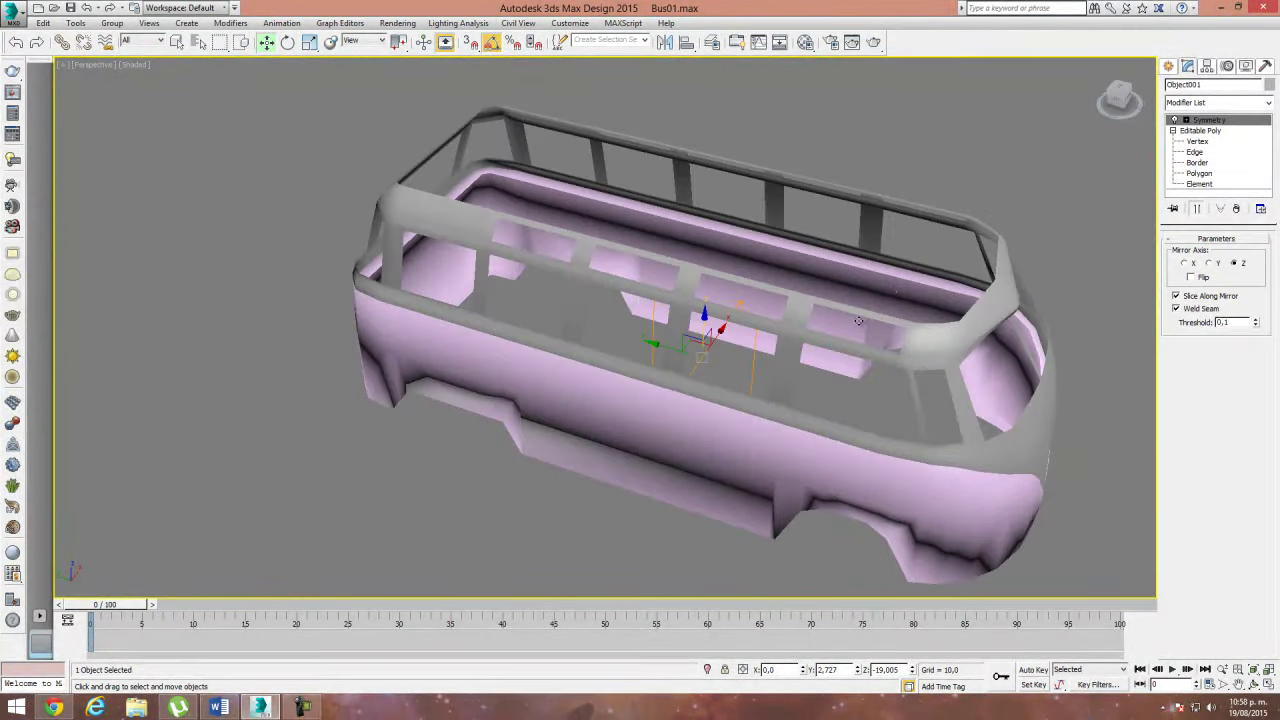
{"action": "left_click", "coordinate": [300, 707]}
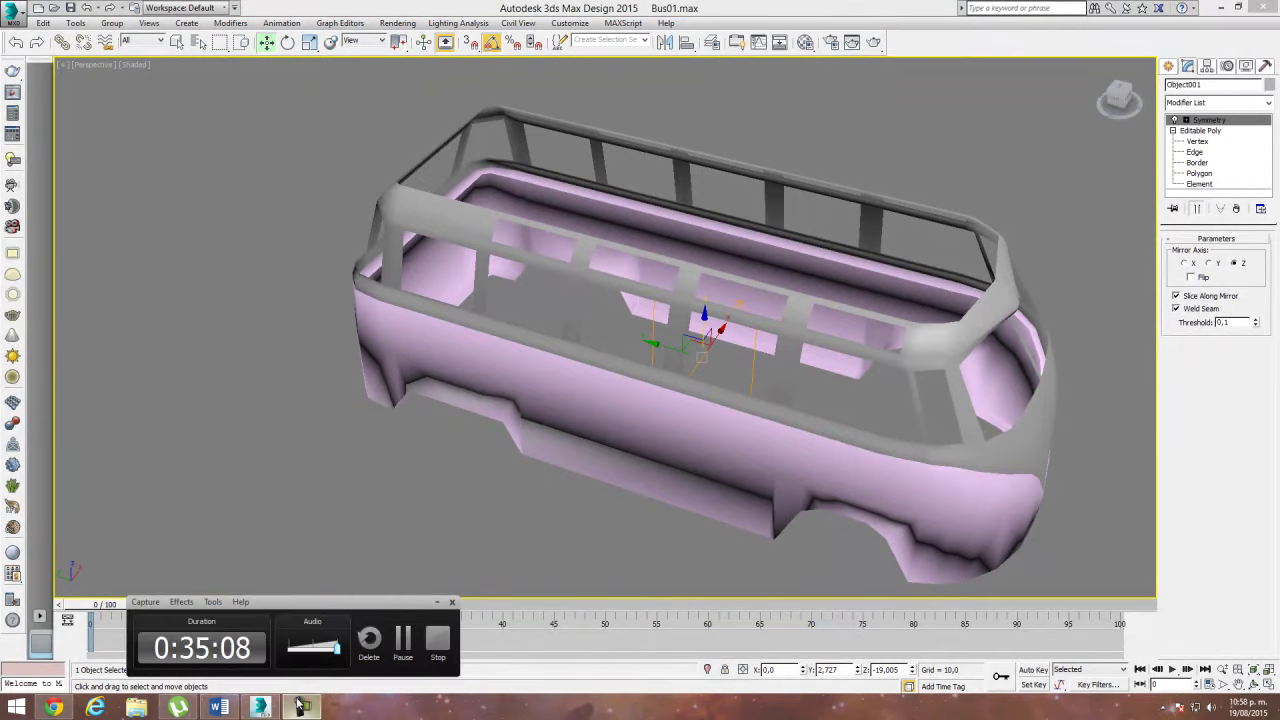